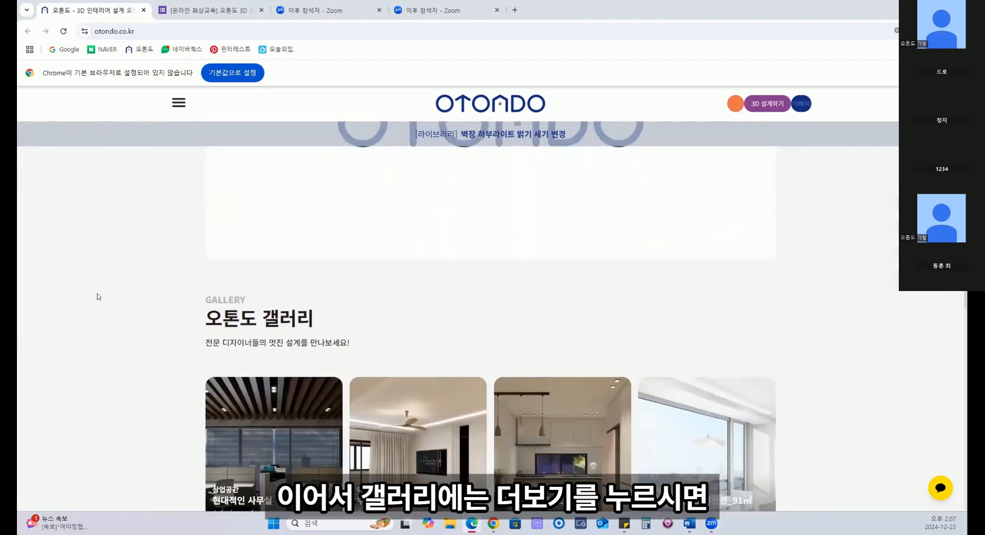
Open the full OTONDO design gallery and filter it to 아파트 designs in the 20평형 size range
scroll(99, 297, "down", 3)
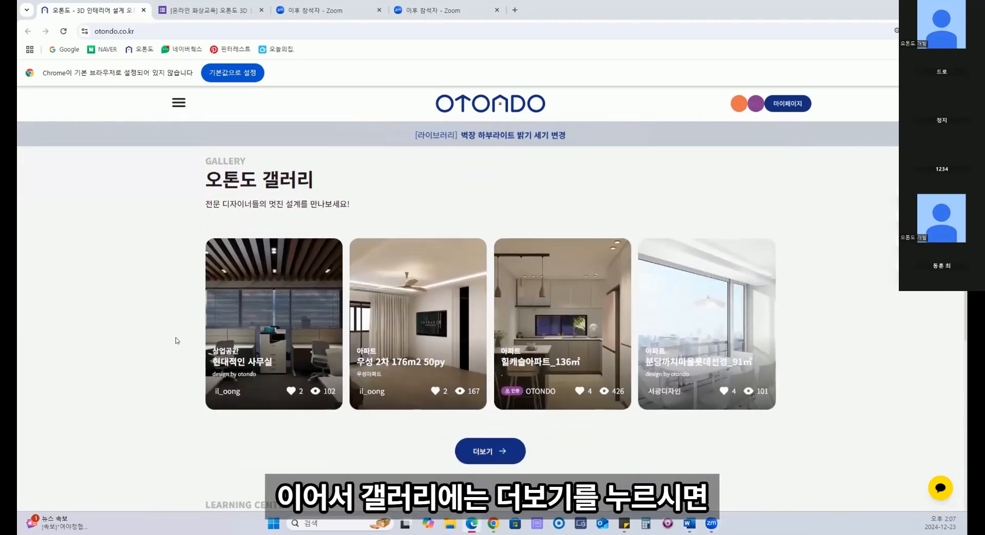
left_click(489, 452)
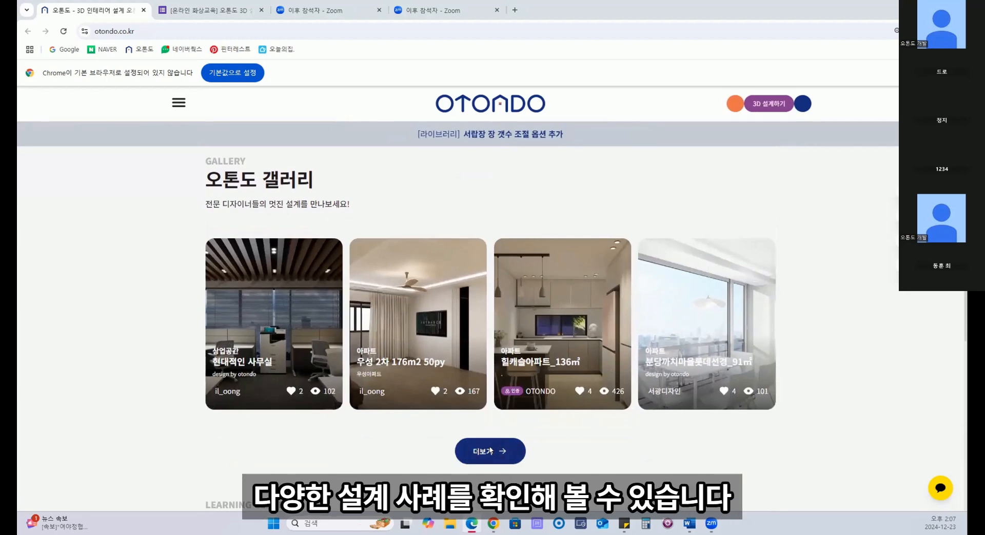
scroll(522, 168, "down", 1)
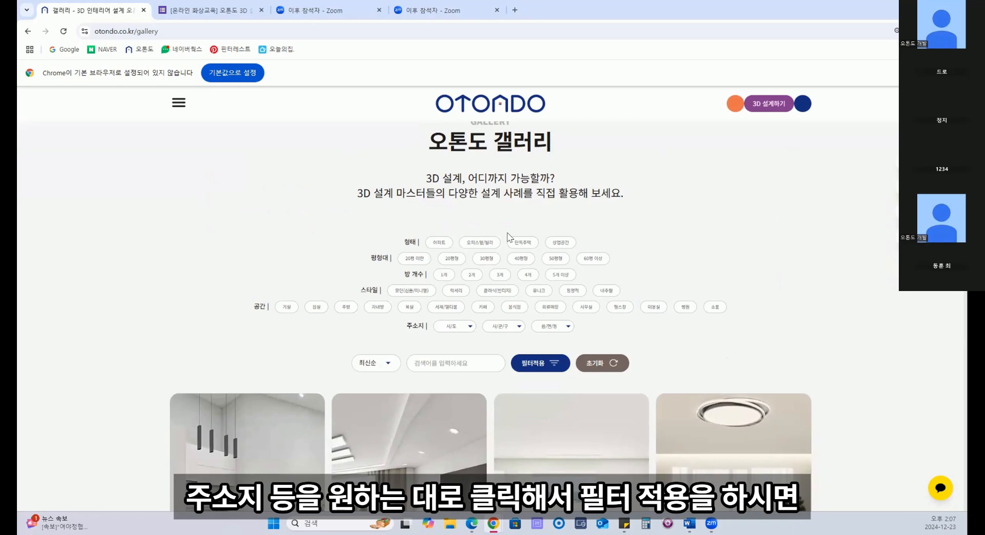
left_click(451, 259)
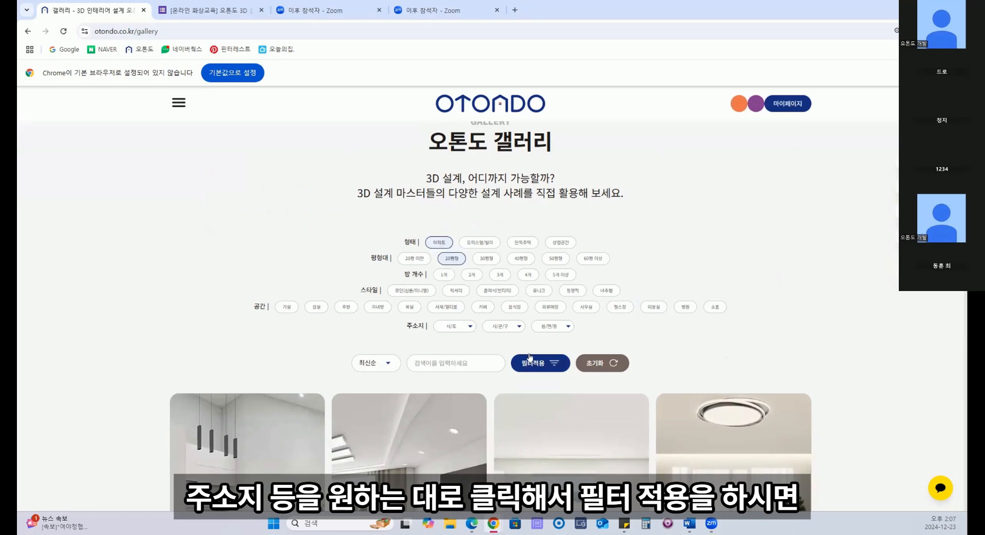
scroll(416, 317, "down", 9)
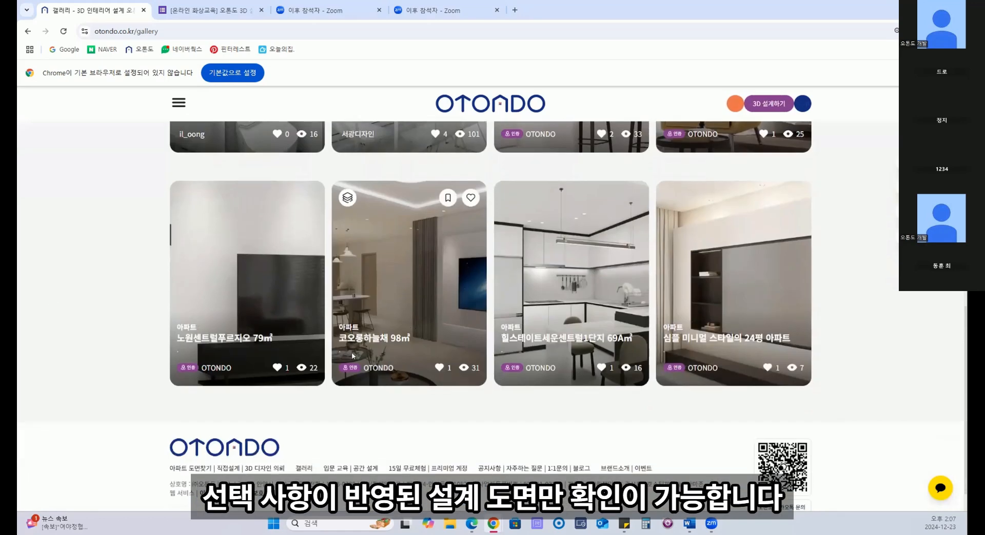
Clear the gallery filters, reapply, and load more entries of the complete design list
scroll(377, 355, "up", 10)
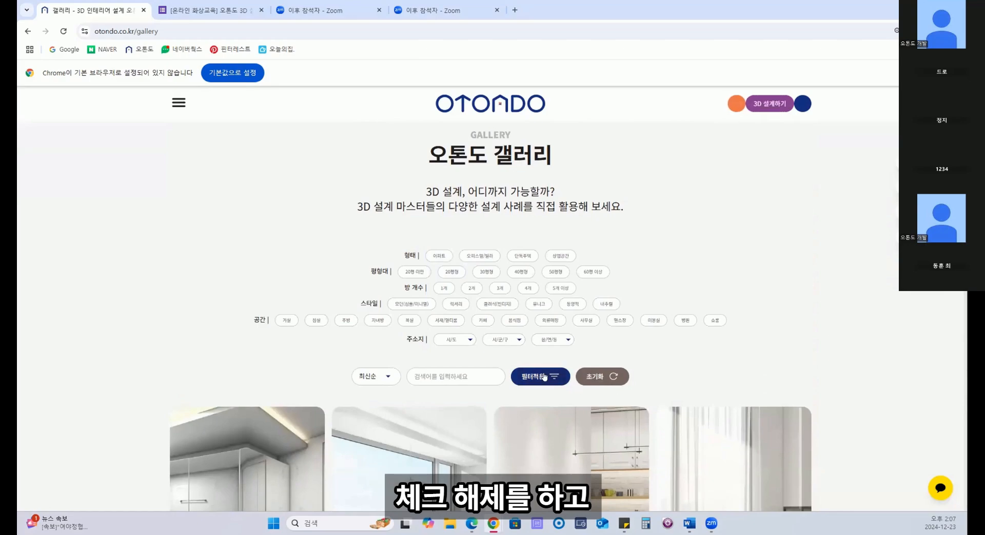
scroll(164, 348, "down", 10)
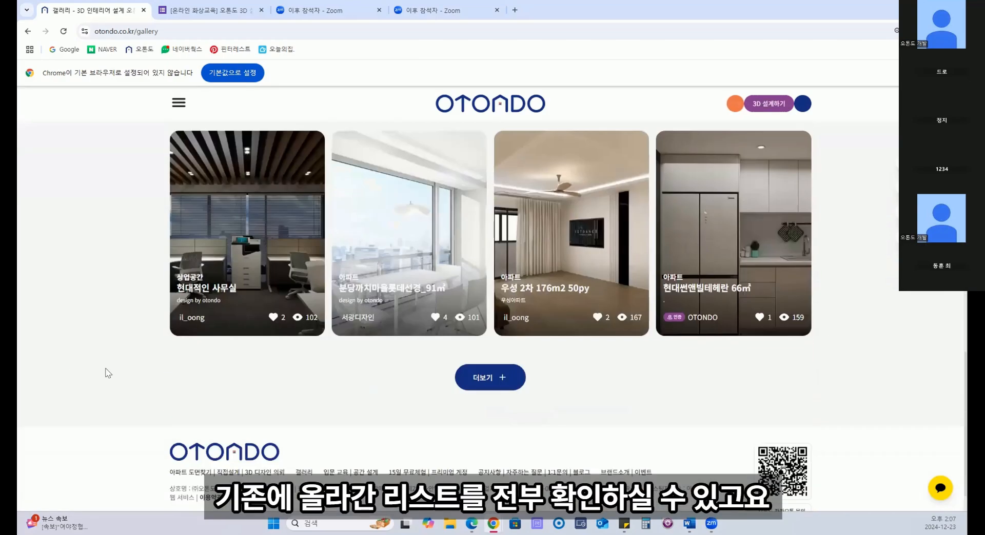
left_click(481, 380)
scroll(267, 409, "down", 2)
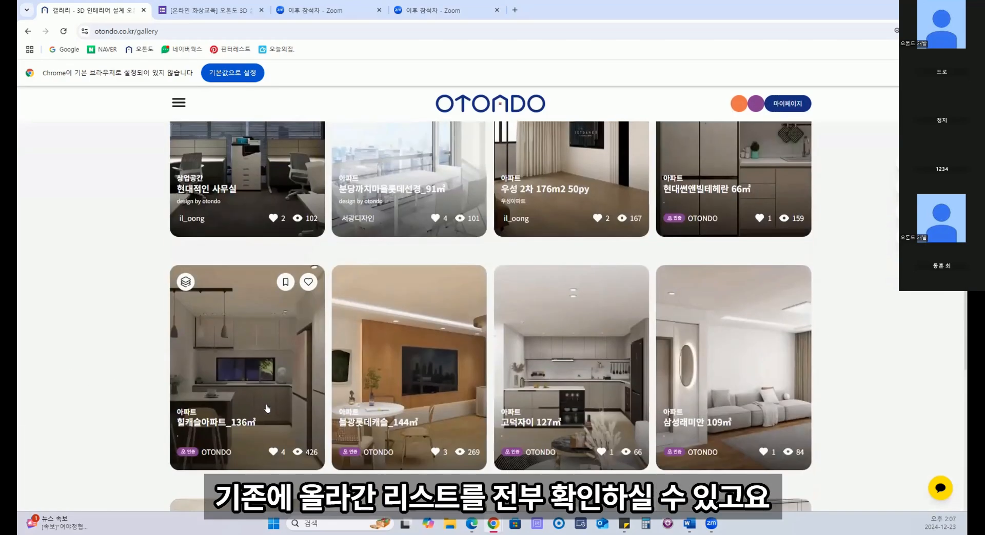
Open the 우성 2차 176m2 50py apartment design from the gallery and review its rendering images and floor layout
scroll(442, 397, "up", 7)
scroll(441, 396, "up", 10)
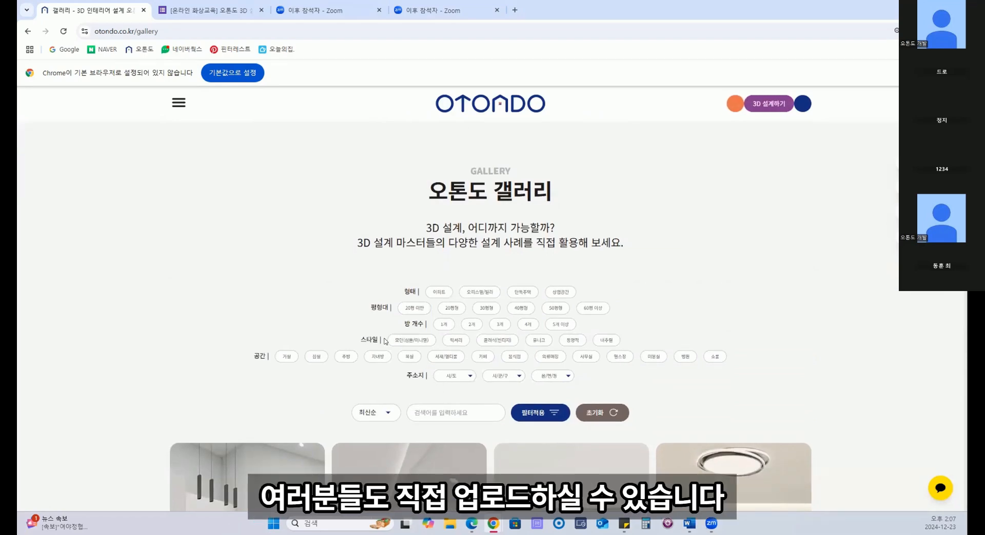
scroll(573, 377, "down", 7)
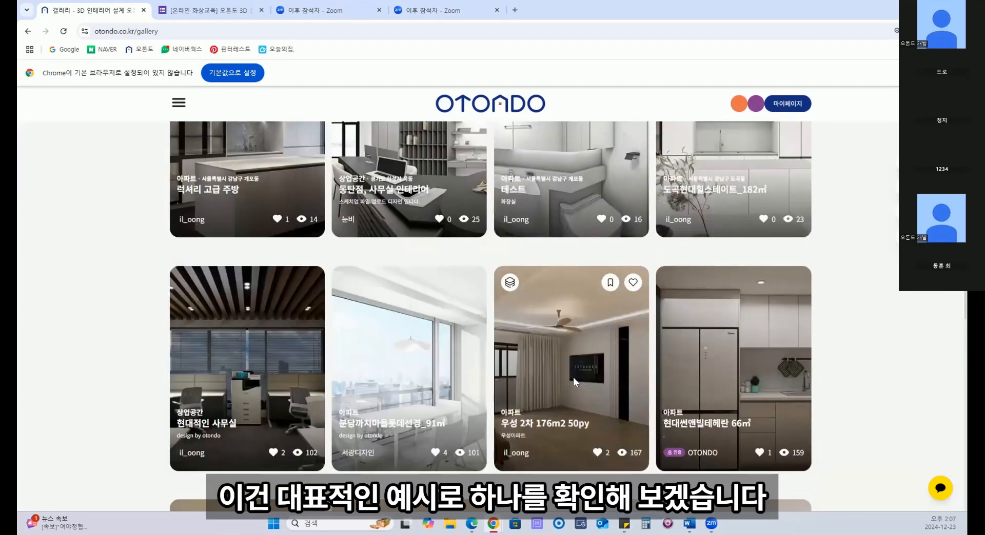
left_click(286, 314)
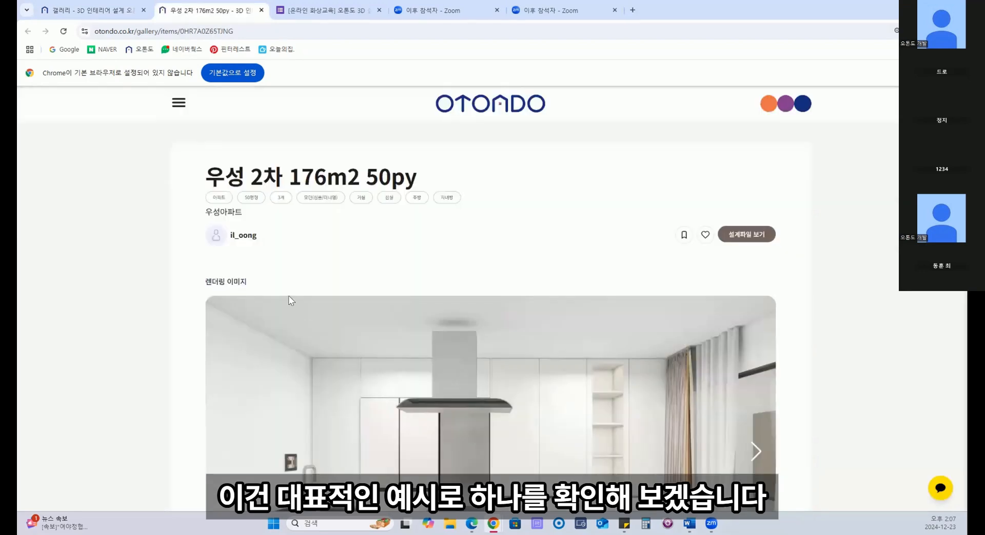
scroll(131, 276, "down", 2)
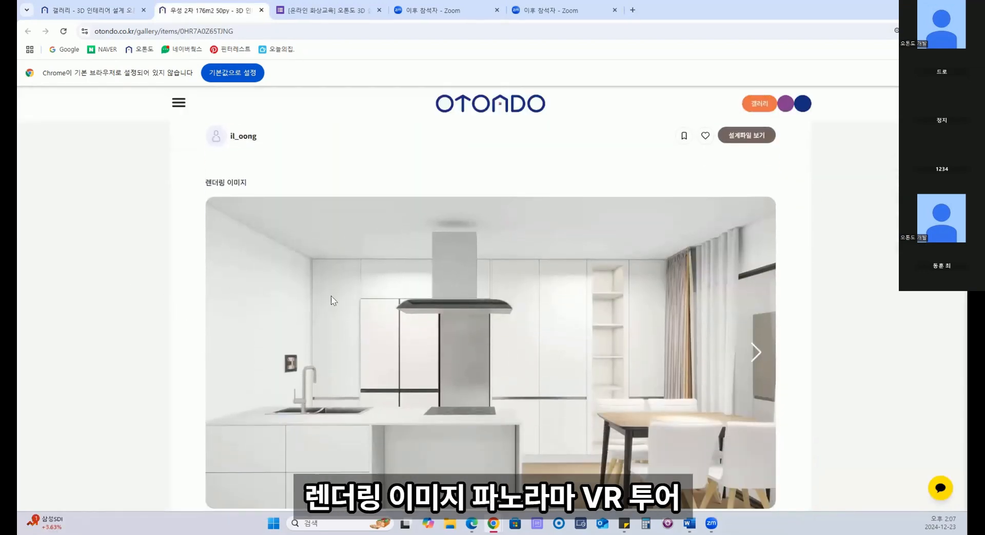
scroll(781, 368, "down", 15)
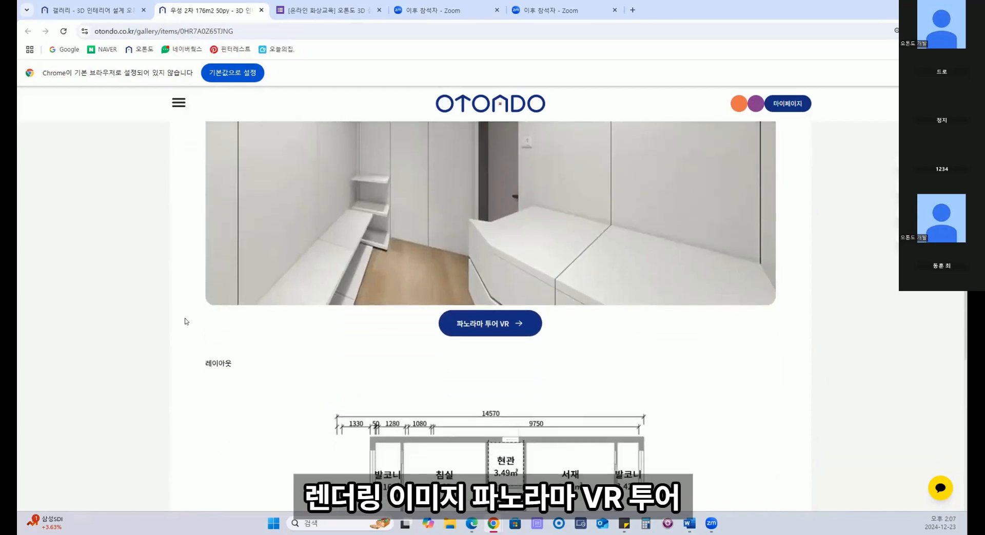
scroll(256, 383, "down", 2)
scroll(261, 387, "up", 8)
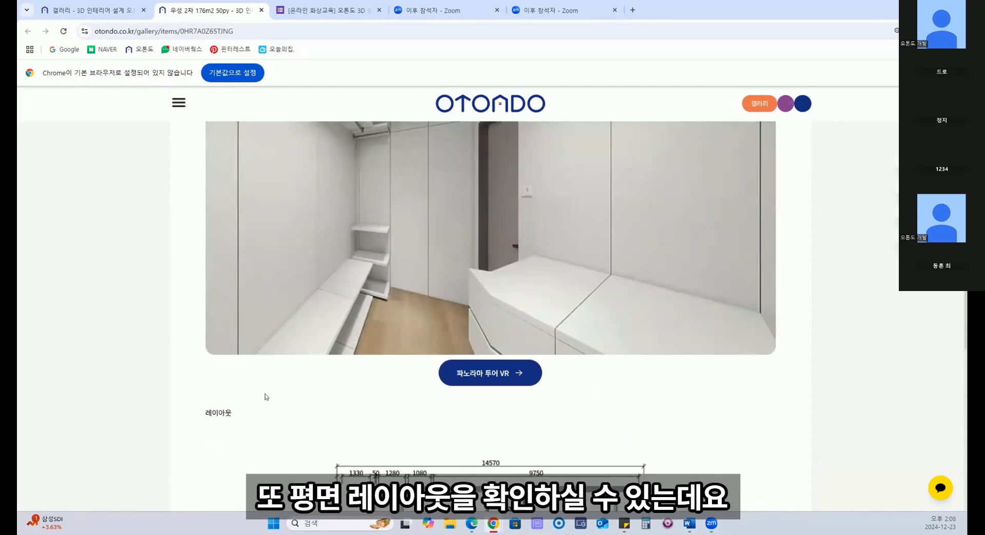
Open the design's panorama VR tour, look around the living room, kitchen and children's room, and close the tour
left_click(495, 444)
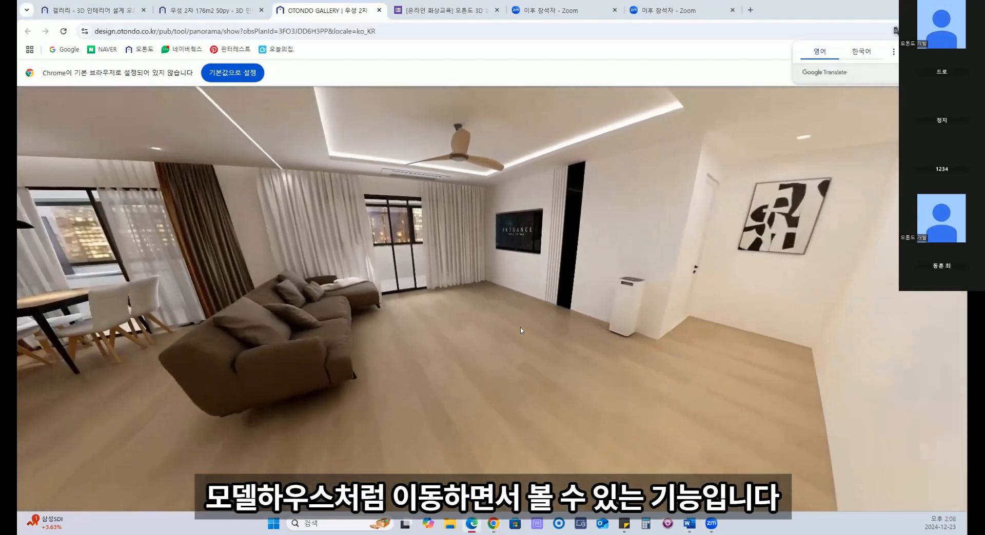
left_click(434, 355)
left_click(373, 378)
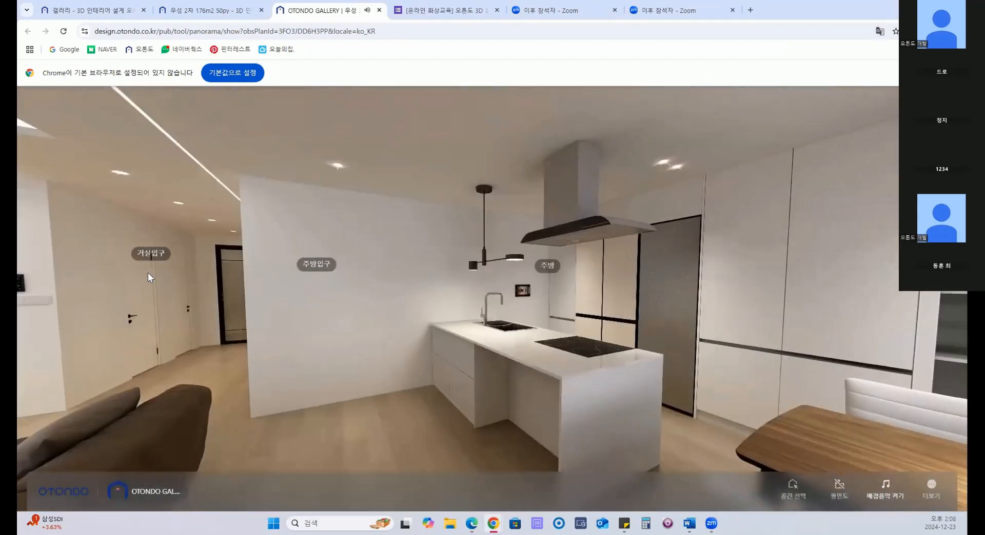
left_click(148, 275)
left_click_drag(361, 317, 605, 300)
left_click(515, 198)
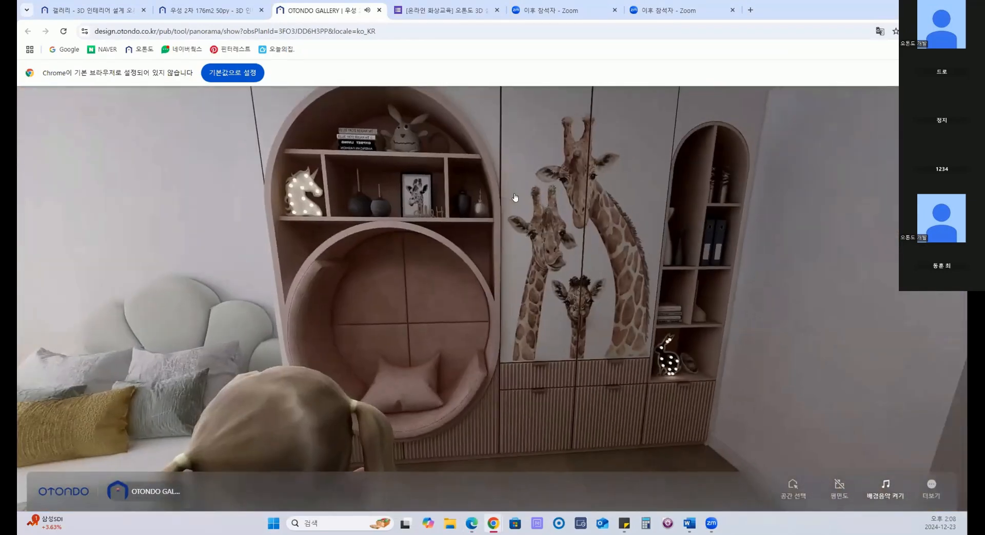
left_click_drag(515, 198, 417, 361)
key("ctrl+w")
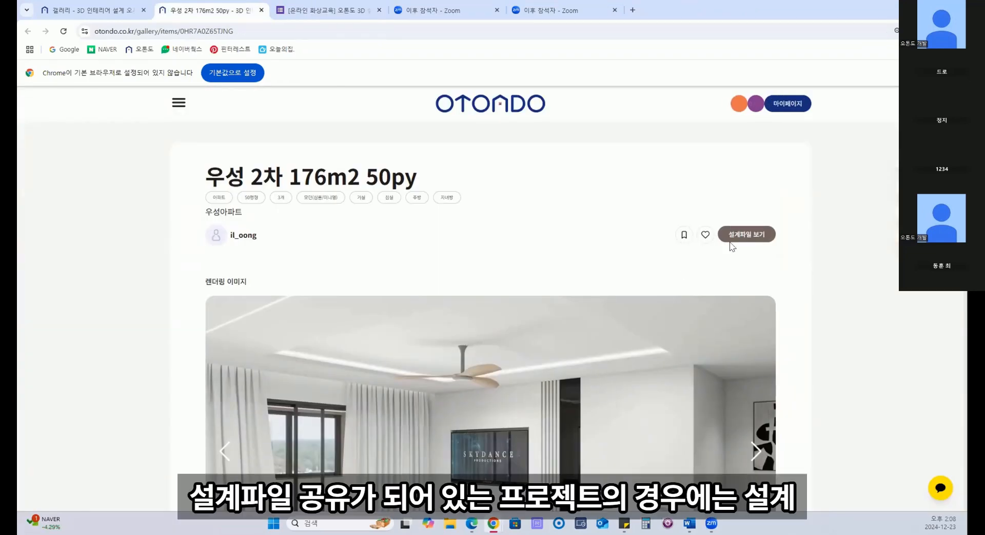
left_click(745, 236)
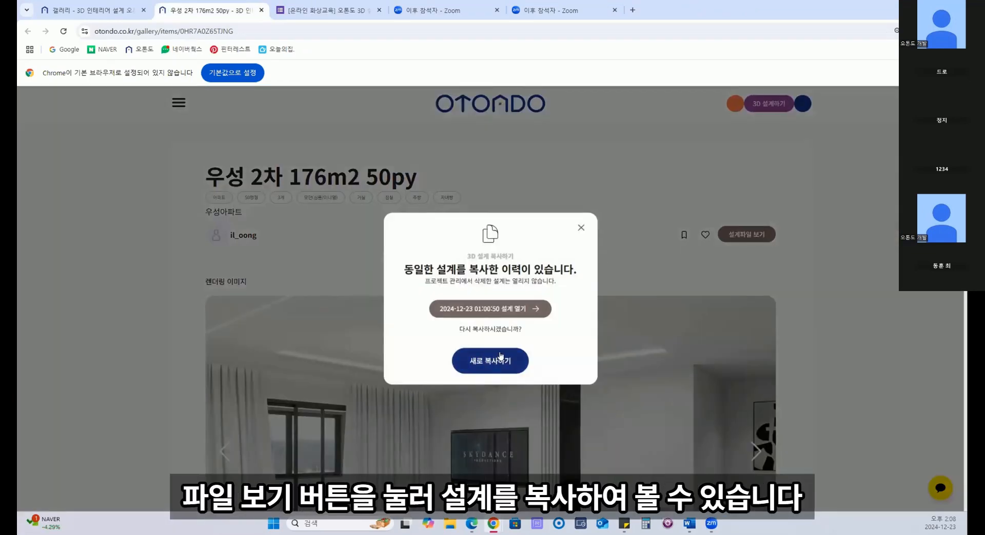
left_click(493, 309)
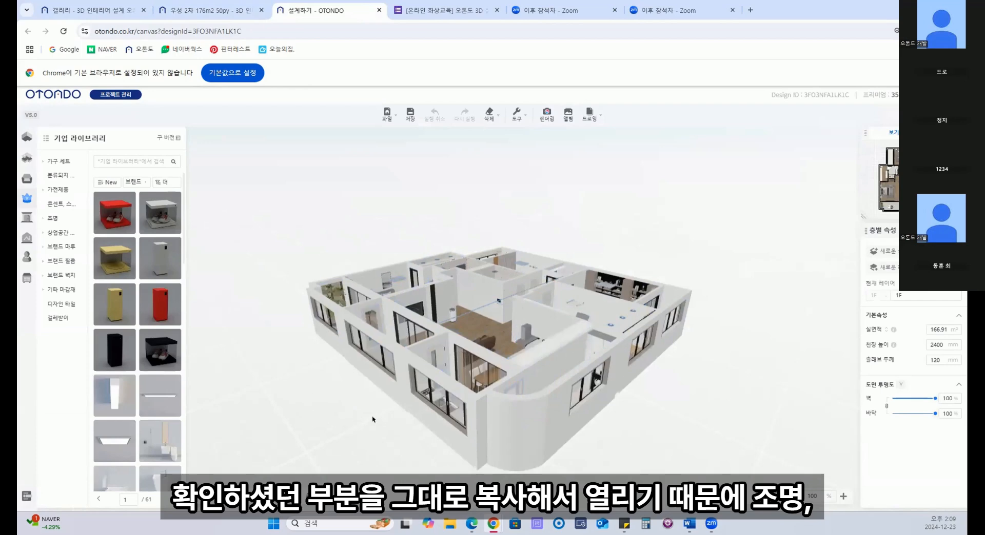
left_click_drag(378, 421, 451, 449)
scroll(469, 356, "up", 5)
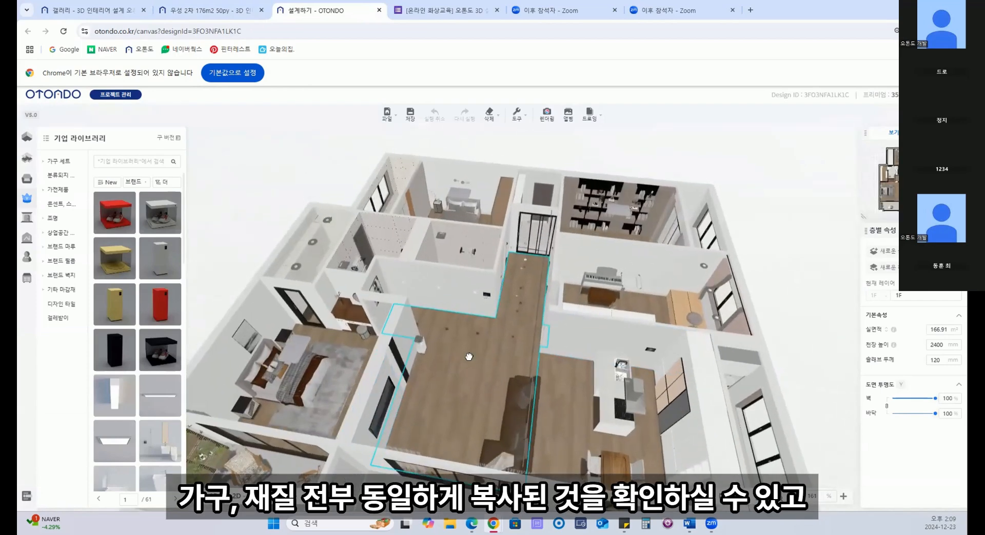
left_click_drag(470, 356, 482, 339)
scroll(559, 414, "down", 3)
scroll(482, 339, "up", 6)
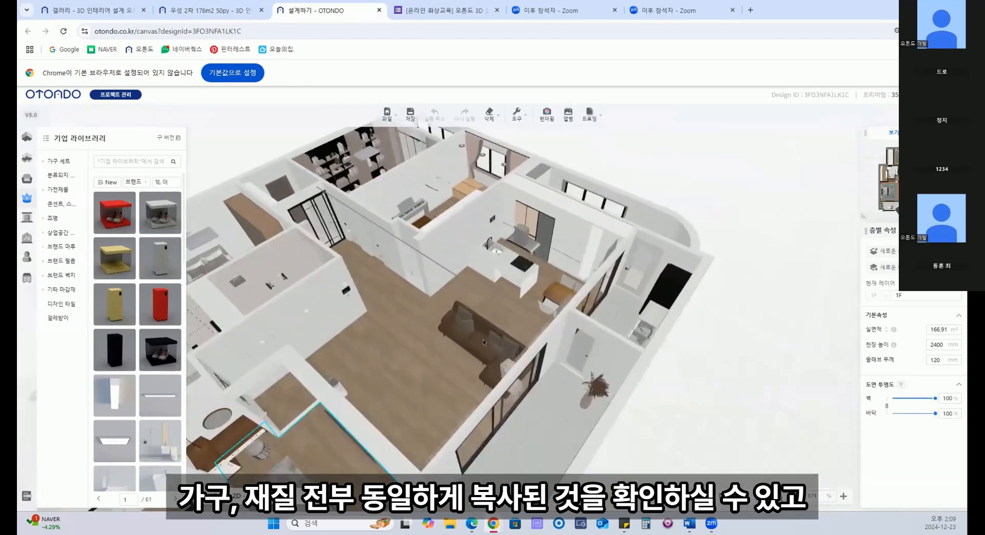
Select the living-room sofa in the 3D model and examine the surrounding rooms from another angle
left_click(476, 350)
scroll(477, 350, "down", 2)
left_click_drag(308, 411, 556, 339)
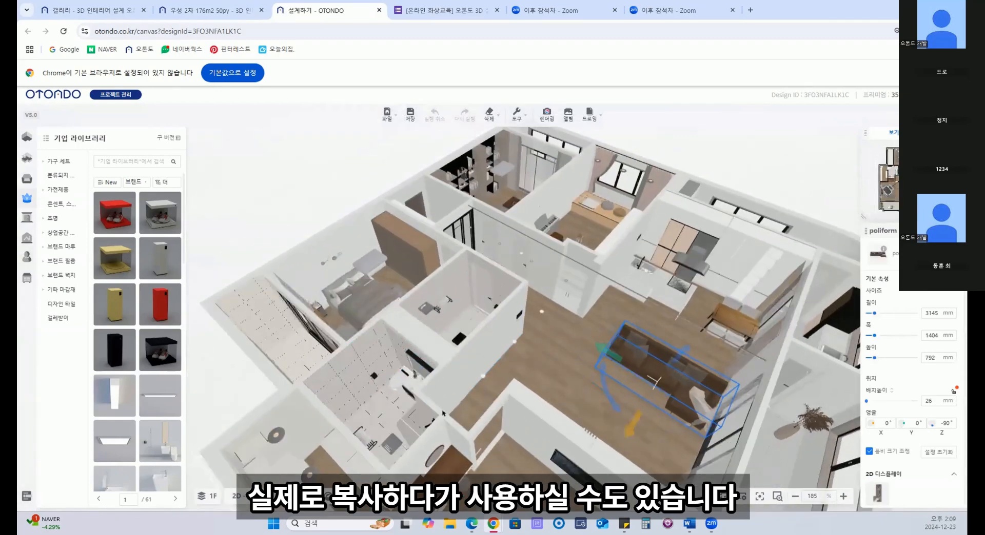
scroll(556, 340, "down", 3)
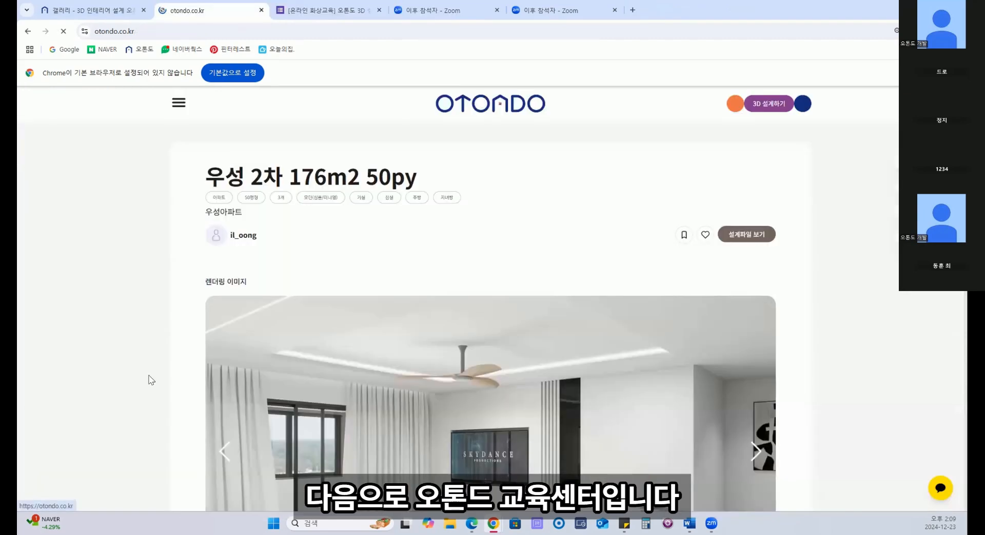
Go from the OTONDO home page to the education center and browse the 입문 lecture collection
scroll(112, 355, "down", 4)
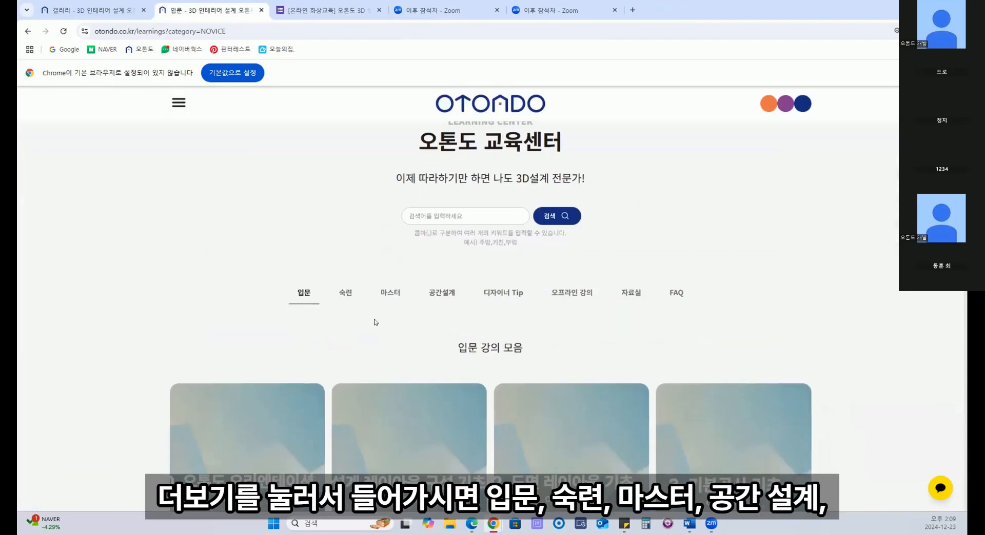
scroll(374, 322, "down", 2)
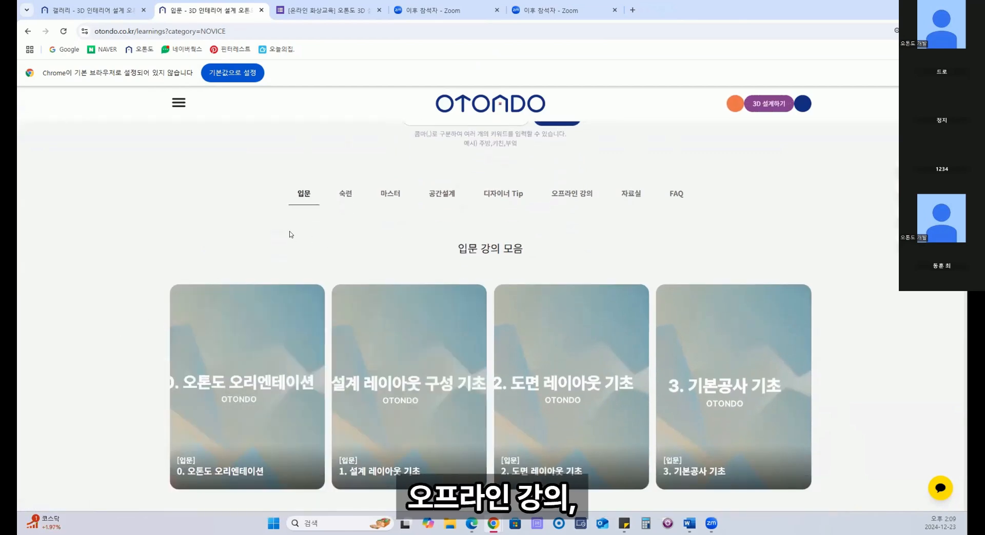
scroll(284, 246, "down", 6)
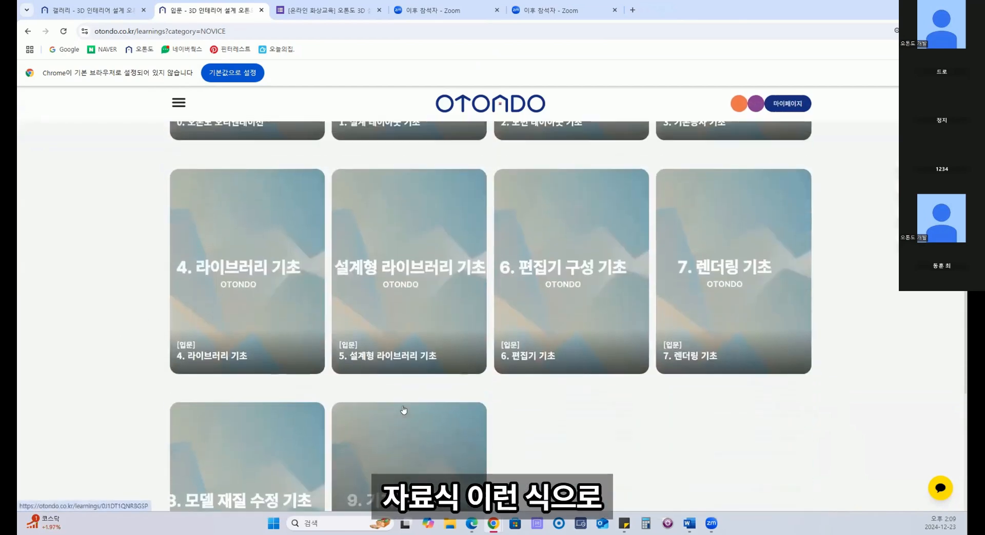
View the 자료실 download list in the education center and browse the 디자이너 Tip collection
scroll(403, 410, "up", 8)
left_click(629, 193)
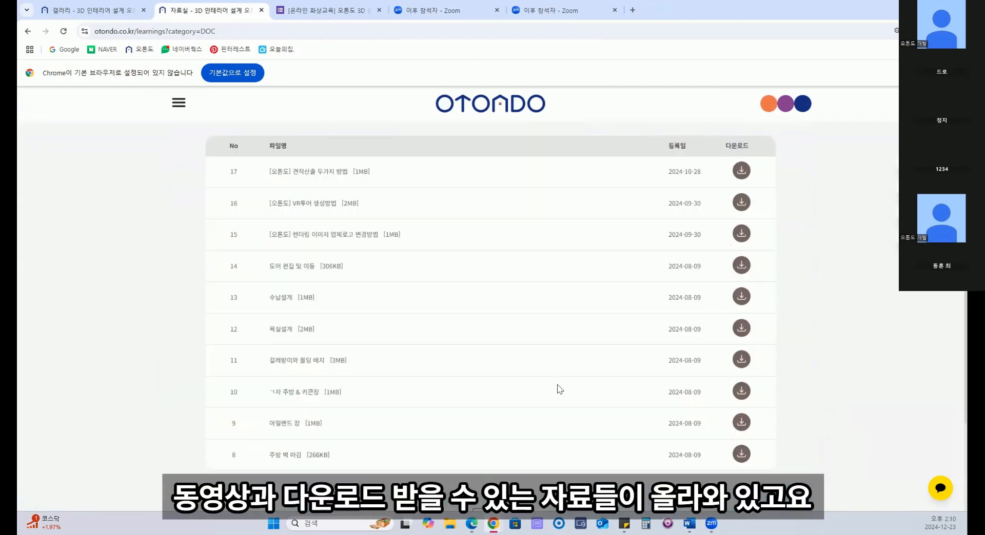
scroll(559, 389, "up", 5)
left_click(503, 301)
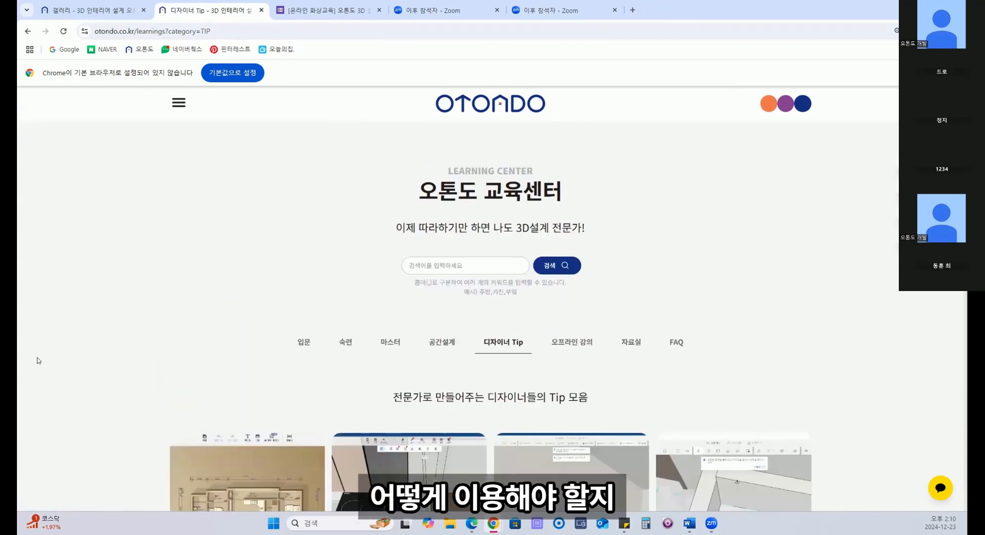
scroll(359, 346, "down", 4)
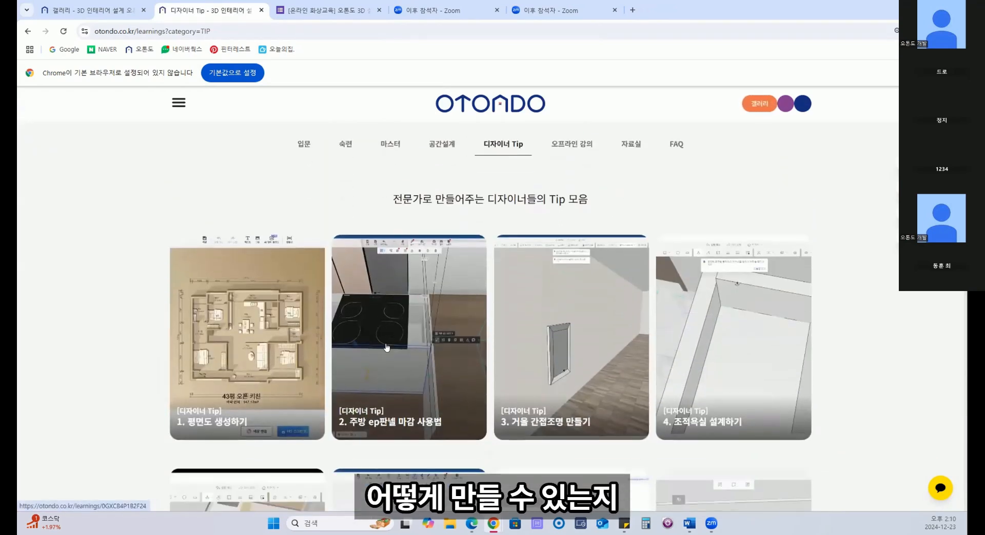
scroll(478, 321, "down", 1)
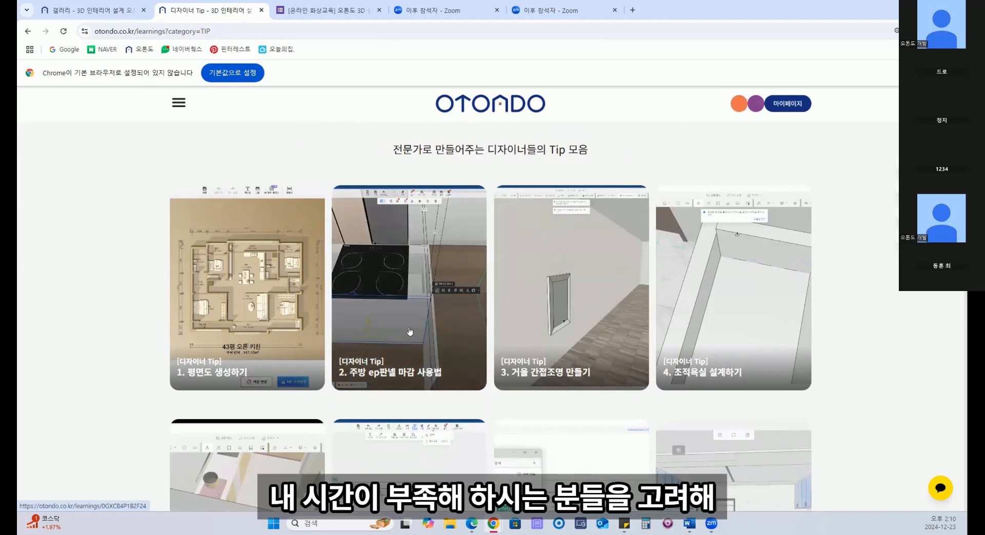
Open and play the "2. 주방 ep판넬 마감 사용법" tip video, and return to the 디자이너 Tip collection
left_click(410, 332)
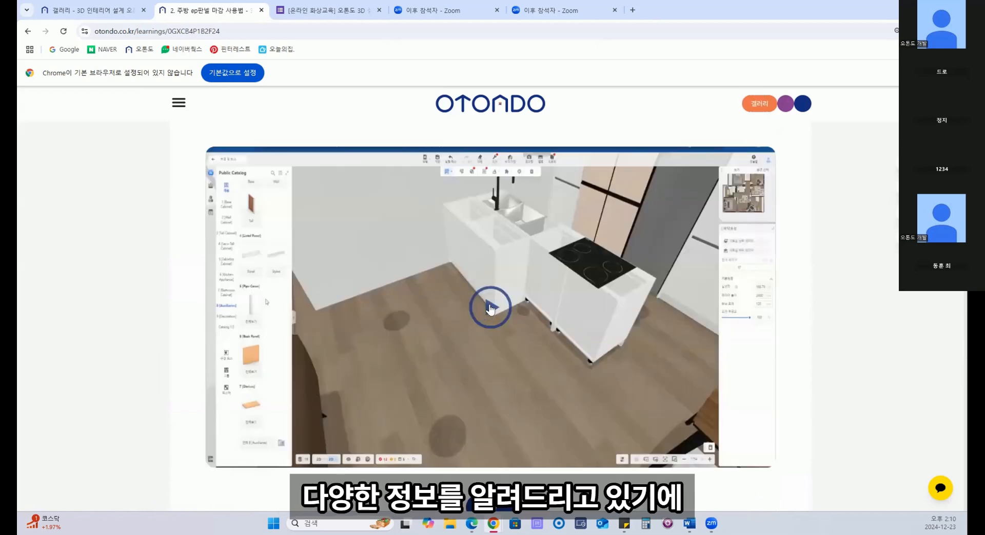
left_click(490, 308)
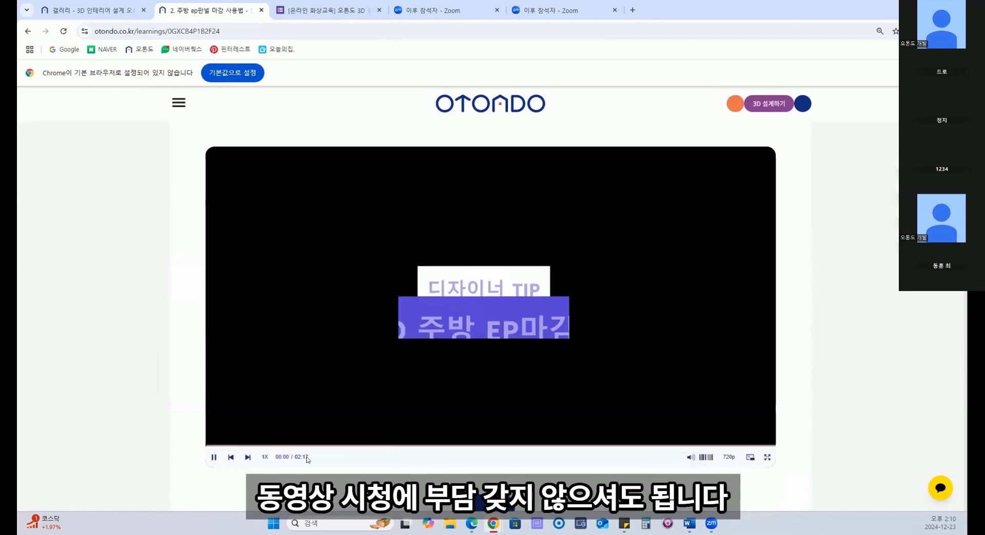
scroll(225, 287, "up", 2)
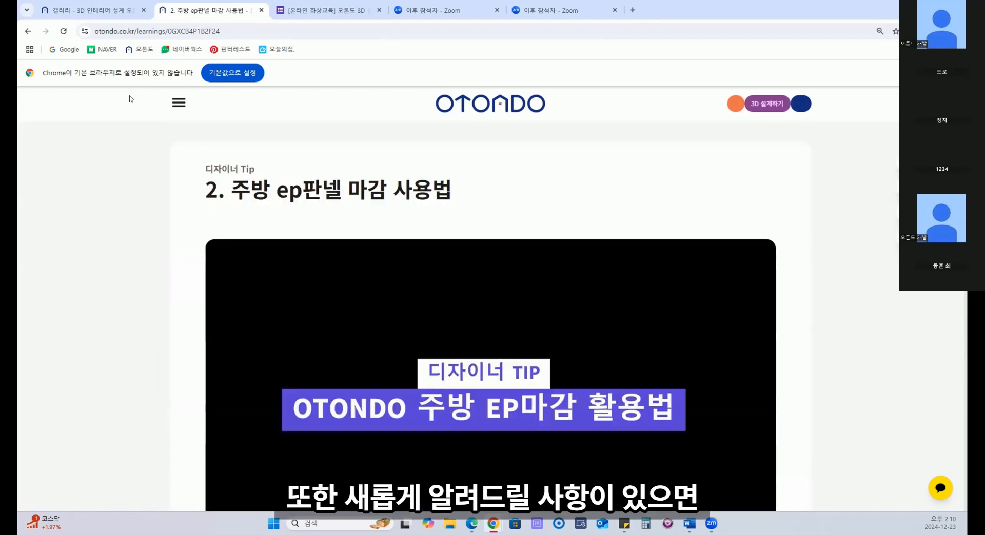
left_click(28, 32)
scroll(540, 320, "up", 5)
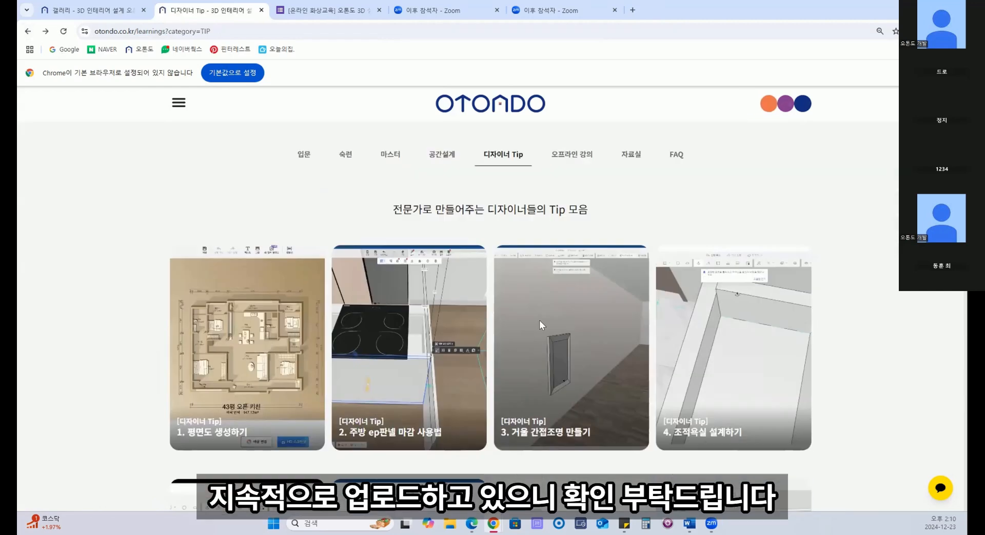
Browse the education center's FAQ 설계 questions, expanding the answer on customizing the design environment
left_click(673, 344)
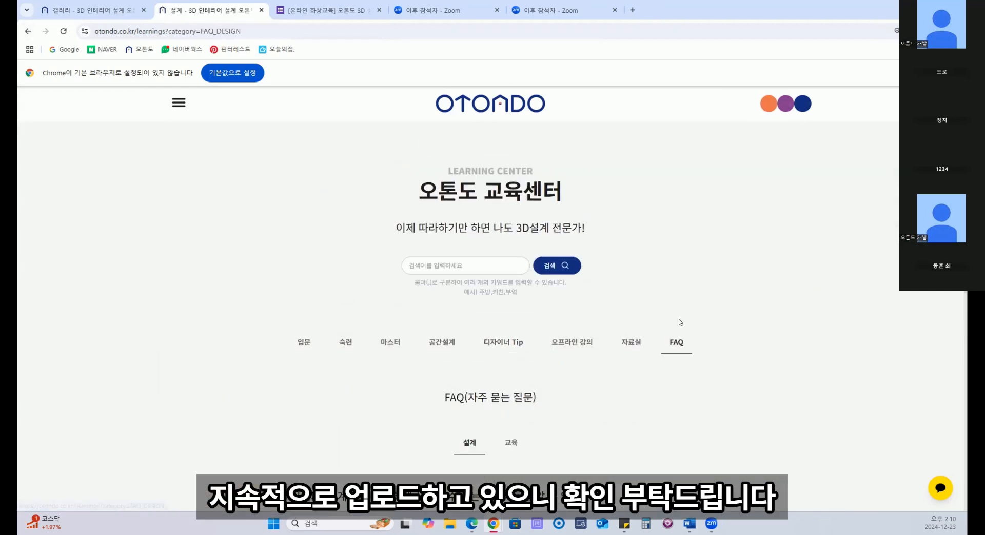
scroll(693, 317, "down", 5)
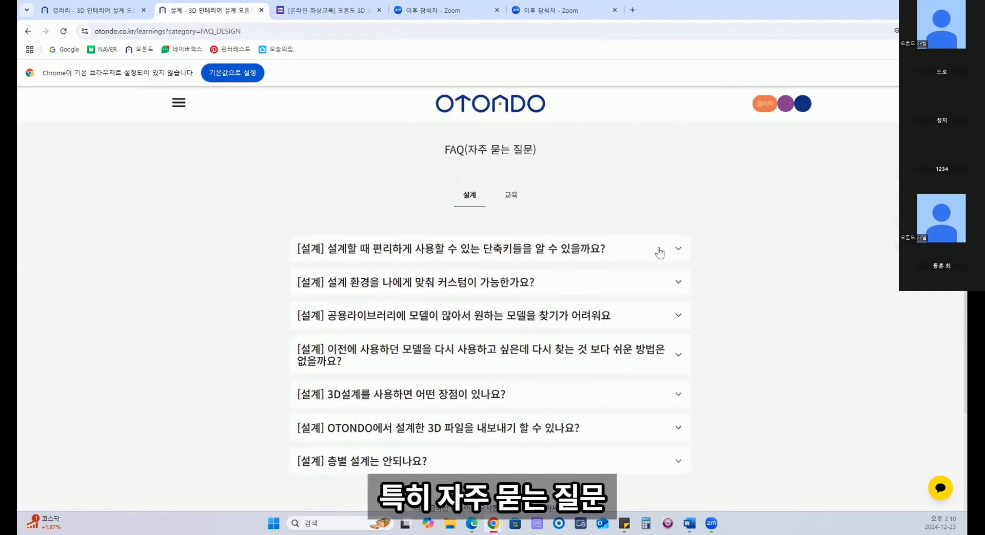
left_click(656, 250)
left_click(552, 304)
scroll(622, 296, "down", 4)
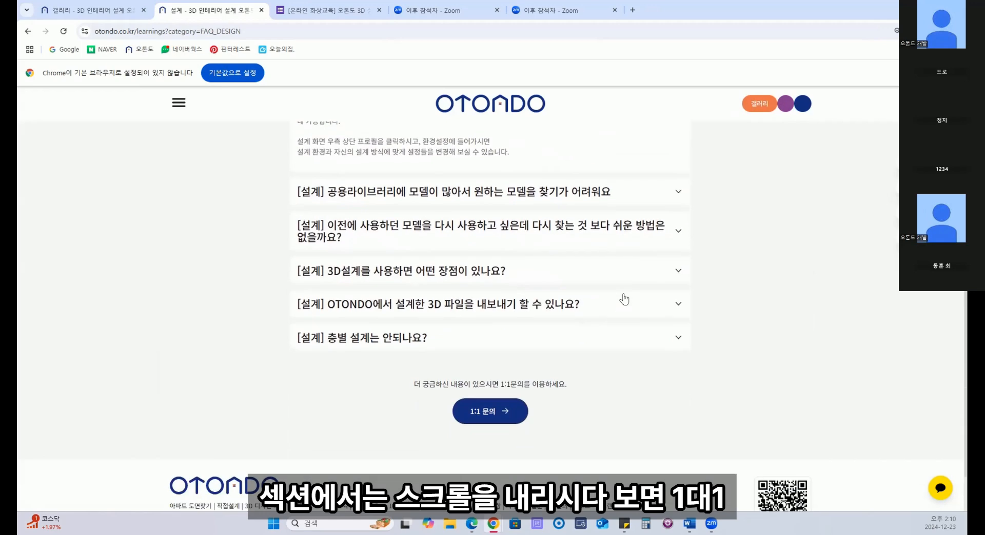
Open the 1:1 문의 page from the FAQ, try to register a blank inquiry and review the form down to the footer
left_click(496, 407)
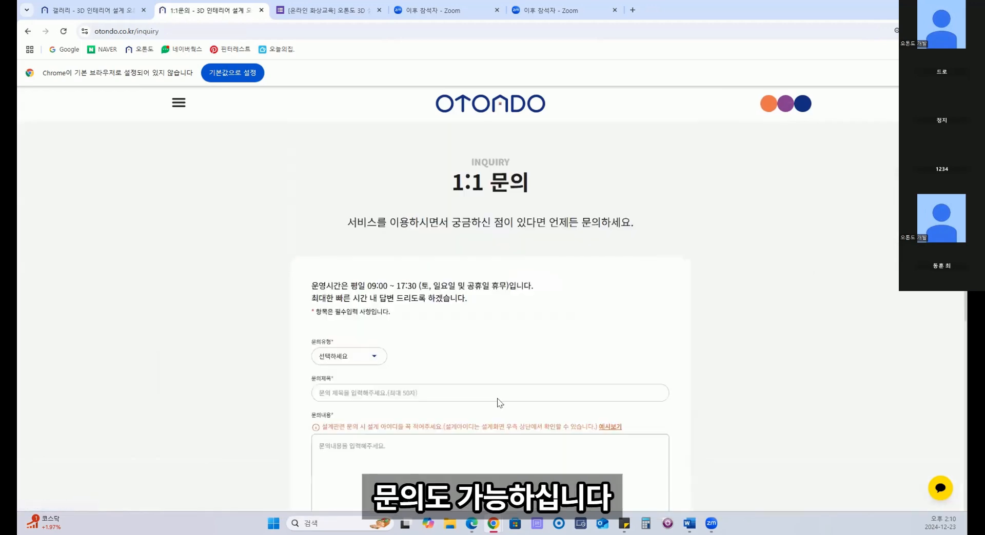
scroll(233, 384, "down", 4)
left_click(487, 458)
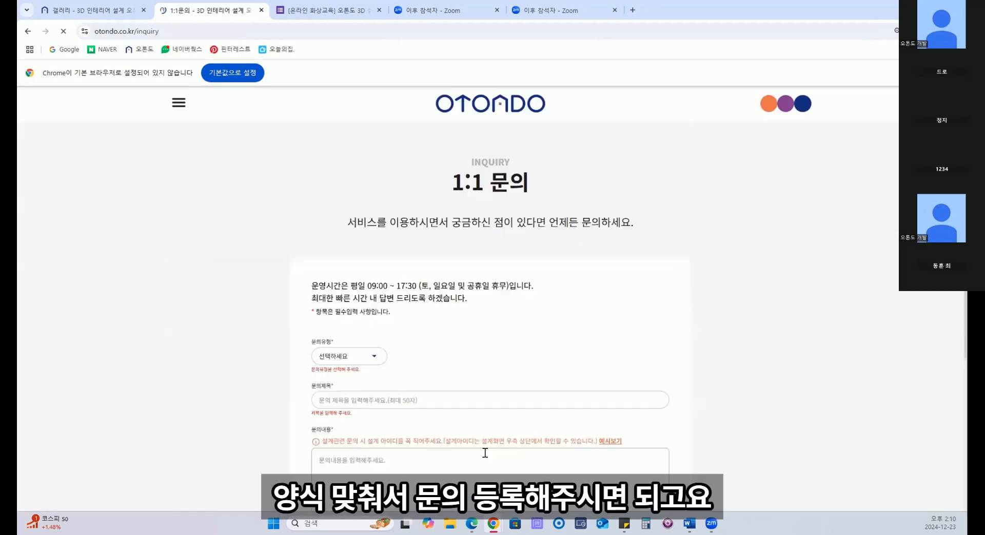
scroll(787, 318, "down", 7)
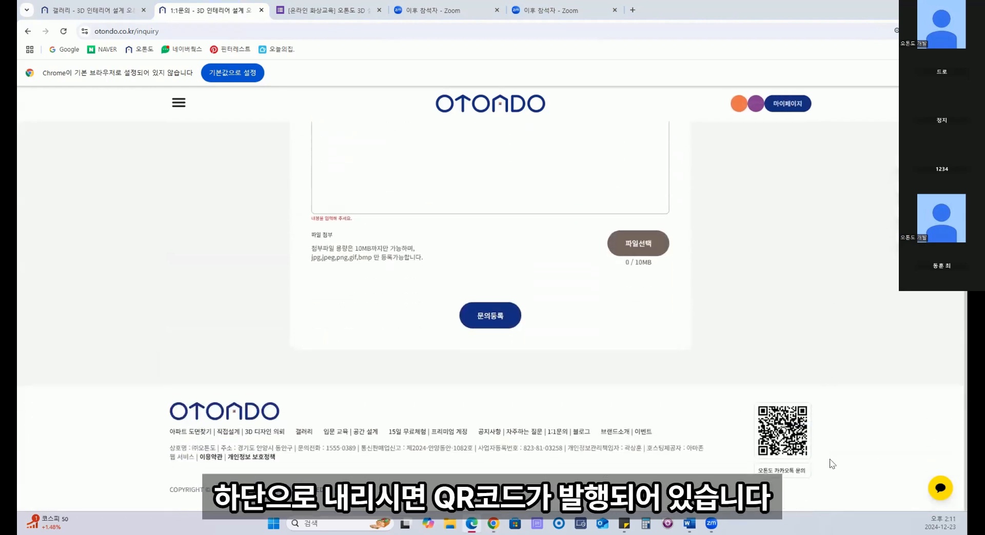
View the 오톤도 3D 정보공유방 KakaoTalk open chat page, close it and return to the OTONDO home page
left_click(933, 488)
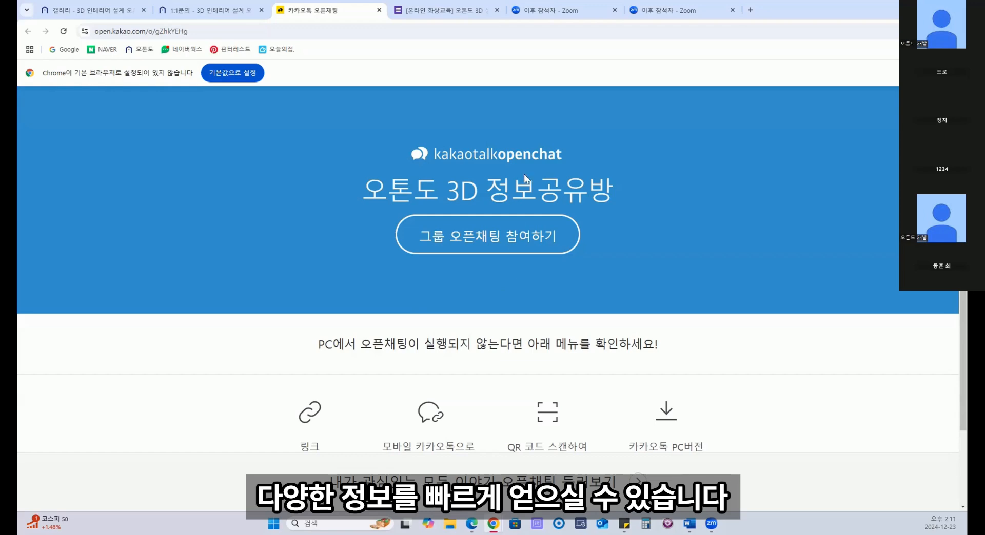
left_click(379, 10)
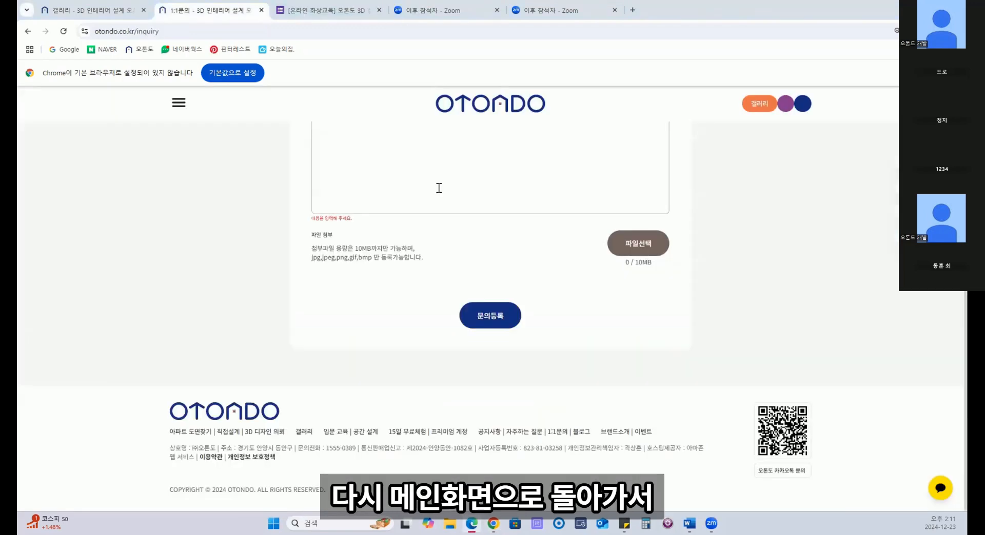
left_click(458, 106)
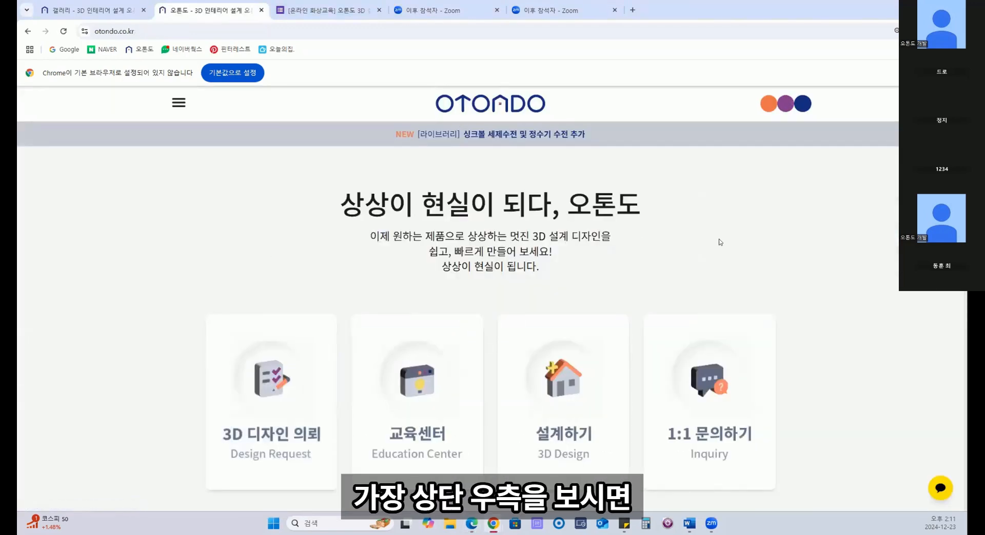
Go to 마이페이지 and browse the saved designs and search options in 내 설계관리
left_click(760, 104)
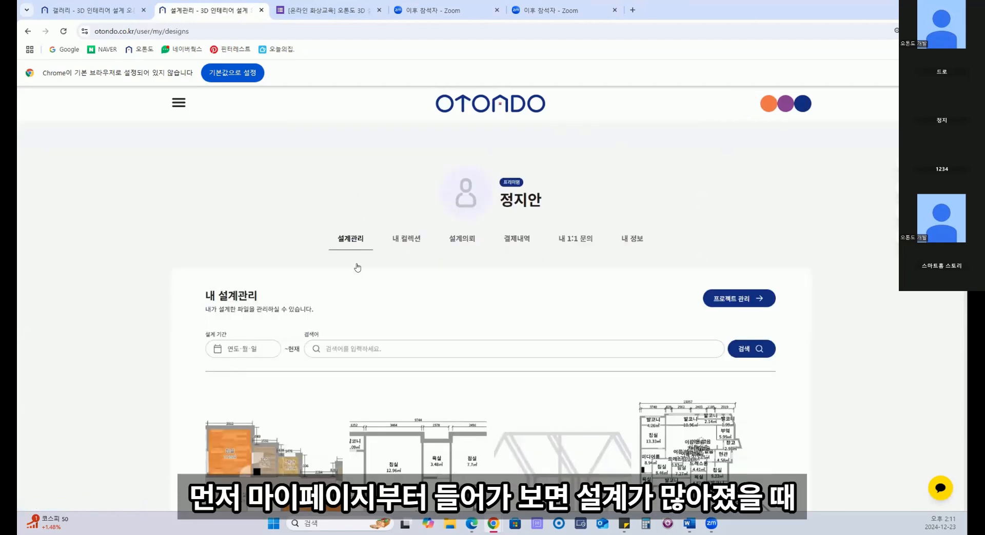
scroll(132, 330, "down", 8)
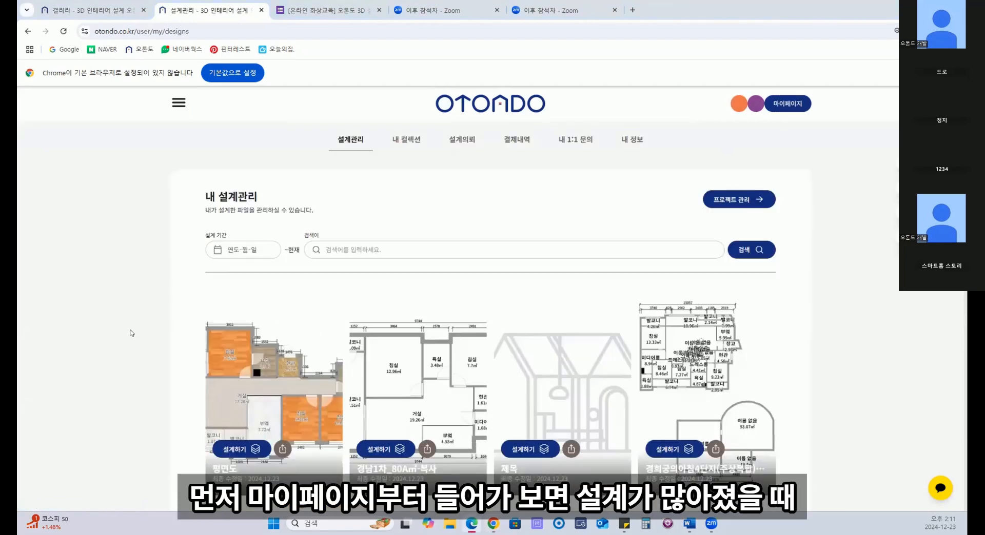
scroll(149, 333, "up", 10)
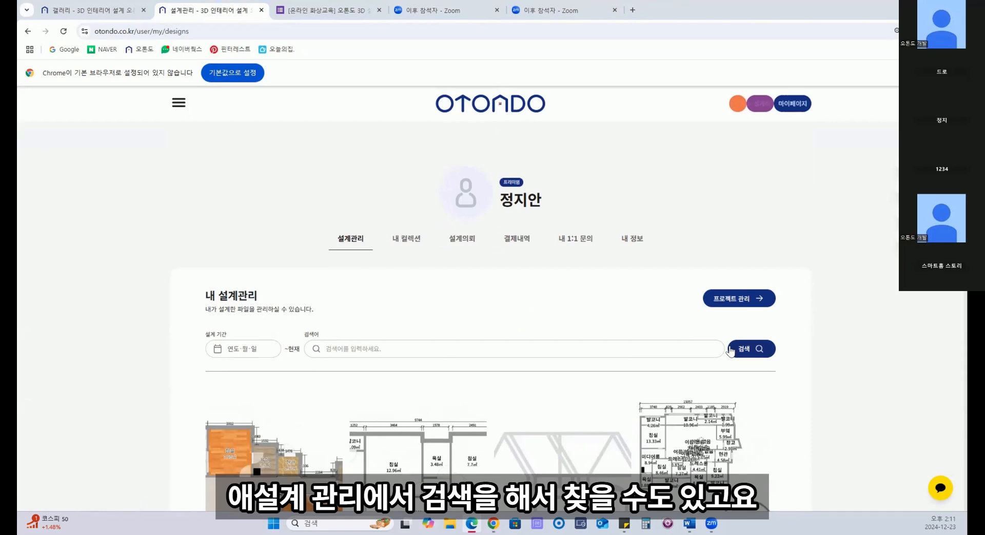
scroll(436, 347, "down", 3)
Open 프로젝트 관리, browse all projects and open the details of 화성향남시범복사꽃마을상록하늘채_113㎡-복사
left_click(715, 242)
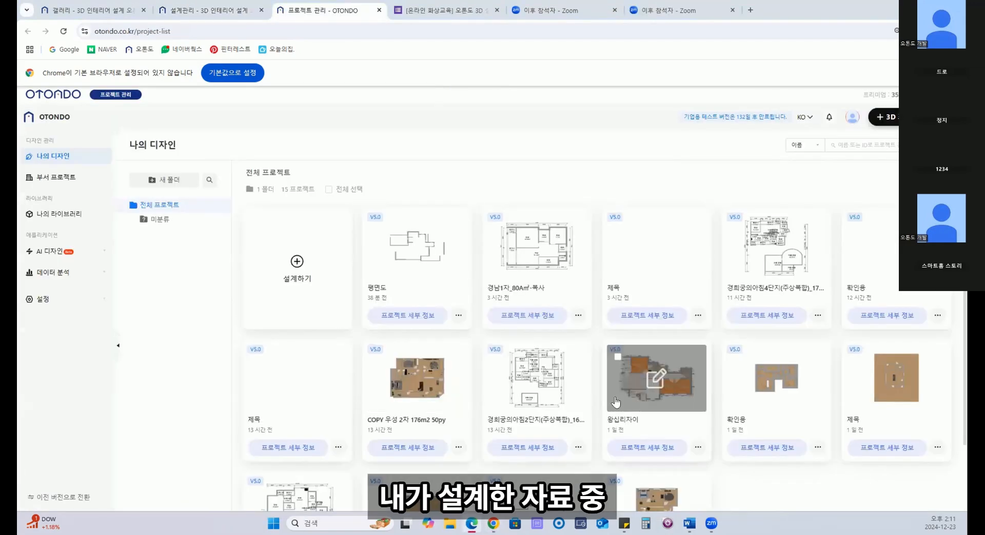
scroll(711, 361, "down", 2)
scroll(629, 369, "up", 2)
left_click(328, 189)
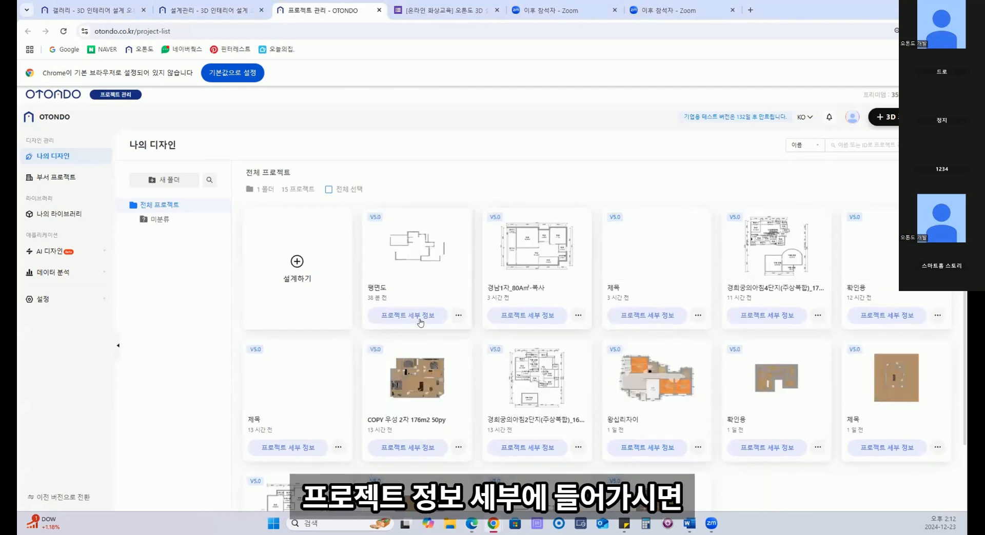
scroll(444, 450, "down", 1)
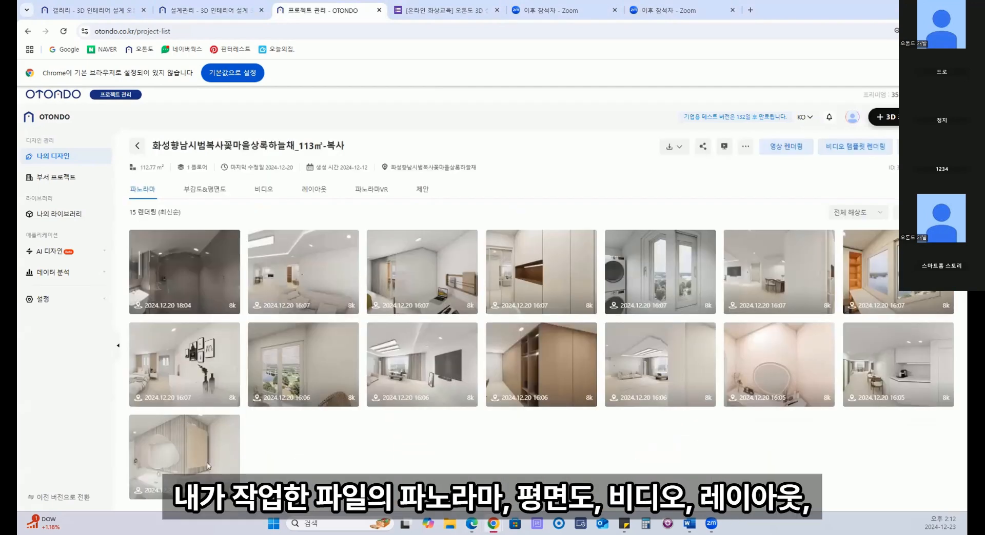
View the project's 부감도&평면도, 비디오, 레이아웃 and 파노라마VR outputs in turn
left_click(205, 189)
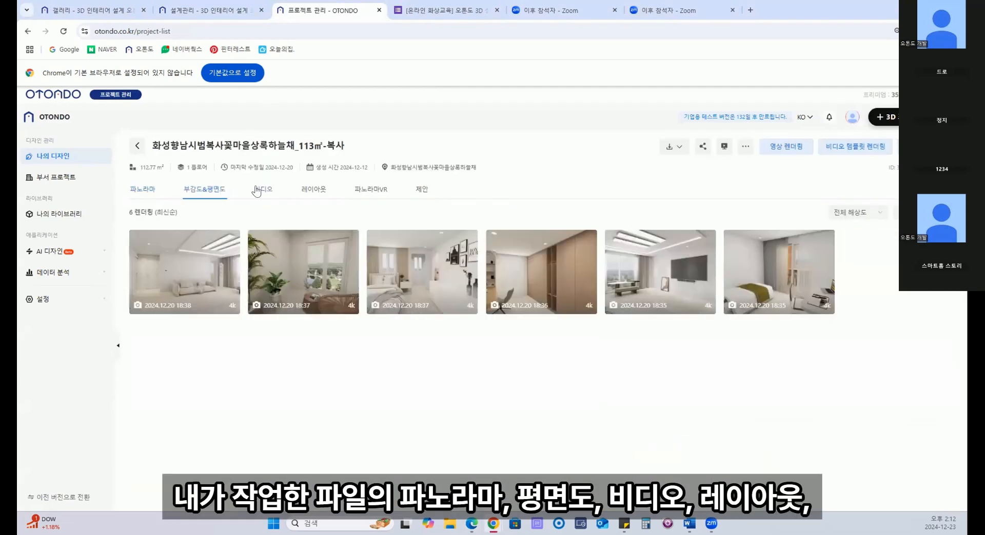
left_click(262, 189)
left_click(312, 190)
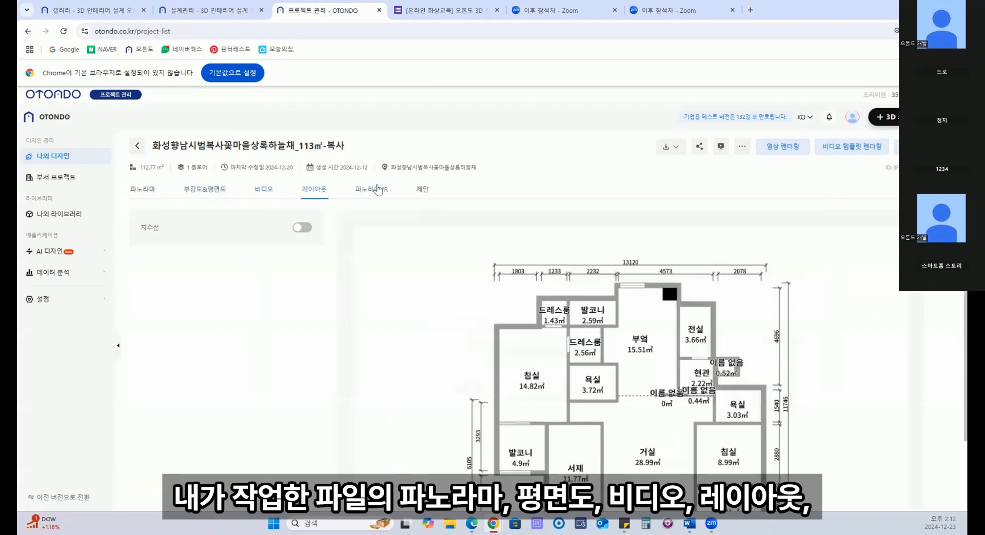
left_click(372, 191)
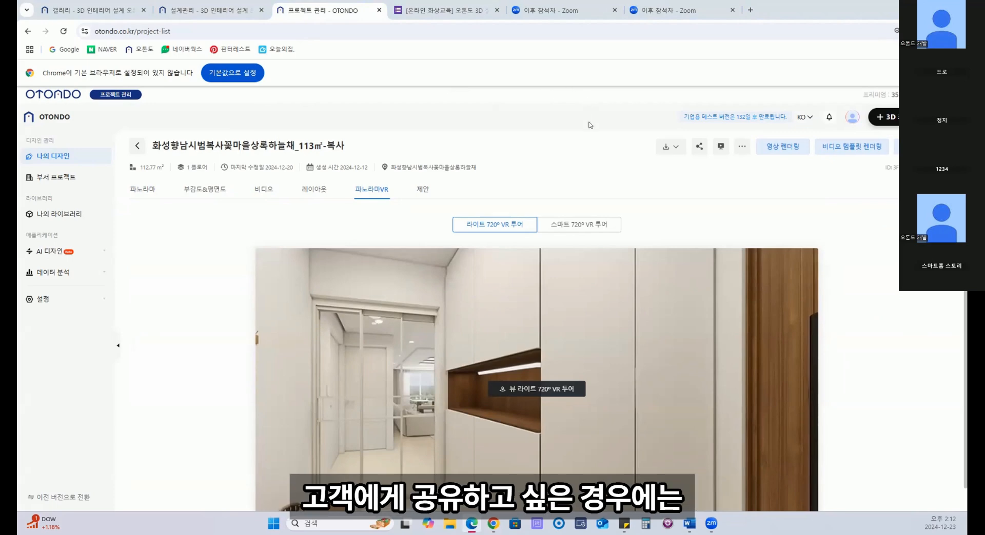
Open the project's sharing settings, check the validity period and encryption options, and copy the share link
left_click(699, 148)
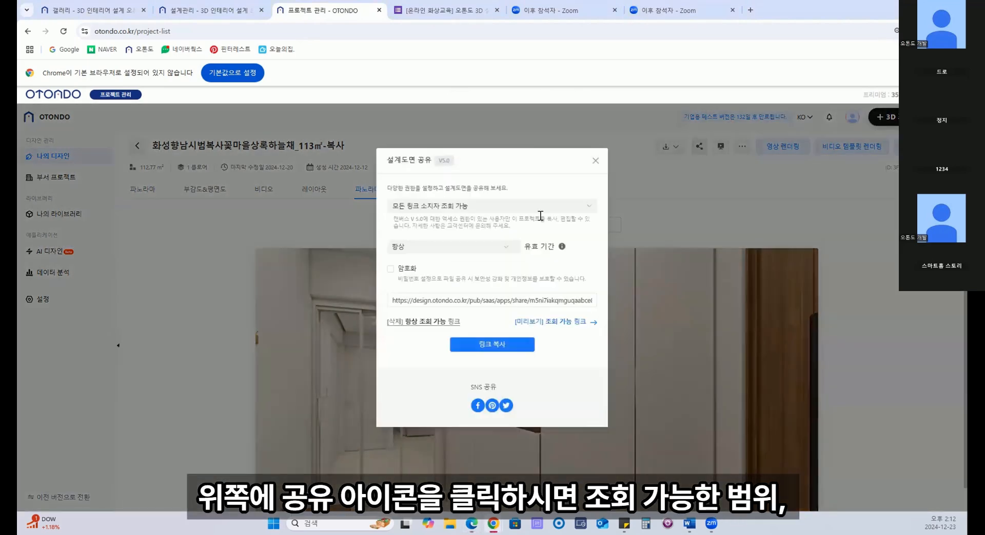
left_click(451, 246)
left_click(417, 273)
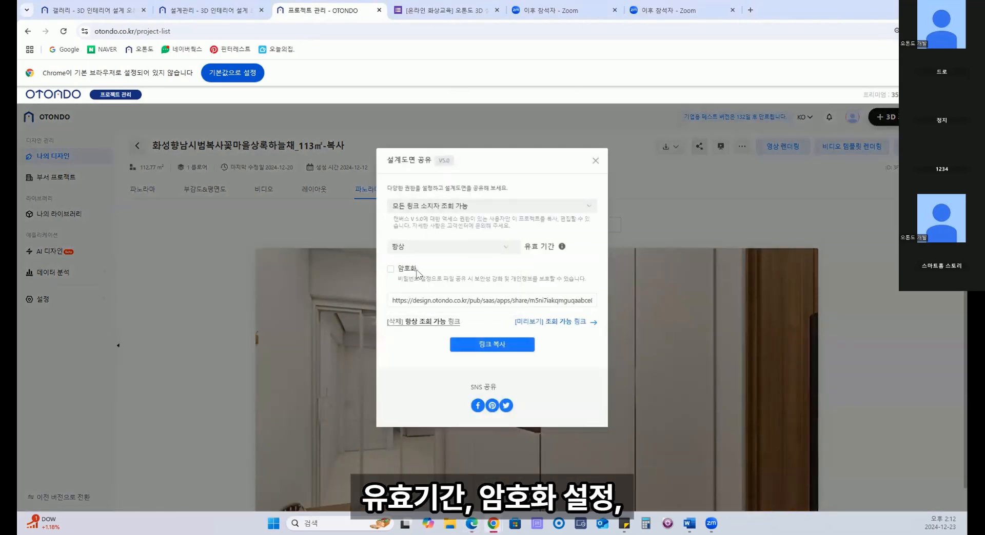
left_click(498, 348)
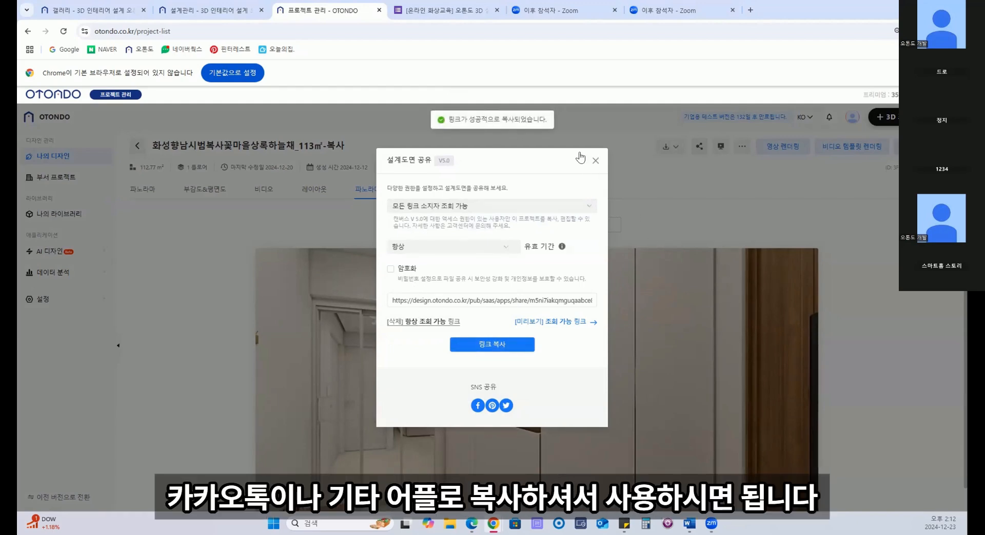
left_click(595, 161)
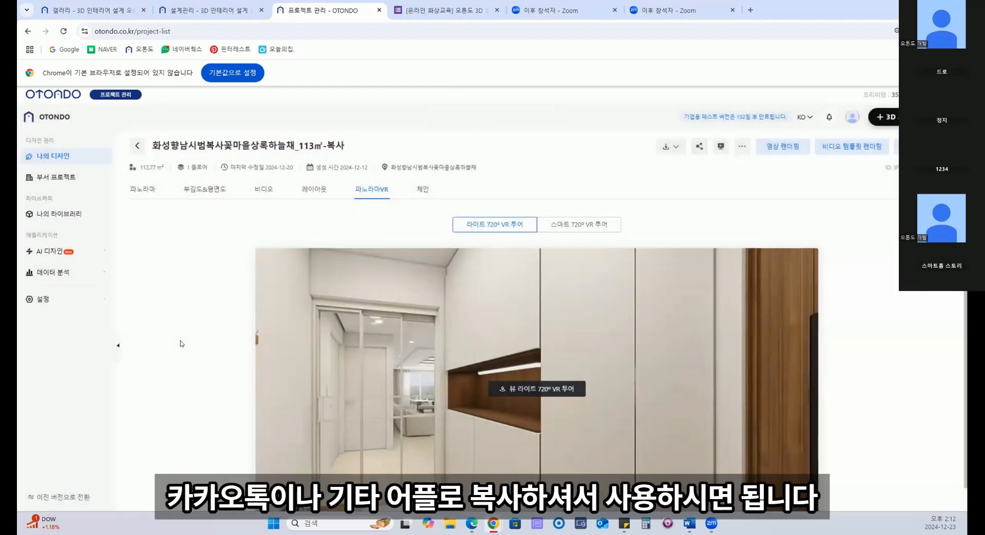
Browse the 부서 프로젝트 list, and view the 재질 collection and its upload page in 나의 라이브러리
left_click(56, 177)
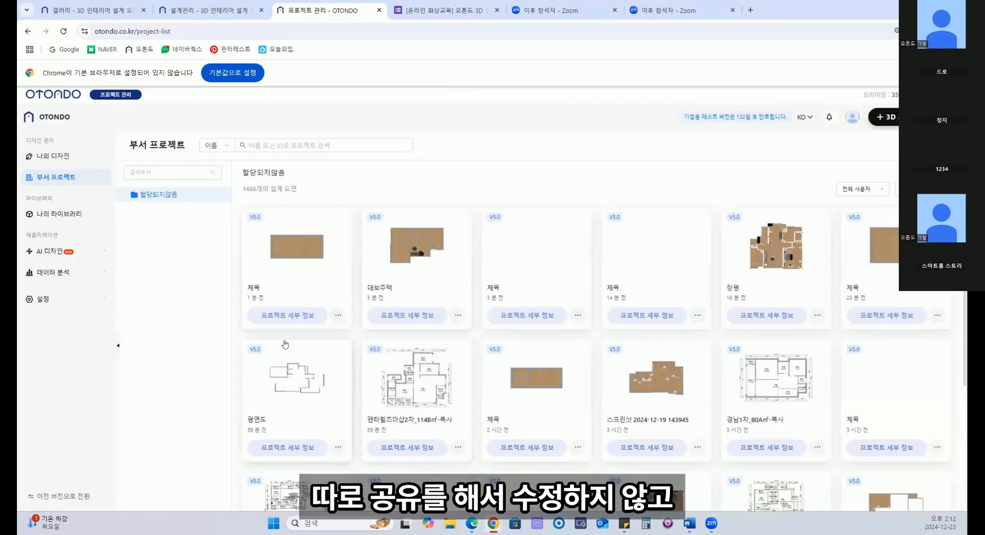
scroll(554, 351, "down", 3)
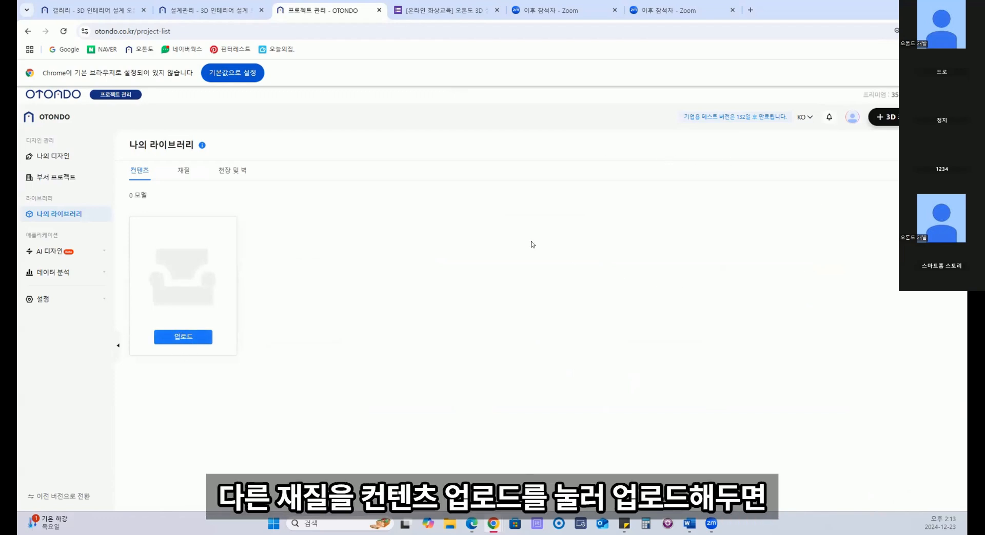
left_click(181, 181)
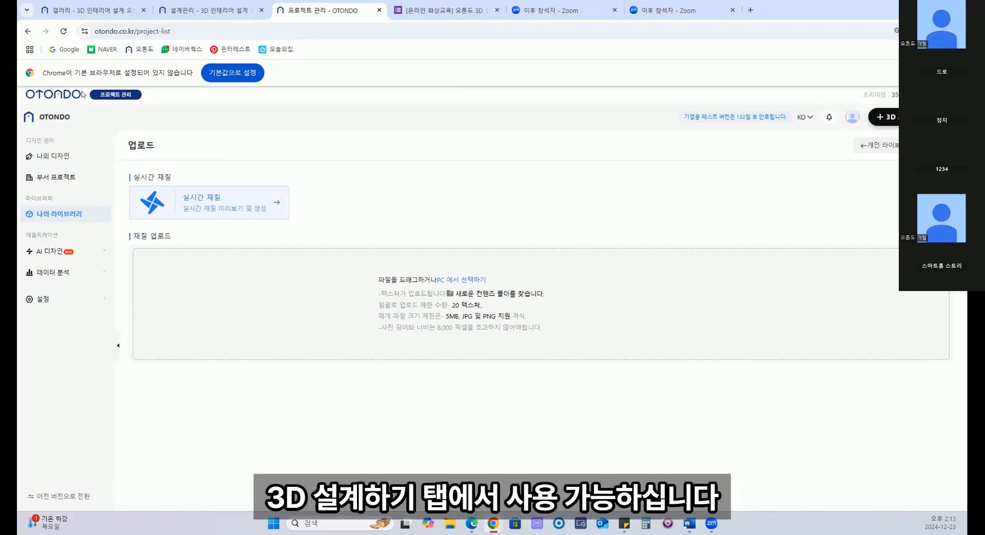
left_click(28, 31)
Open 커스텀 설정 and review the watermark settings and the default unit and estimate format settings
left_click(69, 299)
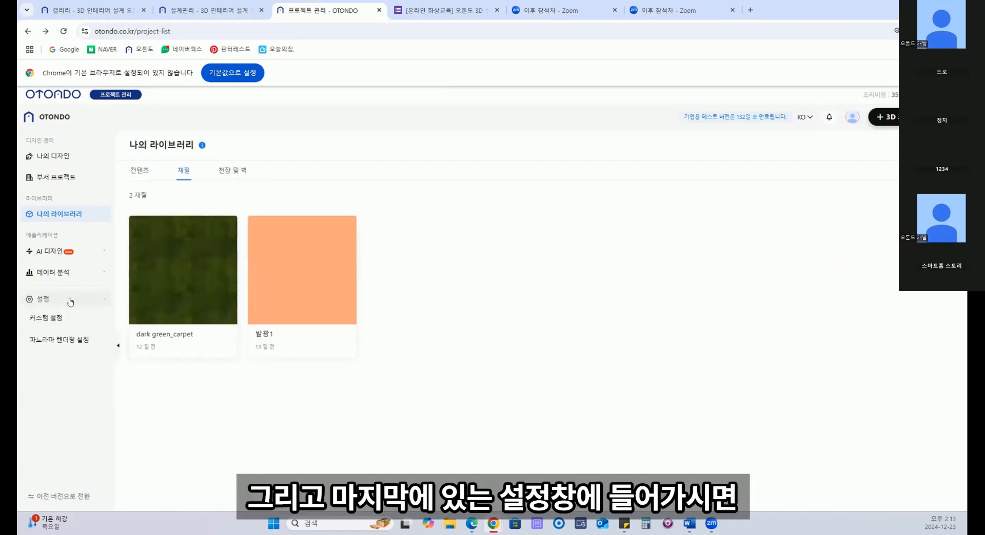
left_click(58, 320)
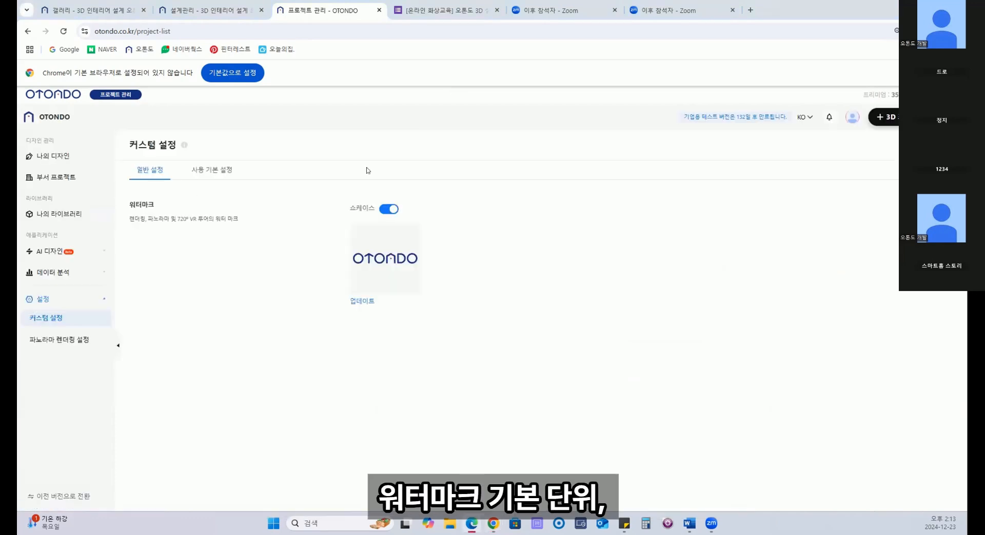
left_click(212, 170)
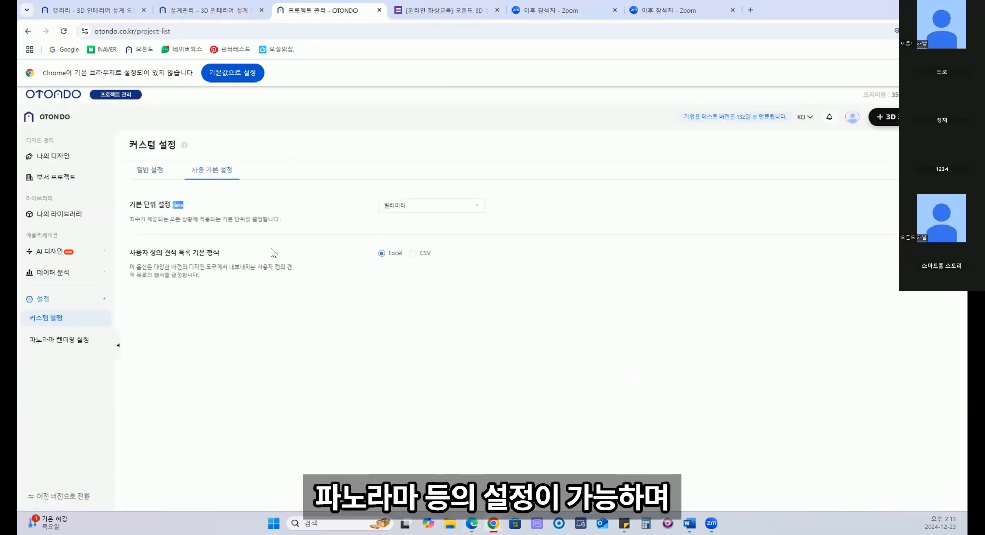
left_click(149, 171)
Review the basic, PC and mobile version options in 파노라마 렌더링 설정
left_click(391, 290)
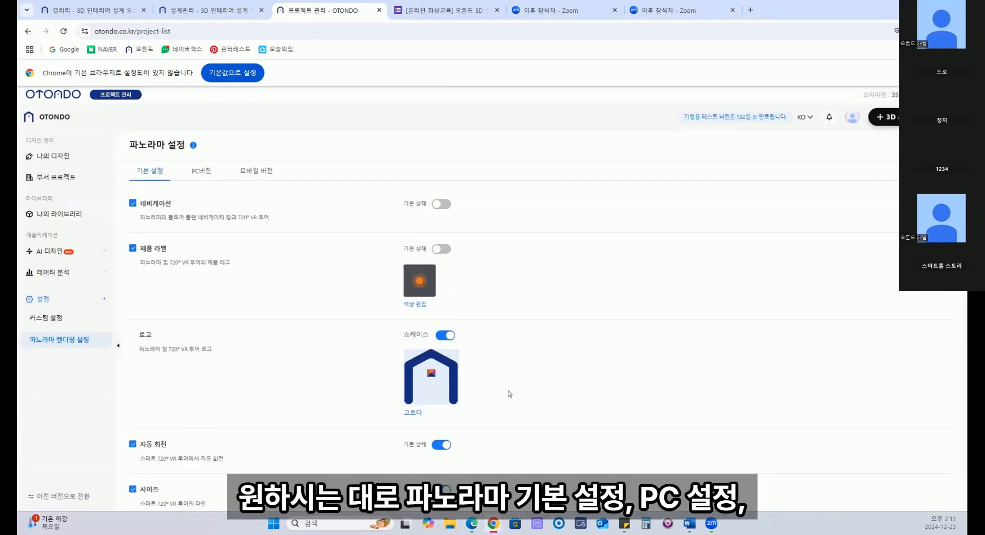
left_click(204, 174)
left_click(256, 171)
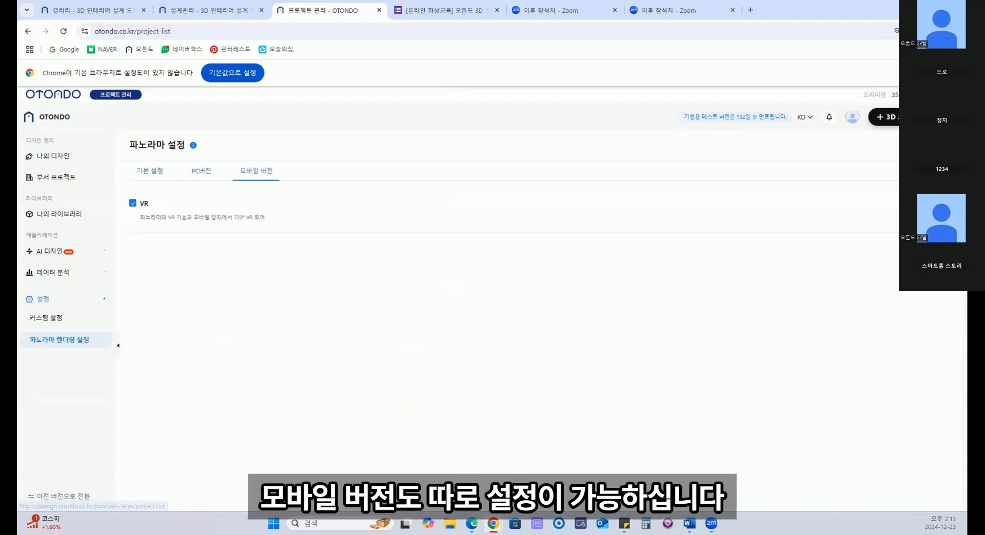
Return to 마이페이지 and view the 내 컬렉션 and 설계의뢰 sections
left_click(28, 31)
left_click(28, 32)
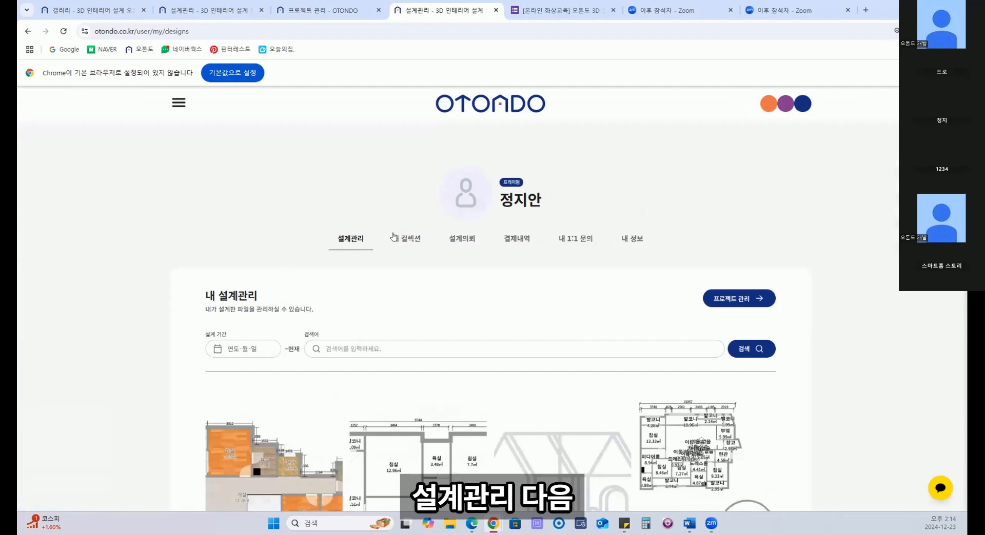
left_click(403, 238)
scroll(333, 303, "down", 1)
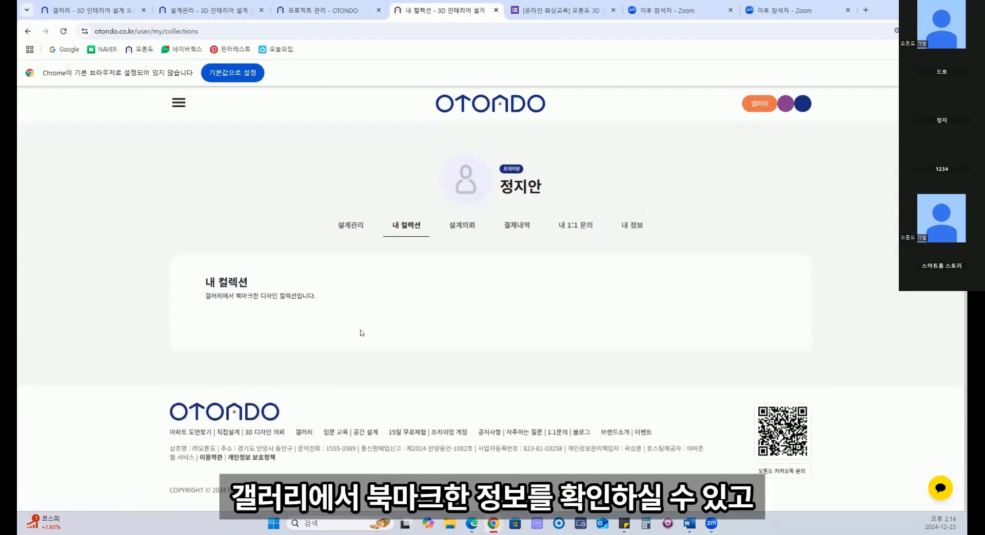
left_click(462, 225)
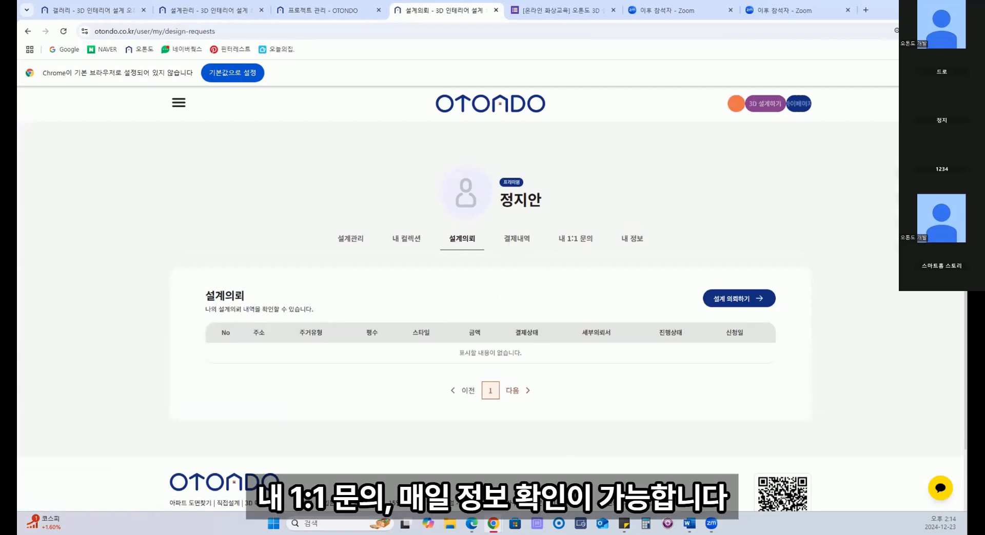
Return to the OTONDO home page, open the pricing page and examine the free trial and premium plans
left_click(503, 104)
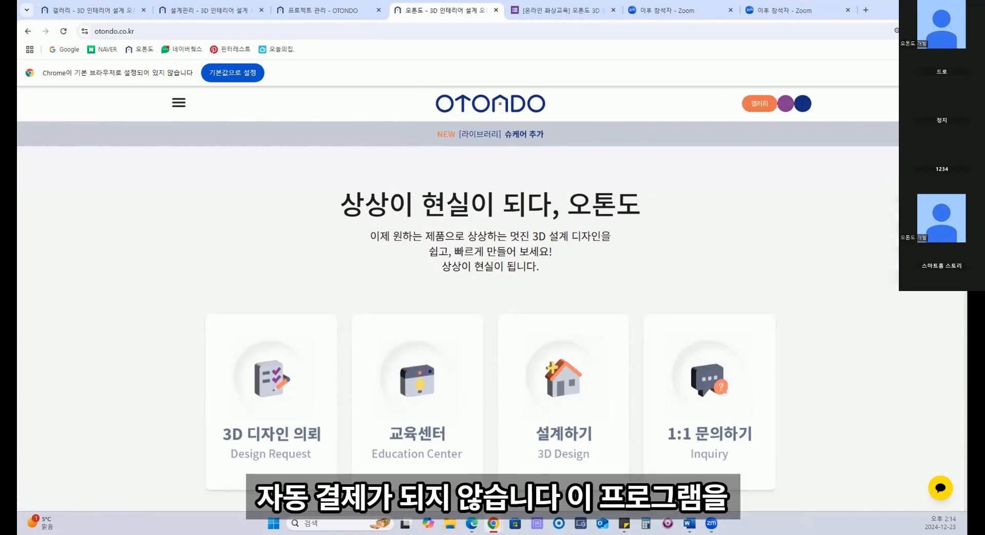
left_click(905, 244)
scroll(699, 274, "down", 2)
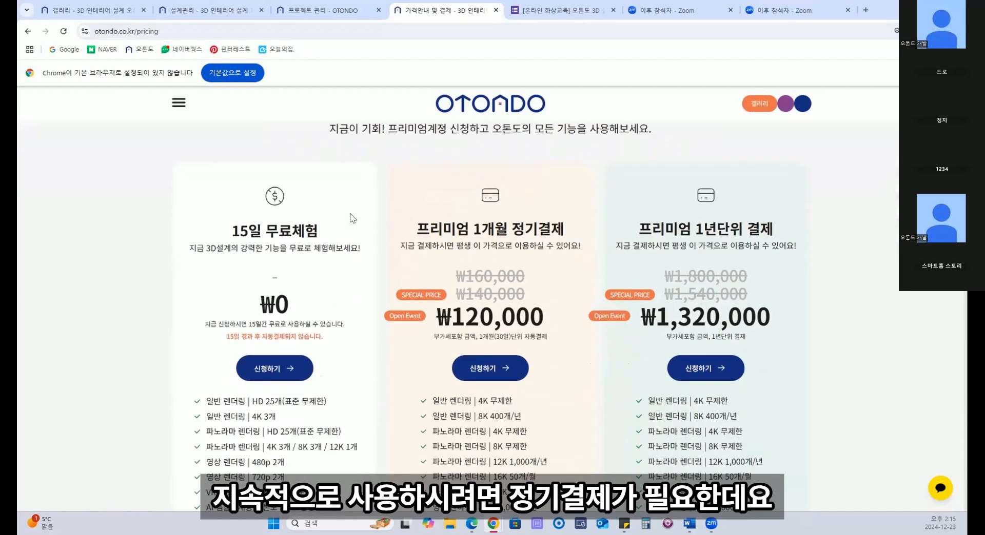
Examine the rendering and feature allowances of each plan and the 무료계정 vs 유료계정 comparison table
scroll(155, 294, "down", 3)
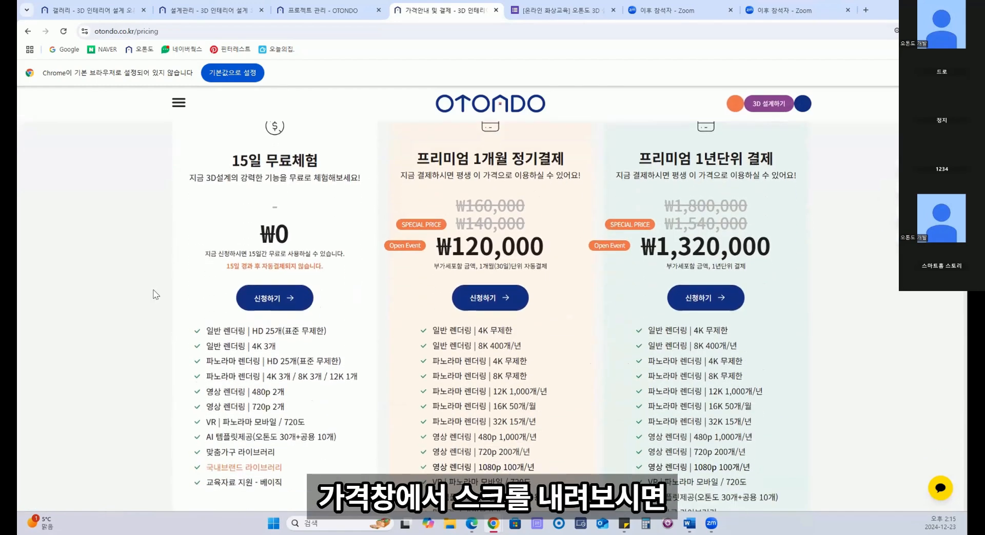
scroll(154, 294, "down", 1)
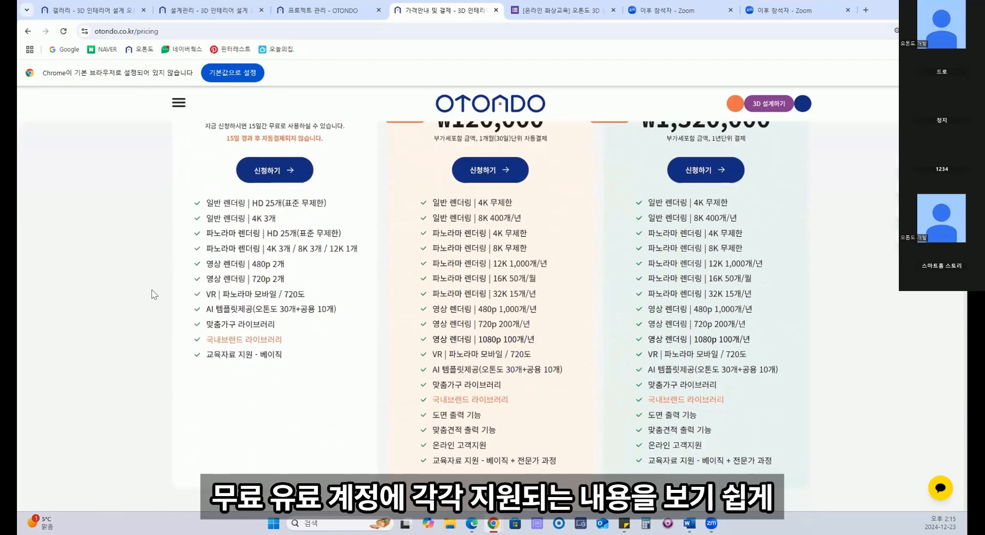
scroll(195, 308, "down", 2)
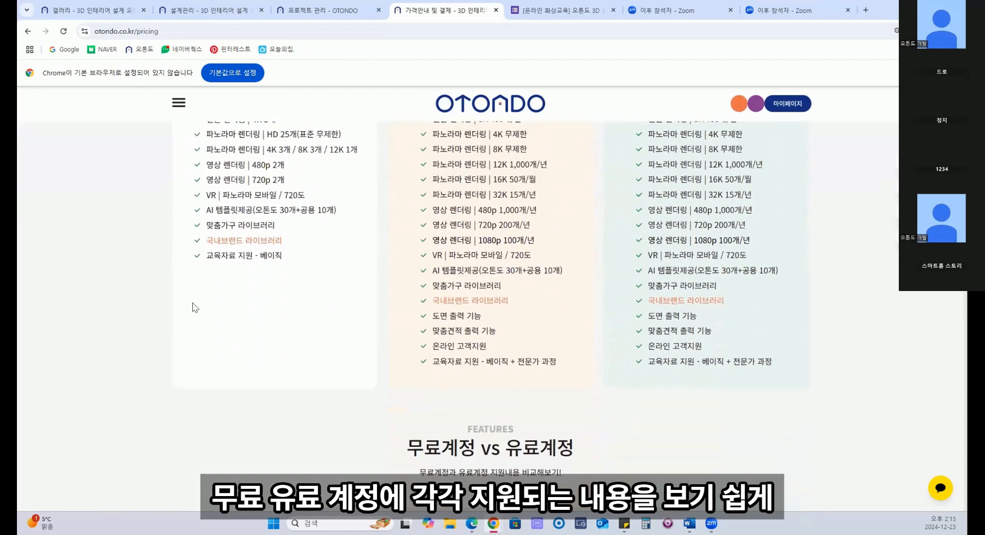
scroll(220, 315, "down", 8)
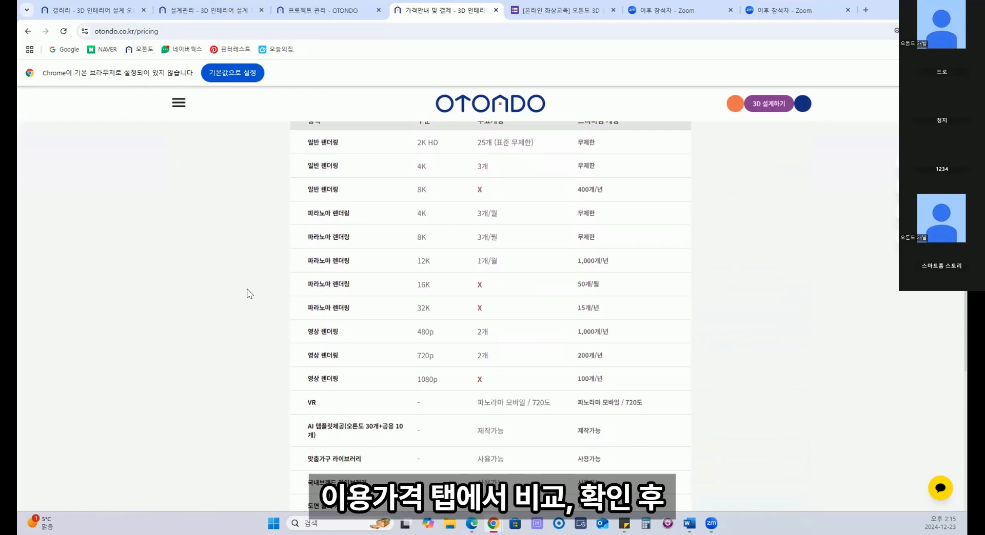
scroll(621, 246, "up", 6)
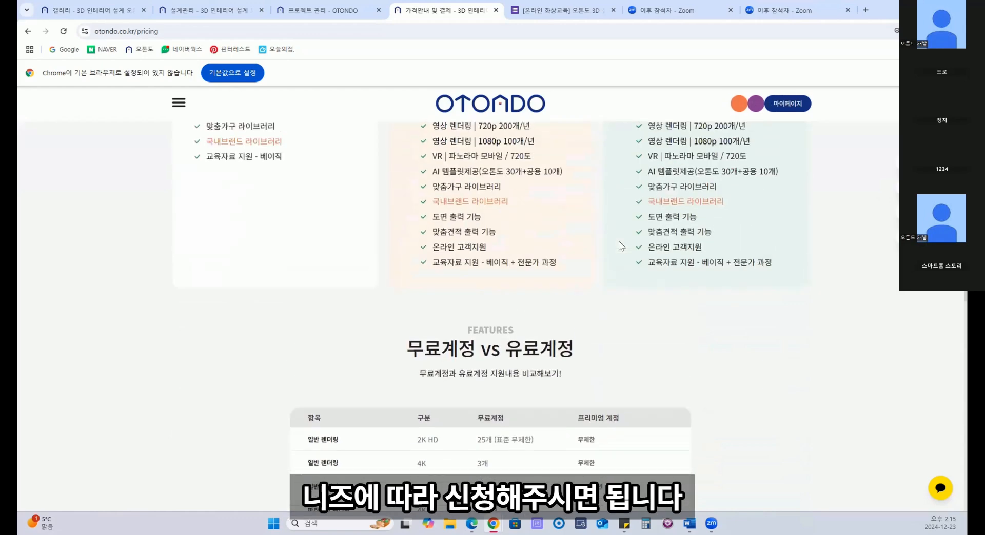
scroll(621, 246, "up", 4)
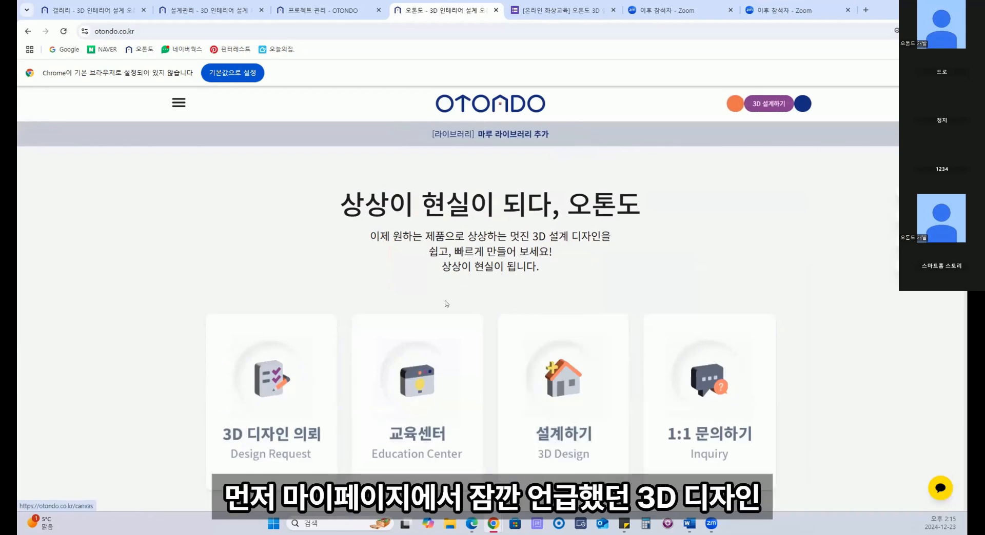
Open the 3D 디자인 의뢰 page and review its result previews, request form fields, and 스탠다드 and 익스프레스 options
left_click(297, 404)
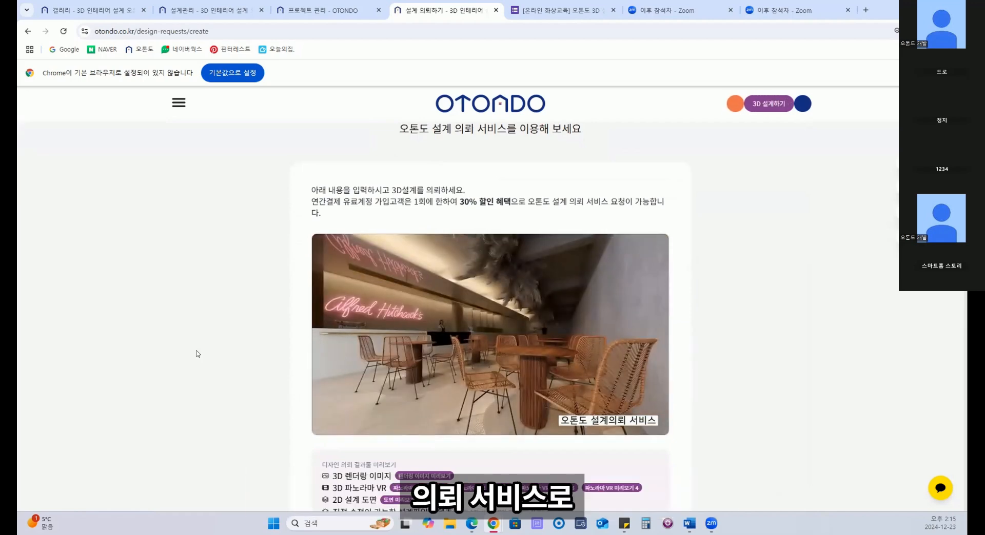
scroll(198, 354, "down", 1)
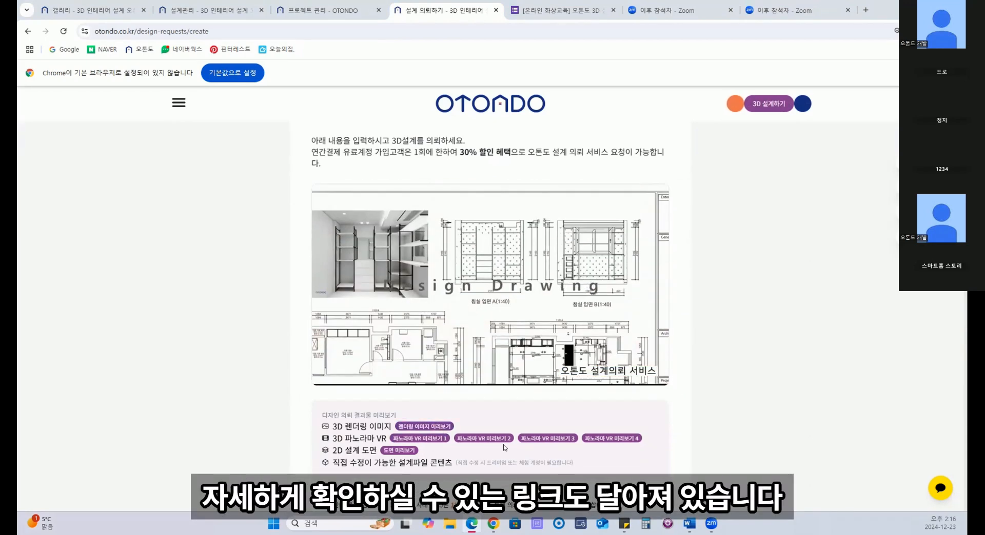
scroll(199, 369, "down", 5)
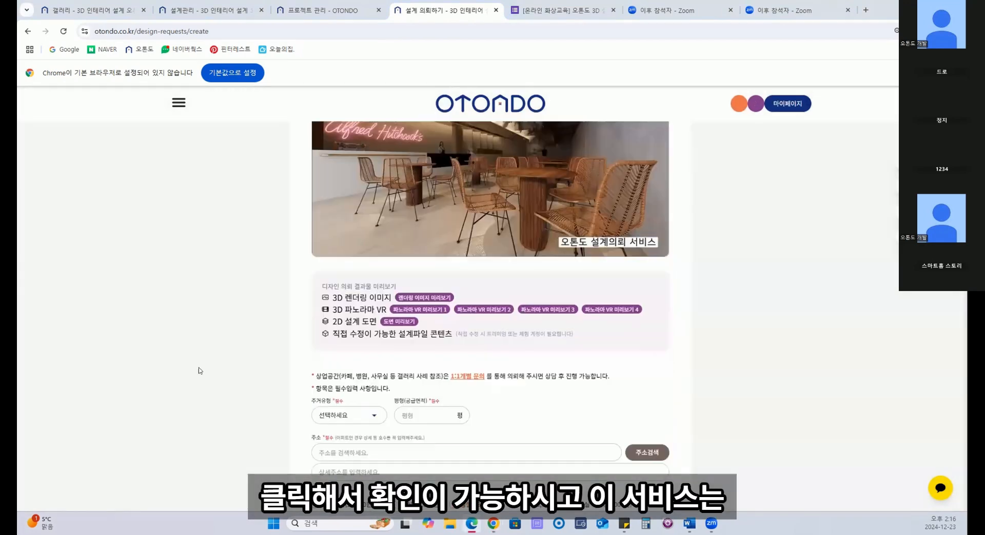
scroll(199, 370, "down", 1)
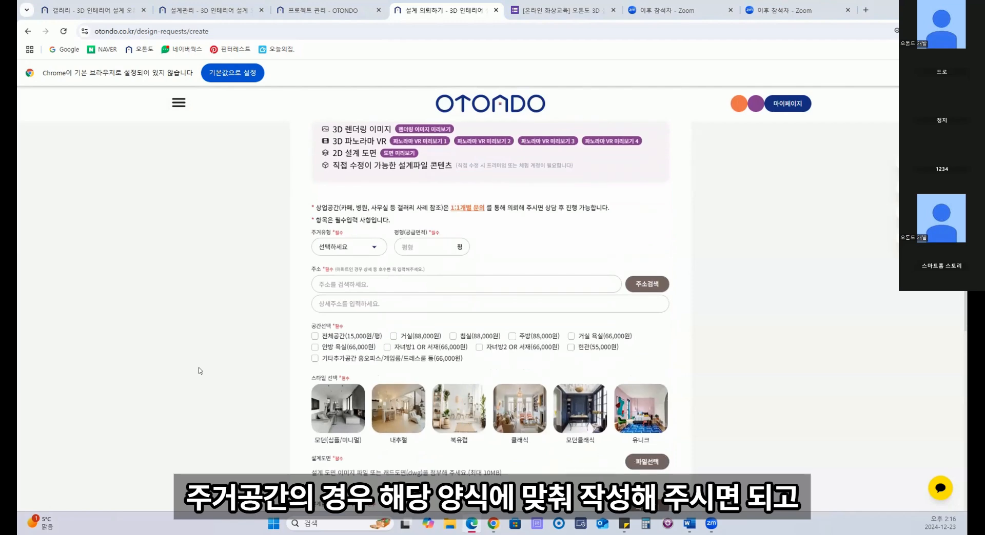
scroll(243, 365, "down", 5)
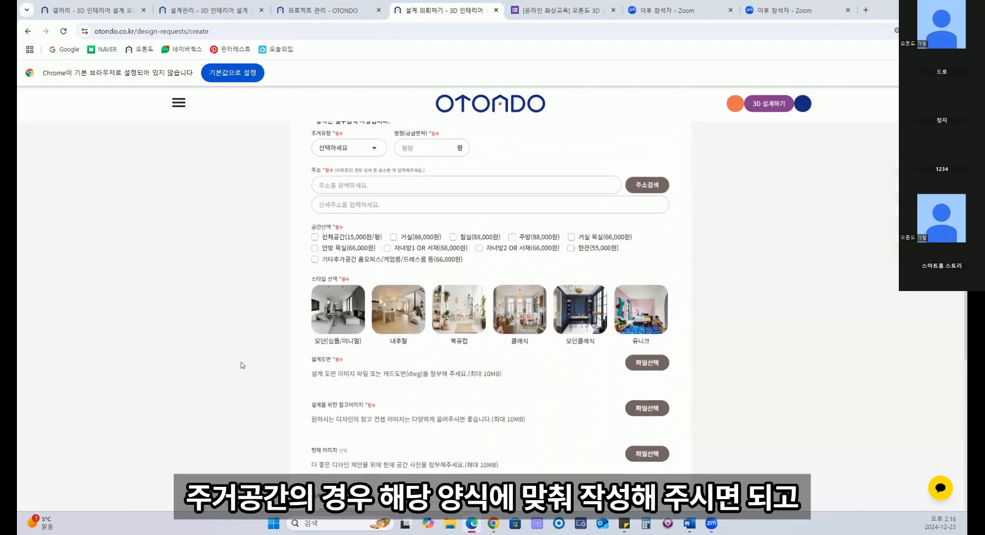
scroll(242, 365, "down", 1)
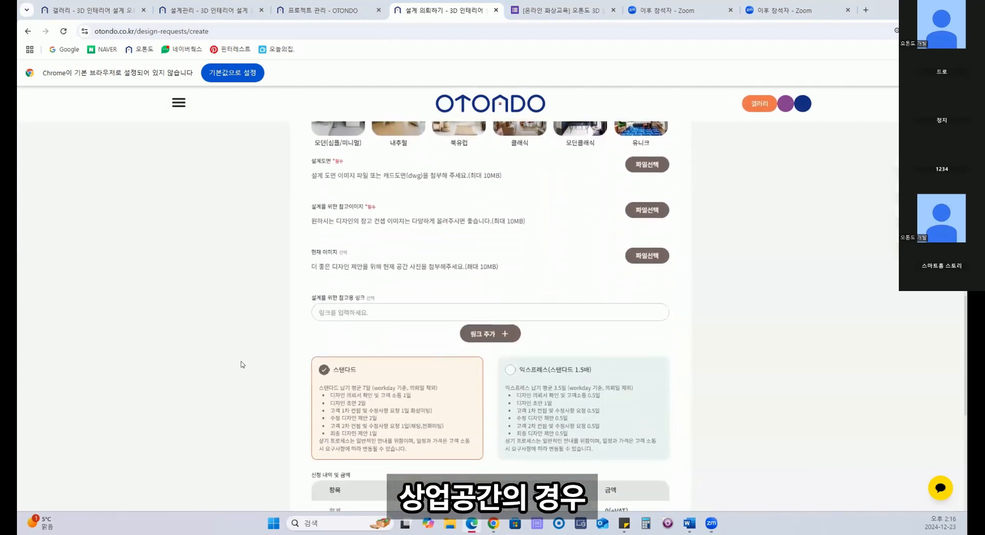
scroll(243, 365, "down", 2)
scroll(242, 365, "down", 1)
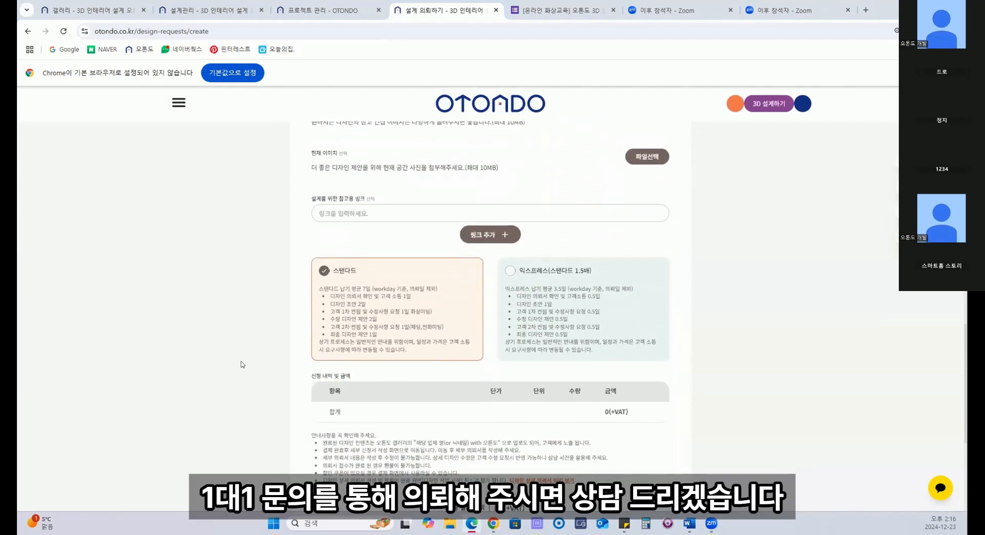
Review the design request form back up to the 30% discount notice and return to the OTONDO home page
scroll(226, 357, "up", 3)
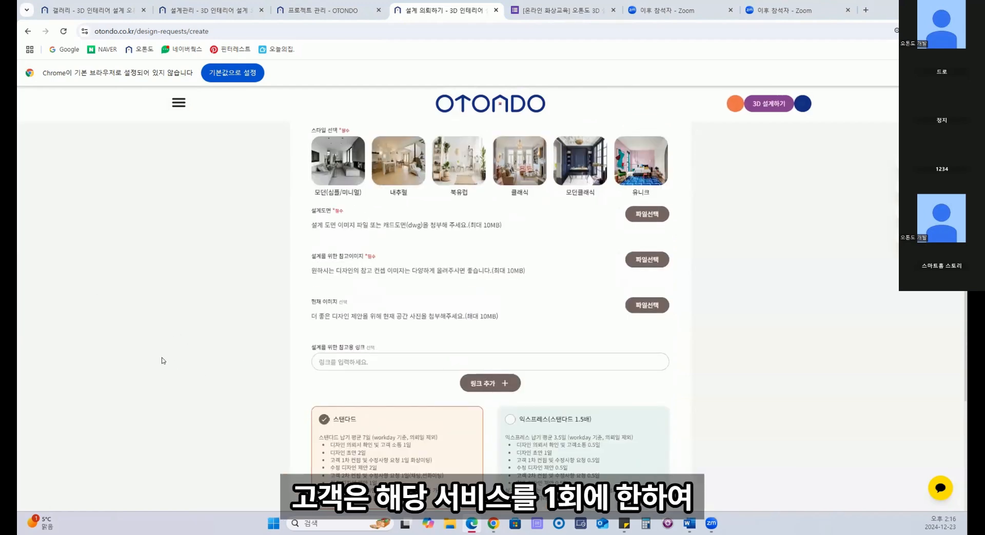
scroll(216, 364, "up", 6)
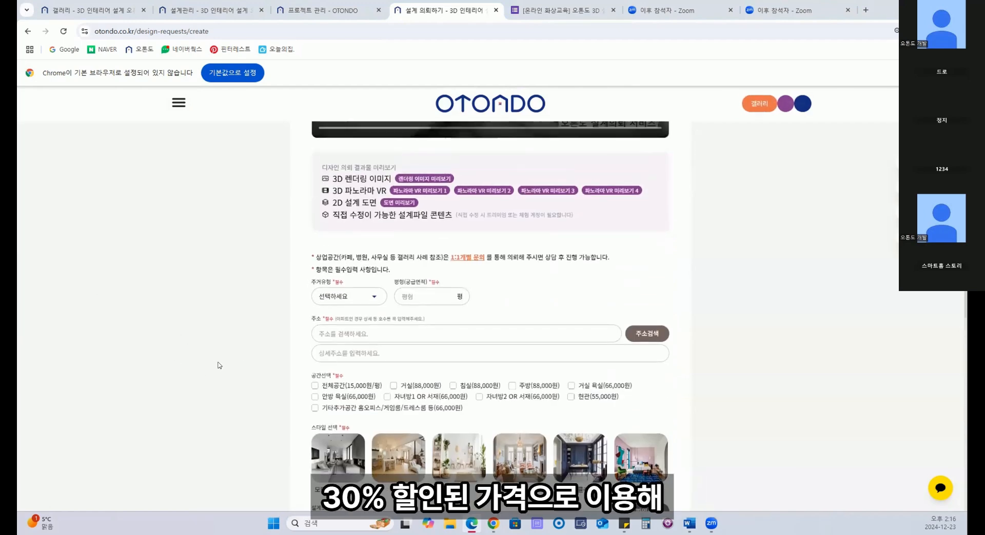
scroll(219, 365, "up", 8)
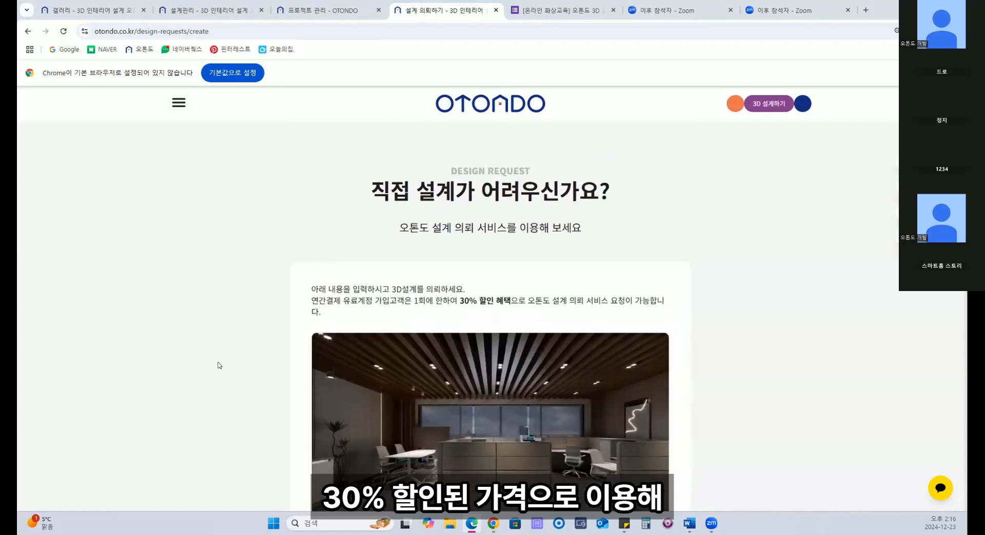
left_click_drag(446, 302, 493, 302)
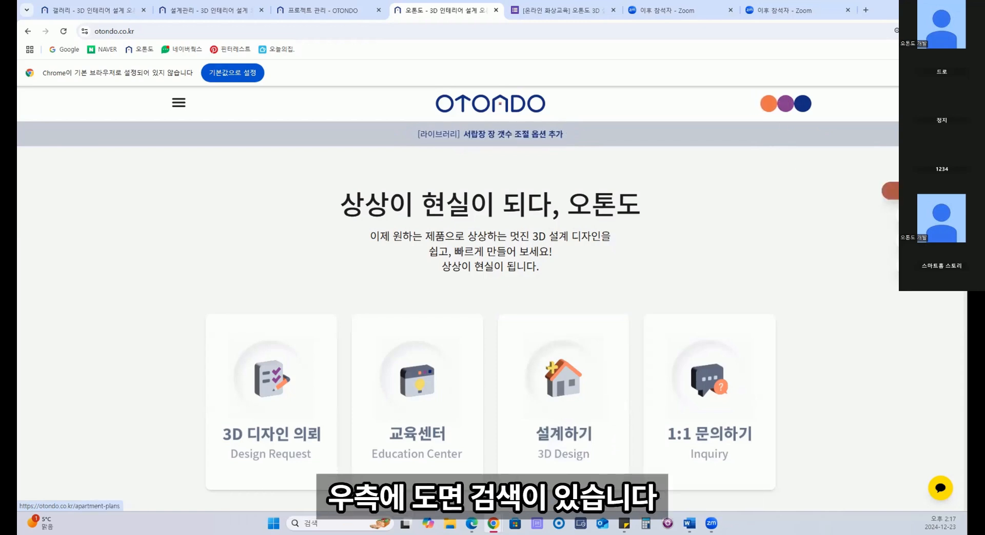
Open 설계하기 and start an empty design with 도면 그리기
left_click(576, 411)
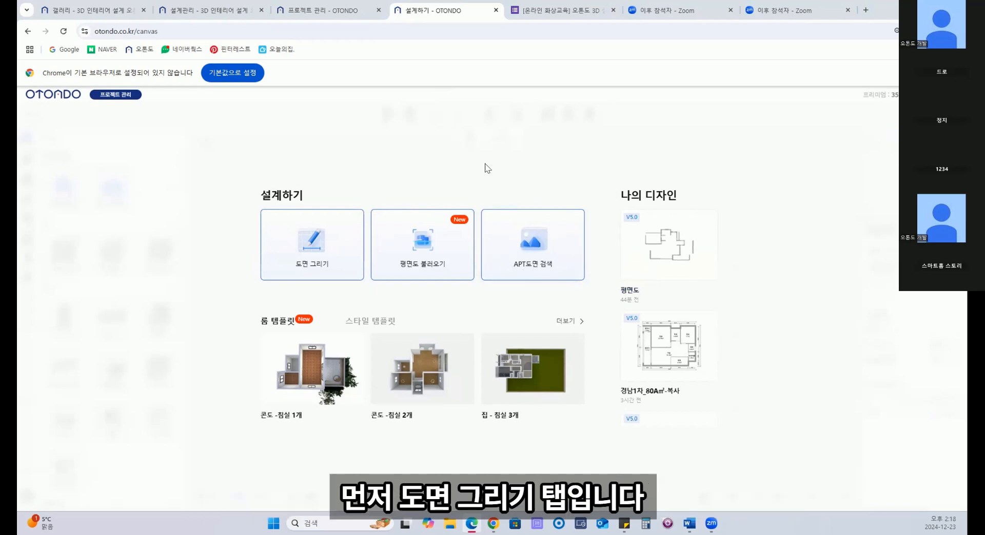
left_click(320, 239)
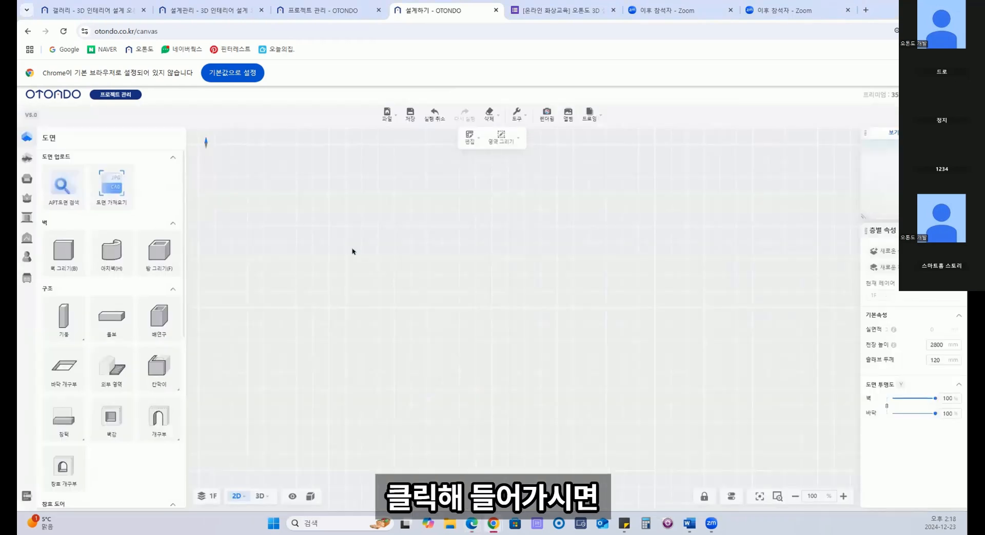
scroll(424, 413, "down", 1)
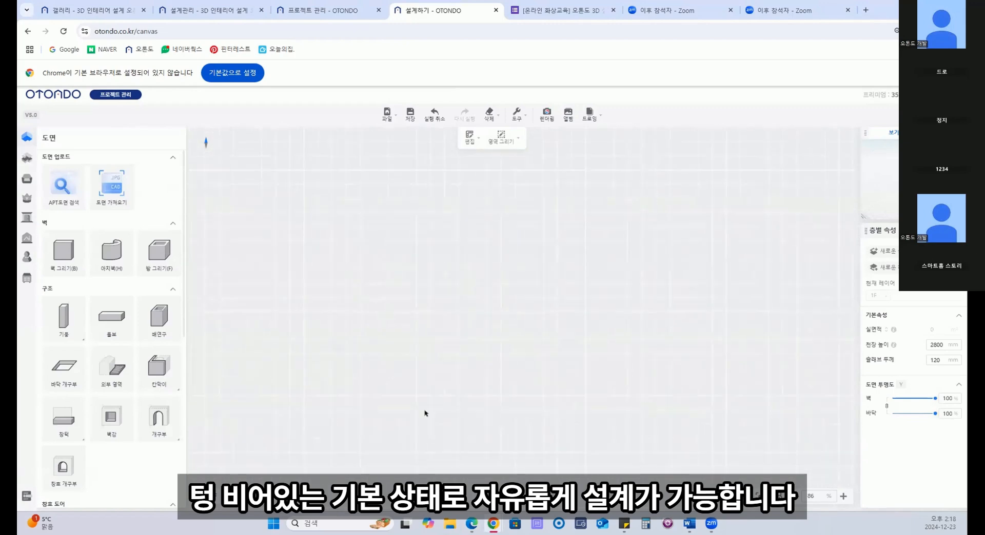
Draw a large rectangular room of about 30.5 m² and four smaller adjoining rooms with the room drawing tool
left_click(159, 251)
left_click_drag(320, 224, 483, 386)
left_click(483, 223)
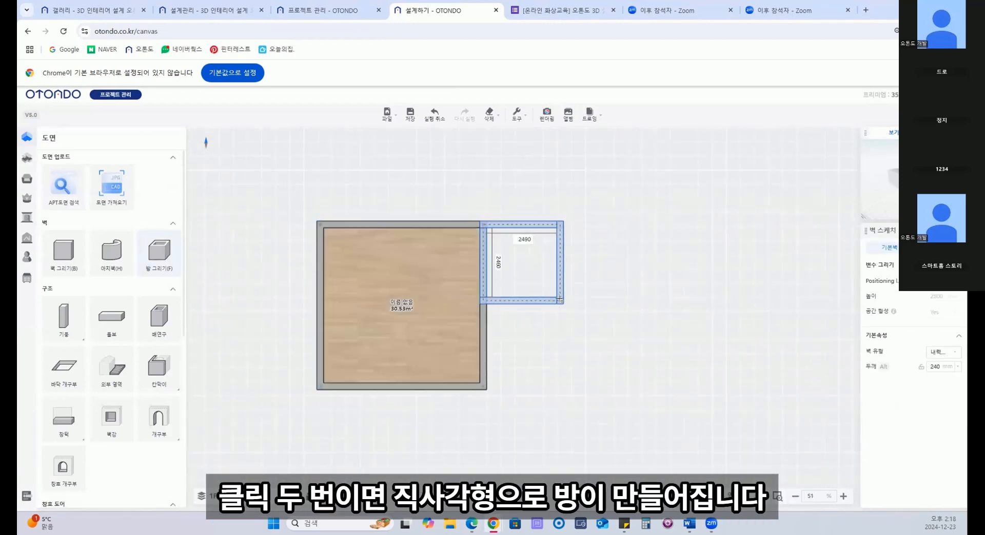
left_click(562, 303)
left_click(560, 301)
left_click(668, 365)
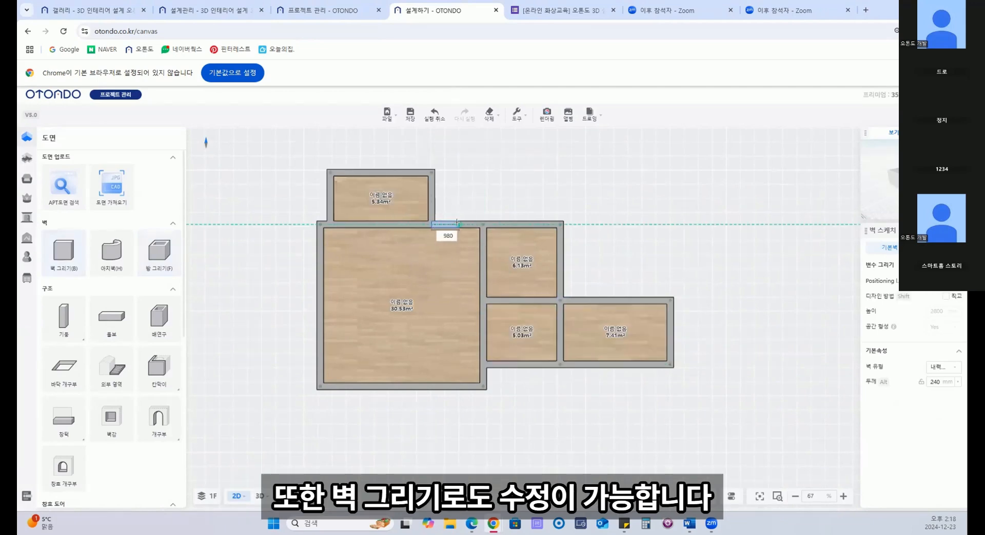
right_click(456, 223)
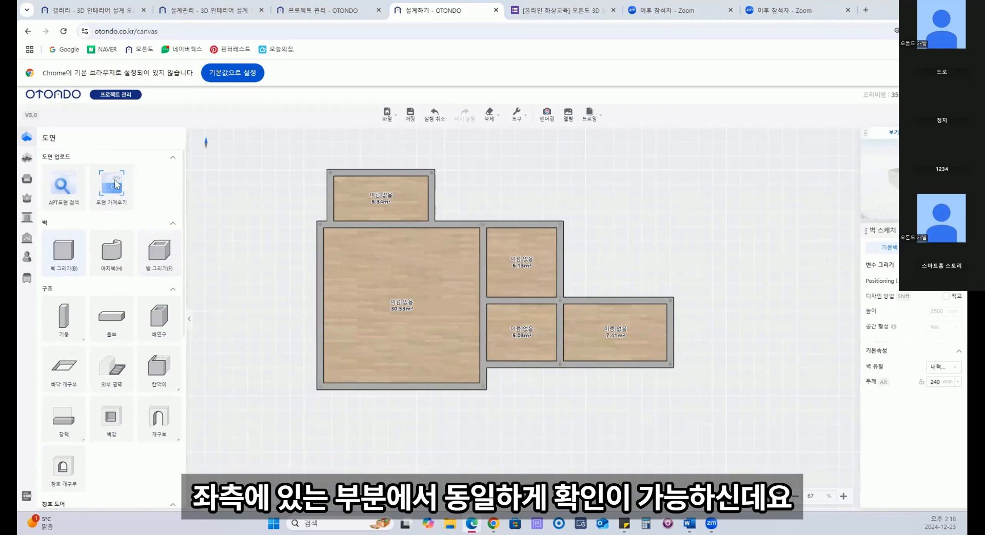
Import the 평면도 image with 도면 자동 식별 and adjust the edges of its plan area selection
left_click(117, 185)
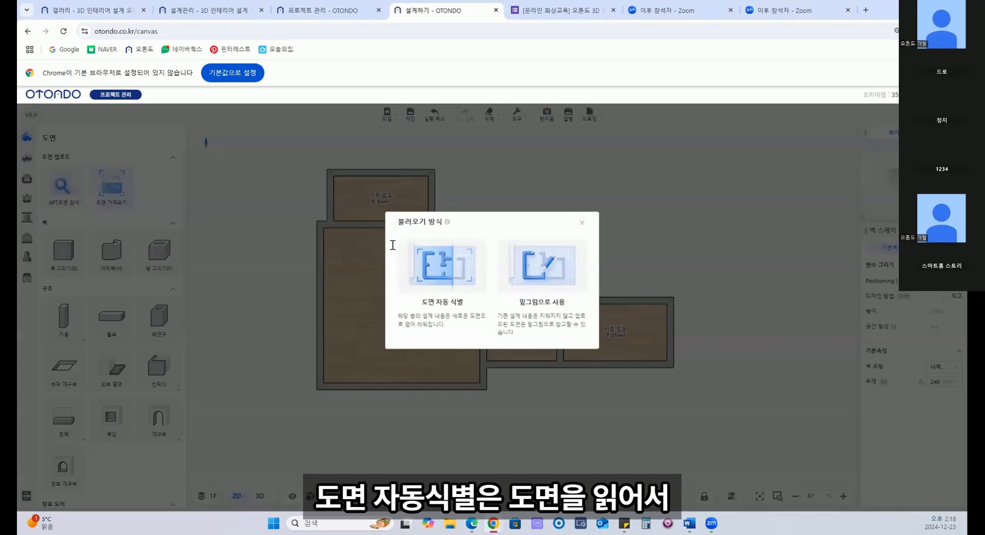
left_click(459, 278)
left_click(303, 109)
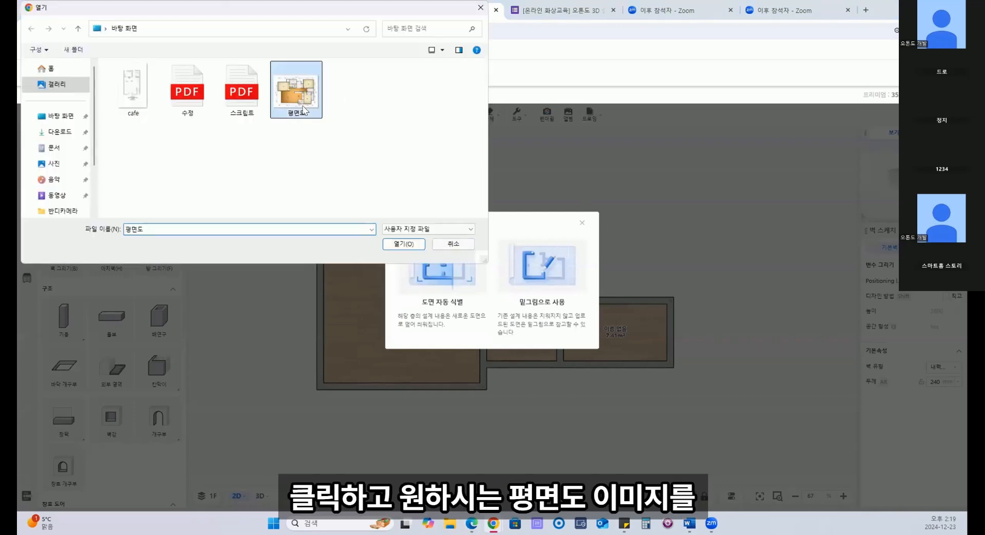
left_click(404, 244)
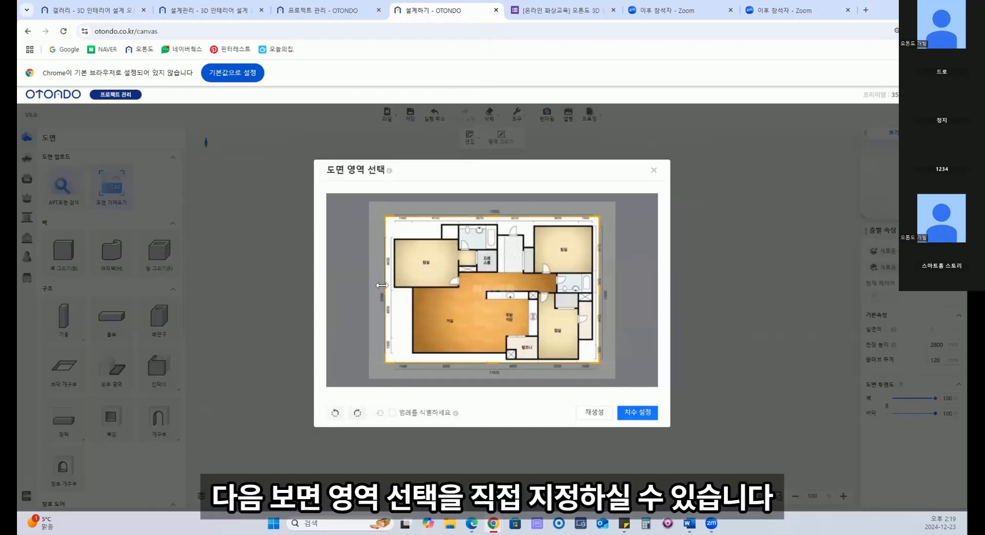
mouse_move(382, 285)
left_mouse_down()
mouse_move(334, 301)
mouse_move(408, 294)
mouse_move(385, 289)
left_mouse_up()
left_click_drag(492, 216, 493, 211)
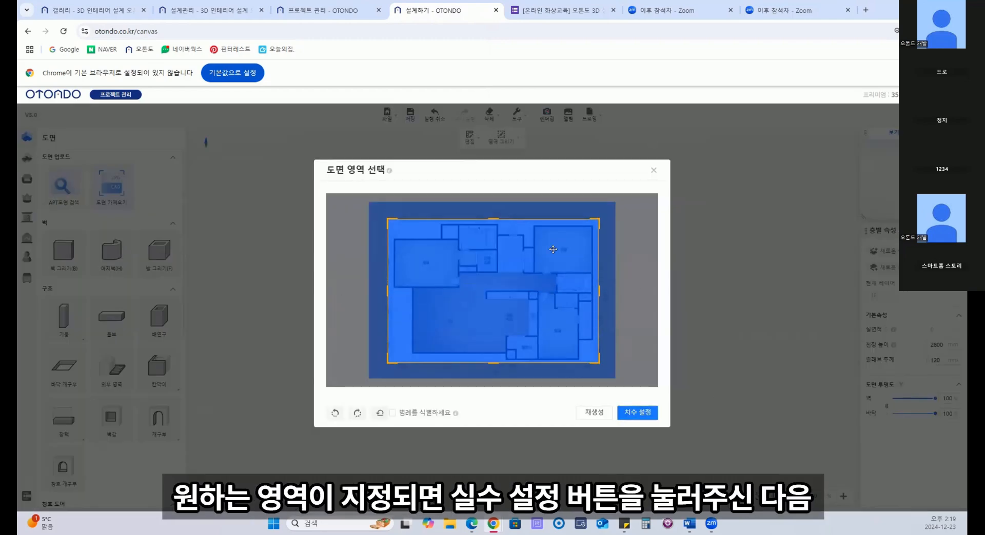
Set the plan's scale reference along the upper-left bedroom wall and generate the walls automatically, viewing them in 3D
left_click(636, 412)
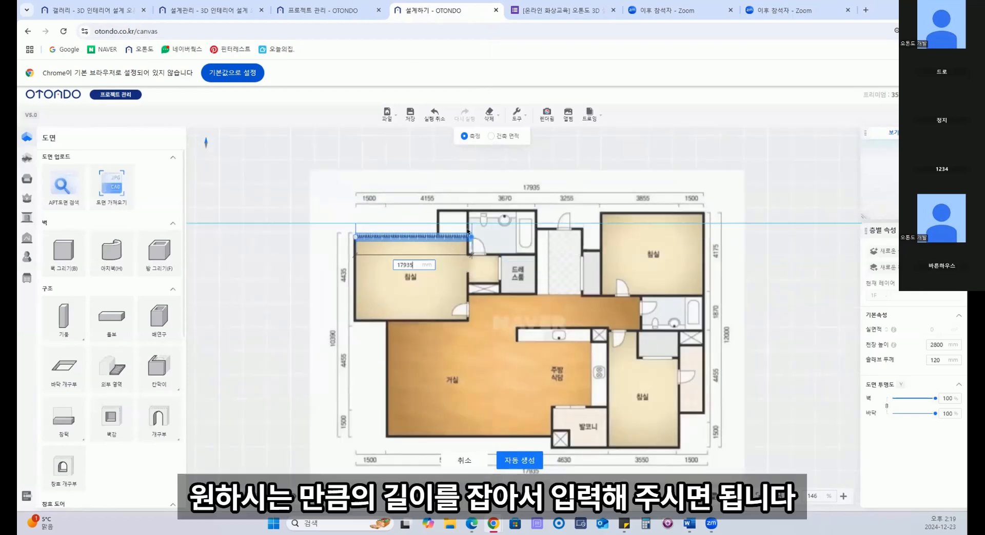
left_click_drag(470, 239, 386, 237)
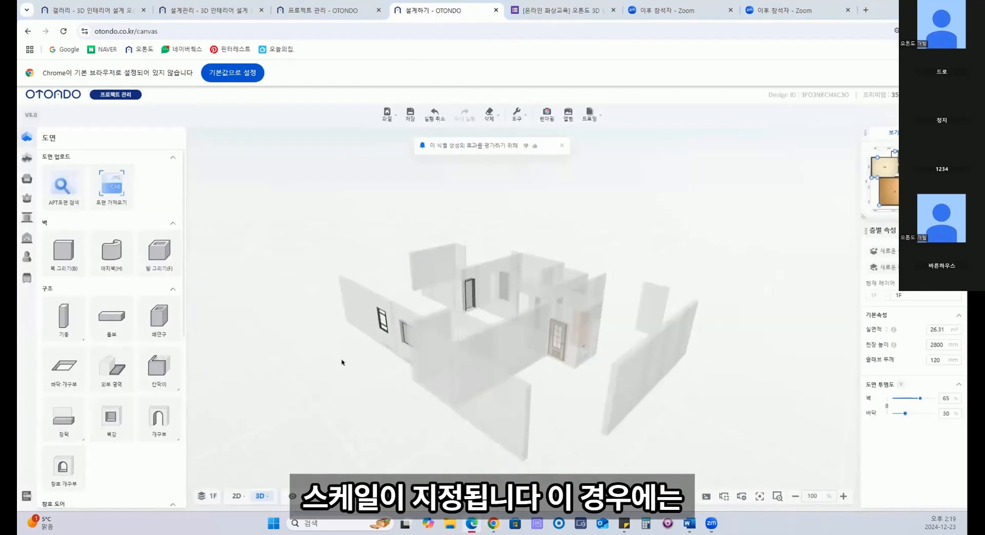
left_click_drag(290, 395, 475, 330)
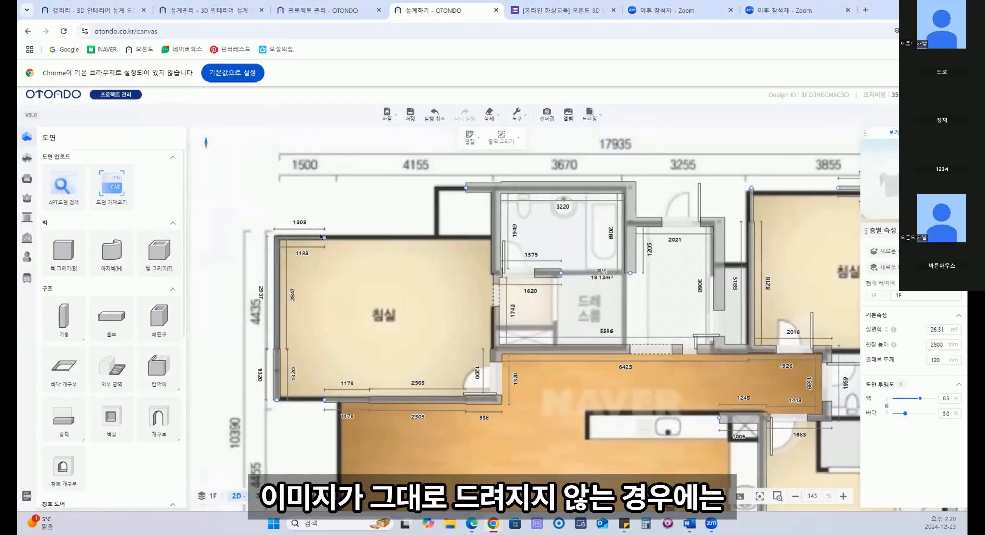
Extend the upper-left bedroom's top wall to the bathroom wall and draw a room of about 1.4 m² above it
left_click_drag(403, 236, 495, 237)
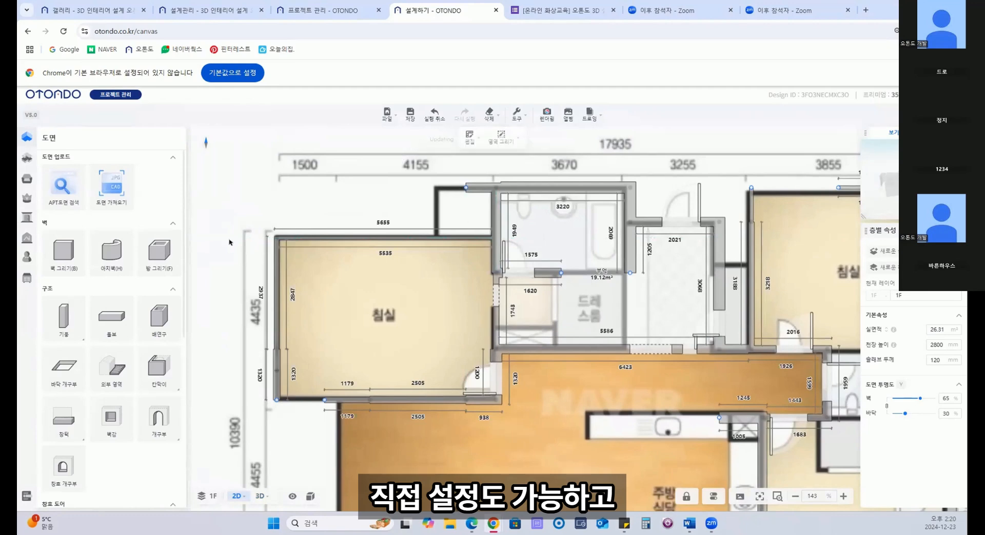
left_click(152, 252)
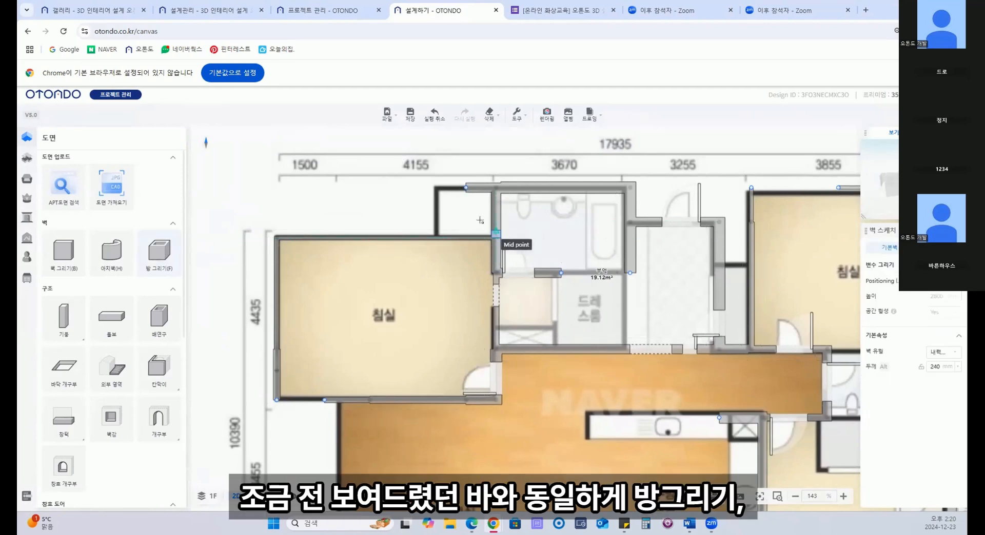
left_click(496, 233)
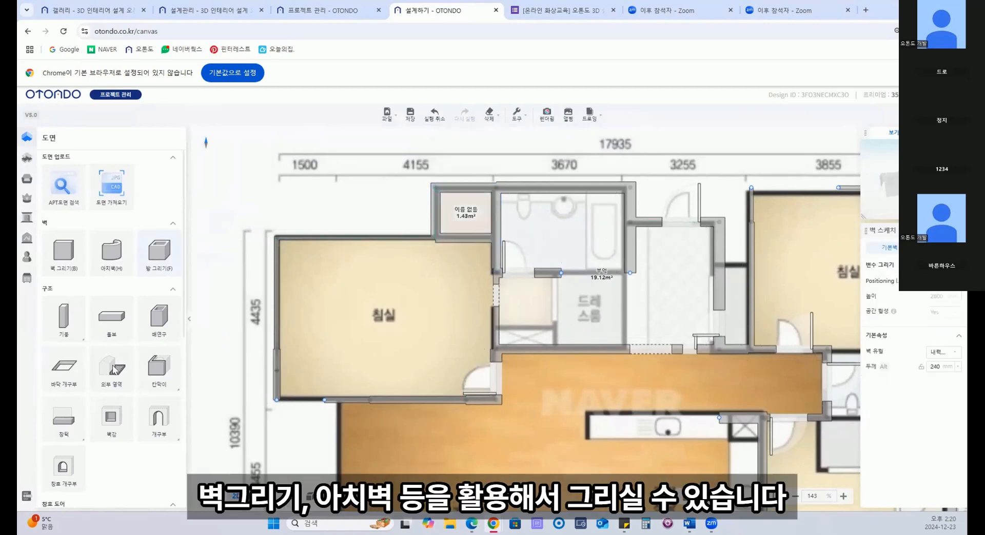
Select the walls across the middle of the plan together with an area selection, and clear the selection
scroll(308, 215, "down", 5)
left_click(385, 114)
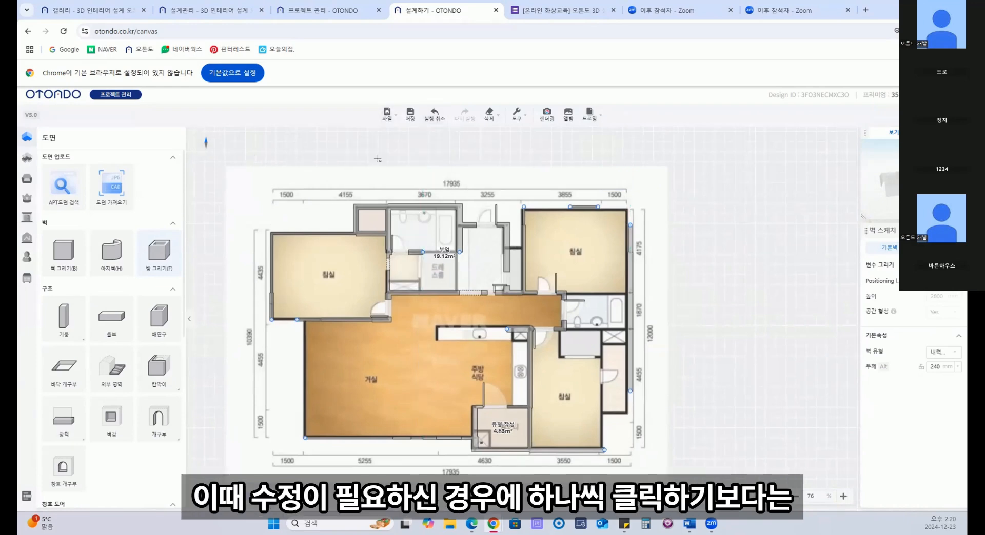
key("Escape")
left_click(356, 224)
left_click(368, 234)
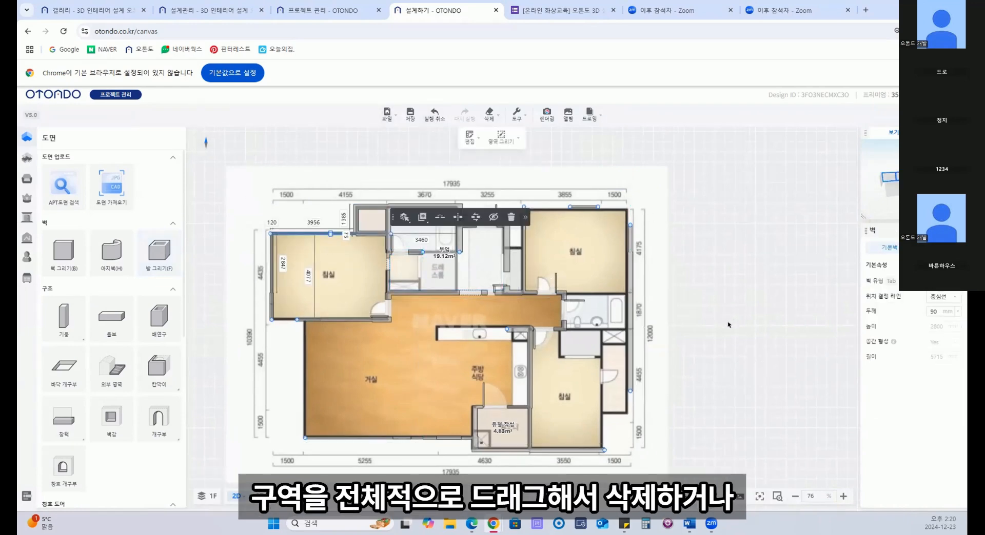
left_click(760, 313)
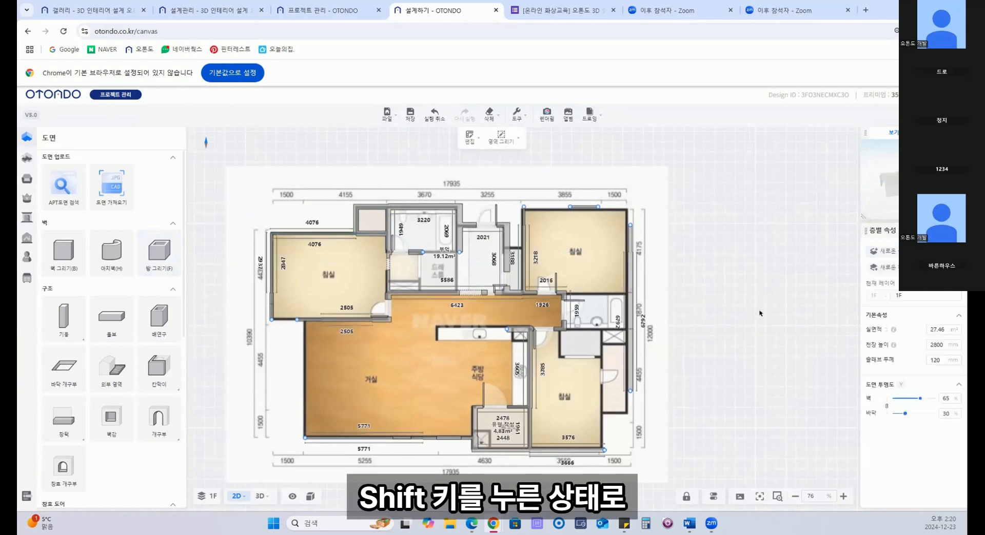
left_click_drag(374, 177, 694, 417, "shift")
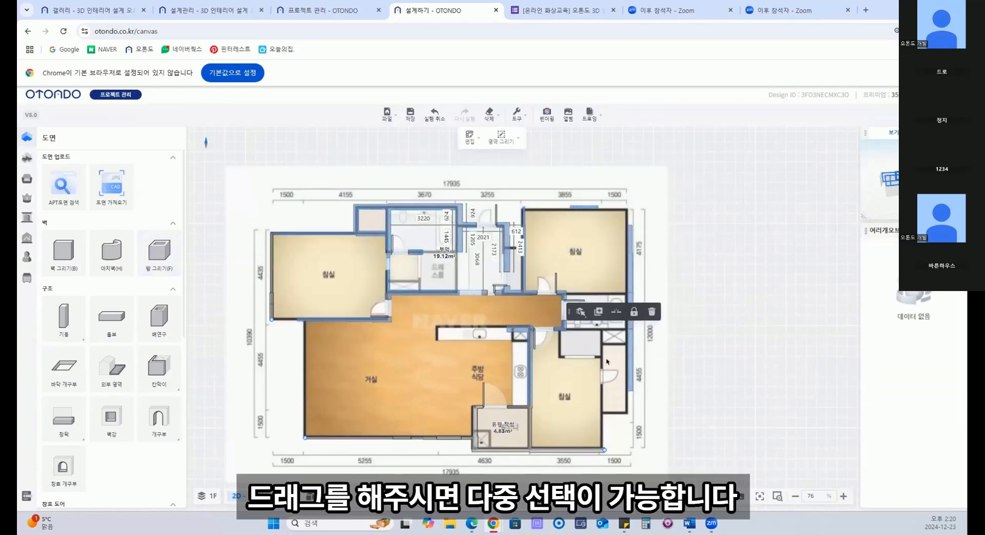
left_click(748, 261)
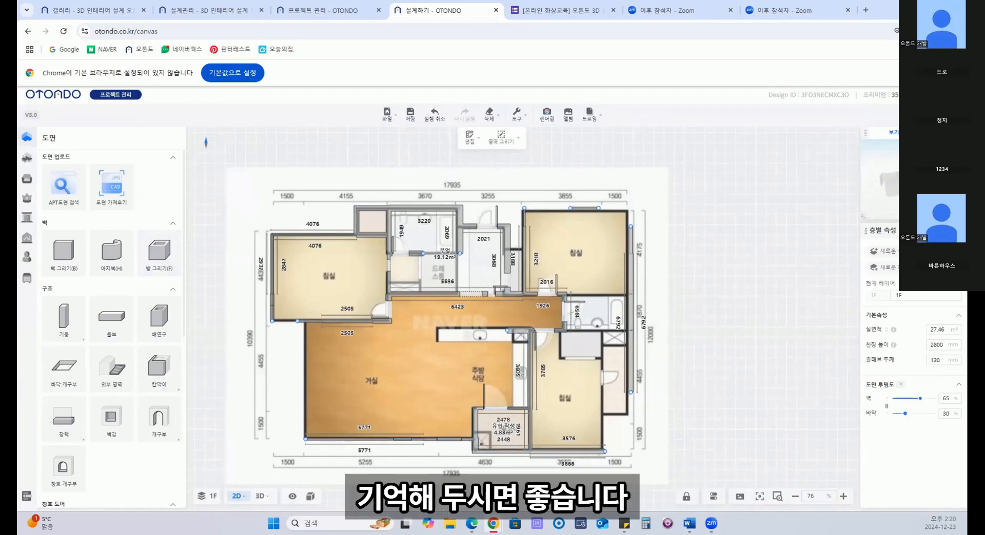
Import the cafe plan image with 밑그림으로 사용 and delete all existing walls lying over it
left_click(110, 188)
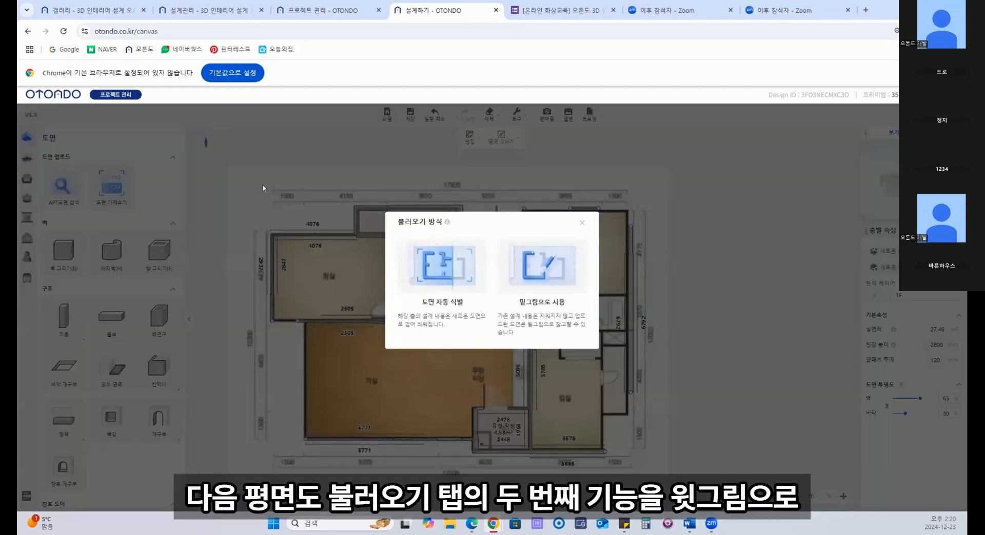
left_click(551, 273)
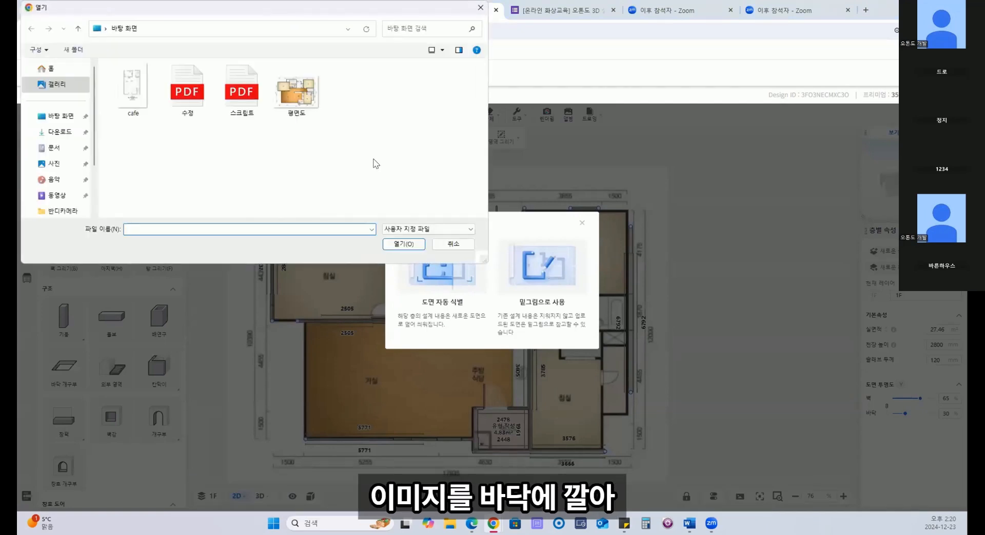
double_click(296, 92)
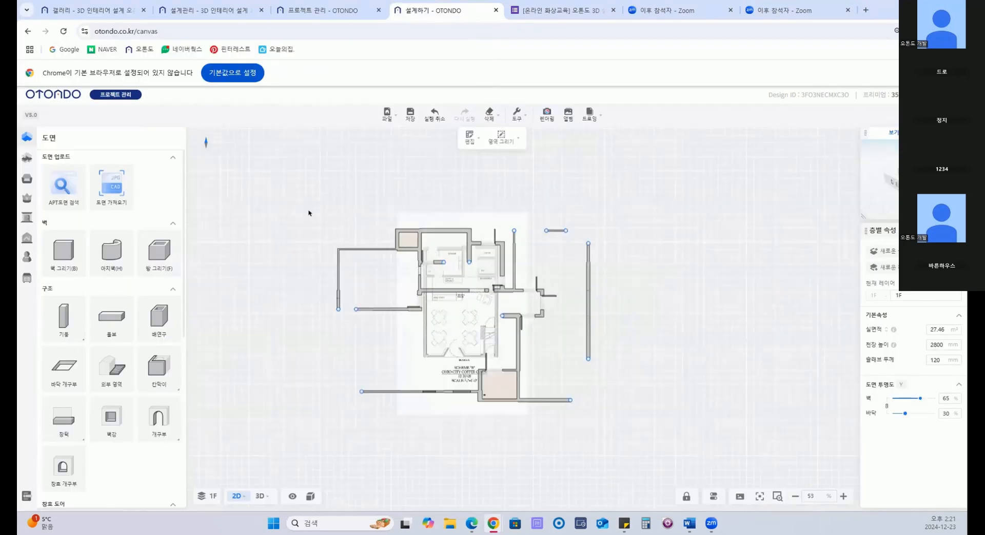
left_click_drag(282, 175, 683, 454)
key("Delete")
Draw a room of about 36 m² along the cafe plan's outer walls and a horizontal partition wall inward from its left wall
scroll(493, 317, "up", 4)
right_click_drag(492, 316, 526, 321)
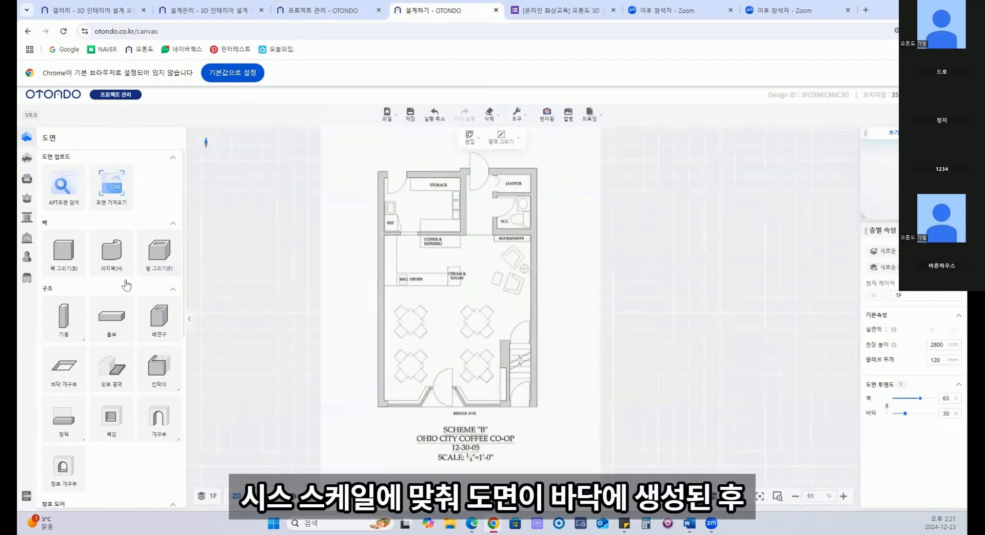
left_click(161, 260)
left_click_drag(376, 172, 538, 410)
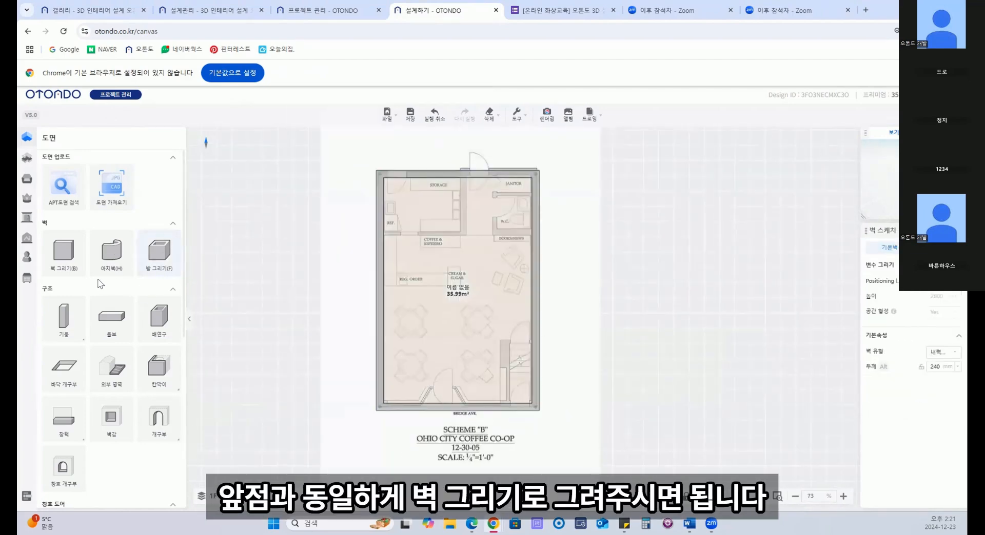
right_click_drag(539, 238, 581, 272)
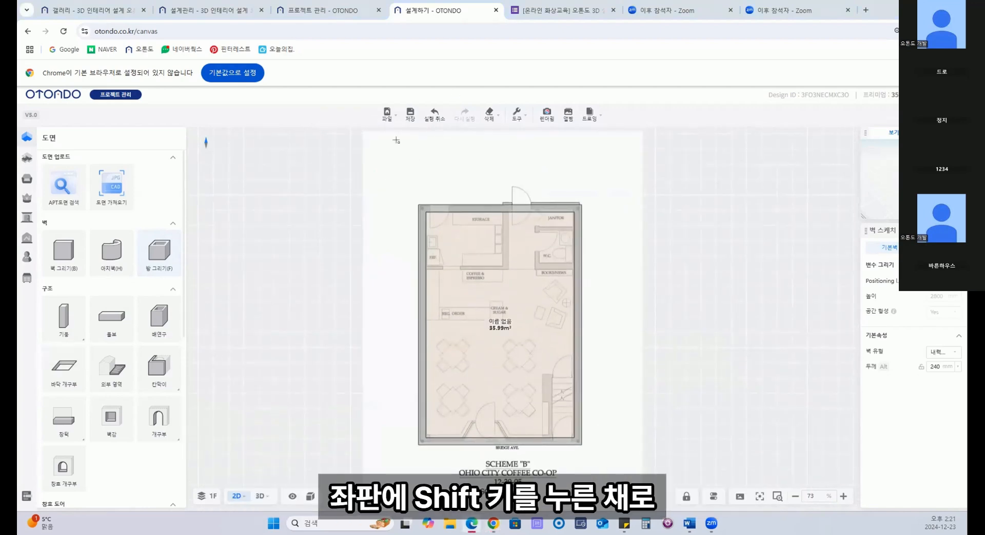
left_click(73, 258)
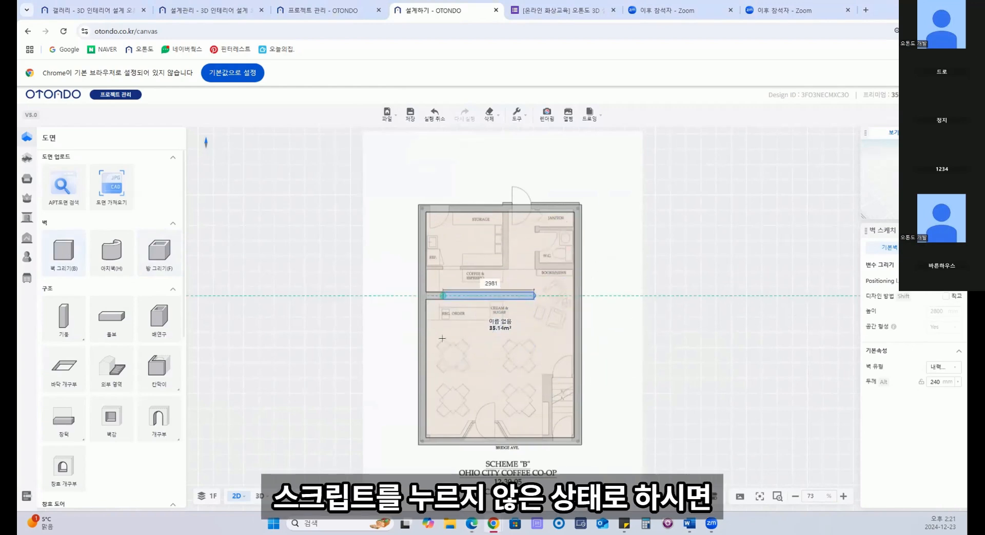
key("Escape")
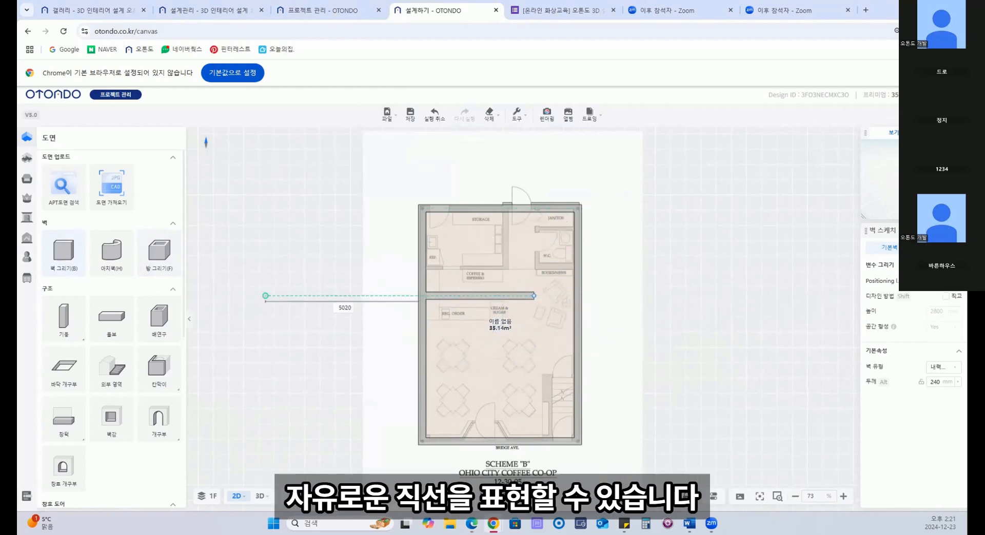
Search the APT plans in 서울특별시 for 자이 and replace the current design with the 왕십리자이_82C㎡ plan, viewing it in 3D
left_click(65, 190)
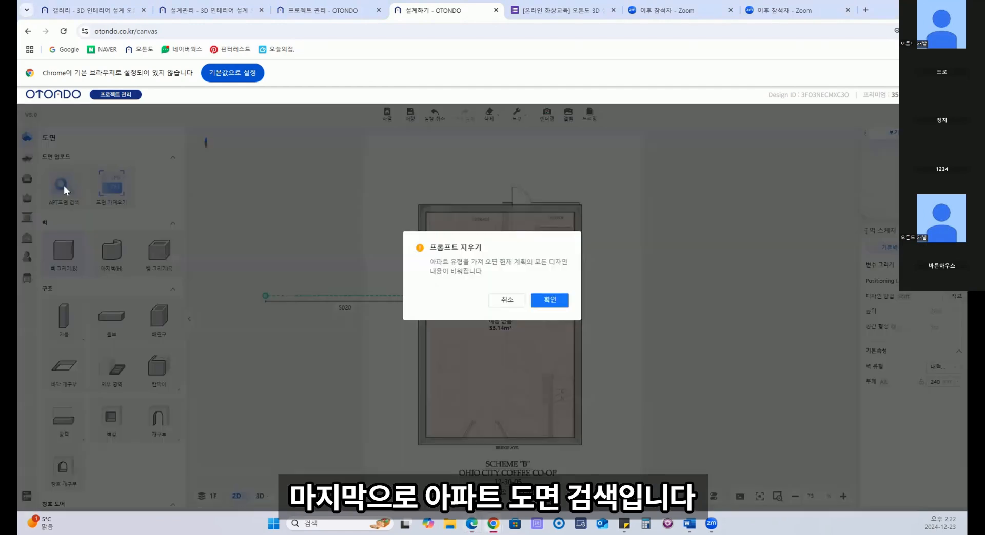
left_click(549, 301)
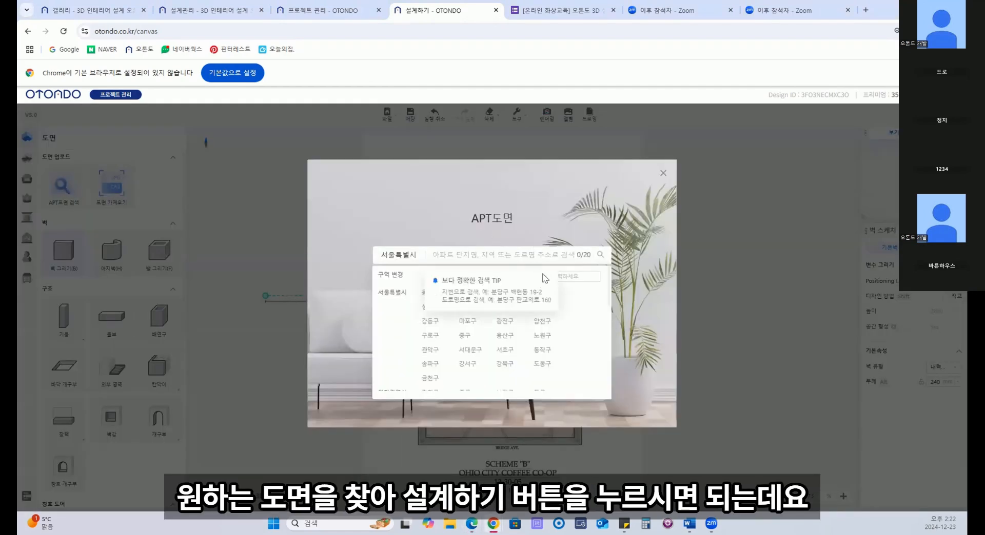
left_click(505, 256)
left_click(397, 259)
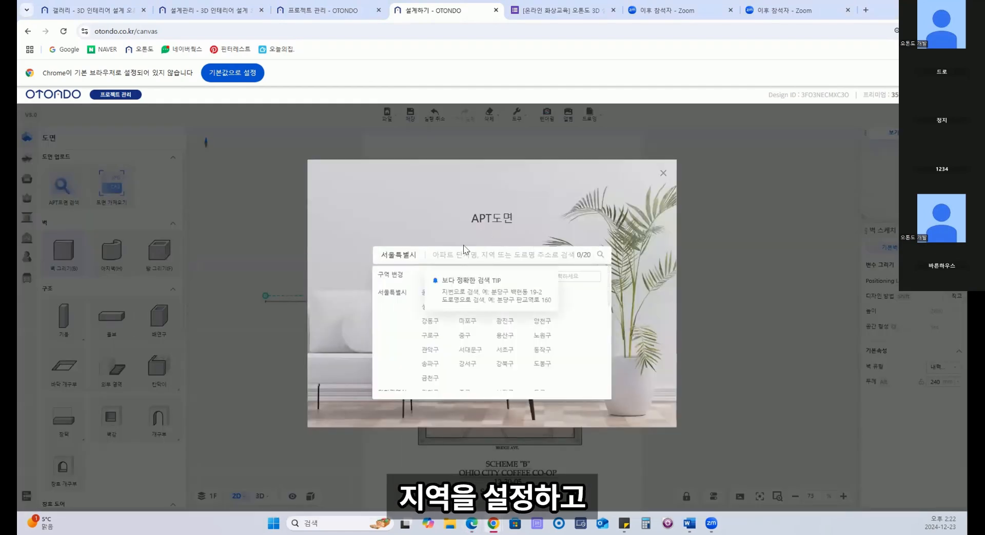
left_click(460, 260)
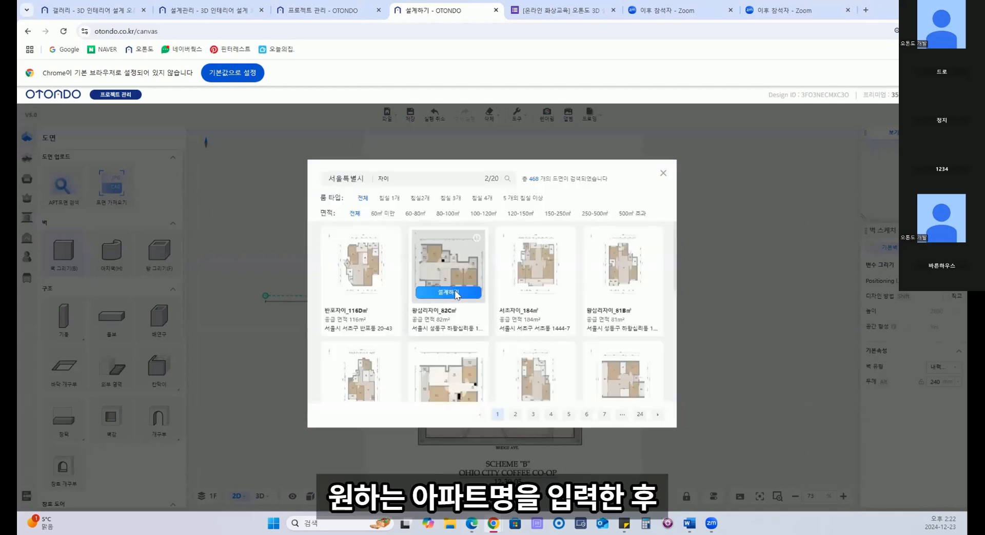
left_click(454, 292)
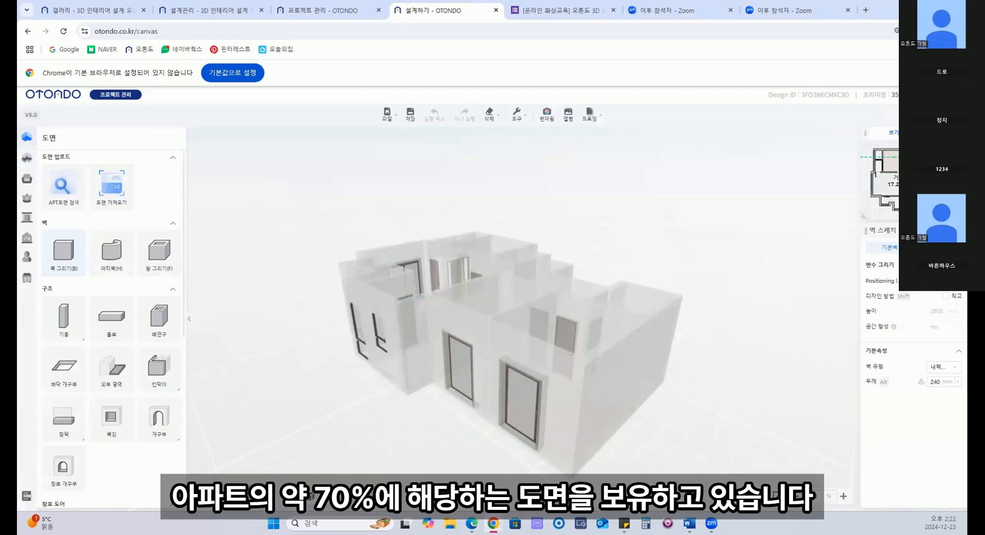
left_click_drag(634, 351, 560, 369)
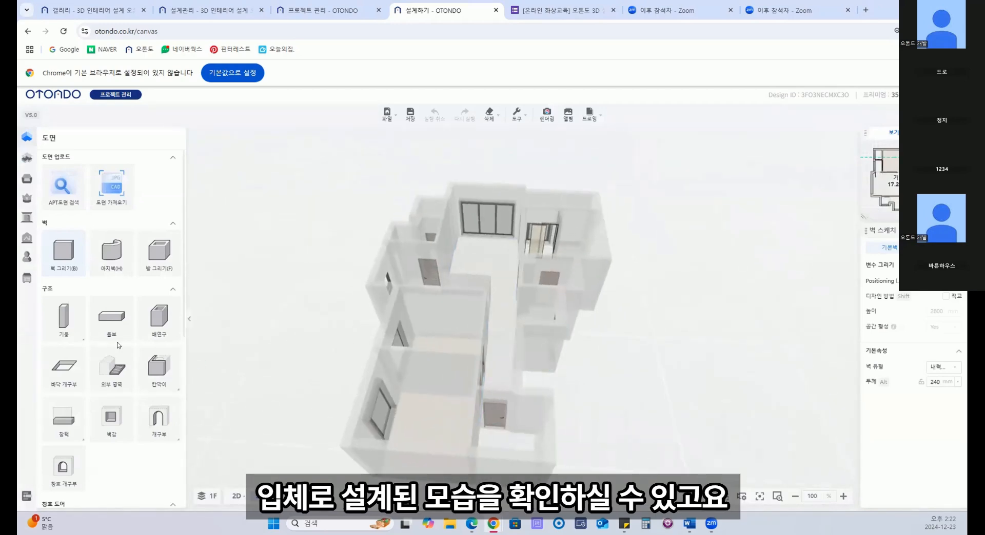
Open the apartment plan finder on the OTONDO website and examine the apartment locations across the Seoul map
left_click(54, 94)
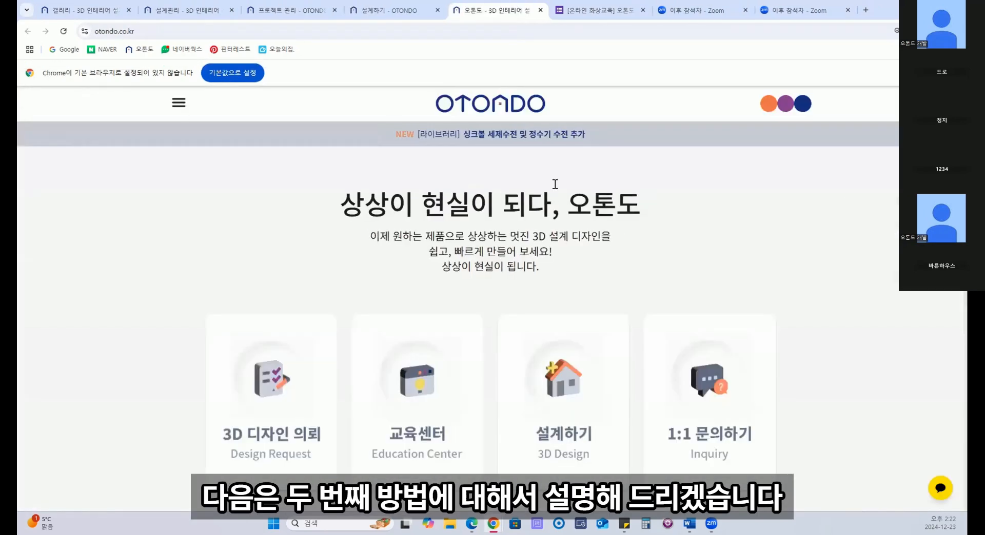
left_click(890, 193)
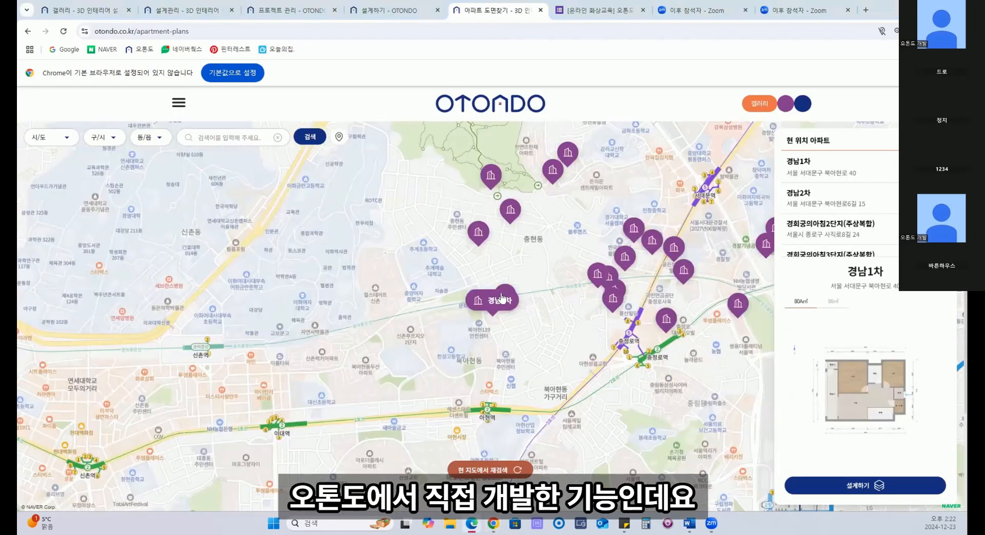
scroll(333, 333, "down", 2)
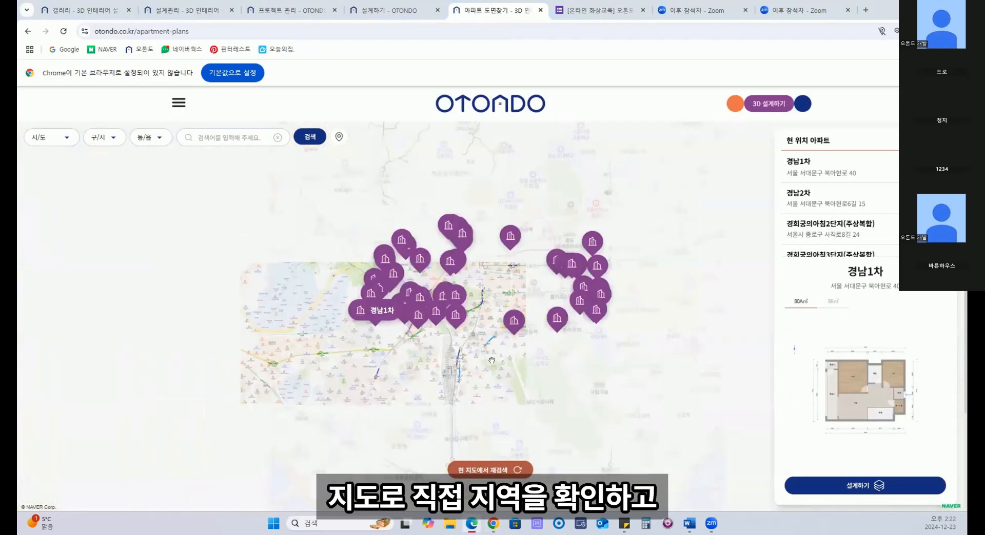
left_click_drag(370, 367, 424, 362)
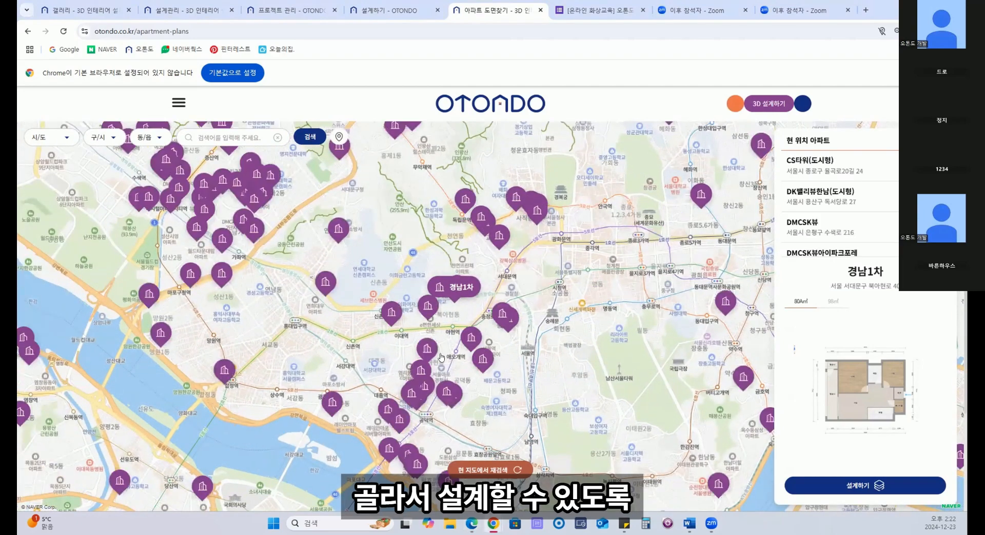
left_click_drag(512, 436, 287, 149)
left_click_drag(579, 379, 561, 255)
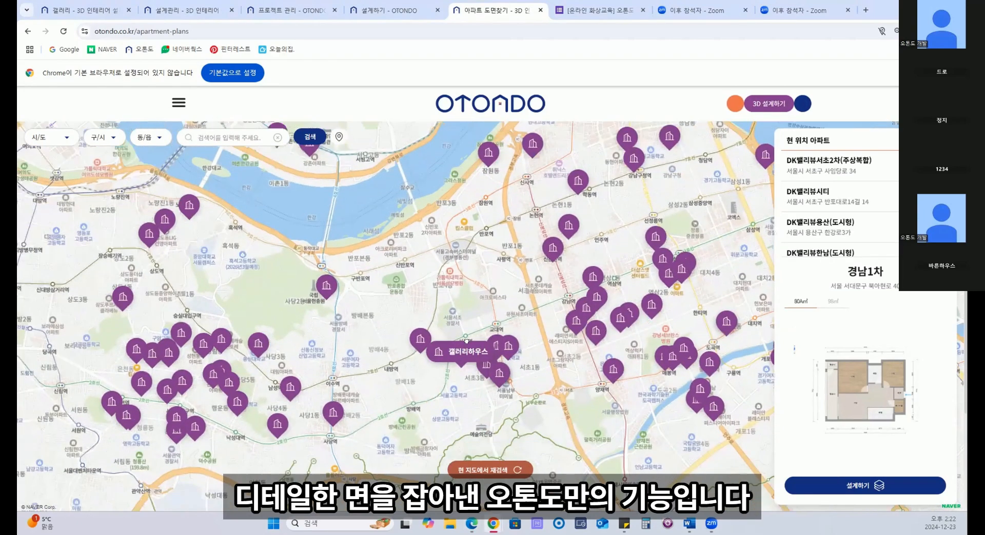
left_click_drag(521, 325, 464, 319)
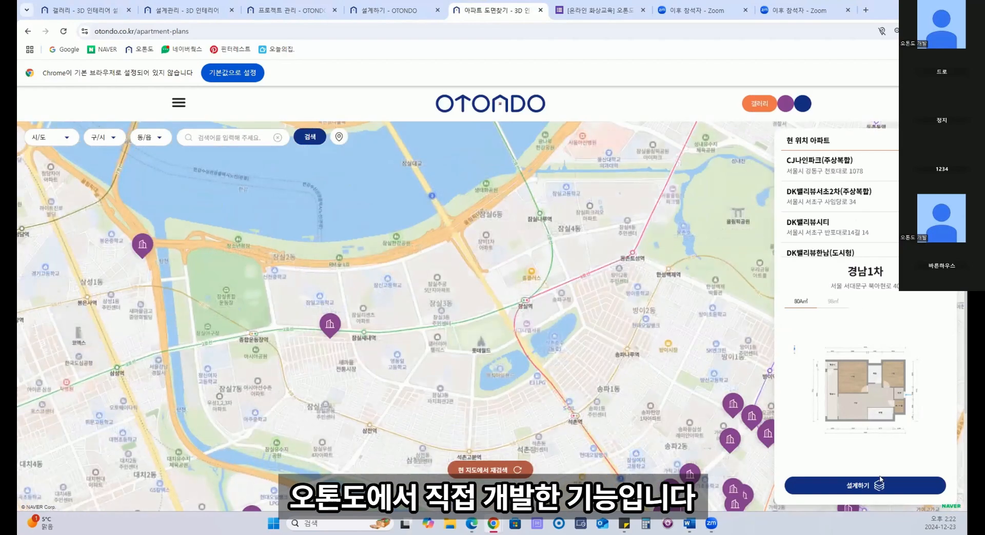
Open the 경남1차 apartment plan for 3D design and add a new upper layer above floor 1F
left_click(880, 481)
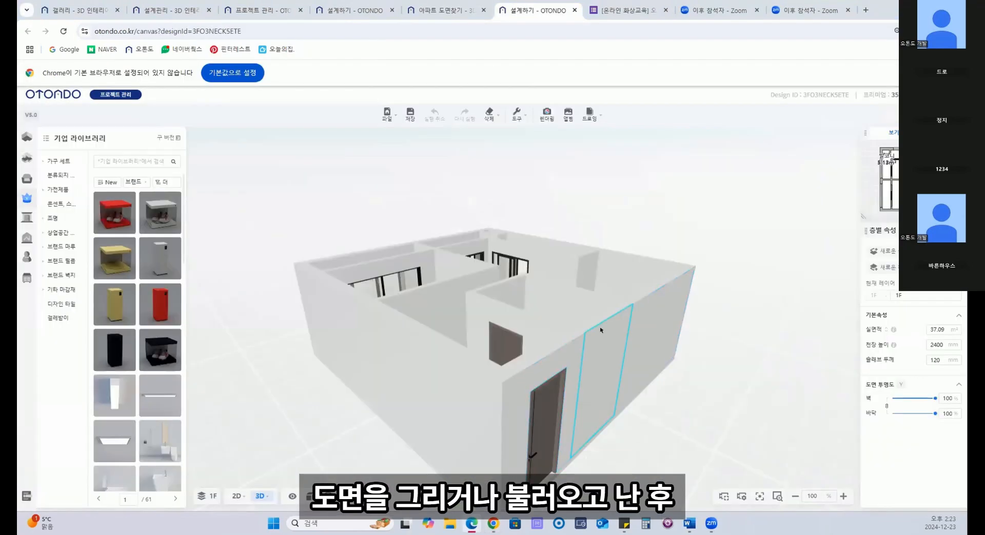
scroll(600, 330, "down", 1)
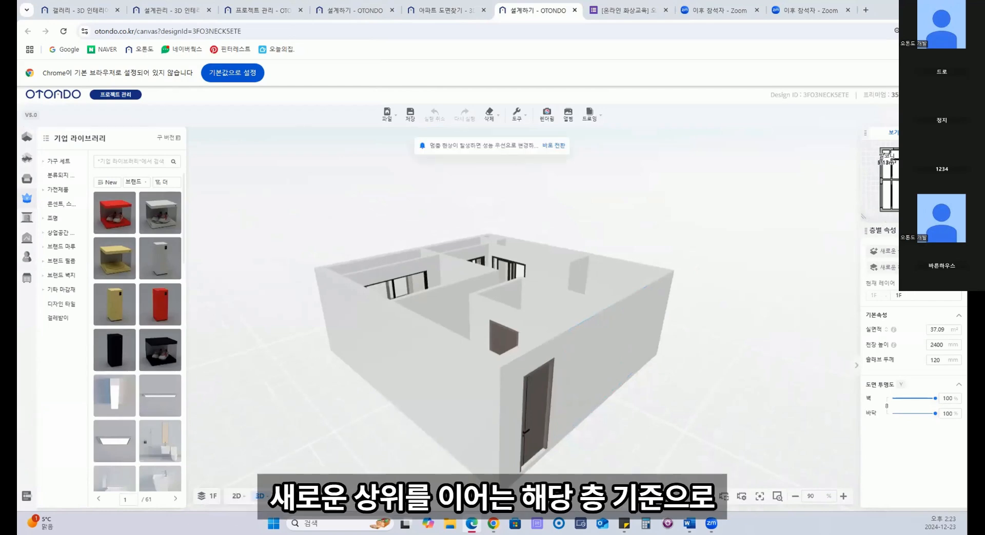
left_click(893, 251)
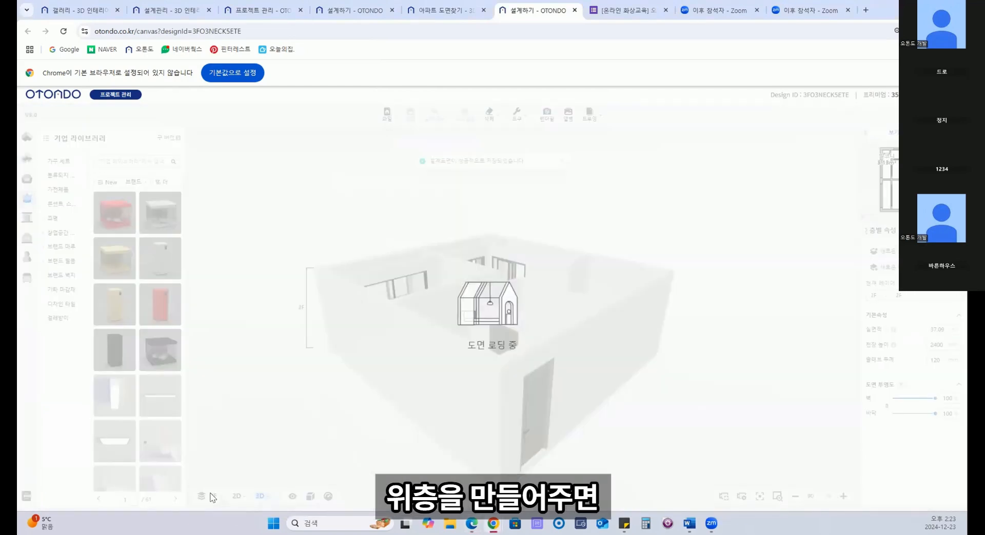
key("Return")
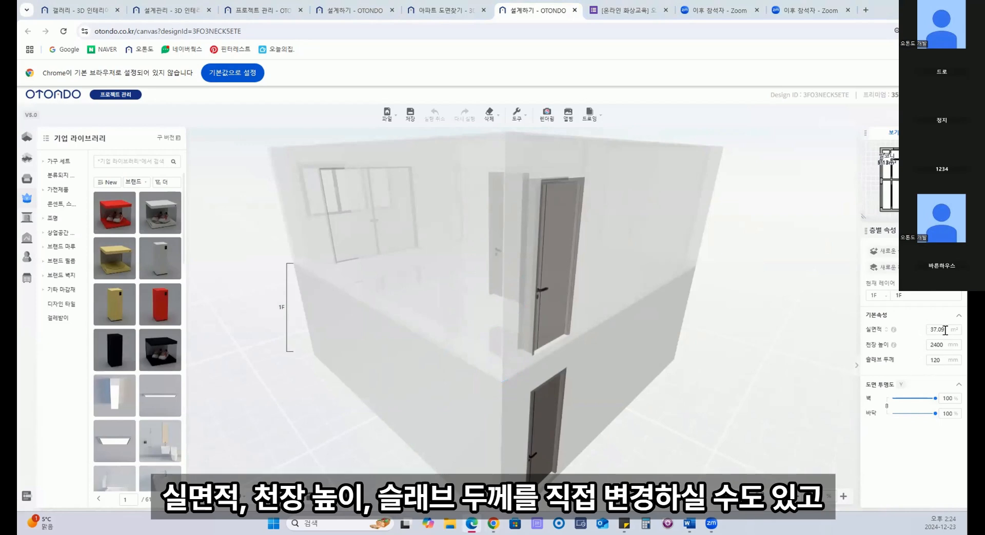
Review the area, ceiling height and slab thickness fields of floor 1F and set the 바닥 transparency to about 42%
left_click(943, 329)
left_click(937, 345)
left_click(935, 360)
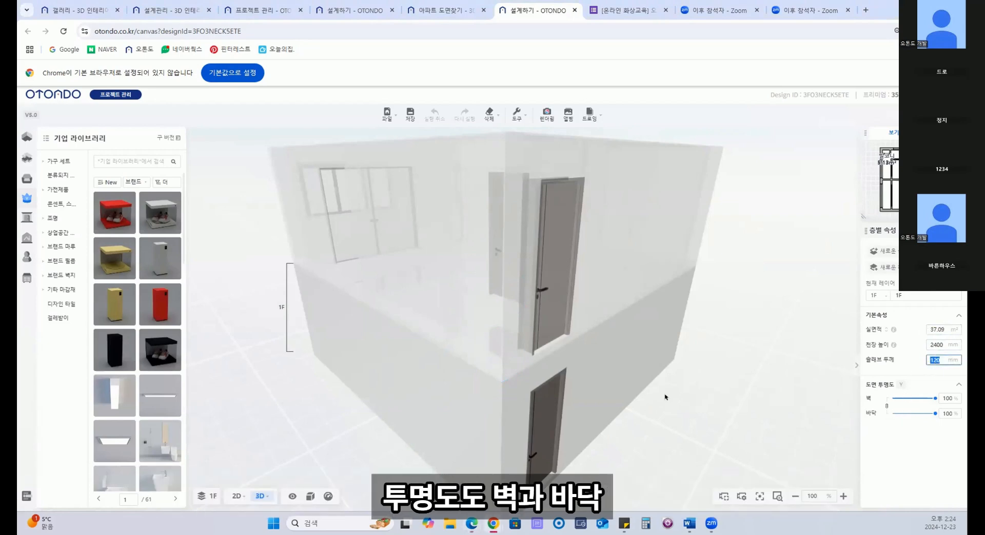
scroll(664, 397, "down", 4)
scroll(631, 389, "up", 4)
left_click_drag(631, 388, 614, 357)
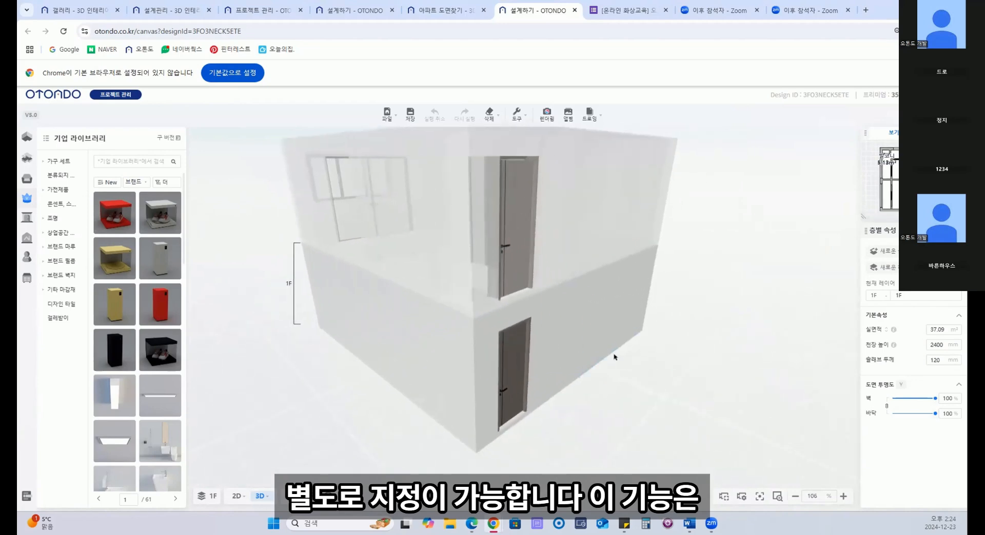
scroll(607, 334, "down", 5)
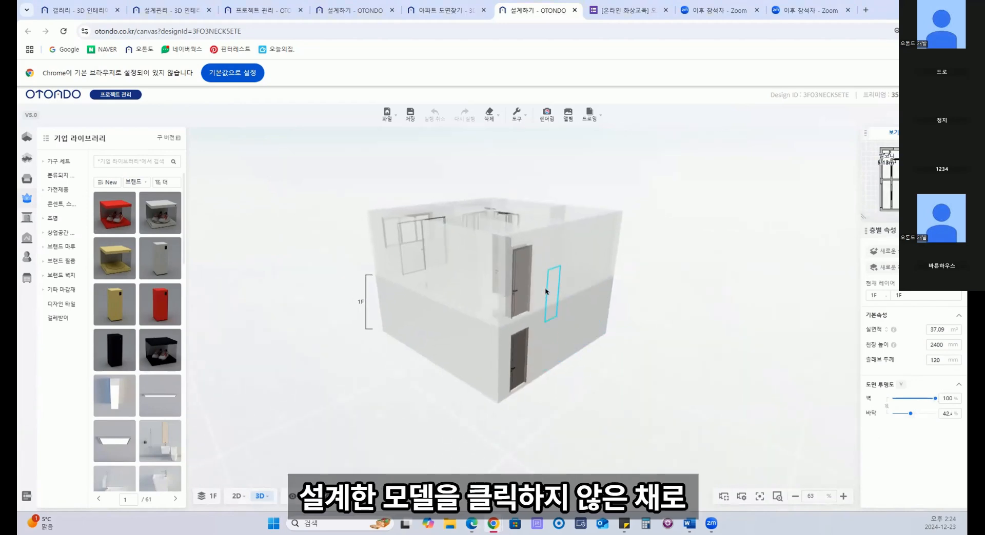
left_click(730, 347)
left_click(760, 362)
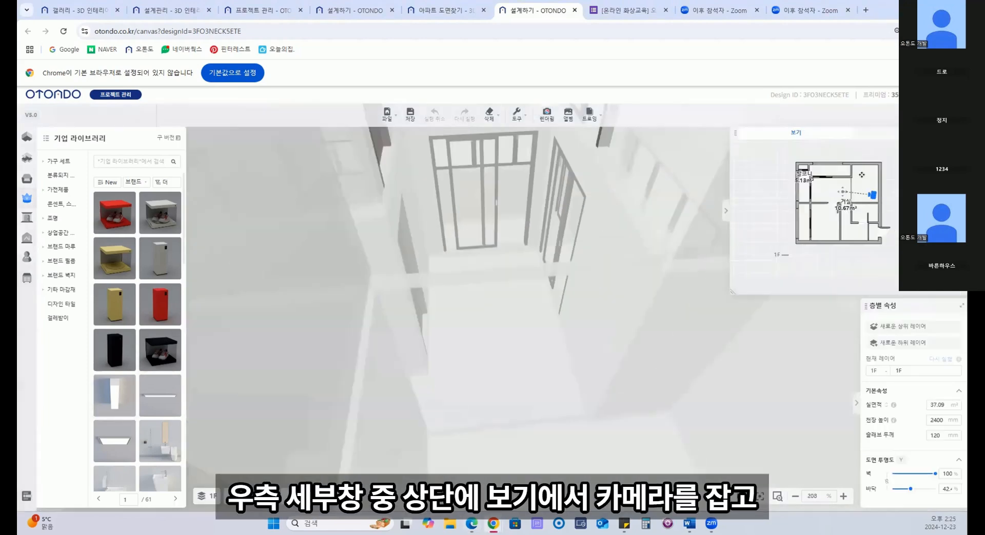
Move the camera outside the apartment in the 보기 plan preview and switch the preview to 공간 선택
left_click_drag(872, 194, 907, 223)
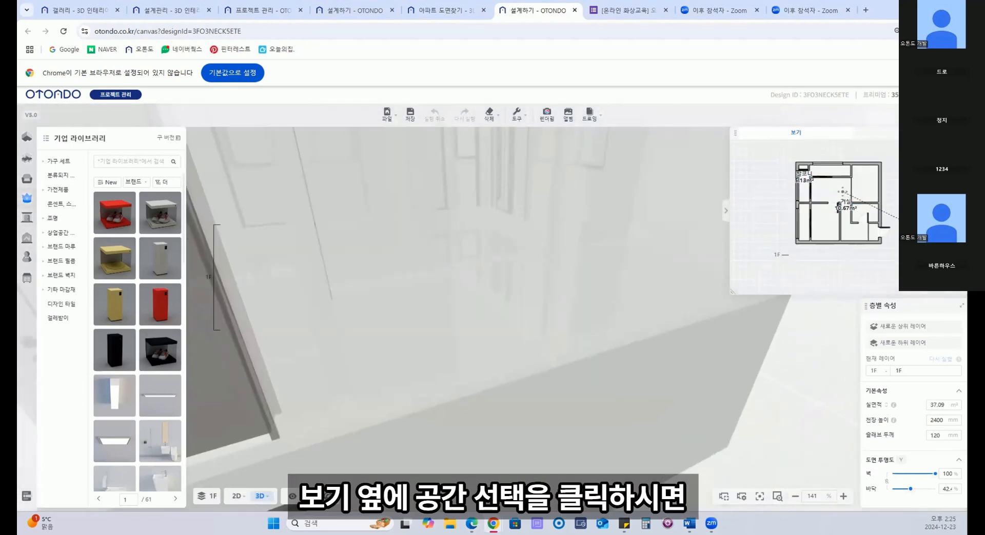
left_click(910, 133)
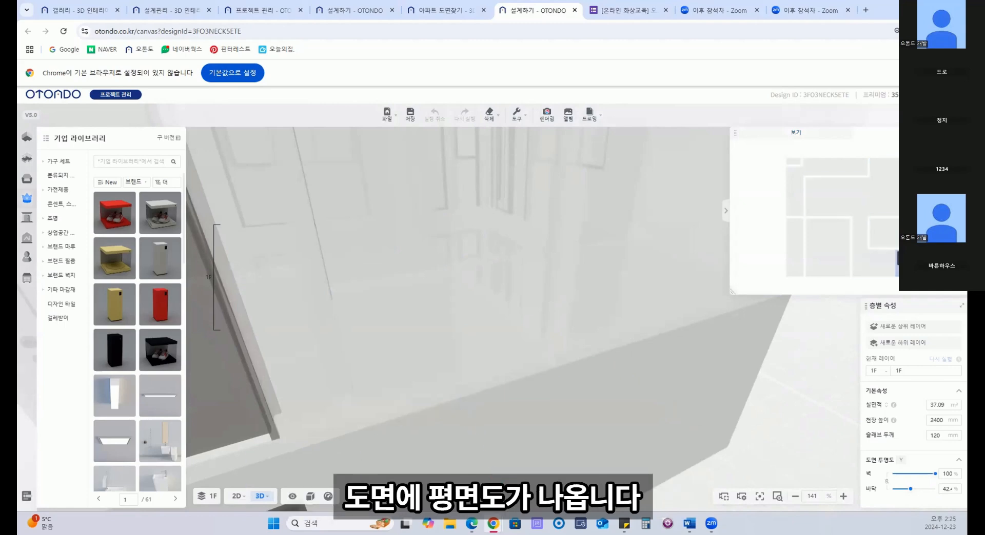
Isolate the 거실 in the plan preview's space selection and open the 2D floor plan layout
left_click(826, 243)
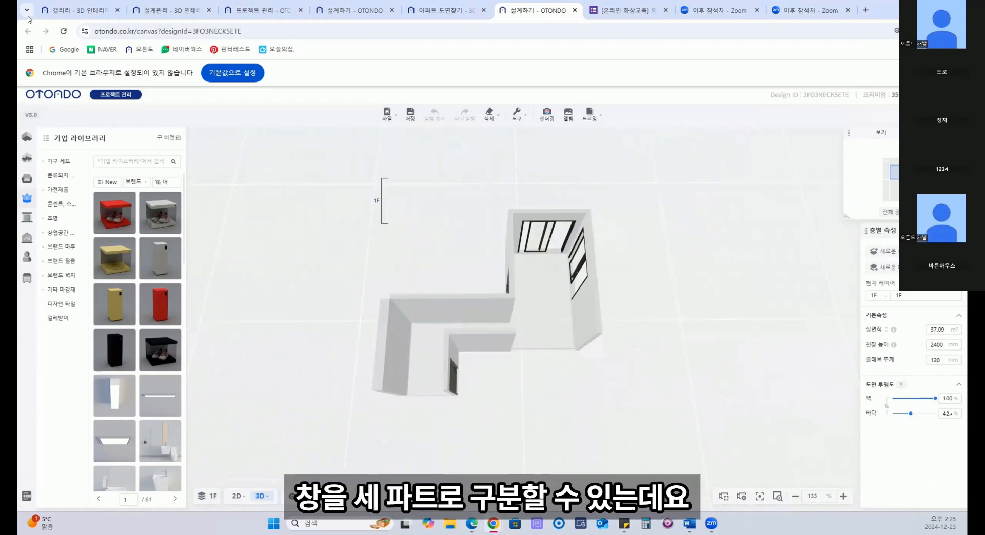
left_click(36, 137)
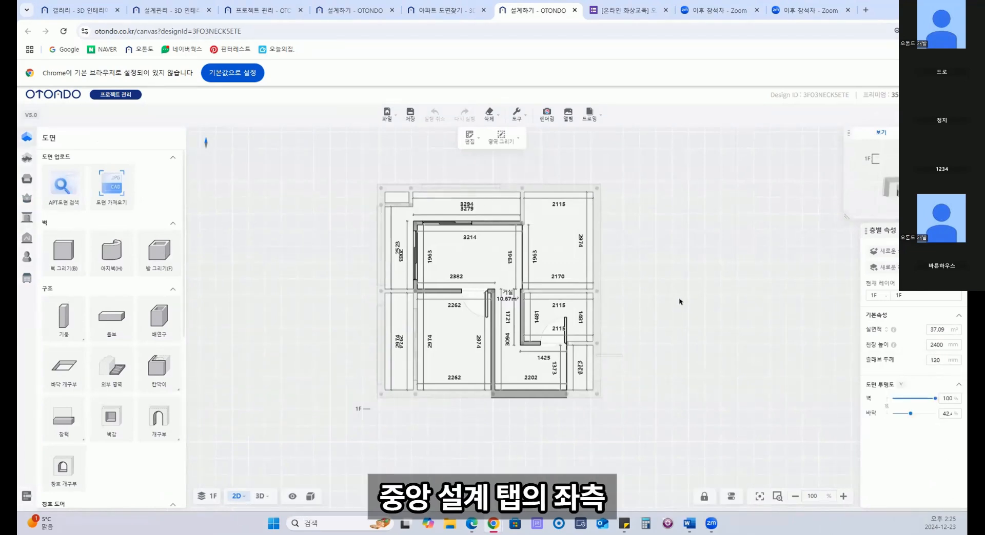
Make 2F the current floor, show all floors together, and hide the other floors again
left_click(206, 497)
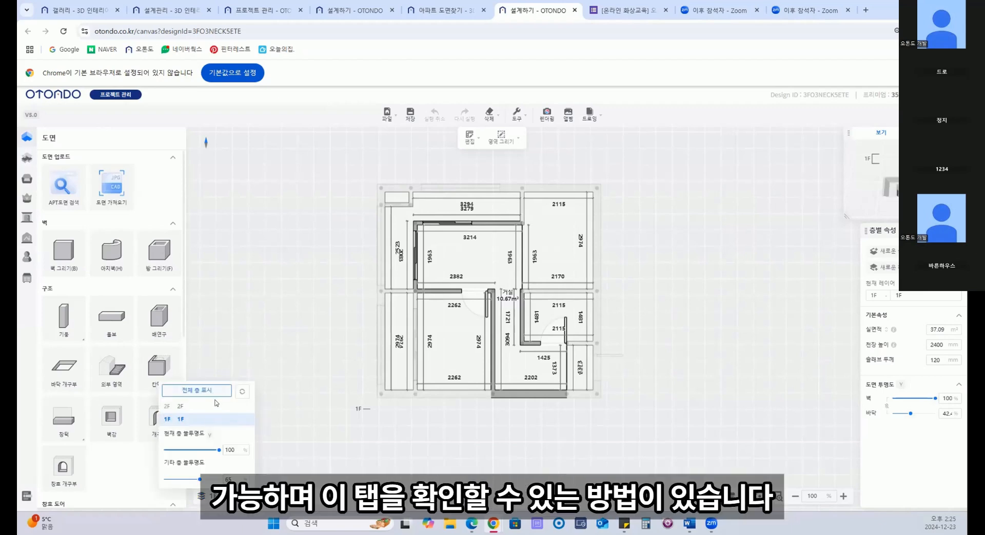
left_click(189, 406)
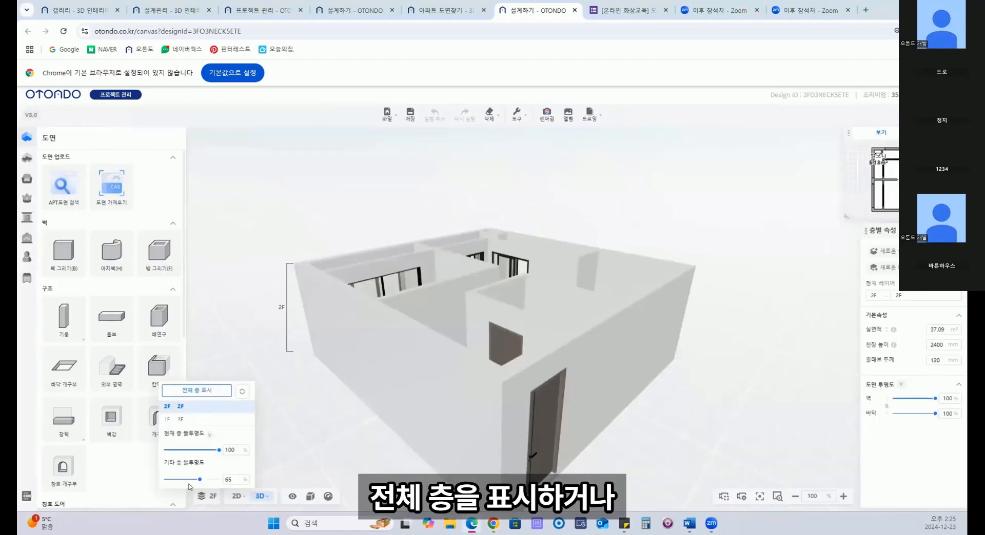
left_click(198, 393)
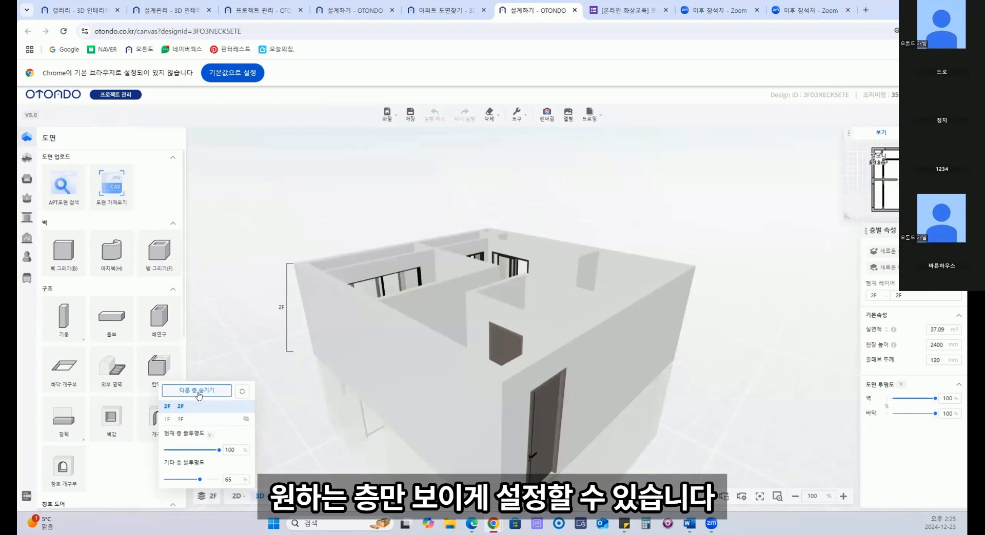
left_click(198, 393)
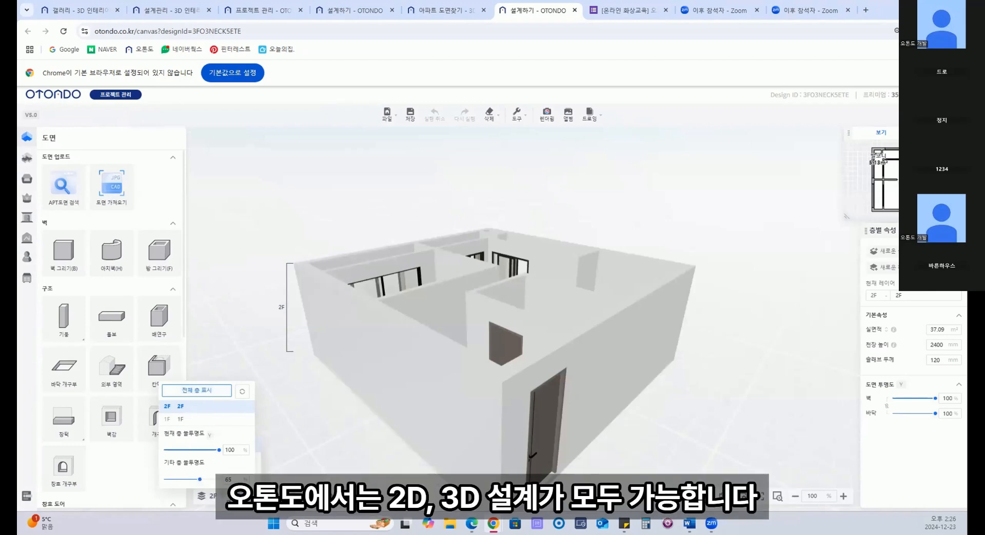
Switch to 2D and open the 입면 view of the wall between 침실 and 거실
left_click(239, 496)
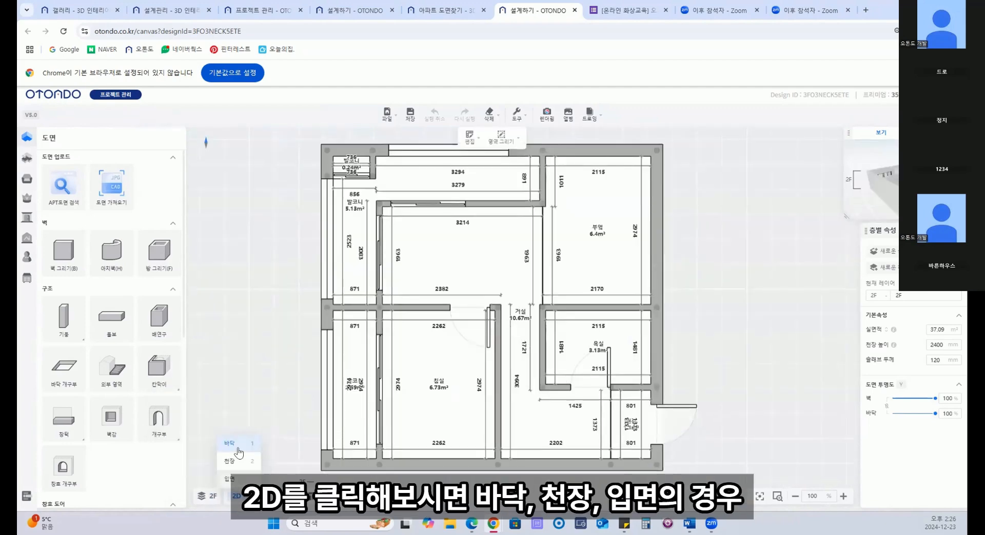
left_click(229, 461)
left_click(233, 481)
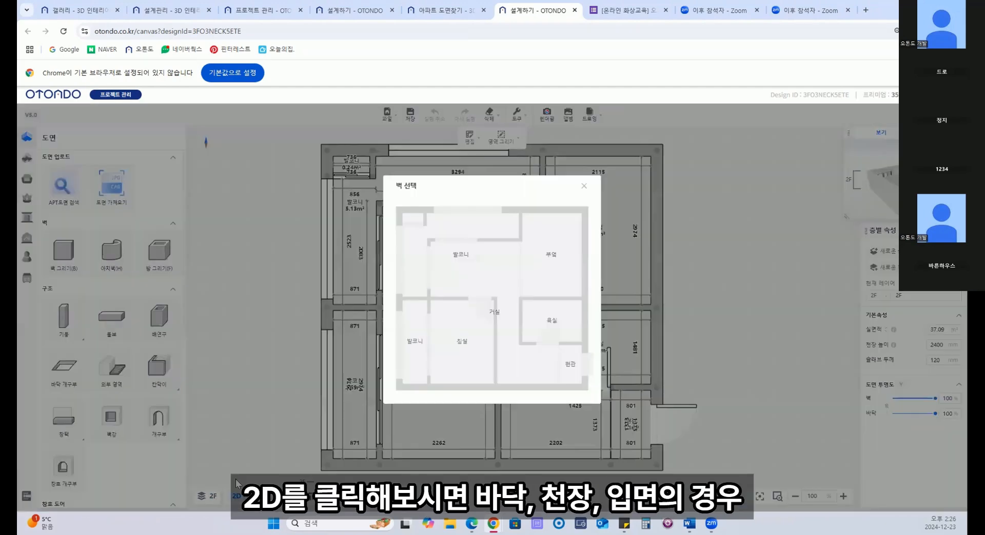
left_click(485, 344)
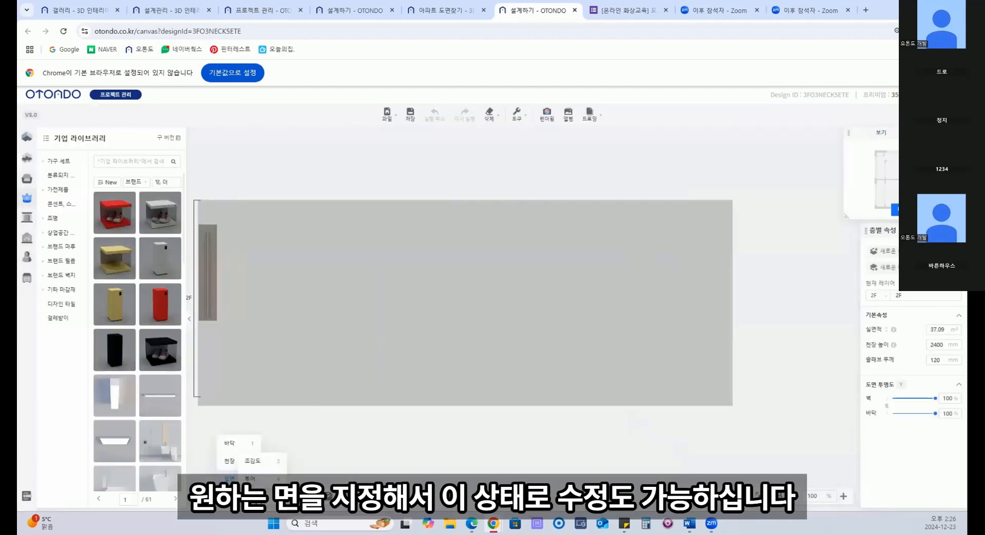
Look around the apartment interior in the 3D 투어 view and return to the 조감도 view
left_click(261, 496)
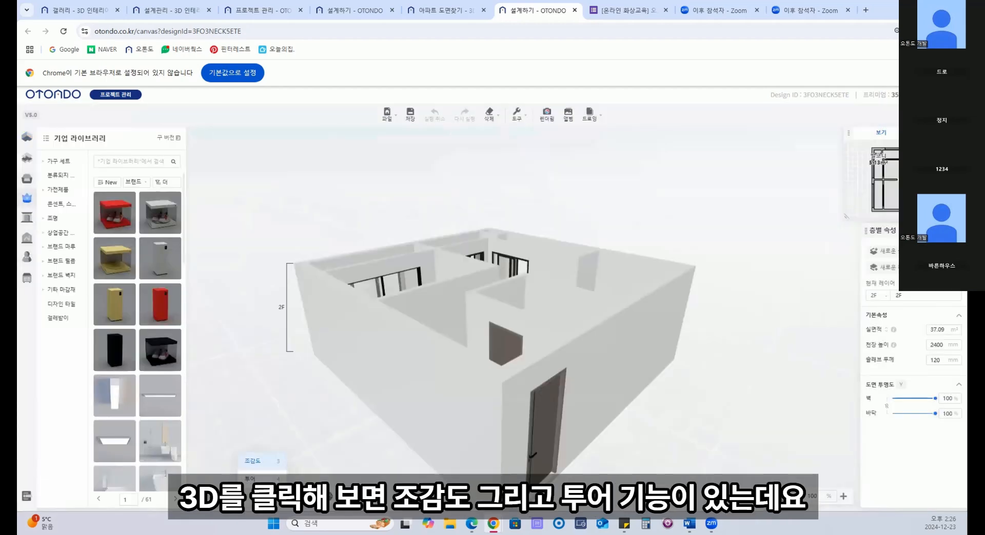
left_click(250, 478)
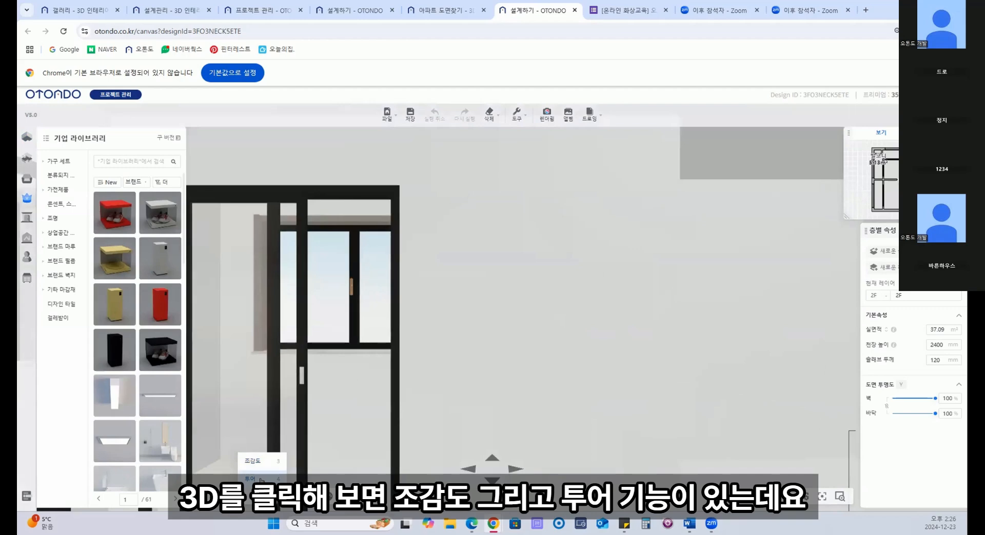
left_click_drag(402, 377, 405, 477)
mouse_move(261, 495)
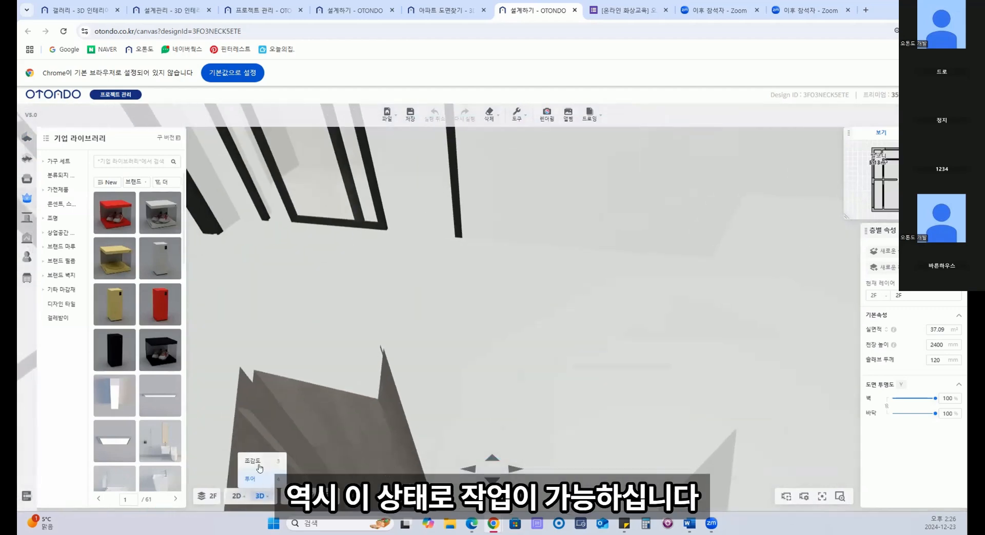
left_click(260, 462)
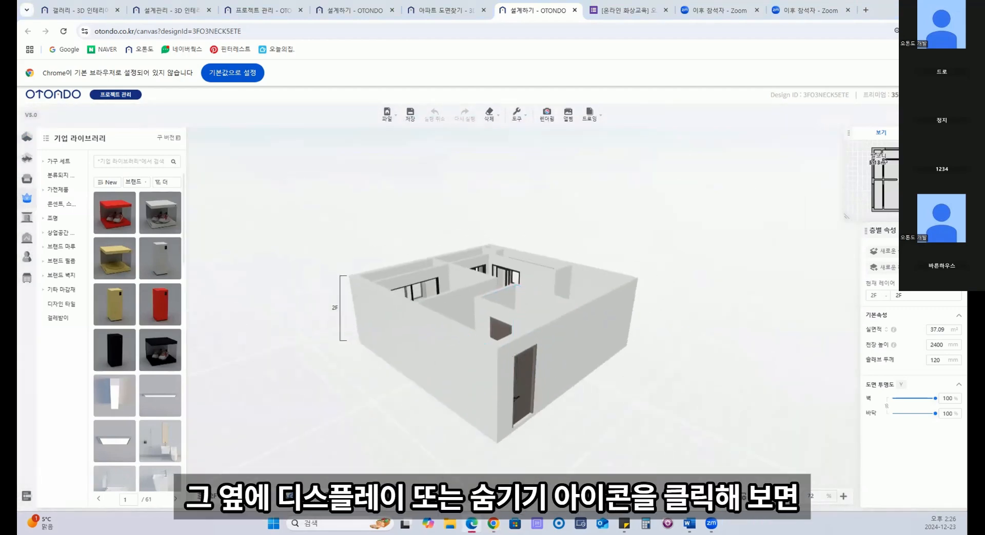
Place the red shoe-care cabinet from the 기업 라이브러리 in the 거실 of floor 2F
left_click(291, 496)
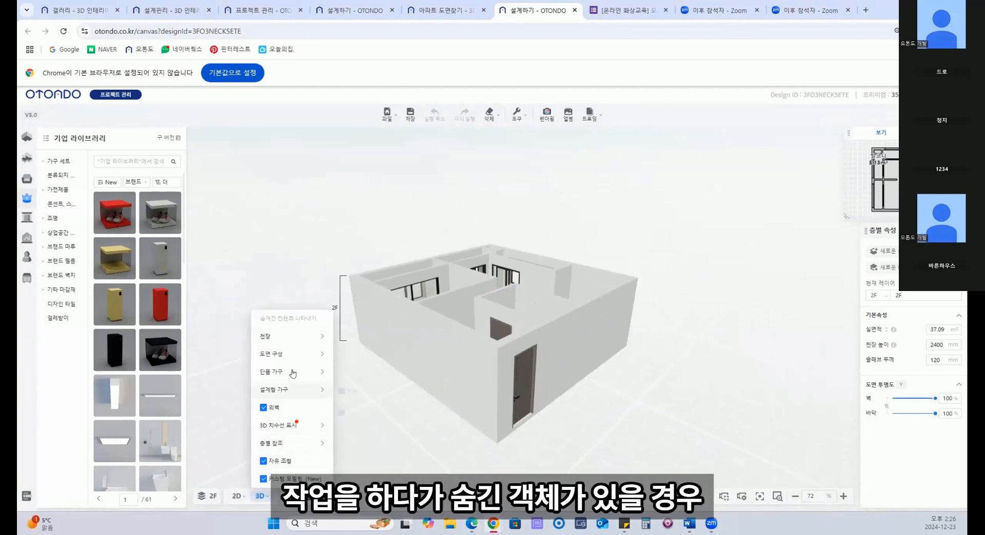
left_click(156, 288)
scroll(433, 366, "up", 3)
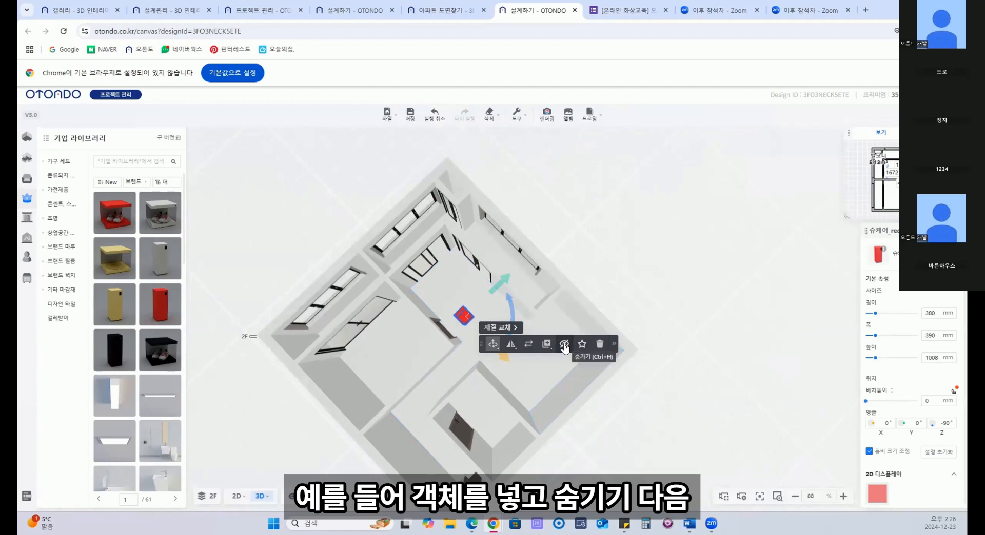
Hide the red cabinet, restore it with the show-hidden-content option, and select it in the 3D view
left_click(564, 344)
left_click(292, 497)
left_click(286, 319)
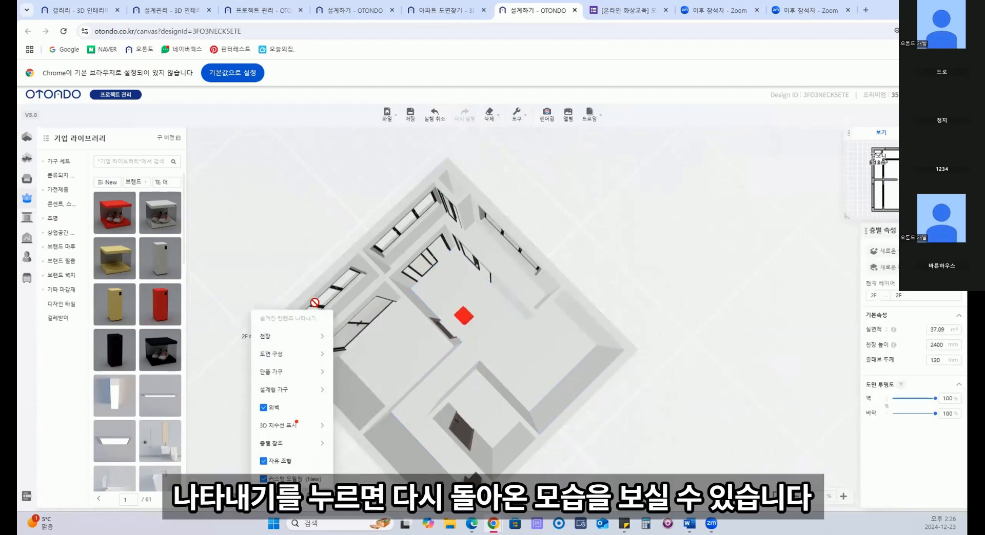
left_click_drag(450, 377, 434, 347)
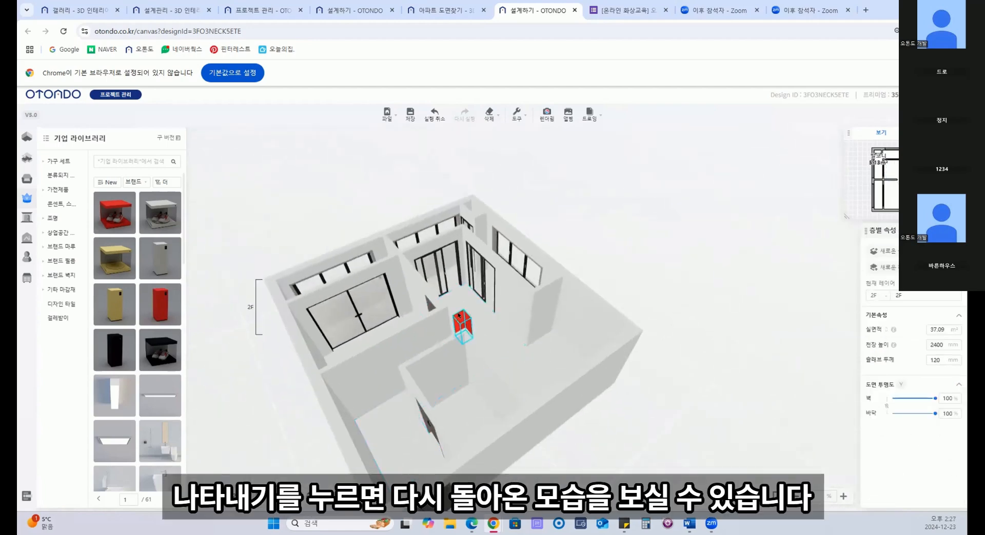
left_click(463, 330)
scroll(402, 384, "up", 2)
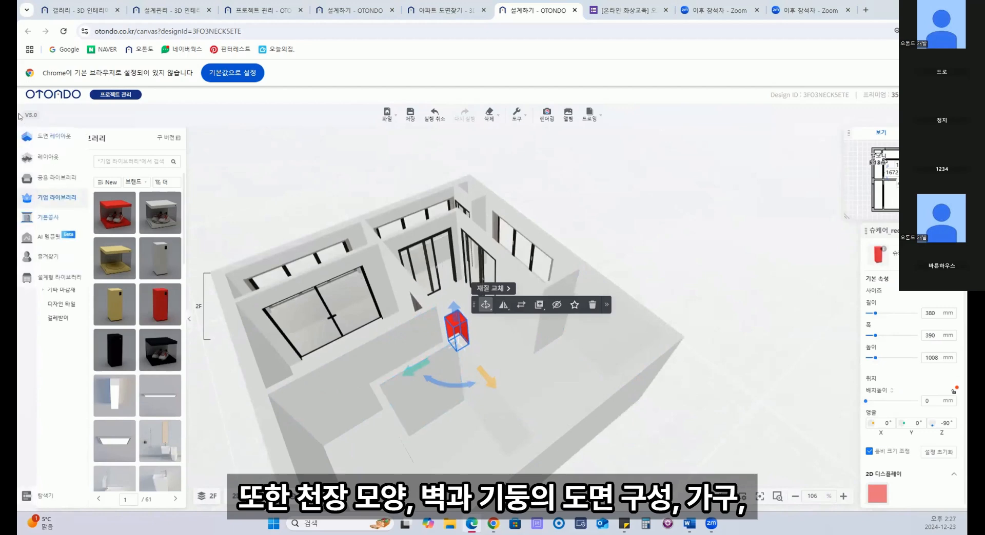
Check the cabinet in the 2D floor plan and turn the 외벽 display back on in 3D
left_click(29, 137)
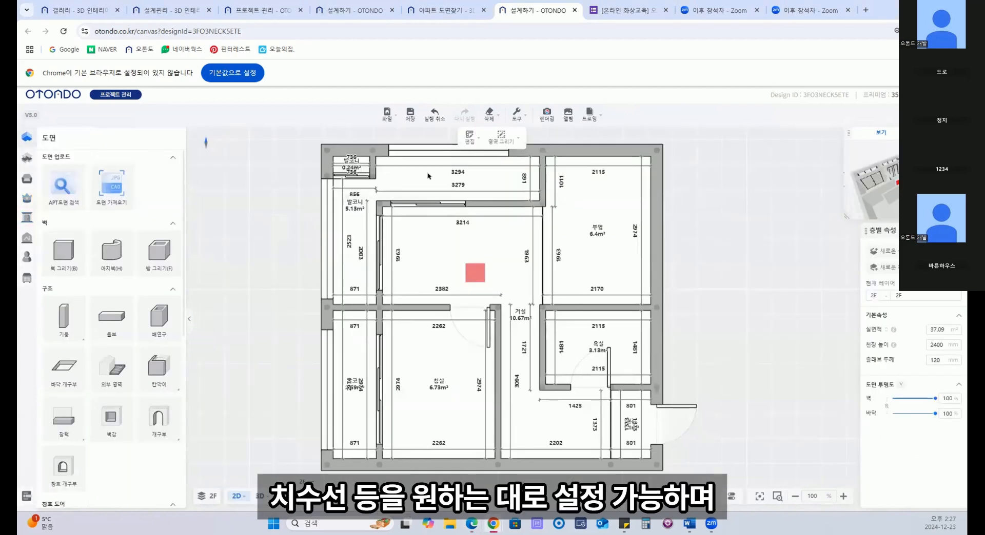
left_click(292, 496)
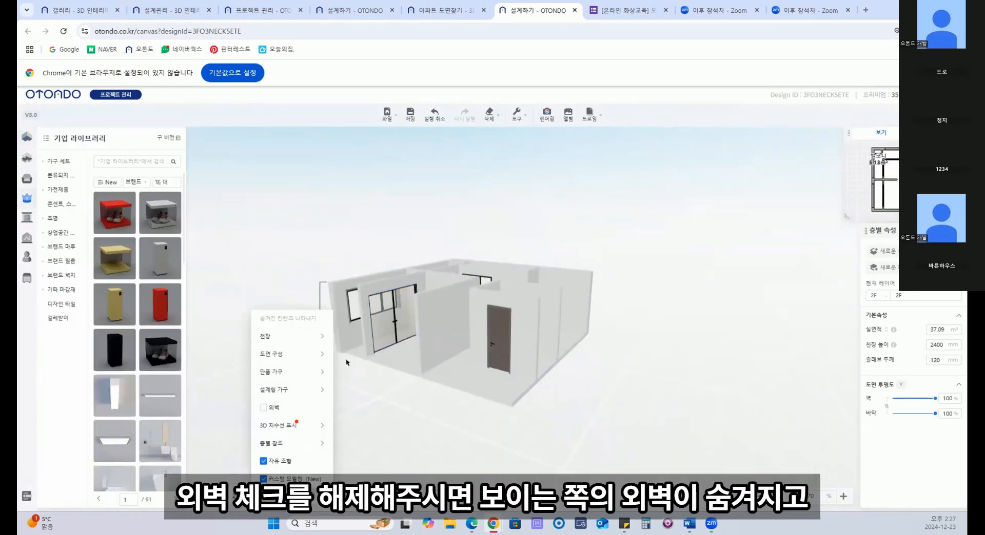
left_click(263, 408)
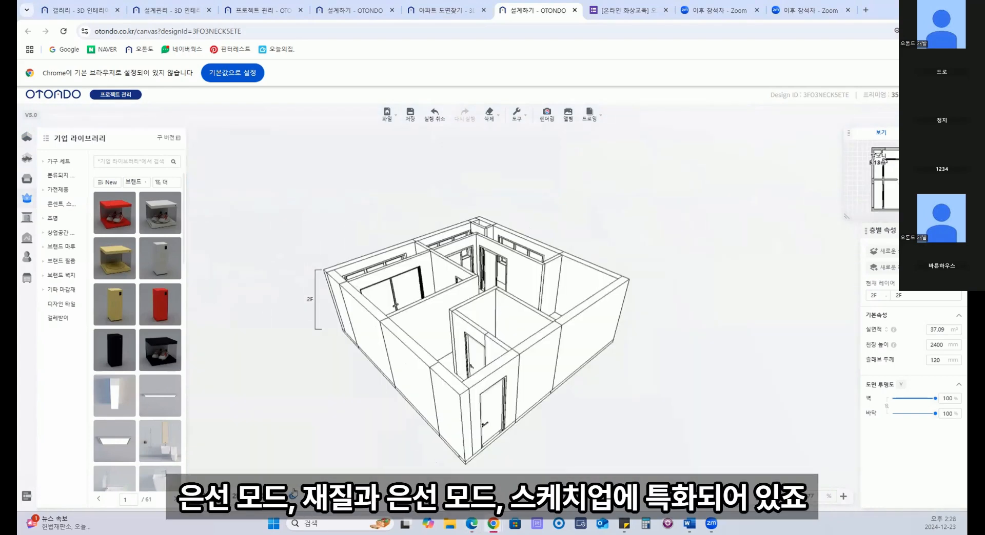
Preview the model in 투명 모드 and set the 3D display style to 일반 모드
mouse_move(292, 496)
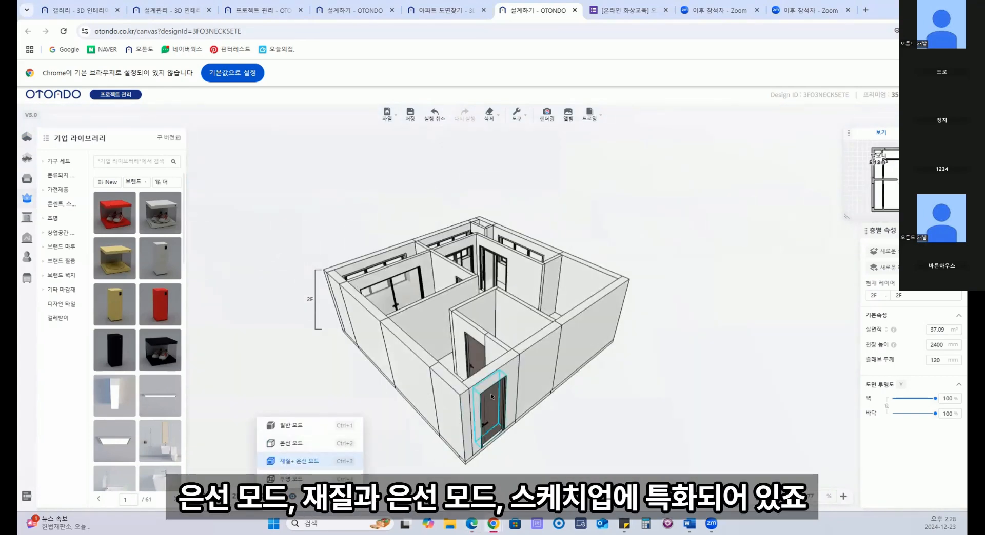
left_click(309, 479)
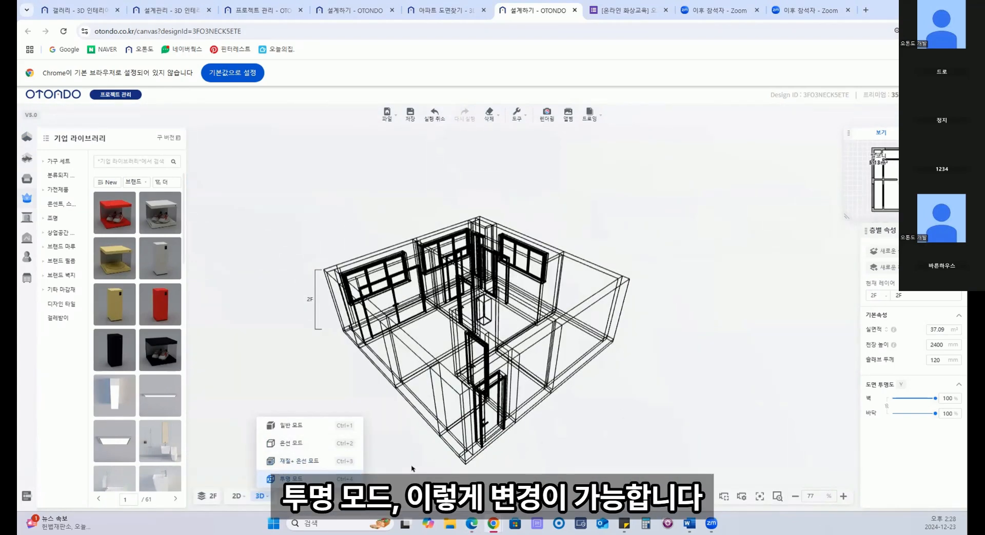
left_click(307, 426)
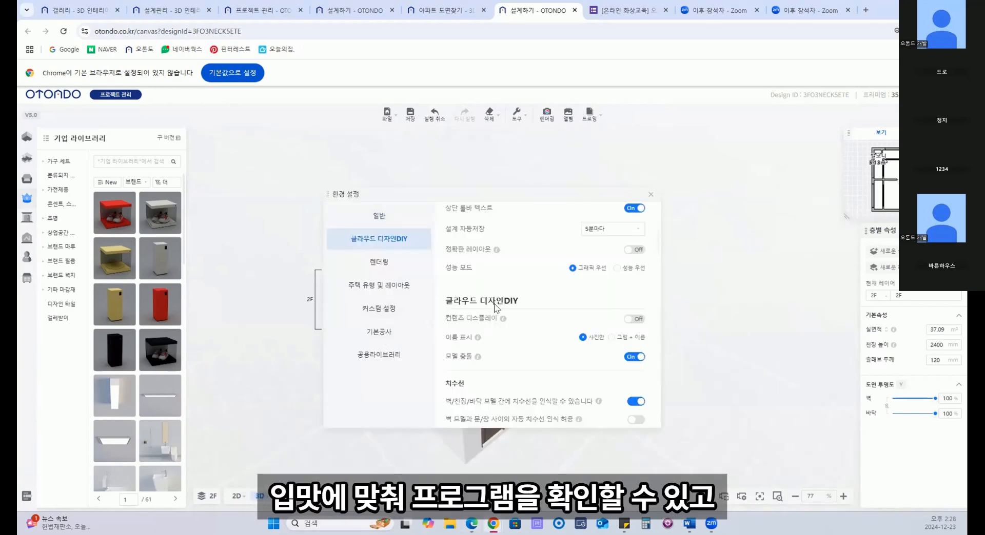
Examine the 환경 설정 options from 일반 and 클라우드 디자인DIY through 주택 유형 및 레이아웃
scroll(530, 324, "up", 5)
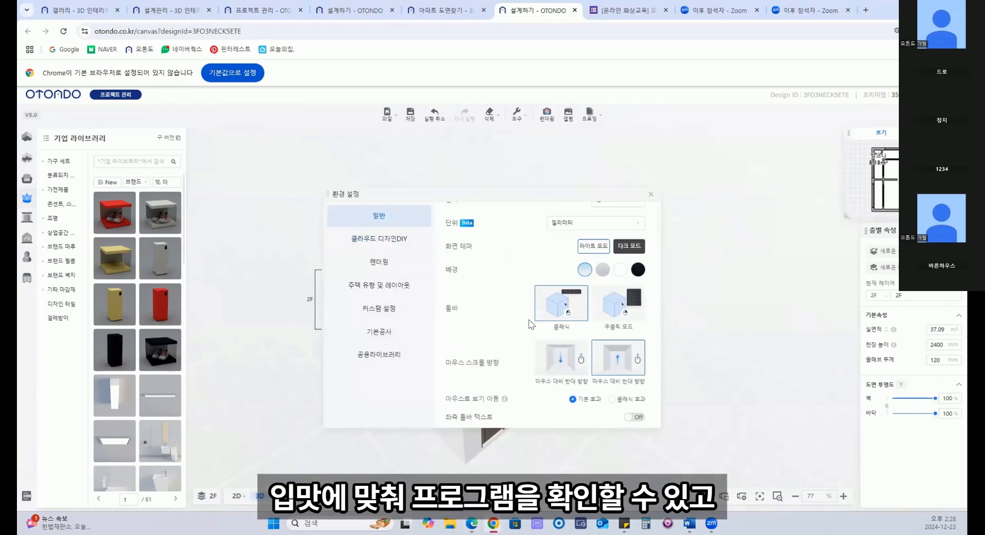
scroll(530, 324, "up", 1)
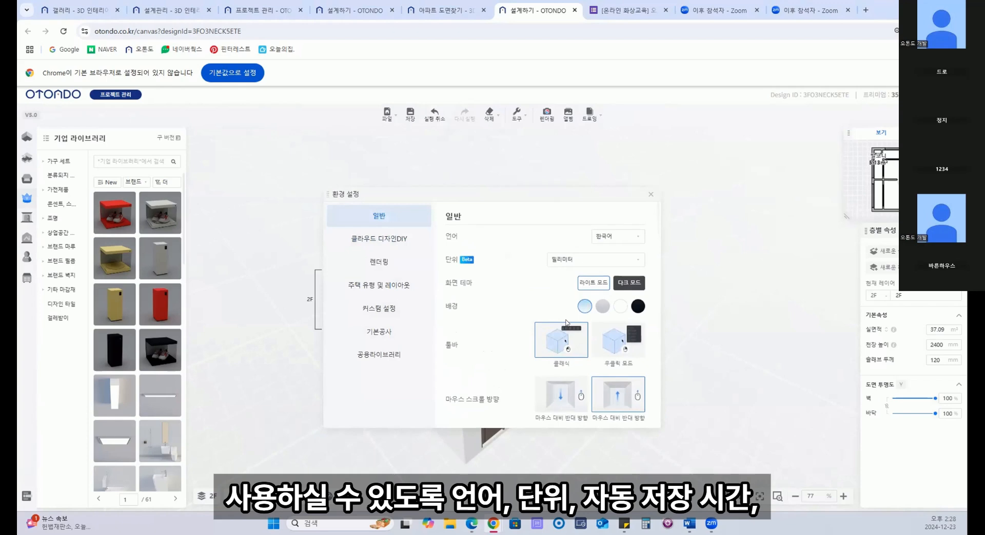
scroll(566, 322, "down", 4)
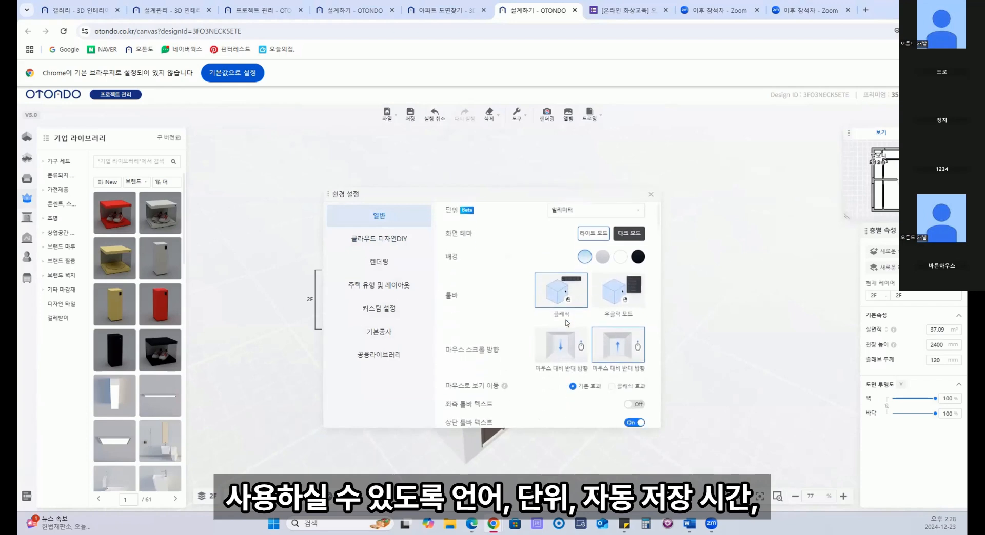
scroll(566, 323, "down", 7)
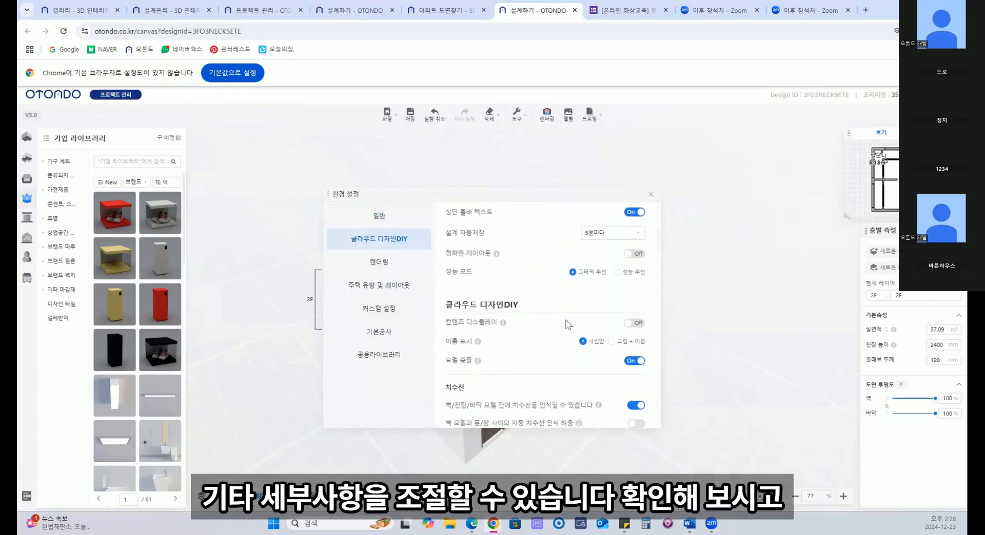
scroll(566, 323, "down", 6)
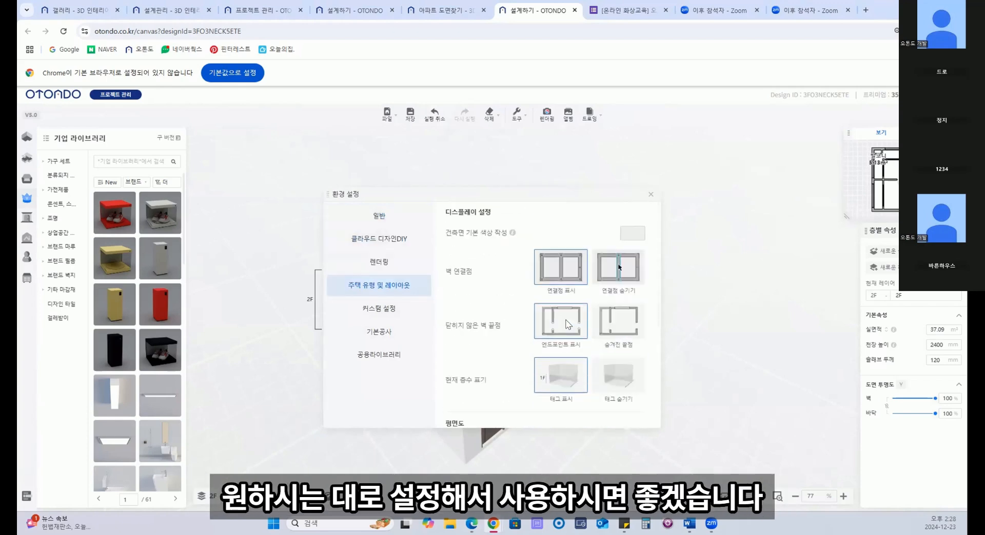
scroll(566, 323, "down", 2)
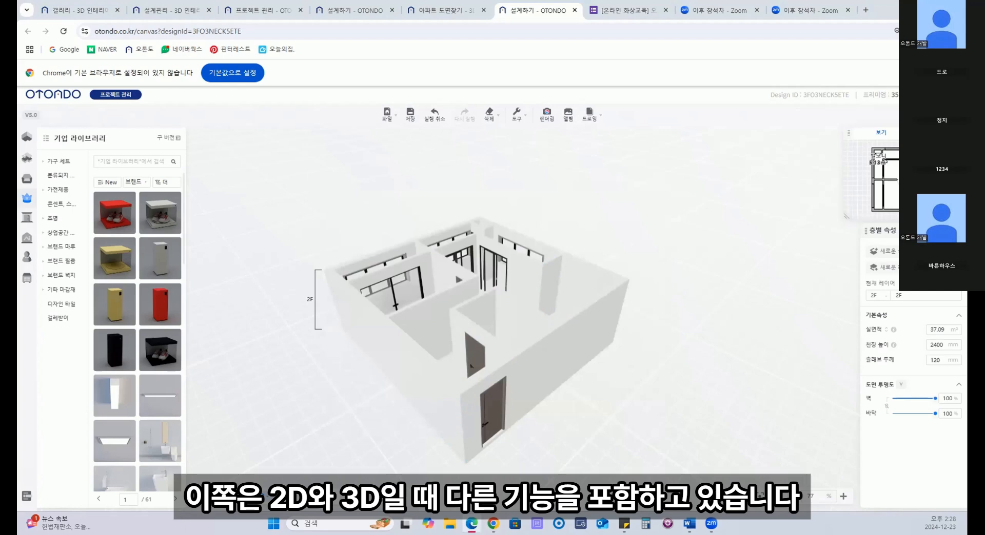
Switch to the 2D floor plan and review the lock options for 텍스트 및 주석, 평면도 and 창호도어
left_click(237, 497)
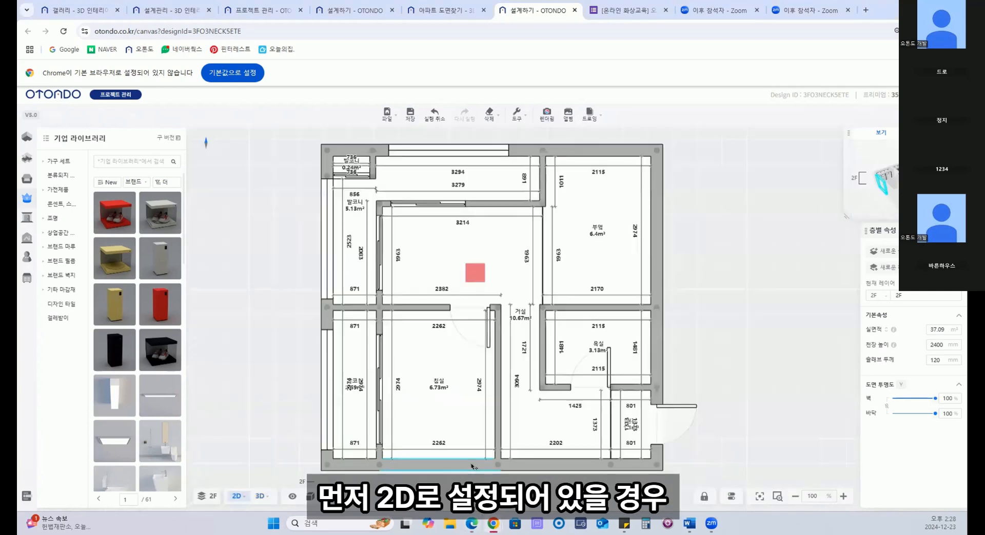
left_click(702, 497)
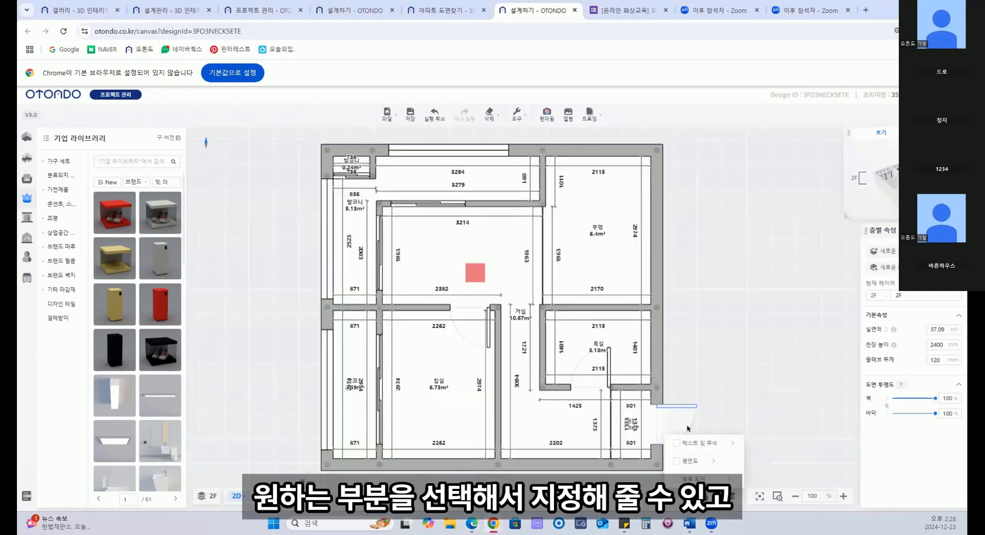
mouse_move(696, 477)
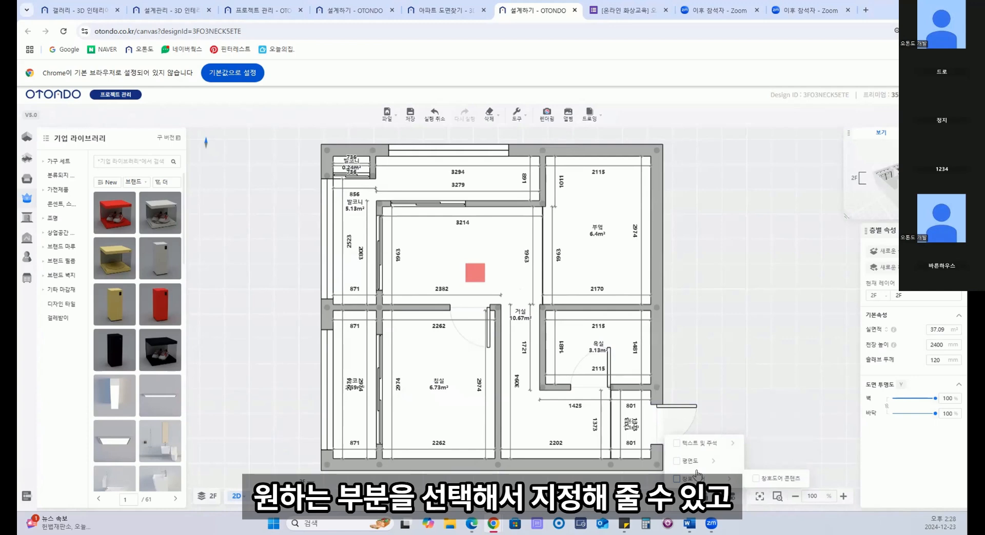
left_click(780, 362)
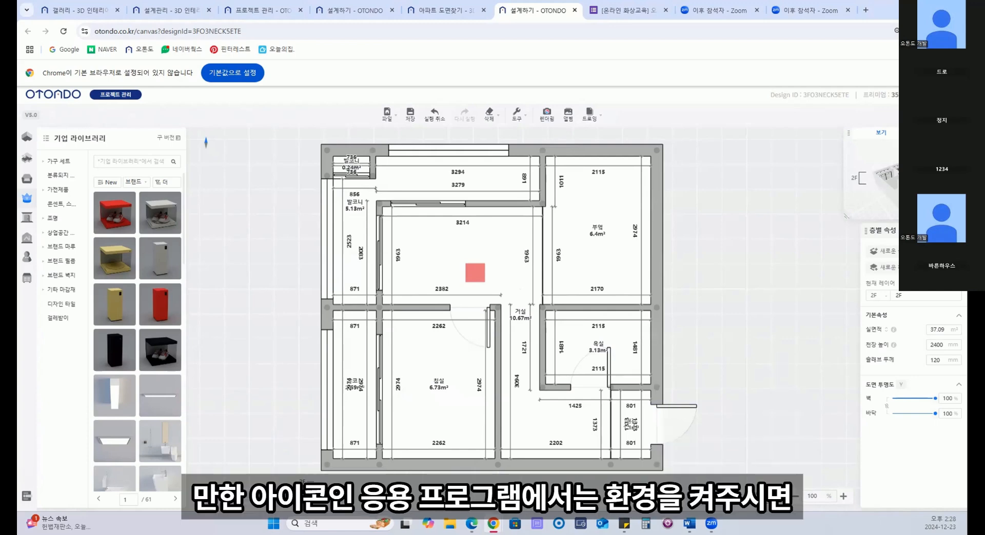
left_click(835, 478)
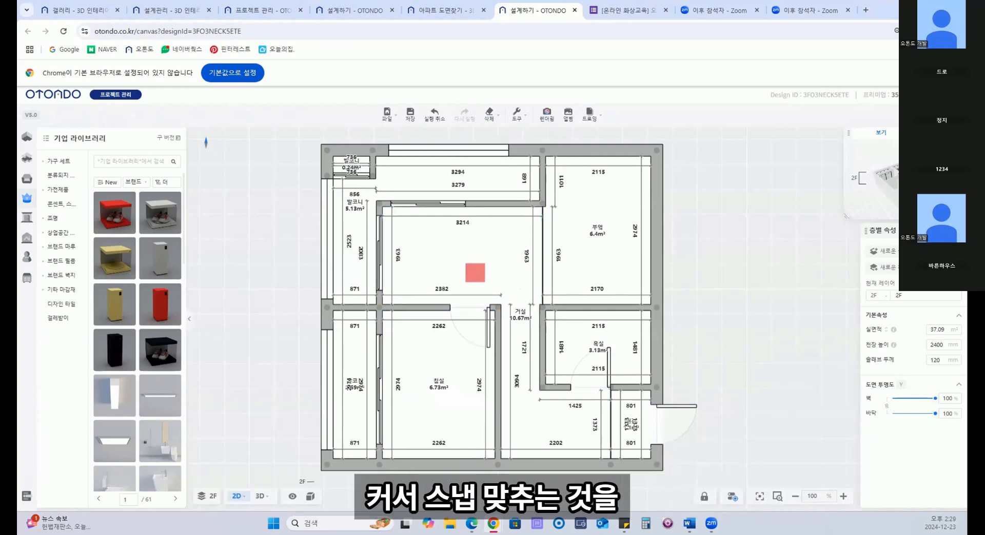
Switch to the 3D 조감도 view and save the current camera view
mouse_move(733, 496)
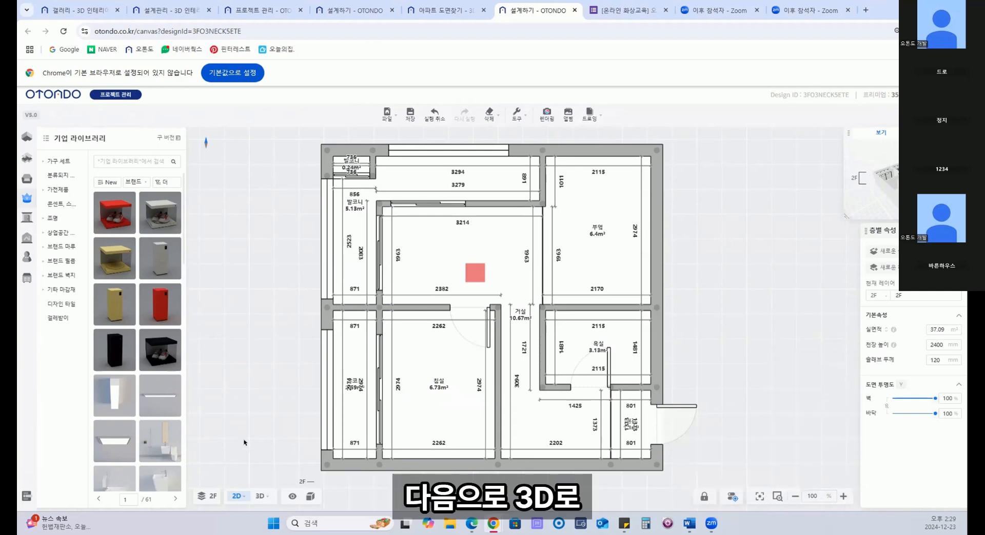
mouse_move(260, 496)
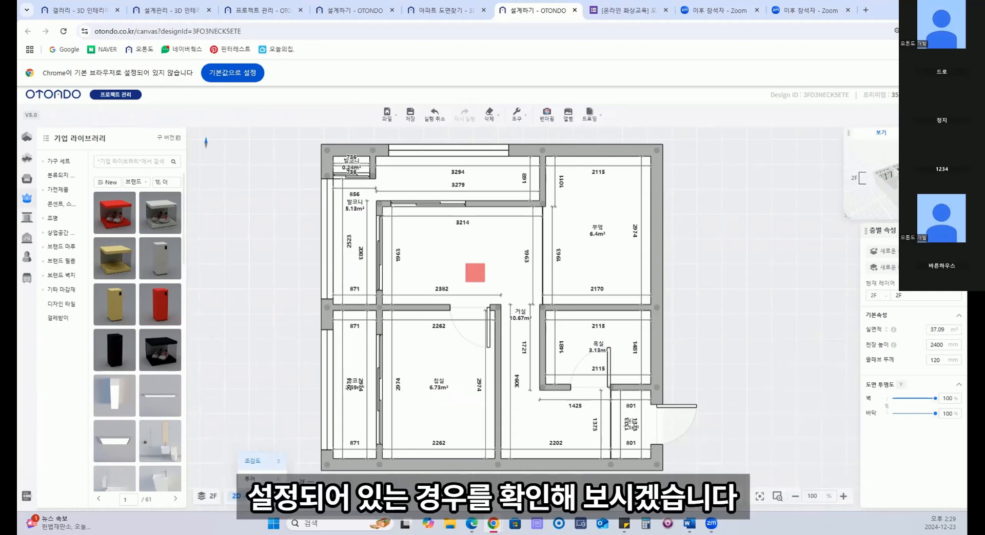
left_click(253, 461)
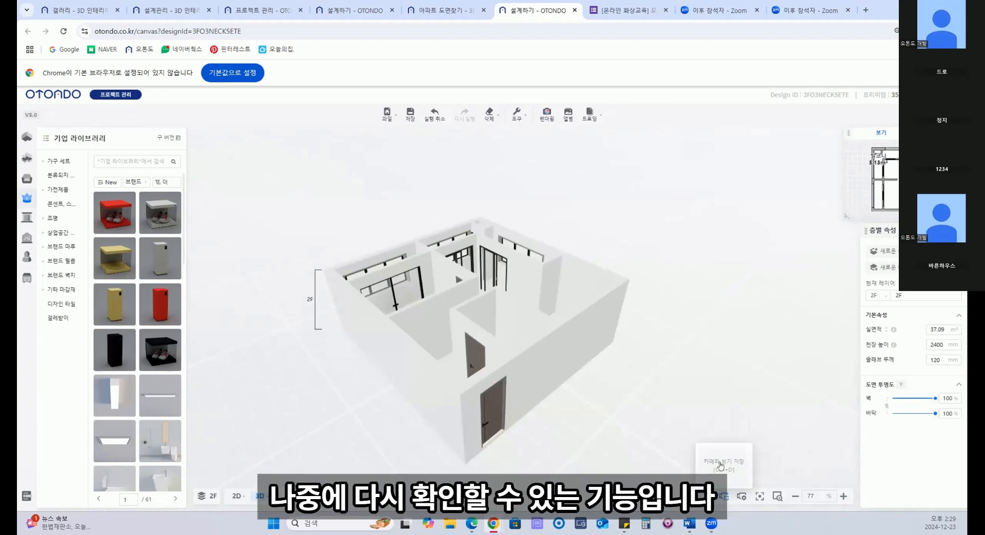
left_click(735, 493)
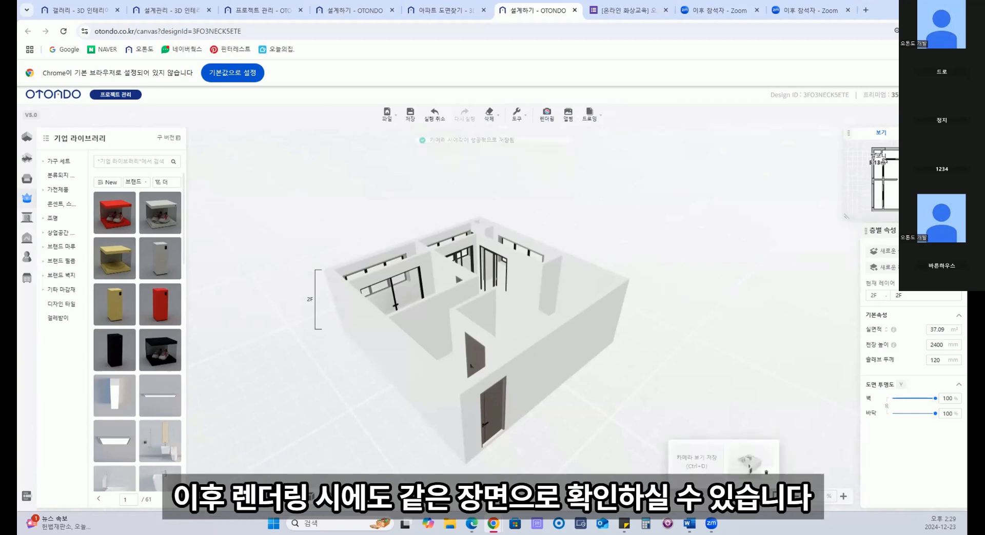
Reset the 3D view and zoom in on a framed area around the model's interior windows
left_click(760, 496)
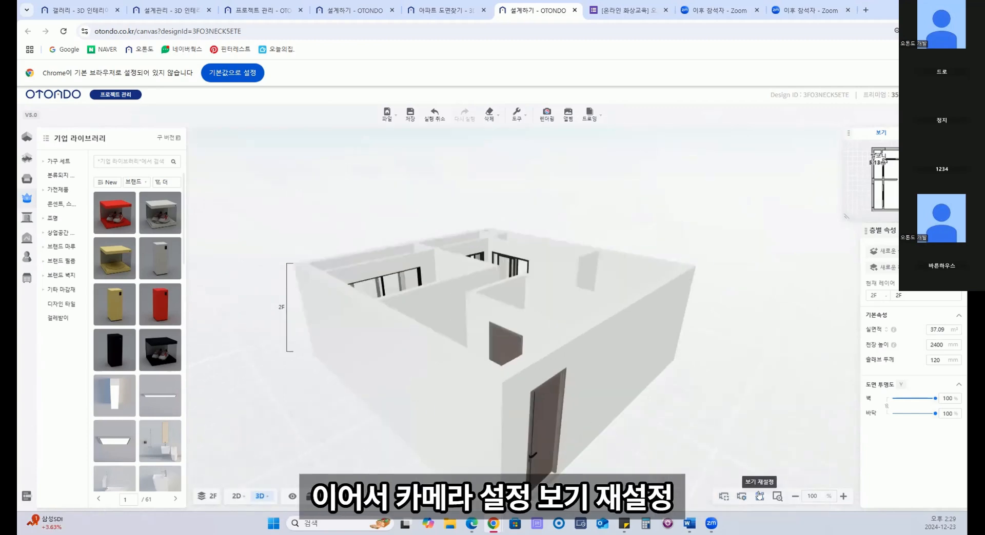
left_click(776, 496)
left_click_drag(468, 221, 549, 287)
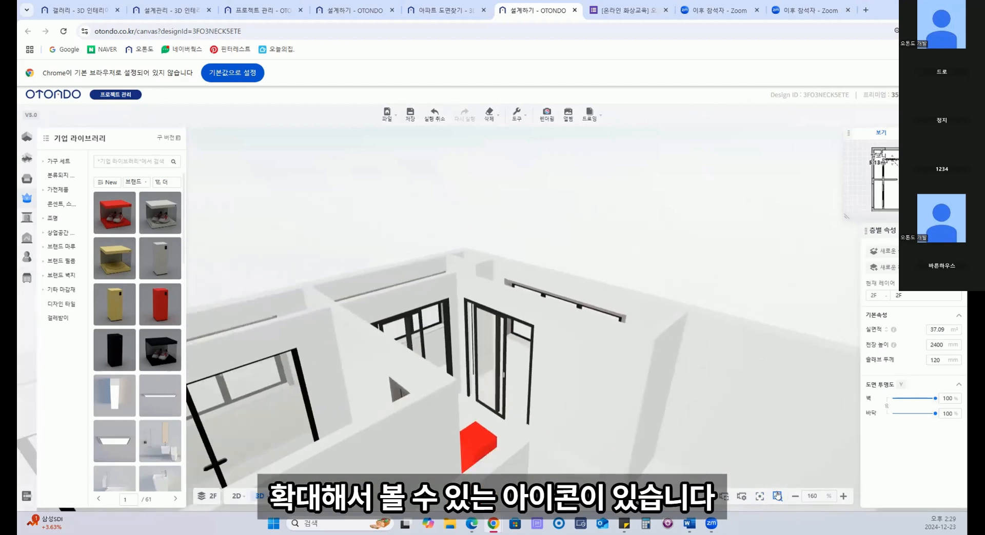
Open the 도면 library and review the 도구, 앨범 and 드로잉 options in the 2D floor plan
left_click(27, 136)
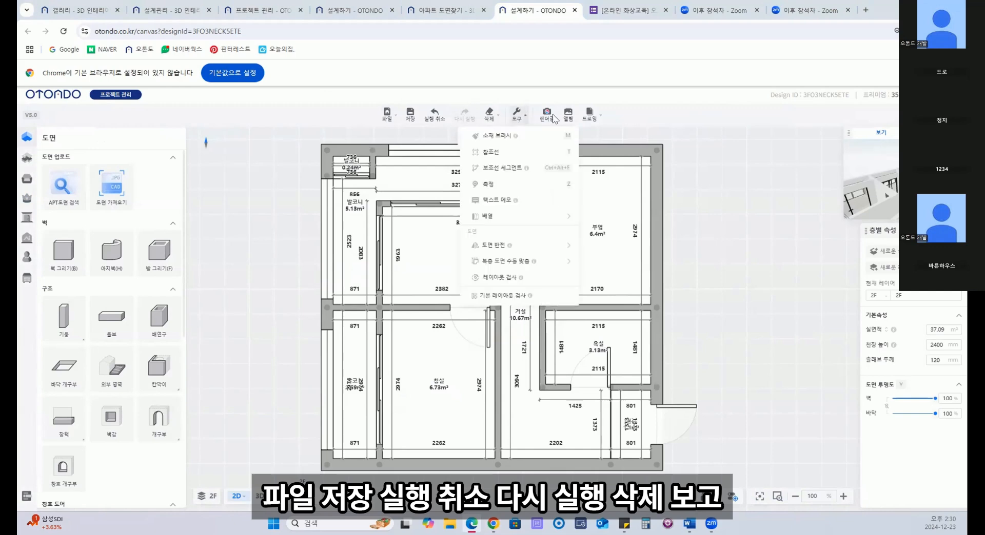
mouse_move(568, 118)
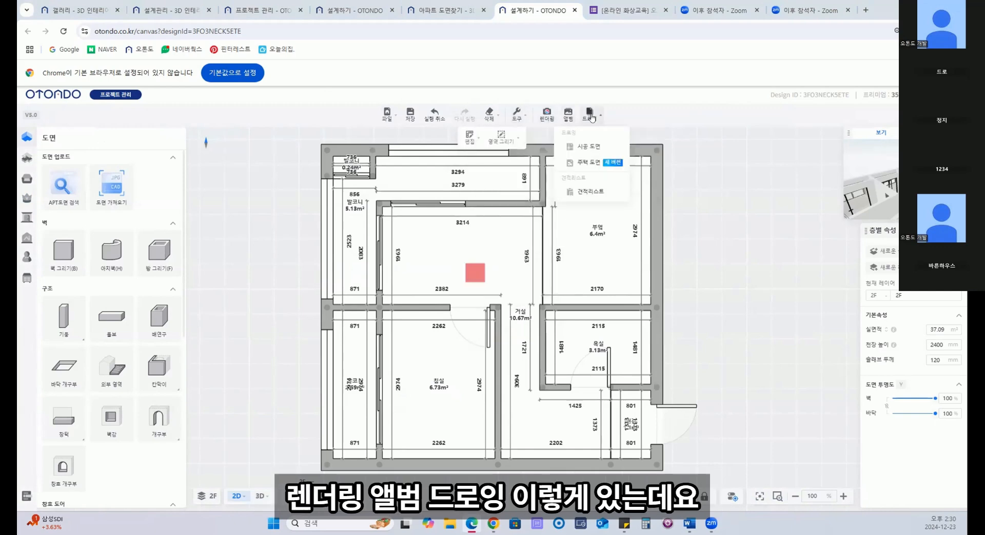
Review the 과거 버전 되돌리기 restore points for 오늘, 어제 and 이전, and try the 수동 저장만 나타내기 filter
mouse_move(388, 118)
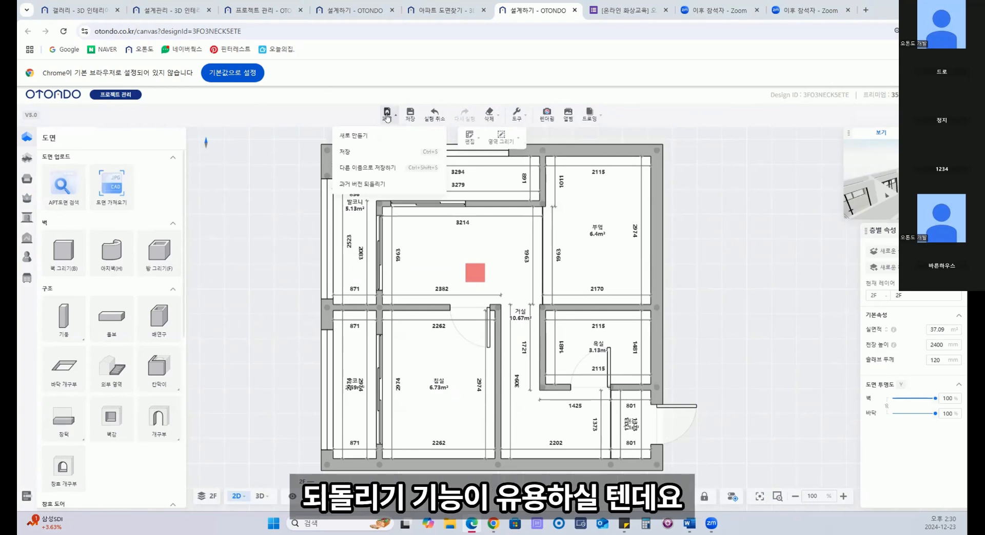
left_click(362, 183)
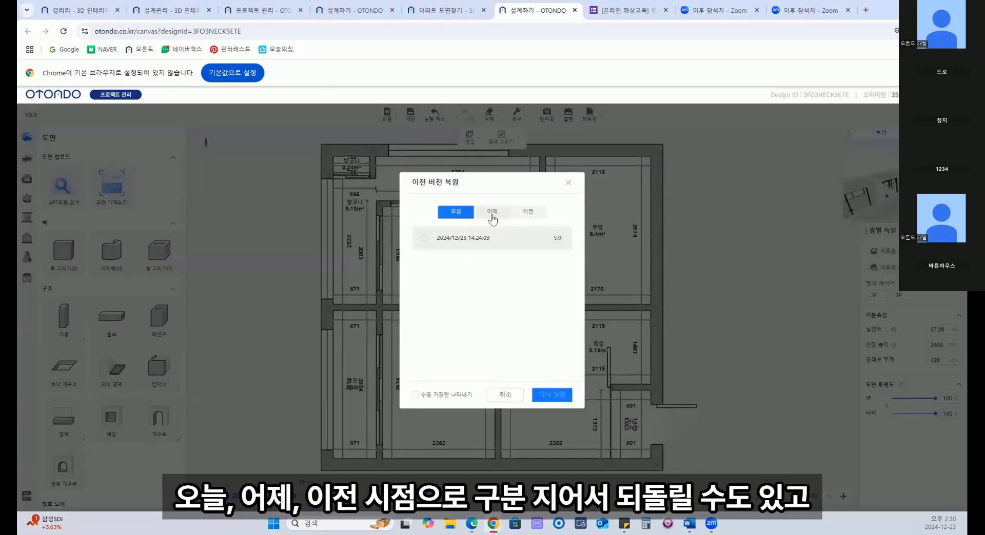
left_click(492, 212)
left_click(525, 213)
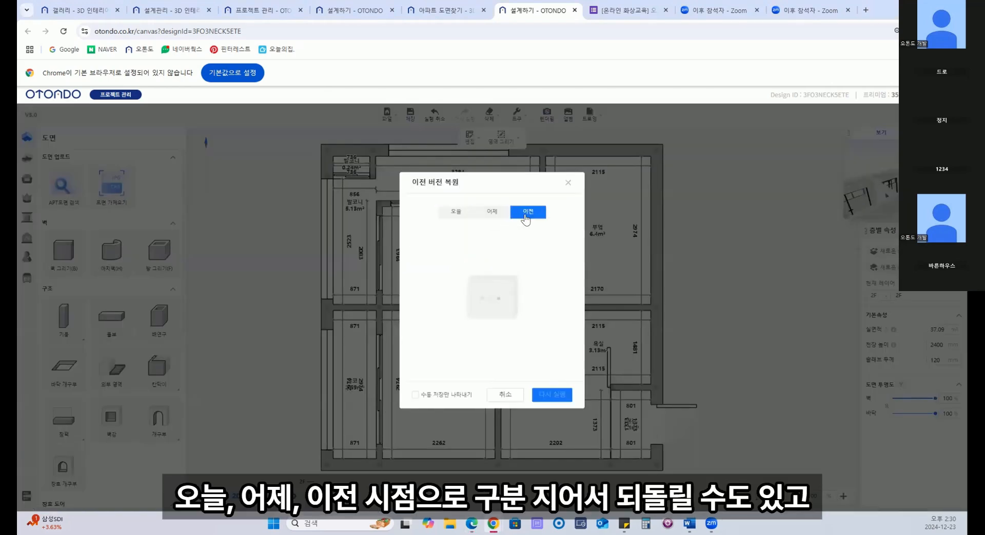
left_click(472, 212)
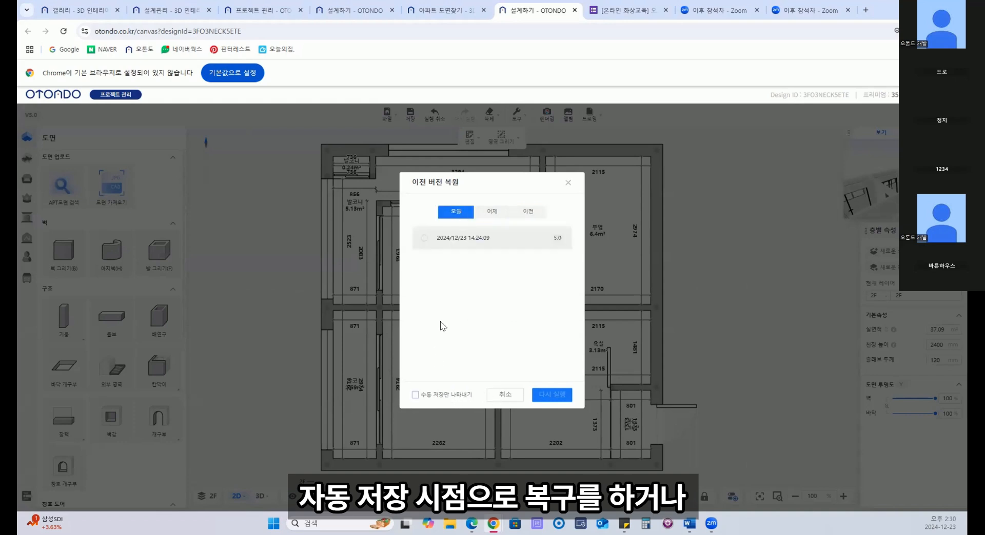
left_click(415, 395)
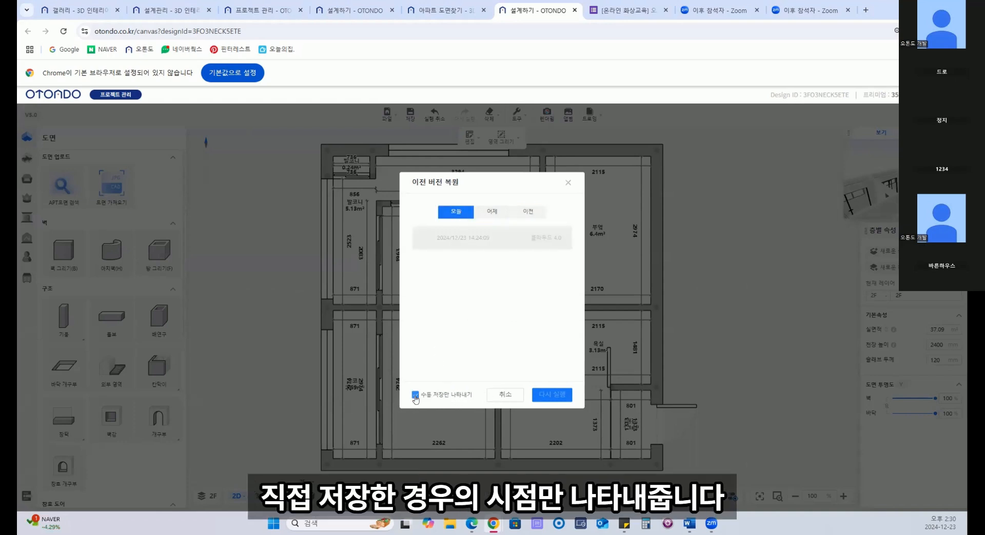
left_click(415, 394)
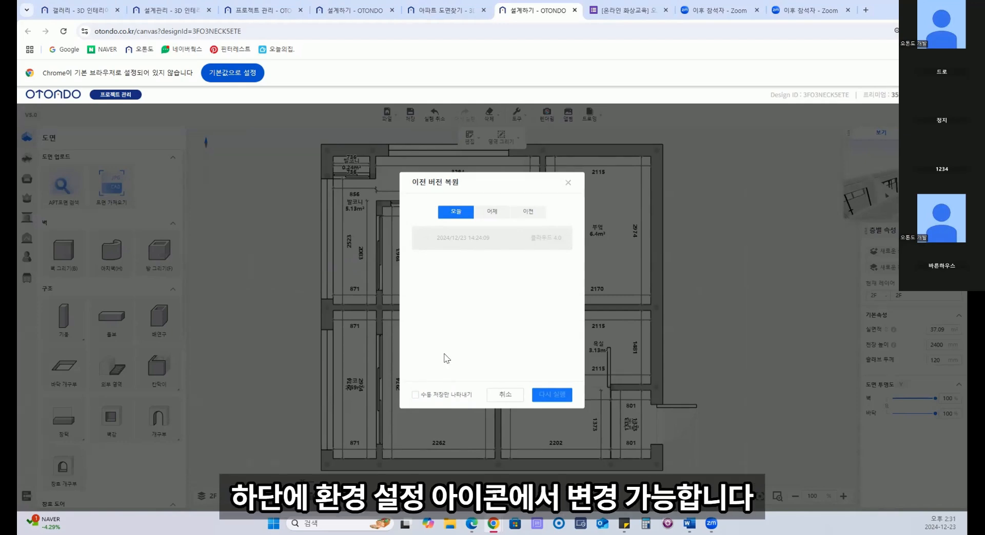
Review the 삭제 options from 전체 through 맞춤형 가구 and 보조 세그먼트 without deleting anything
left_click(489, 114)
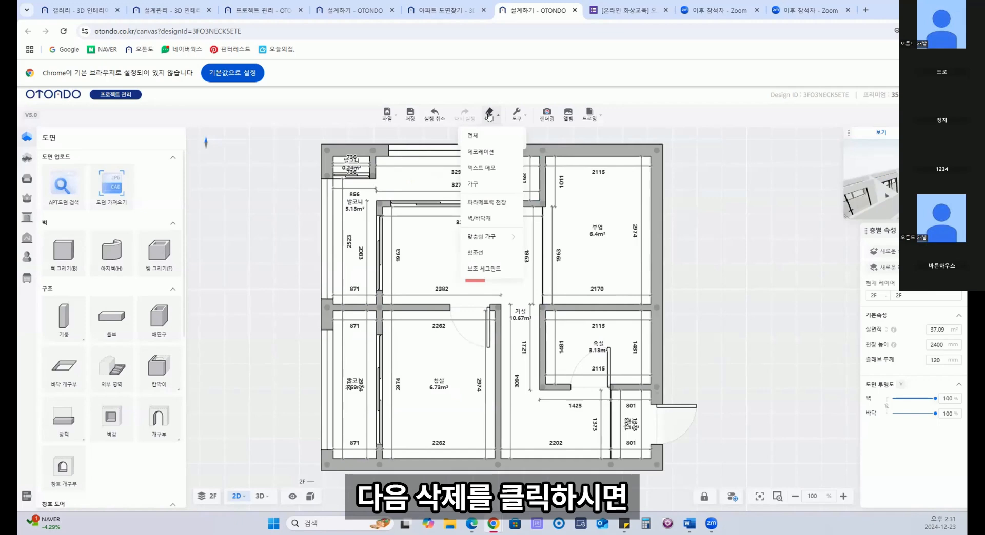
mouse_move(481, 240)
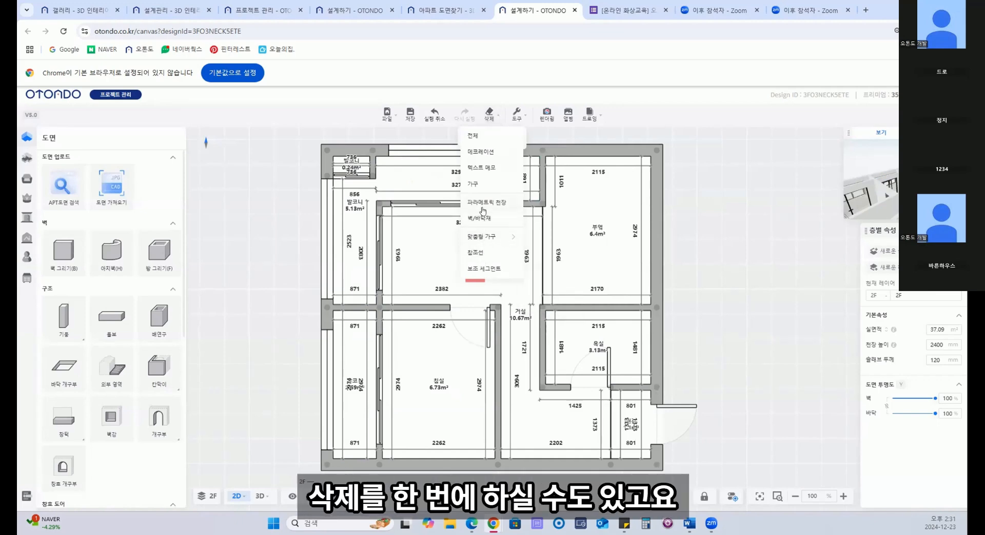
left_click(509, 114)
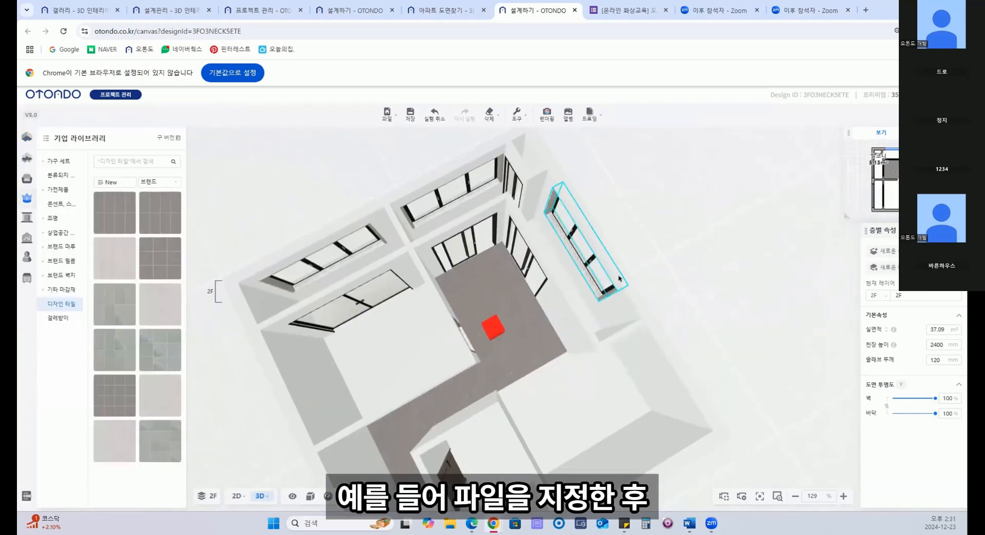
Copy the 거실 floor's tile material onto the 침실 floor with the 소재 브러시
left_click(517, 113)
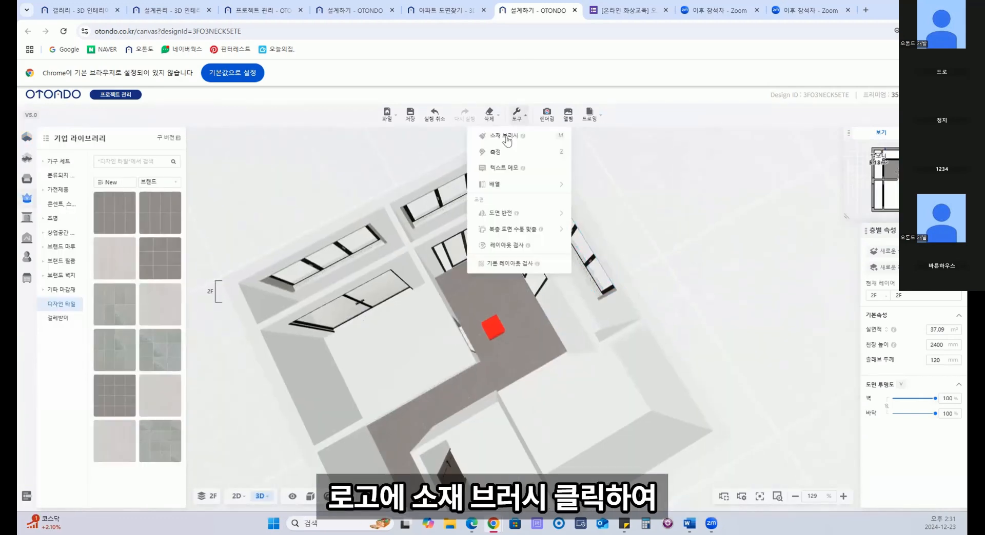
left_click(506, 139)
left_click(527, 324)
left_click(413, 333)
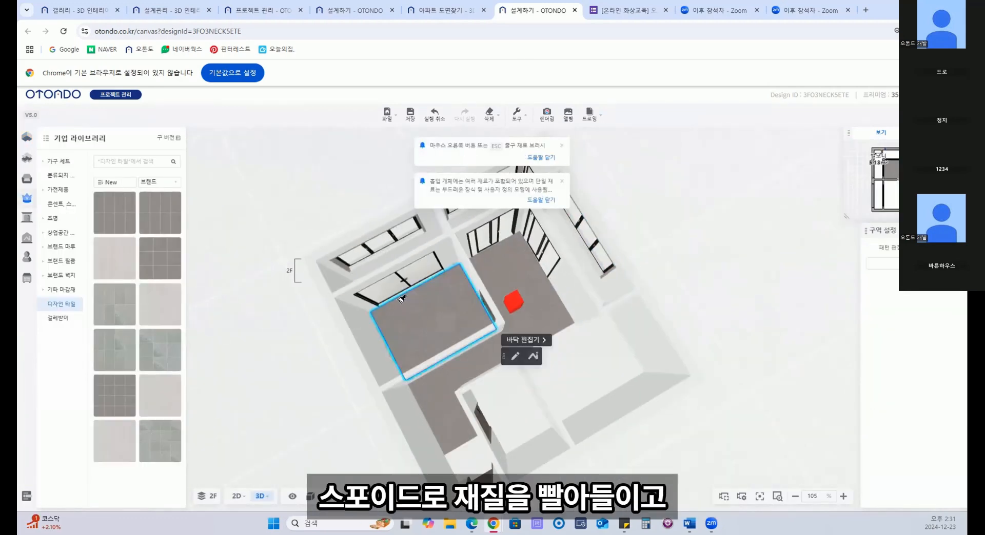
left_click(430, 304)
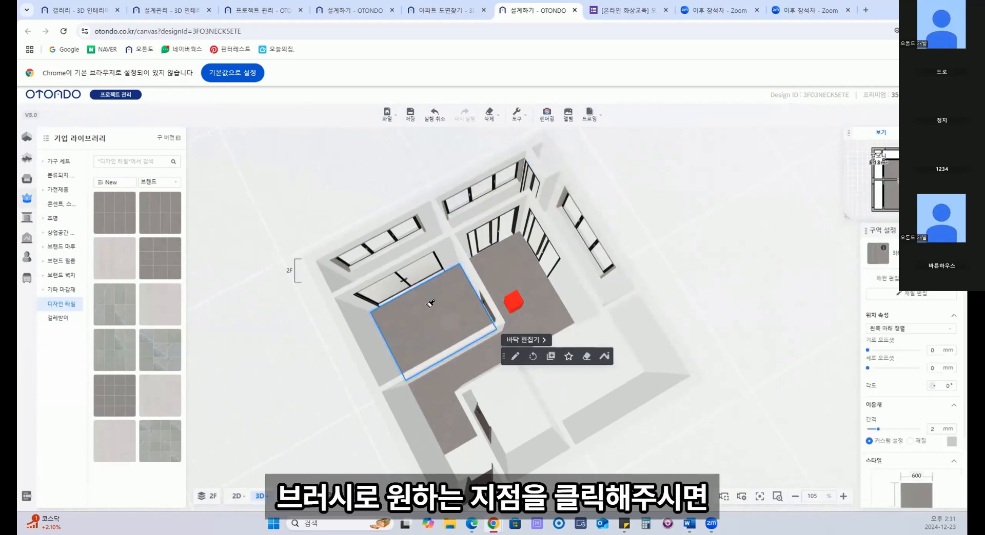
left_click(330, 360)
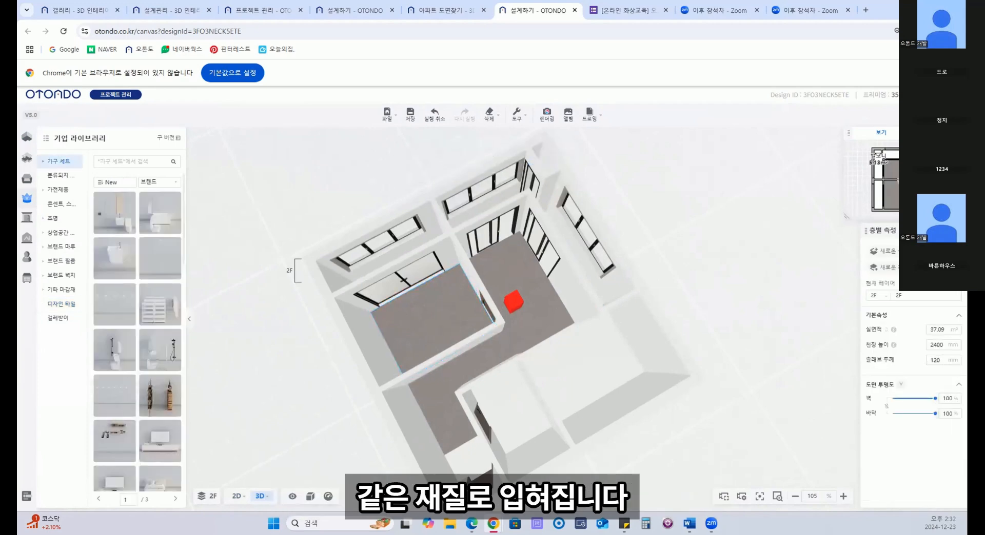
Activate the 측정 tool in the 3D view and look at the rooms up close
left_click(516, 114)
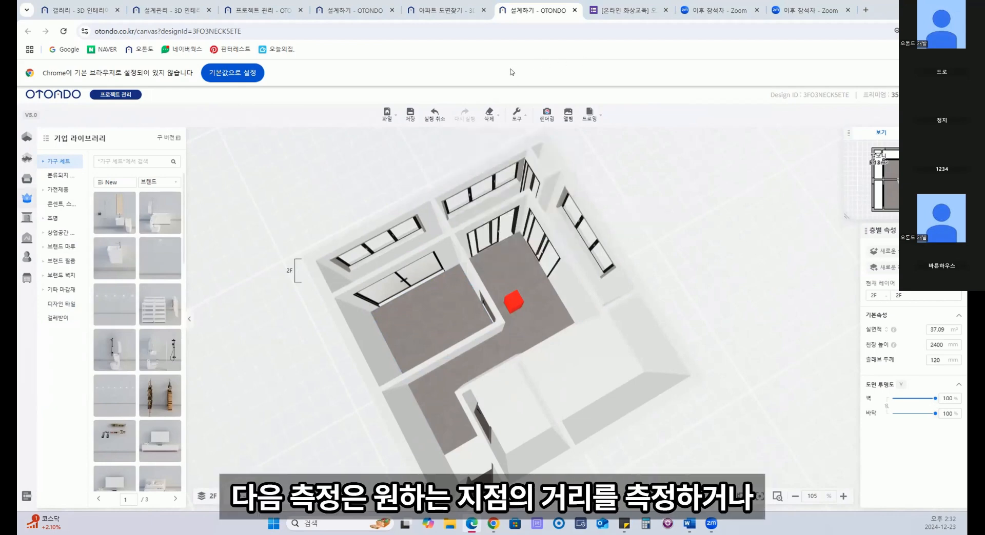
mouse_move(513, 119)
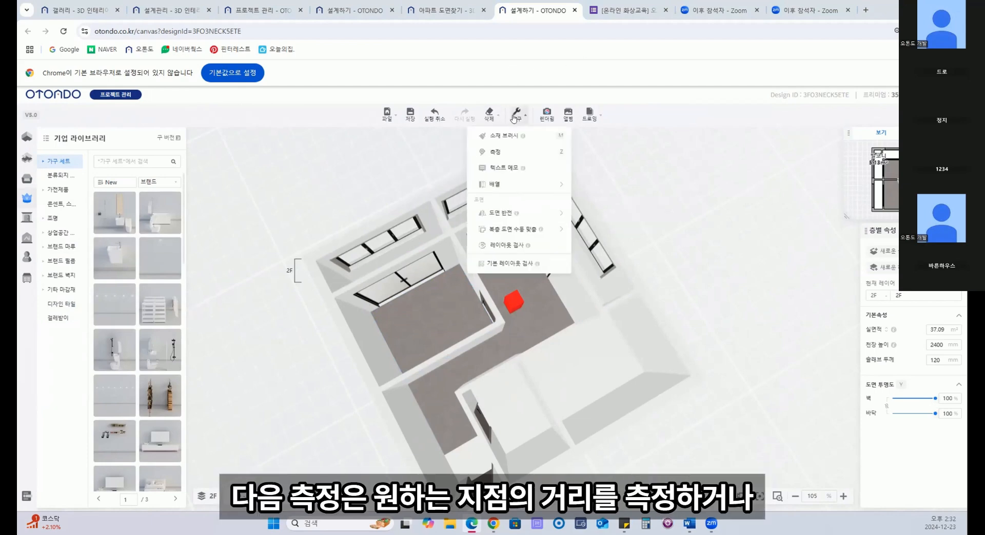
left_click(495, 152)
scroll(444, 262, "up", 3)
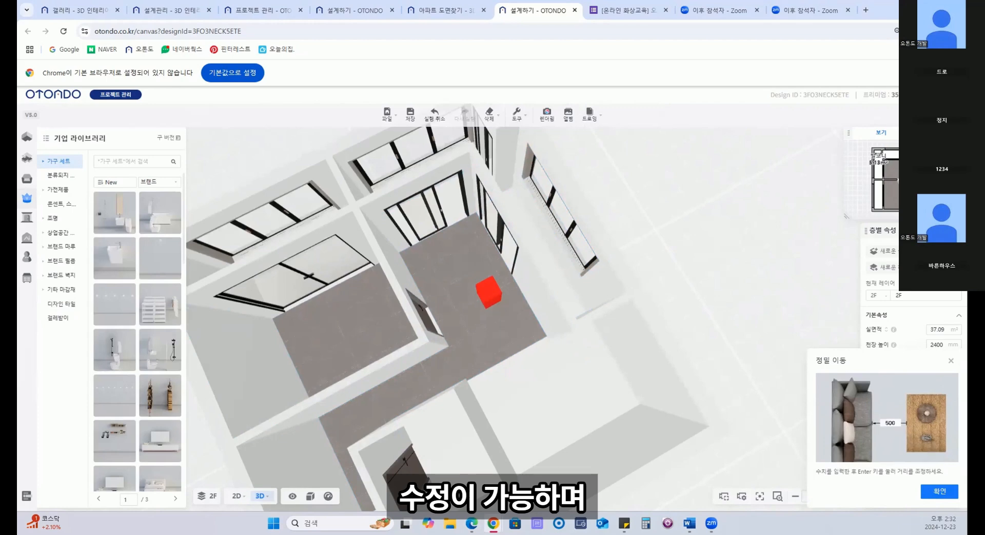
Mirror the floor plan with 가로 미러링 using 대칭 이동 방식, and check the 반시계 방향 90° 회전 option
left_click(516, 114)
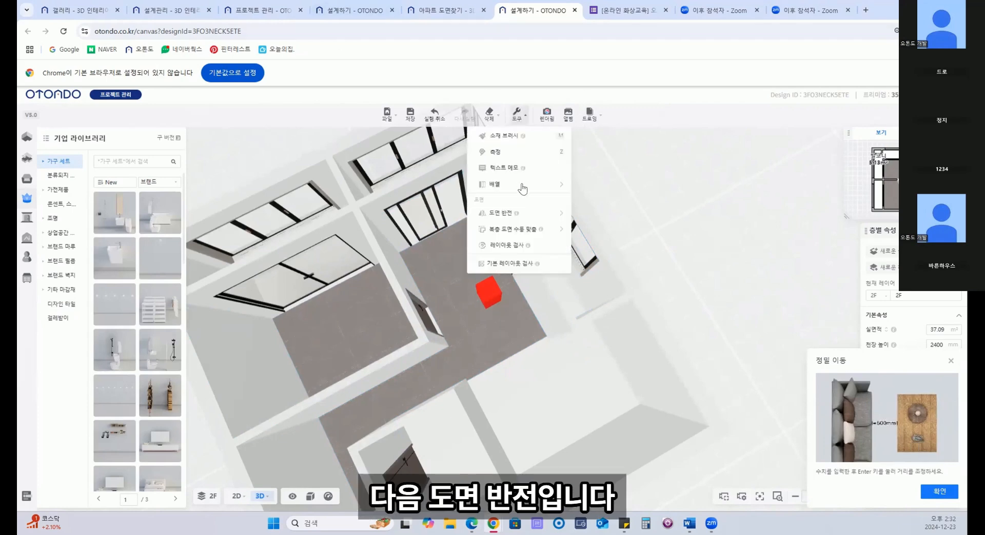
mouse_move(532, 214)
left_click(600, 214)
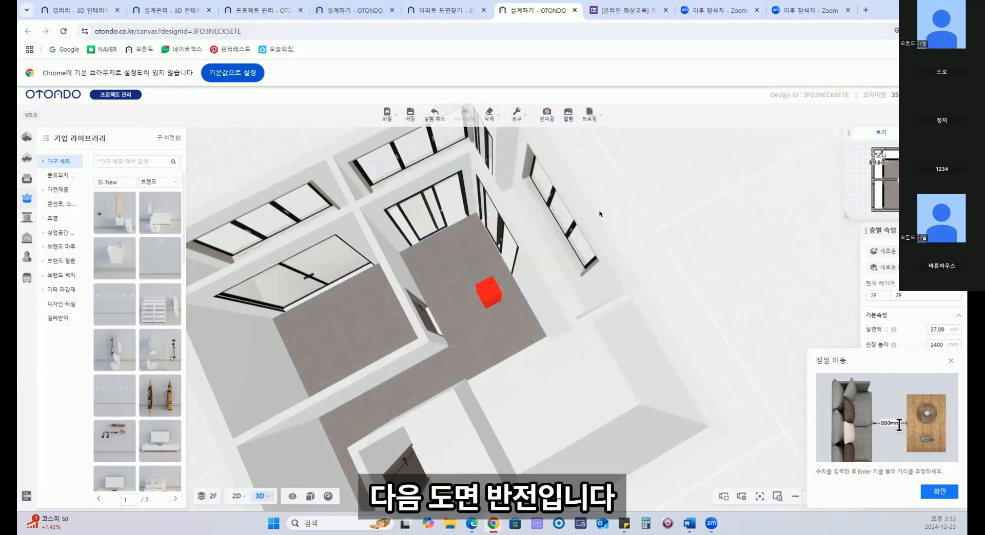
left_click(517, 114)
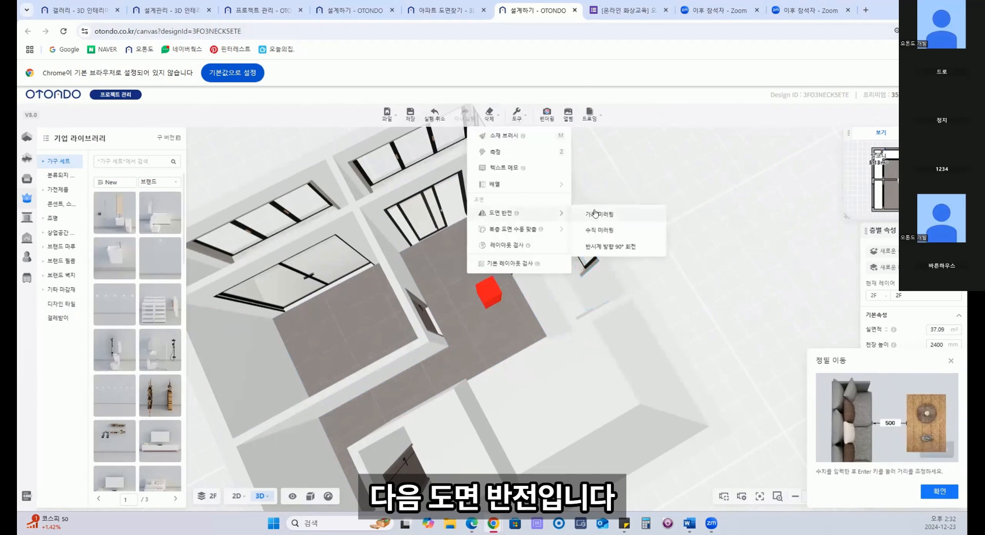
left_click(595, 215)
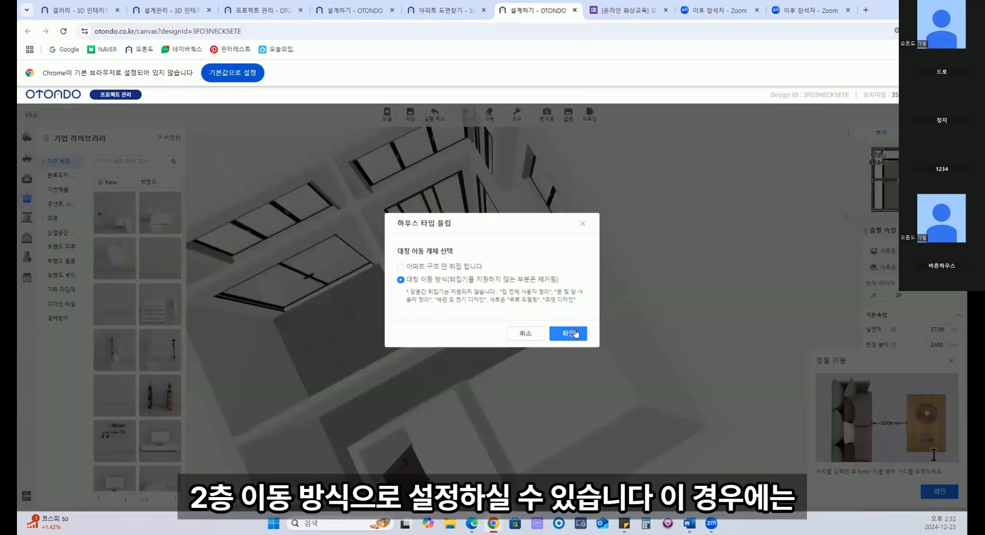
left_click(575, 334)
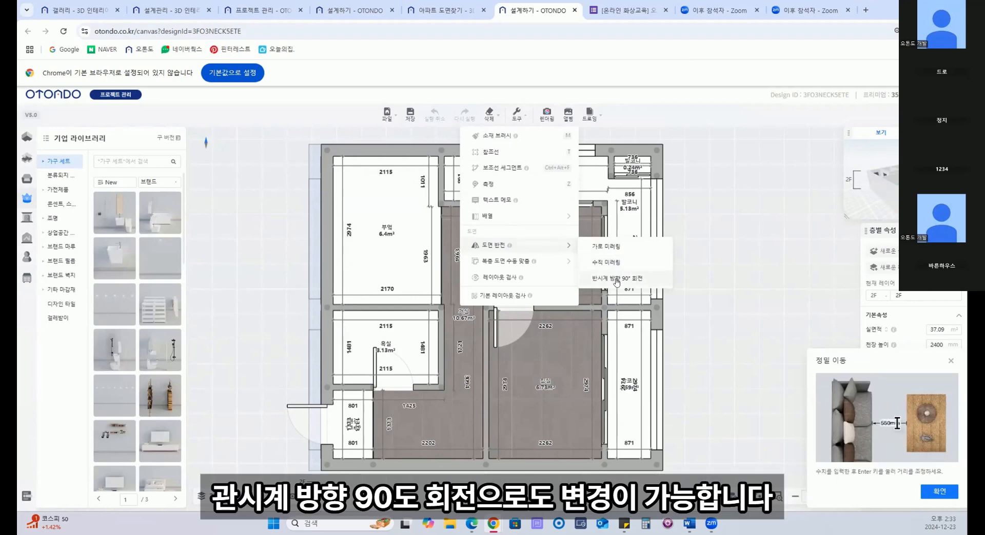
left_click(610, 280)
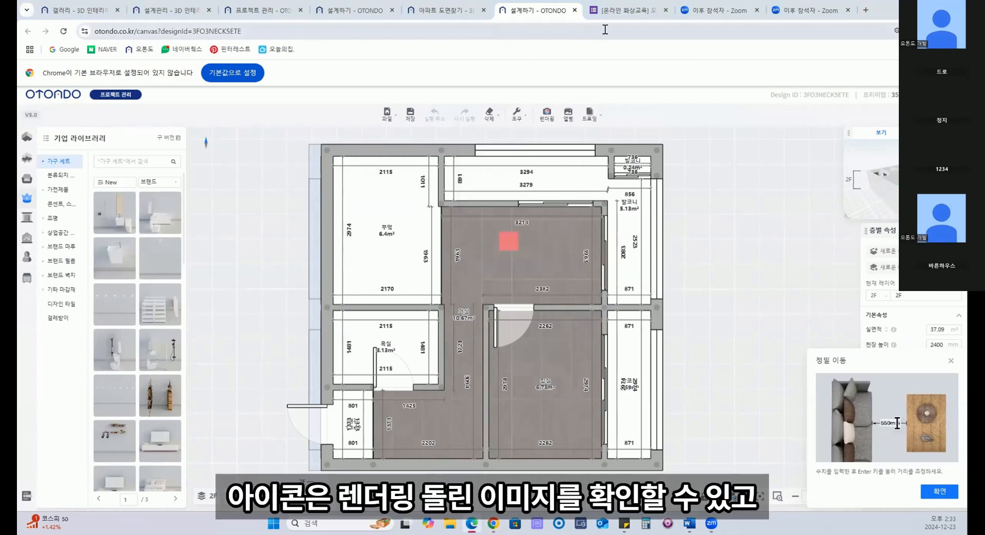
Check the 앨범 and open 시공 도면 to view the 거실 입면 B and 침실 입면 B elevations
left_click(568, 117)
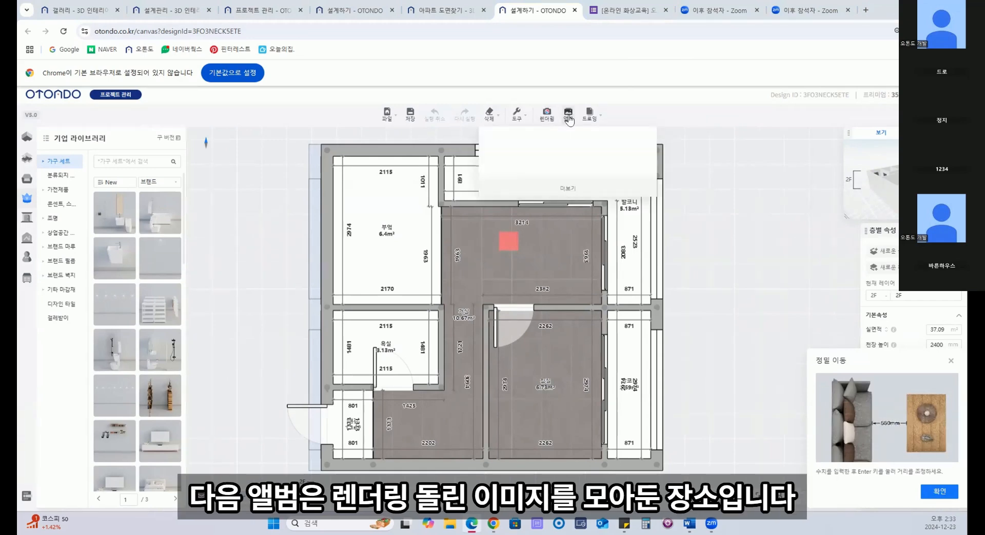
left_click(589, 114)
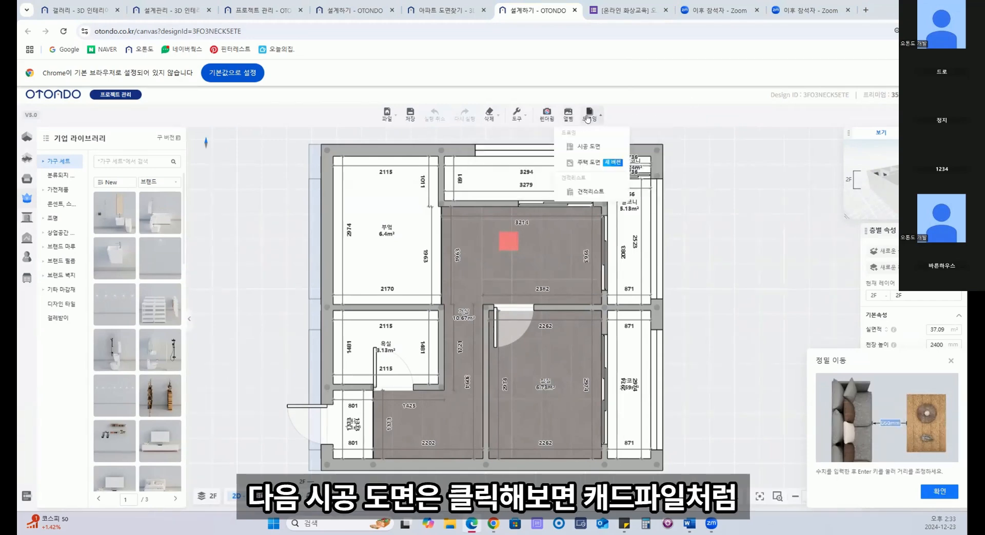
left_click(587, 148)
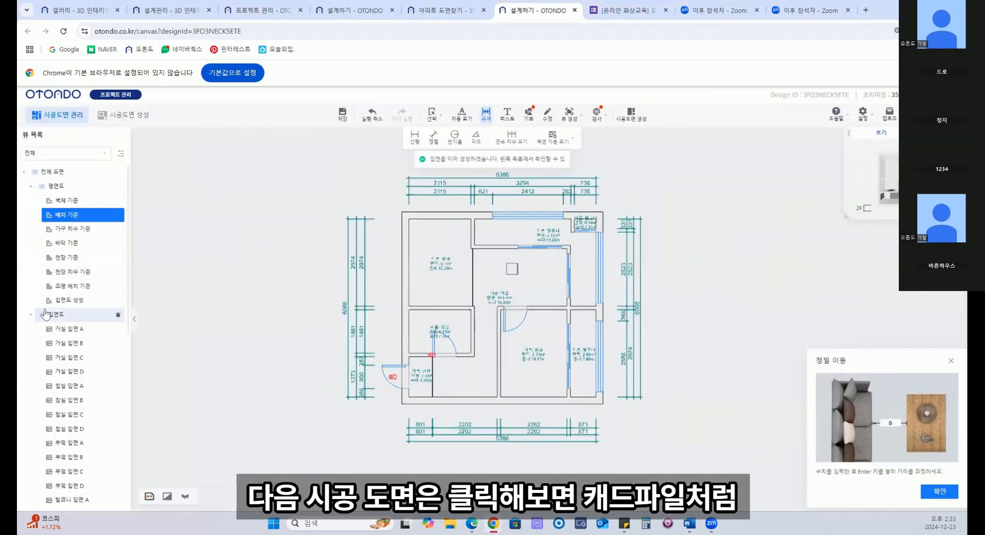
left_click(64, 343)
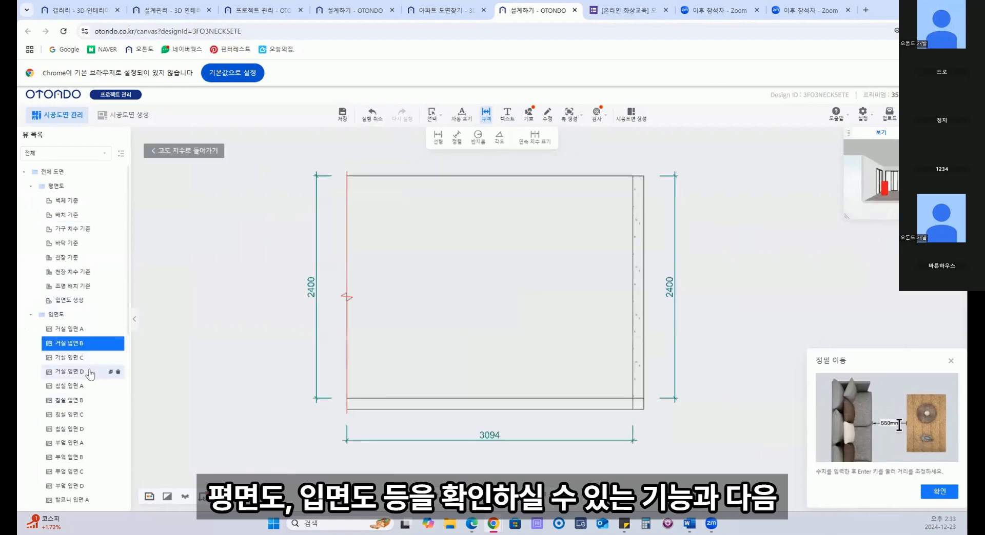
left_click(67, 400)
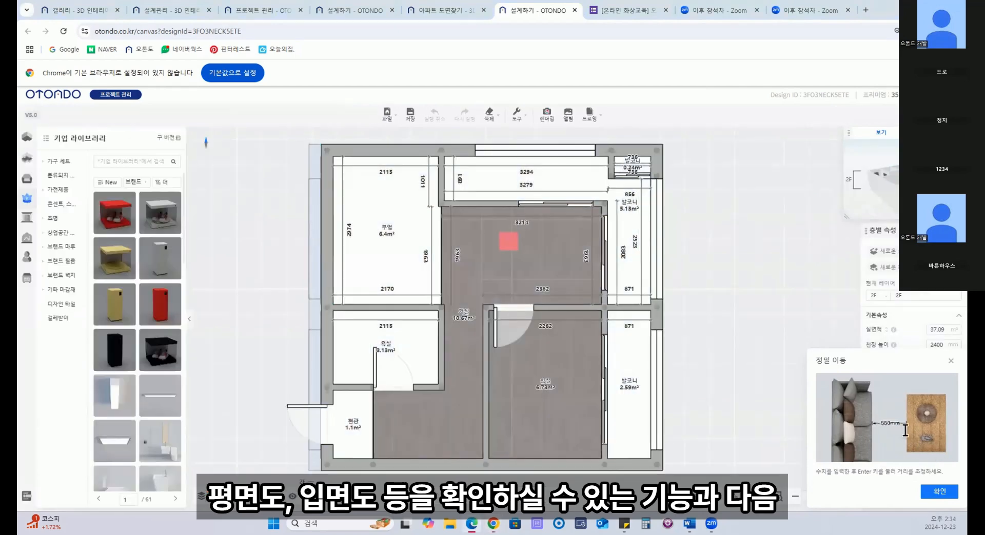
Open the 주택 도면 version of the floor plan and recolour it with the dark blue 컬러 팔레트
left_click(589, 113)
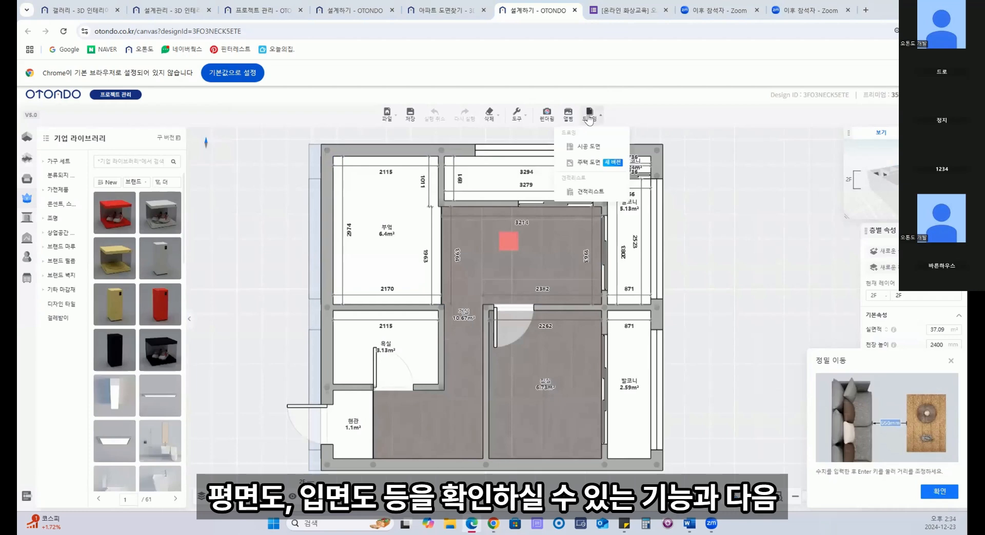
left_click(590, 163)
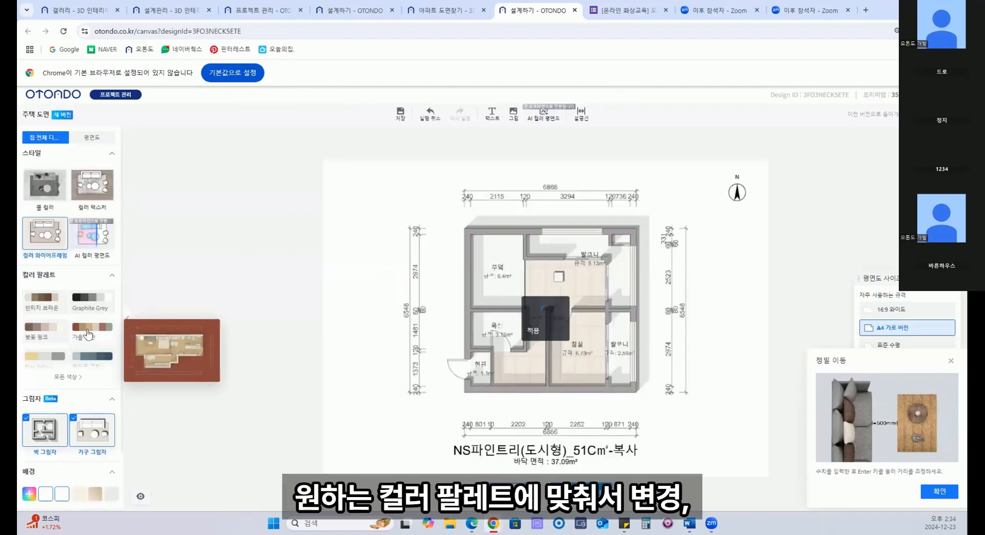
left_click(92, 327)
left_click(89, 363)
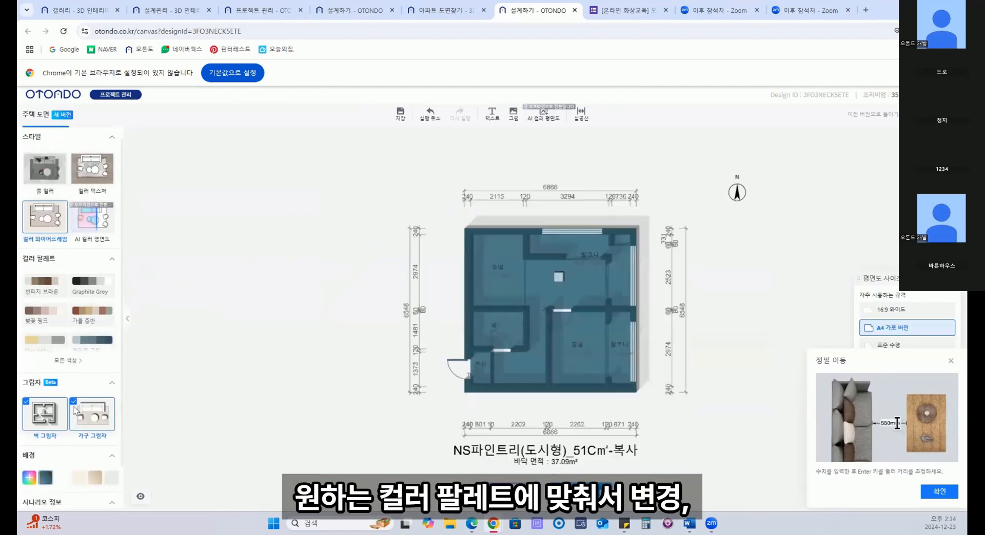
scroll(83, 387, "down", 1)
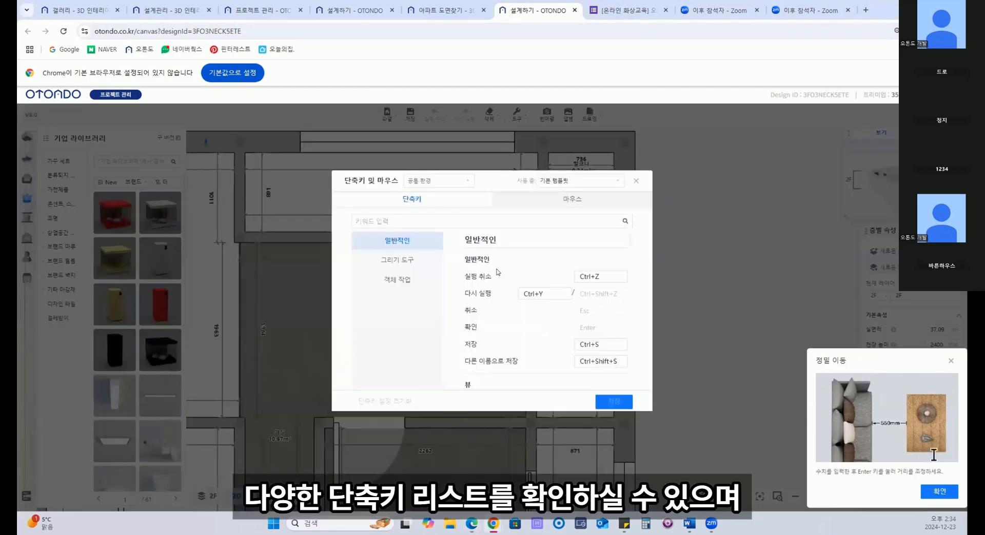
Review the 일반적인 shortcuts in 단축키 및 마우스 and return to the full floor plan
scroll(513, 279, "down", 5)
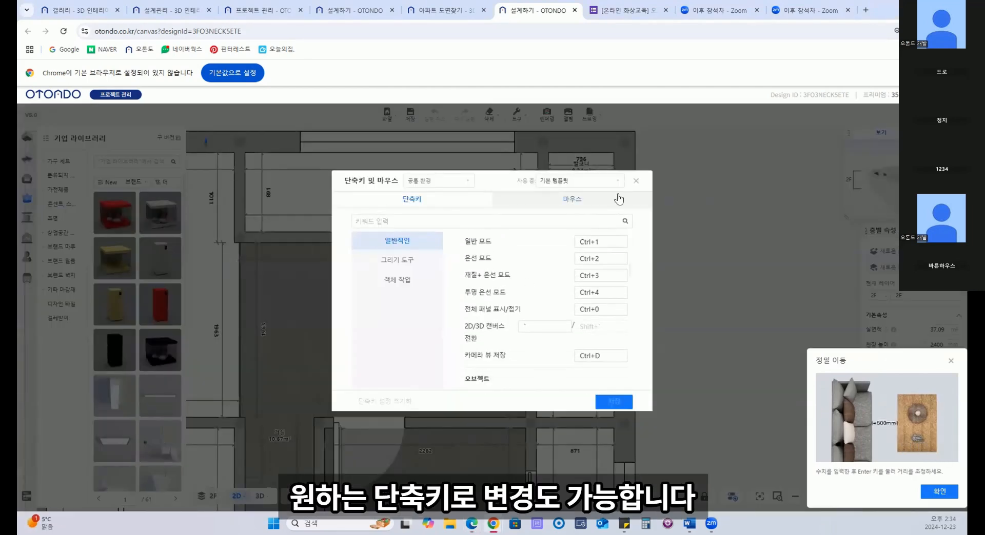
scroll(618, 200, "down", 3)
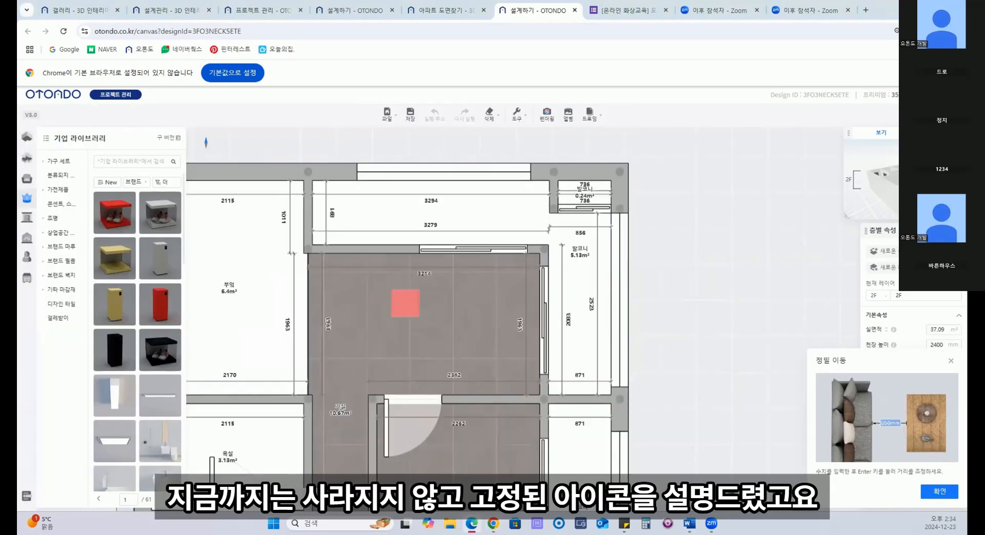
scroll(513, 338, "up", 2)
scroll(508, 354, "down", 4)
left_click_drag(389, 381, 459, 318)
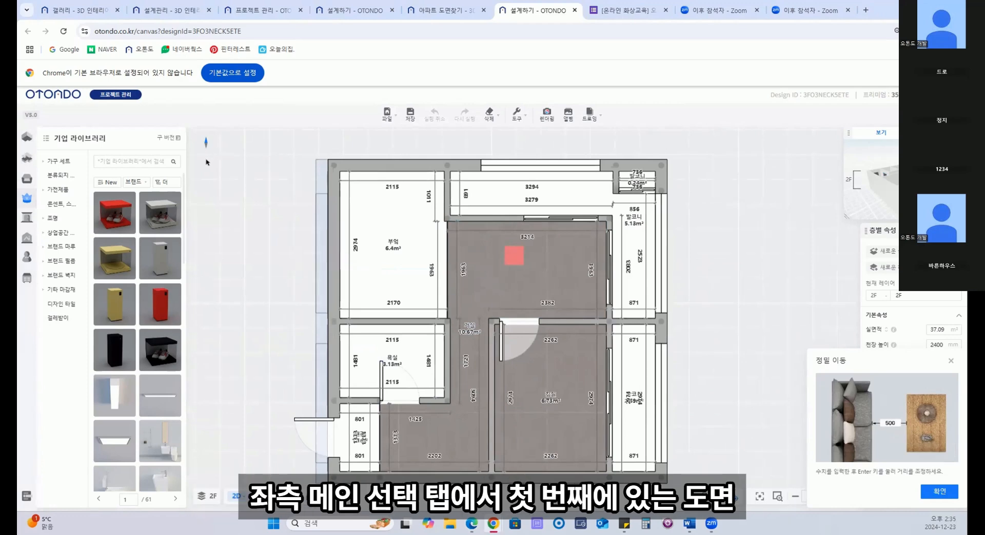
Show the 도면 tools and split off a floor-only (바닥만) rectangle about 1055 by 675 mm in the 거실
left_click(26, 138)
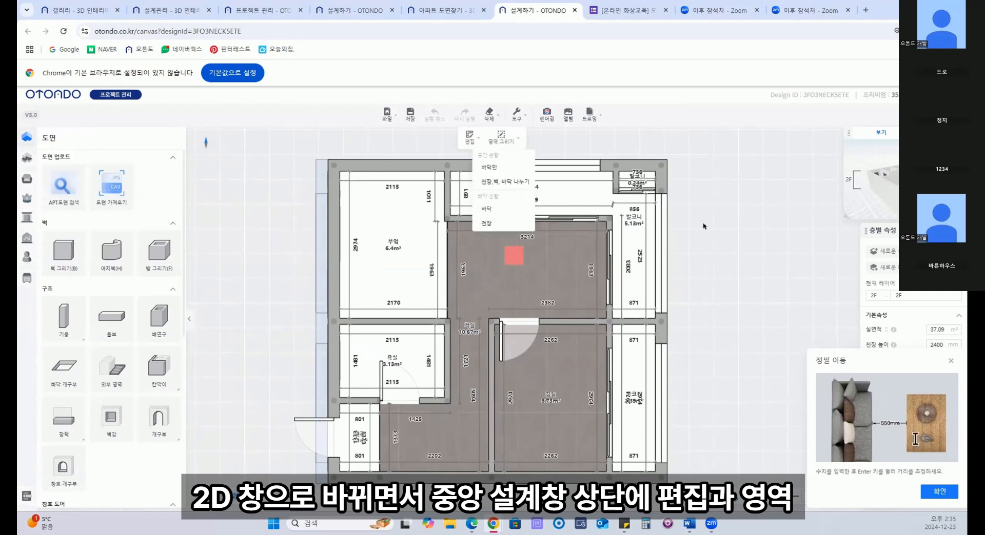
mouse_move(500, 136)
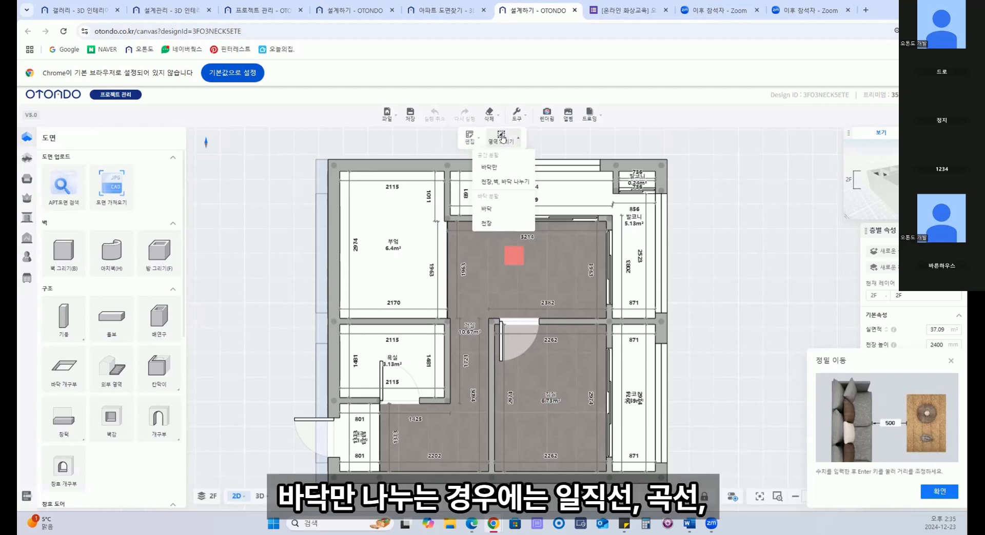
left_click(489, 167)
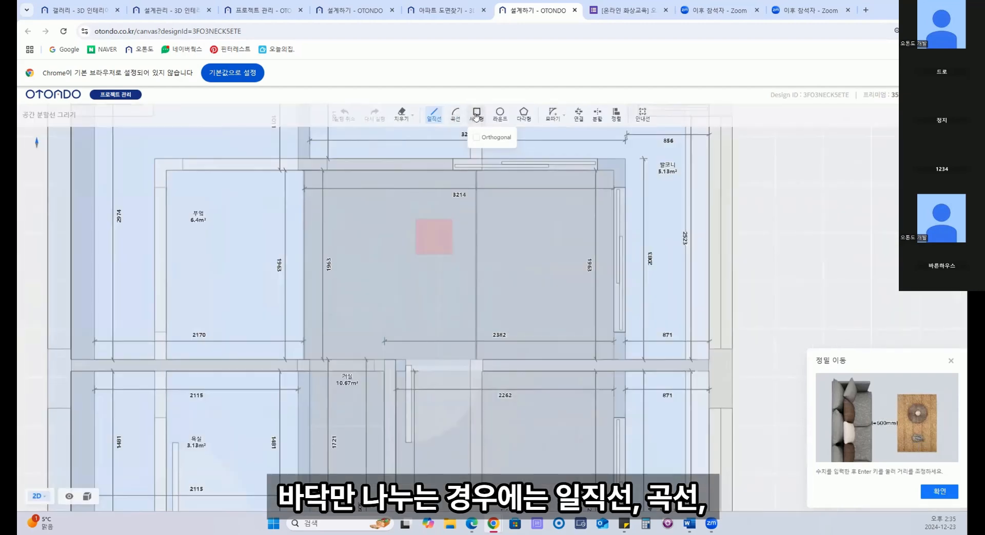
left_click(476, 113)
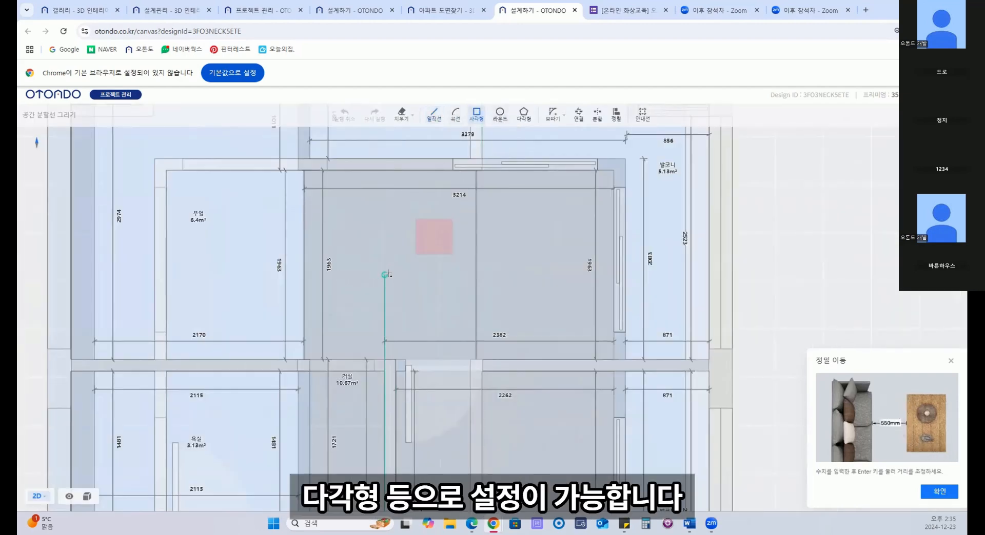
left_click_drag(366, 271, 467, 334)
left_click(467, 334)
scroll(414, 324, "up", 2)
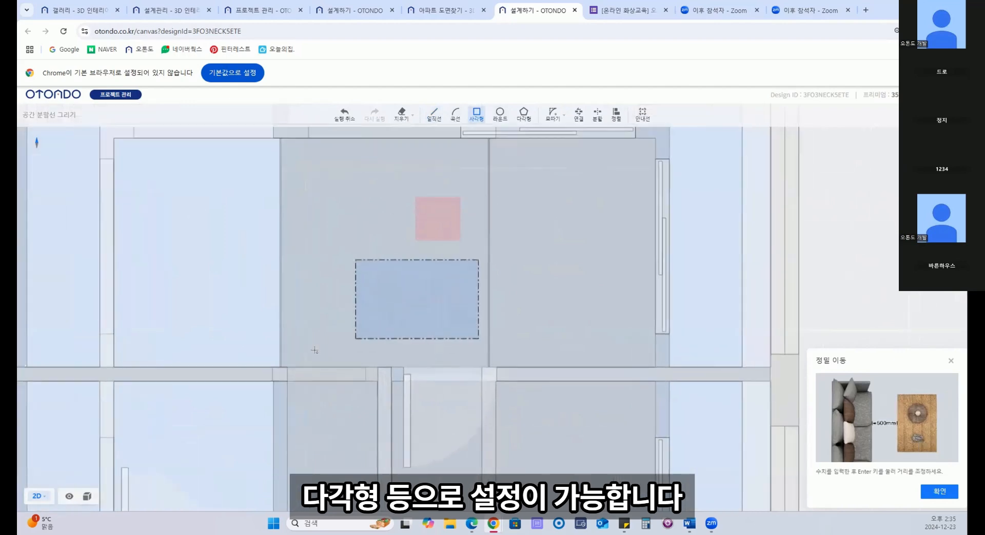
left_click(947, 115)
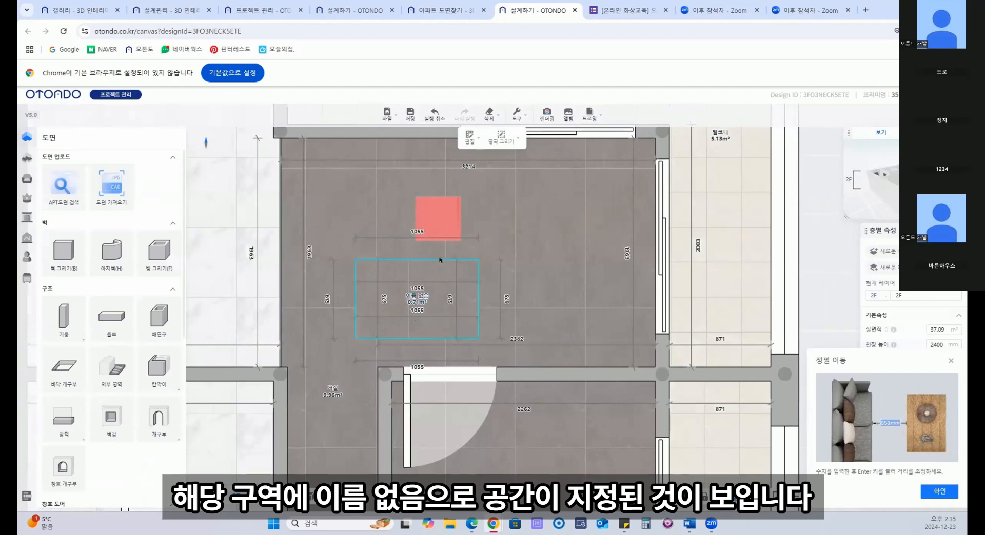
Using 천장,벽,바닥 나누기, outline a second 거실 area about 975 by 675 mm with straight lines beside the first rectangle
left_click(489, 125)
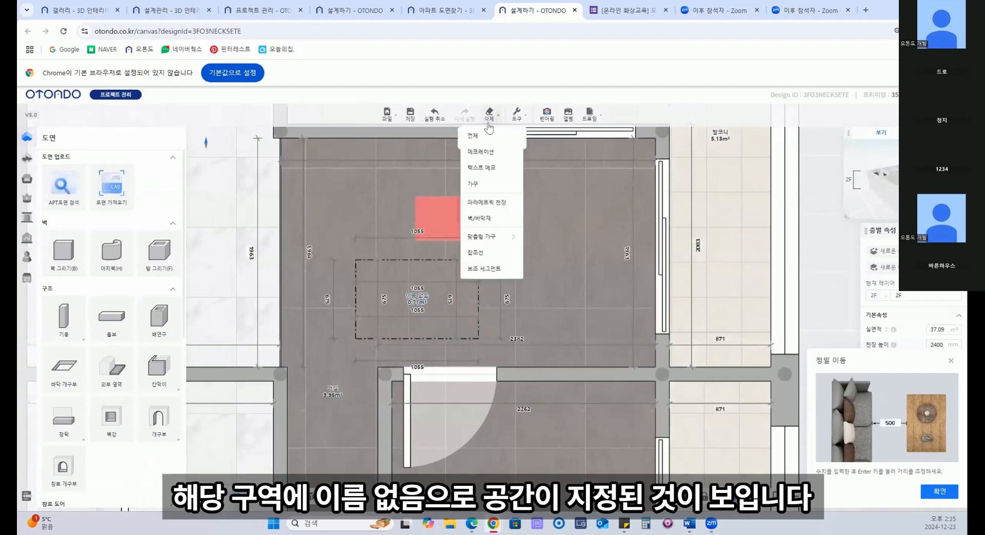
mouse_move(505, 137)
left_click(512, 183)
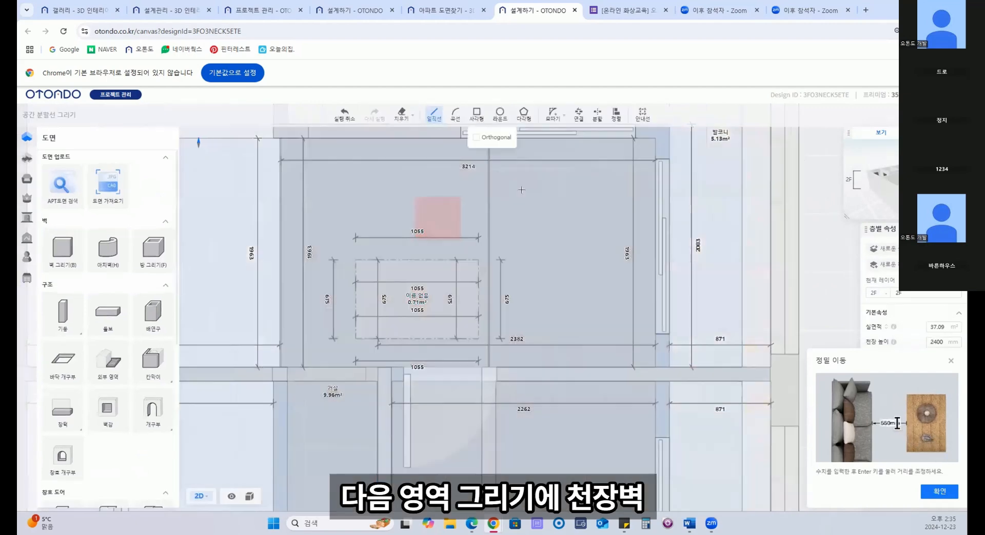
left_click(521, 260)
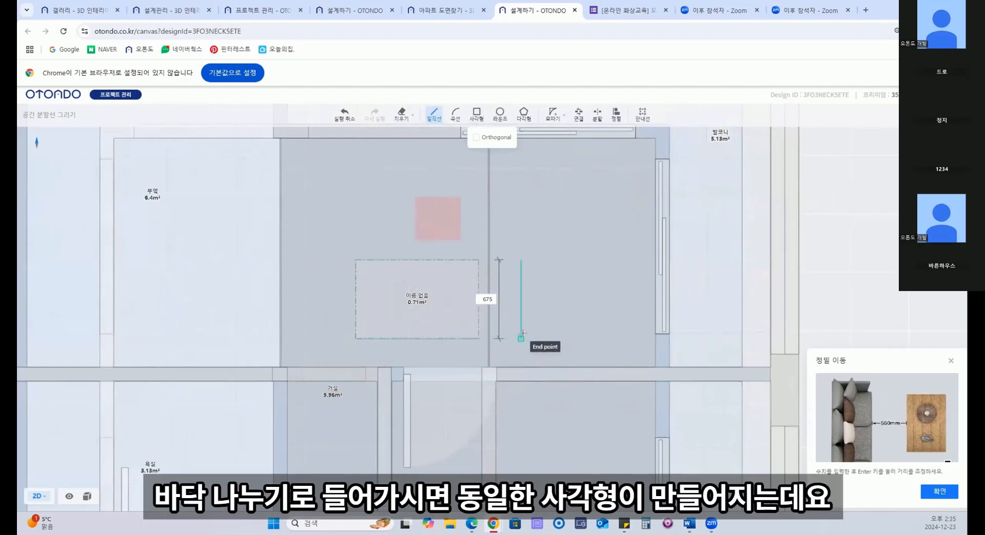
left_click(521, 337)
left_click(634, 338)
left_click(634, 260)
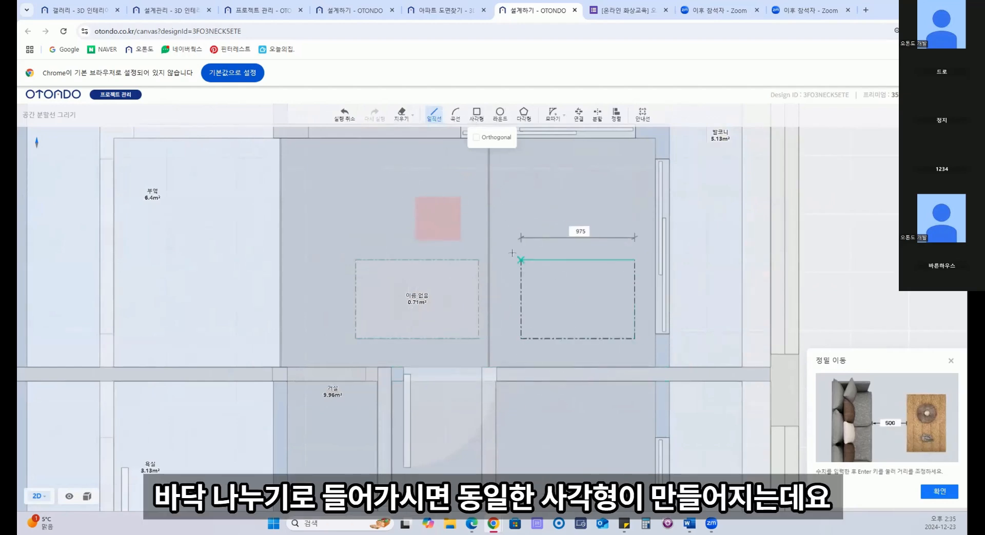
left_click(521, 260)
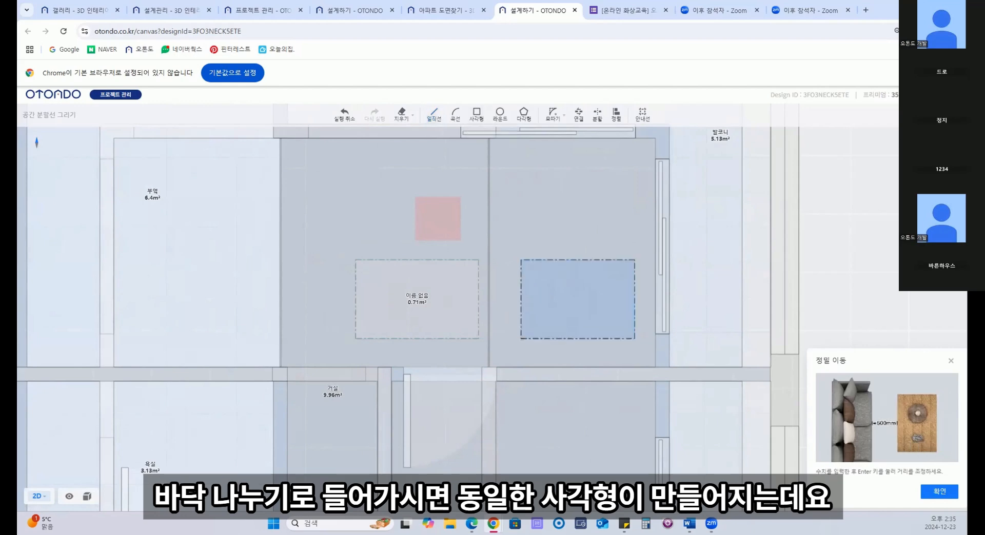
key("Escape")
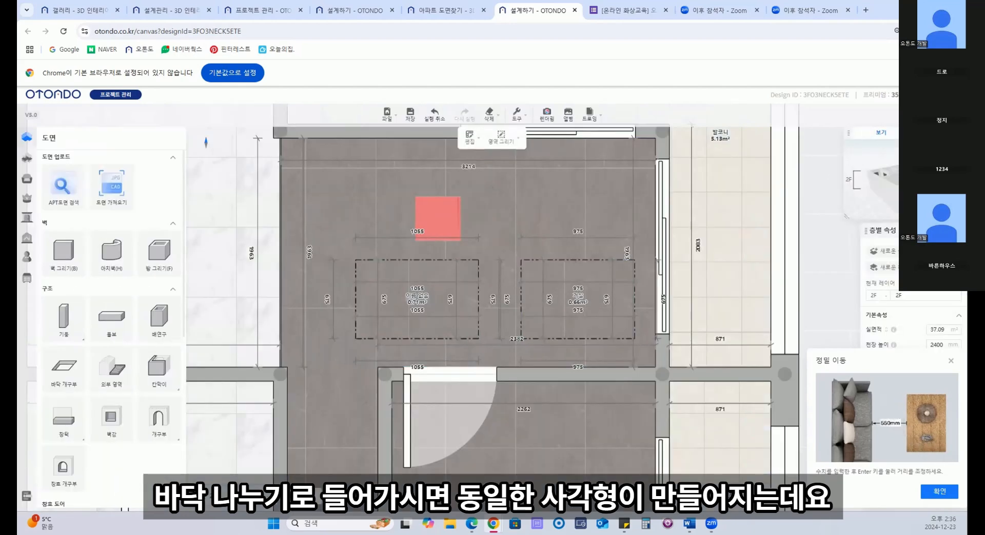
Switch to the 3D view and inspect the 거실's floor and ceiling around the divided areas
left_click(871, 179)
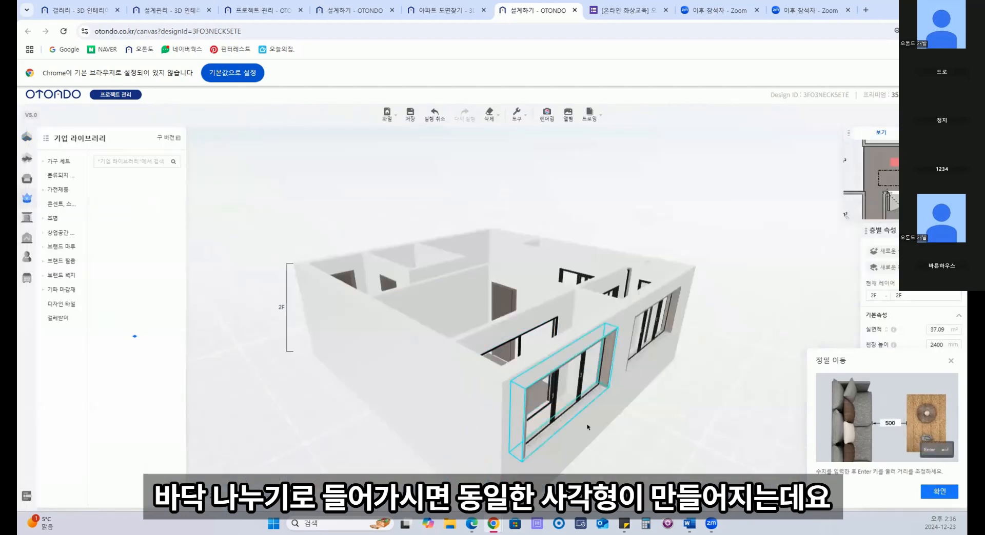
left_click_drag(587, 427, 583, 306)
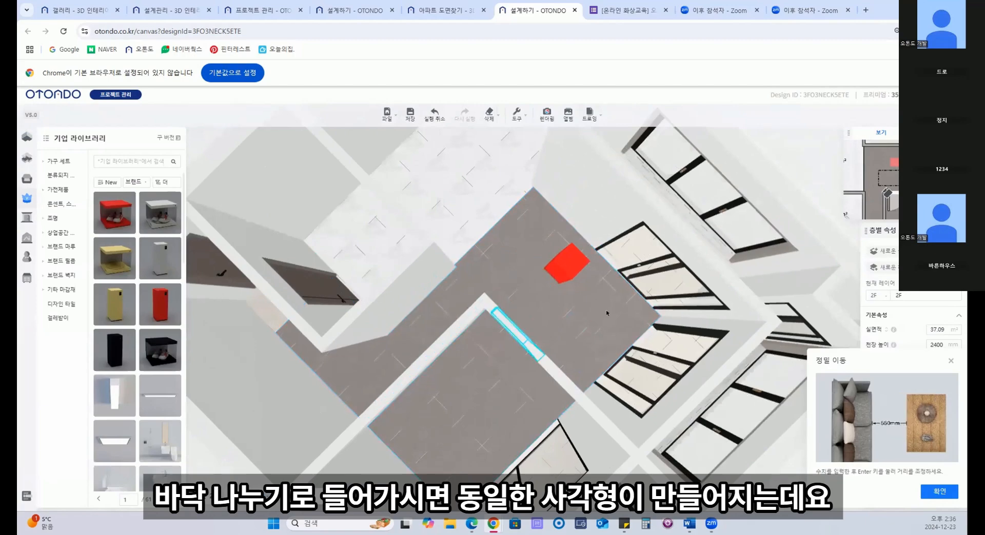
scroll(606, 315, "up", 4)
left_click(420, 321)
left_click_drag(451, 388, 394, 155)
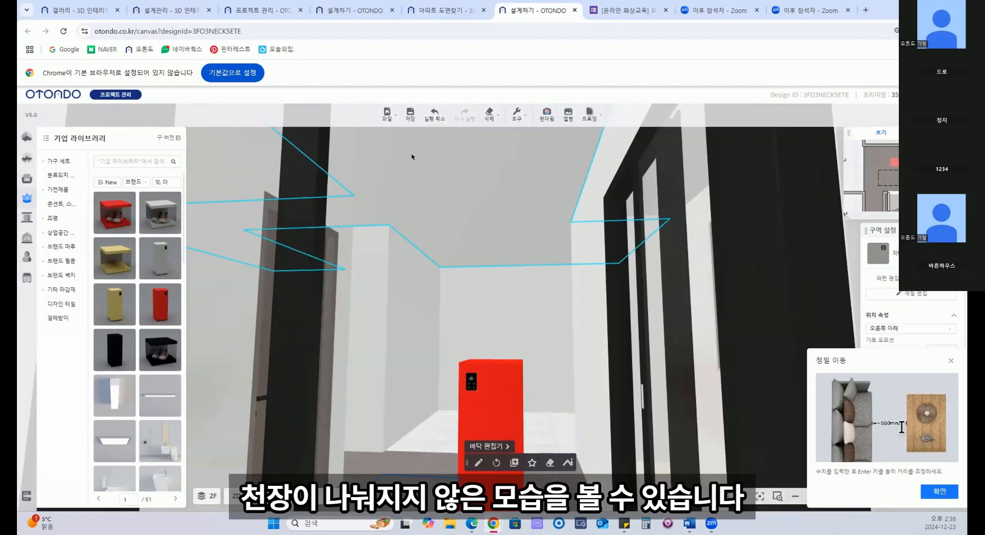
left_click_drag(451, 183, 577, 365)
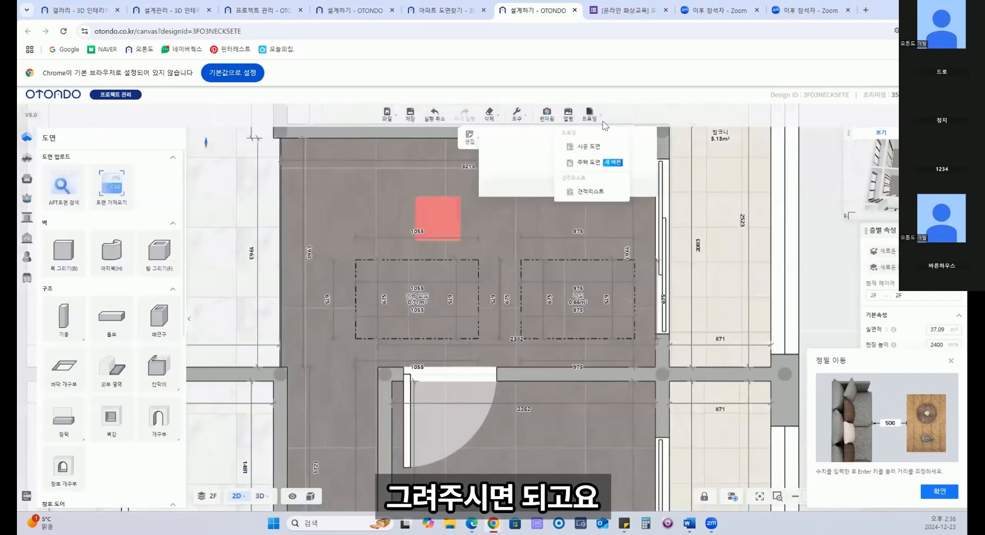
Reopen the area division drawing and place vertical and horizontal 안내선 guides beside the two 거실 rectangles
left_click(505, 169)
left_click(642, 115)
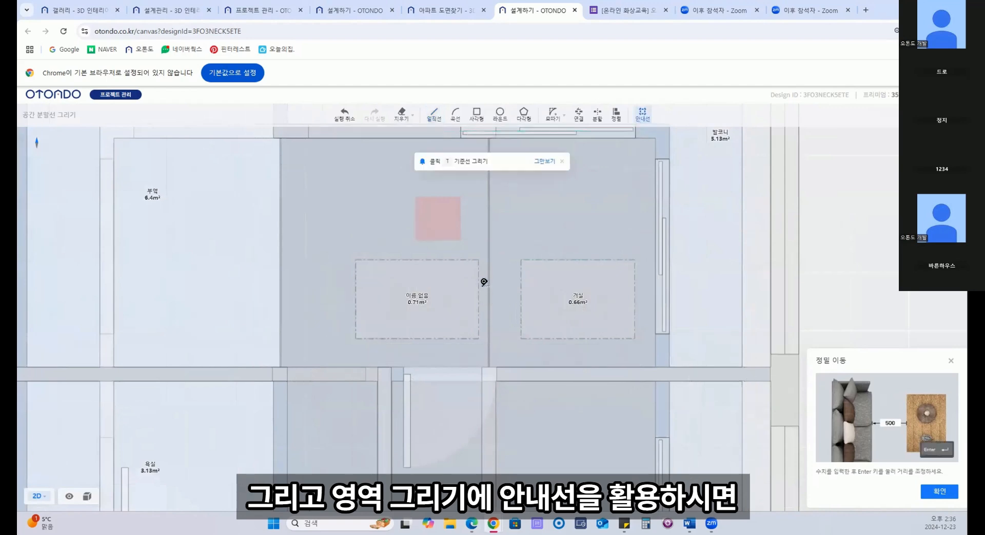
left_click(354, 347)
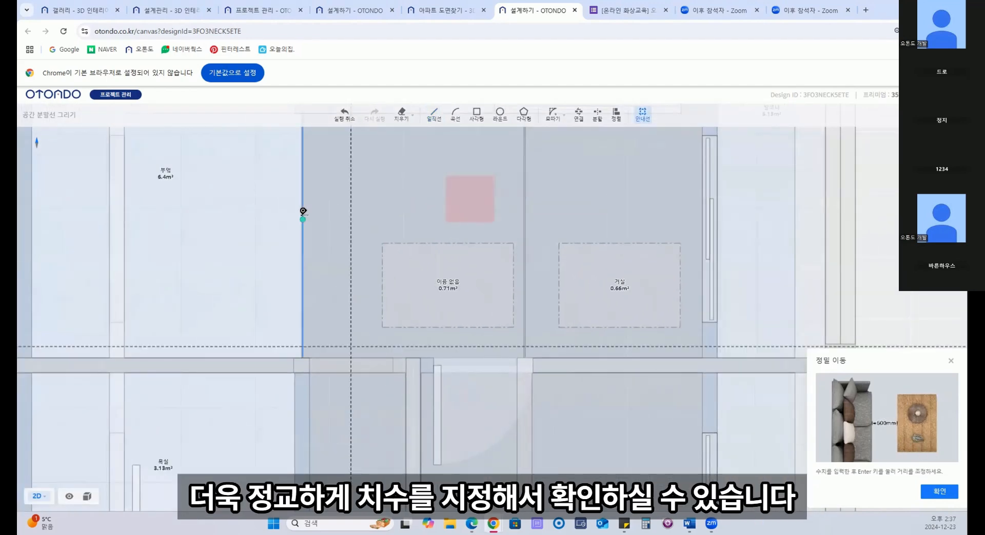
scroll(448, 253, "down", 3)
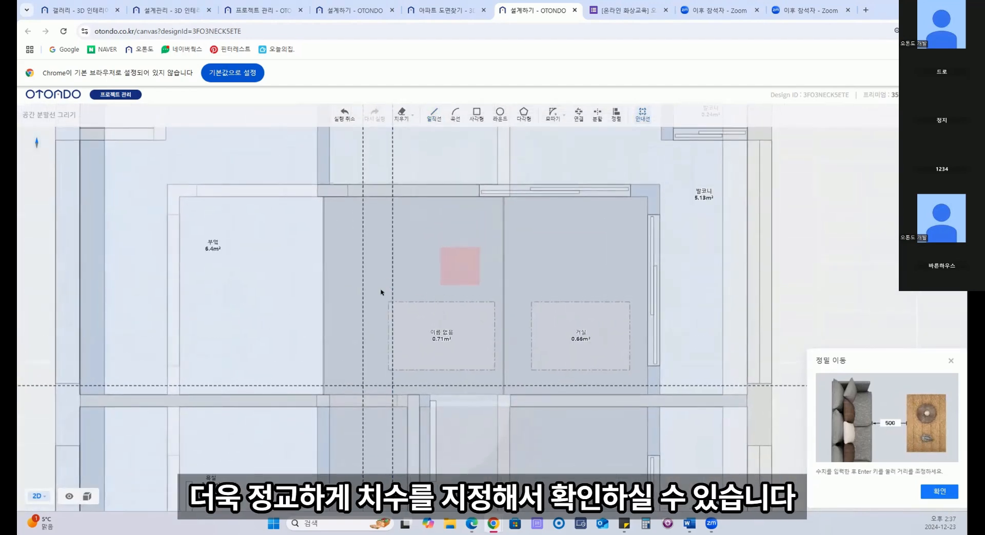
scroll(380, 293, "up", 2)
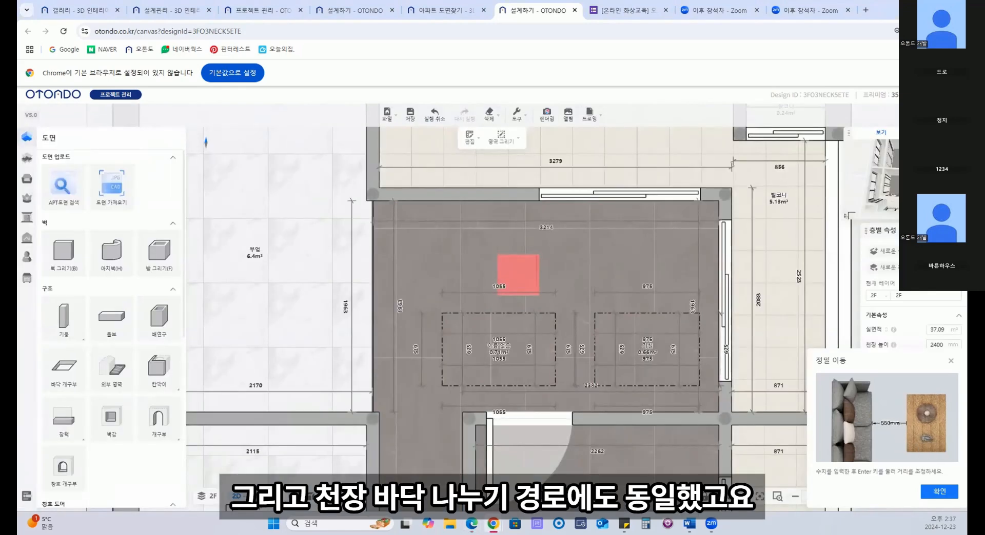
Set the upper wall of the large separate room to a length of 300 mm
scroll(510, 290, "down", 3)
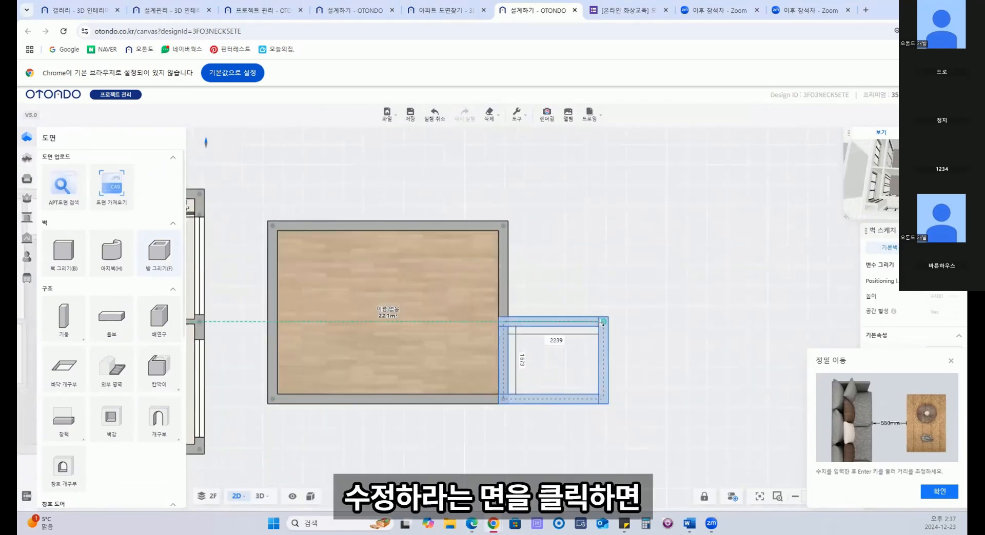
left_click(457, 218)
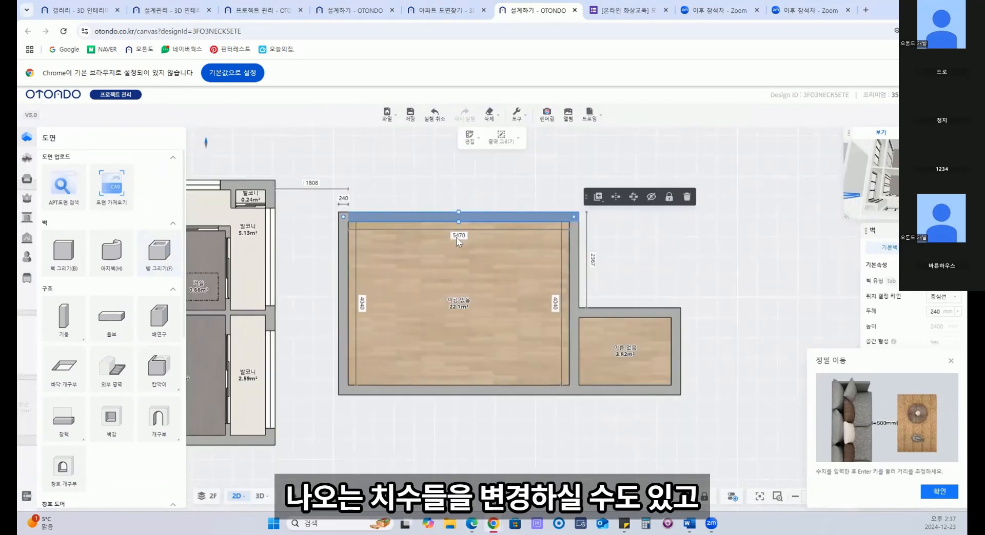
left_click(458, 235)
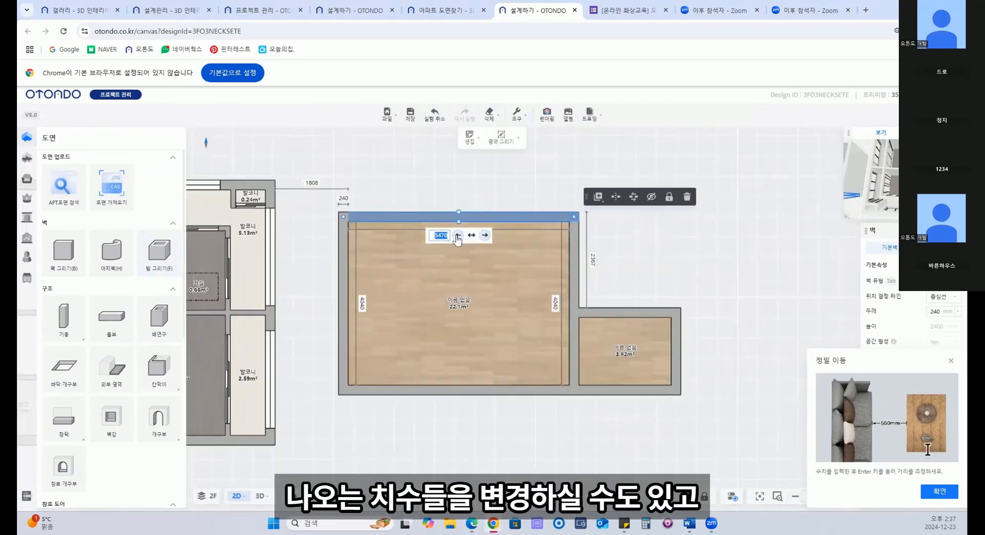
type("300")
key("Return")
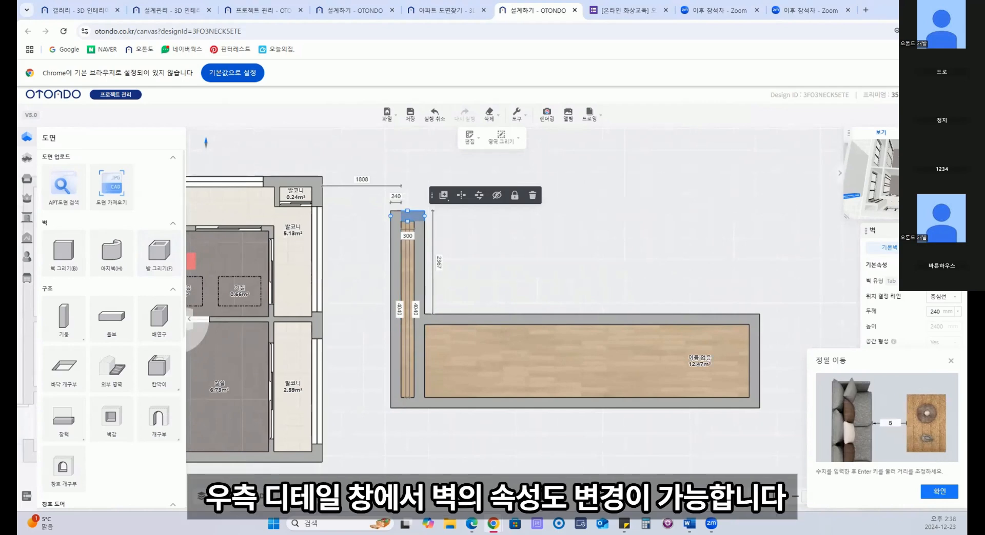
Return to the apartment plan and select the 부엌's upper and left outer walls together
scroll(529, 283, "down", 3)
left_click_drag(529, 283, 735, 303)
scroll(396, 272, "up", 4)
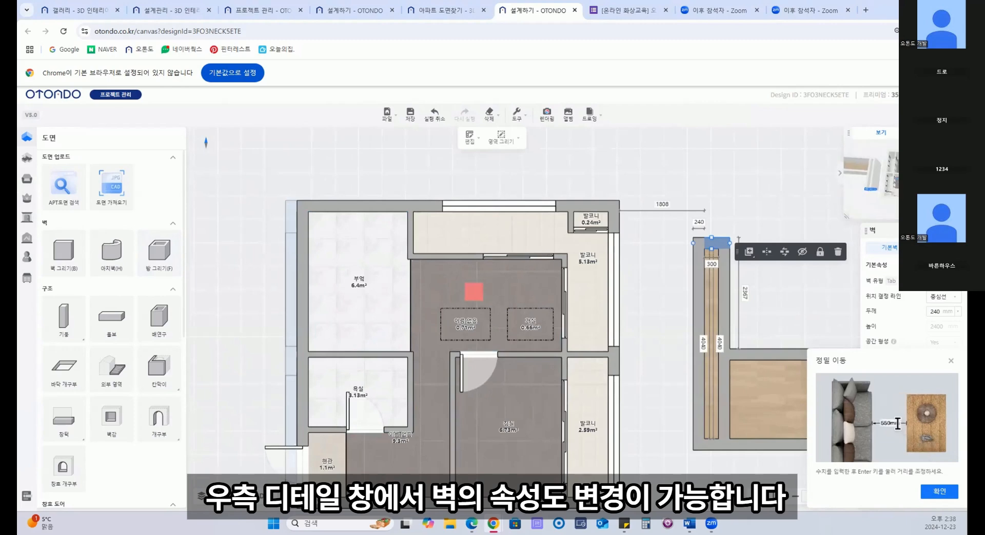
left_click(357, 207)
left_click(304, 245, "ctrl")
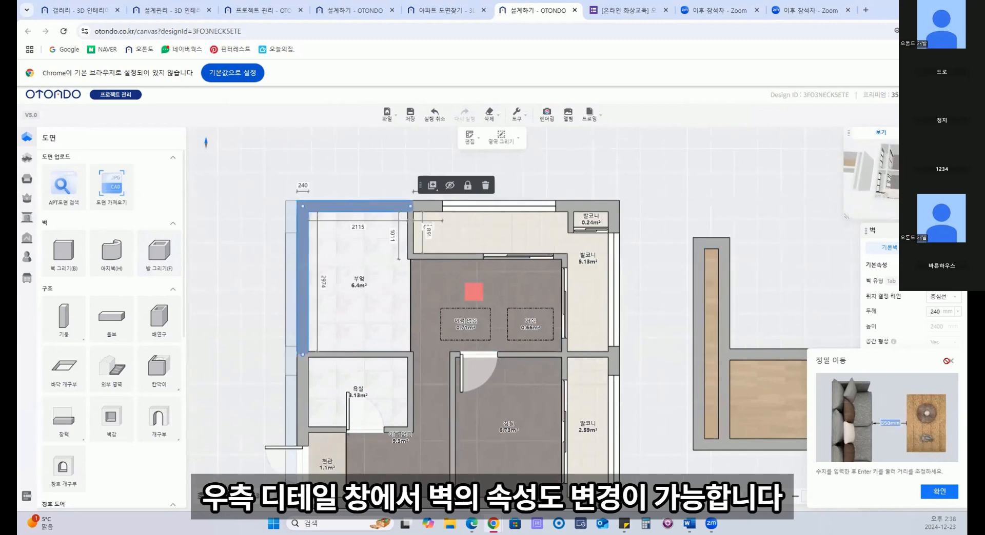
Close the 정밀 이동 hint and enlarge the 3D preview to inspect the selected 부엌 walls
left_click(949, 360)
left_click_drag(846, 217, 733, 344)
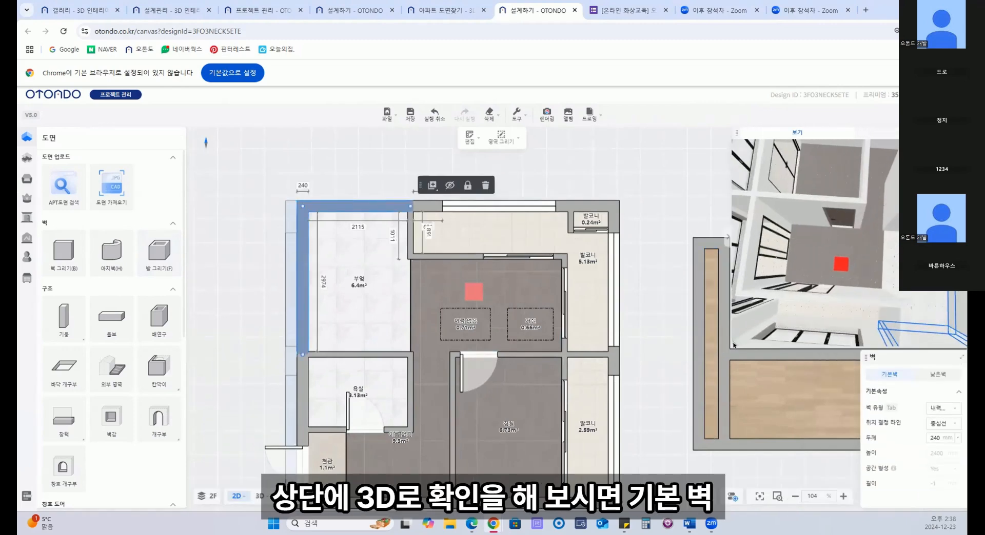
left_click_drag(889, 221, 833, 236)
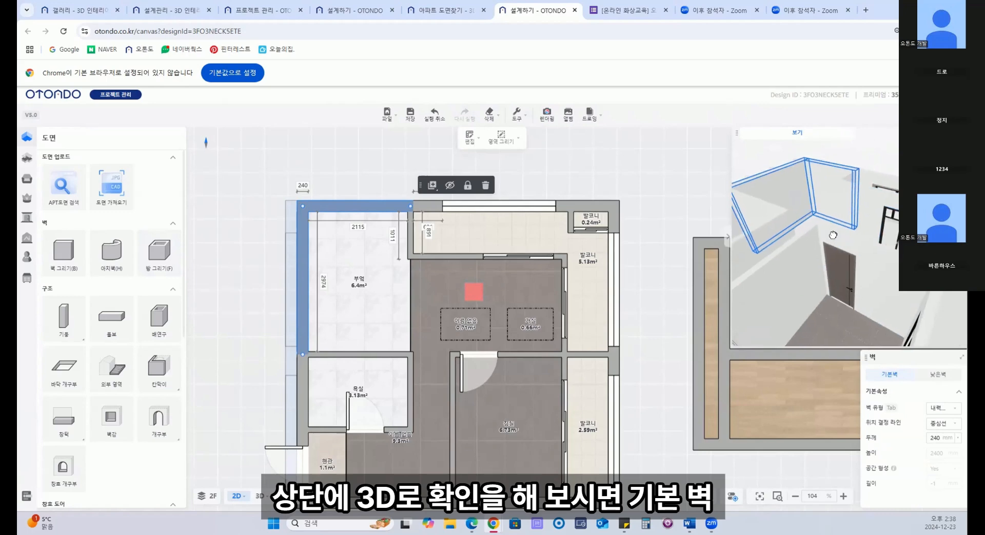
Compare 기본벽 and 낮은벽 for the selected 부엌 walls, shrink the 3D preview, and leave the walls as 낮은벽
left_click(936, 379)
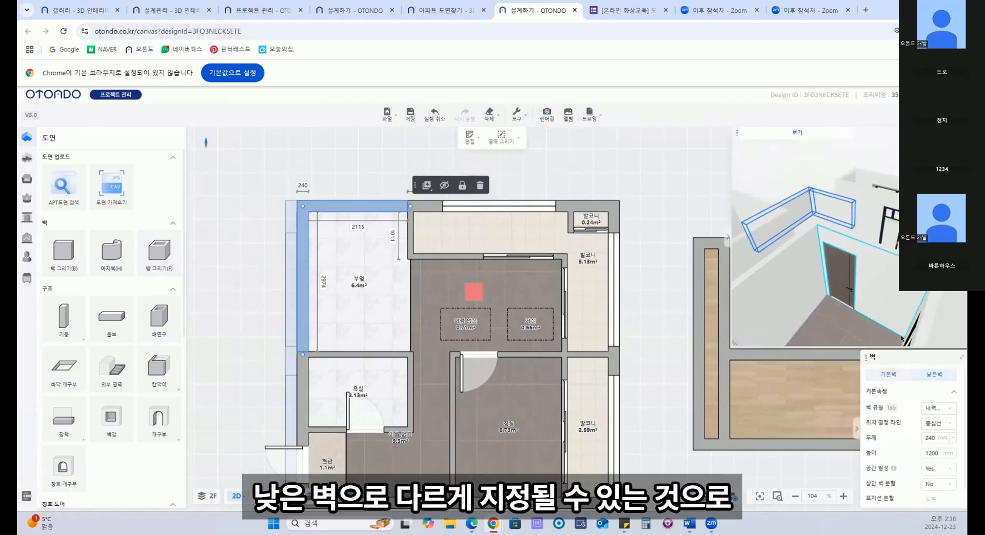
left_click(889, 379)
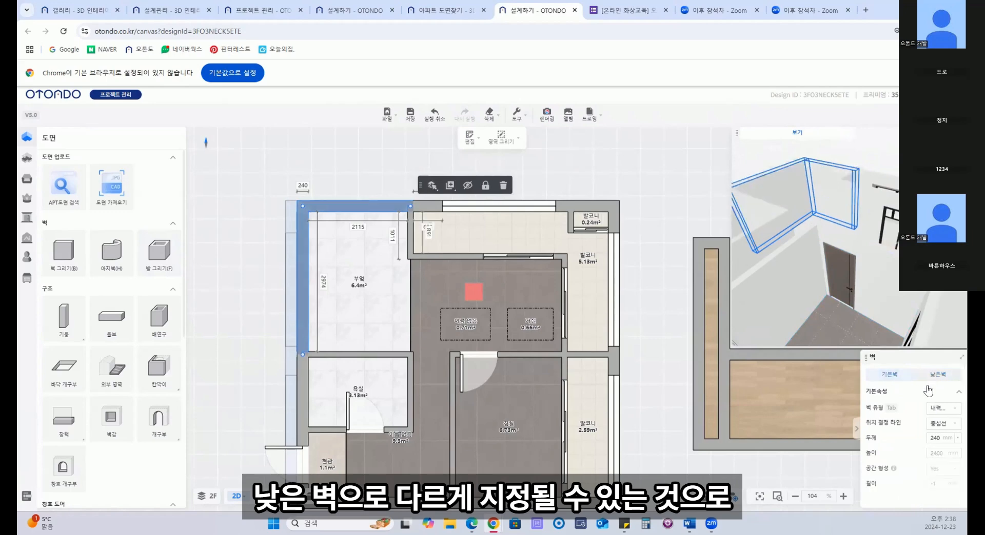
left_click_drag(735, 343, 822, 248)
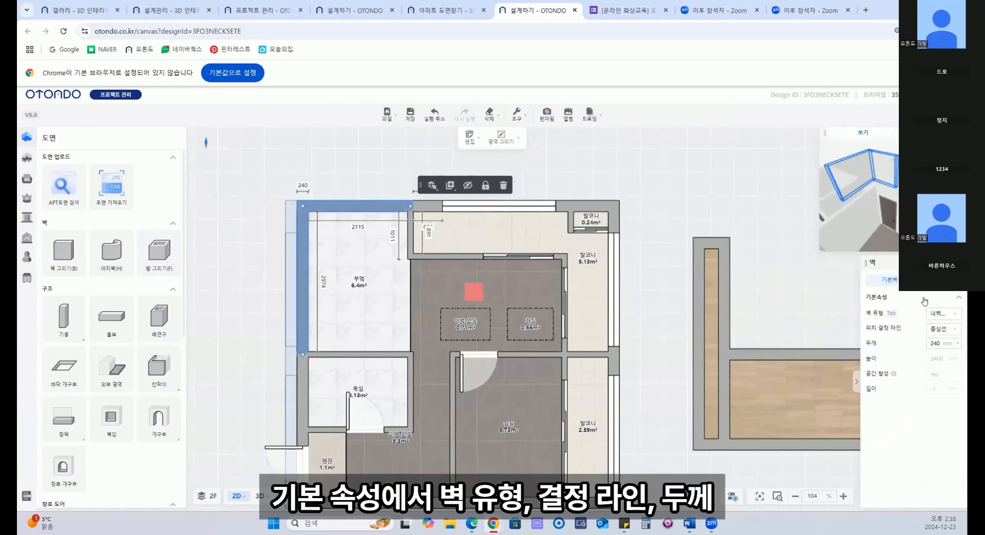
left_click(937, 280)
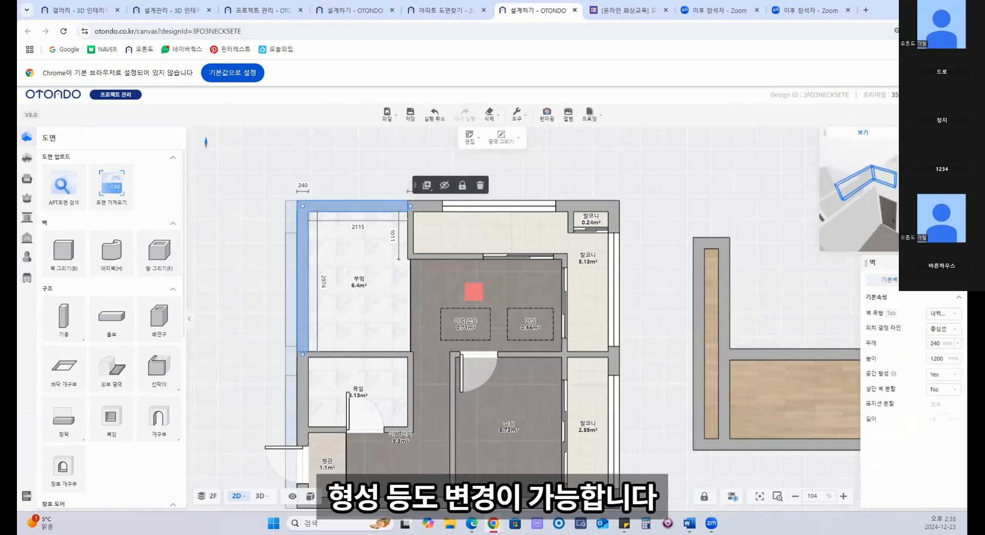
Select only the 부엌's upper wall and split it about 611 mm from the room's inner left corner
left_click(404, 237)
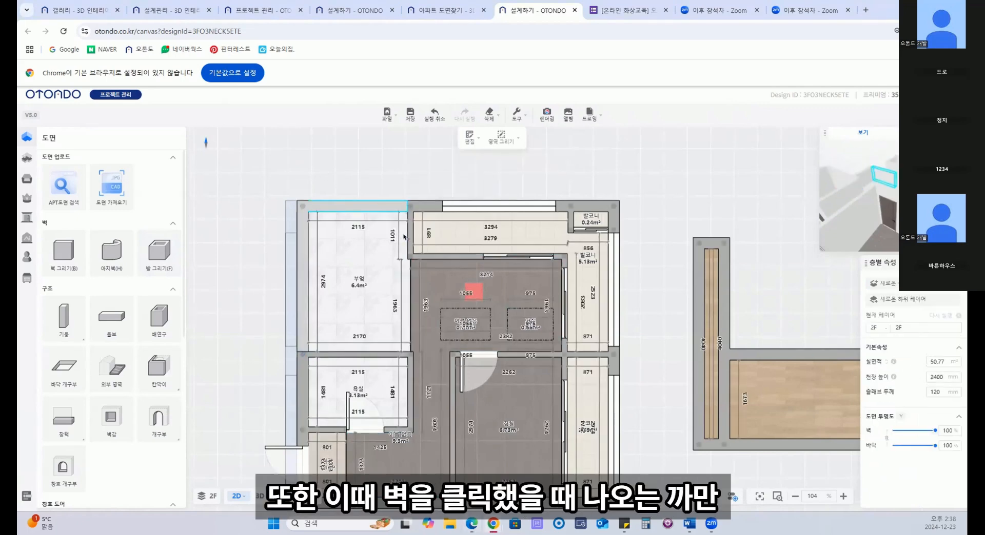
left_click(380, 206)
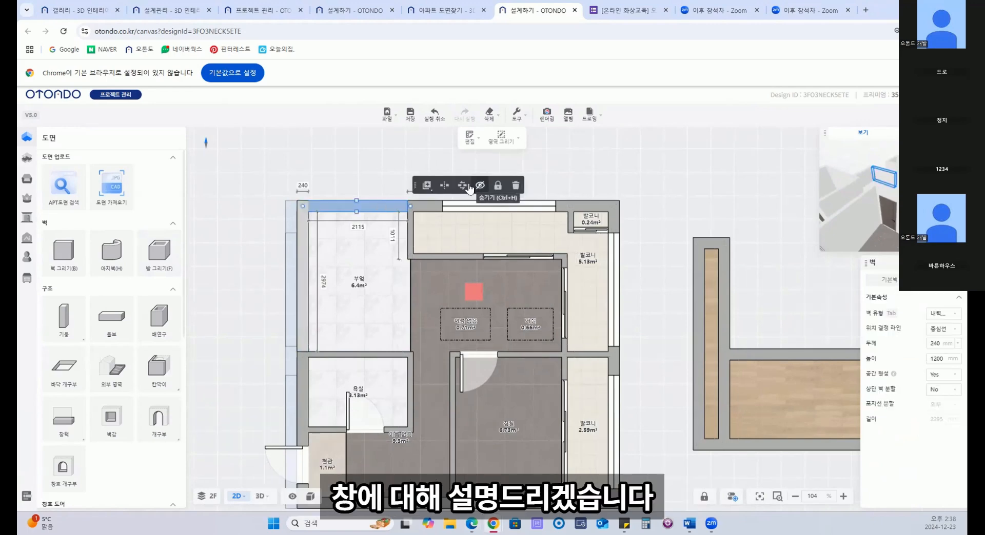
left_click(425, 186)
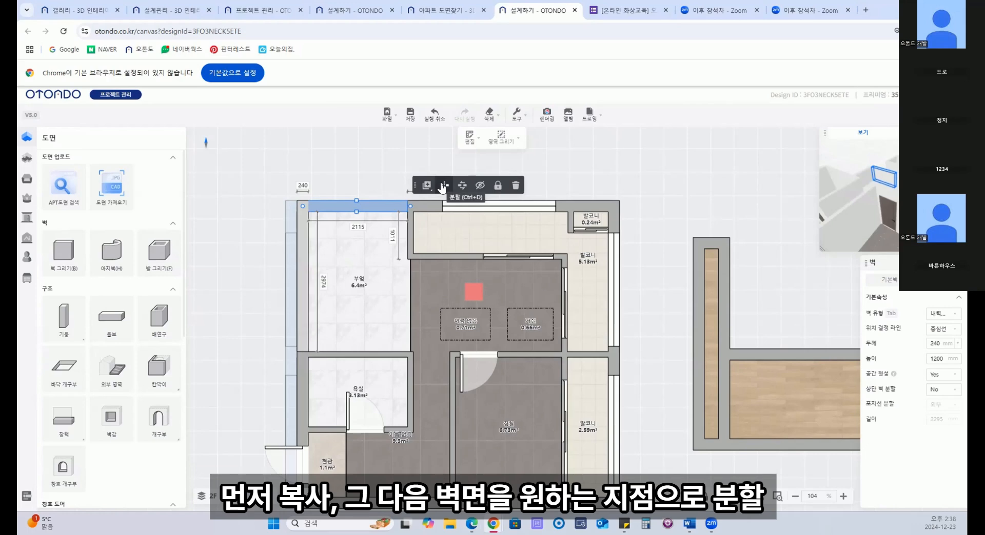
left_click(442, 189)
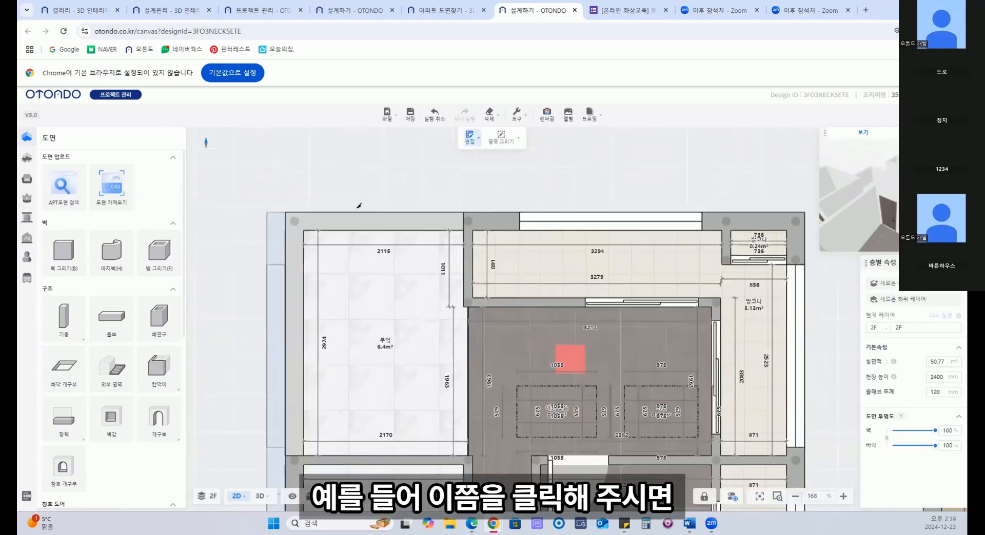
left_click(351, 222)
scroll(365, 258, "down", 2)
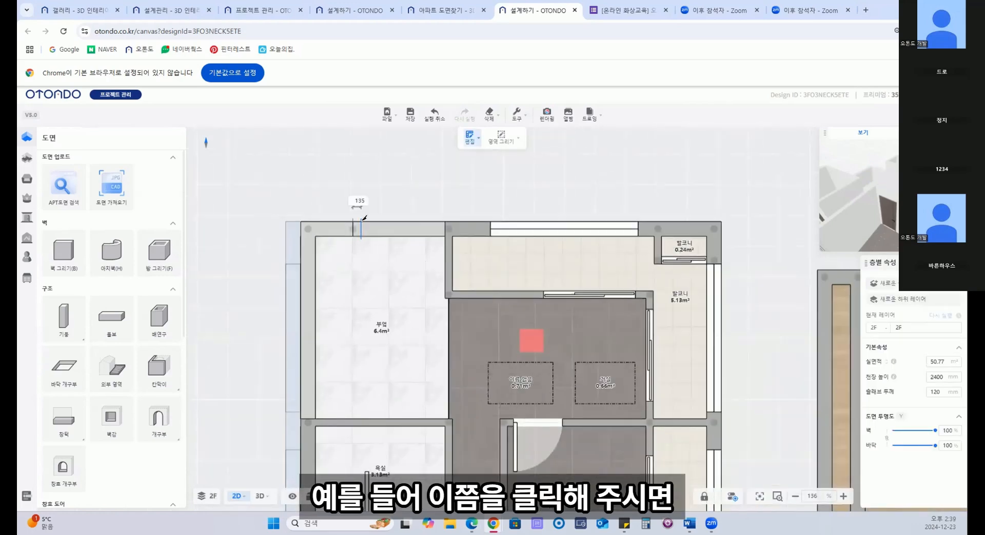
Join the two split segments of the 부엌's upper wall back into one wall
left_click(380, 230)
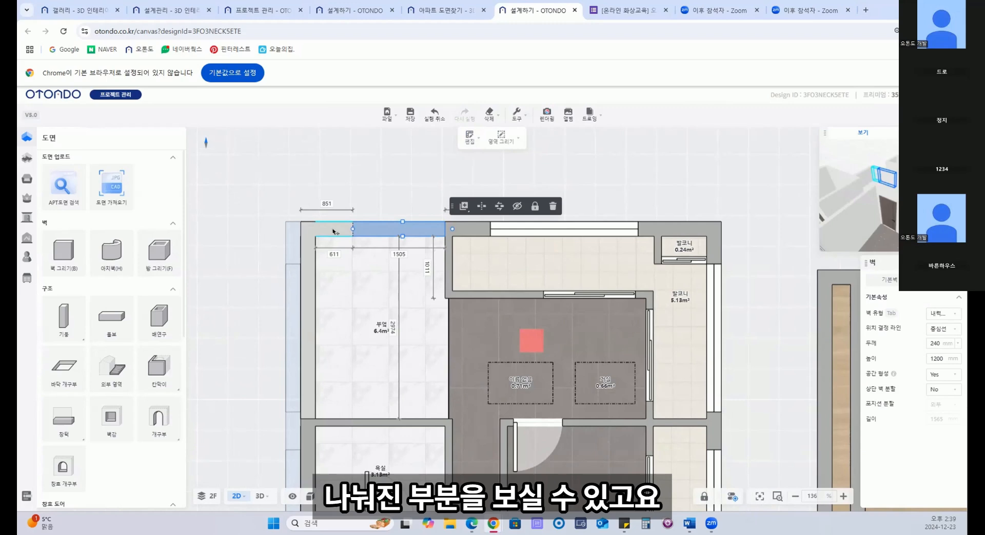
left_click(499, 206)
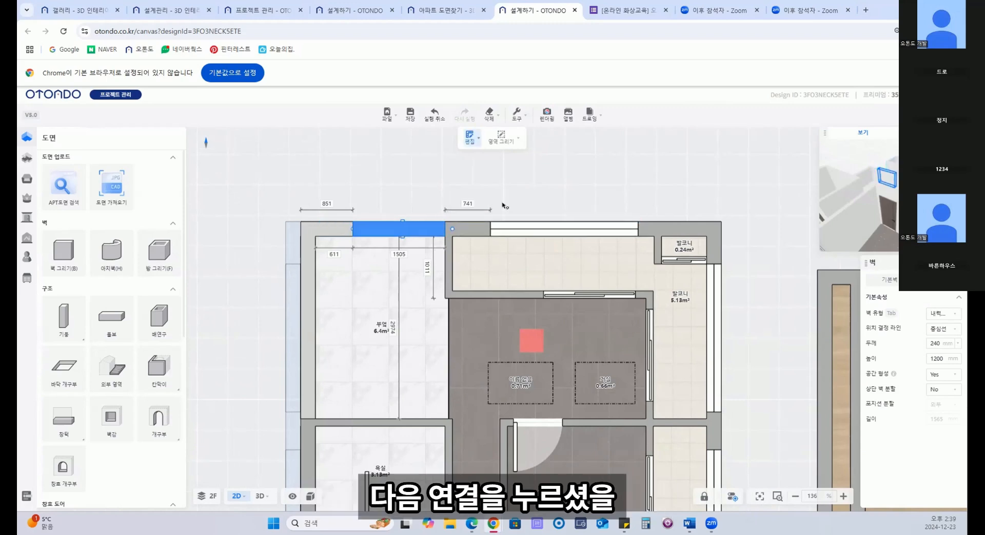
left_click(331, 229)
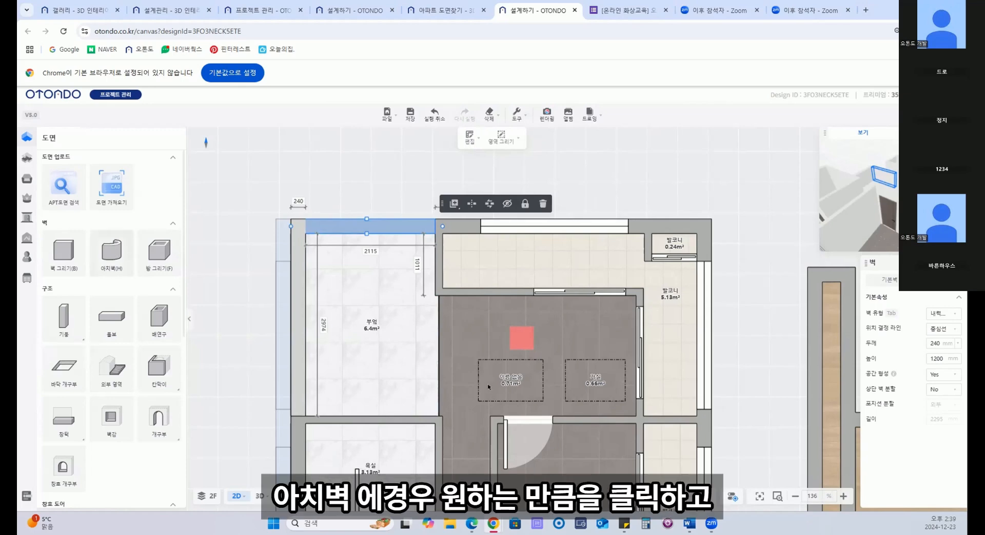
Draw a semicircular 아치벽 with a radius of about 1300 mm outward from the 부엌's upper wall
scroll(487, 387, "down", 3)
middle_click_drag(488, 387, 419, 482)
left_click(282, 364)
left_click(398, 364)
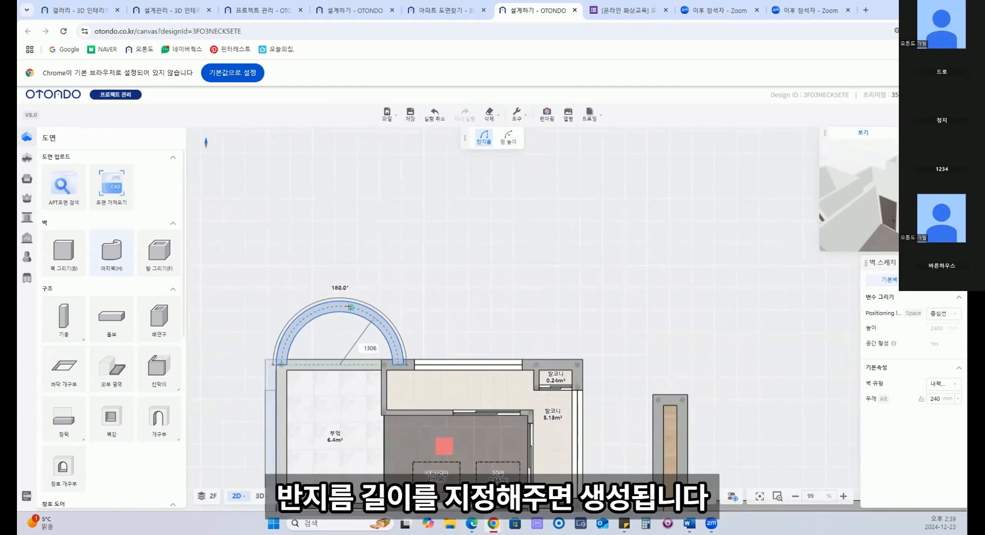
left_click(348, 307)
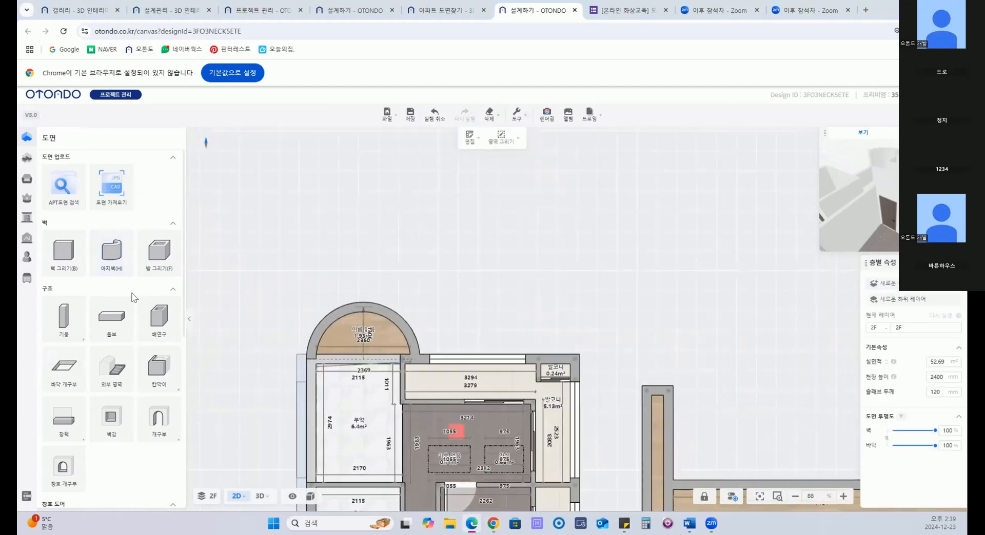
Place a 650 × 650 mm 기둥 inside the 부엌, above the room's centre
mouse_move(74, 338)
left_click(68, 317)
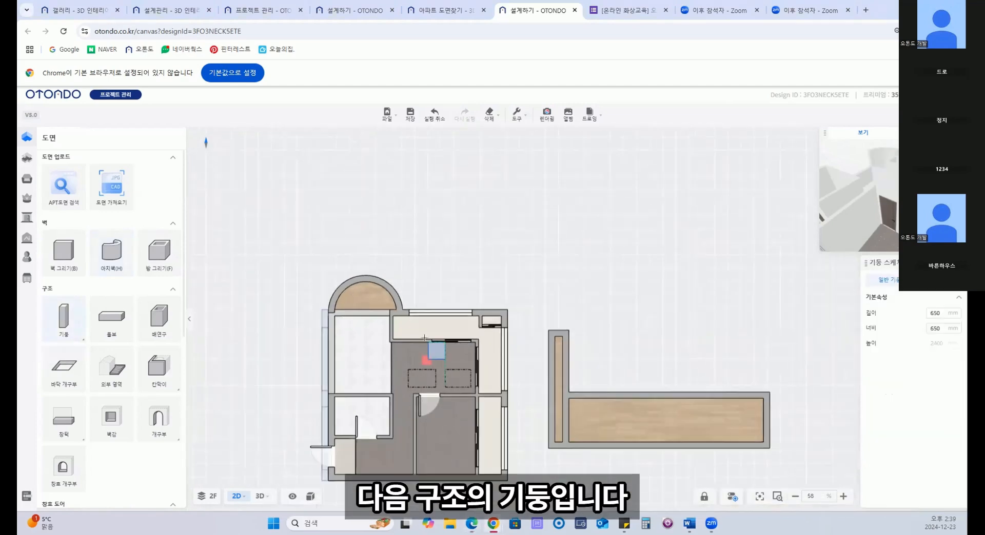
scroll(393, 334, "up", 3)
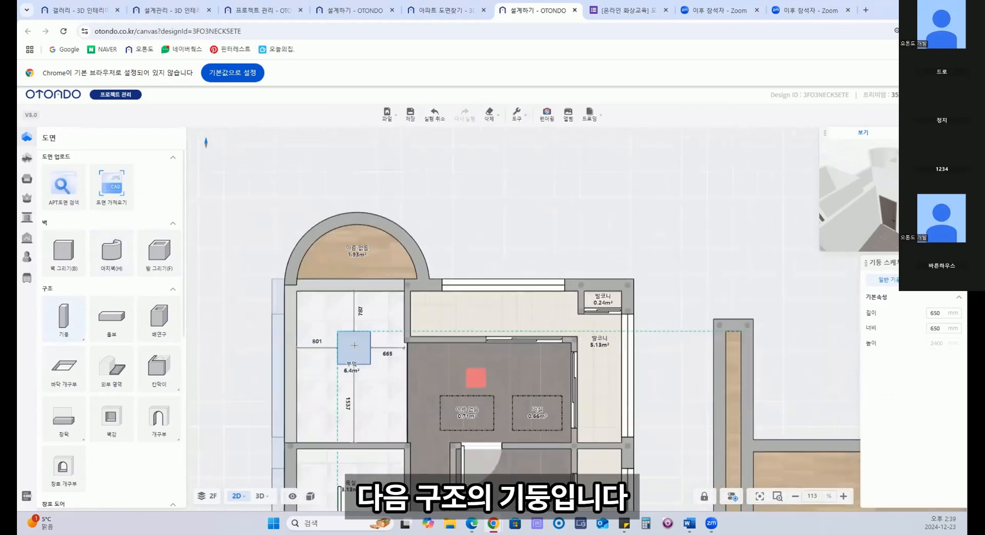
left_click(354, 345)
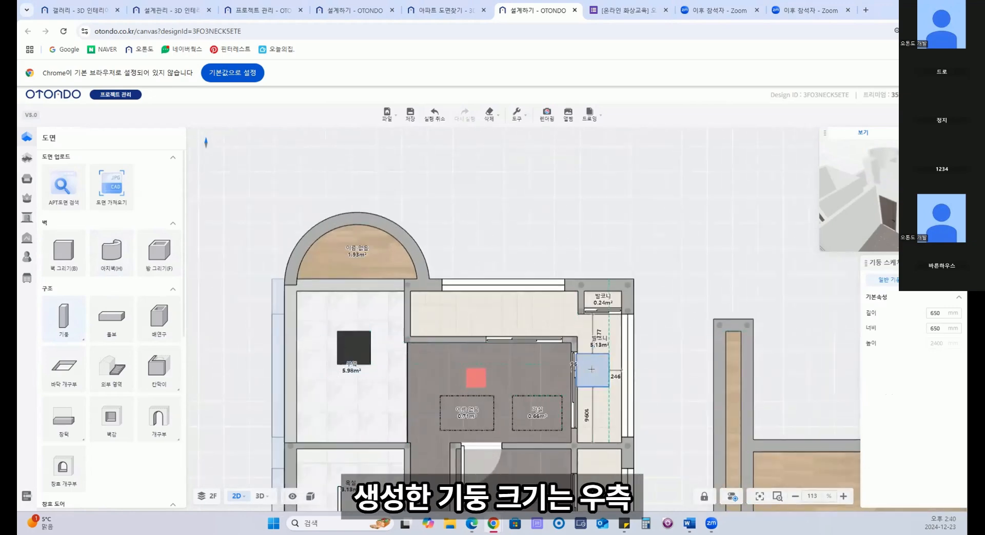
key("Escape")
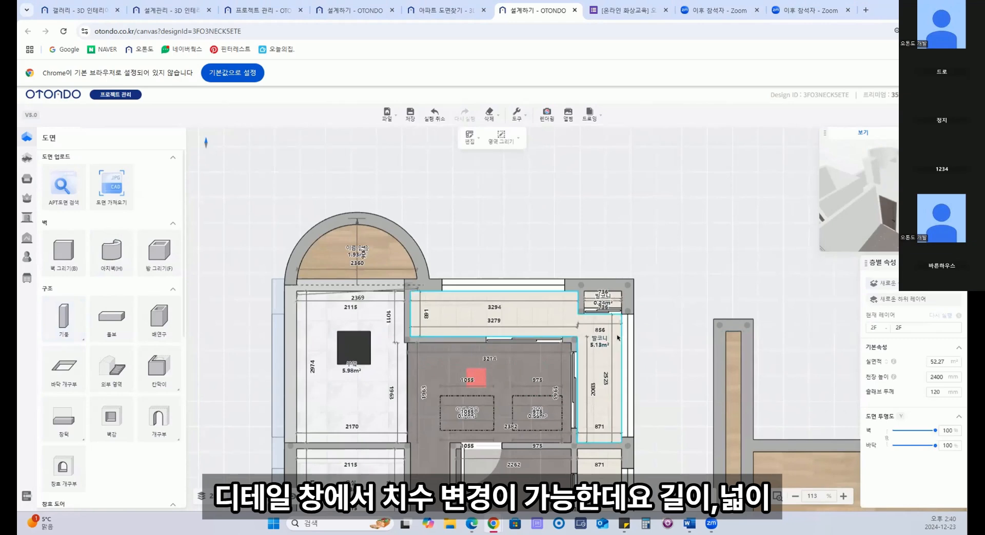
Set the 부엌 column's length to 300 mm and change it to the low column type with a 2000 mm height
left_click(353, 347)
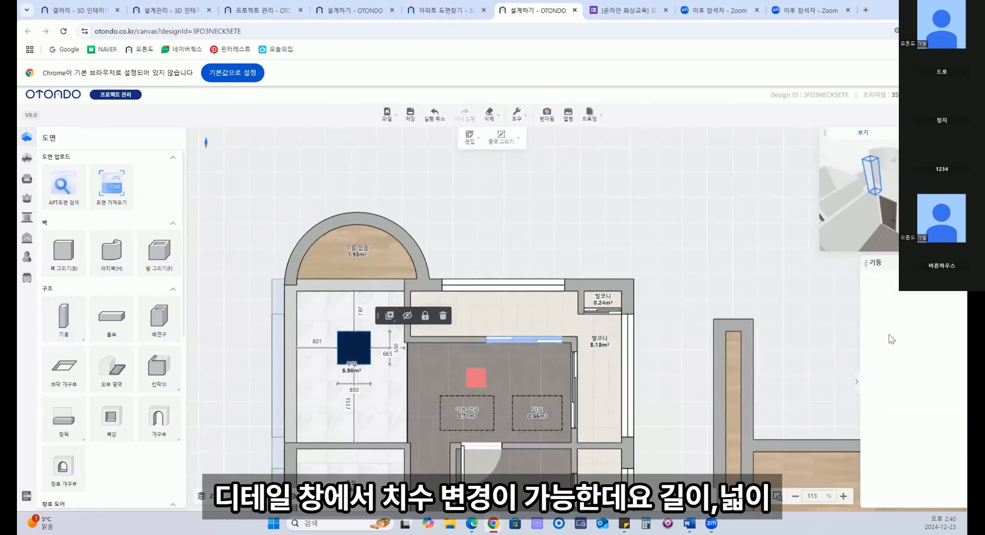
double_click(937, 311)
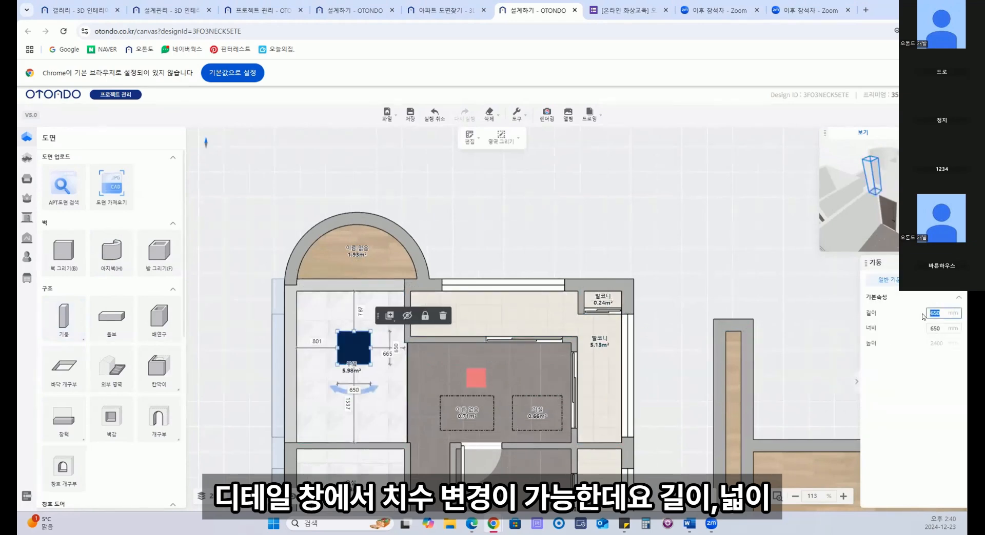
type("300")
key("Return")
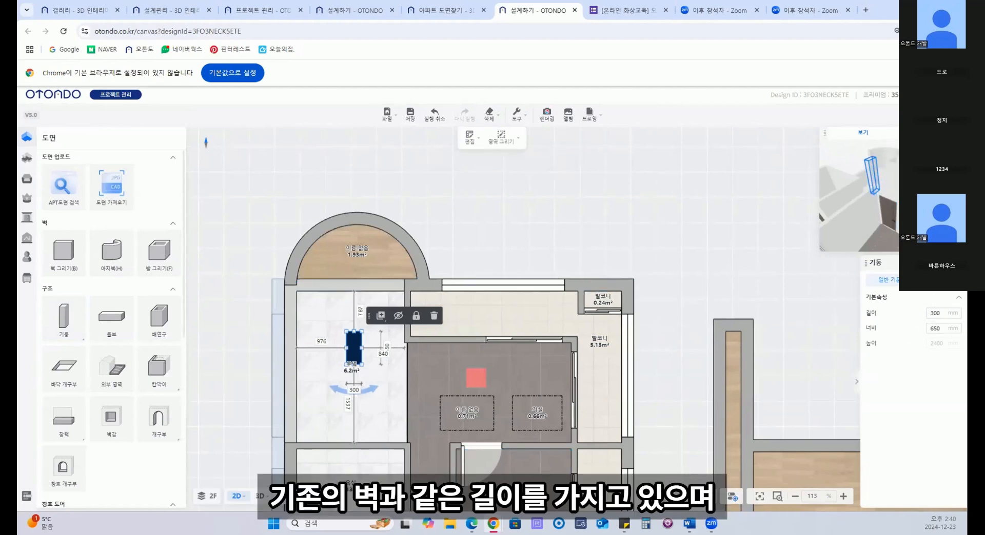
left_click(937, 280)
double_click(939, 342)
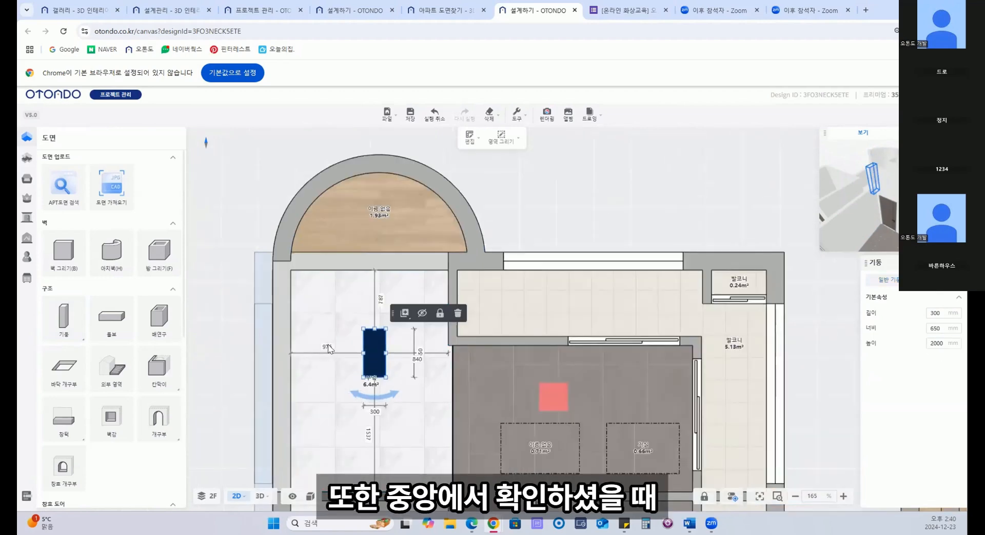
Move the column by setting its distance from the 부엌's left wall to 3000 mm, and rotate it to a diagonal angle
left_click(327, 347)
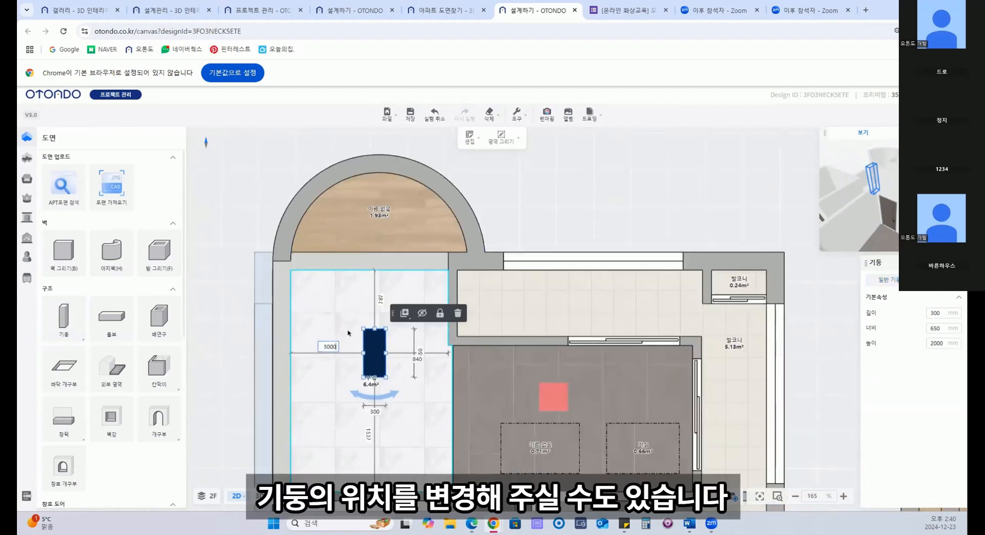
key("Return")
left_click_drag(508, 393, 492, 332)
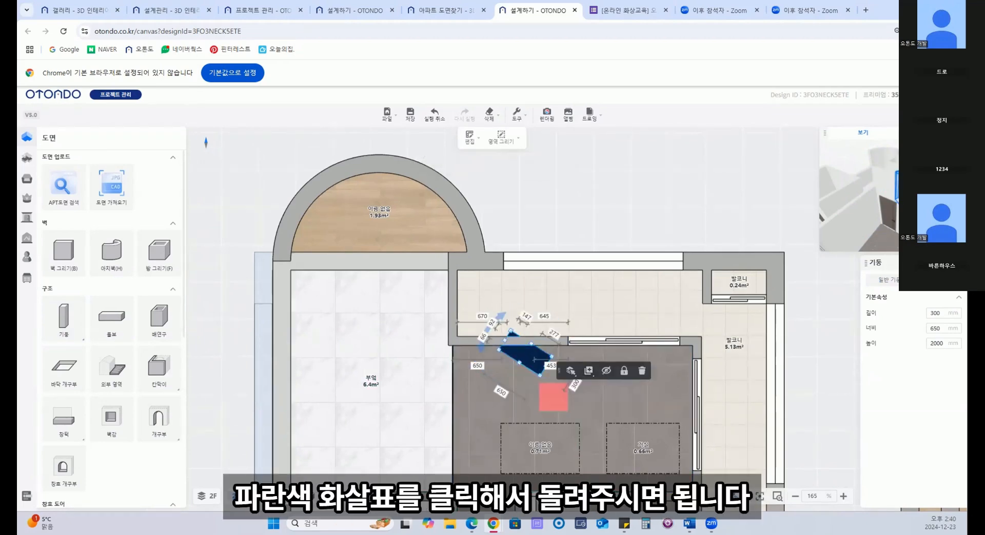
Place a 개구부 in the 부엌's left outer wall and stretch its width to about 1796 mm
mouse_move(147, 380)
left_click(159, 418)
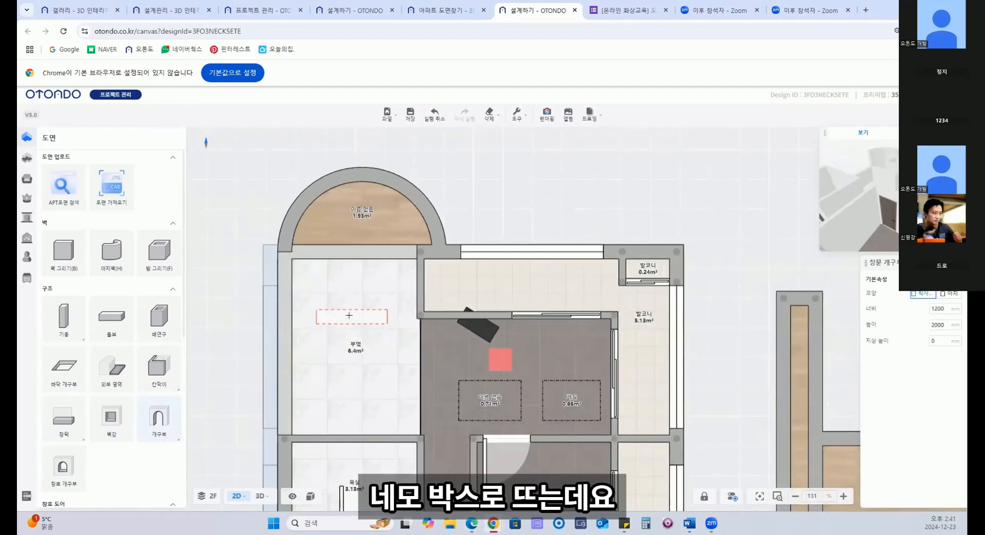
left_click(285, 356)
left_click_drag(285, 321, 285, 286)
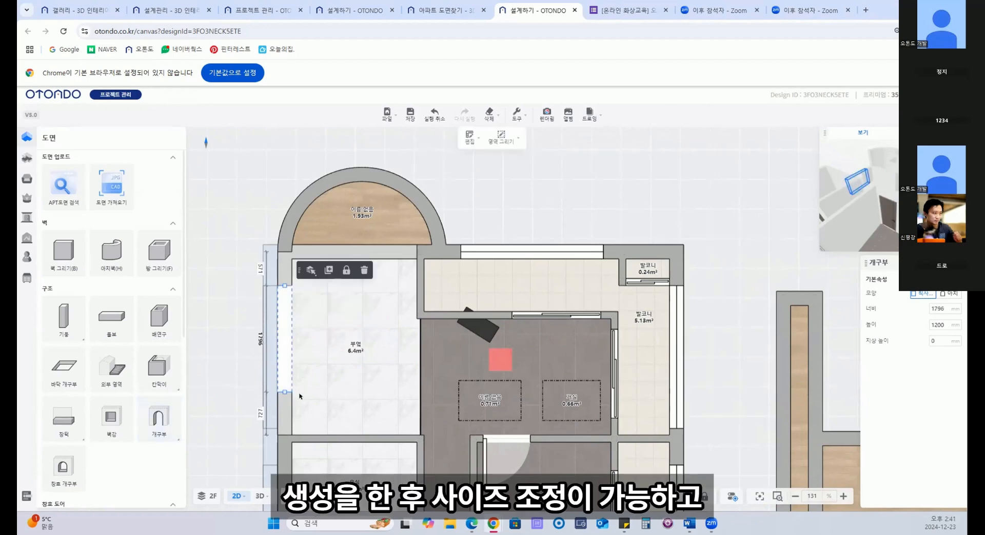
Set the opening's upper offset to 300 mm, try the 아치 shape, and restore the rectangular shape
left_click(261, 269)
type("300")
key("Return")
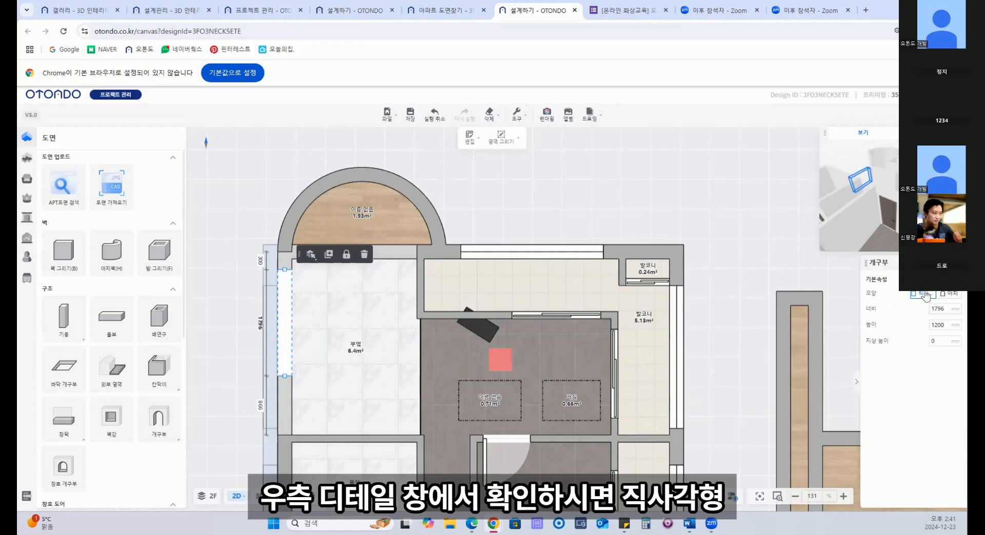
left_click(948, 295)
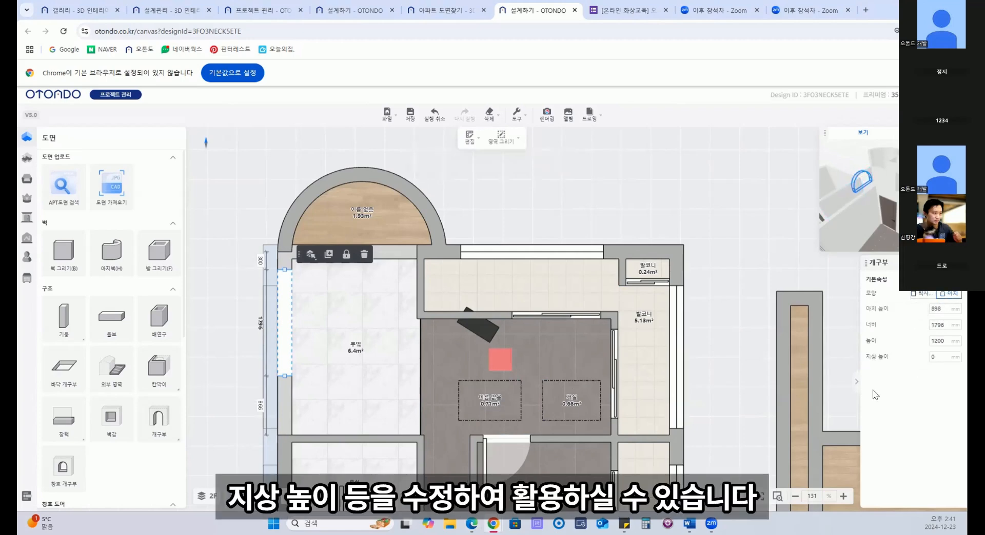
left_click(922, 294)
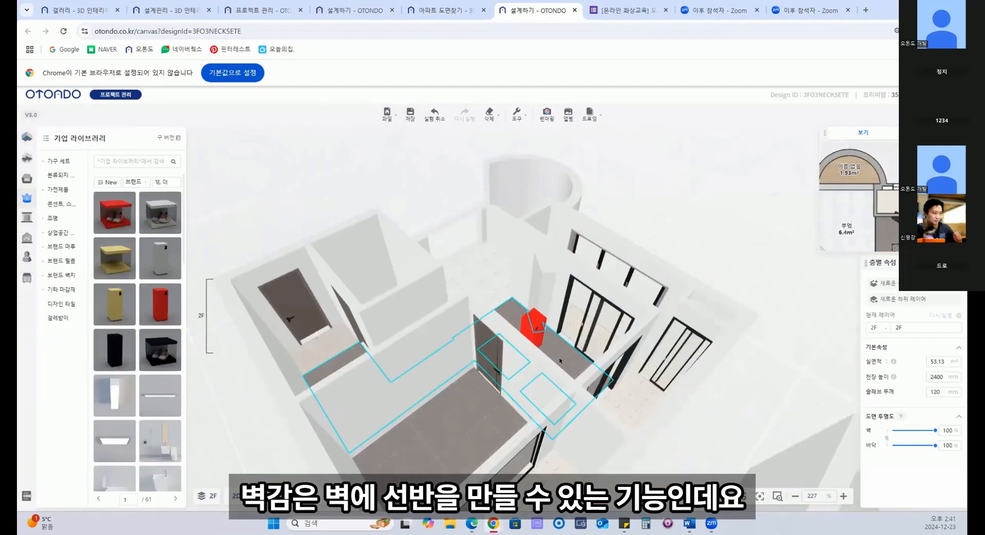
Inspect the 3D model close up around the wall niche beside the upper window, and select the niche's surface
left_click_drag(560, 361, 524, 379)
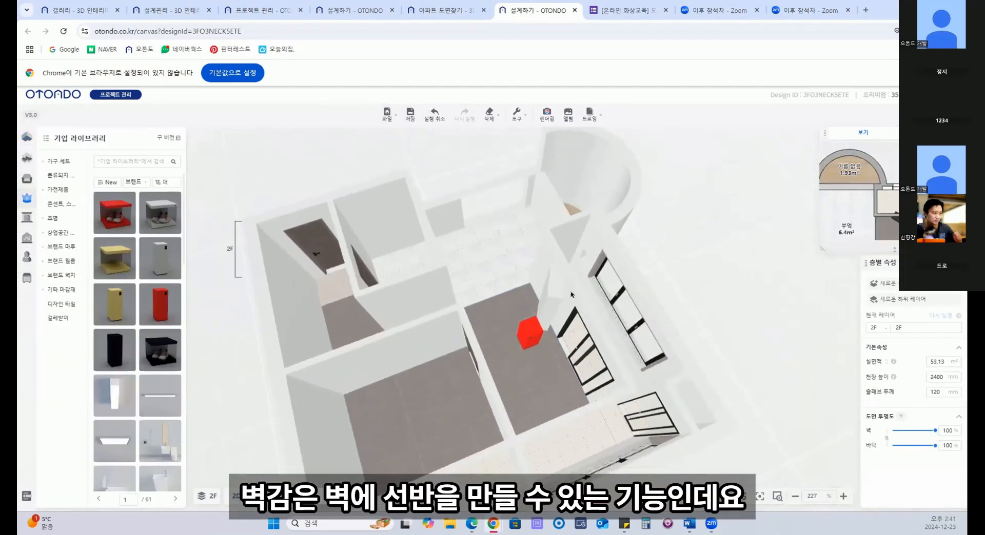
scroll(630, 256, "up", 5)
right_click_drag(630, 254, 428, 308)
scroll(448, 332, "up", 4)
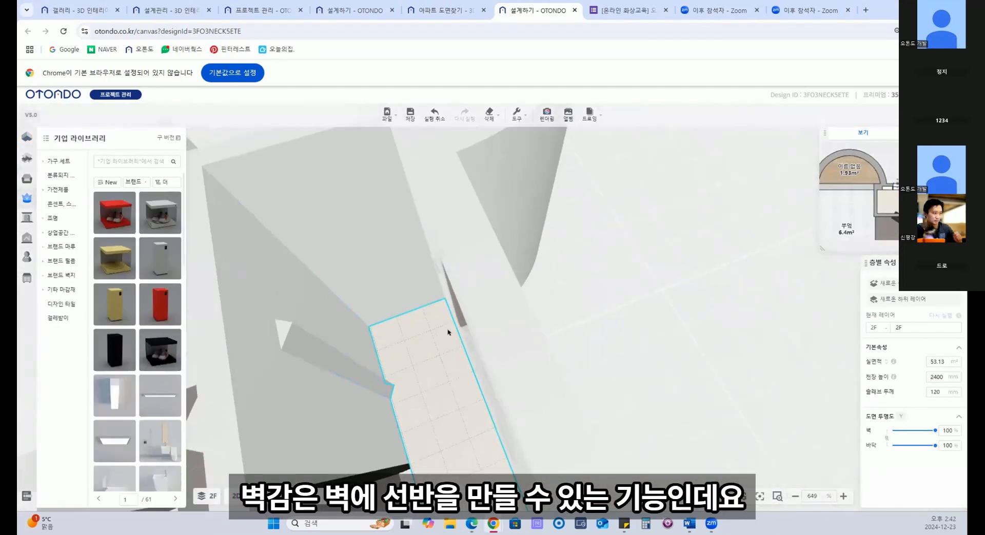
left_click_drag(448, 332, 557, 373)
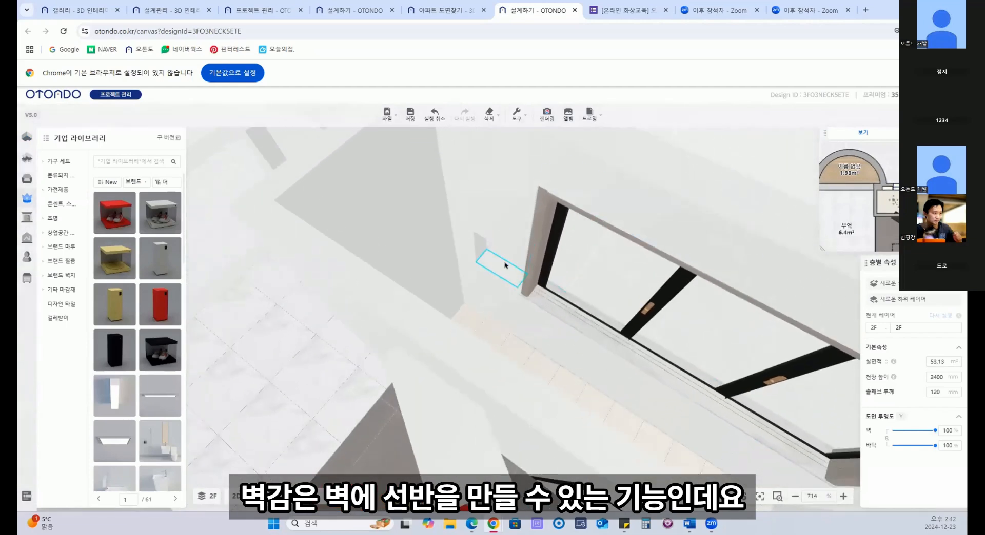
left_click(498, 262)
Show the 벽감 settings in the 2D floor view, and reopen the 도면 tools to view the 창호 도어 items
left_click(236, 497)
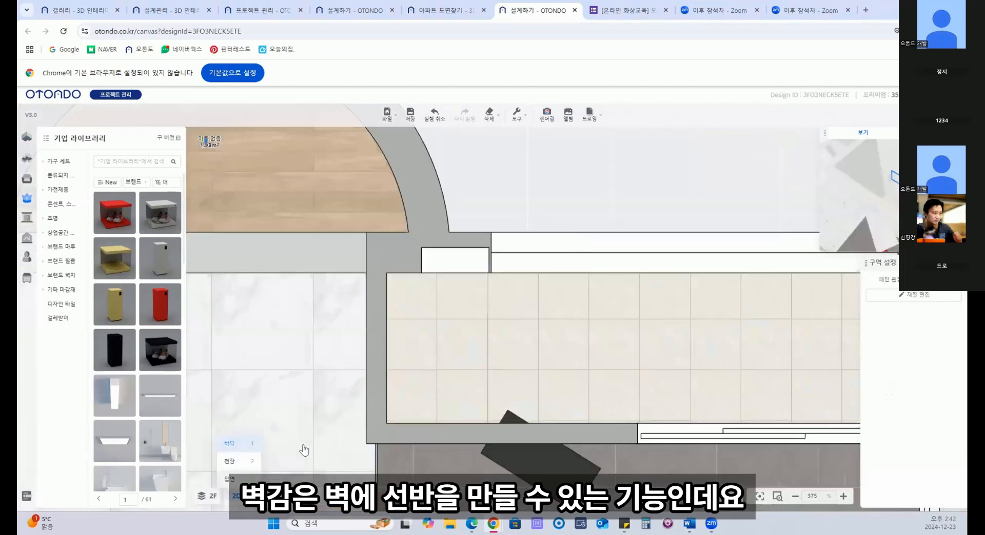
left_click(458, 263)
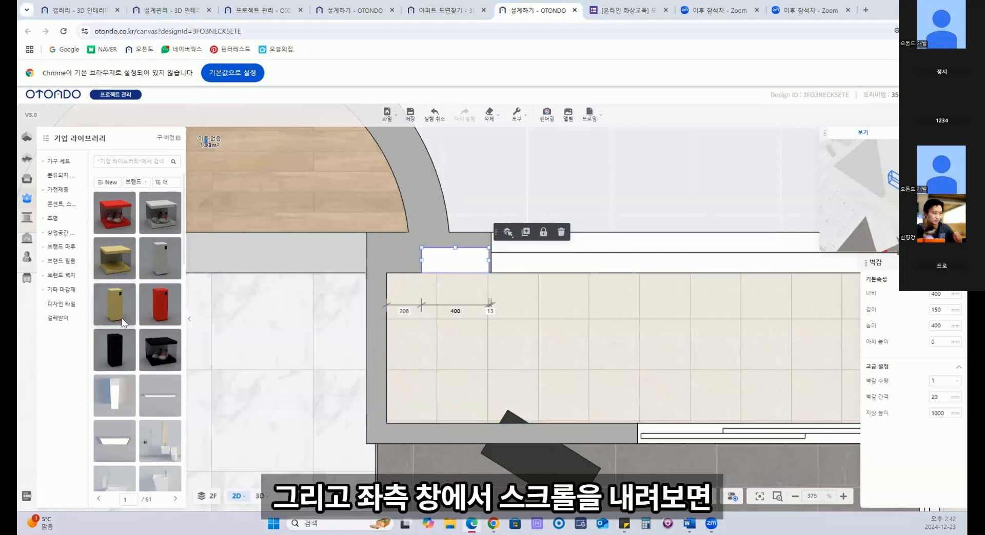
left_click(26, 137)
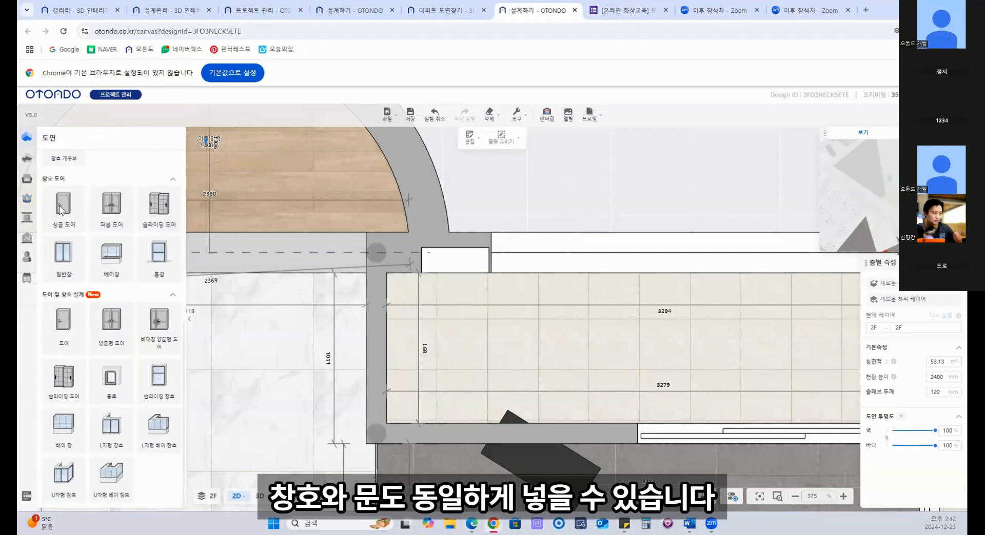
Show the model in 3D, look up at the rectangular room's ceiling, and open the 천장 편집기 for it
mouse_move(260, 496)
left_click(252, 461)
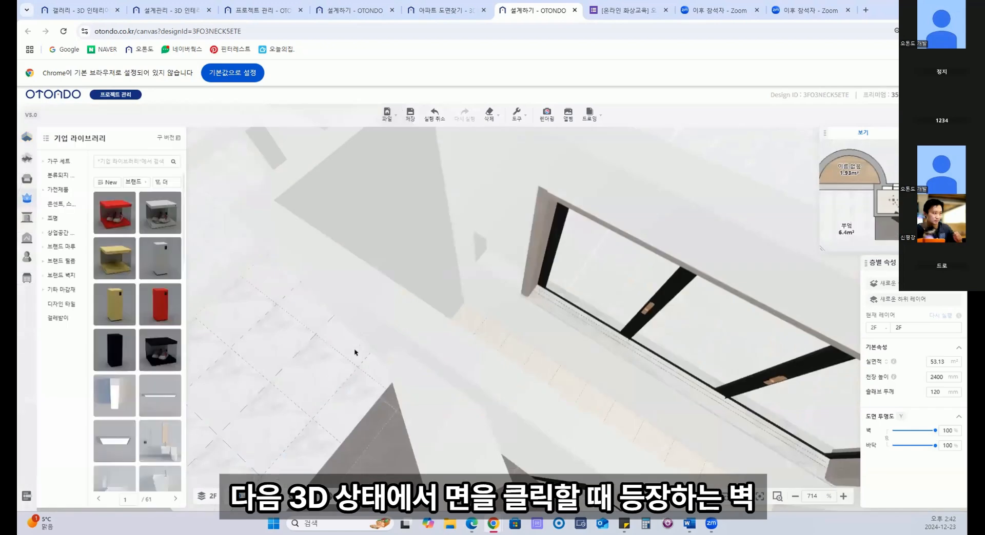
scroll(387, 322, "down", 5)
left_click_drag(387, 322, 534, 288)
left_click(442, 370)
left_click(457, 380)
scroll(451, 308, "up", 1)
left_click(570, 218)
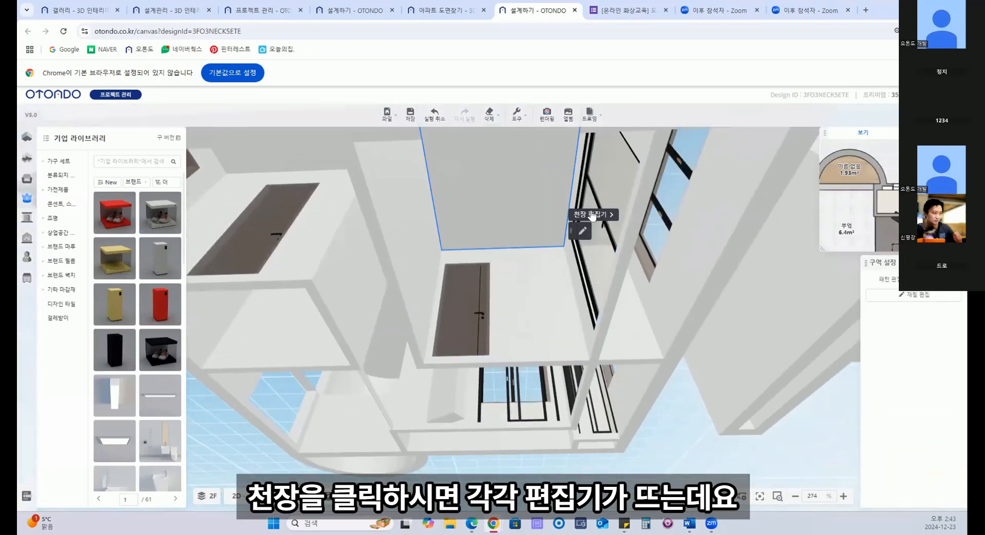
left_click_drag(474, 206, 483, 269)
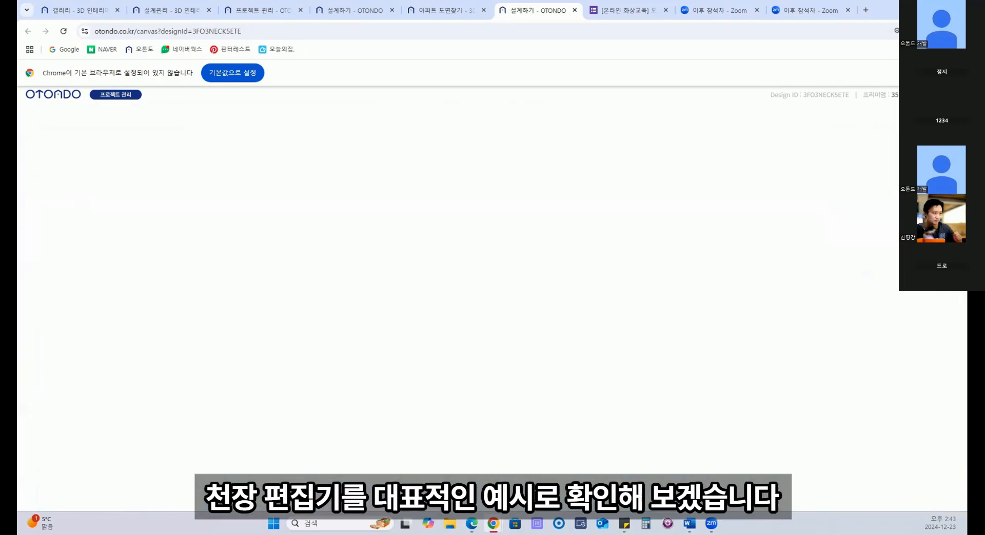
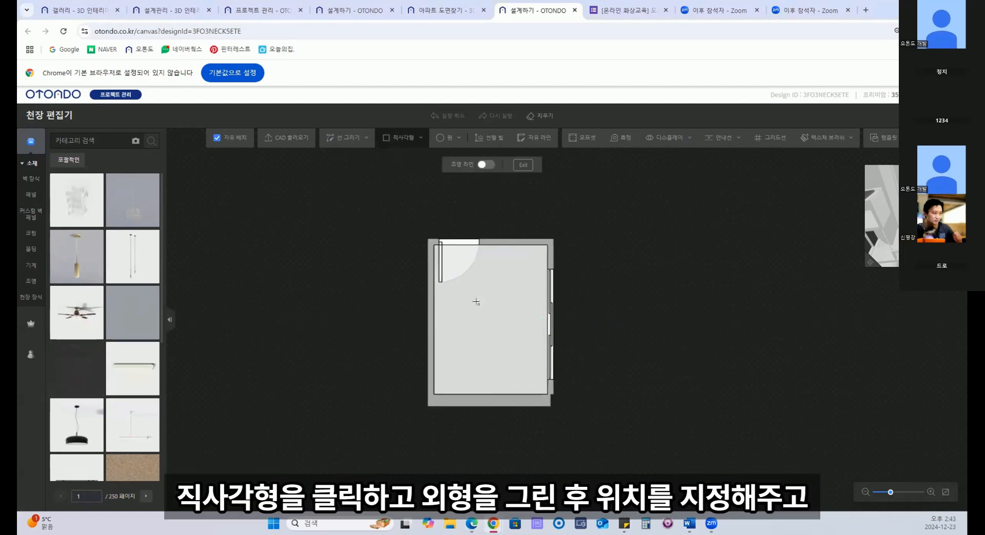
Draw a rectangle about 1323 × 1785 mm on the ceiling and set its distance from the left wall to 500 mm
left_click(454, 286)
left_click(521, 372)
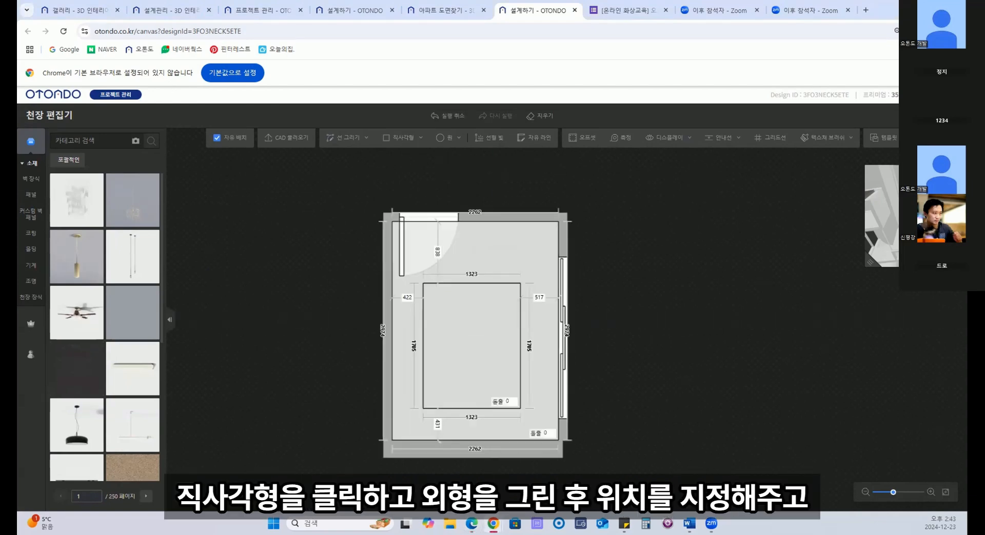
left_click(491, 343)
left_click(408, 298)
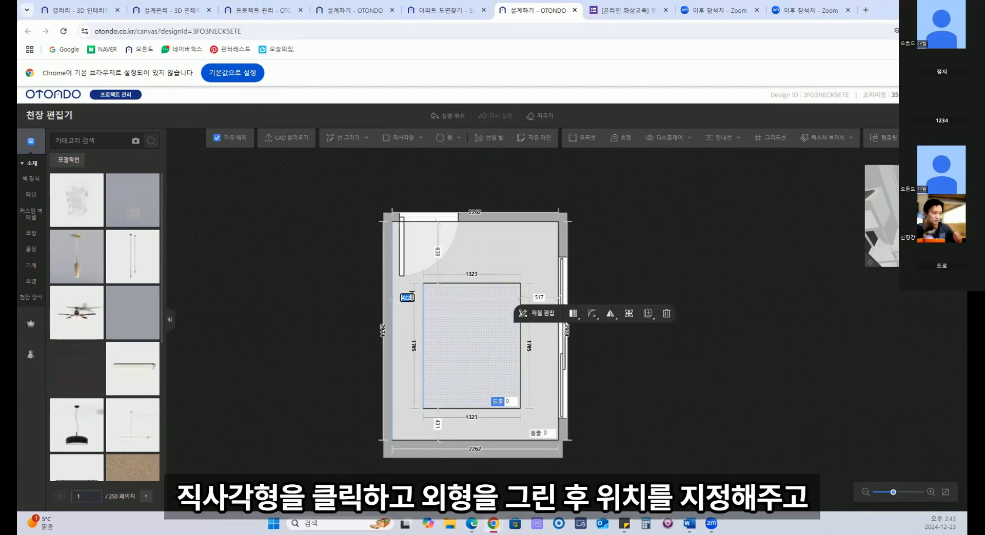
type("500")
key("Return")
Set the 돌출 value of the ceiling border around the inner rectangle to 180 mm
left_click(500, 335)
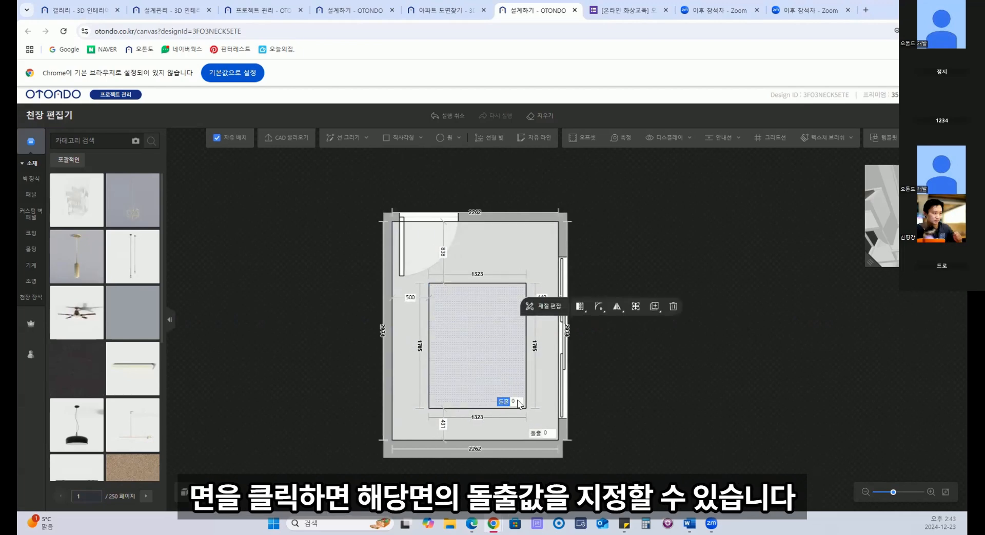
left_click(542, 378)
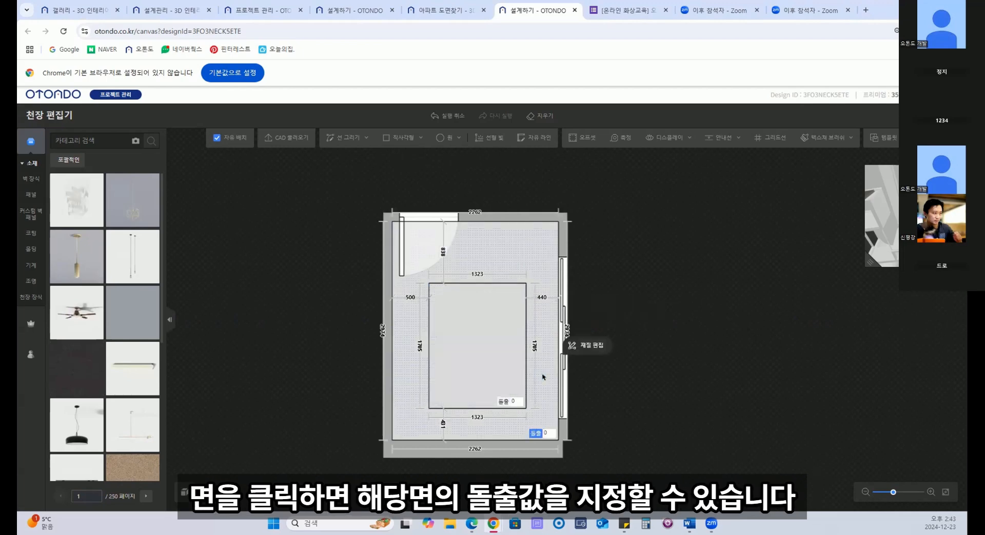
left_click(548, 432)
type("180")
key("Return")
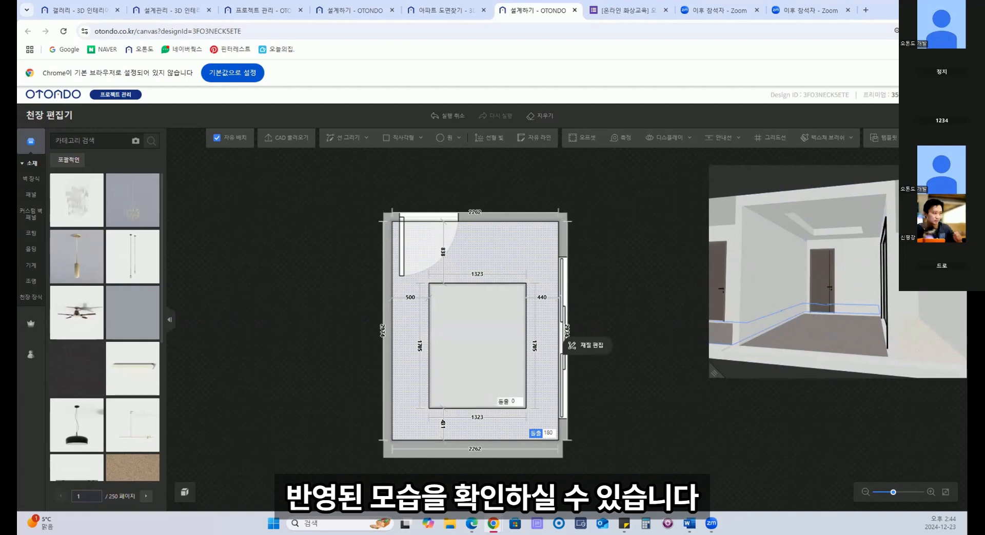
left_click(514, 401)
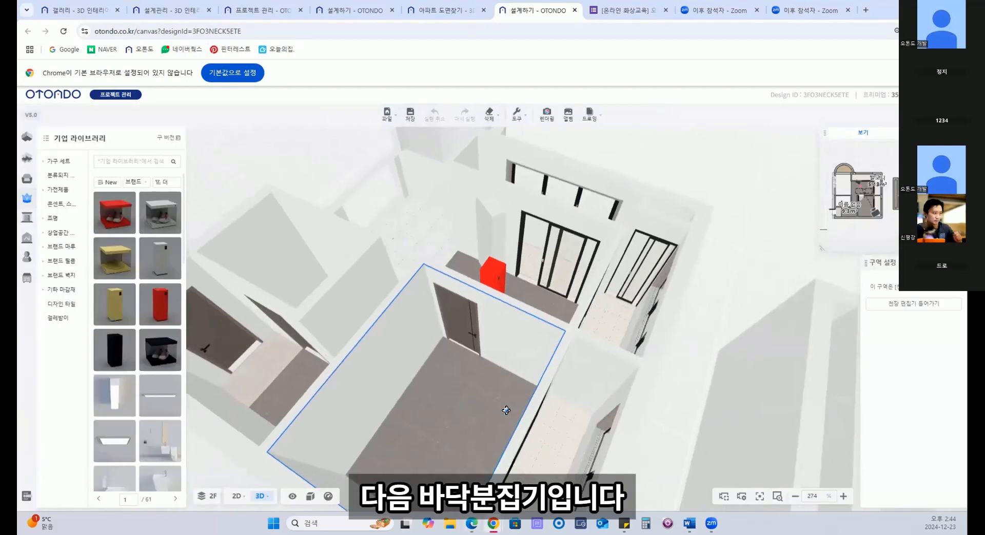
Open the 바닥 편집기 for the same room's floor and cover it with the white 테라조 tile
left_click(571, 356)
left_click(69, 262)
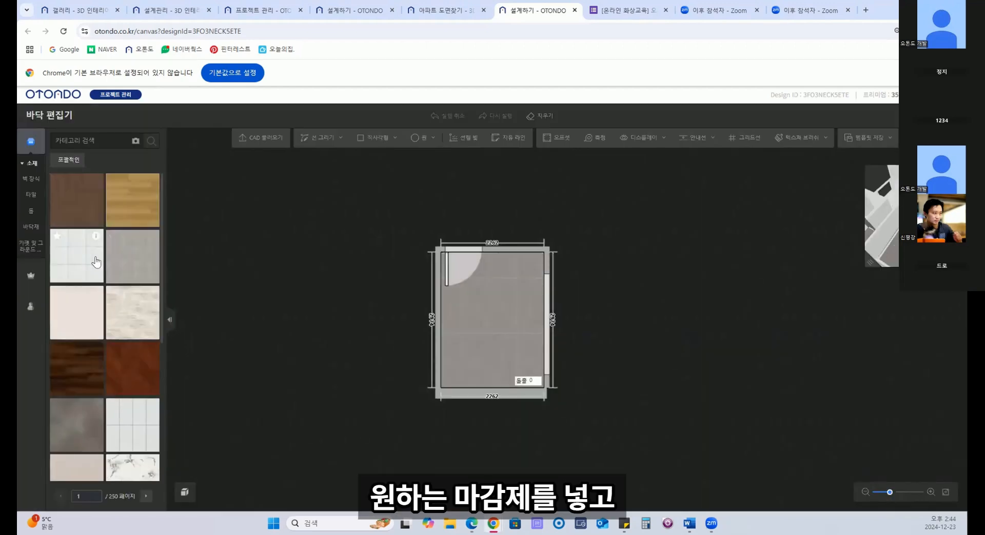
left_click(505, 306)
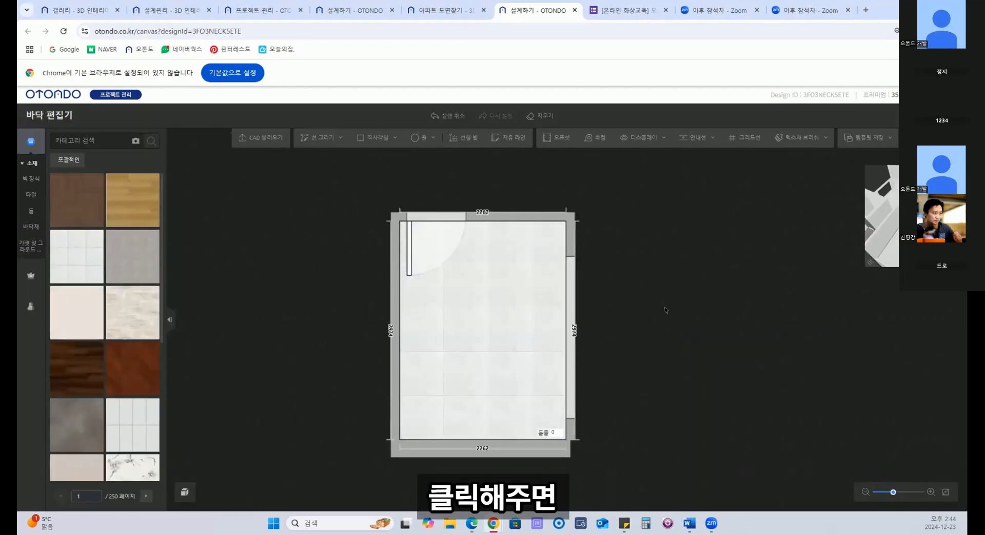
Review the floor tile's pattern settings and move the pattern's start point to near the floor's centre, 1131 mm from the left wall
left_click(521, 321)
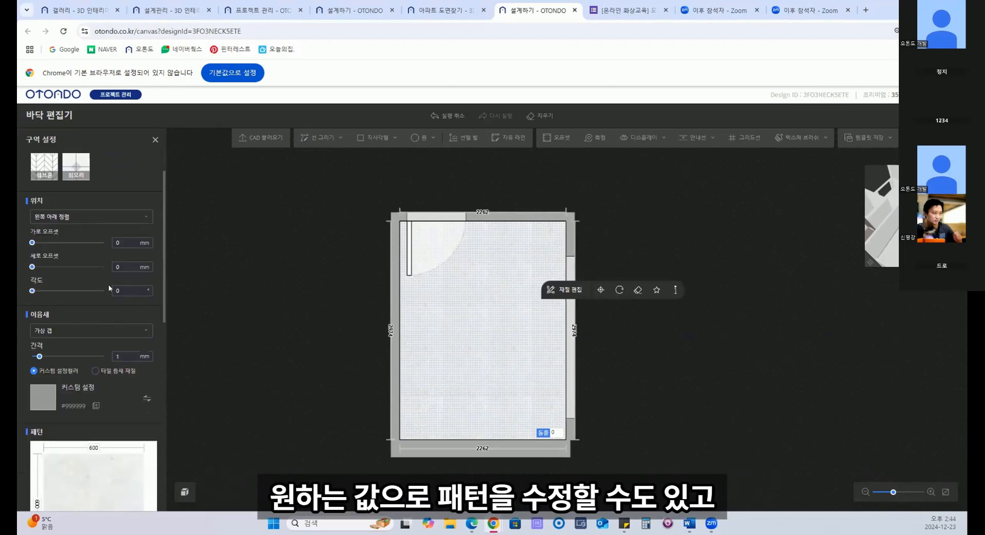
scroll(109, 285, "down", 6)
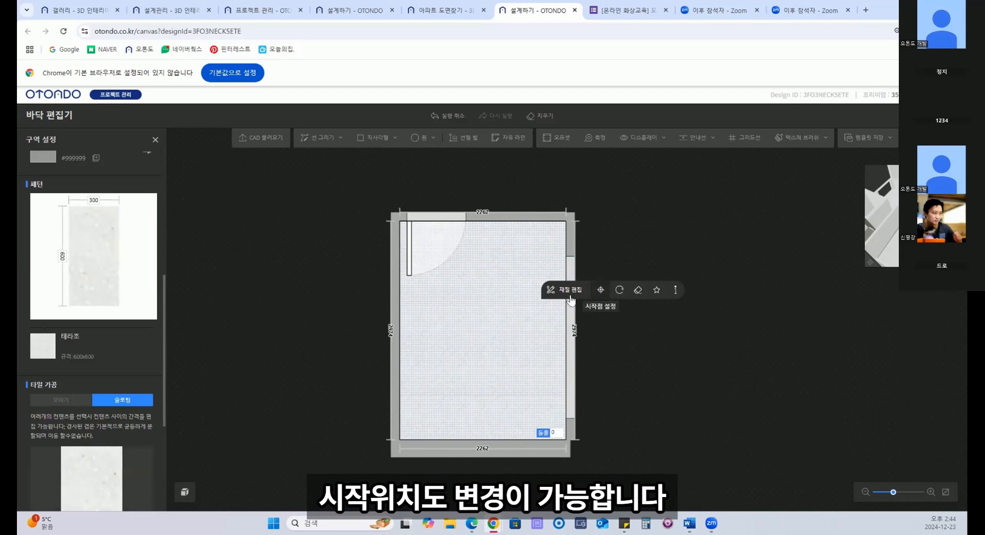
left_click(600, 293)
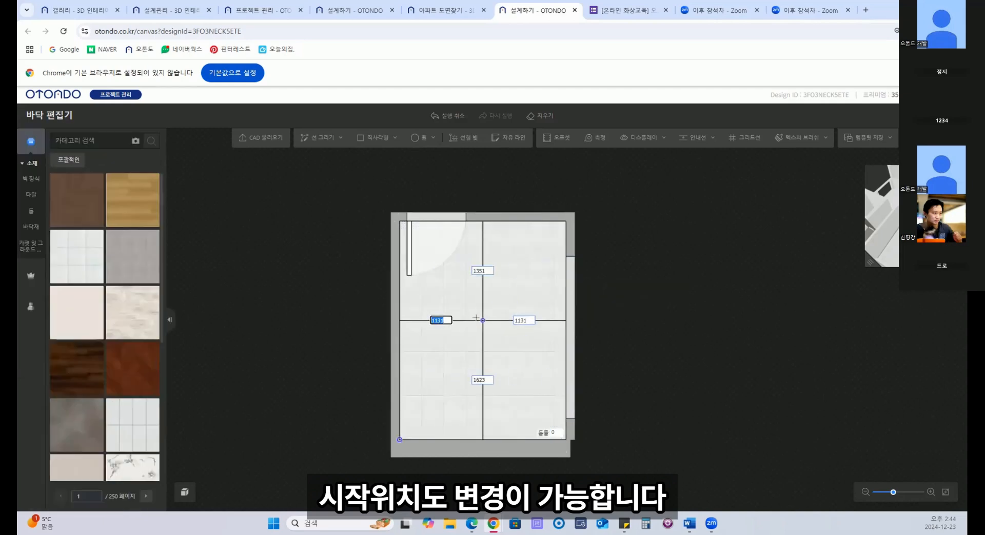
left_click(482, 324)
Rotate the floor tile pattern to 45°
left_click(504, 323)
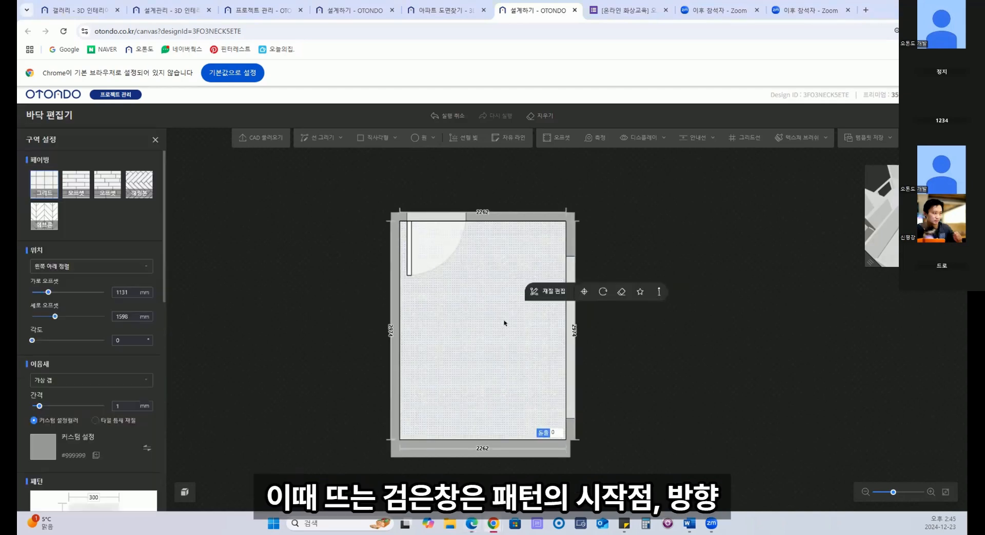
left_click(603, 292)
left_click(658, 292)
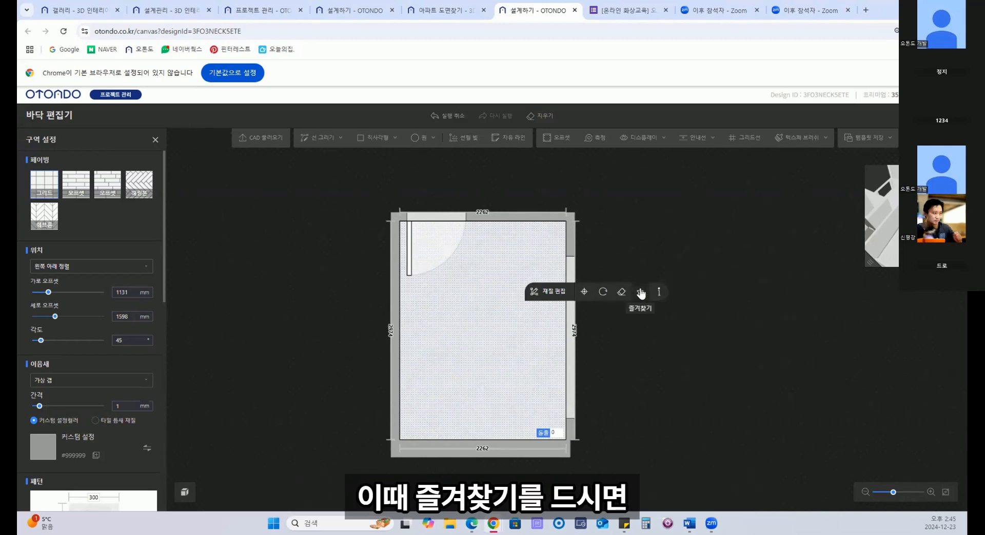
Add the floor tile to 즐겨찾기 and show the favourites list in the 바닥 편집기
left_click(641, 292)
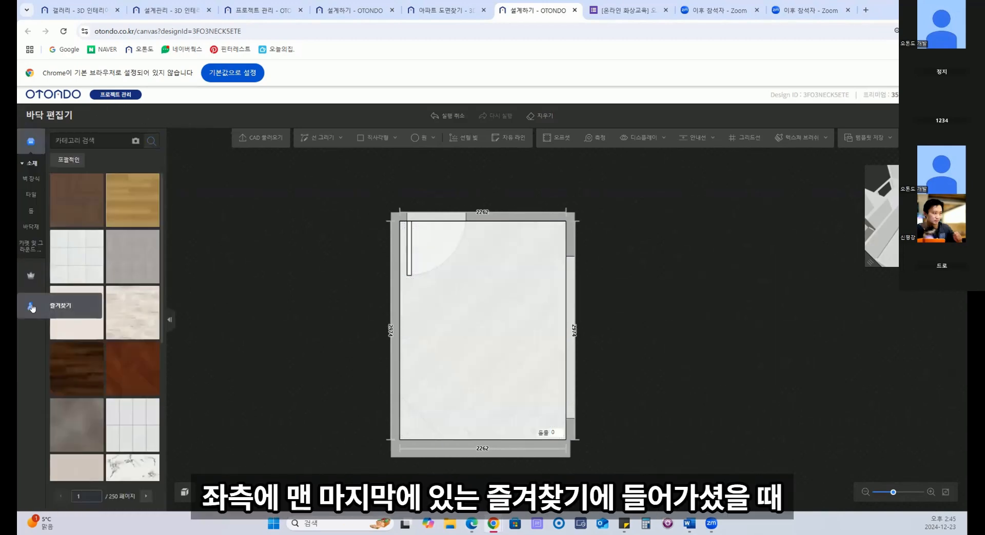
left_click(32, 306)
mouse_move(85, 188)
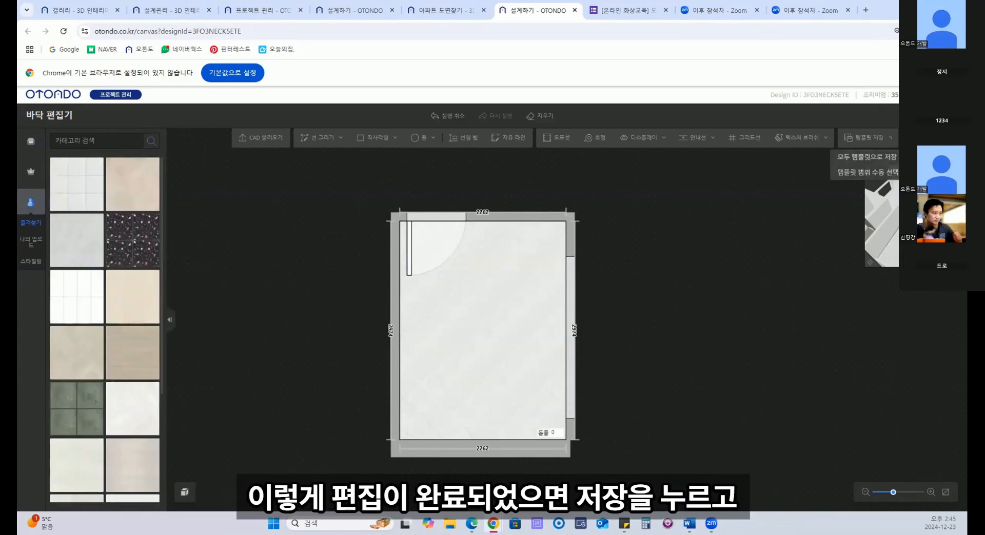
Save the floor design and leave the 바닥 편집기
left_click(926, 116)
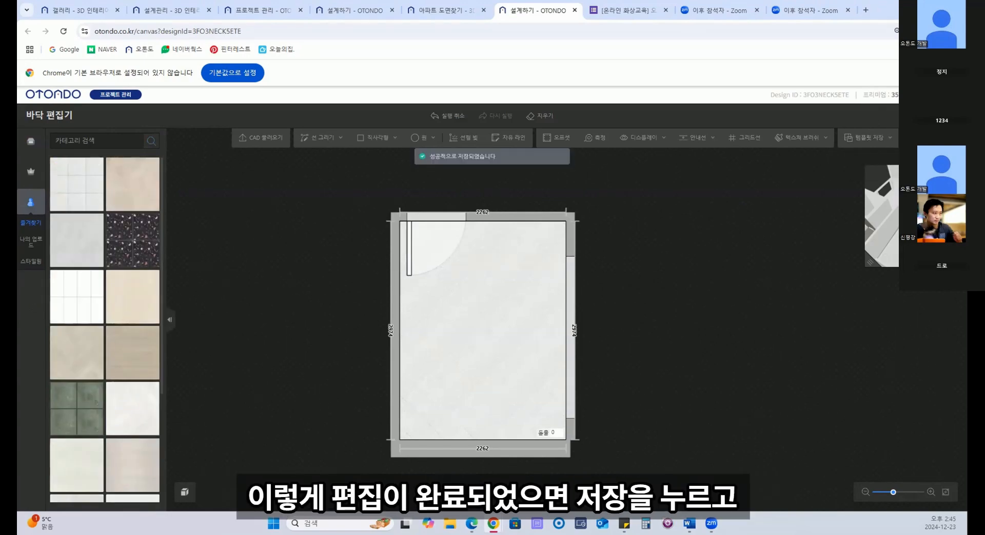
left_click(954, 116)
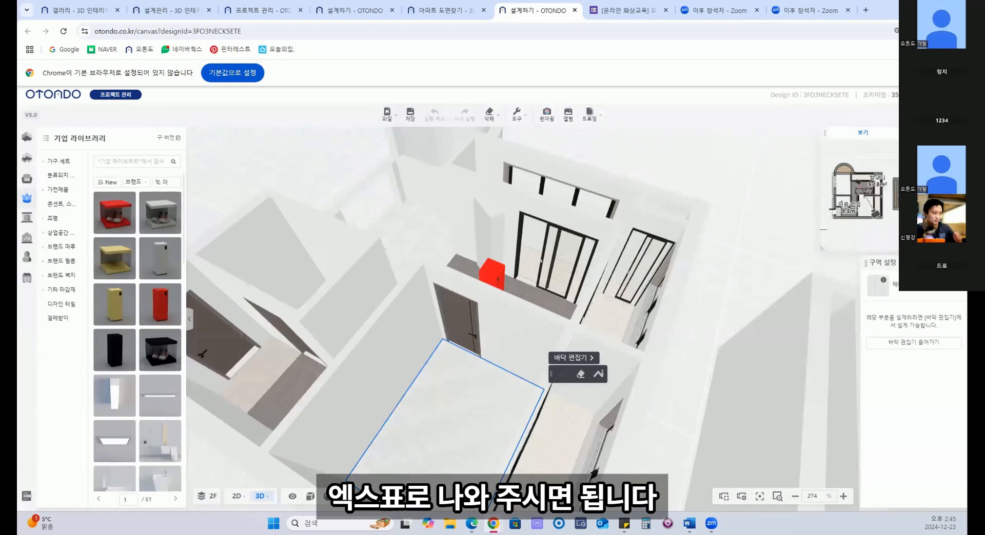
Open 즐겨찾기 in the design workspace and view the saved items
mouse_move(25, 277)
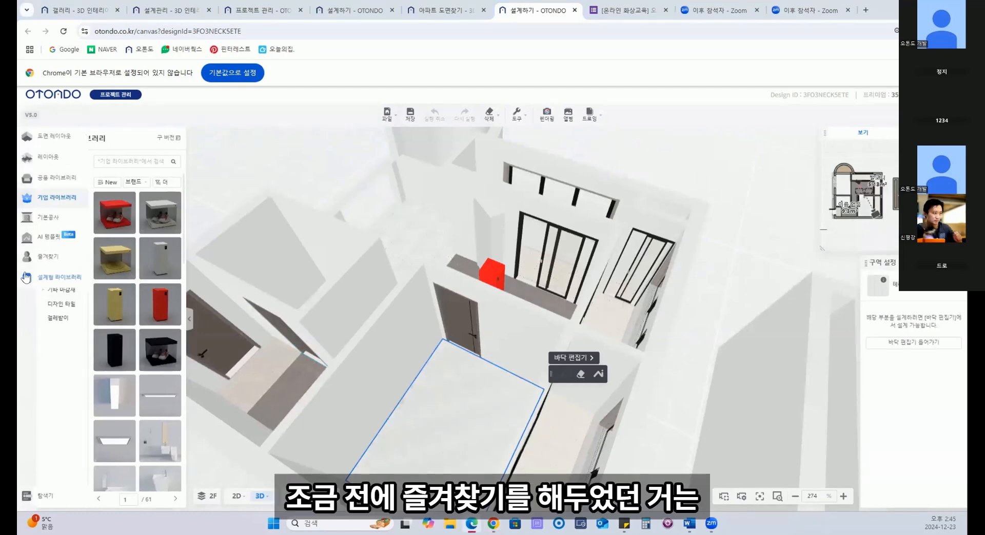
left_click(27, 261)
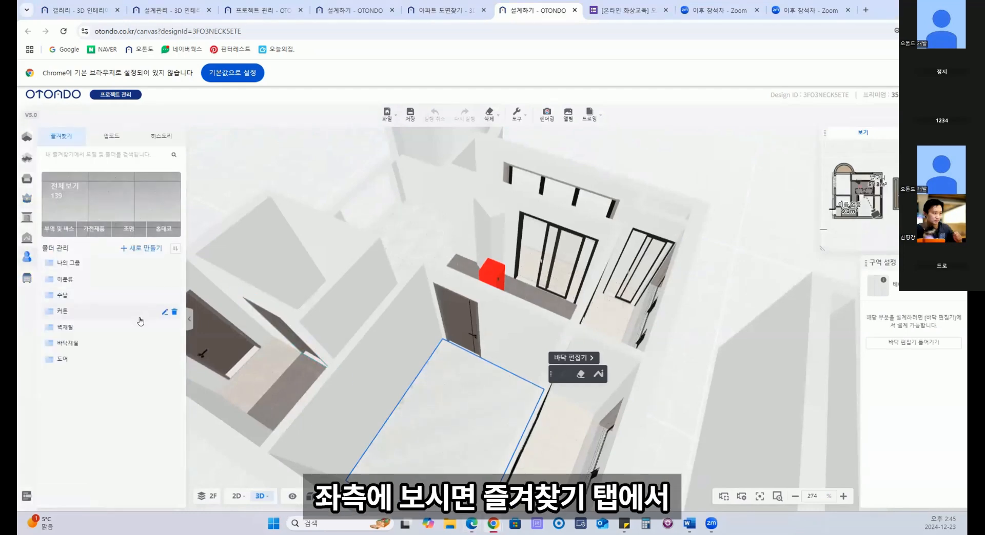
left_click(112, 298)
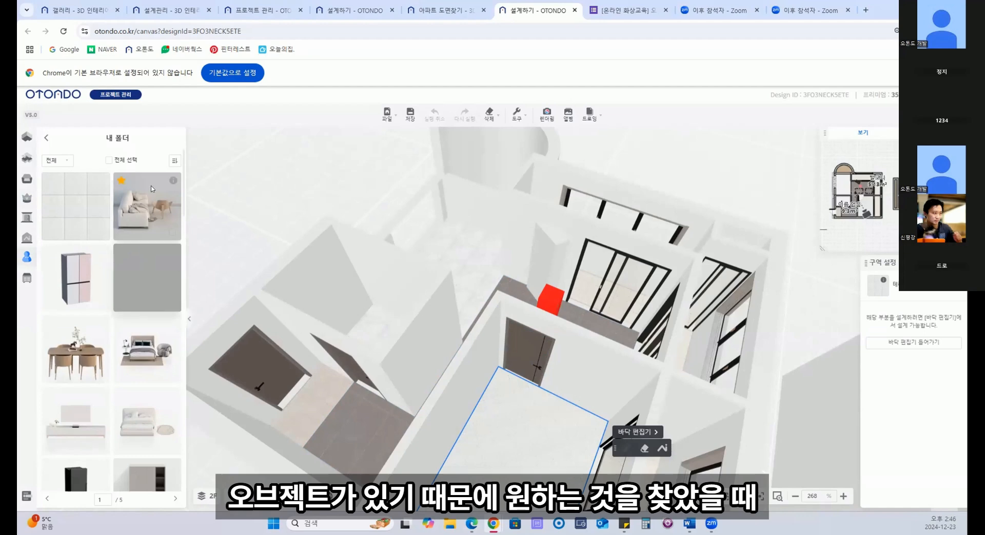
mouse_move(120, 189)
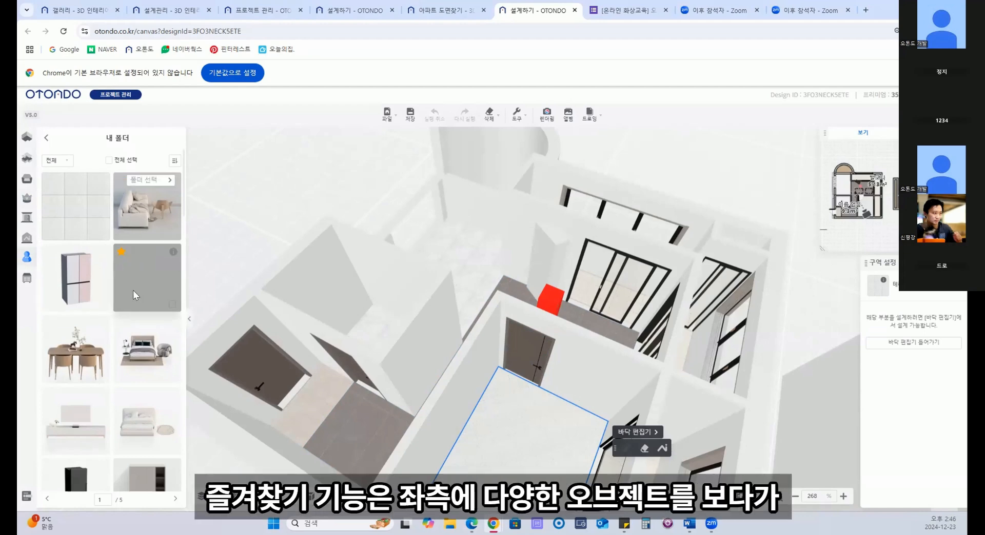
Browse 가구 in the 공용 라이브러리 to the 의자 category and add its first item, the low bench, to 즐겨찾기
left_click(27, 178)
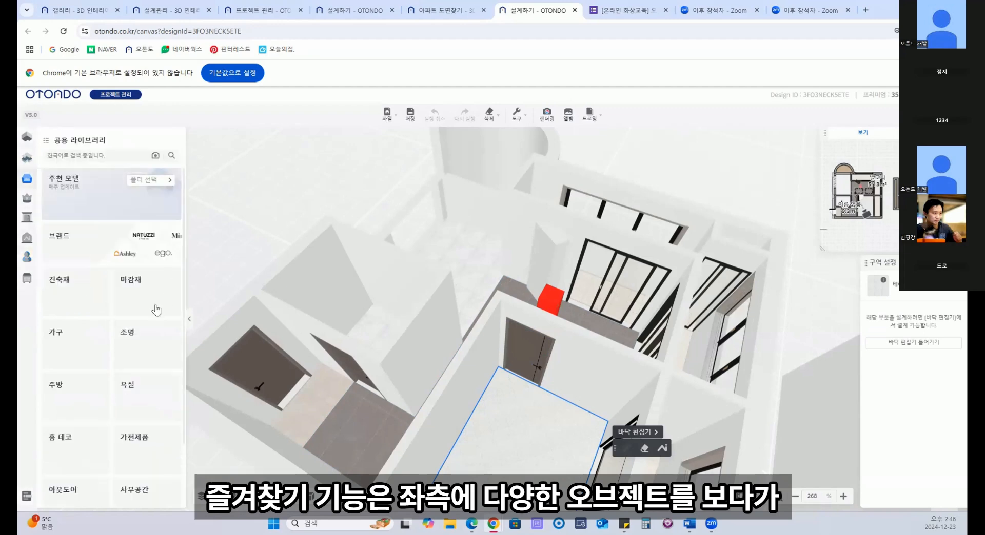
left_click(70, 344)
left_click(66, 277)
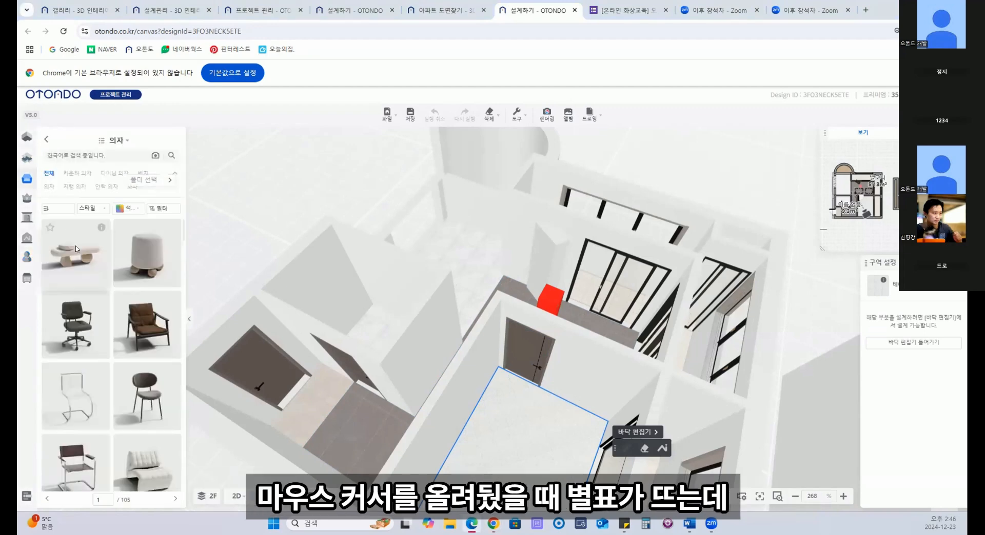
left_click(49, 228)
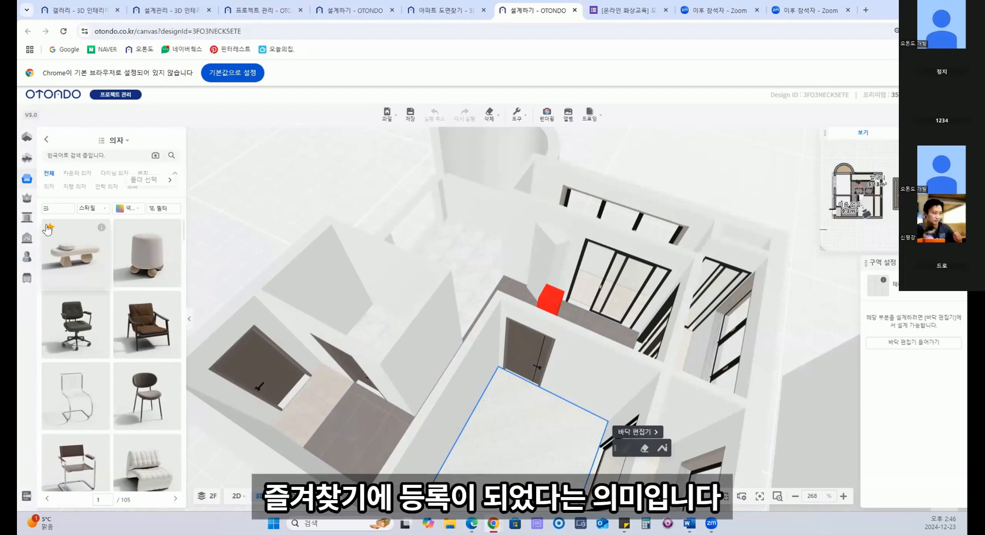
mouse_move(102, 231)
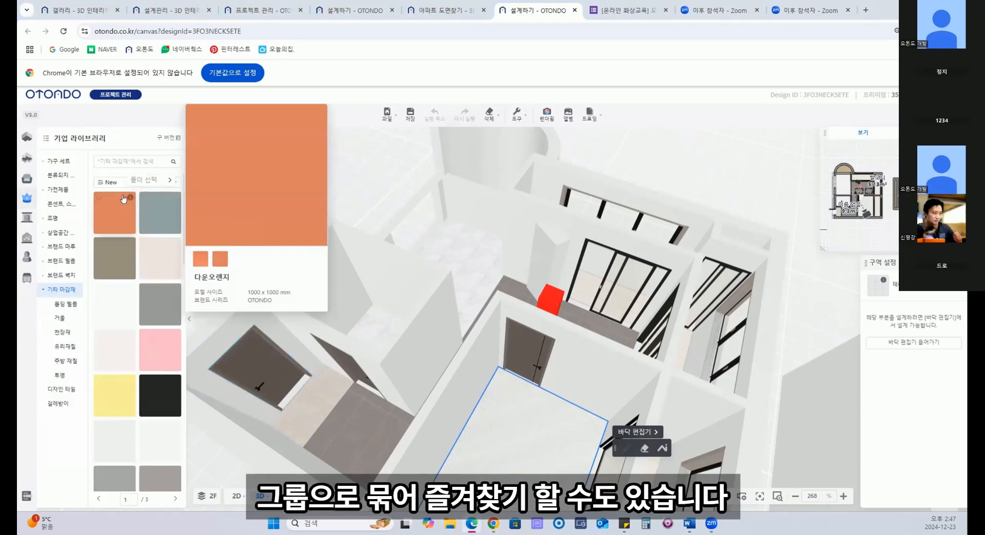
Place a long console and an oval table with a chair from the 공용 라이브러리's 가구 category in the room
left_click(27, 180)
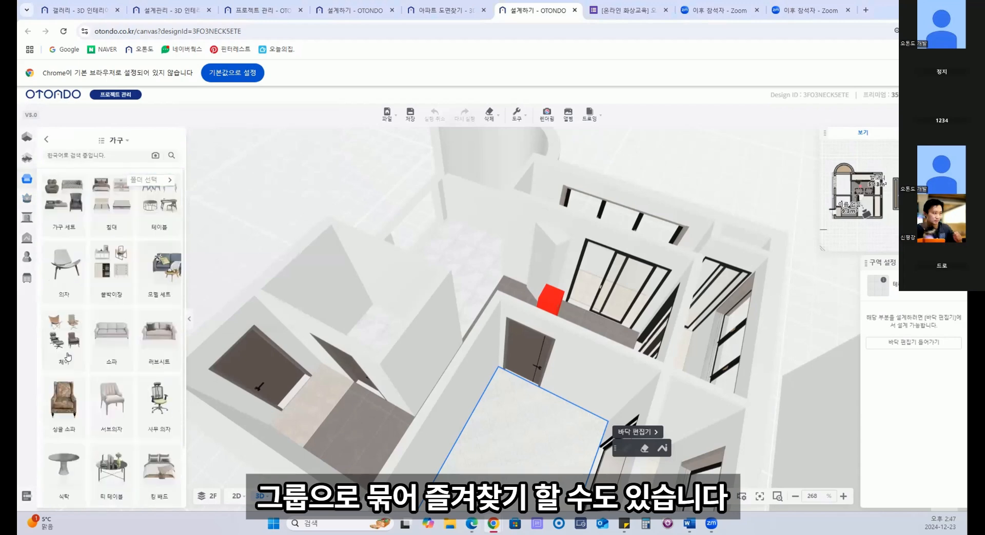
left_click(108, 268)
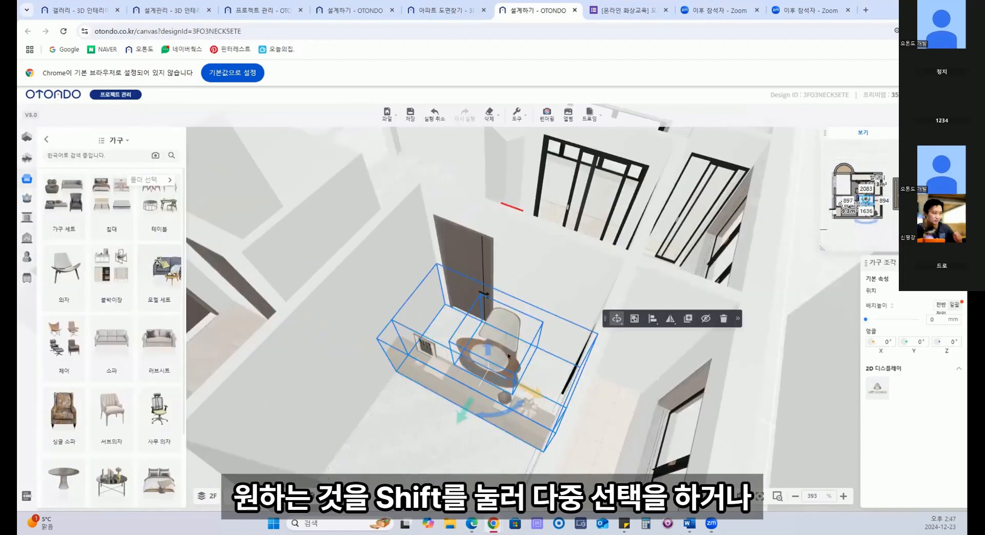
Select the console, table, chair and red cabinet together, combine them into one group, and clear the selection
scroll(316, 462, "down", 5)
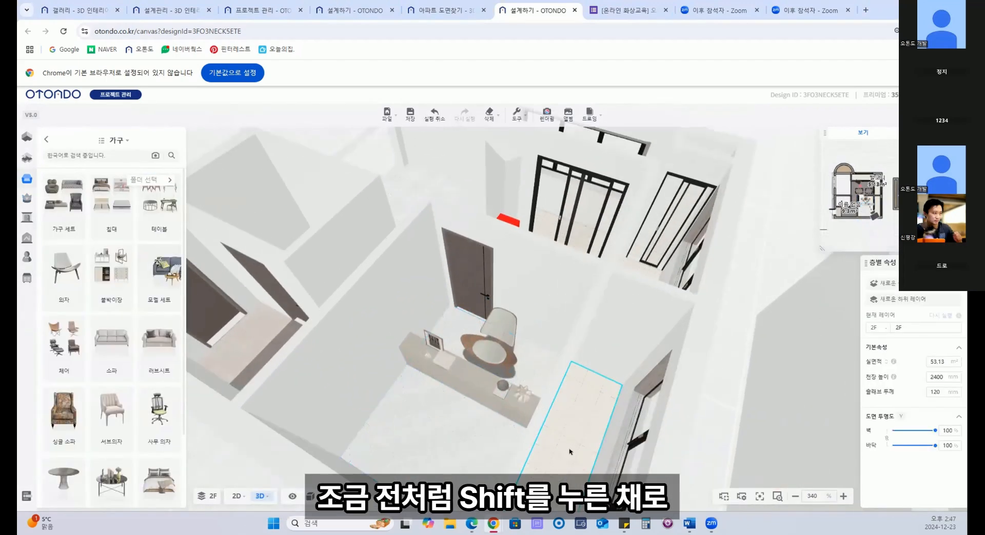
left_click_drag(583, 466, 353, 256, "shift")
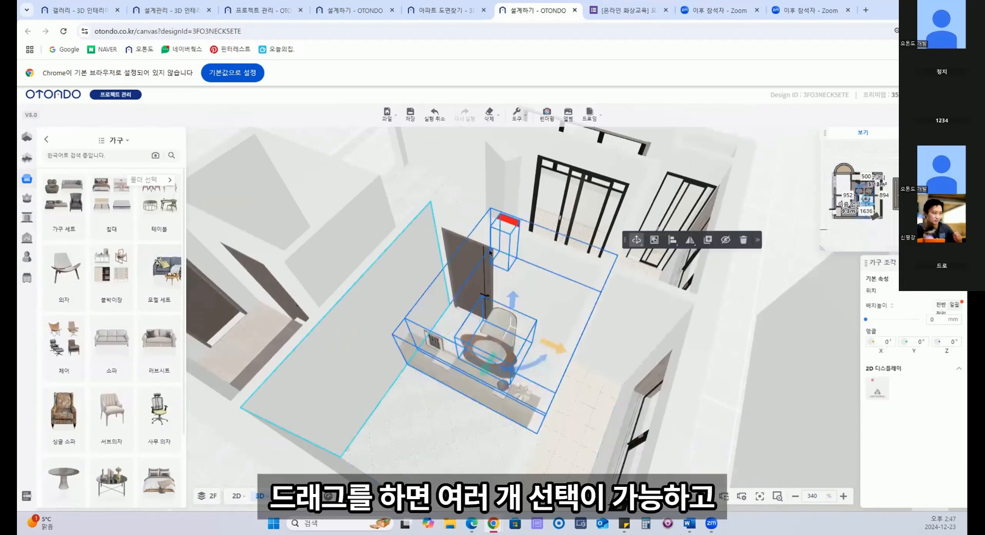
left_click(653, 241)
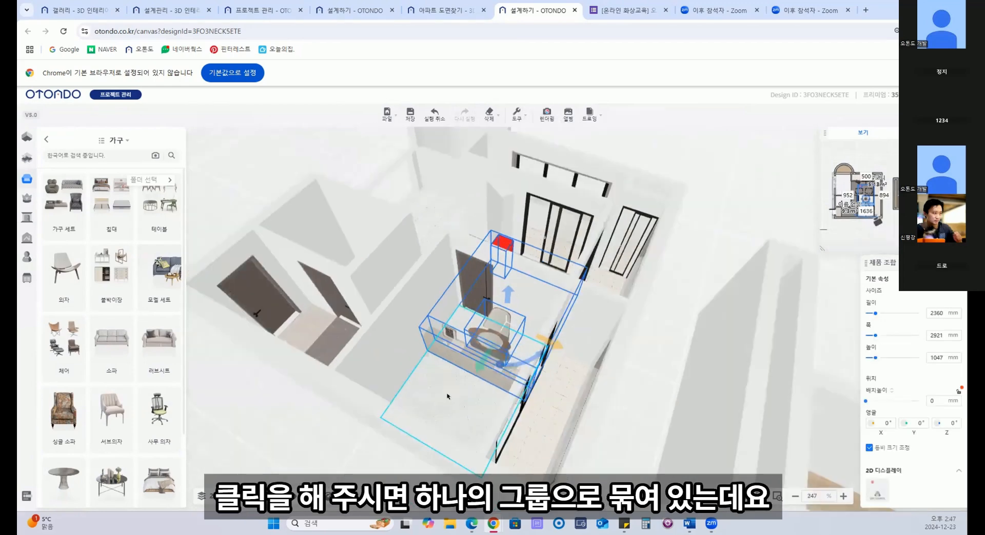
left_click(449, 398)
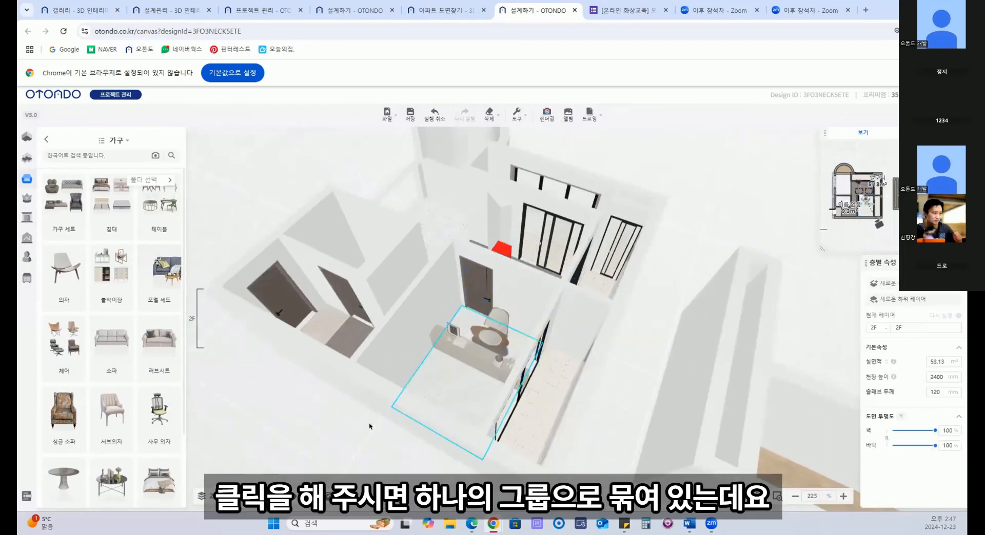
Add the grouped furniture to 즐겨찾기 and place a copy of it from 내 폴더 on the open ground outside the apartment
left_click(484, 356)
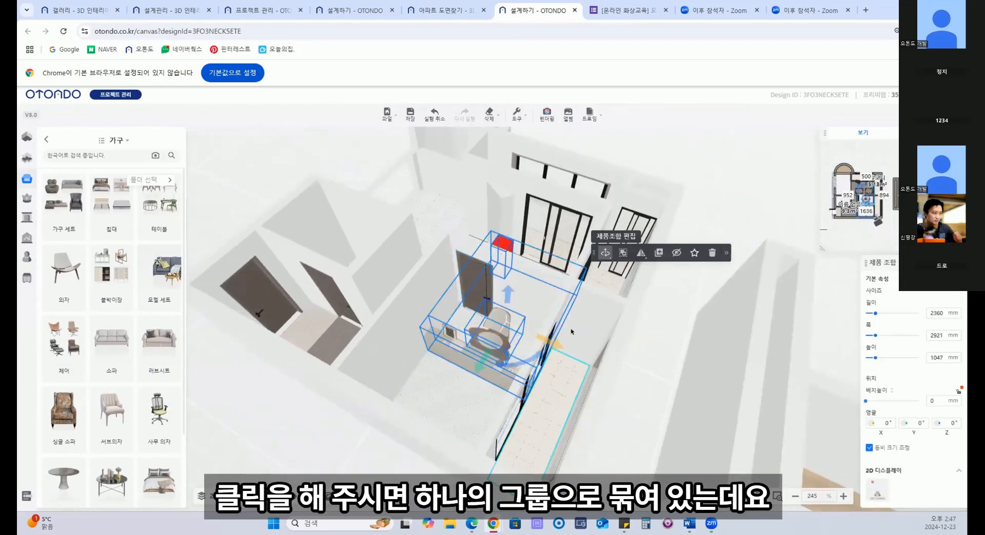
left_click(693, 255)
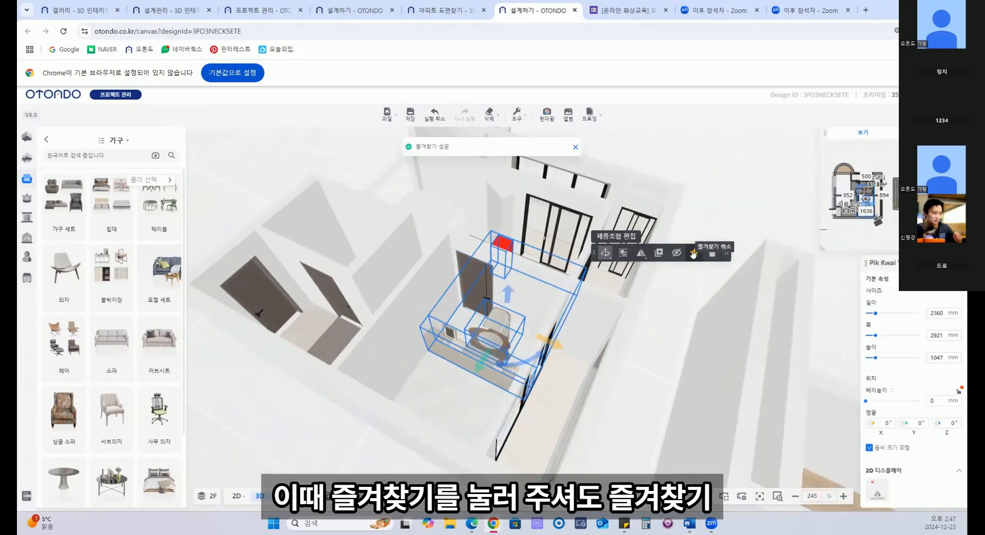
scroll(371, 314, "down", 3)
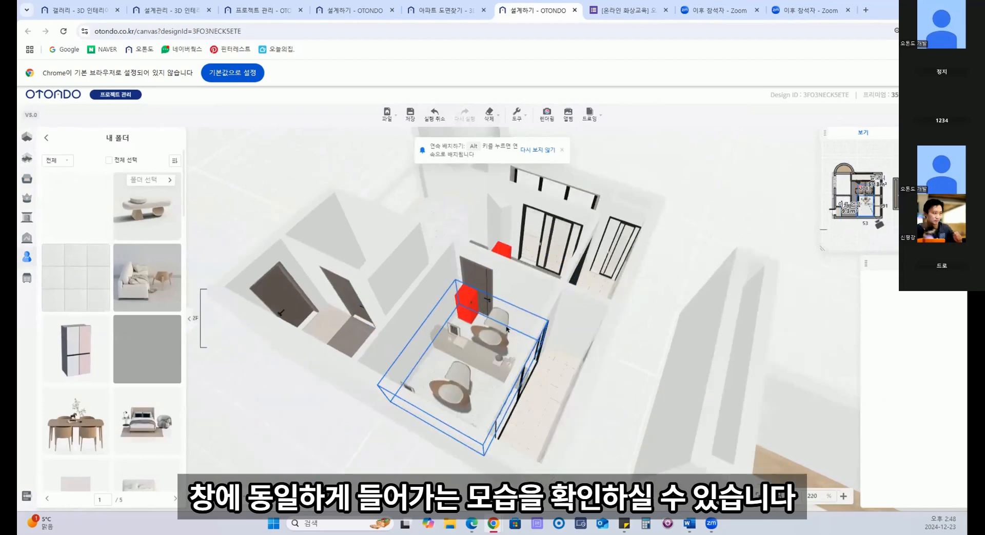
left_click(336, 423)
scroll(389, 461, "down", 2)
scroll(409, 457, "down", 2)
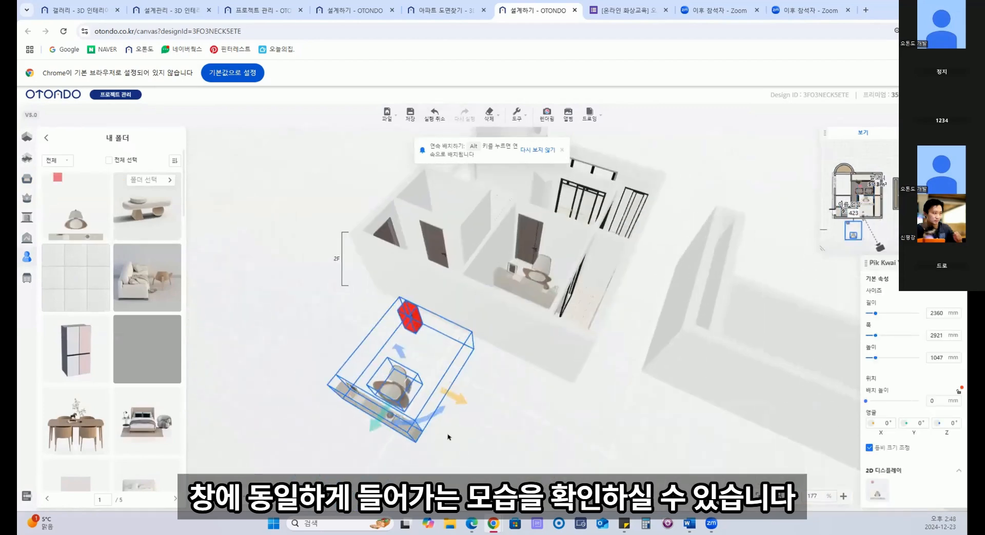
Copy the furniture group outside the apartment with 선형 배열 along X at about -5349 mm spacing, setting the count to 3
left_click_drag(527, 402, 570, 418)
right_click_drag(502, 307, 491, 338)
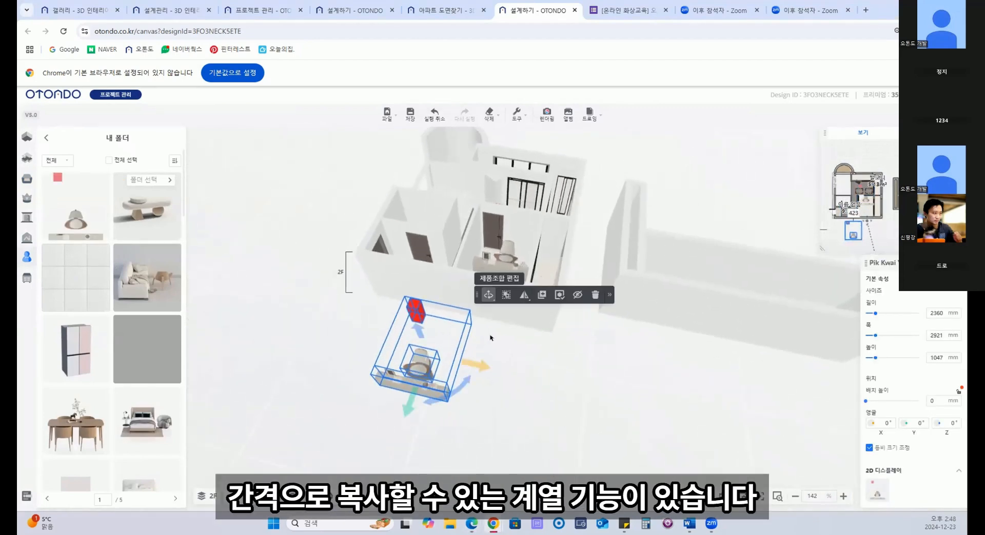
left_click(609, 295)
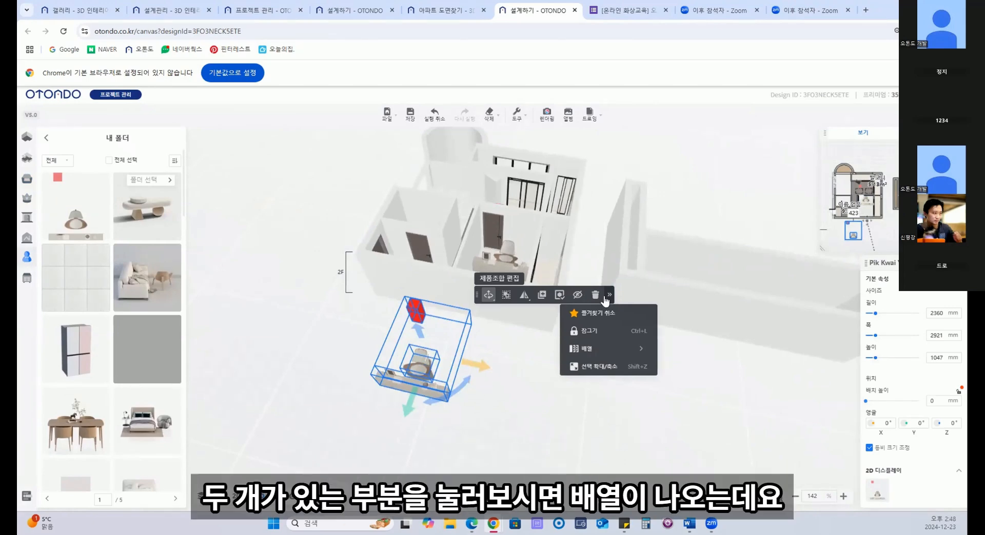
mouse_move(598, 353)
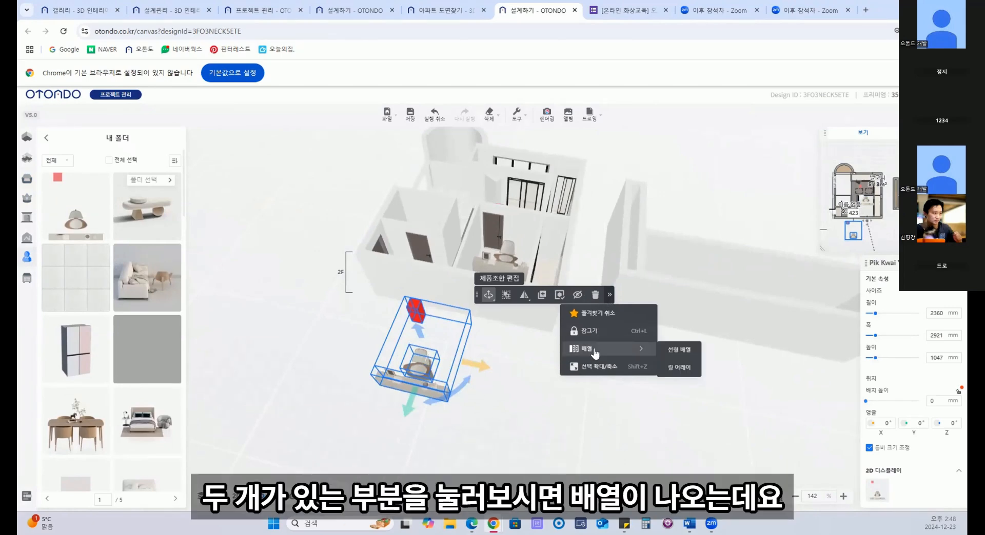
left_click(676, 350)
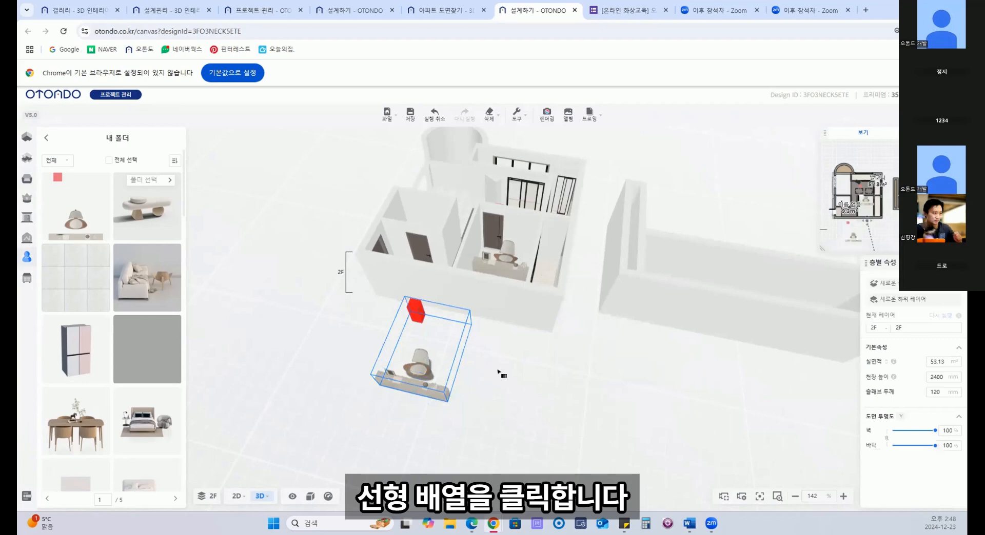
left_click(426, 354)
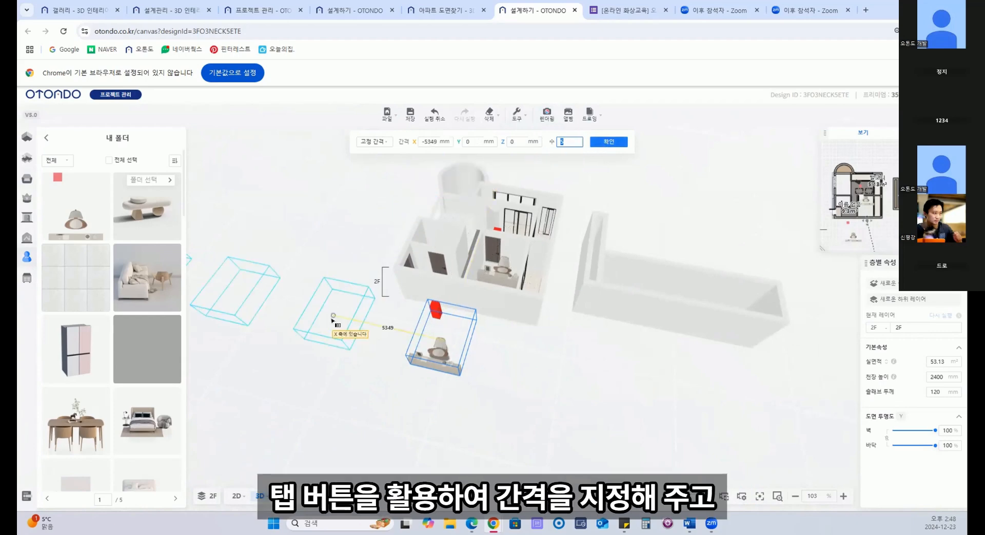
key("Tab")
key("Tab")
key("Tab")
key("Tab")
type("3")
key("Return")
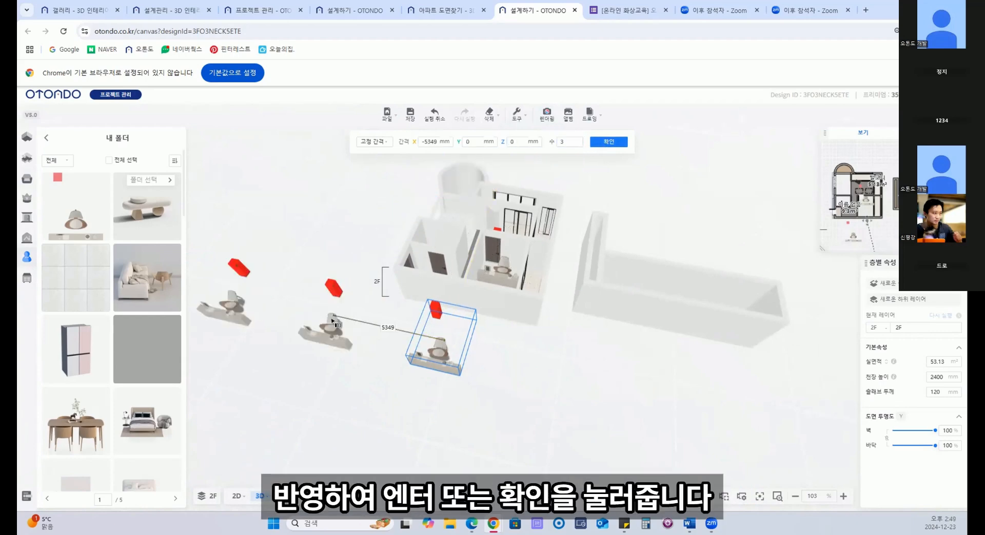
scroll(523, 374, "down", 3)
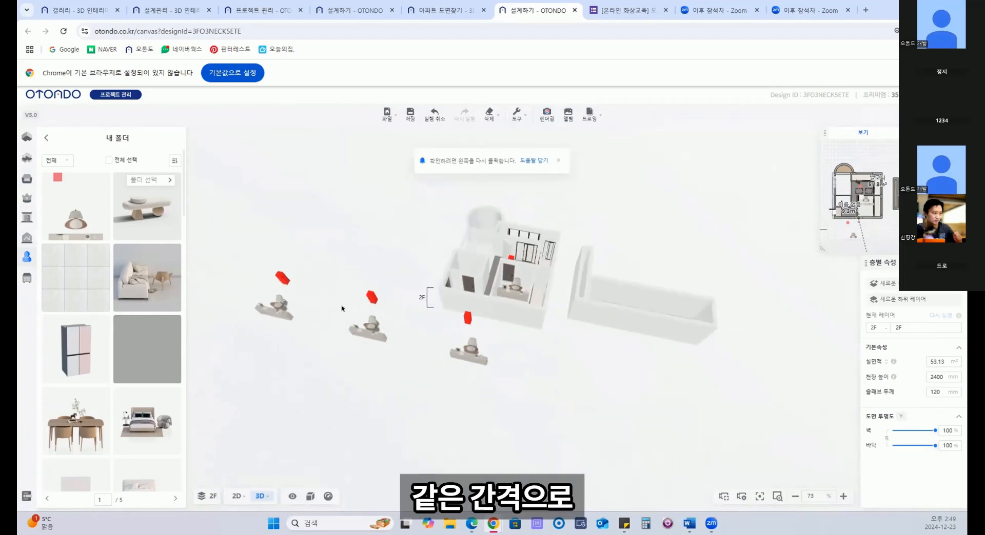
scroll(342, 308, "up", 2)
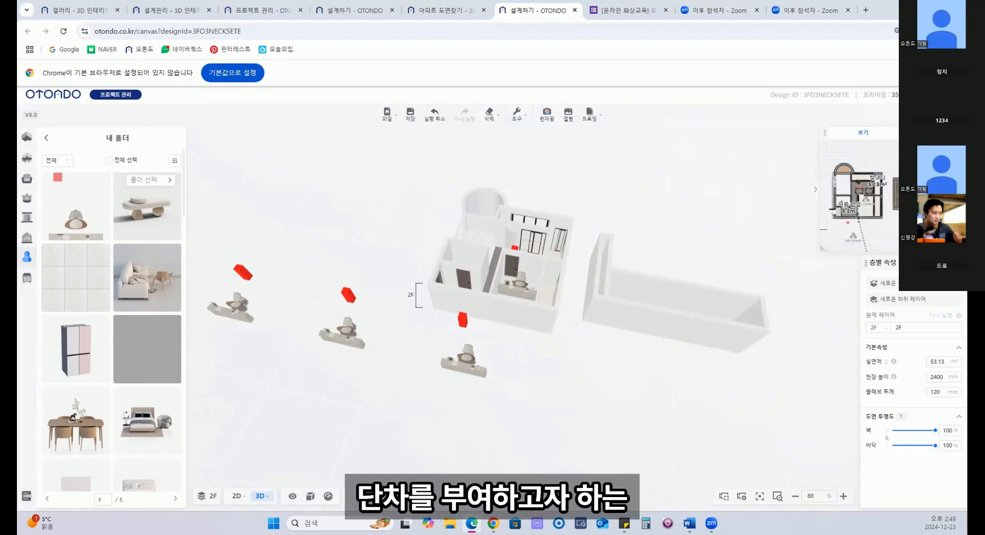
Show only the 침실, switch to its floor plan, and set the room's 단차내림 to 500 mm
left_click(929, 132)
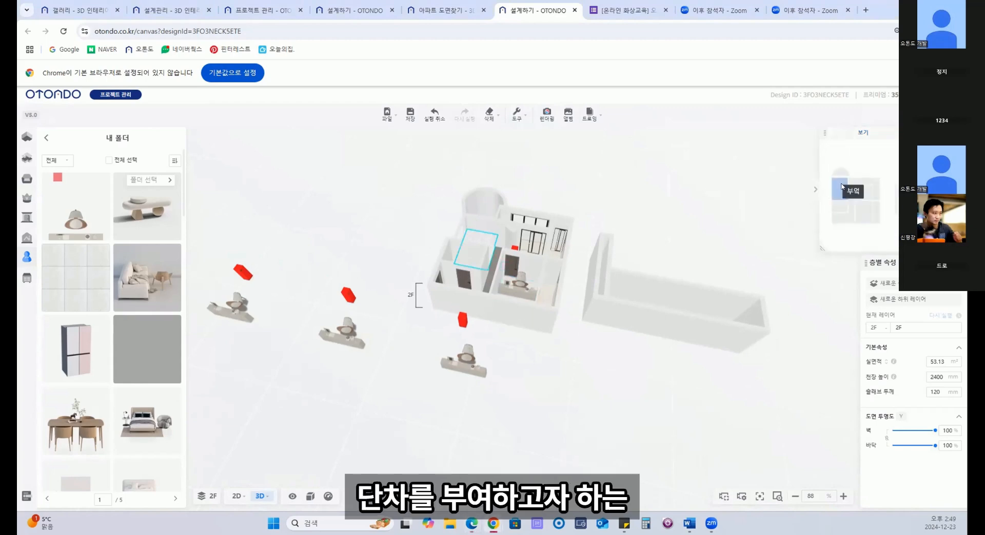
left_click(866, 214)
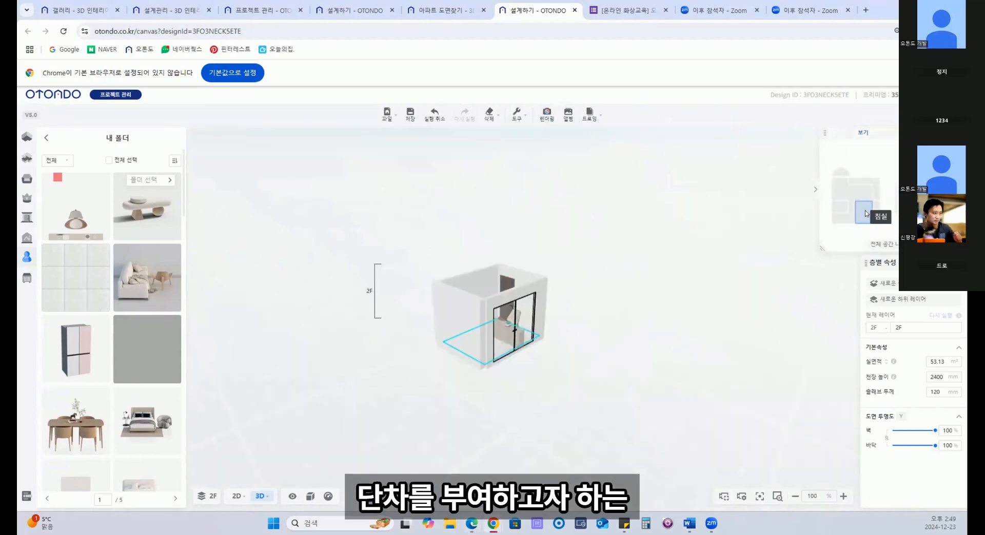
left_click(23, 134)
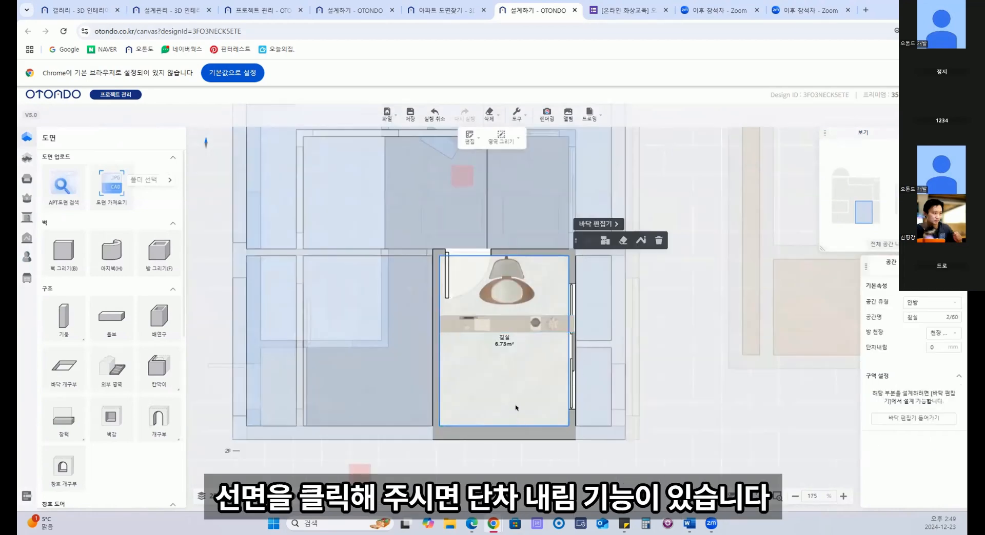
left_click(933, 347)
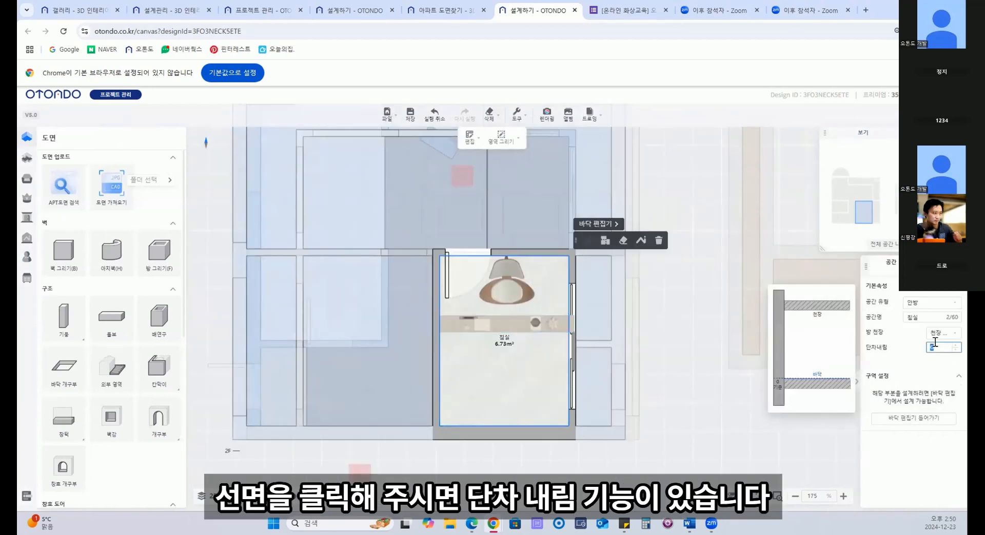
type("500")
key("Return")
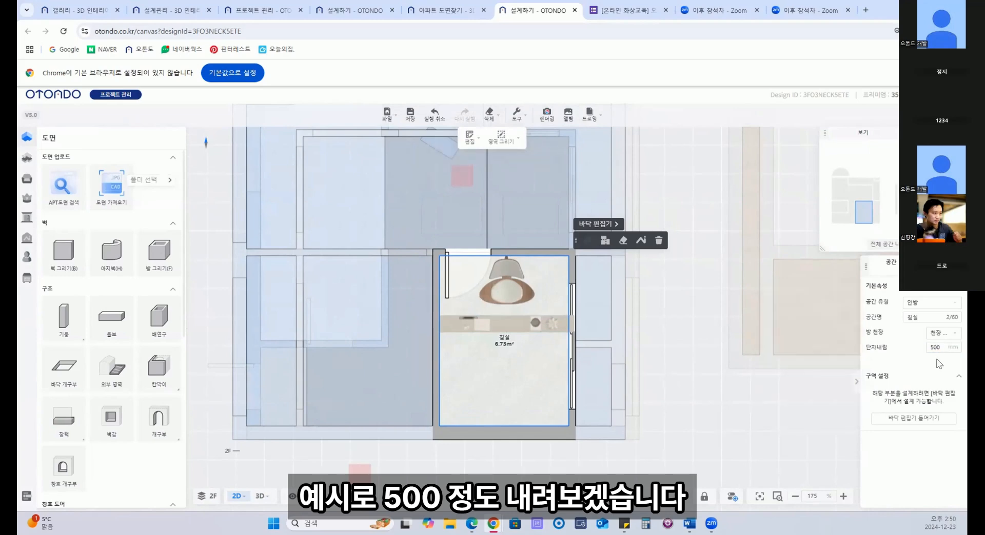
Set the 침실's 단차내림 to 0 mm and back to 500 mm to compare the floor levels
double_click(937, 347)
type("0")
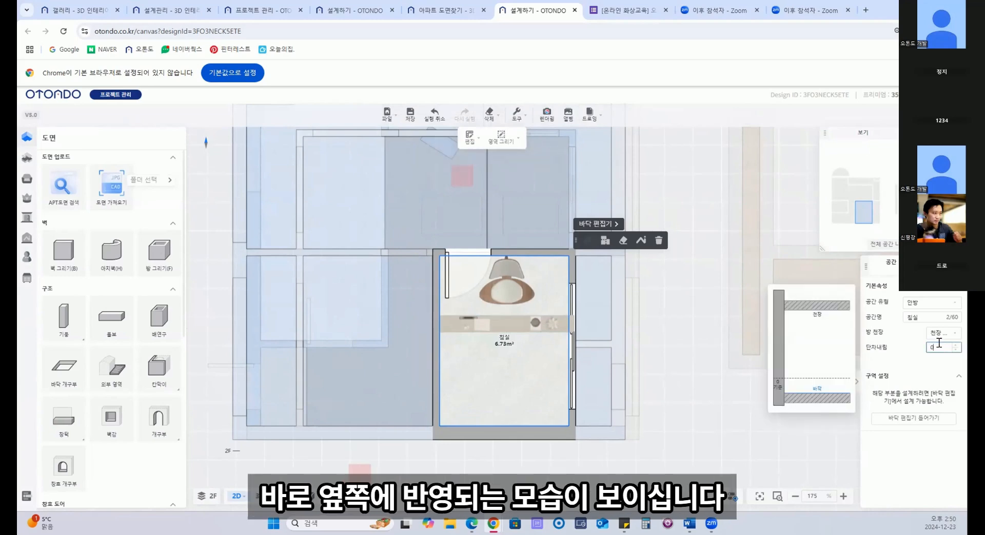
key("Return")
double_click(938, 343)
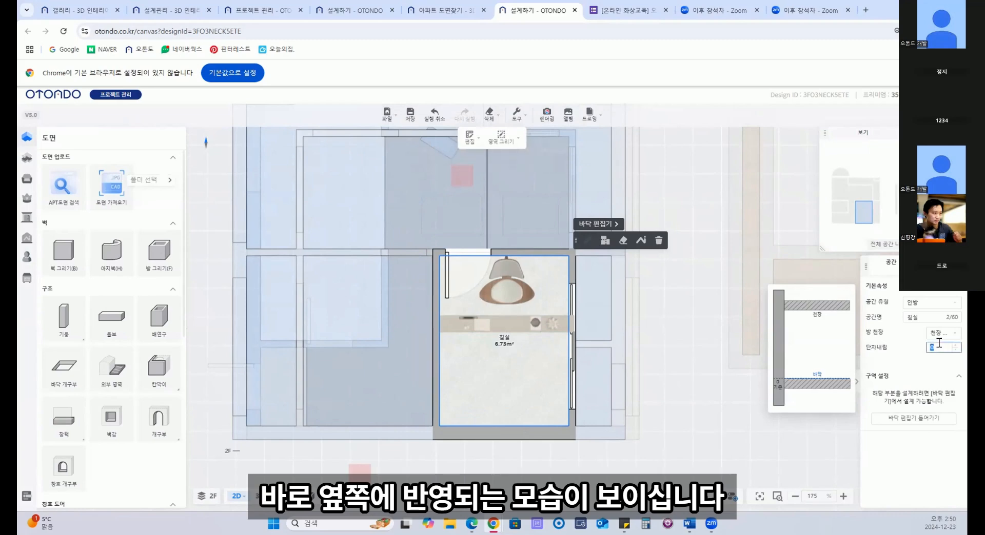
type("500")
key("Return")
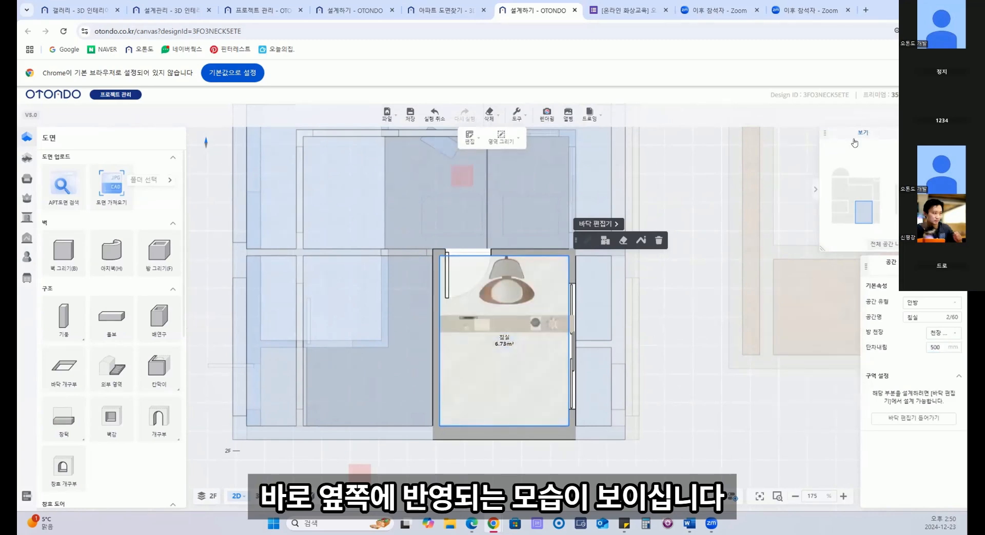
View the 침실 in 3D and examine its lowered floor level around the door and furniture
left_click(259, 496)
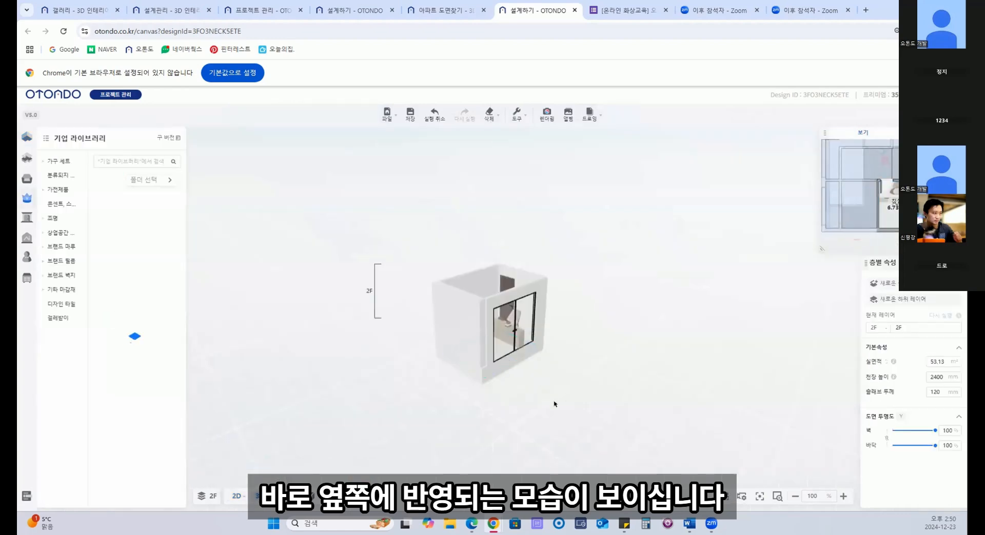
left_click_drag(554, 404, 711, 457)
scroll(422, 429, "up", 5)
scroll(452, 314, "up", 6)
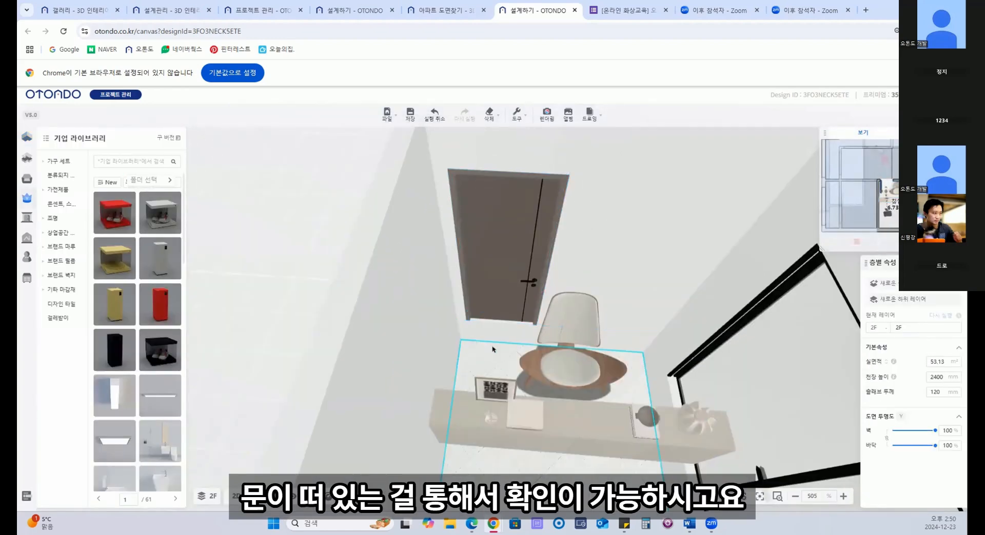
scroll(492, 349, "down", 8)
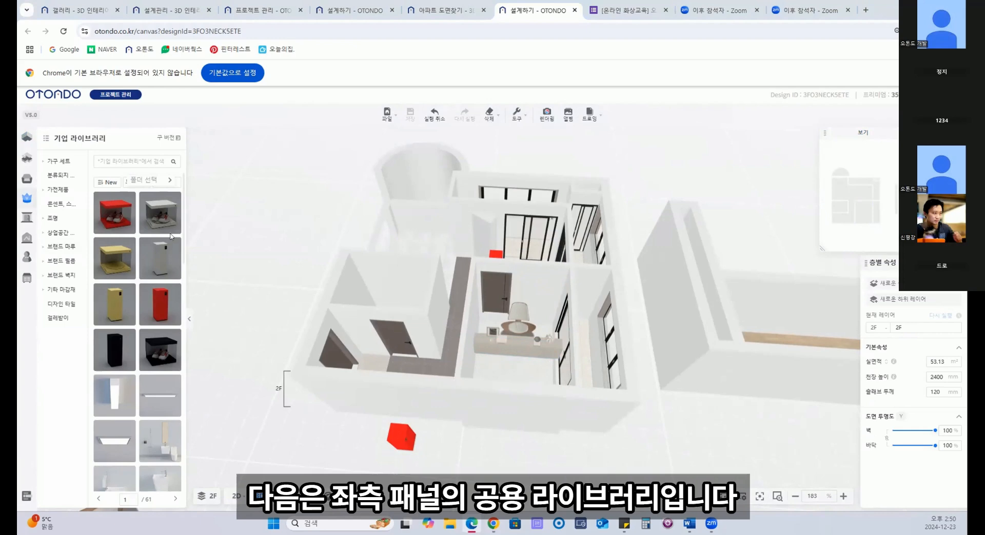
Browse the 건축재 category of the 공용 라이브러리, including its 벽면 models
left_click(27, 179)
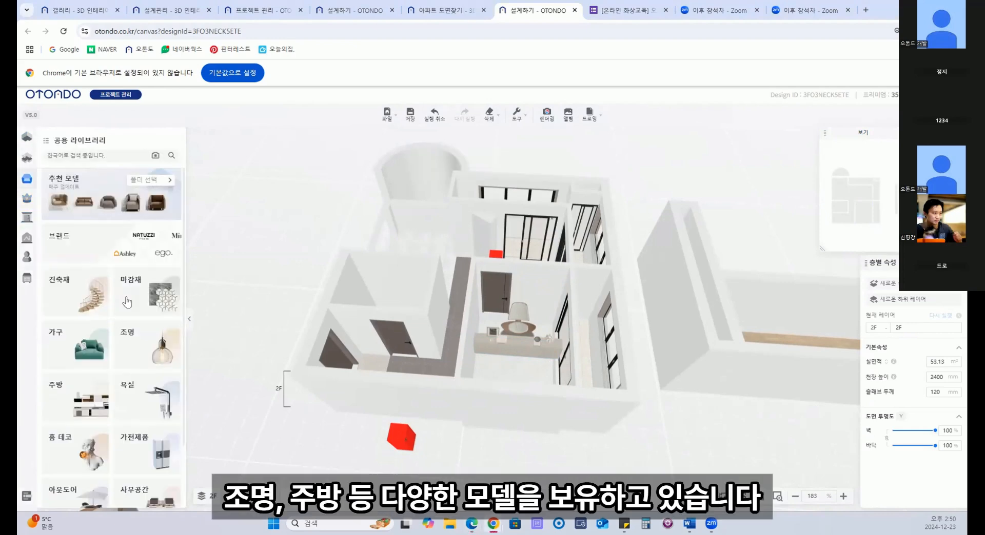
left_click(71, 296)
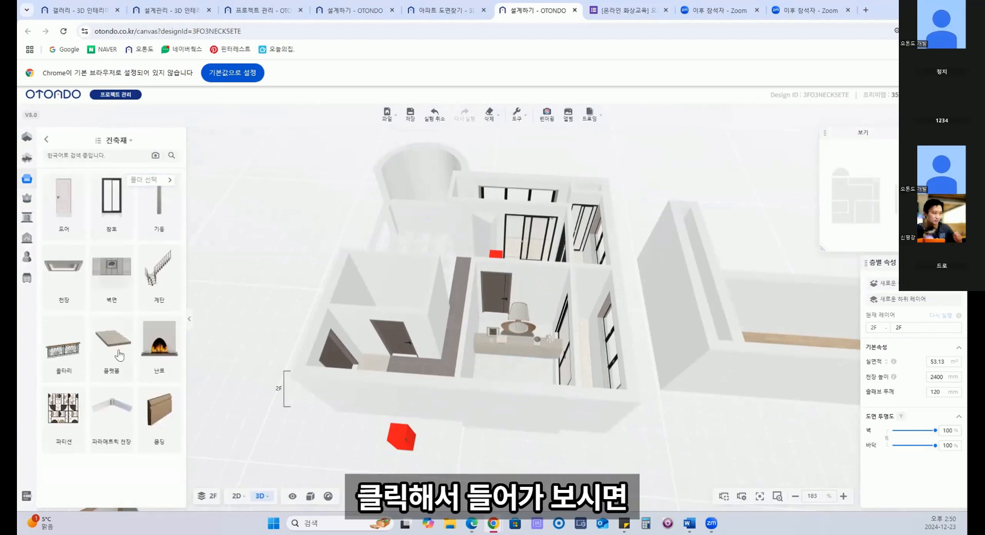
left_click(106, 285)
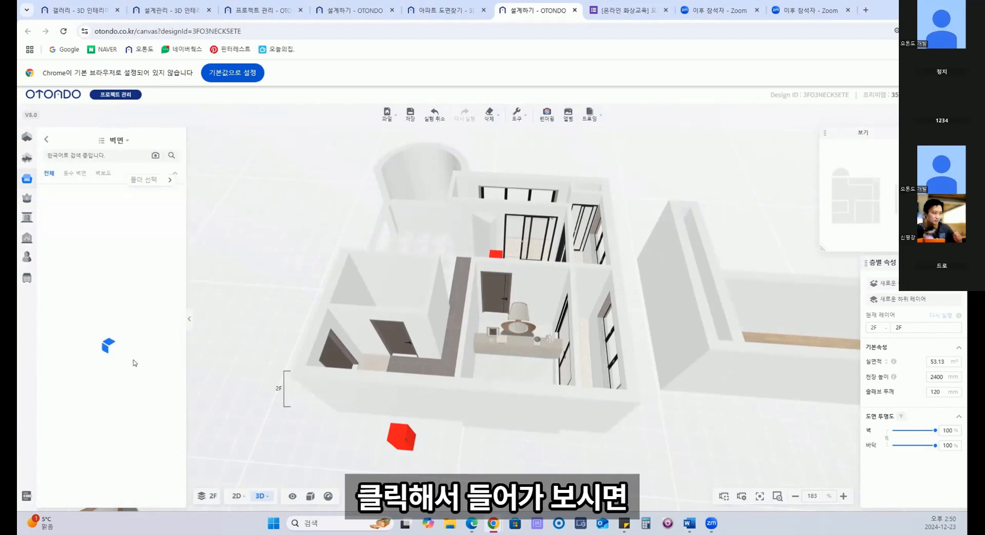
scroll(115, 381, "down", 2)
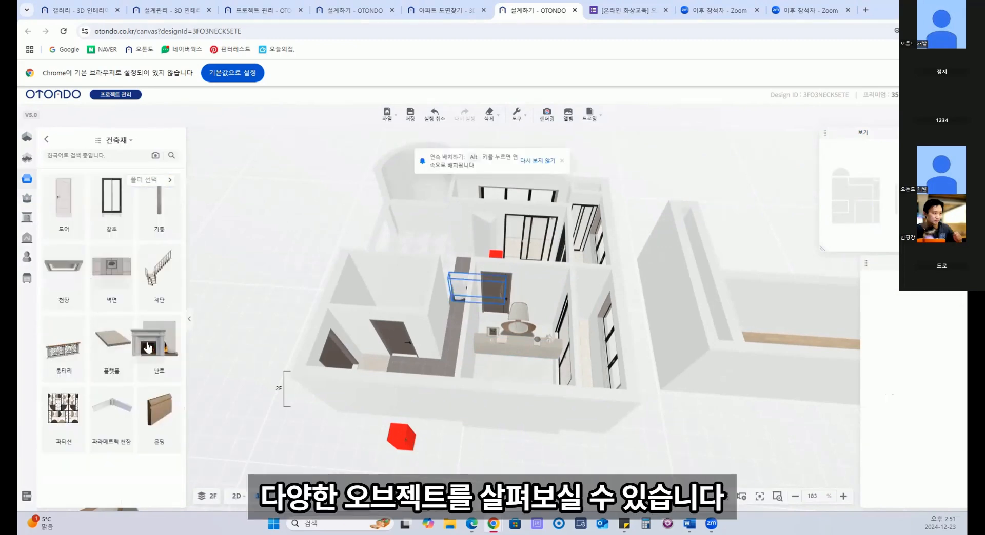
left_click(59, 351)
left_click(45, 139)
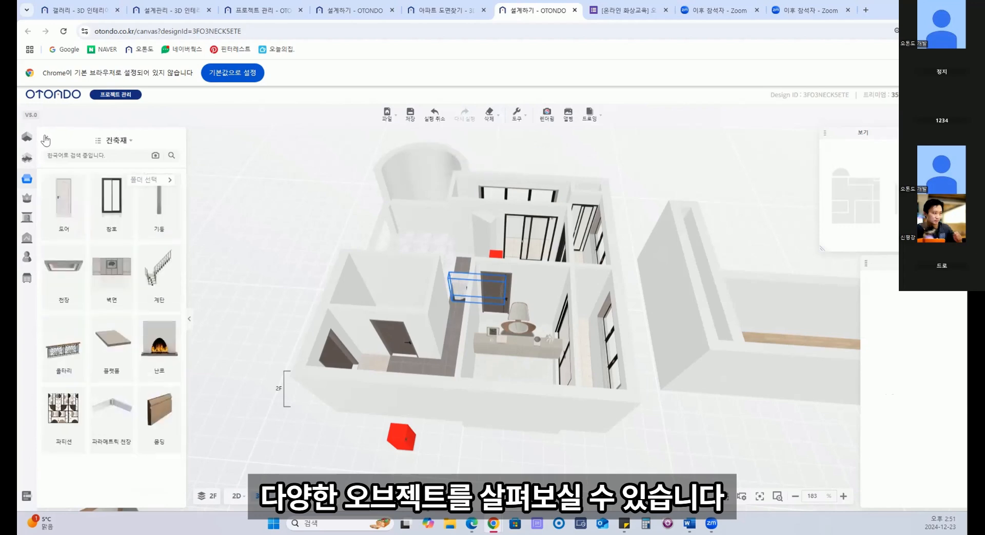
Open the 브랜드 collection in the 공용 라이브러리 and look through the SANDIMAS materials
left_click(45, 139)
left_click(81, 245)
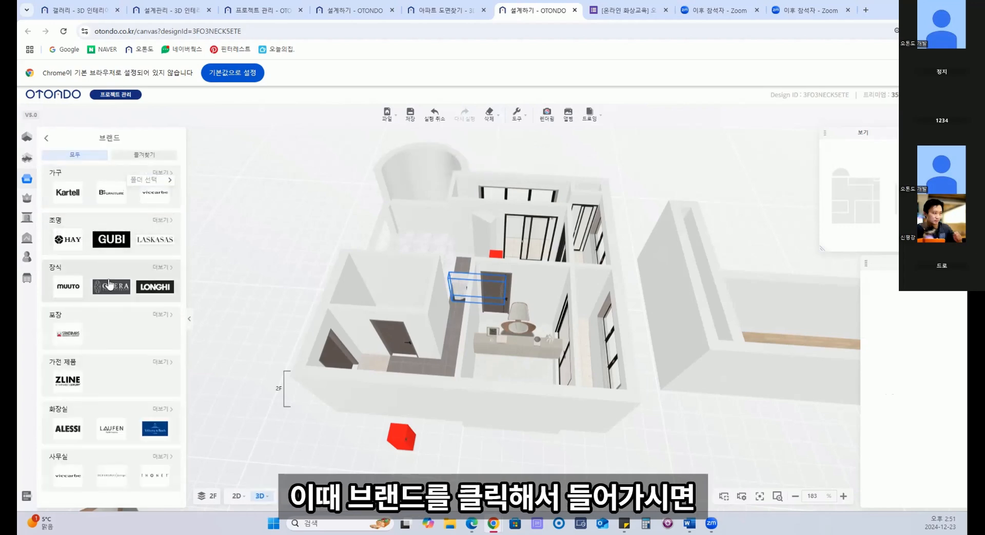
left_click(66, 345)
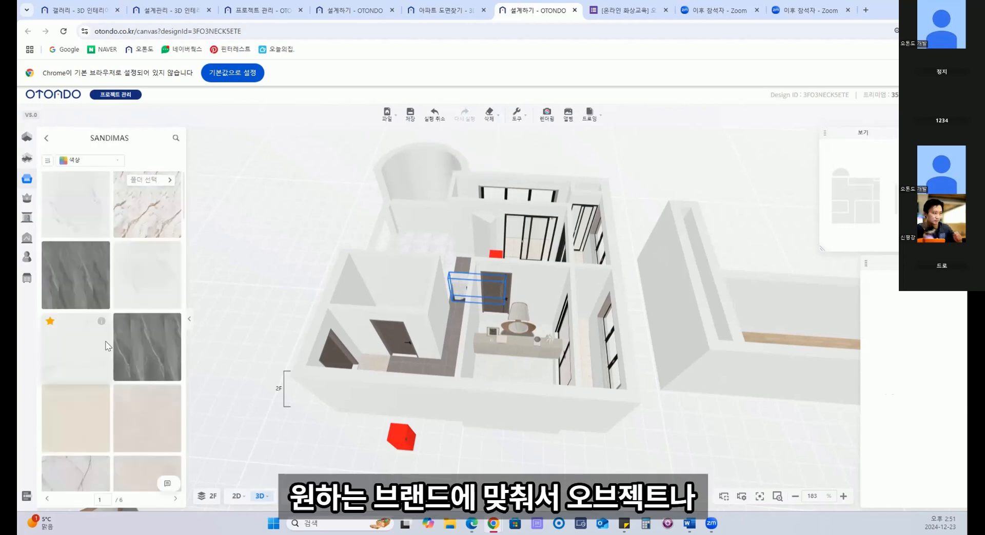
scroll(113, 333, "down", 2)
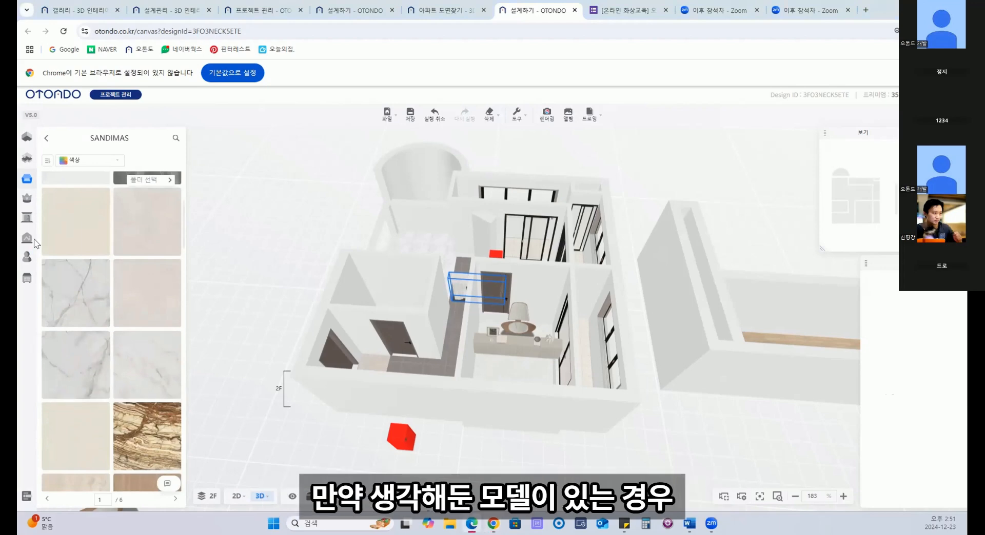
View the 공용 라이브러리 search suggestions and place the picked fireplace in the 침실, in front of the console
left_click(46, 138)
left_click(91, 154)
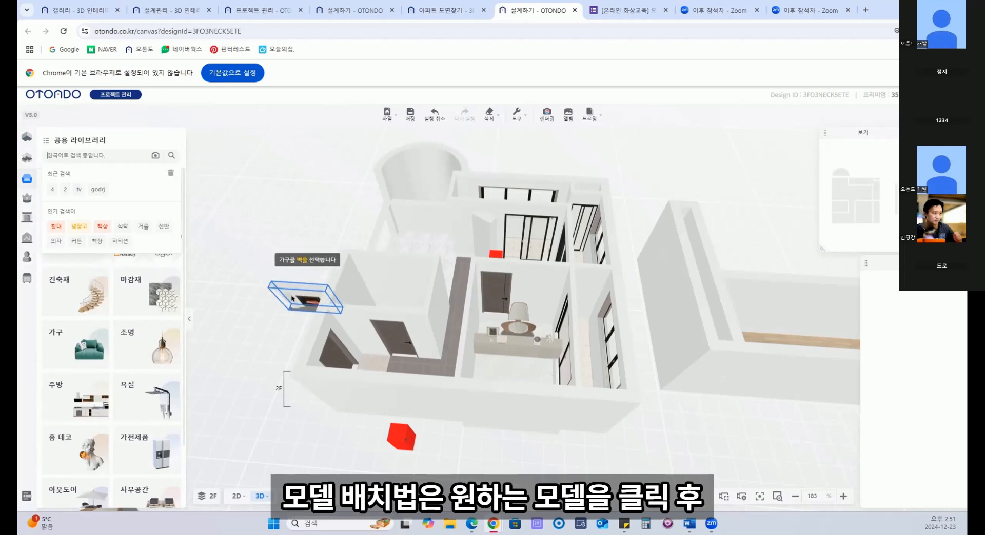
scroll(500, 377, "up", 5)
left_click(492, 428)
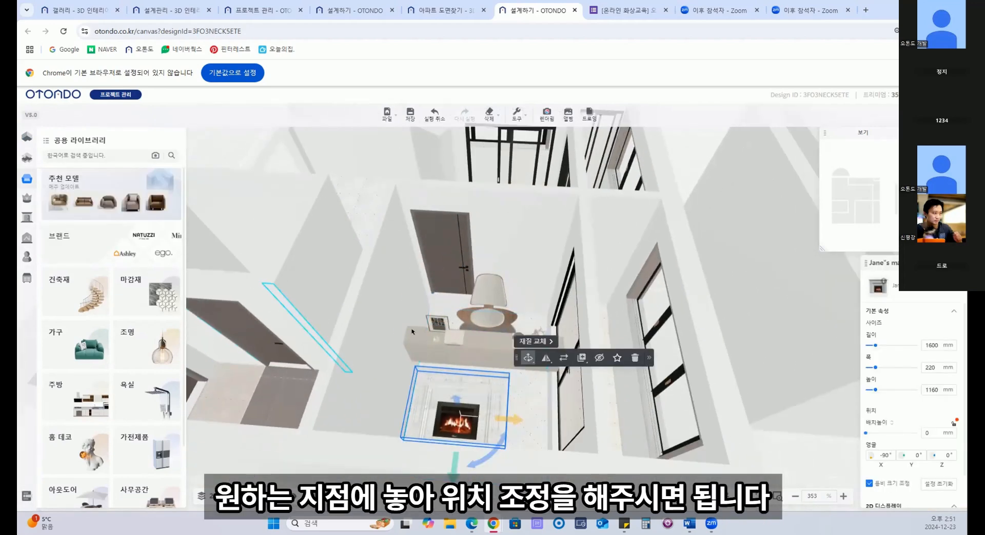
Browse the 에어컨 models under 가전제품 in the 기업 라이브러리
left_click(29, 202)
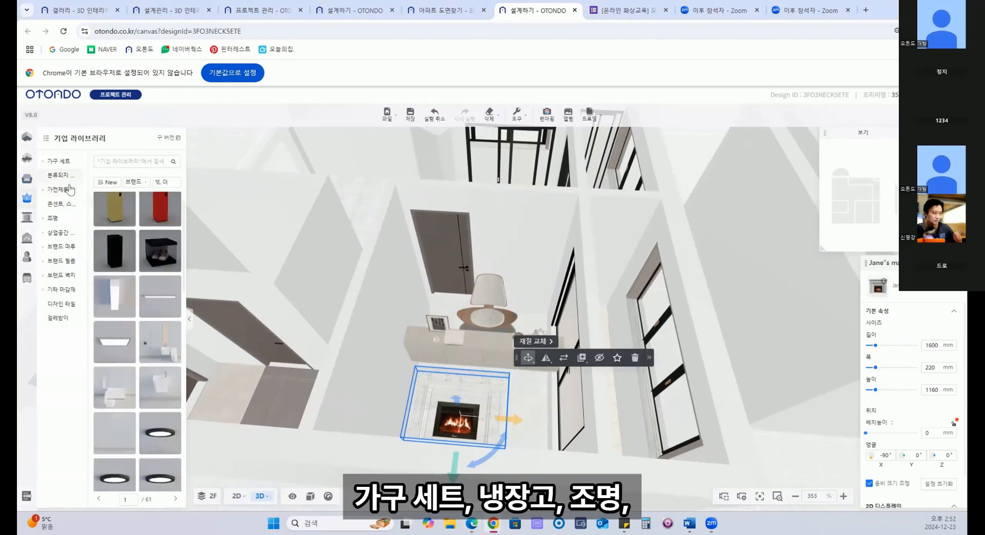
left_click(62, 191)
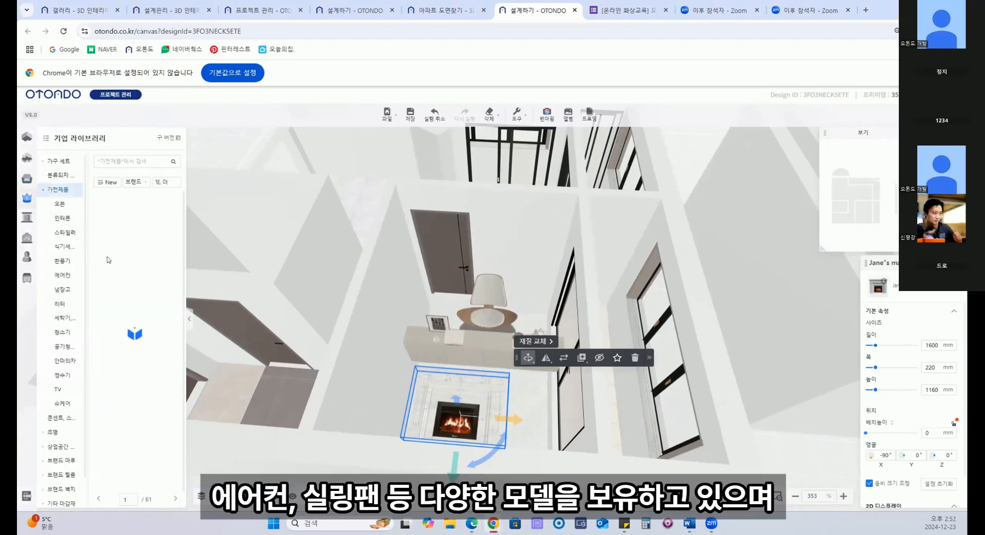
left_click(62, 275)
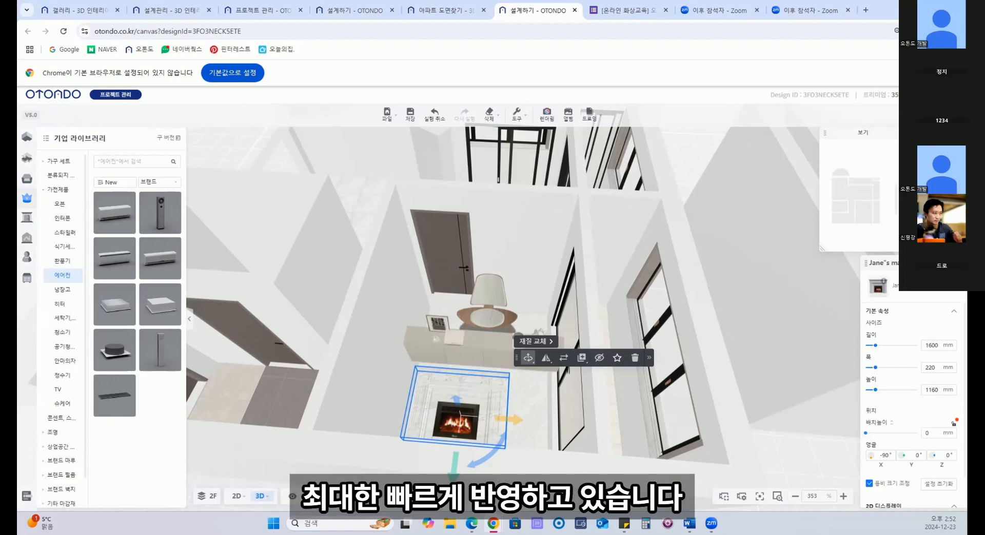
mouse_move(26, 225)
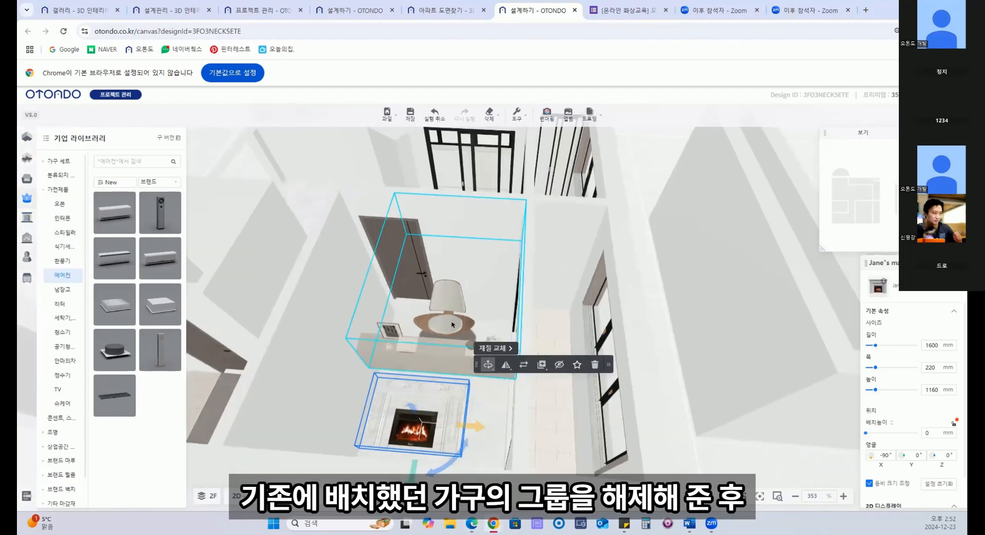
Ungroup the furniture group in the 침실 that contains the lounge chair and the console
left_click(454, 319)
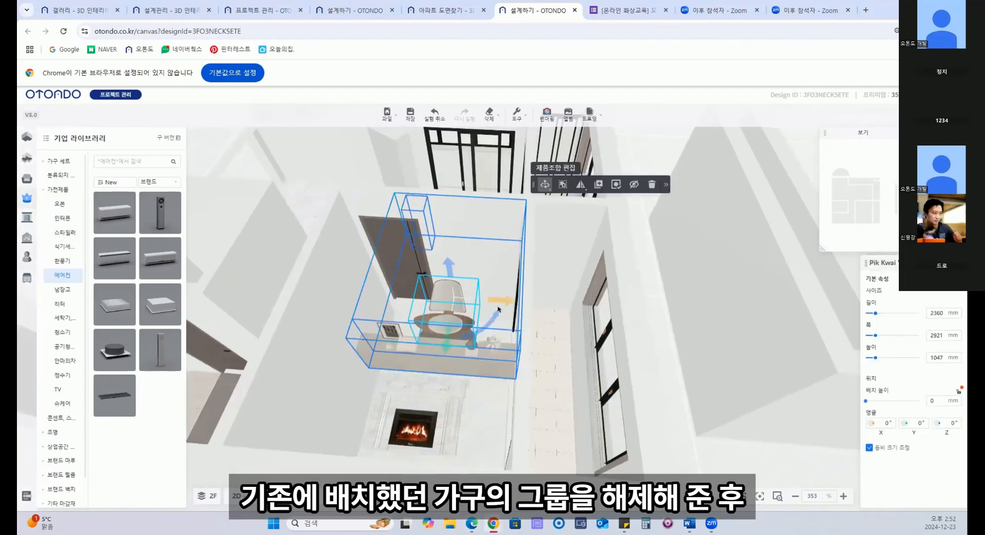
left_click(560, 184)
scroll(453, 365, "up", 2)
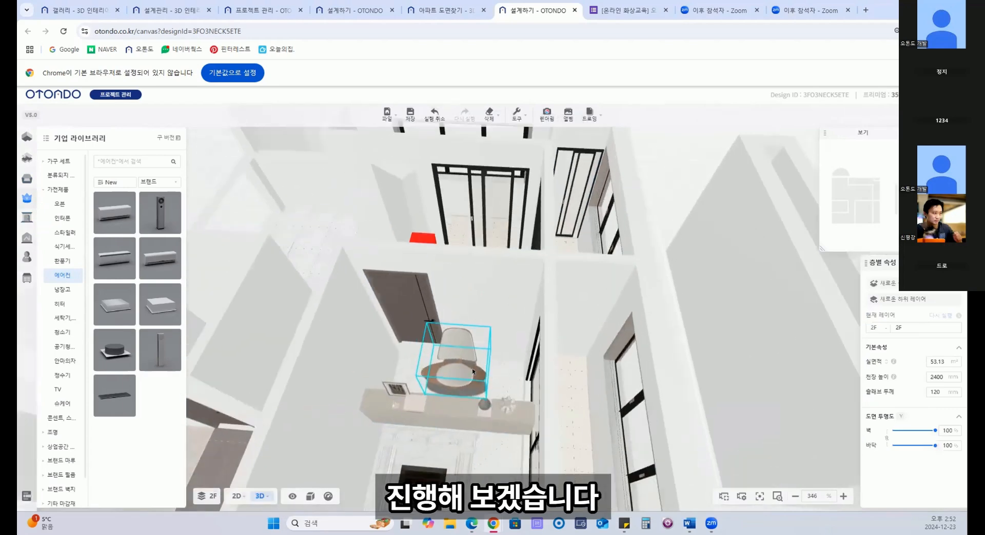
Open material replacement for the lounge chair and apply a dark bru_Plain_Brown material to its wooden frame
left_click(453, 366)
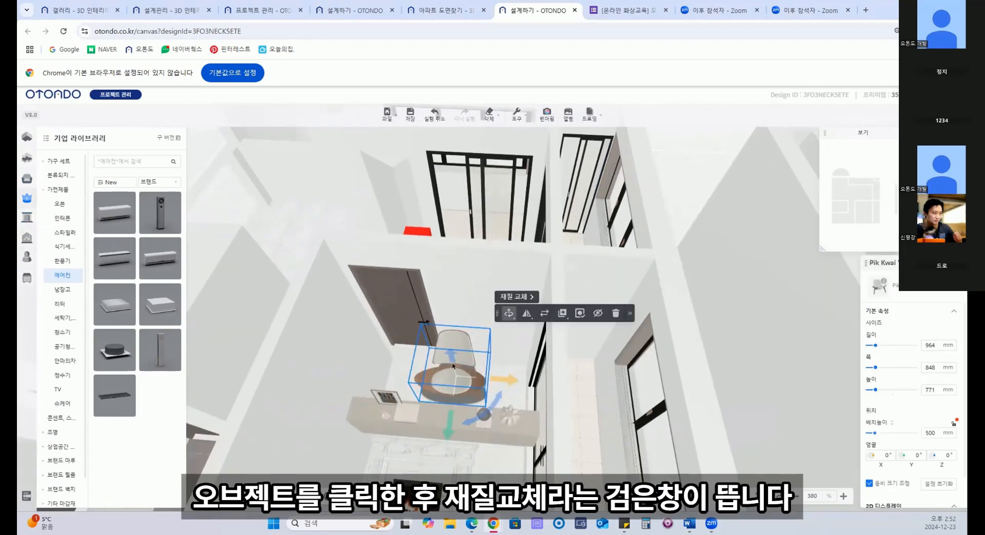
left_click(524, 300)
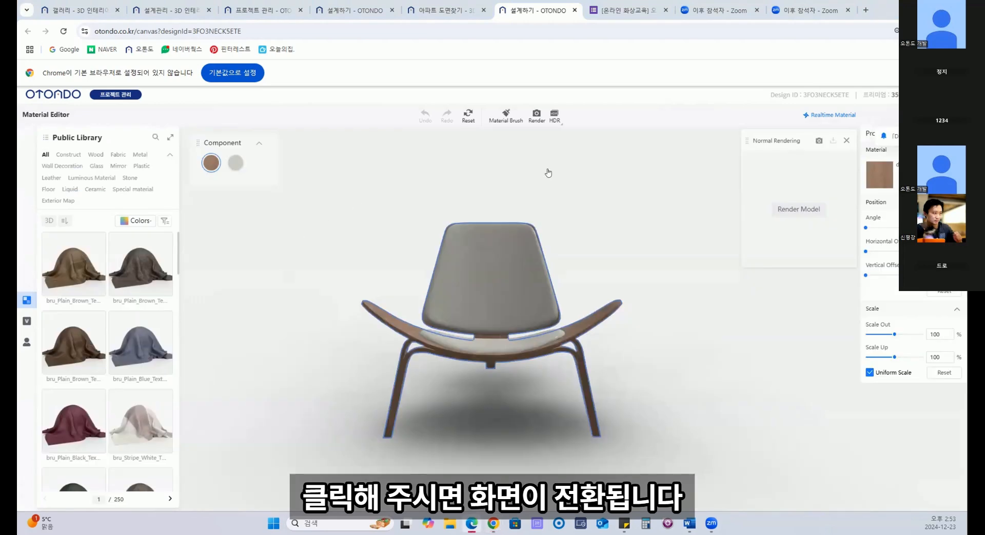
left_click(126, 273)
left_click(498, 289)
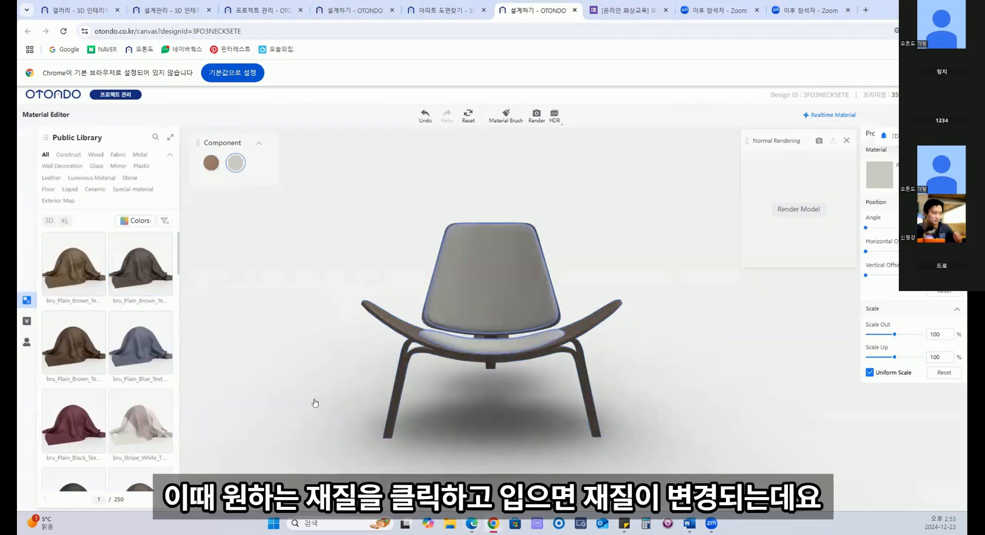
Apply the burgundy bru_Plain_Black material to the chair's seat and backrest and bru_Stripe_White to its frame
left_click_drag(315, 404, 450, 406)
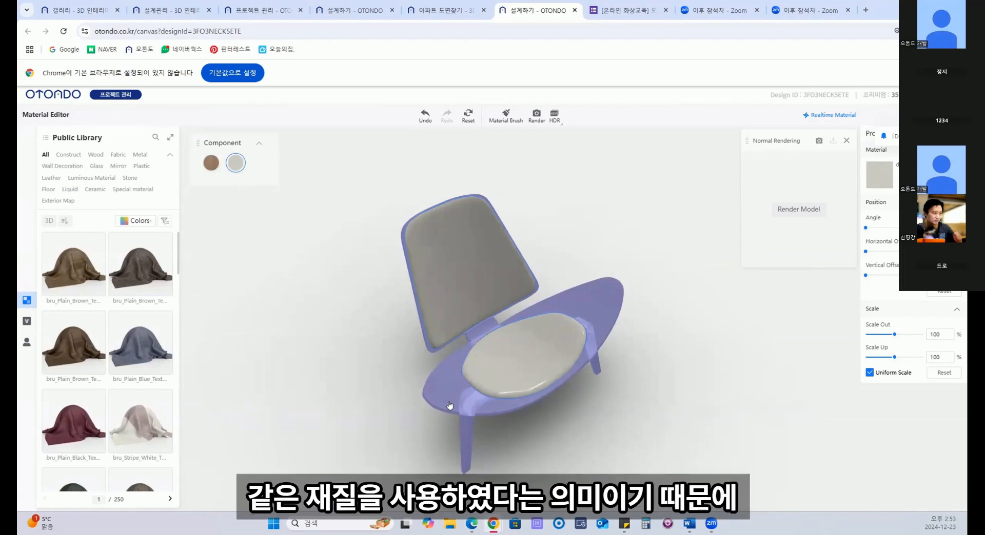
left_click(449, 406)
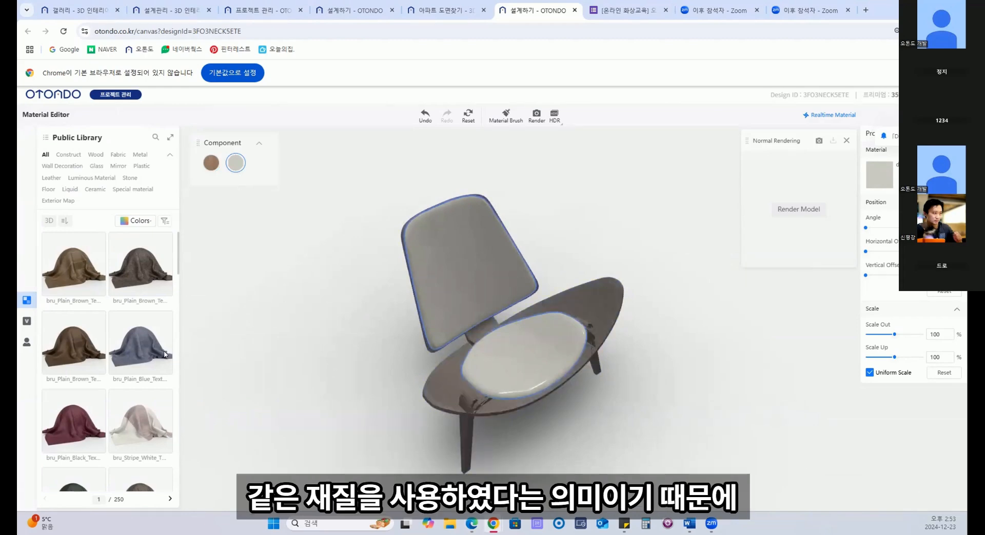
left_click_drag(445, 402, 445, 403)
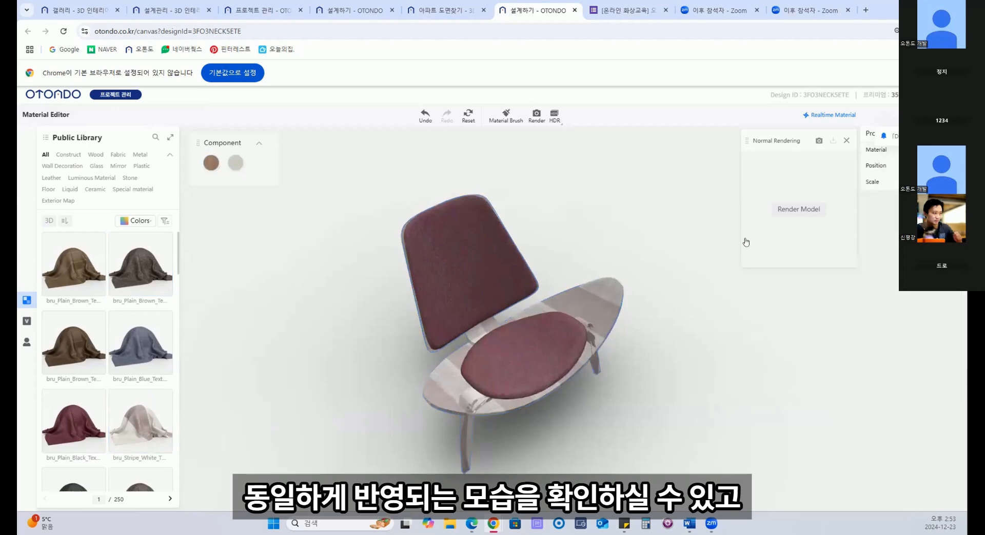
Render the chair with its new materials and view the rendered image enlarged
left_click(803, 210)
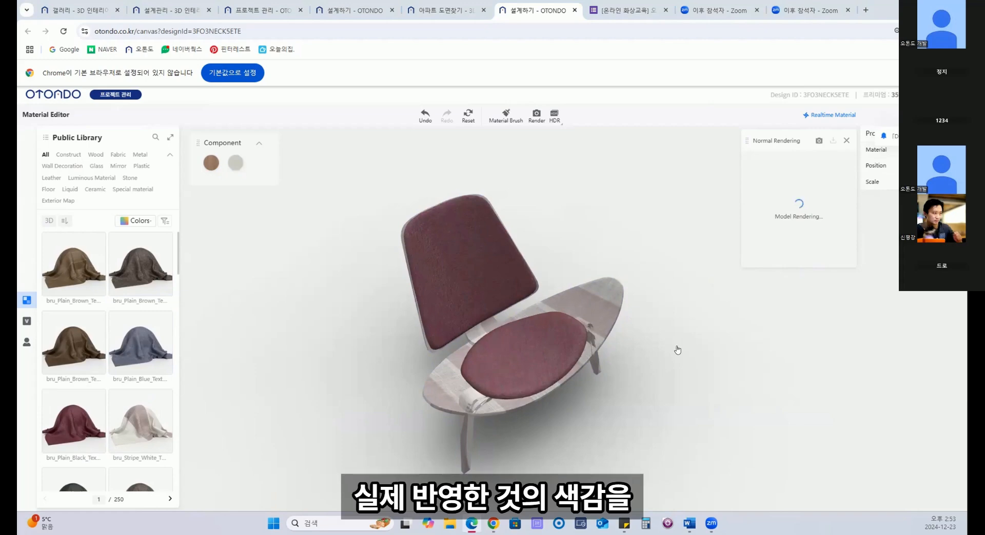
left_click_drag(666, 373, 830, 316)
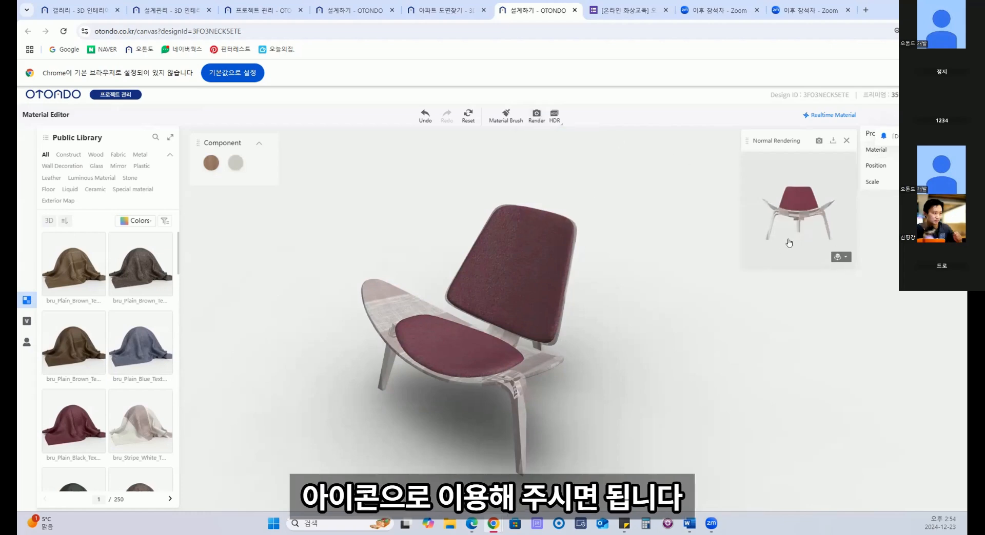
left_click(837, 257)
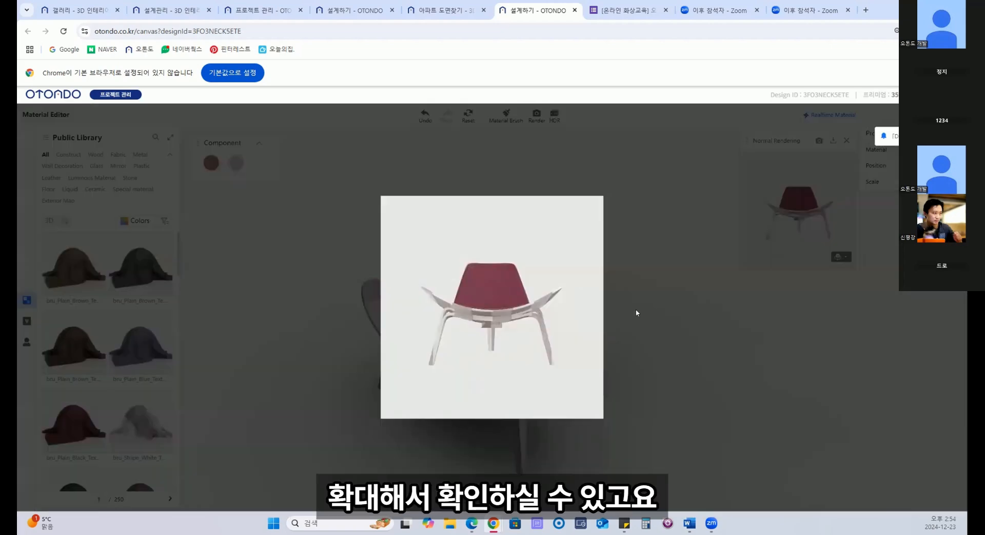
Close the enlarged render and return to the design, applying the chair's new materials to all identical content
left_click(635, 313)
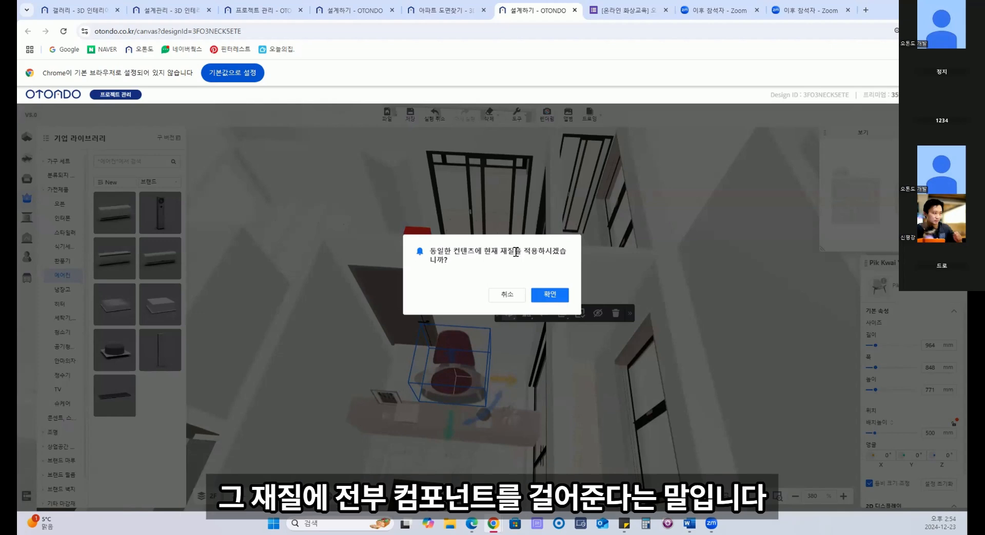
left_click(548, 296)
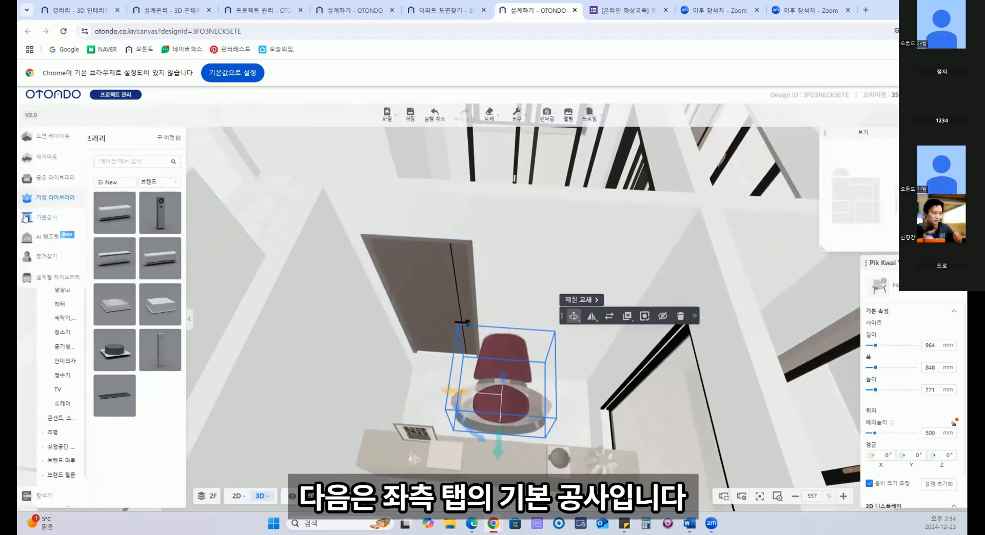
Enter the 기본공사 modelling space and draw a small rectangle on the marble-tiled floor near the red box
left_click(44, 236)
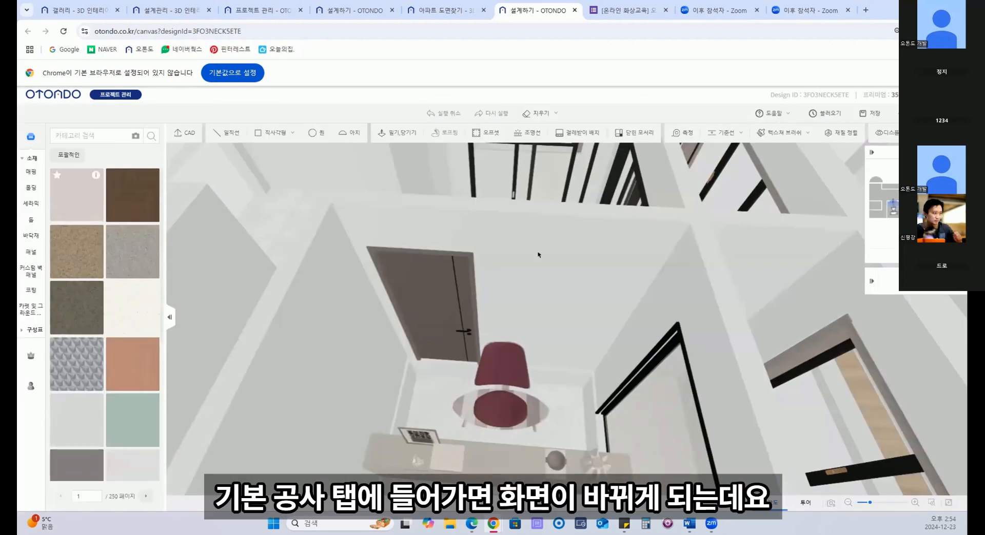
scroll(584, 339, "down", 5)
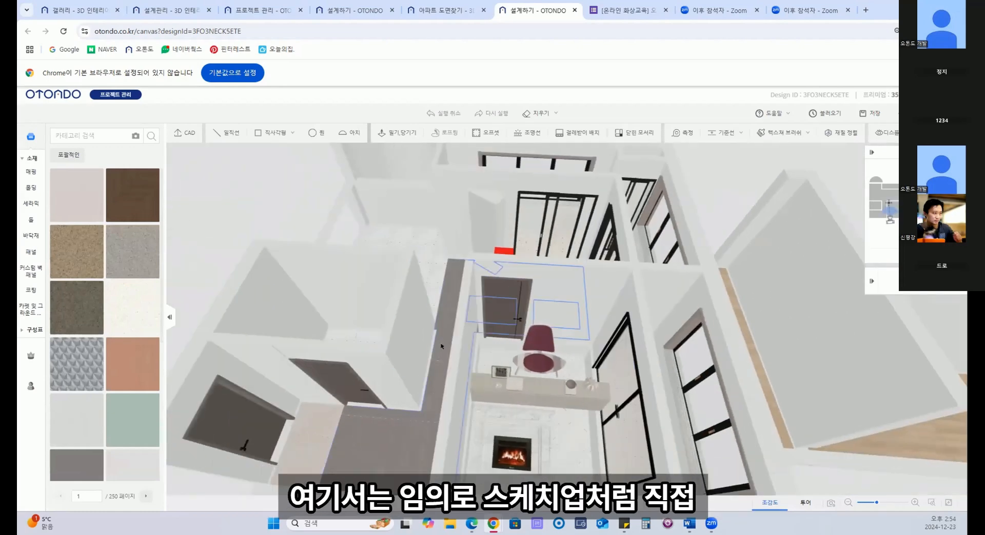
left_click_drag(508, 290, 518, 338)
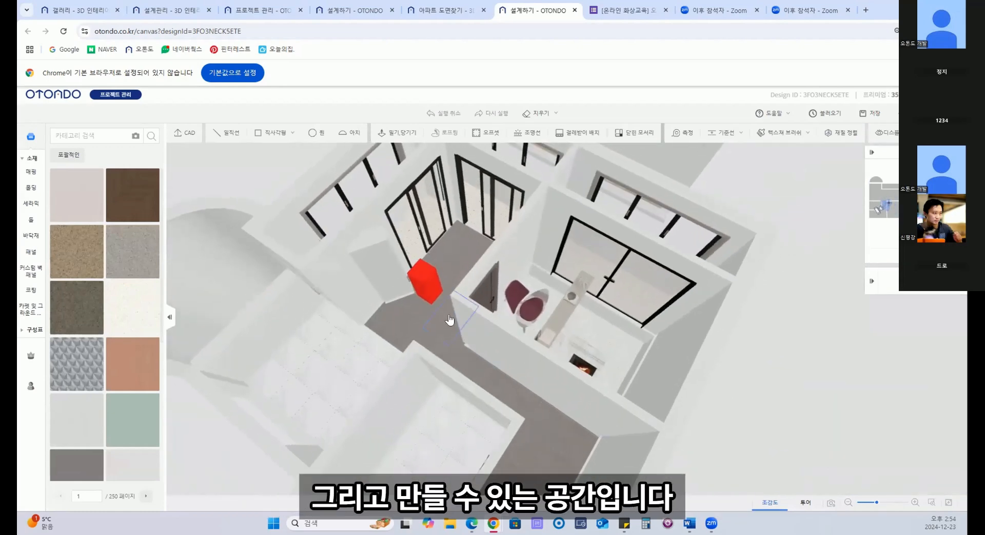
right_click_drag(451, 324, 530, 418)
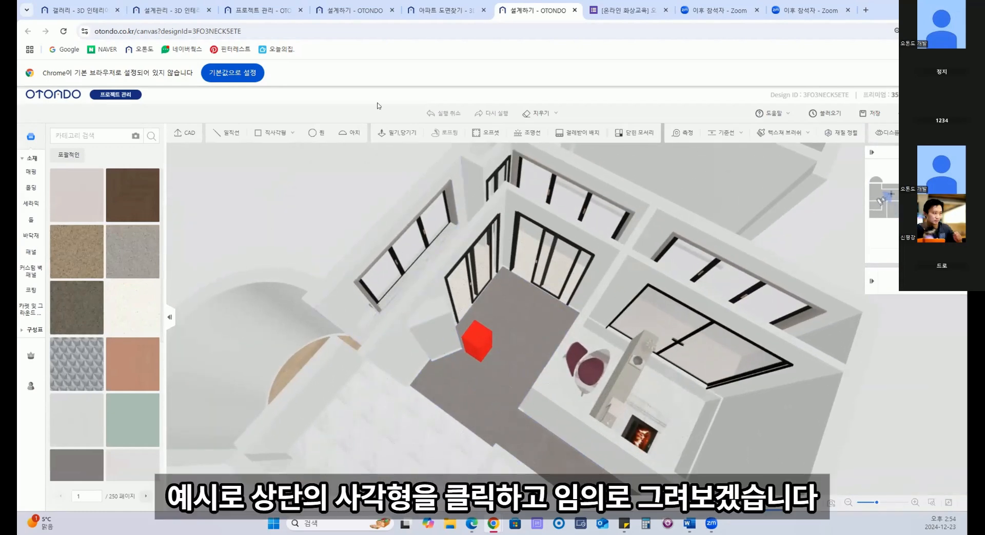
left_click(275, 133)
left_click(358, 340)
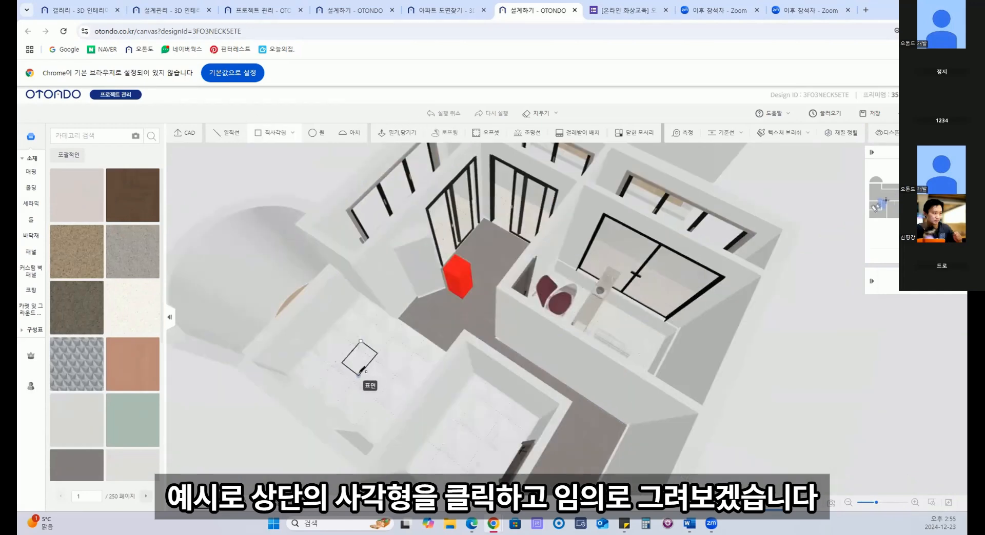
left_click(359, 381)
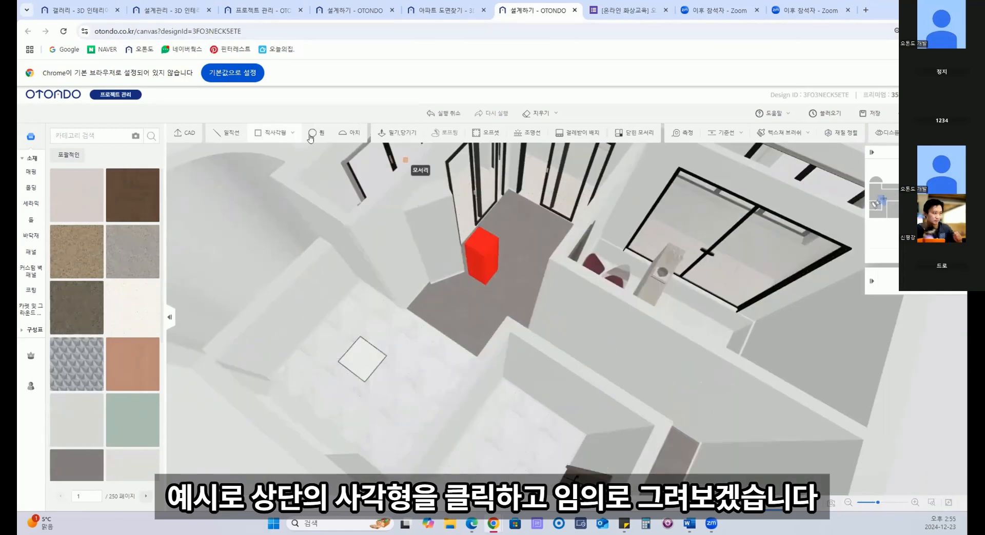
Draw a circle on the marble-tiled floor, next to the rectangle
left_click(312, 133)
left_click(356, 406)
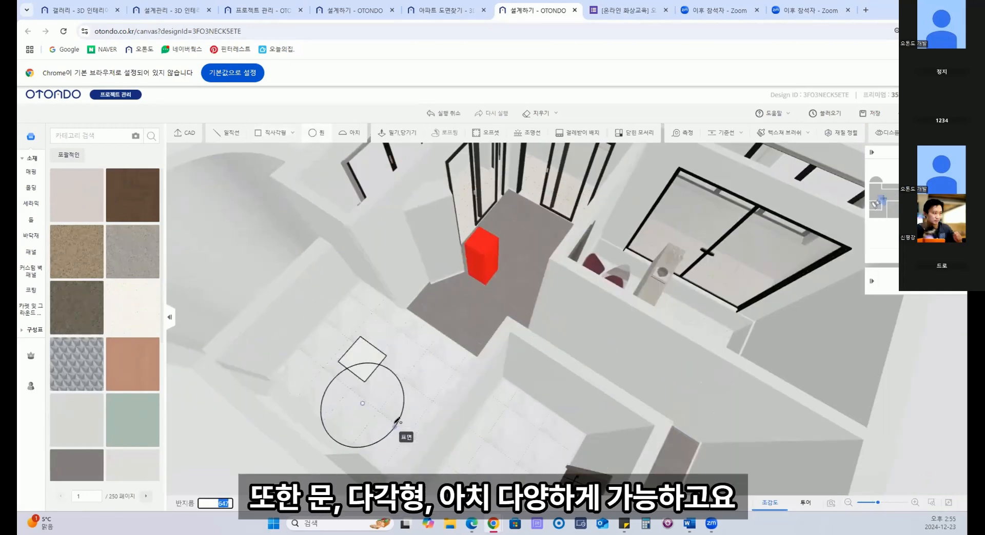
left_click(410, 397)
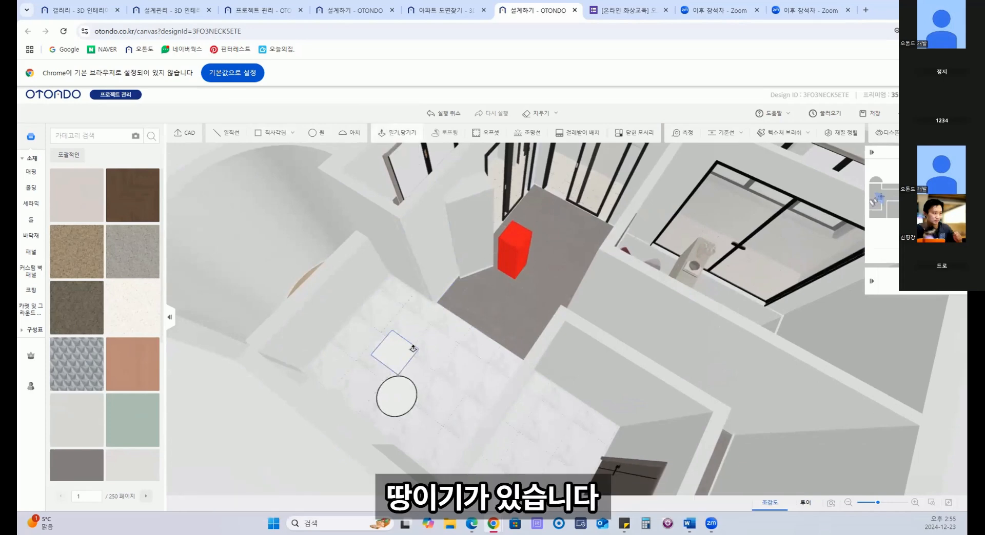
Push/pull the floor rectangle up into a box and the circle up into a tall cylinder
scroll(402, 355, "down", 5)
left_click_drag(547, 283, 331, 409)
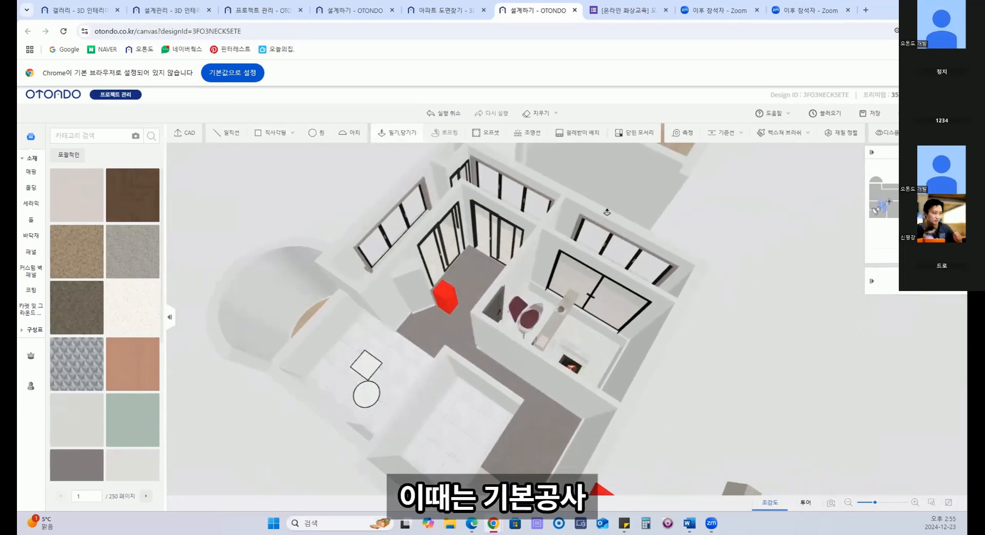
scroll(330, 410, "up", 5)
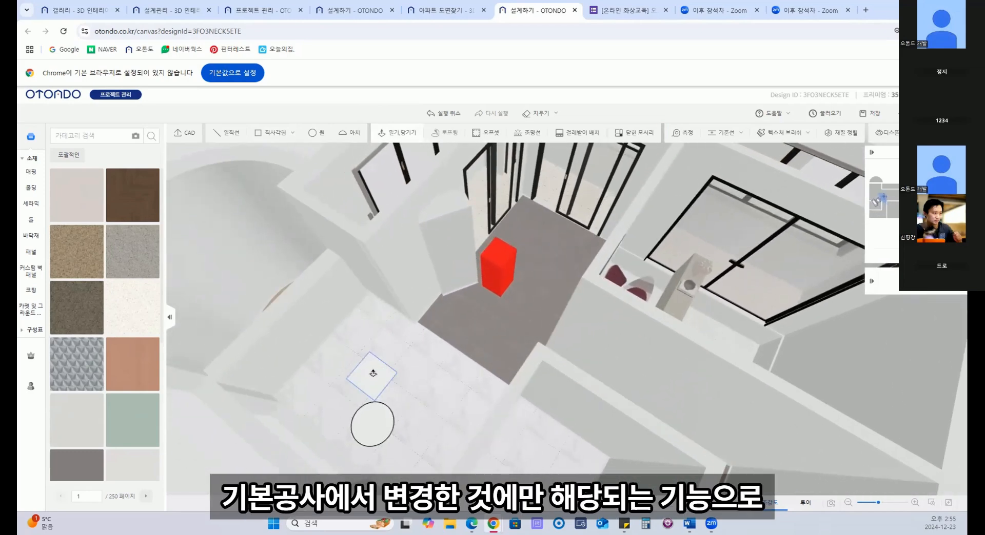
left_click(372, 372)
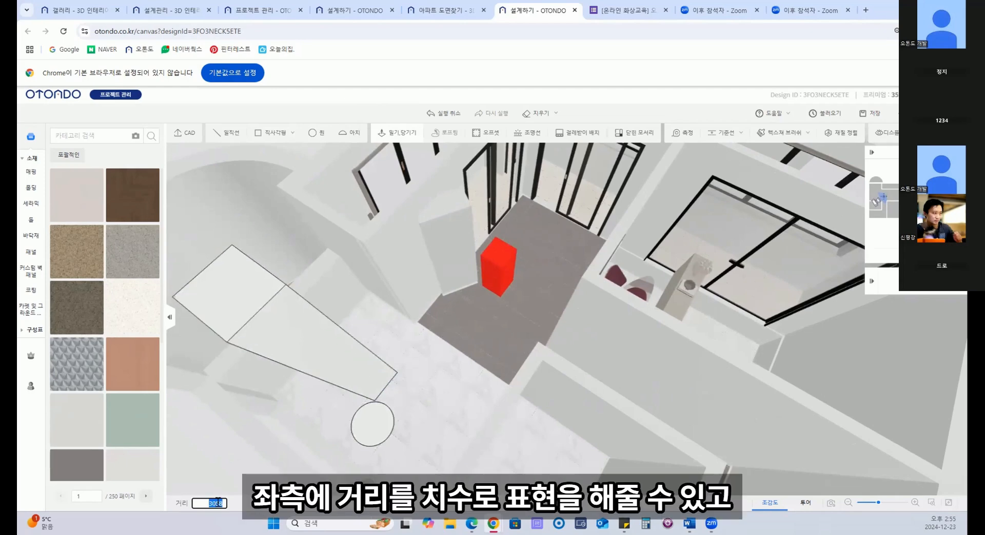
middle_click_drag(364, 368, 373, 342)
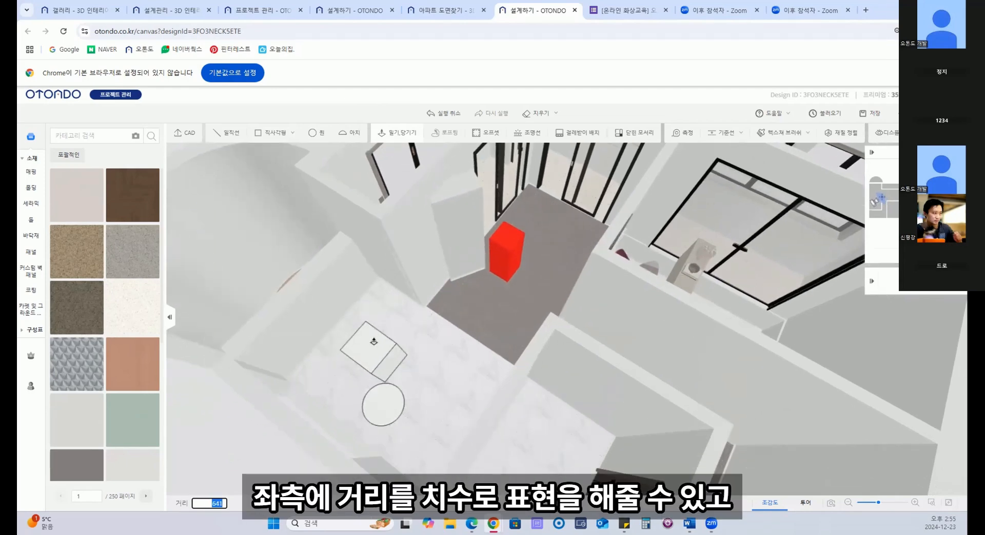
key("Return")
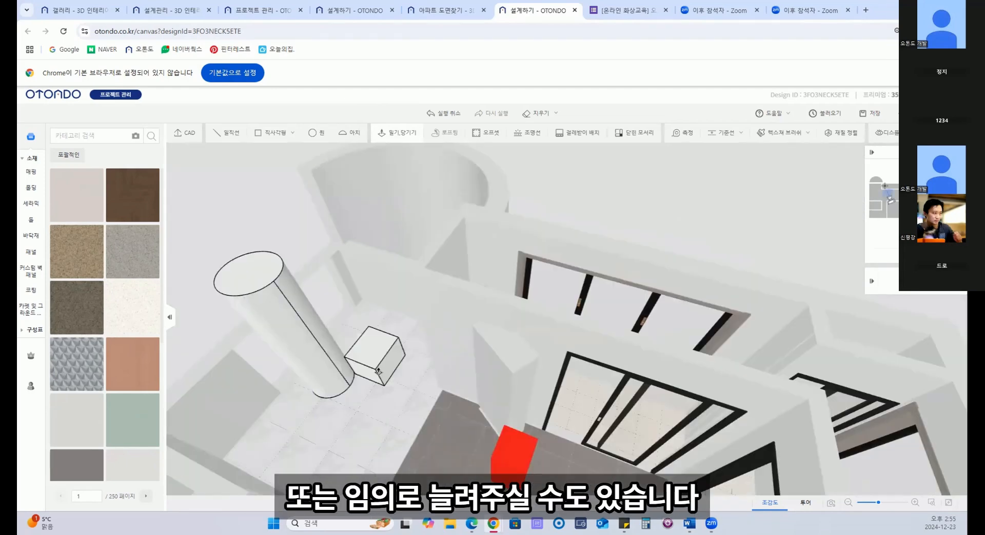
Lengthen the white box by pulling out its side face away from the cylinder
middle_click_drag(404, 379, 435, 378)
left_click_drag(404, 366, 437, 377)
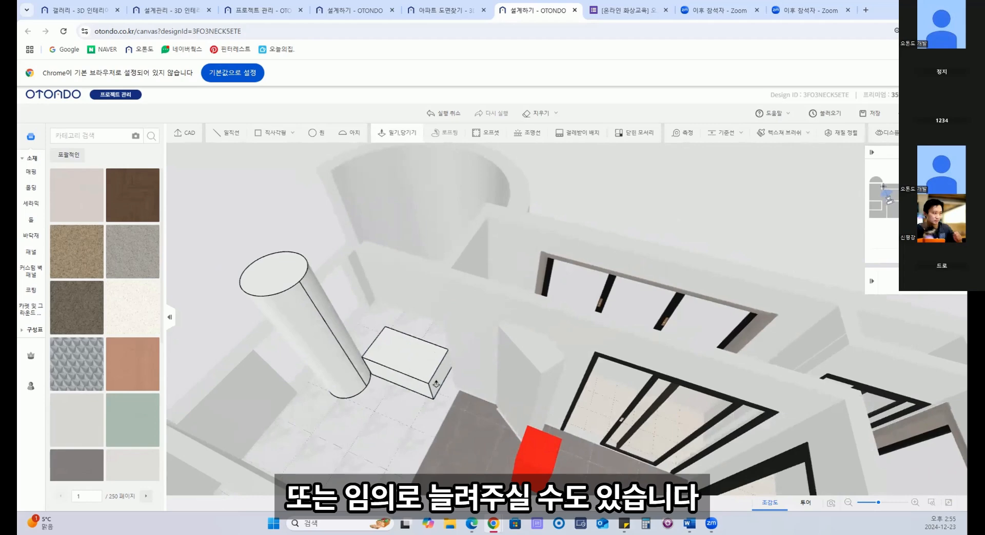
Offset the outline of the cylinder's top face inward to make a concentric inner circle
middle_click_drag(436, 378, 469, 267)
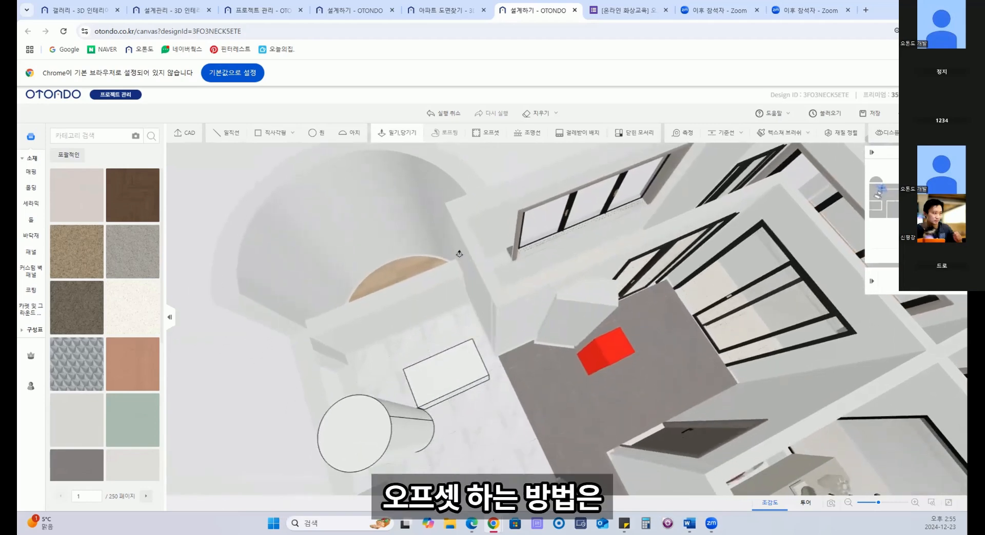
left_click(485, 133)
scroll(507, 420, "down", 3)
middle_click_drag(369, 465, 427, 386)
scroll(410, 463, "up", 1)
scroll(413, 467, "up", 3)
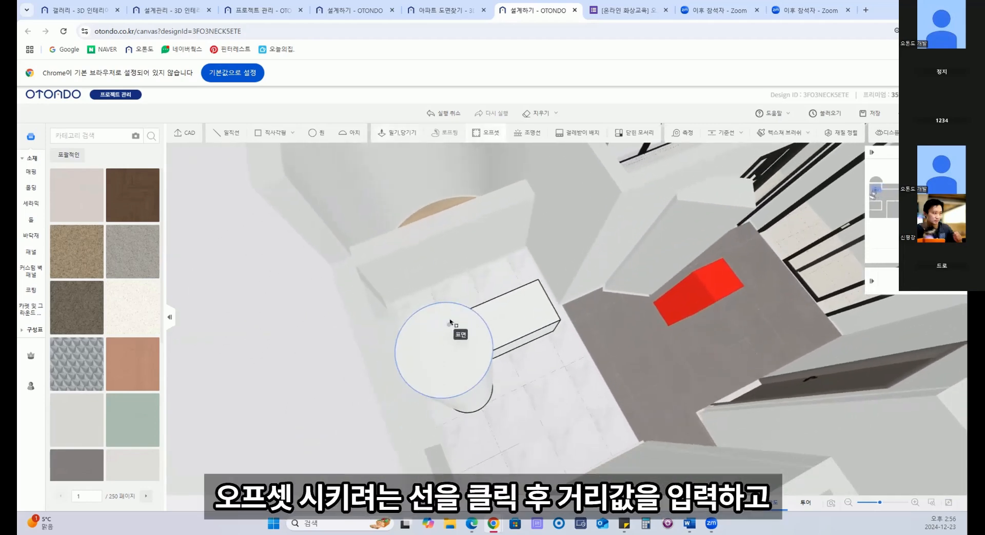
left_click(458, 306)
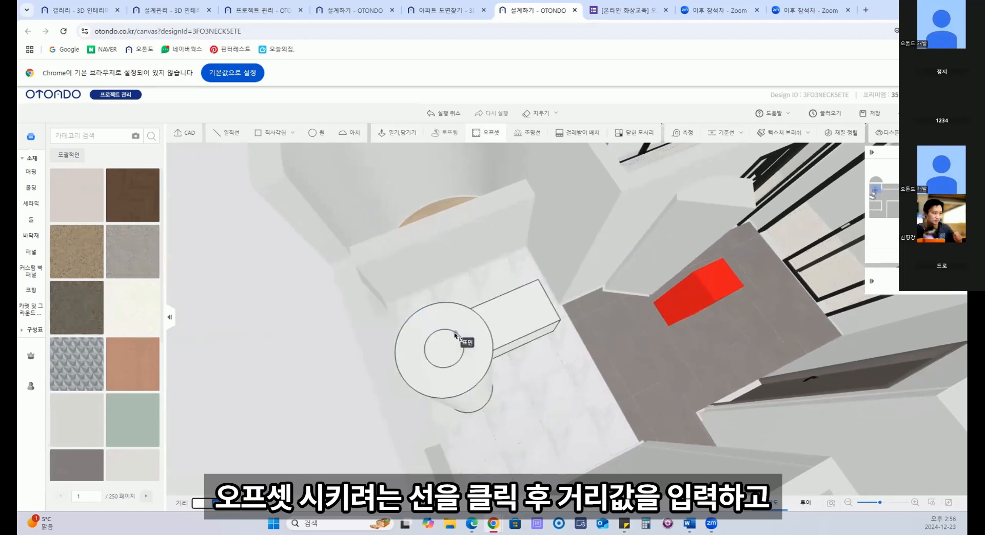
key("Return")
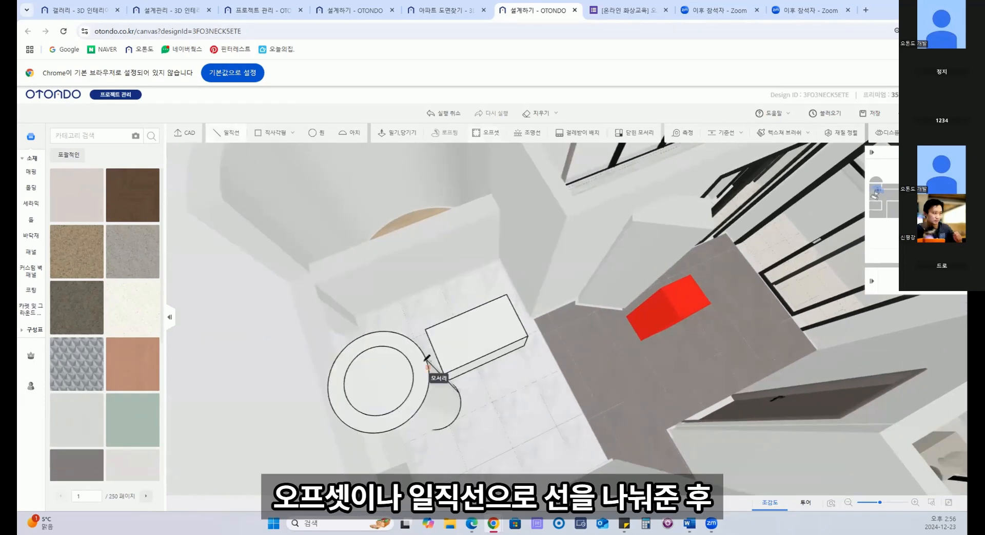
Split the cylinder's inner circle with a straight line across it and push/pull one half up into a tall half-cylinder
left_click(388, 347)
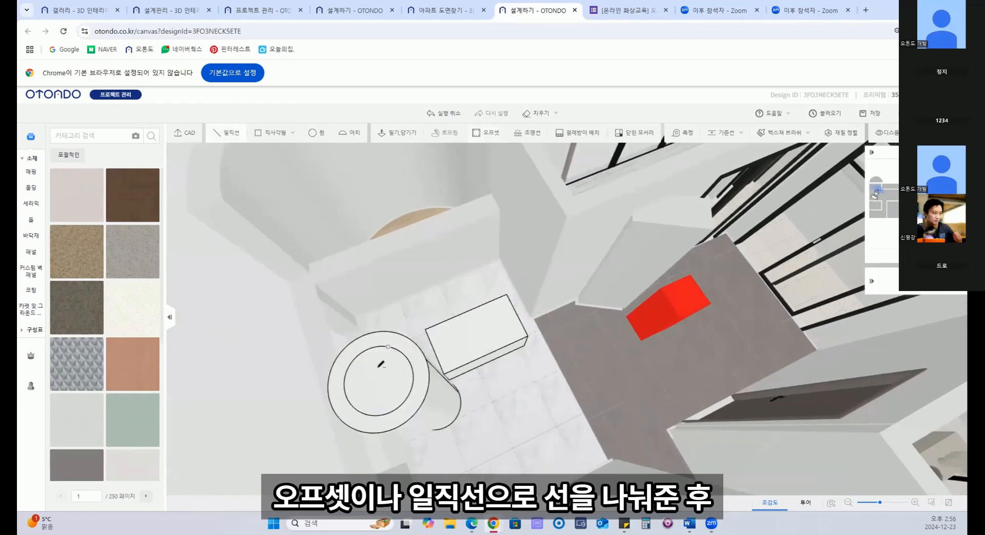
left_click(364, 411)
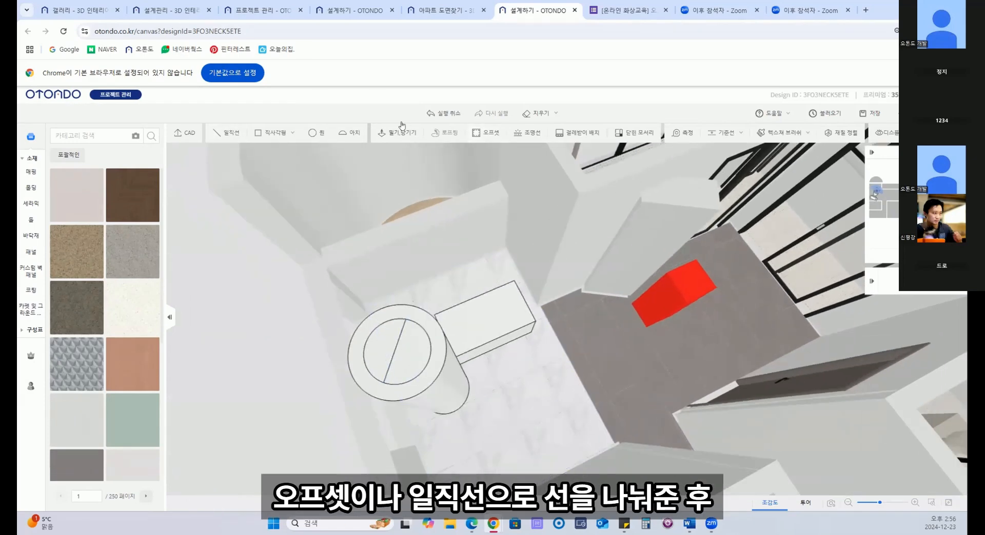
left_click_drag(390, 348, 372, 330)
middle_click_drag(391, 346, 458, 379)
left_click_drag(500, 337, 503, 345)
middle_click_drag(591, 365, 168, 408)
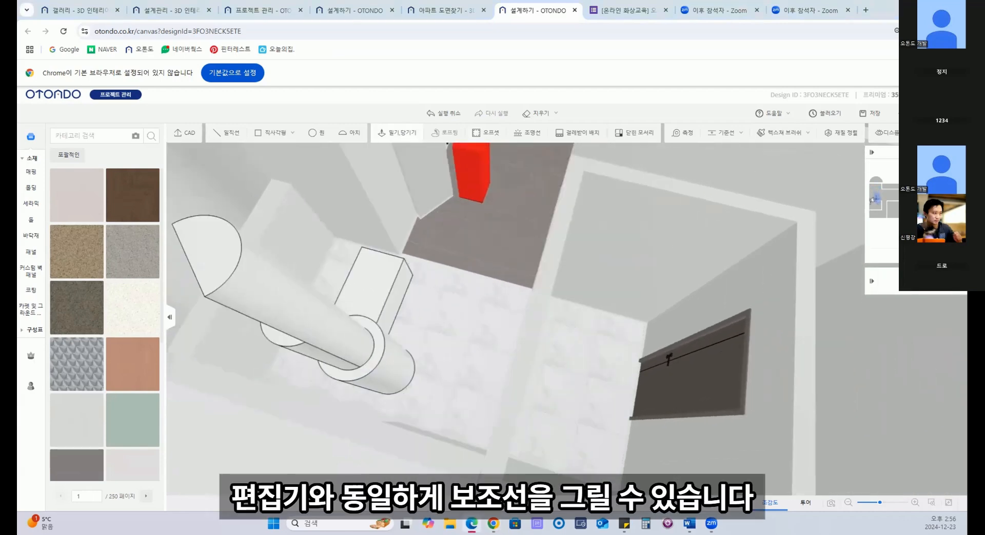
Draw dashed guide lines (보조선) lengthwise and crosswise over the white box and the marble-tiled floor
left_click(723, 132)
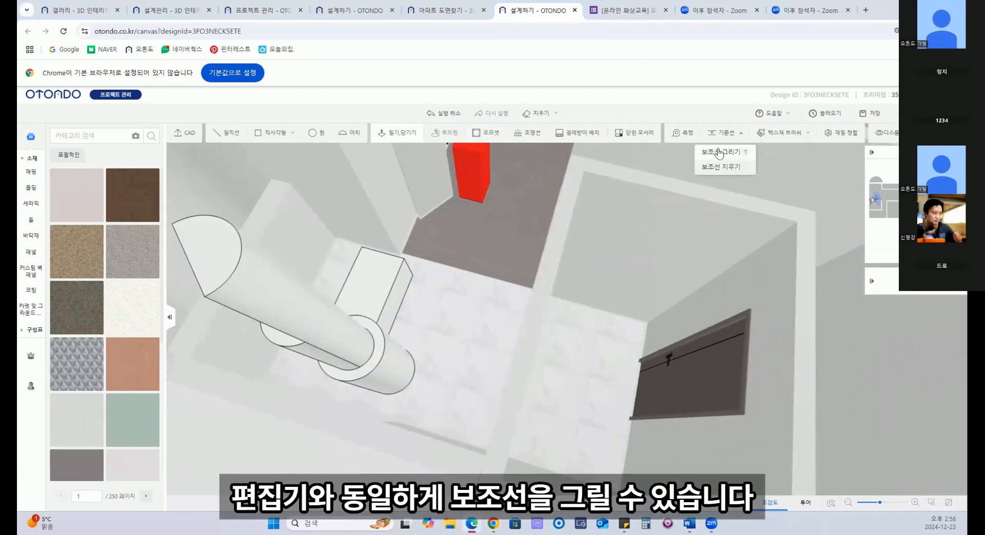
left_click(720, 152)
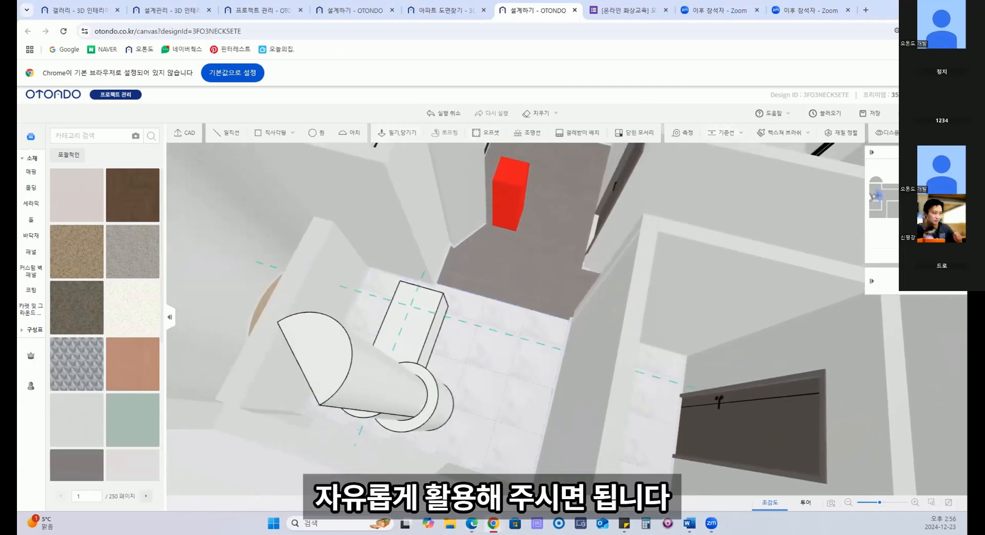
Measure the short top edge of the white box and the distance from the half-cylinder's curved top edge to the cylinder's rim
left_click(683, 133)
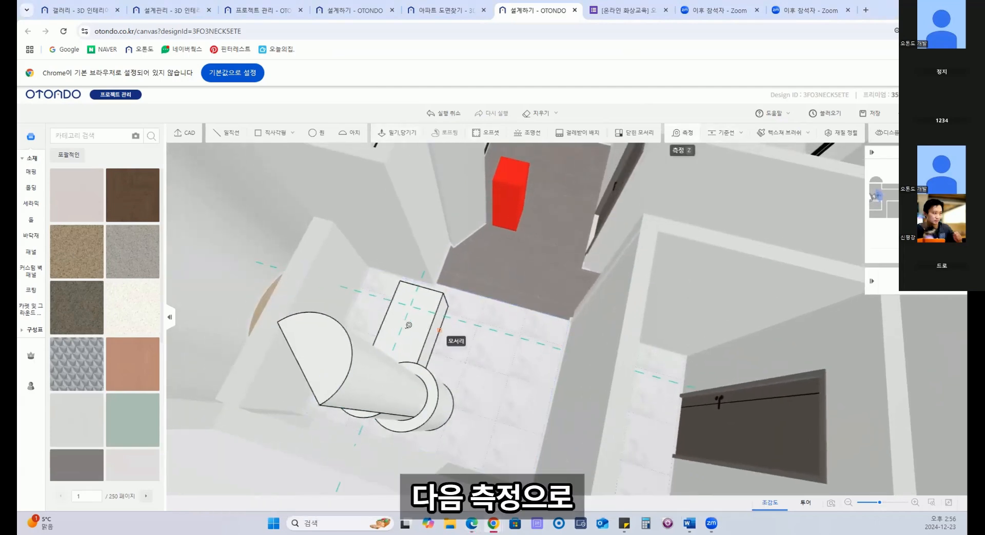
scroll(411, 338, "up", 3)
left_click(383, 284)
left_click(436, 299)
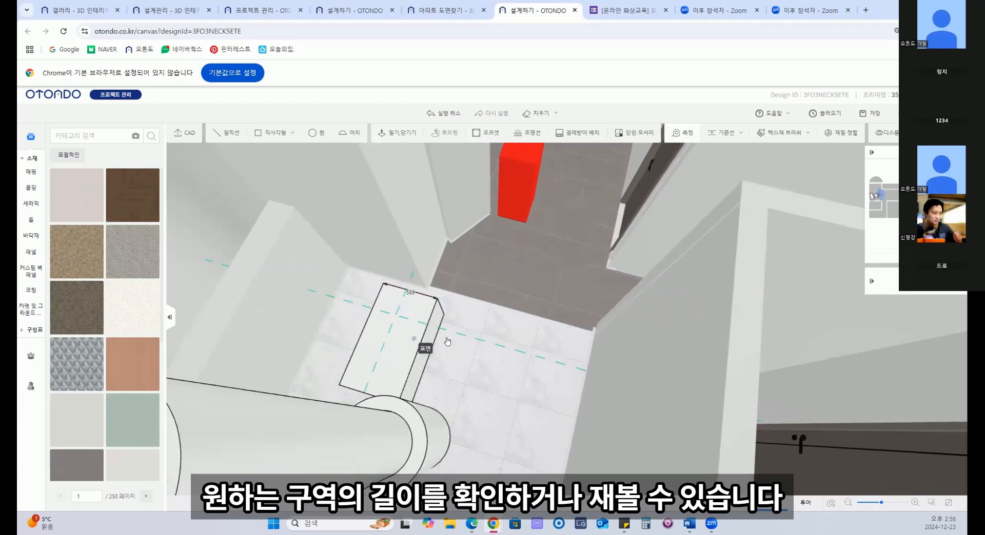
middle_click_drag(414, 330, 449, 349)
scroll(452, 322, "down", 1)
left_click(385, 343)
left_click(412, 384)
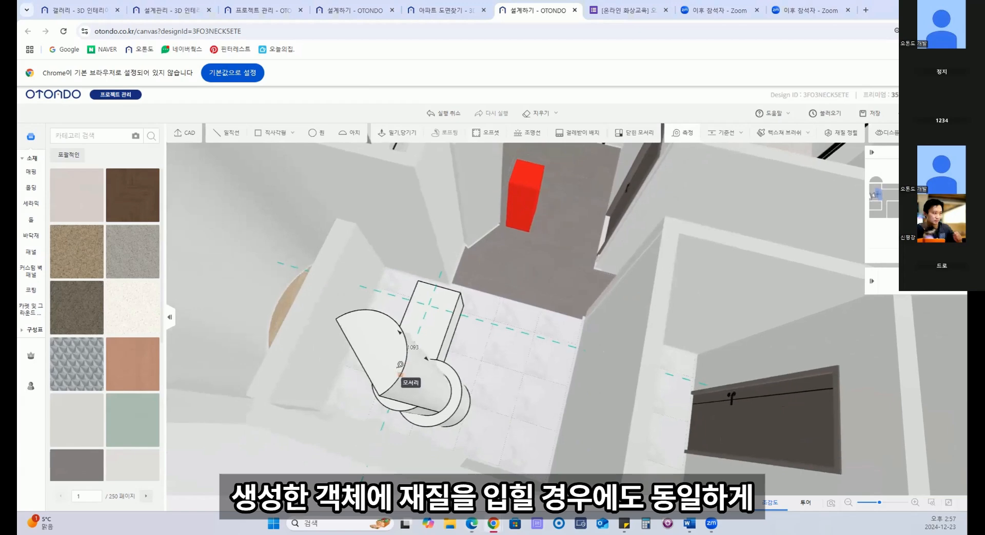
Apply the dark brown 루센 바닥재 material to the half-cylinder's top face and look through its paving, joint and slotting settings
left_click(100, 209)
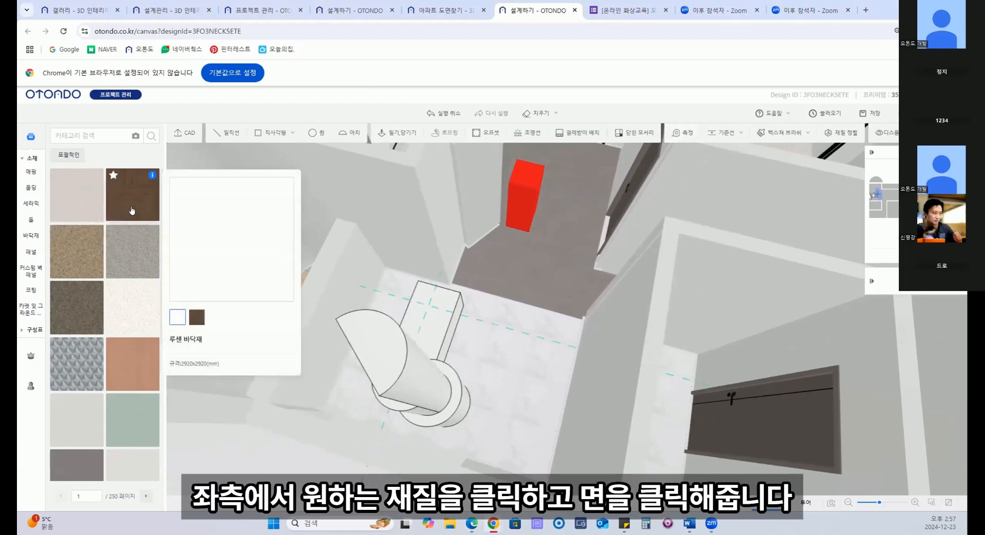
left_click(370, 341)
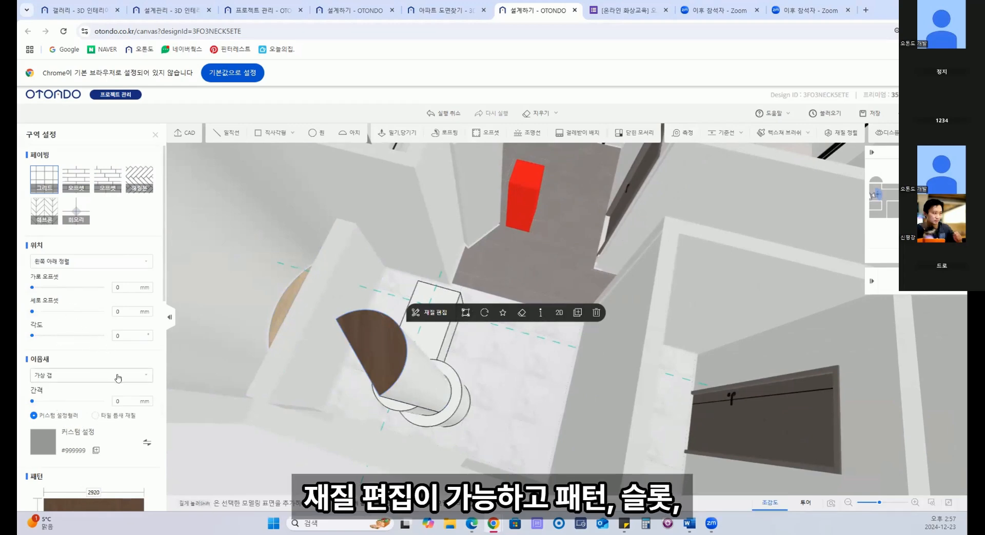
scroll(96, 339, "down", 5)
scroll(99, 313, "up", 5)
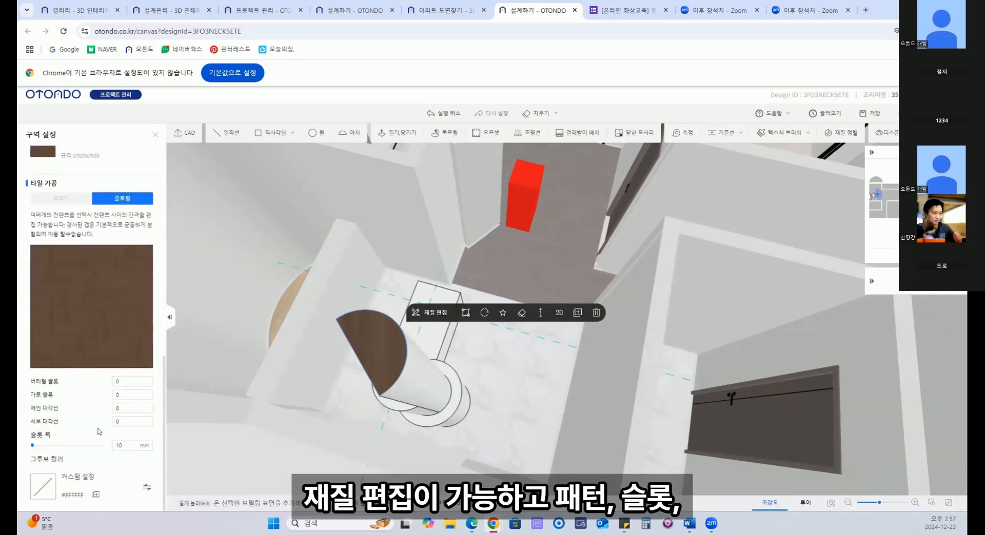
View the model in the 2D plan and return to the 3D bird's-eye view
left_click(558, 311)
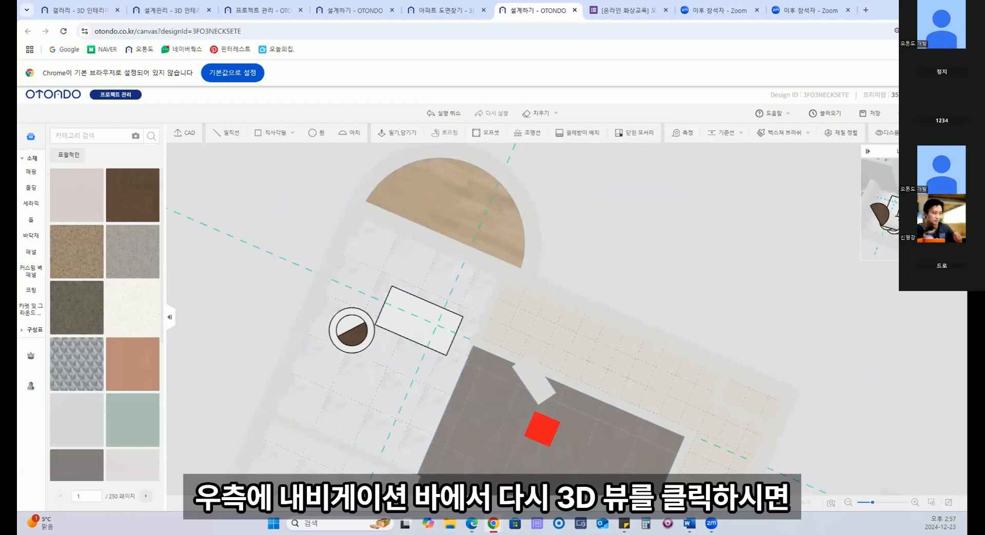
left_click(768, 503)
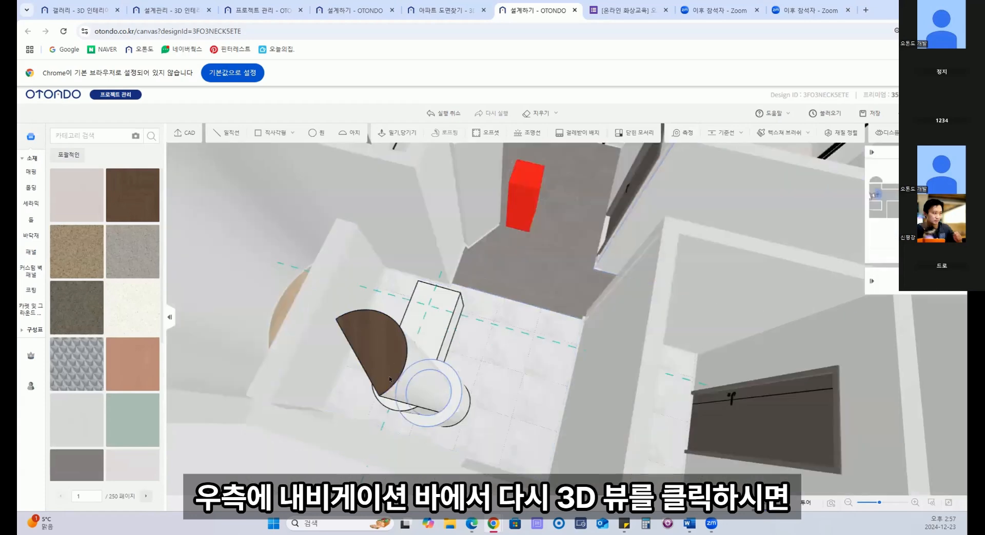
Copy the brown wood material from the half-cylinder's top to the white box's top face with the texture brush
right_click_drag(493, 402, 541, 400)
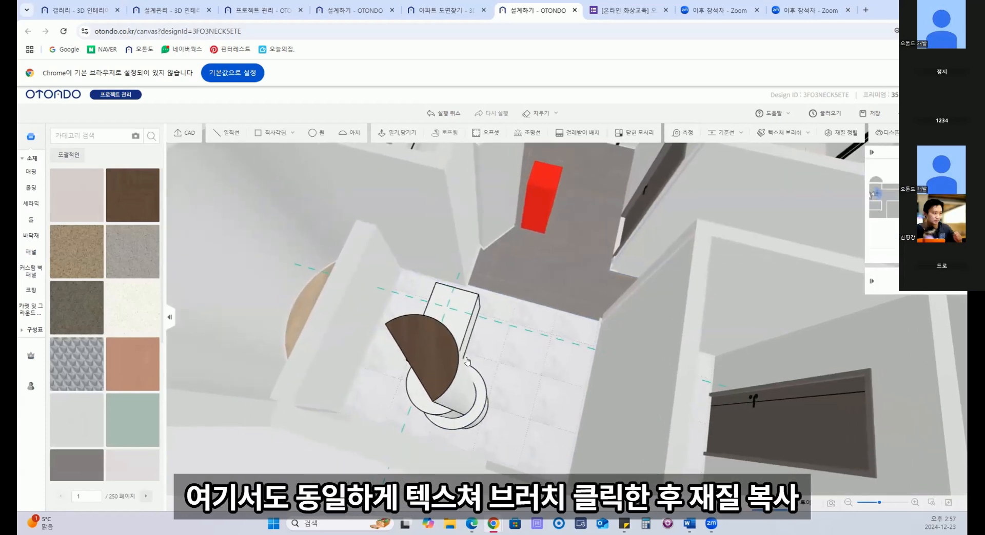
left_click(773, 136)
left_click(777, 152)
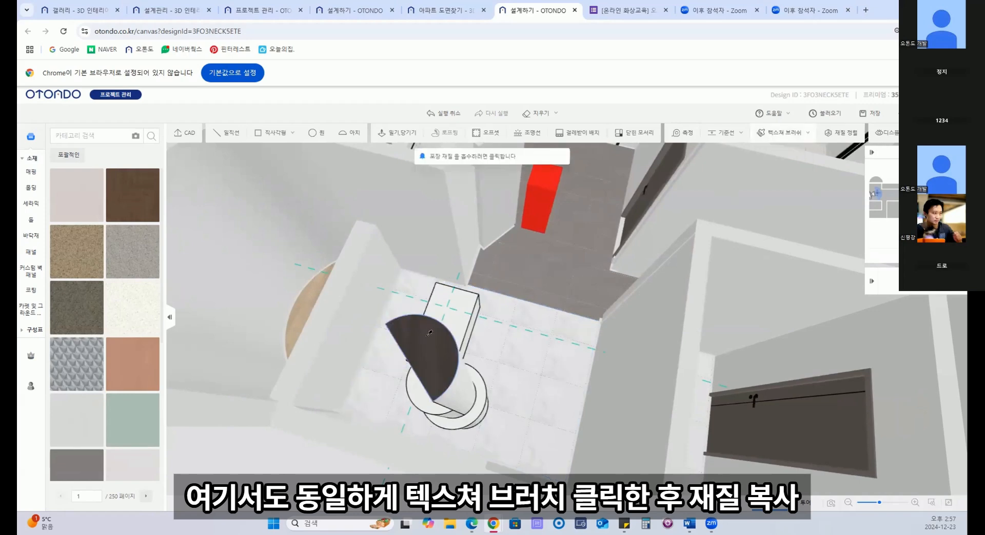
left_click(427, 335)
right_click_drag(492, 302, 454, 324)
left_click(404, 344)
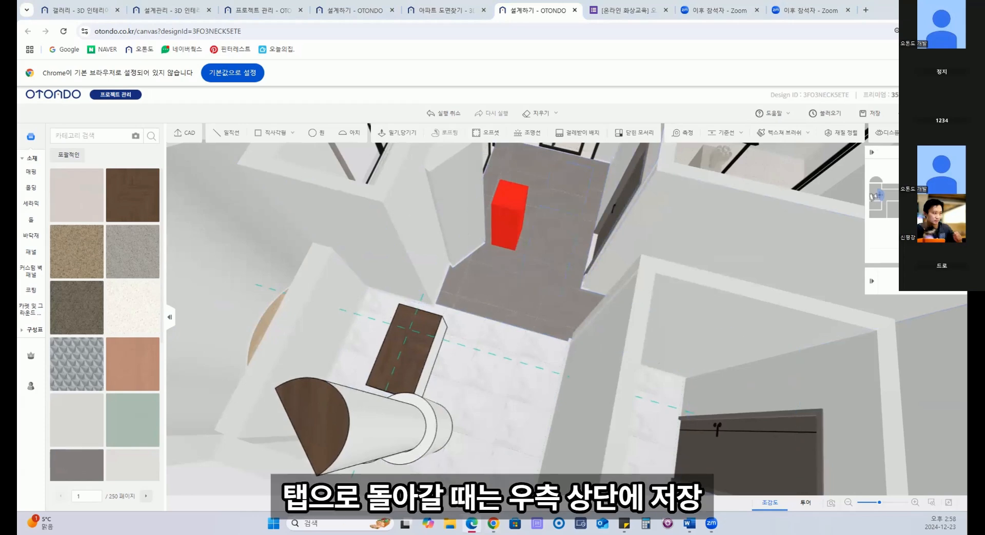
Save the 기본공사 modelling and return to the main design workspace's 3D view of the apartment
left_click(870, 113)
left_click(870, 114)
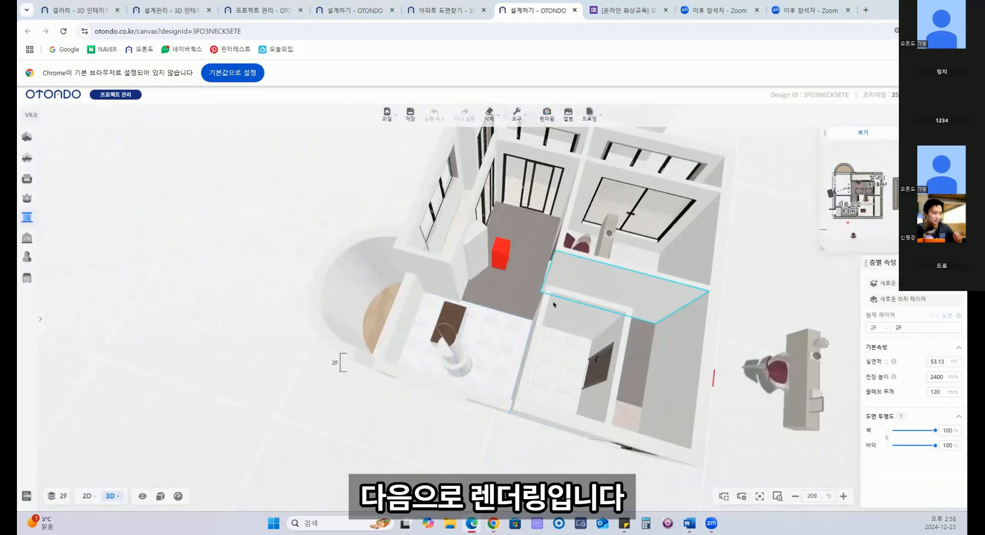
right_click_drag(552, 302, 476, 360)
left_click_drag(670, 329, 578, 307)
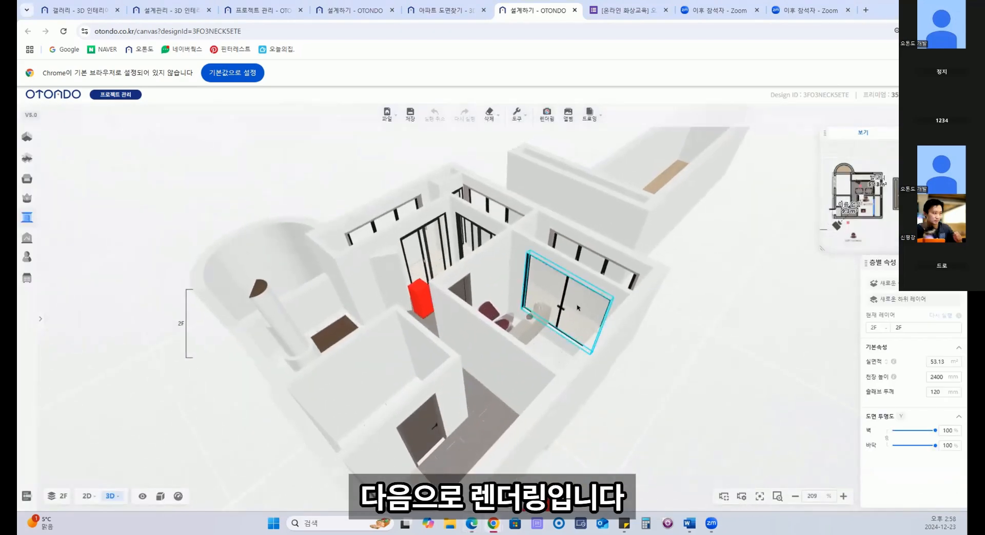
Enter rendering mode with its settings shown and try the aspect ratios 9:16, 4:3 and 1:1, finishing on 16:9
left_click(546, 113)
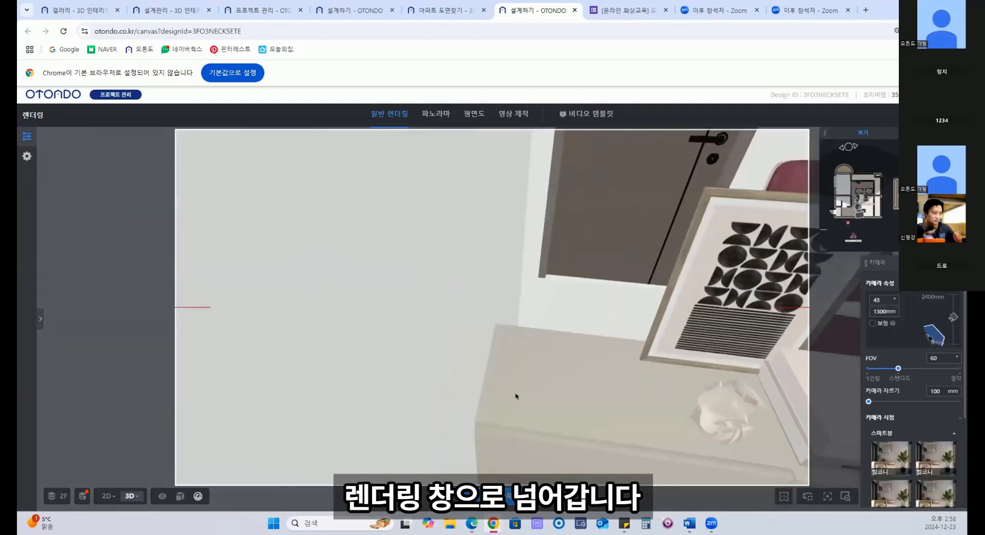
left_click(40, 318)
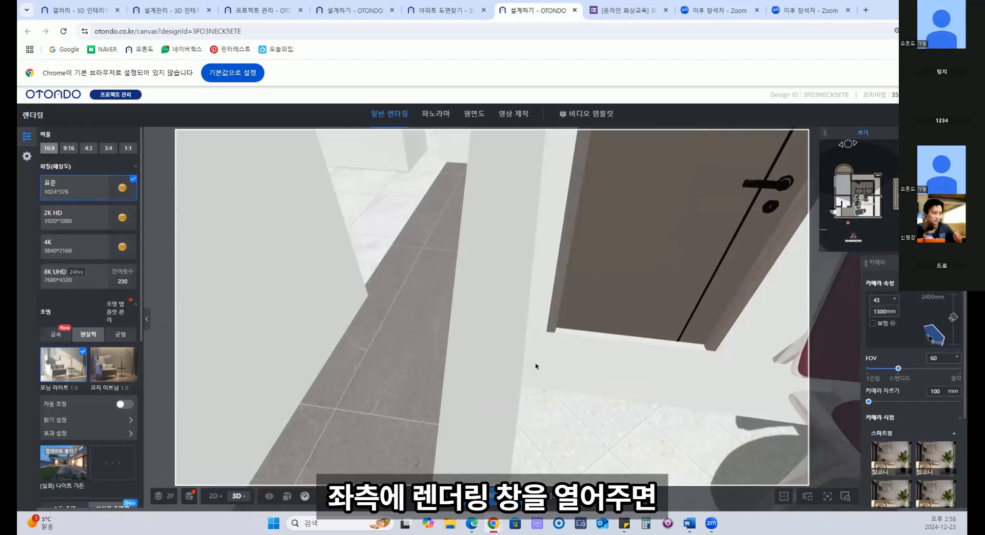
left_click(69, 148)
left_click(88, 148)
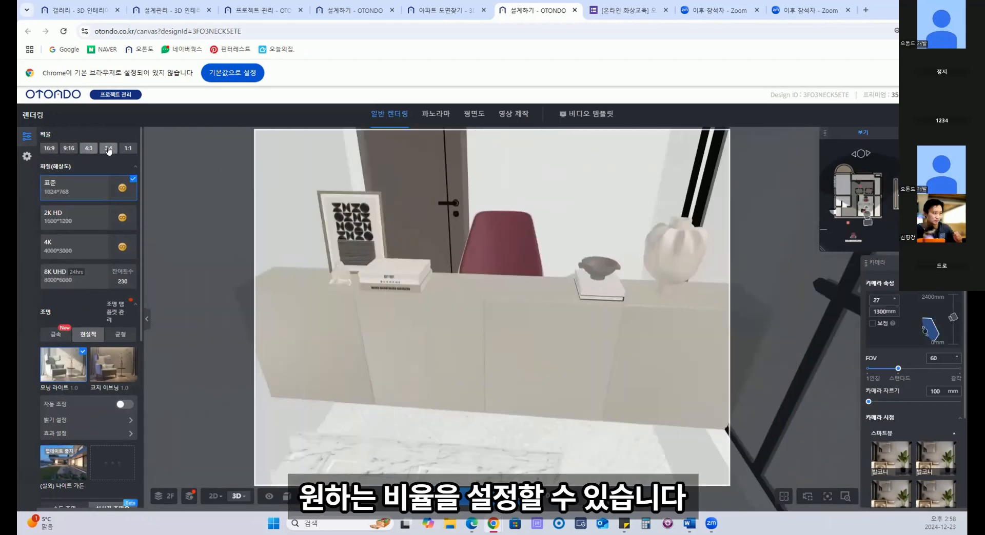
left_click(128, 148)
left_click(48, 148)
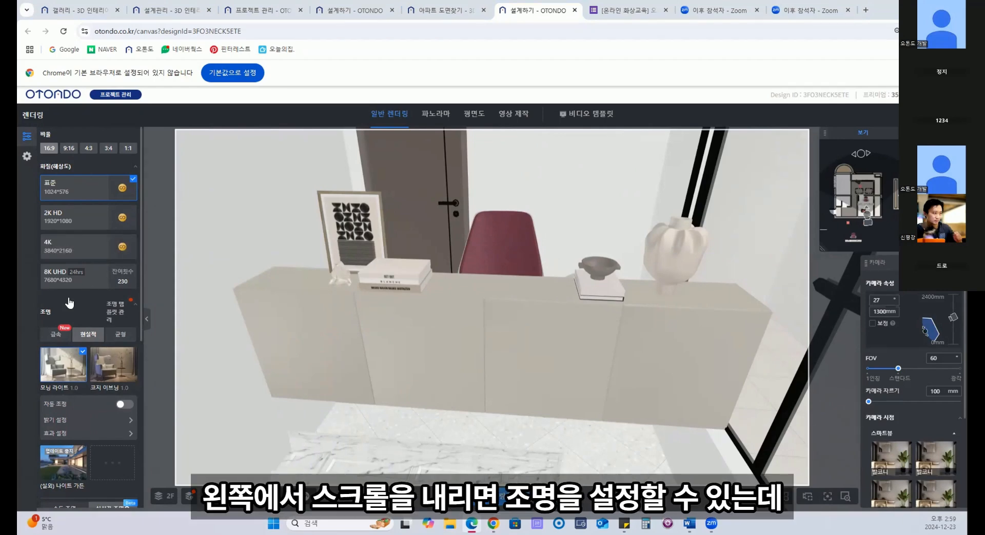
Create a manual lighting template based on the realistic preset 부드러운 노을
scroll(71, 303, "down", 3)
scroll(71, 303, "down", 2)
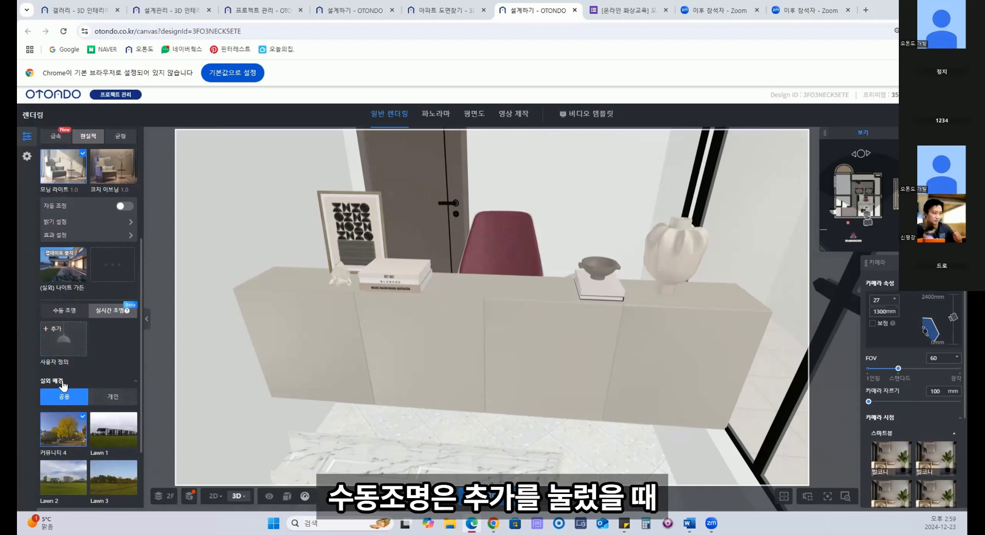
left_click(62, 329)
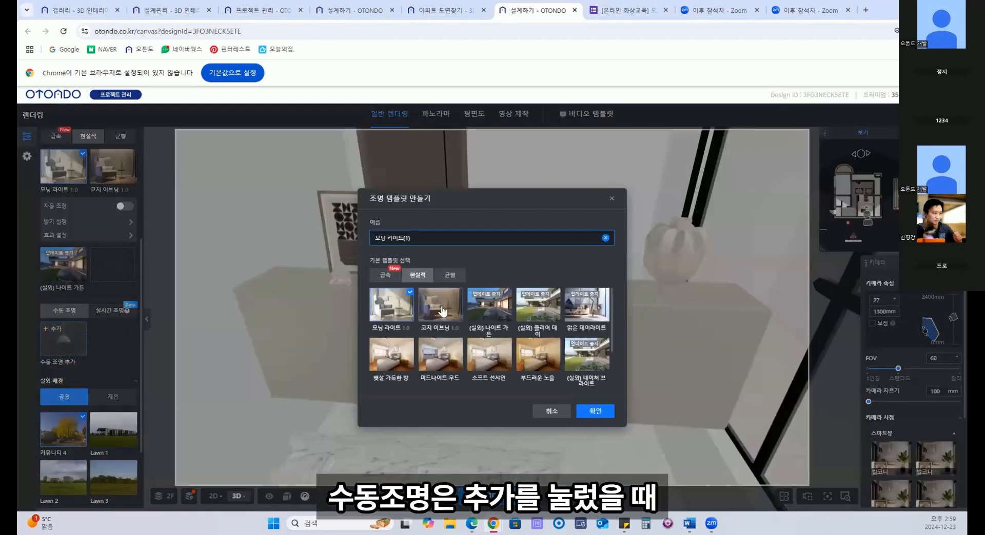
scroll(543, 345, "up", 1)
scroll(543, 345, "down", 1)
scroll(543, 346, "up", 1)
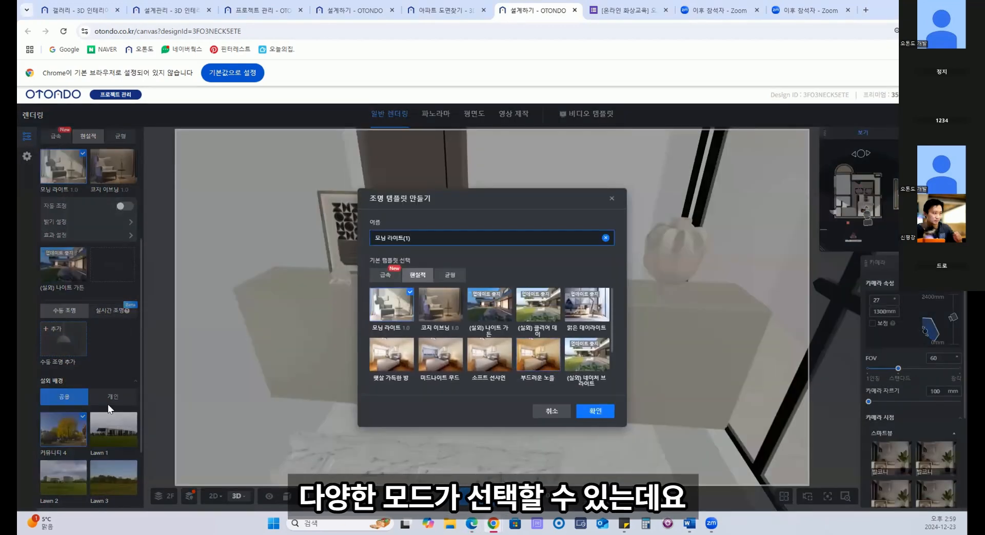
left_click(538, 359)
left_click(585, 408)
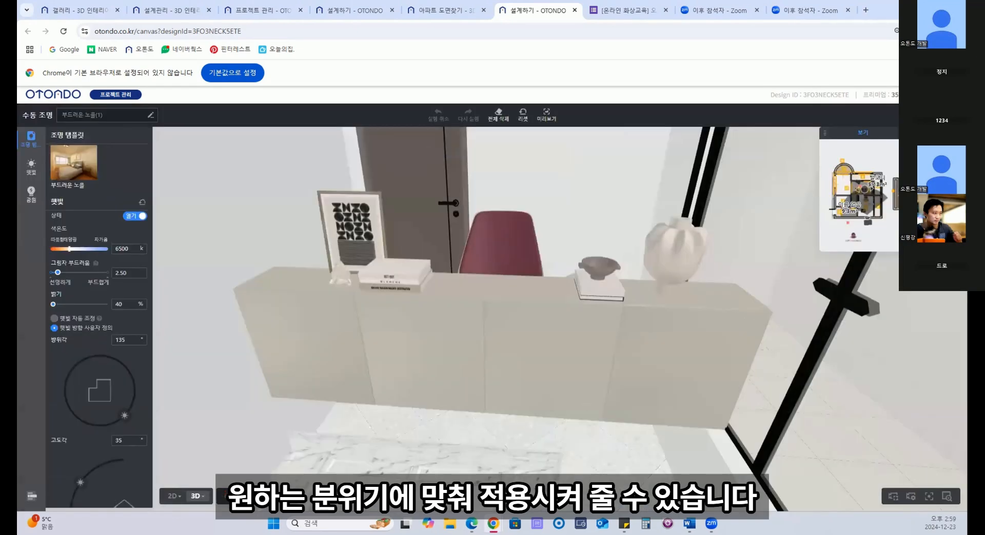
Look through the sunlight settings of the 부드러운 노을(1) template and finish editing so it applies to the render
scroll(87, 325, "down", 13)
scroll(89, 323, "up", 12)
scroll(90, 322, "up", 1)
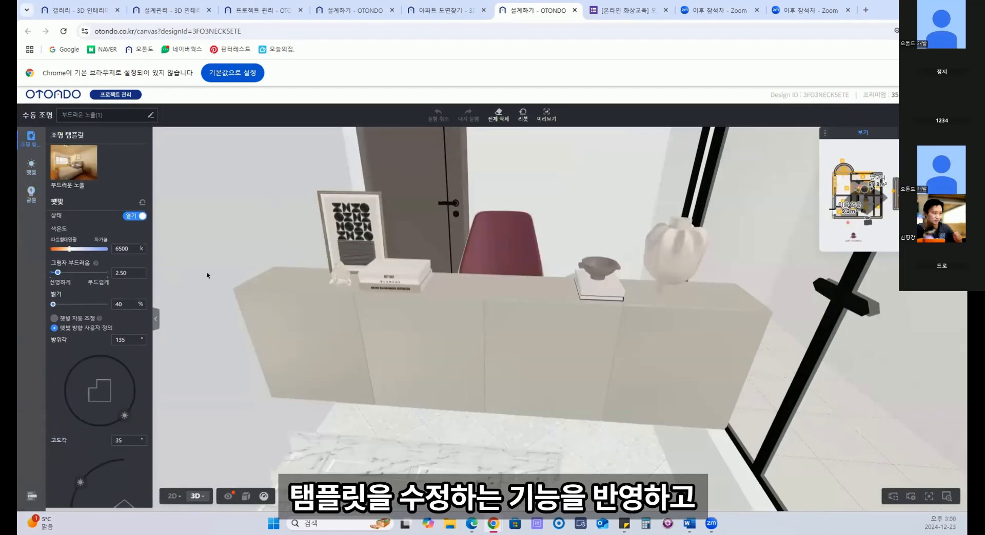
left_click(943, 115)
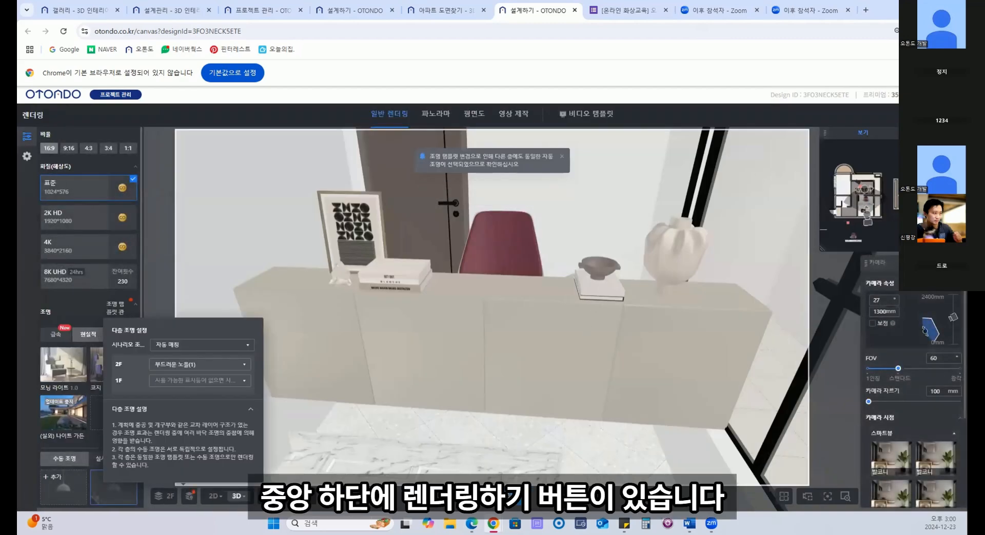
Start a standard 1024*576 render of the desk view, check its entry in the album, and return to the rendering view
left_click(492, 497)
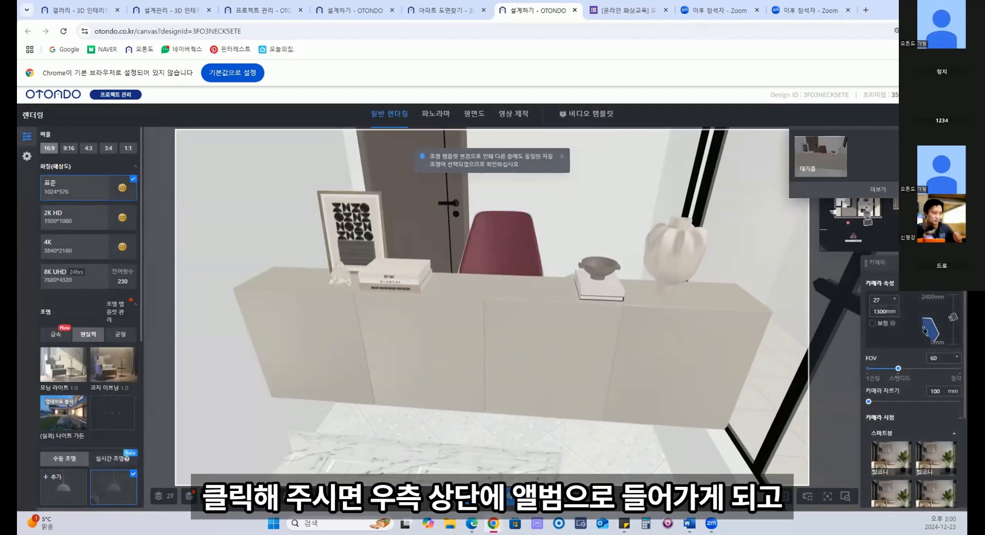
left_click(856, 174)
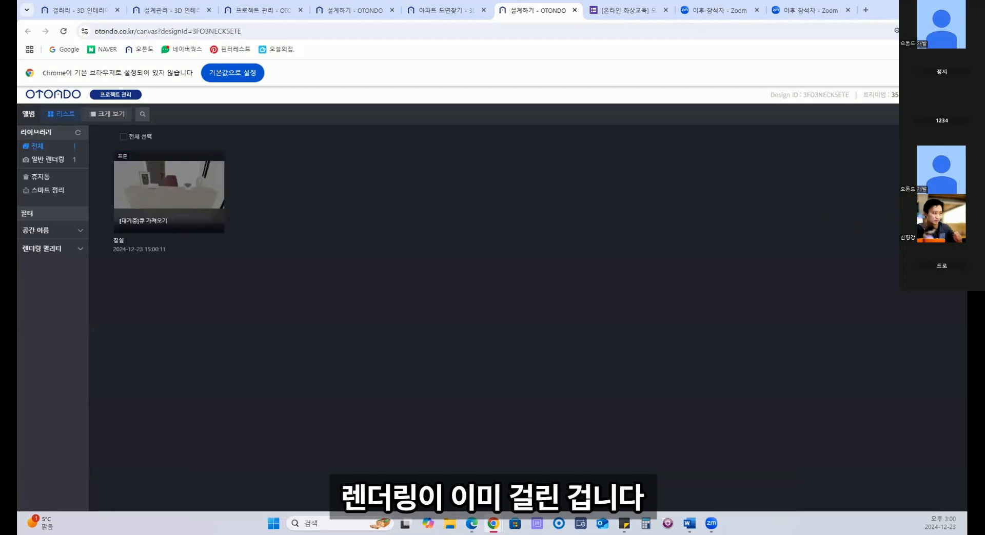
key("Escape")
Create a real-time lighting template from the 낮 preset after comparing it with 야간
scroll(118, 328, "down", 2)
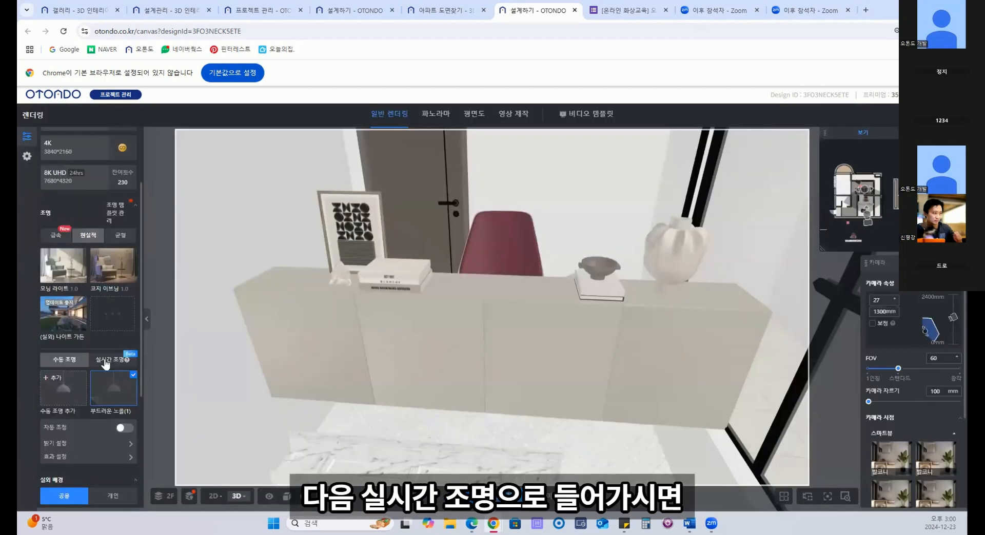
left_click(105, 361)
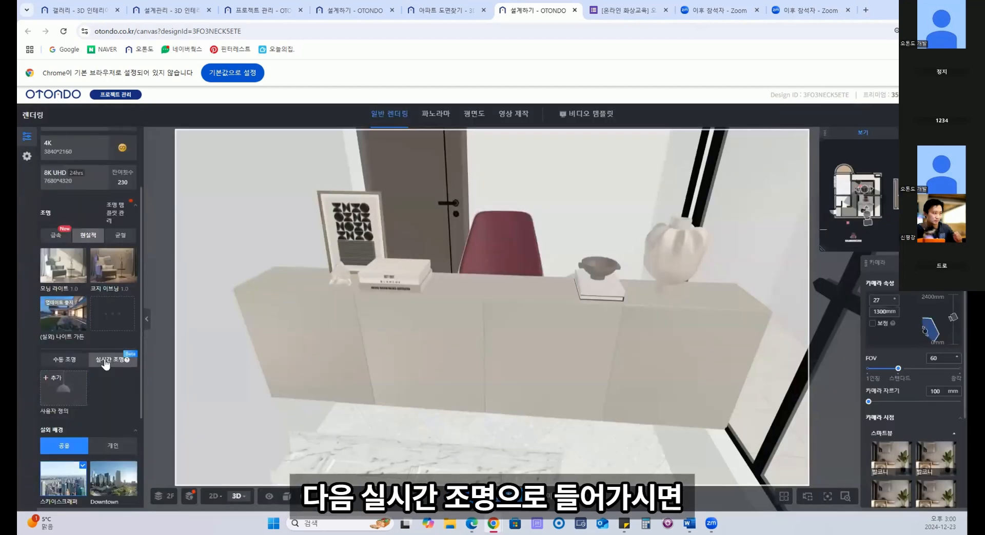
left_click(73, 393)
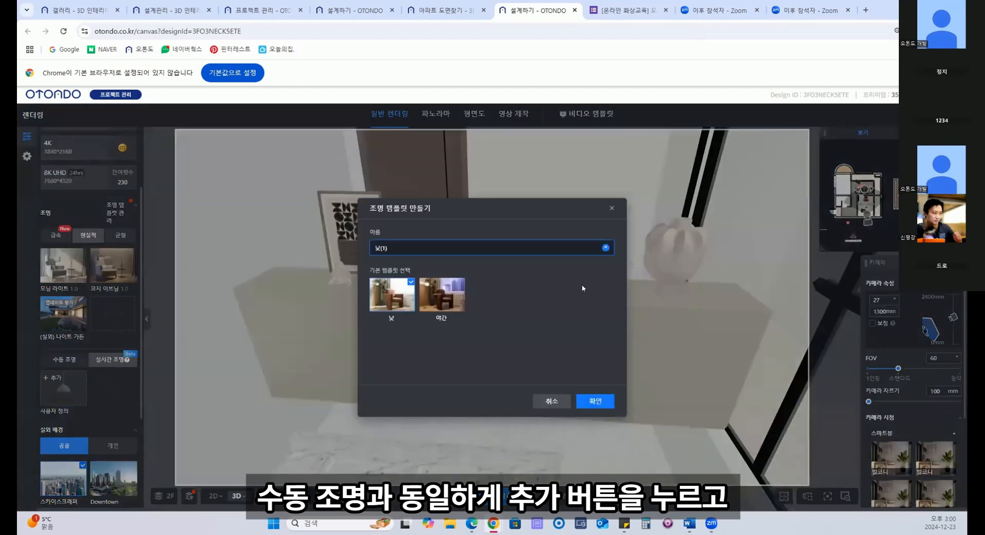
left_click(433, 298)
left_click(401, 298)
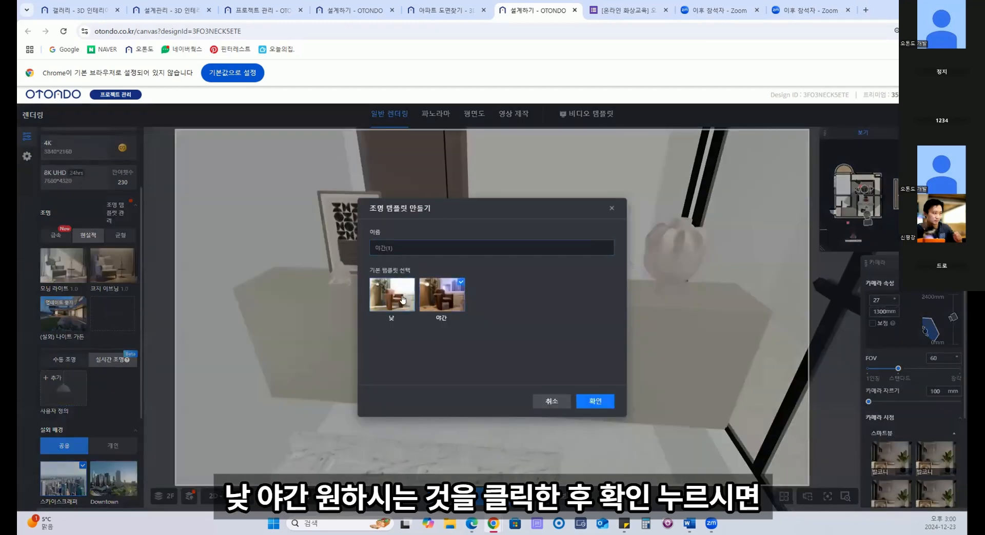
left_click(593, 402)
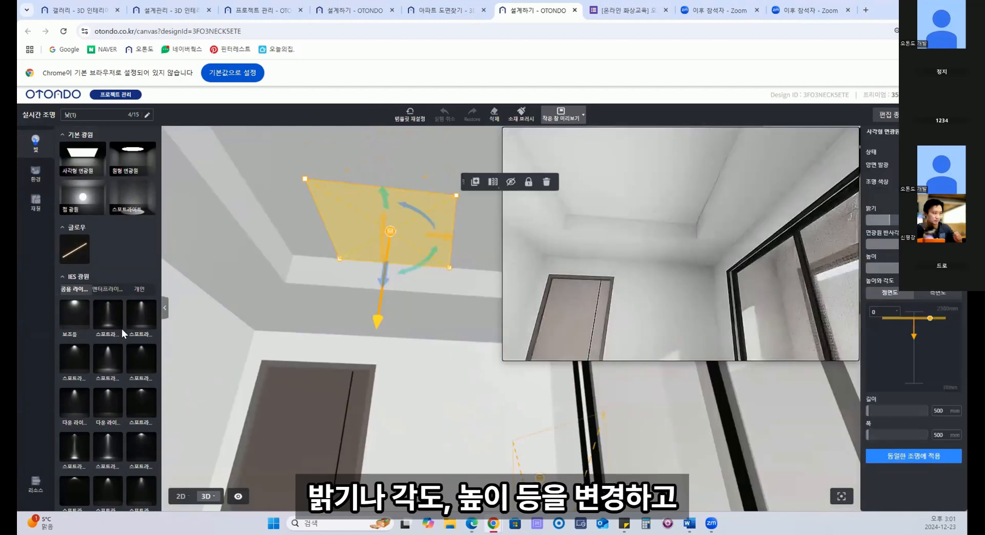
Change the brightness of the selected rectangular ceiling light and finish editing the real-time lighting template
left_click(909, 220)
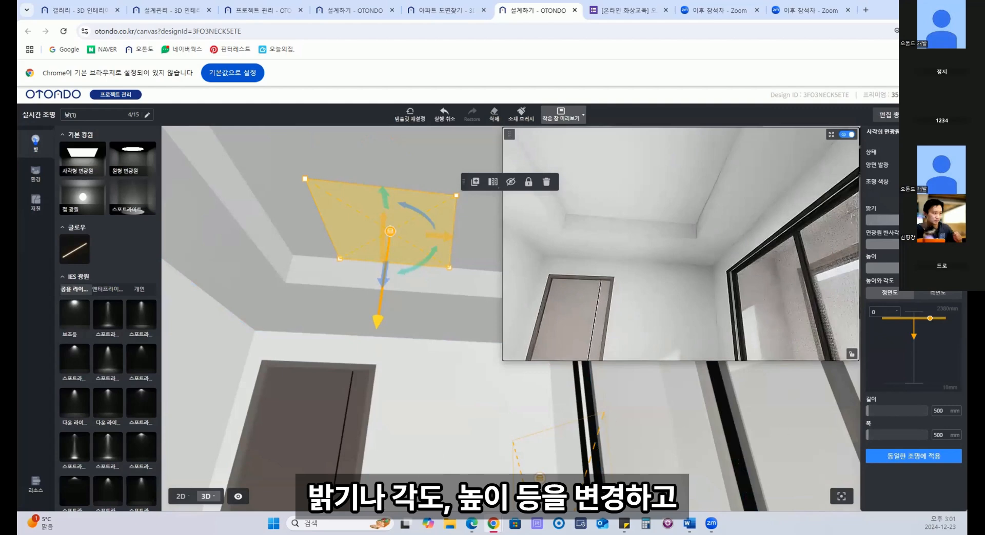
left_click(943, 182)
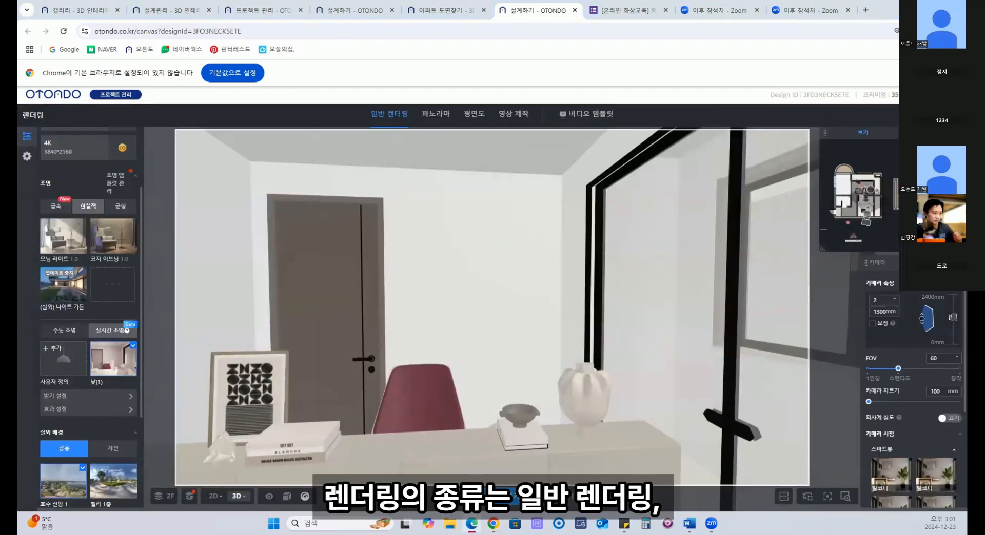
Look at the panorama, floor plan and video production render types, and return to normal rendering
left_click(436, 114)
left_click(476, 115)
left_click(520, 118)
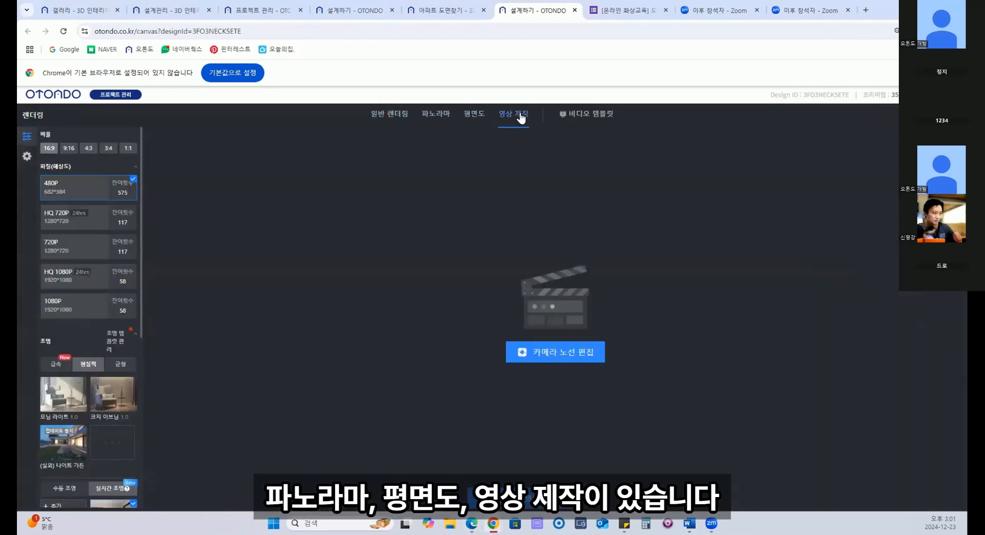
left_click(390, 113)
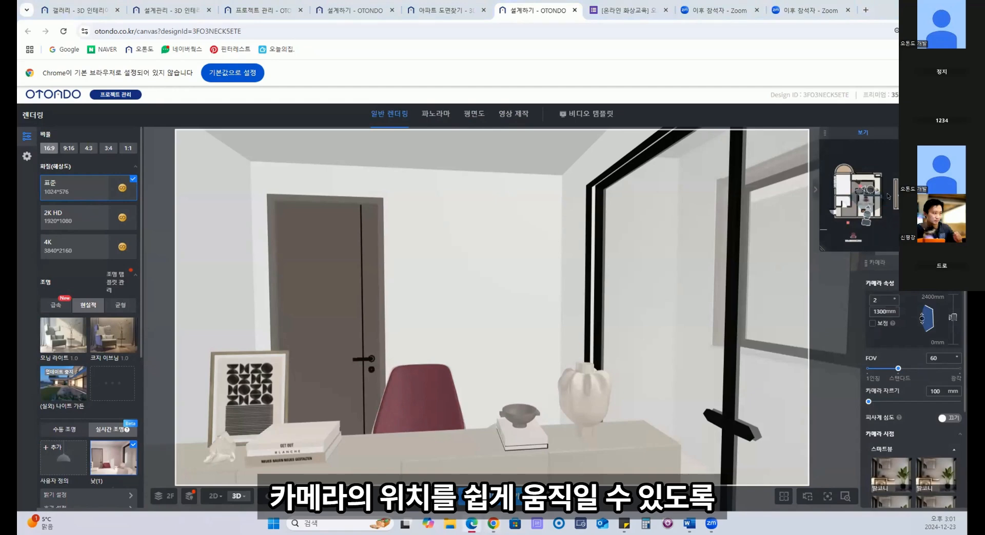
On a temporarily enlarged minimap, move the camera into the room above the desk room and aim it at the round balcony
left_click_drag(821, 249, 687, 355)
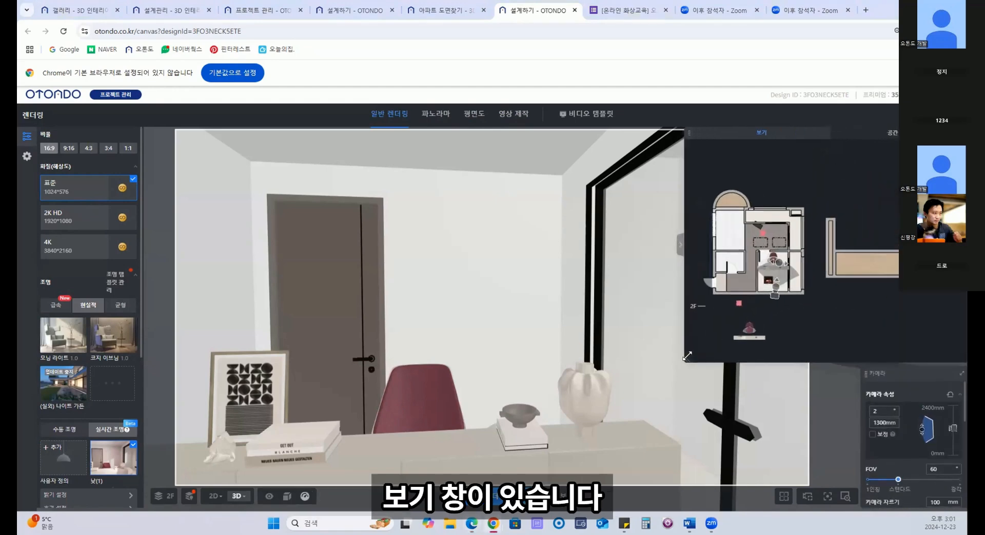
left_click_drag(759, 197, 746, 188)
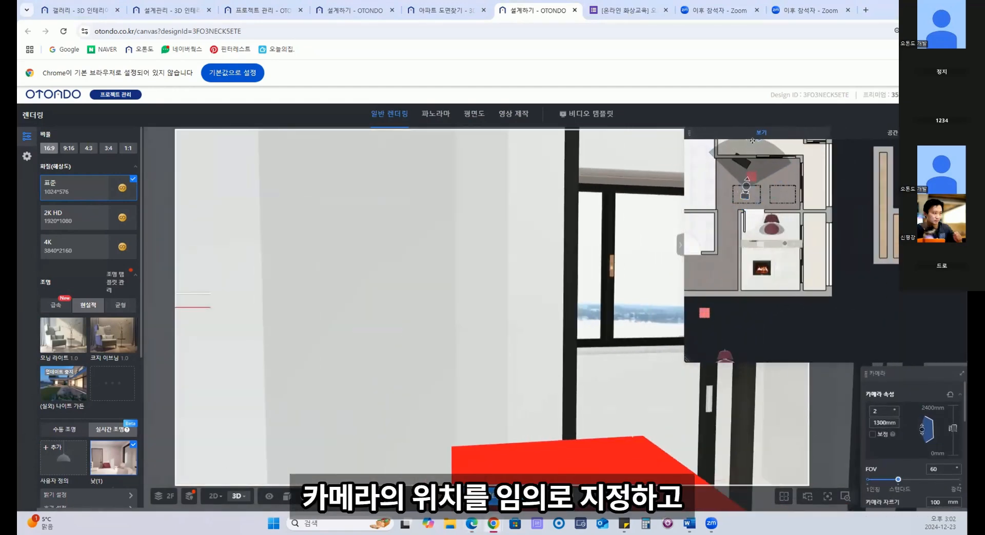
left_click_drag(752, 141, 716, 163)
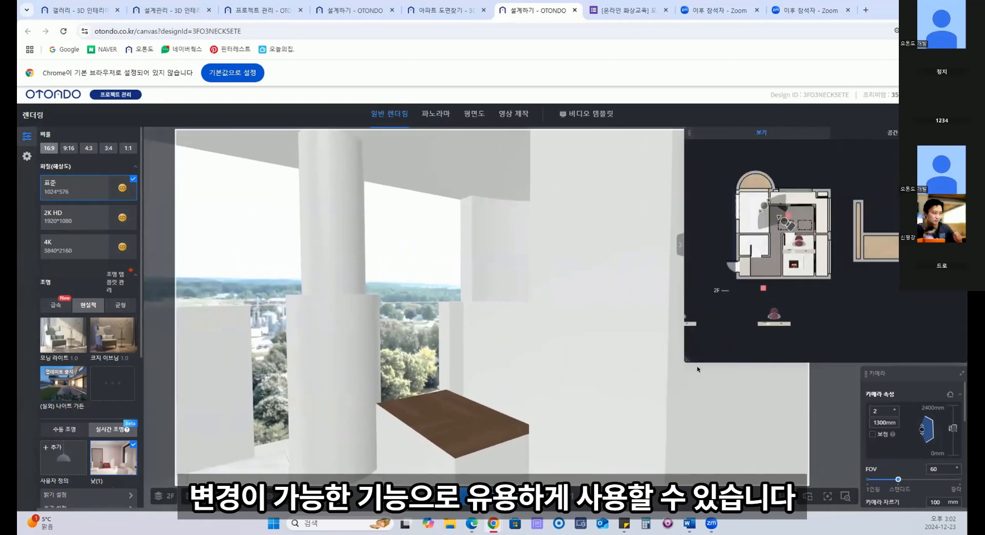
left_click_drag(687, 358, 829, 247)
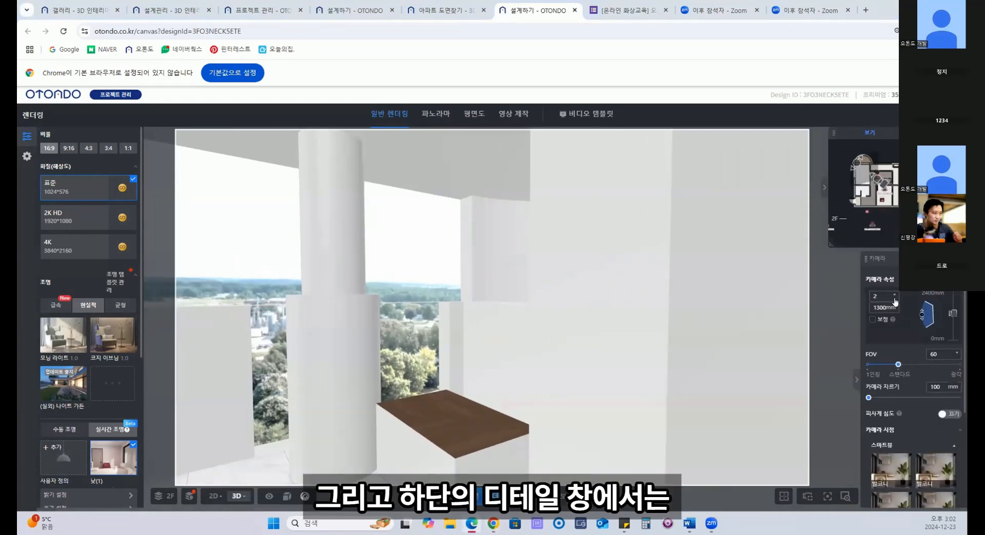
Set the camera's FOV to 84 and its clipping distance to 837 mm
left_click_drag(897, 365, 922, 362)
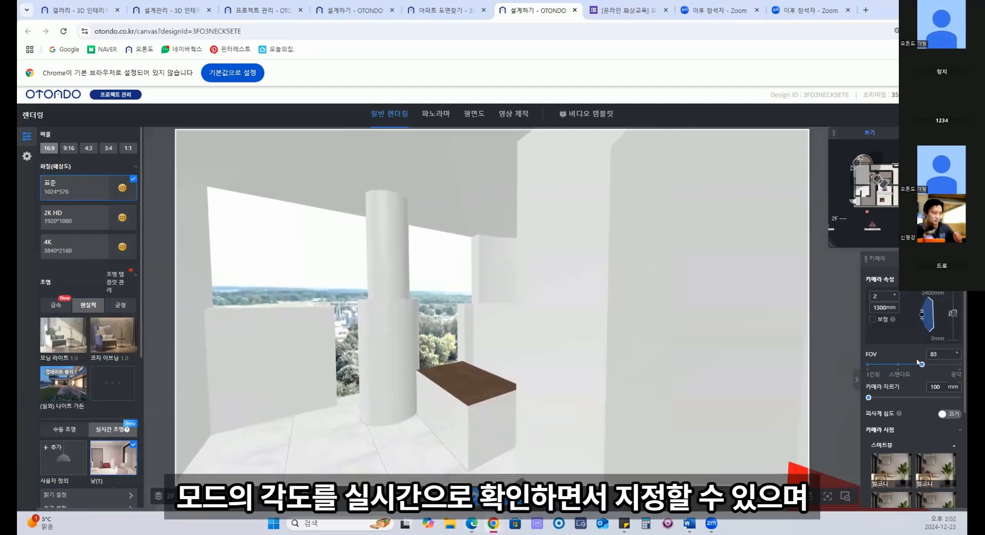
mouse_move(917, 362)
left_mouse_down()
mouse_move(933, 367)
mouse_move(923, 368)
left_mouse_up()
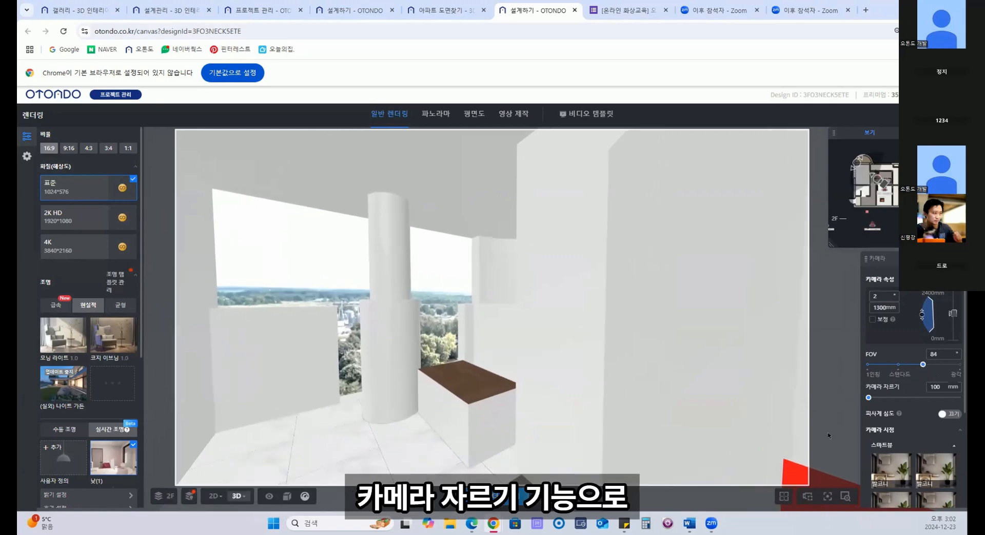
mouse_move(868, 398)
left_mouse_down()
mouse_move(883, 398)
mouse_move(874, 401)
left_mouse_up()
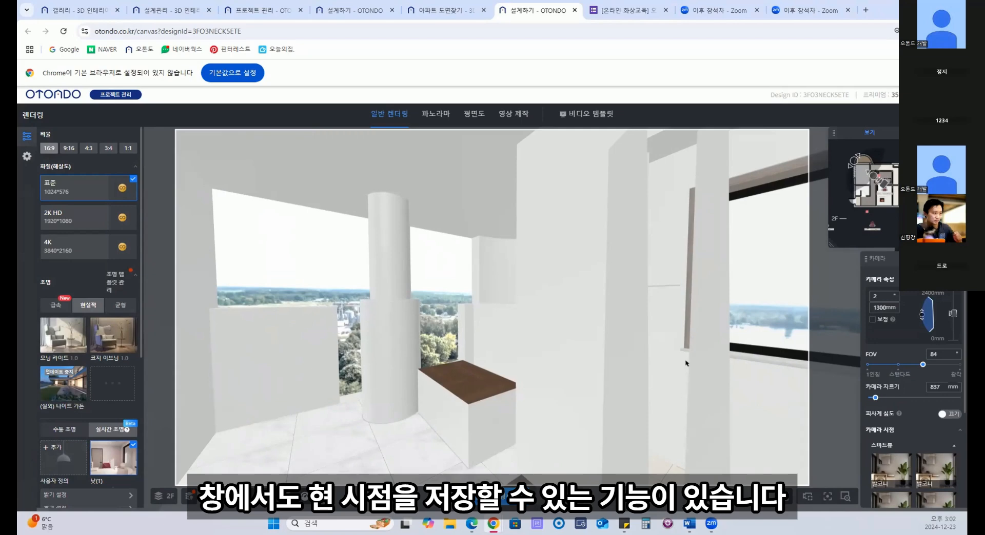
Save the current camera view of the balcony and delete the older saved view
left_click(806, 497)
left_click(788, 465)
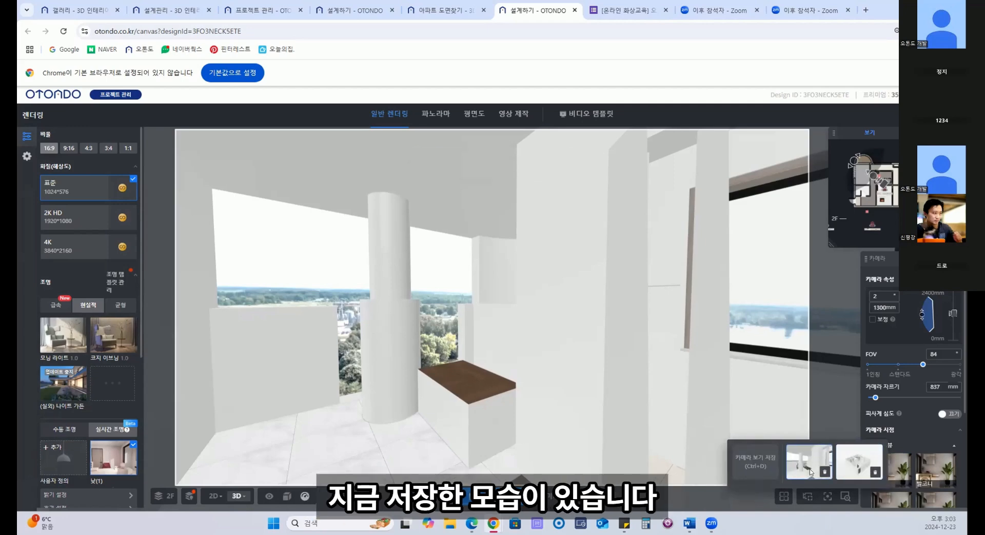
left_click(873, 472)
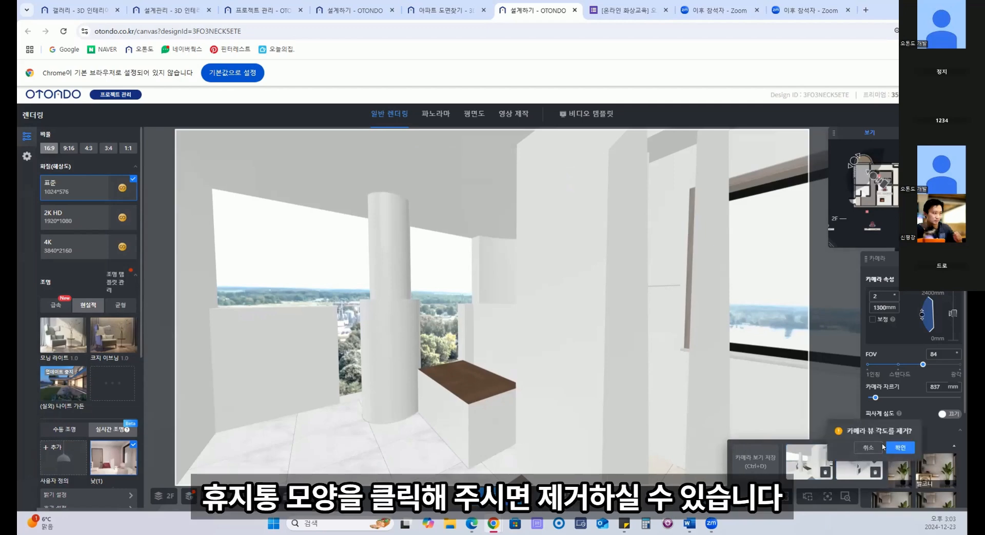
Turn the camera away from the current angle and recall the saved balcony view
left_click_drag(388, 315, 279, 325)
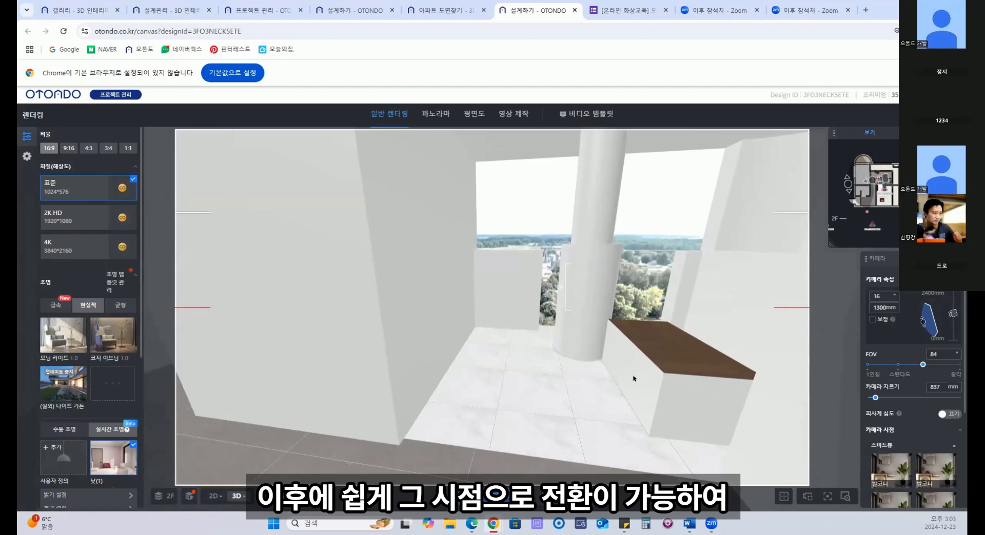
mouse_move(808, 497)
left_click(834, 461)
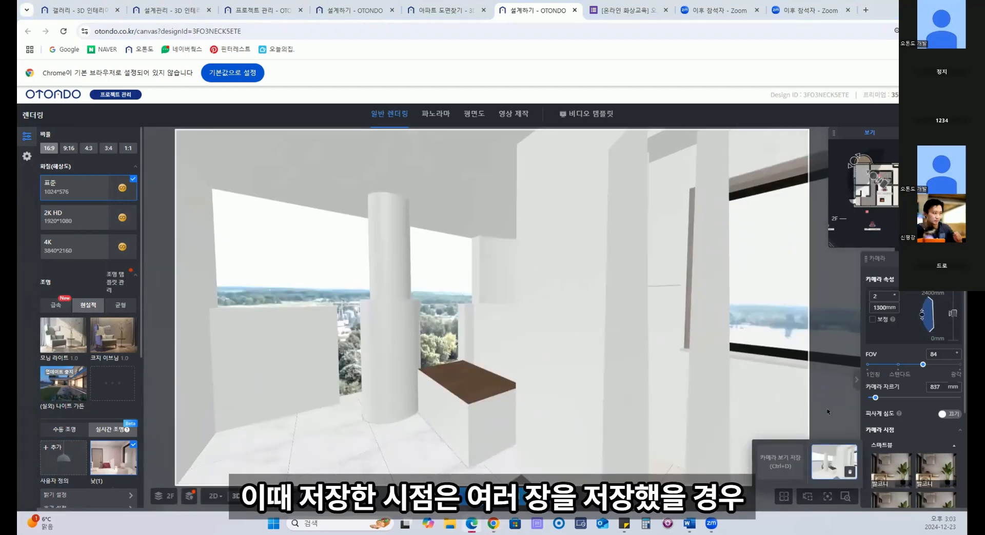
Switch to another viewpoint in the camera viewpoint list, and return to the saved balcony view from its thumbnail
scroll(917, 407, "down", 3)
left_click(917, 407)
scroll(917, 407, "down", 3)
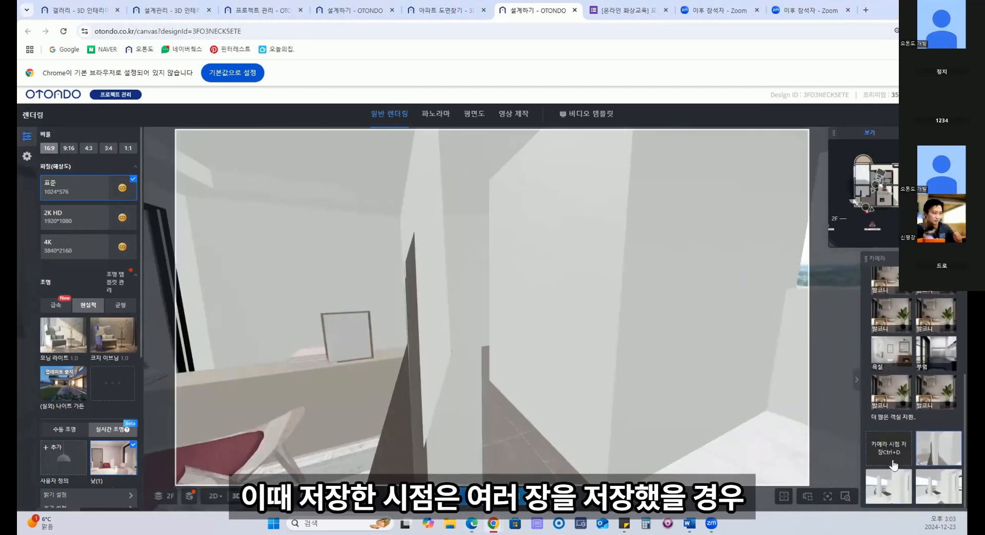
left_click(890, 482)
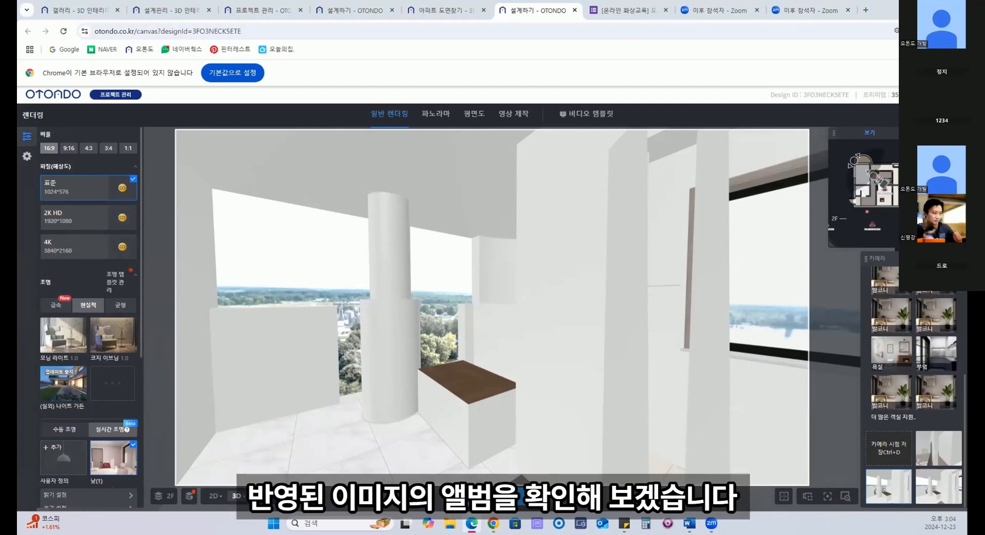
Open the render album and view the rendered desk image
left_click(910, 114)
left_click(177, 194)
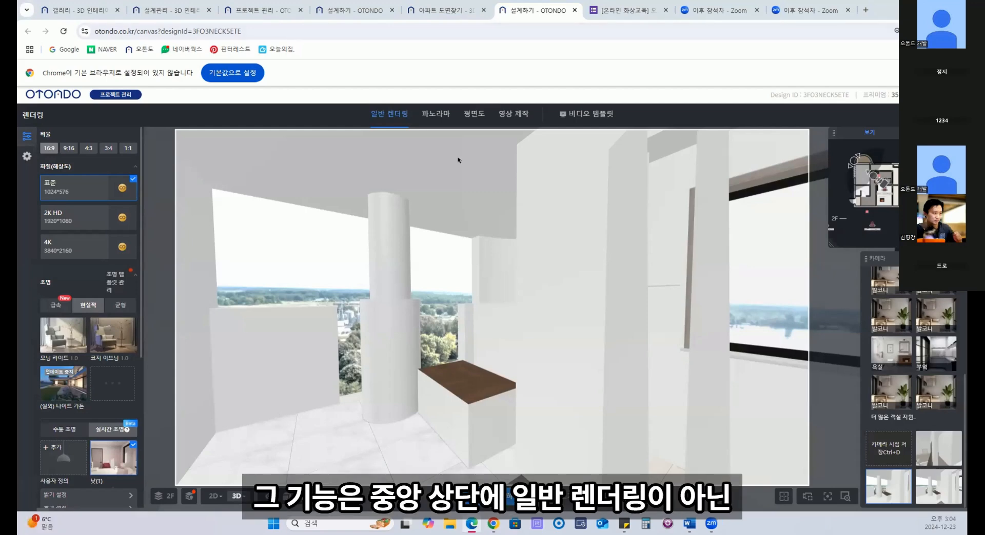
Look around the room in panorama (파노라마) rendering mode, and exit rendering to view the apartment model in the design workspace
left_click(436, 117)
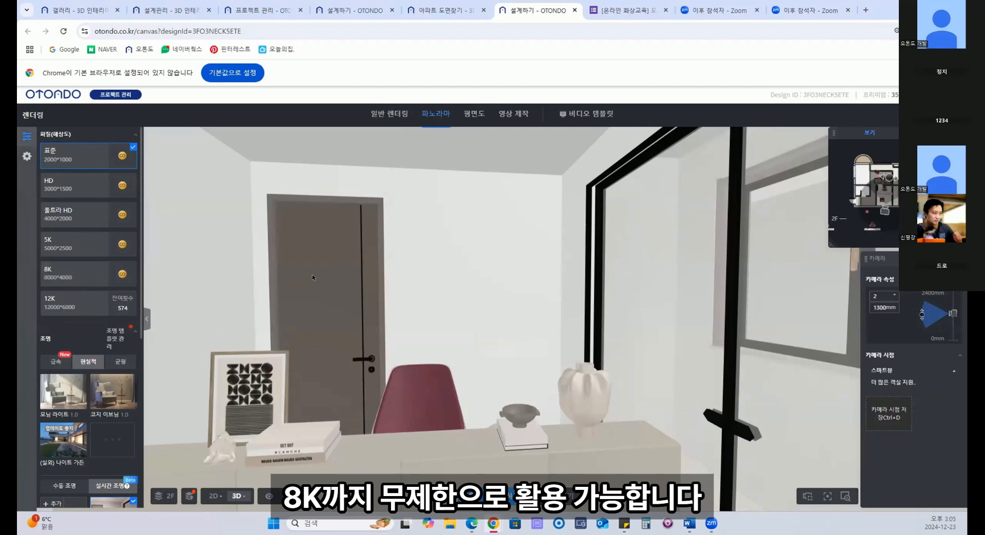
left_click_drag(468, 285, 649, 303)
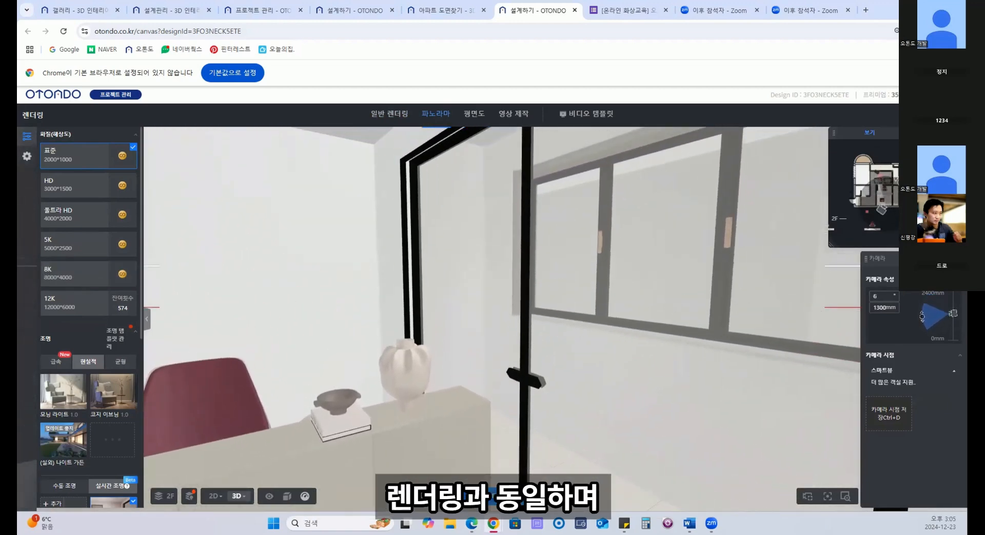
left_click(955, 114)
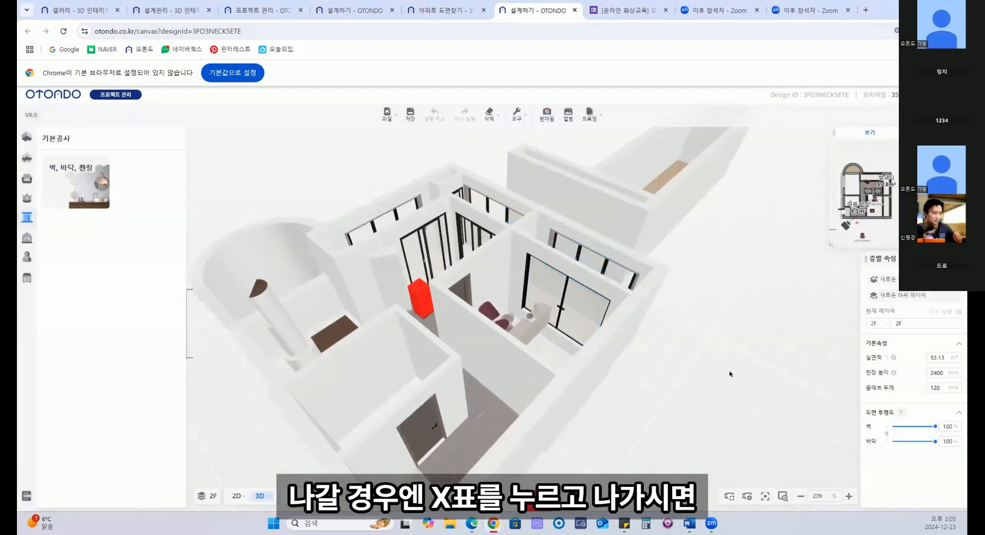
left_click_drag(730, 374, 702, 388)
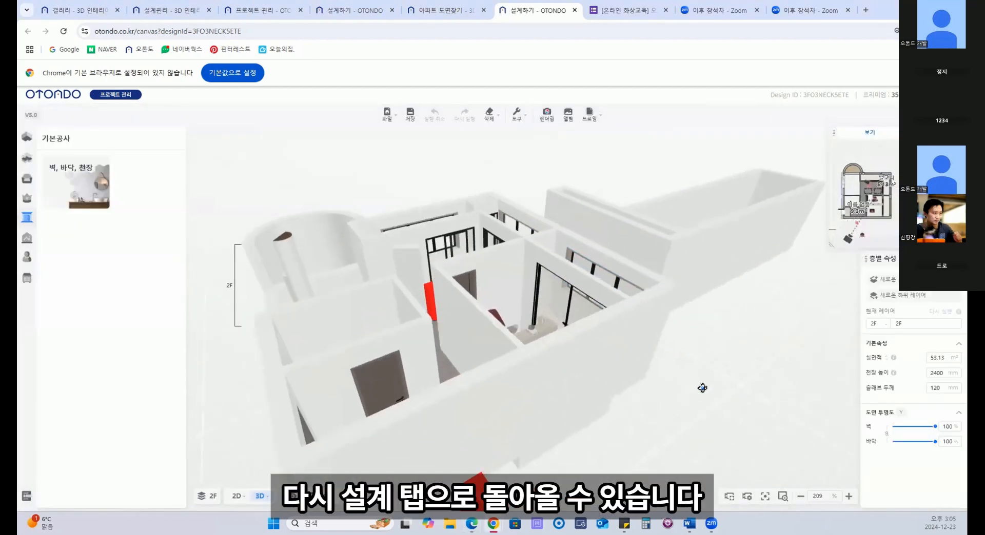
left_click_drag(518, 356, 467, 371)
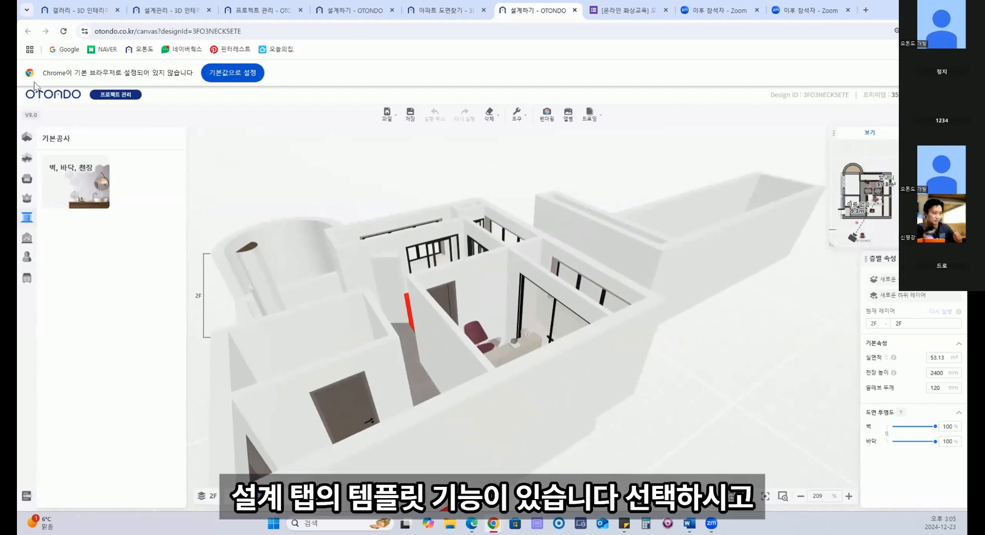
Generate an AI layout and style template for the entire space (전체 공간), and overwrite the original layout with 계획1 for style matching
mouse_move(26, 203)
left_click(44, 236)
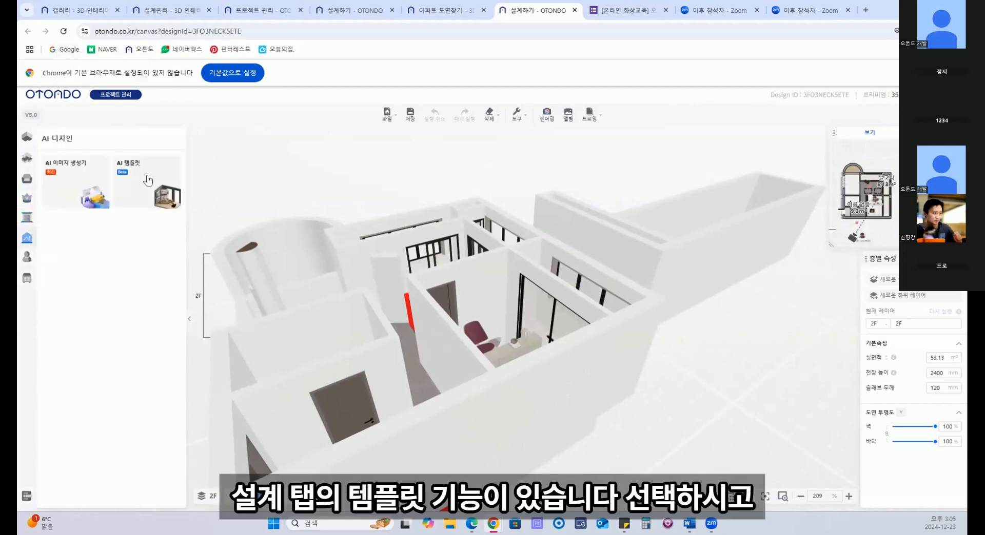
left_click(148, 181)
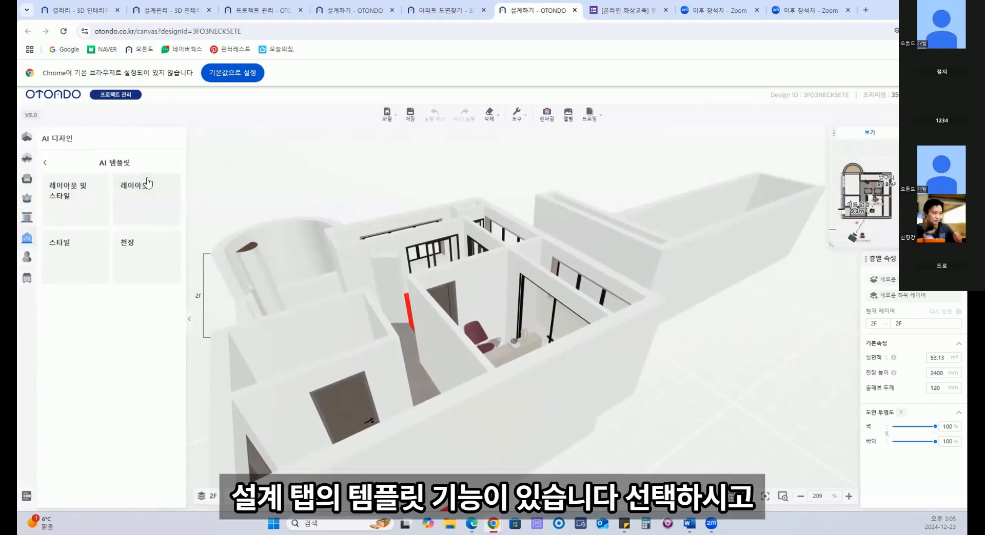
left_click(80, 200)
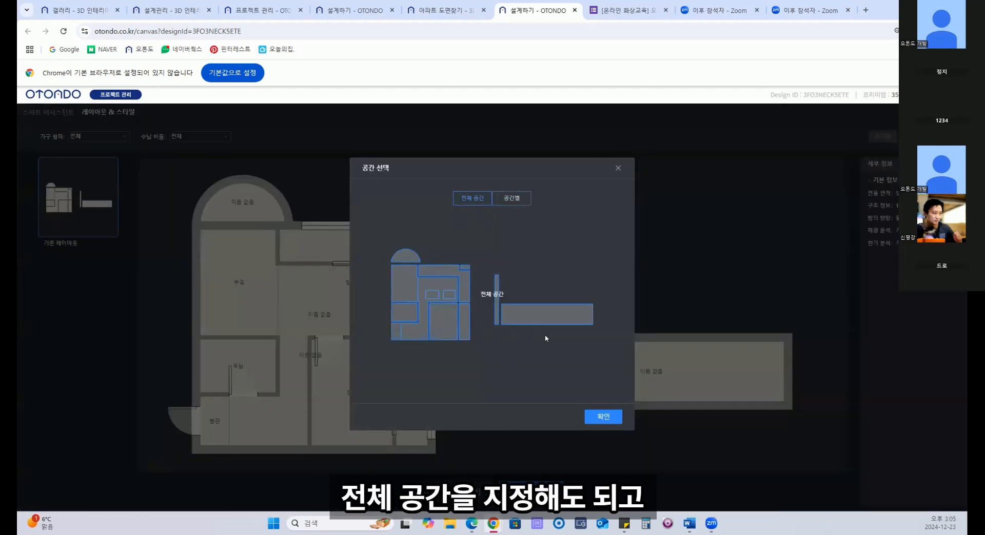
left_click(599, 418)
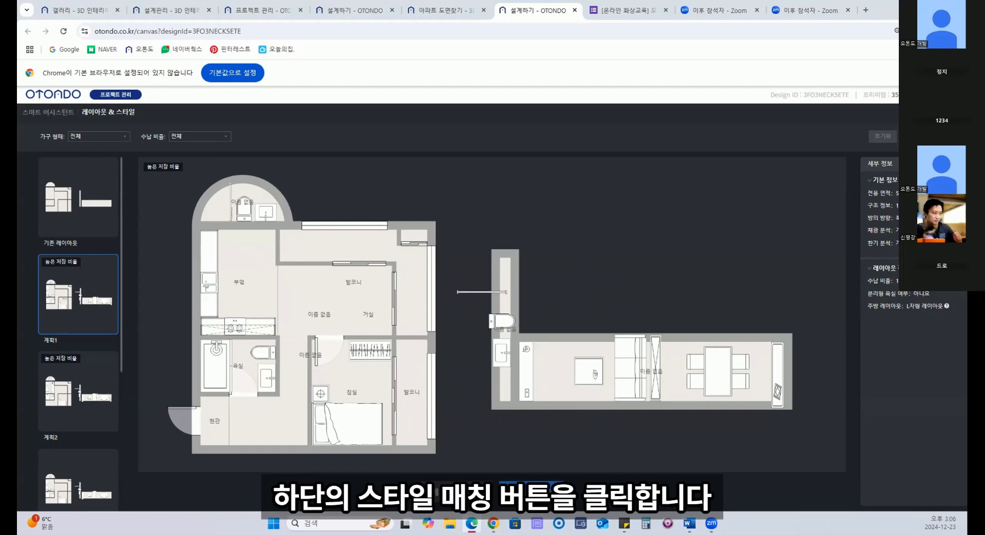
left_click(529, 484)
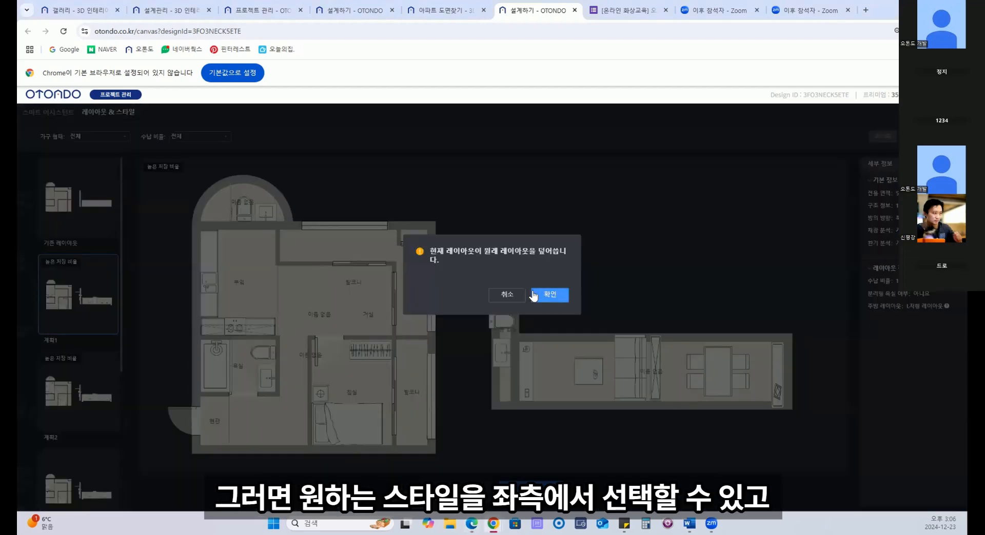
left_click(548, 295)
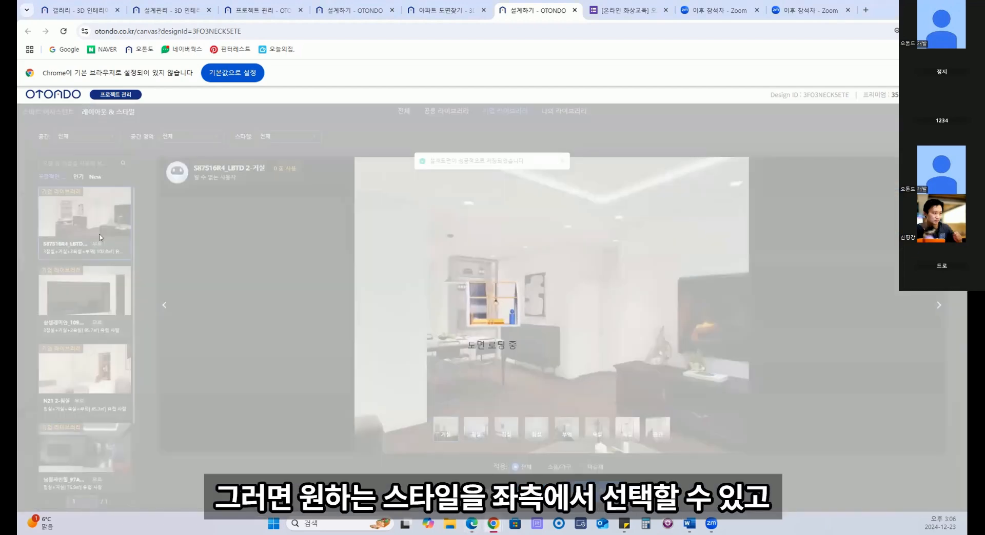
Choose the N21 2-침실 style from the company library and apply it to the design with the scope 전체
left_click(94, 277)
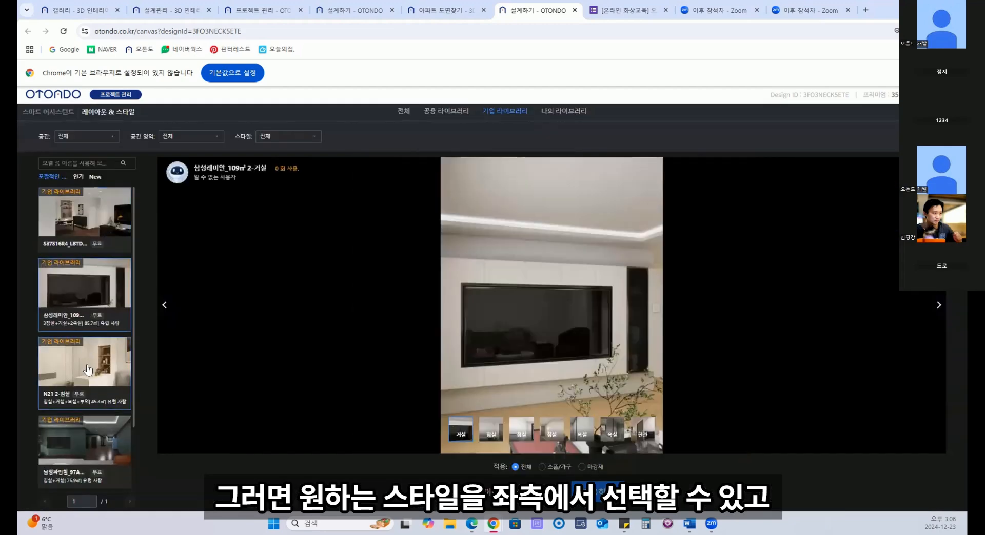
left_click(88, 370)
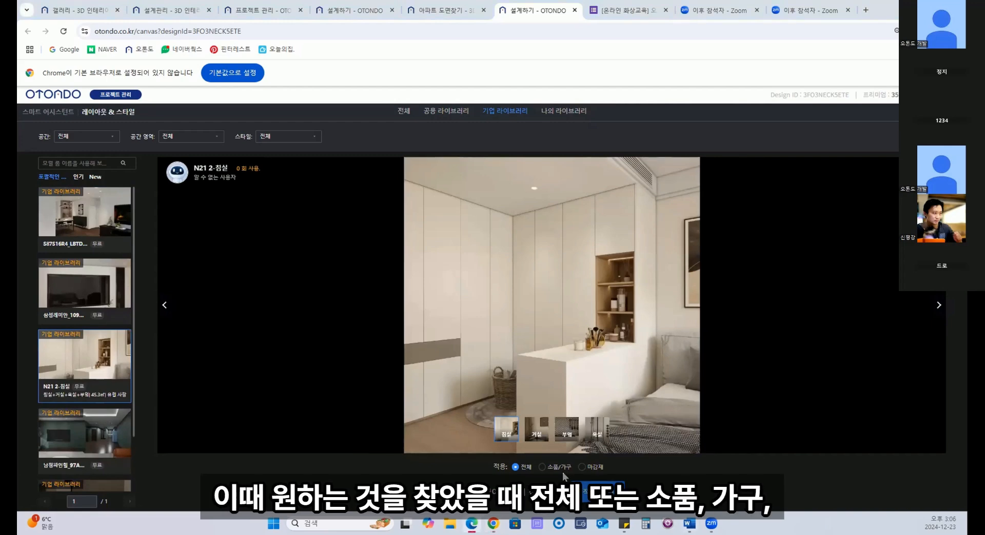
left_click(542, 467)
left_click(582, 467)
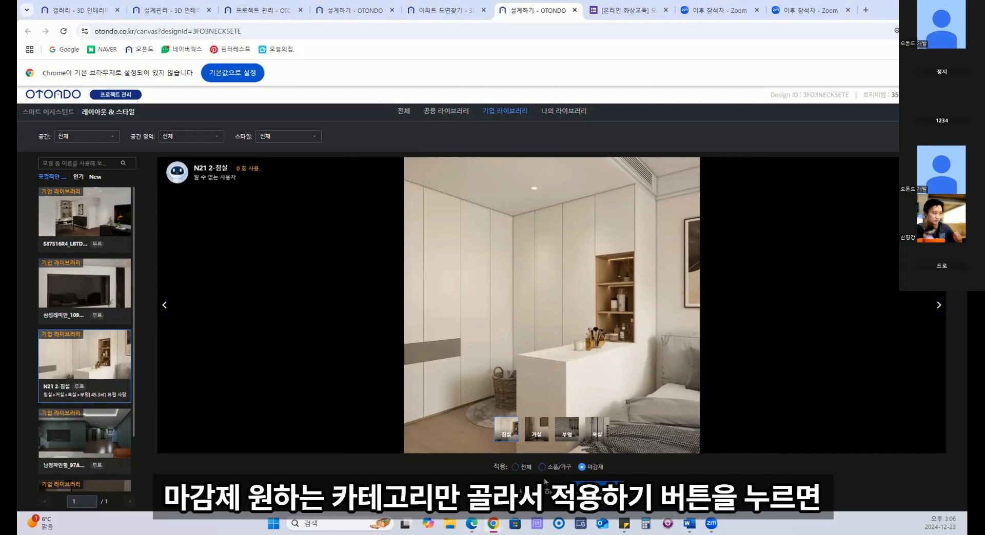
left_click(516, 467)
left_click(597, 491)
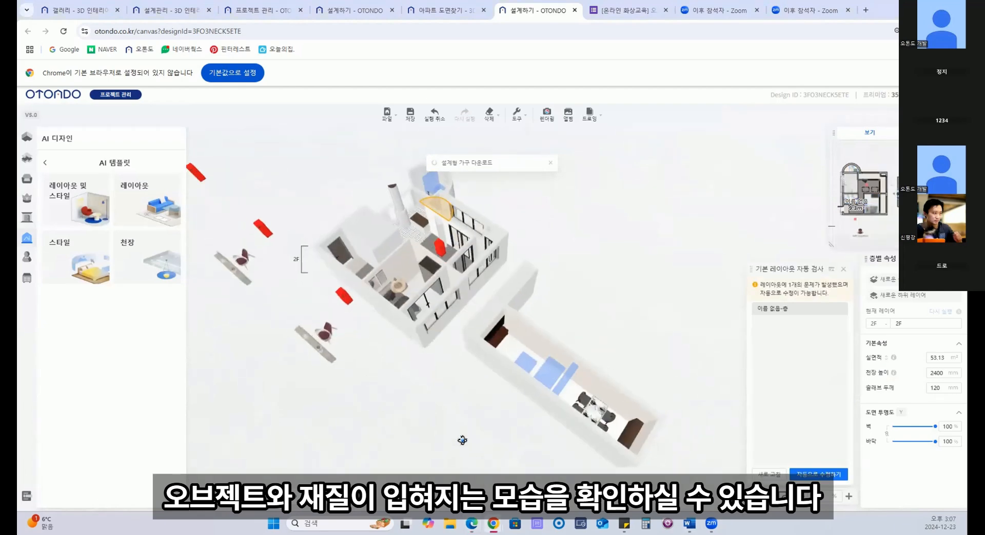
Inspect the furnished layout up close and delete an unwanted furniture piece from the bedroom
scroll(552, 443, "up", 5)
left_click_drag(552, 443, 391, 364)
left_click_drag(531, 413, 501, 417)
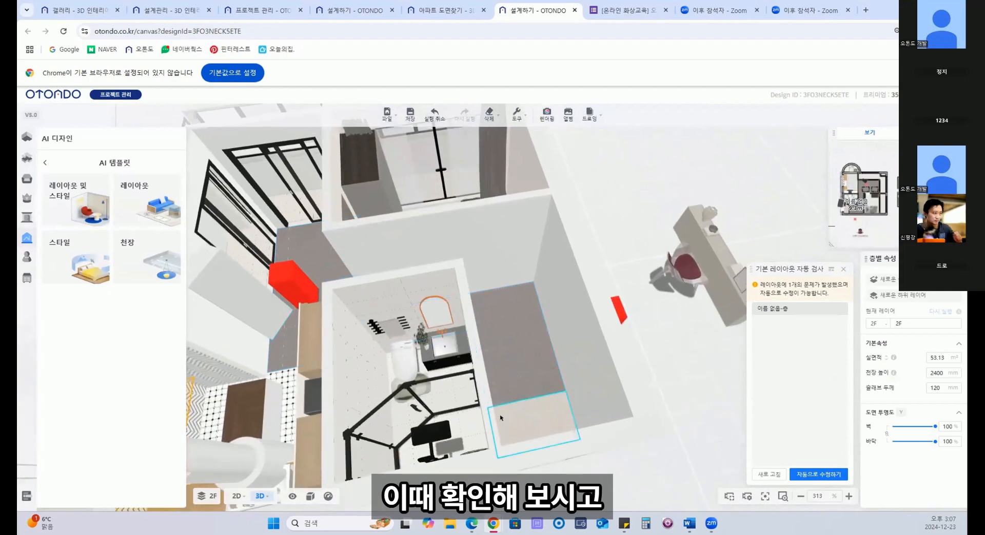
right_click_drag(348, 333, 472, 314)
scroll(473, 314, "down", 2)
left_click_drag(472, 314, 456, 271)
right_click_drag(457, 272, 466, 369)
scroll(469, 349, "up", 1)
left_click(472, 346)
key("Delete")
scroll(469, 348, "down", 2)
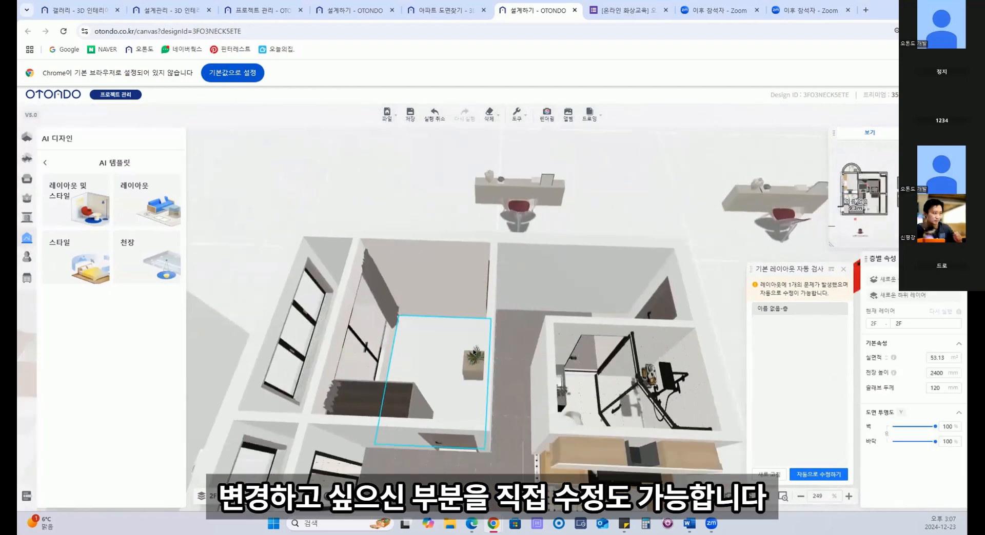
Switch the bedroom wardrobe's control to scaling and resize it proportionally to about 1477 × 732 × 2439 mm
left_click(411, 375)
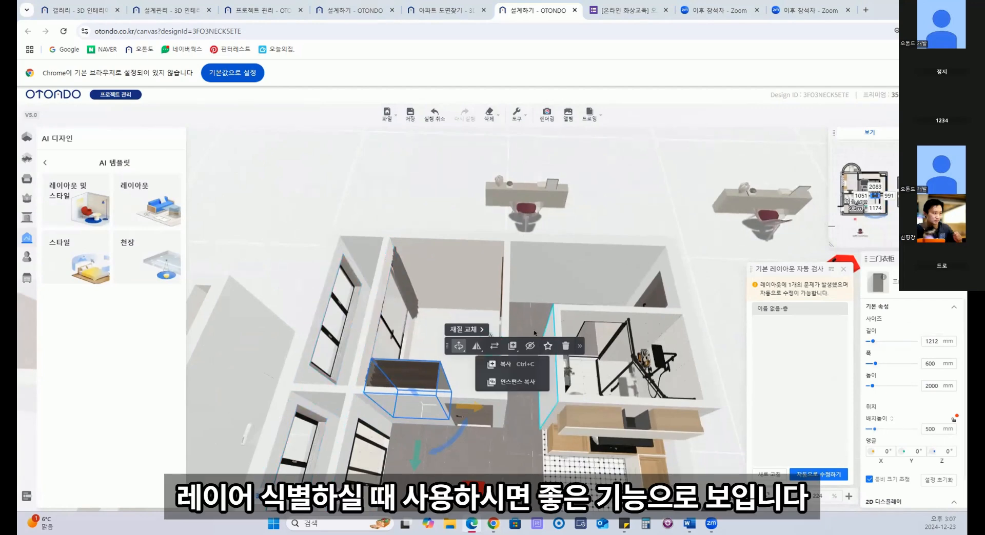
scroll(506, 419, "down", 3)
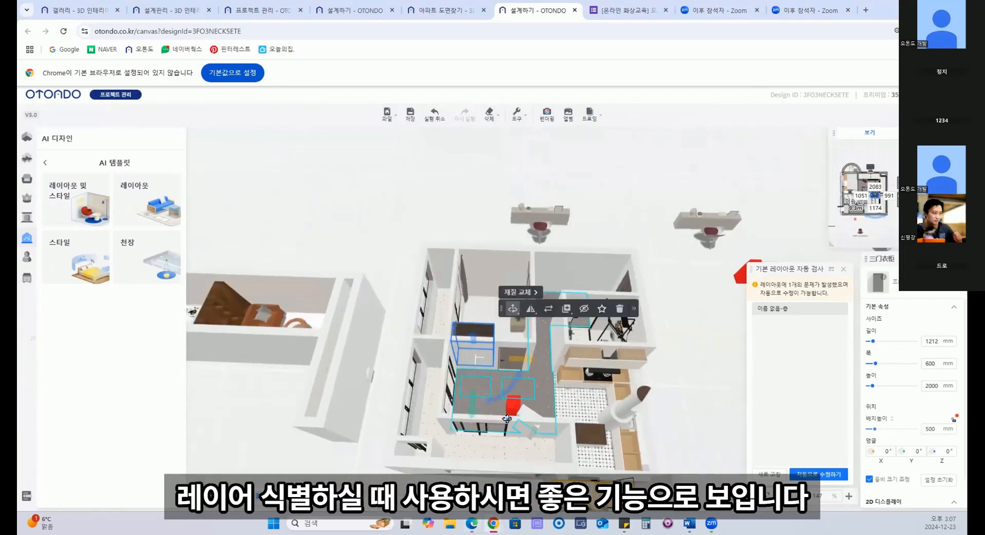
left_click_drag(506, 419, 586, 445)
scroll(538, 349, "up", 4)
right_click_drag(559, 348, 529, 362)
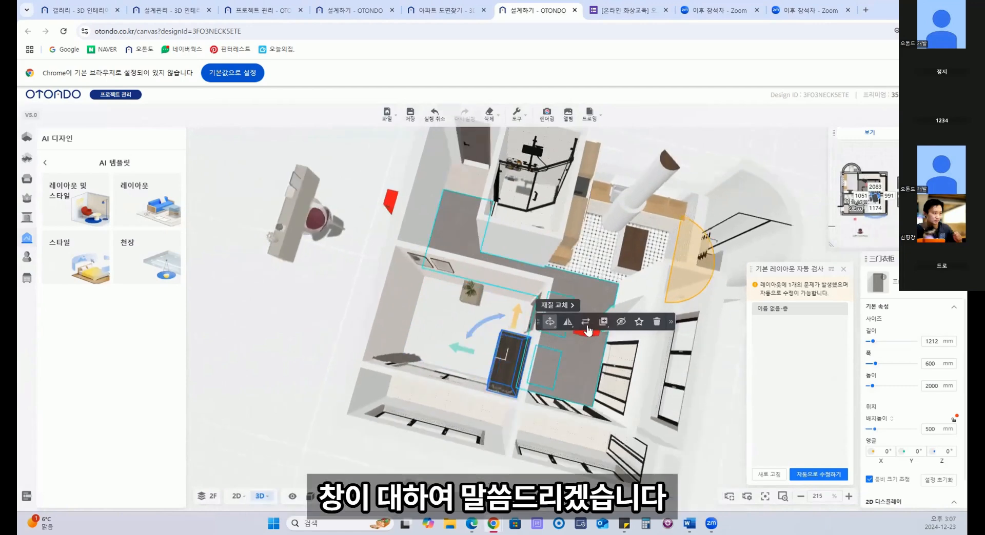
mouse_move(550, 322)
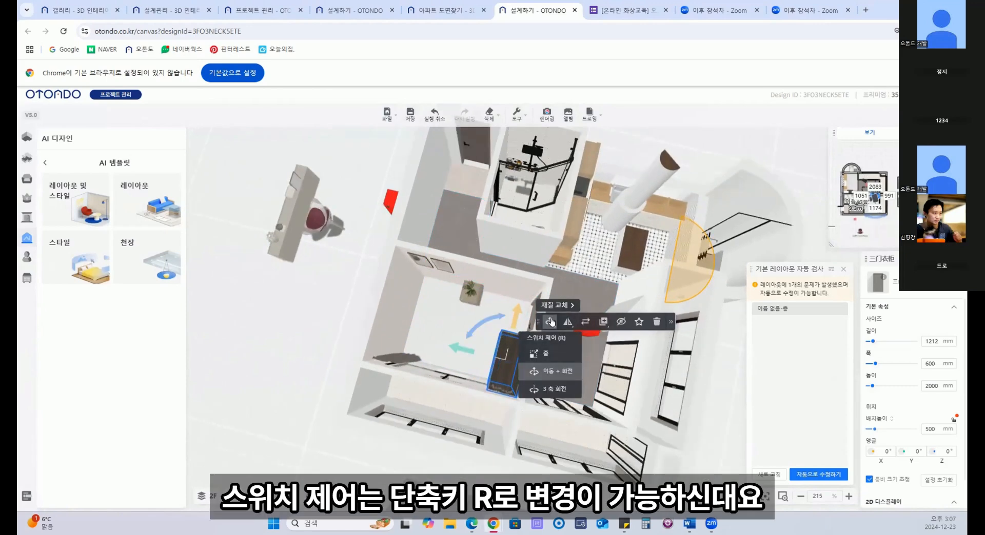
left_click(538, 354)
scroll(406, 362, "up", 5)
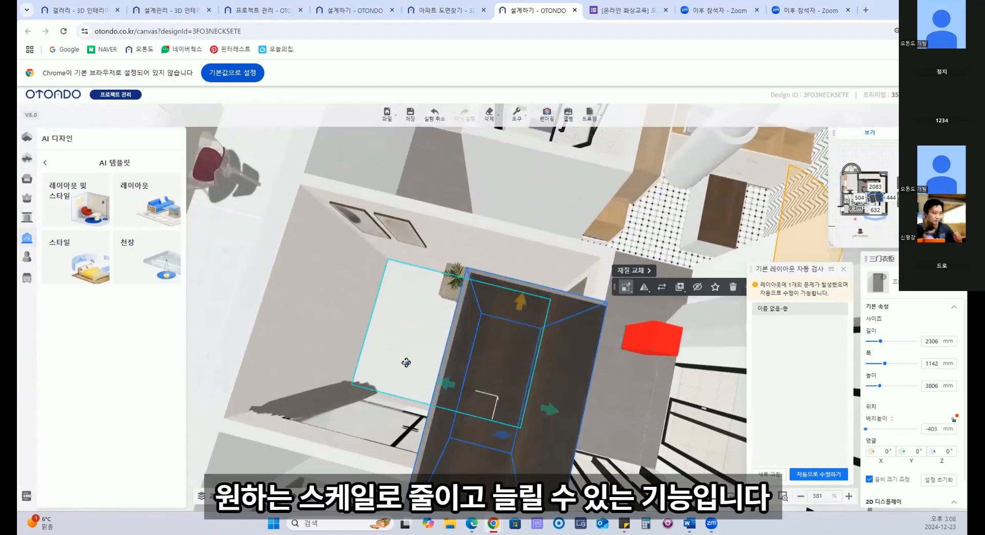
left_click_drag(406, 363, 580, 332)
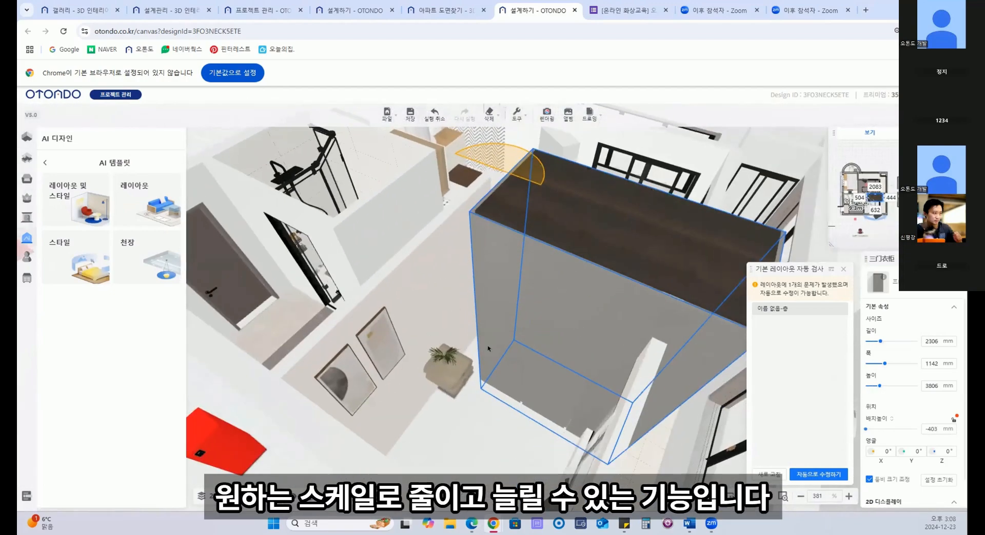
left_click_drag(488, 349, 516, 338)
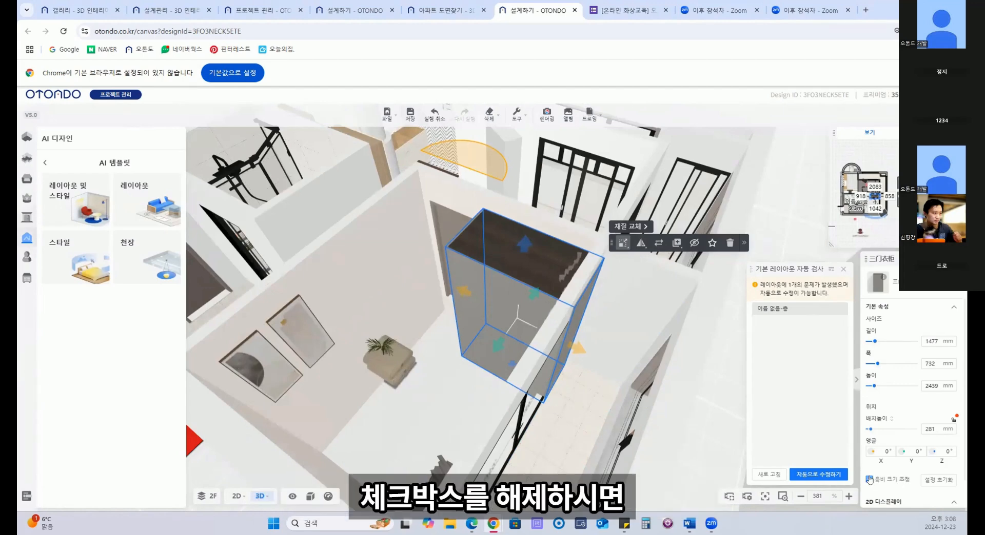
Turn off proportional sizing for the wardrobe and stretch it freely to about 946 mm long and 969 mm wide
left_click(869, 480)
left_click_drag(498, 346, 465, 386)
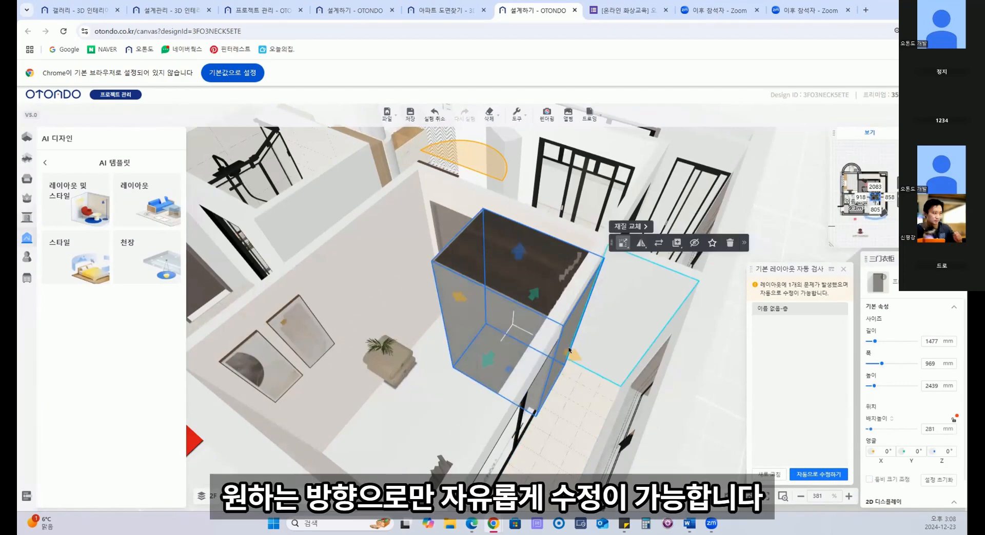
left_click_drag(565, 352, 529, 326)
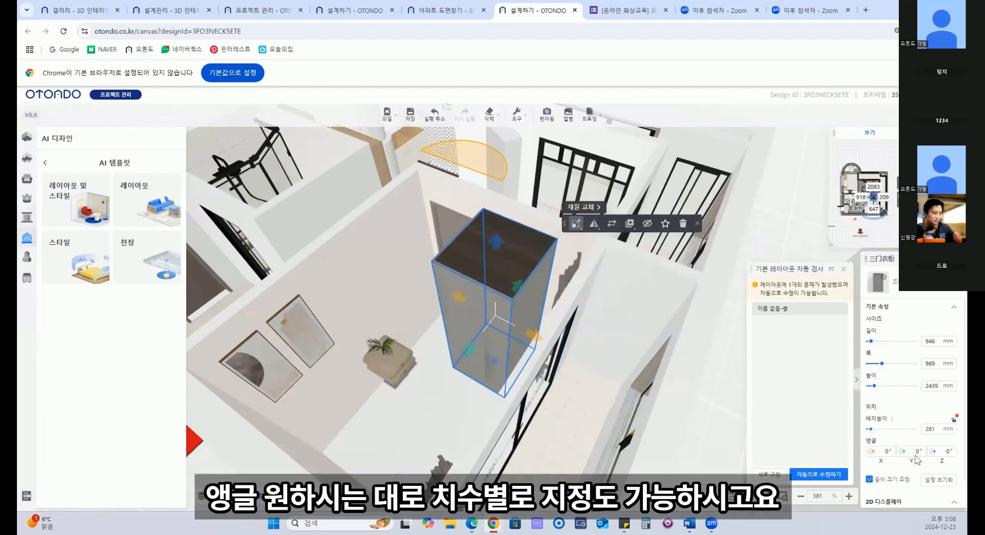
Set the wardrobe's length to 300 mm with proportional sizing on, and undo the change
scroll(934, 460, "down", 1)
left_click_drag(935, 311, 911, 313)
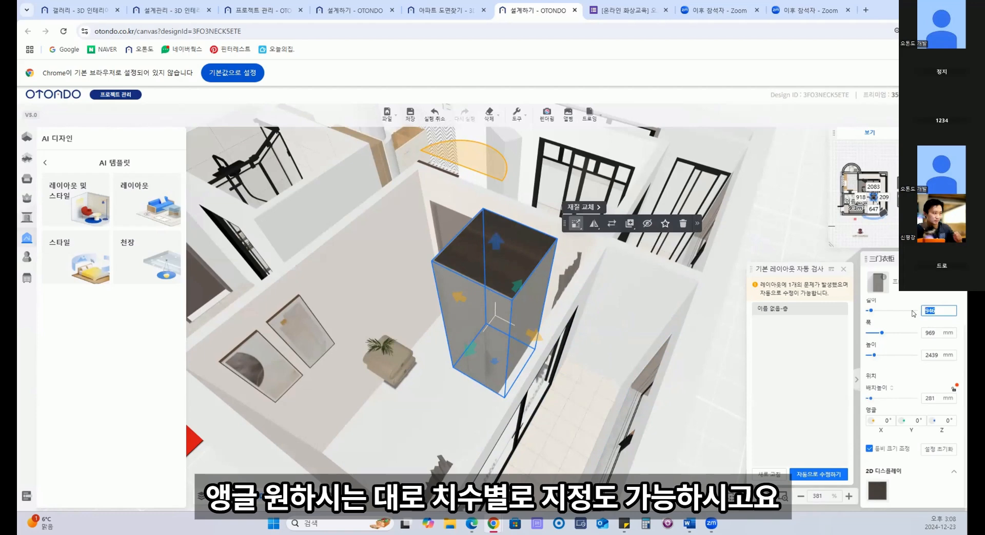
type("300")
key("Return")
left_click(788, 230)
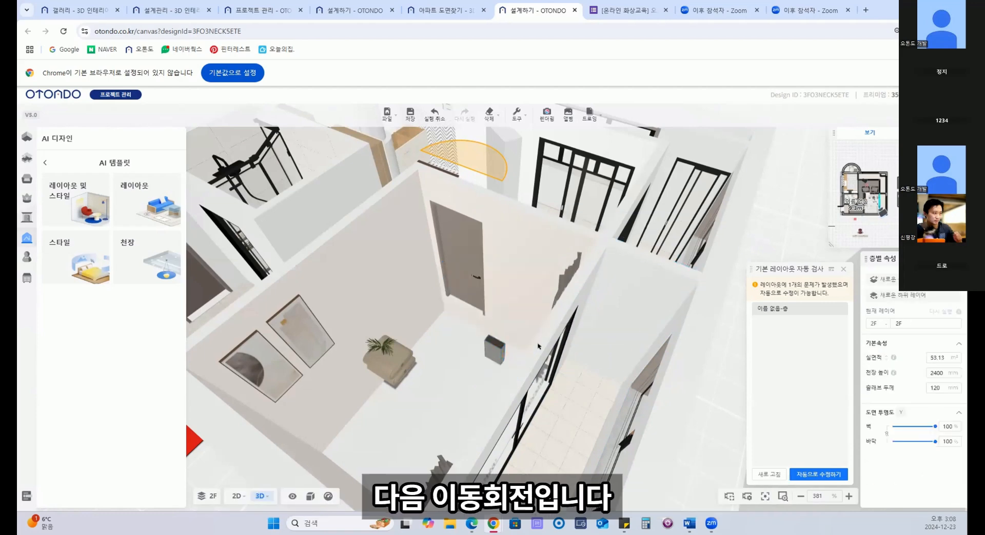
key("ctrl+z")
Switch the wardrobe's control to move and rotate, raise it to about 1709 mm above the floor and rotate it 38° about Z
left_click(529, 317)
left_click(576, 223)
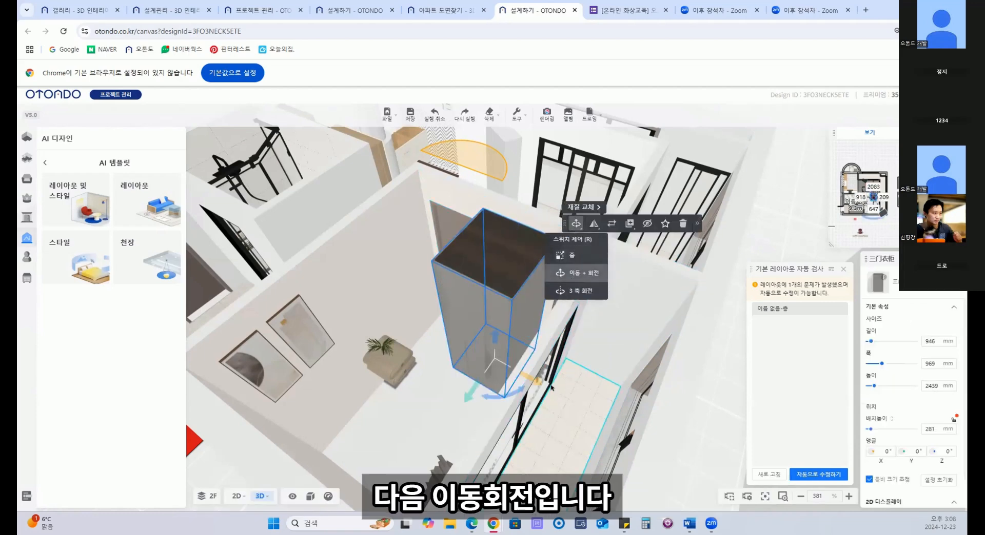
left_click(576, 274)
left_click_drag(468, 425, 459, 470)
right_click_drag(499, 367, 530, 384)
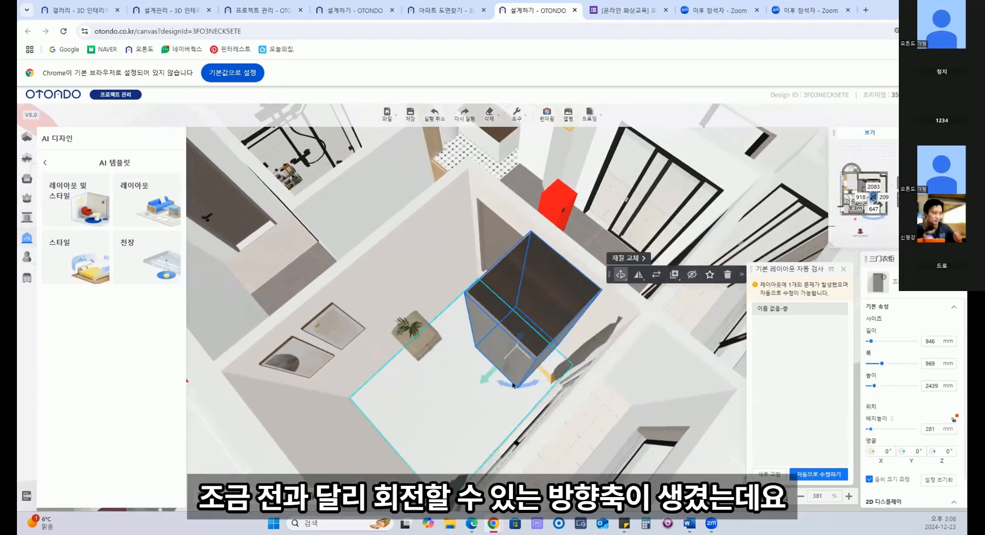
left_click_drag(484, 376, 441, 417)
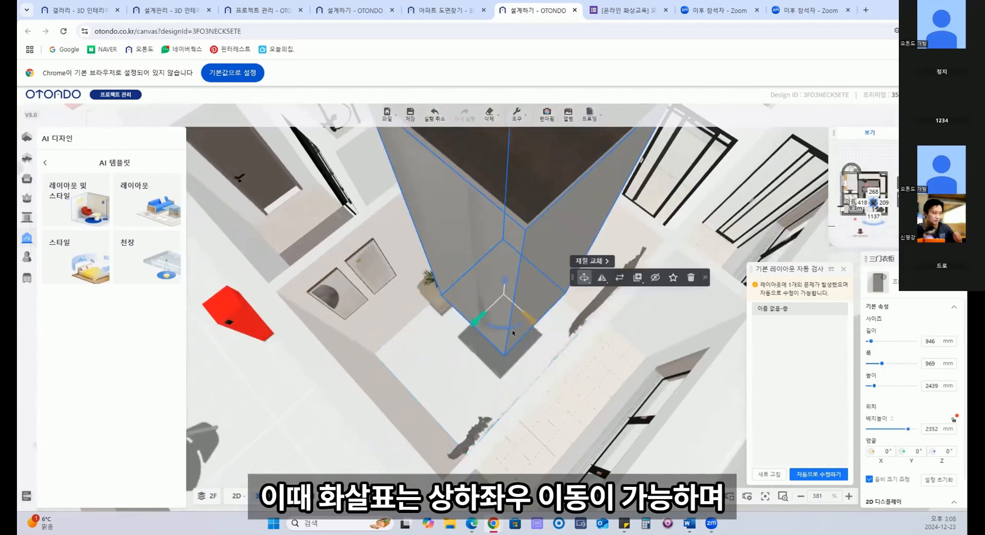
mouse_move(525, 325)
left_mouse_down()
mouse_move(500, 286)
mouse_move(508, 329)
left_mouse_up()
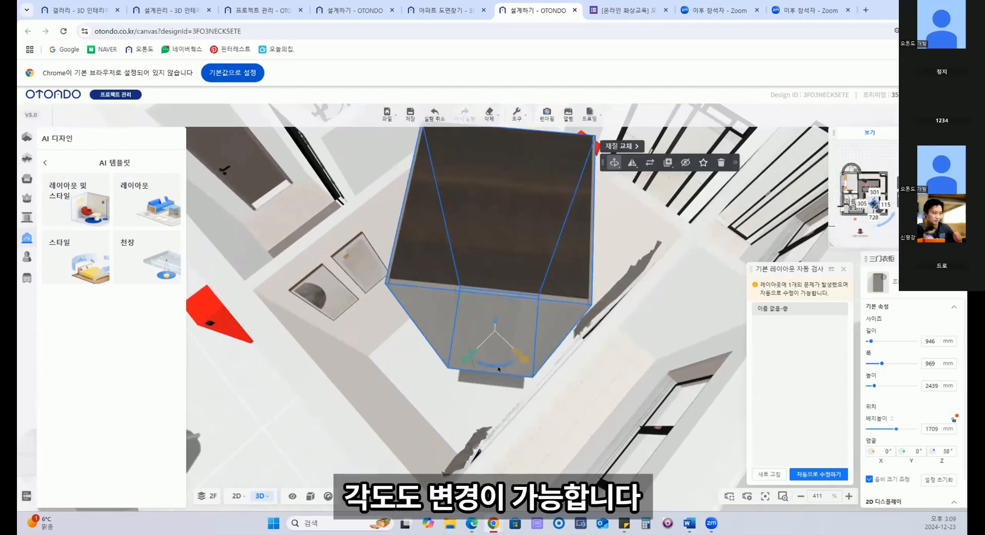
Try three-axis rotation on the wardrobe and undo it, placing the wardrobe upright on the floor beside the sliding glass door
left_click(614, 162)
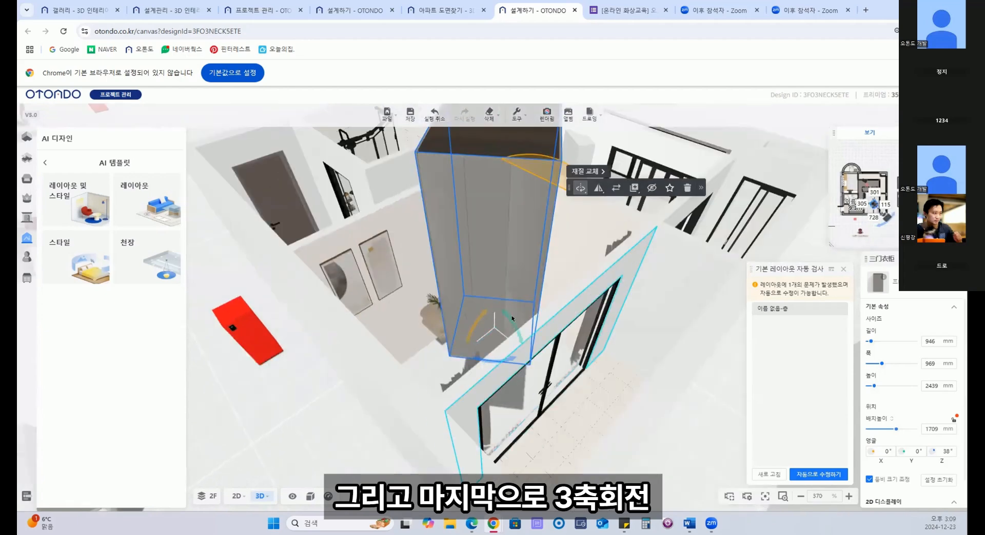
left_click_drag(512, 318, 467, 395)
key("ctrl+z")
key("ctrl+z")
key("ctrl+z")
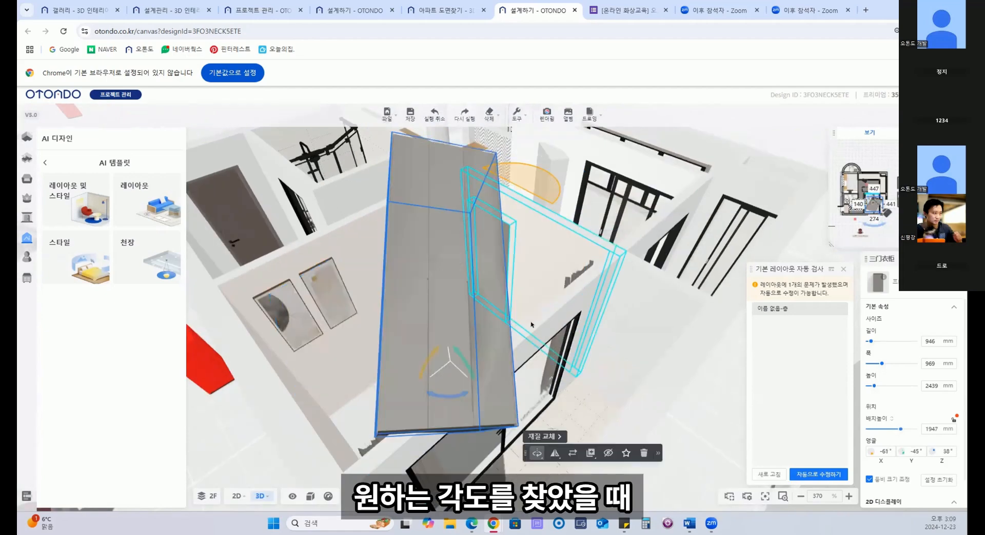
left_click_drag(445, 333, 459, 411)
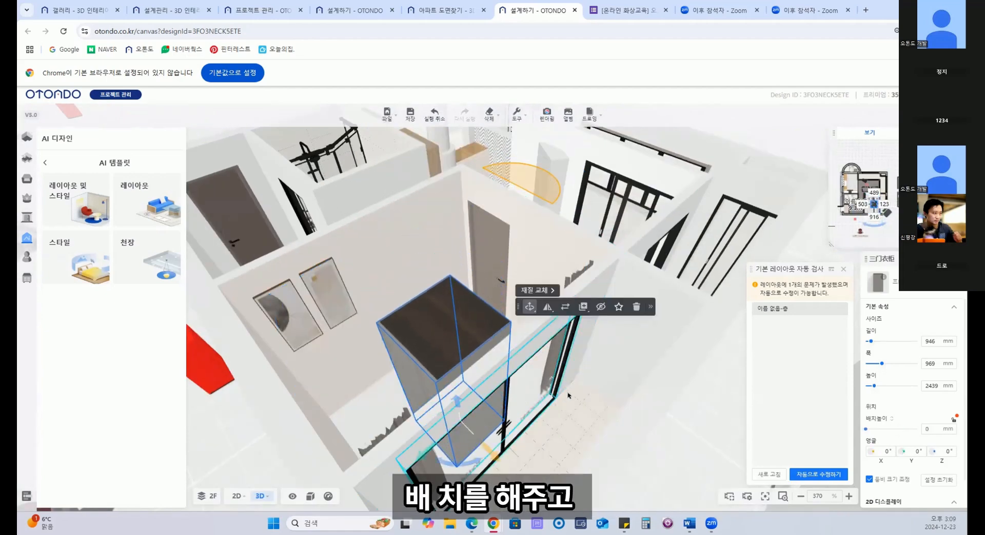
Turn off proportional sizing for the wardrobe again and stretch its width to 2207 mm
mouse_move(541, 312)
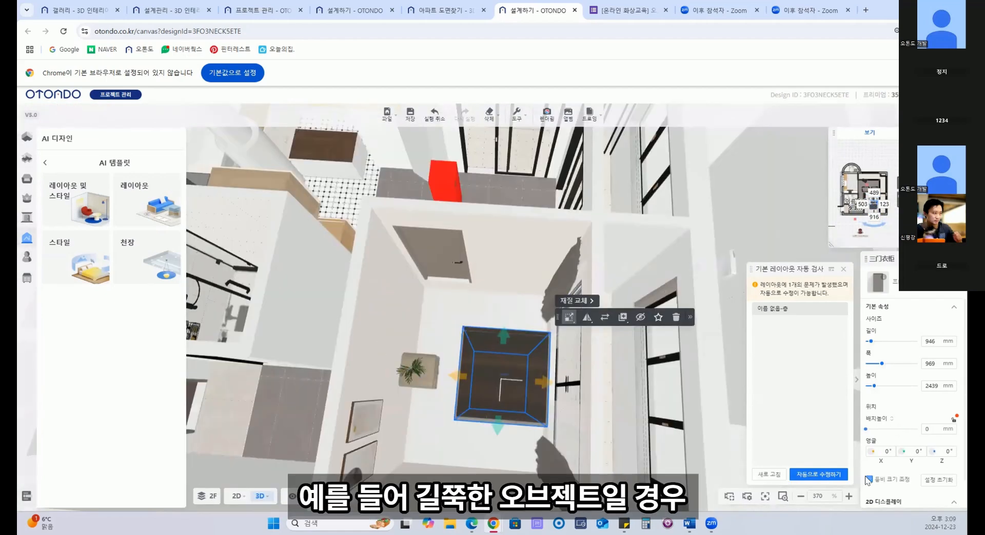
left_click_drag(500, 430, 507, 323)
scroll(502, 349, "down", 3)
scroll(503, 350, "up", 3)
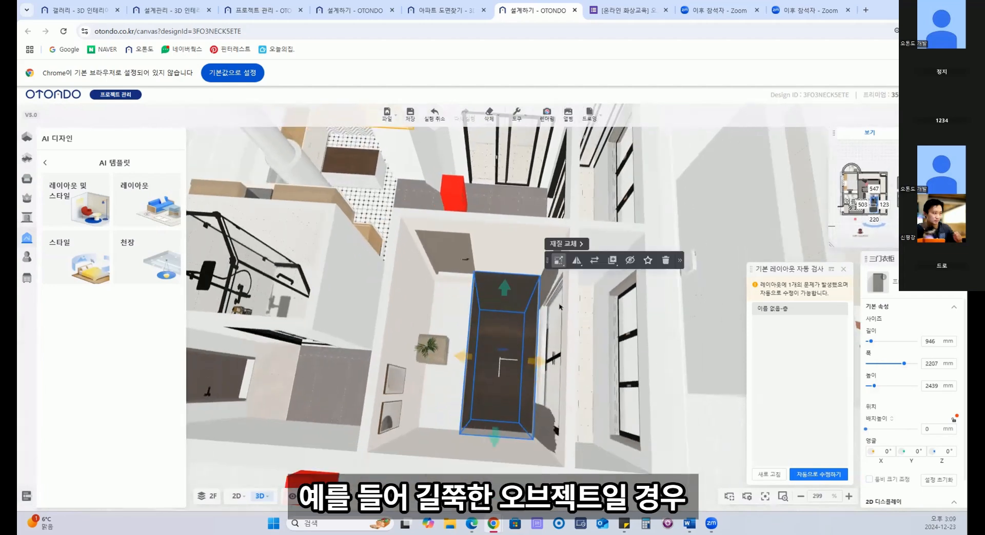
Mirror the stretched wardrobe left to right and view it from the opposite side of the room
mouse_move(588, 252)
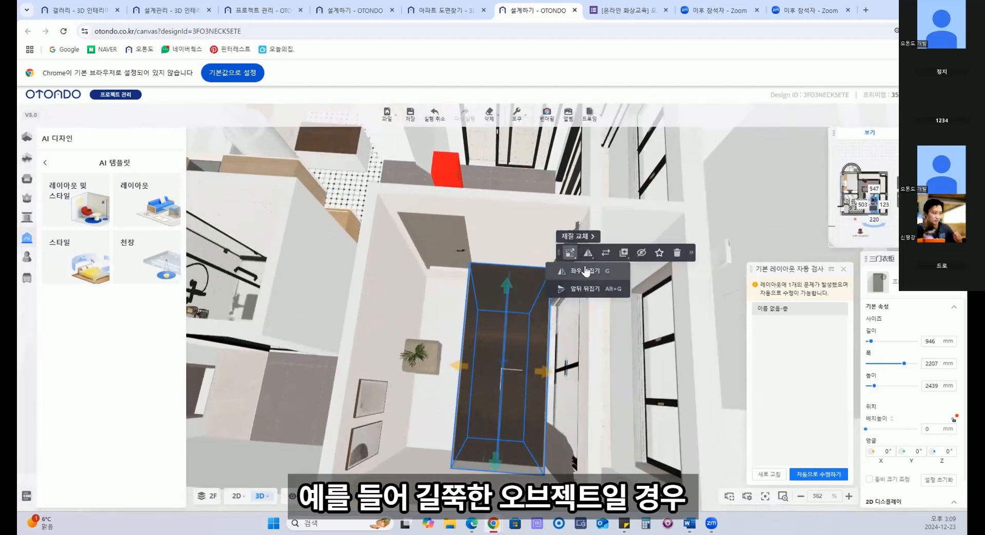
left_click(585, 270)
left_click_drag(636, 392, 579, 338)
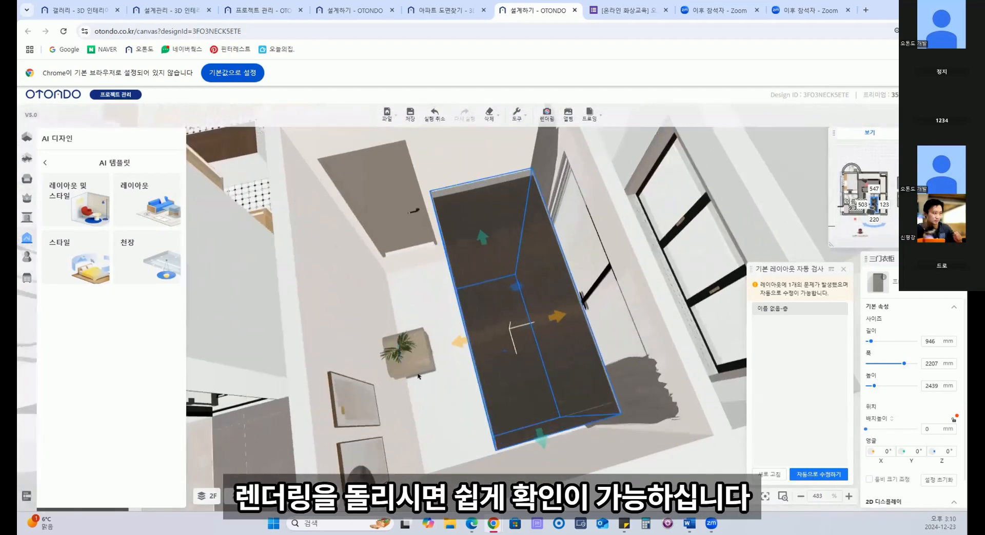
left_click_drag(462, 333, 628, 215)
Browse replacement products for the wardrobe in the public library, the company library and the favourites
left_click(630, 215)
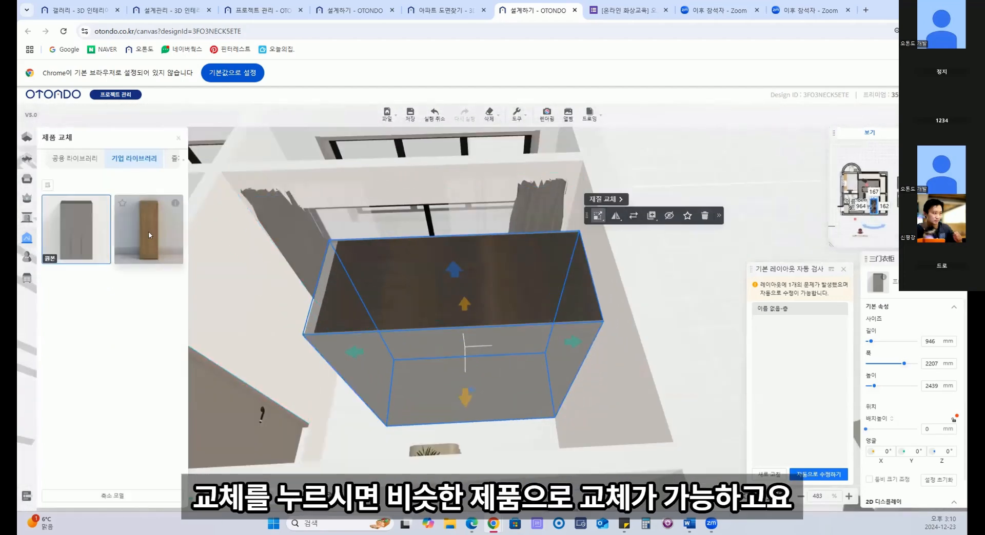
left_click(83, 158)
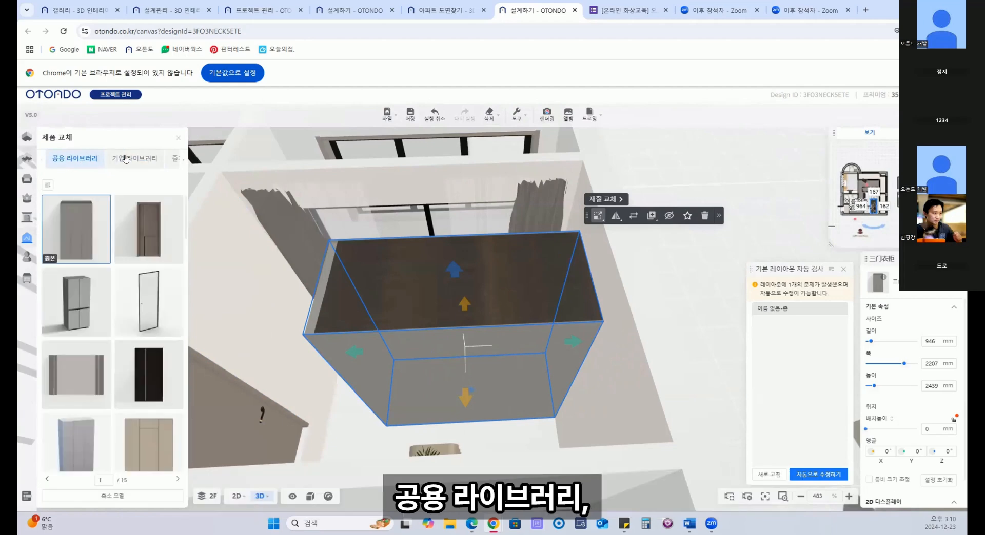
left_click(125, 158)
left_click(175, 159)
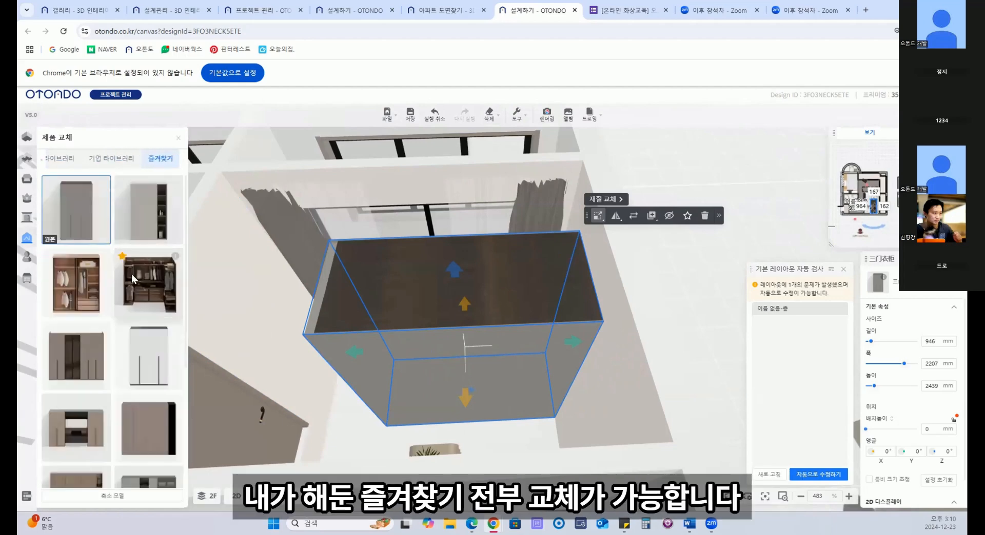
left_click_drag(671, 308, 686, 313)
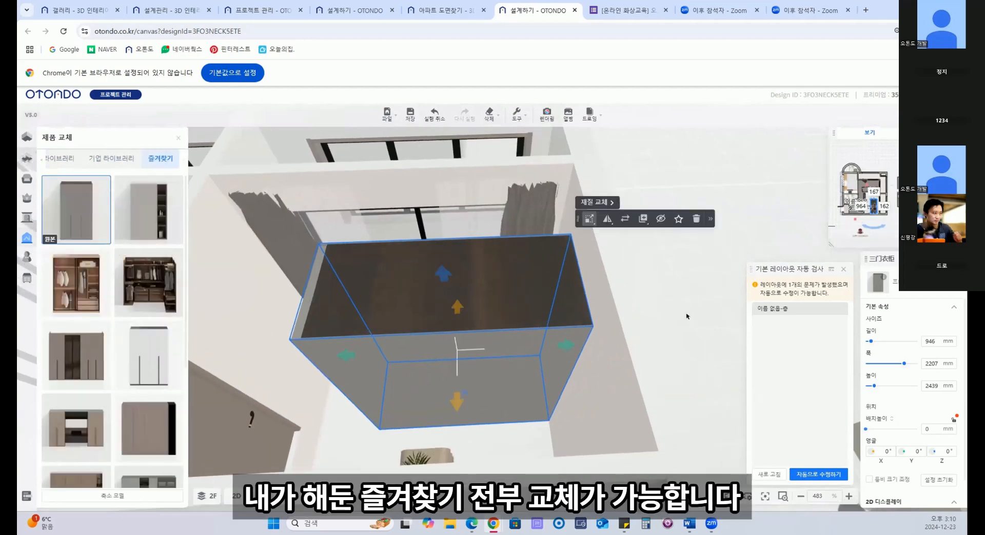
left_click(642, 219)
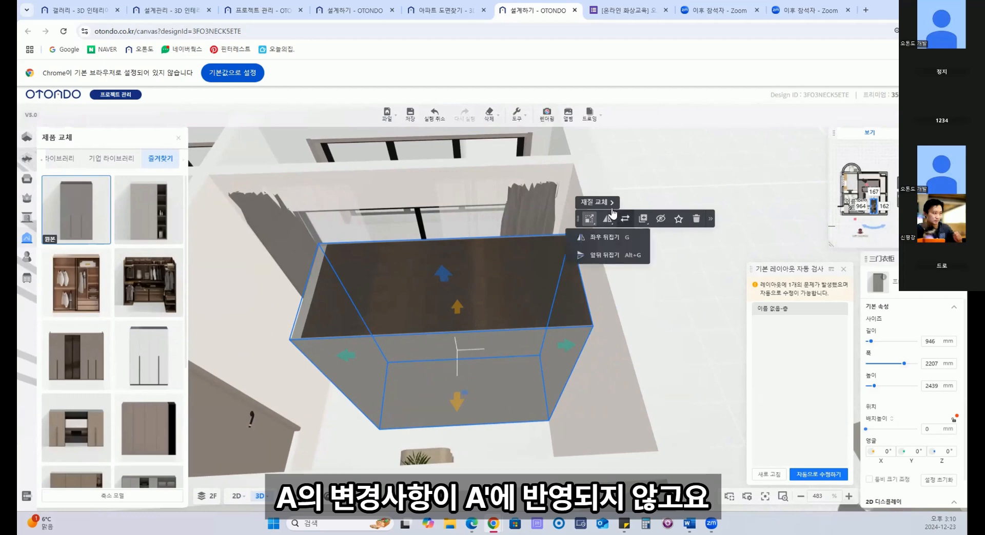
mouse_move(642, 219)
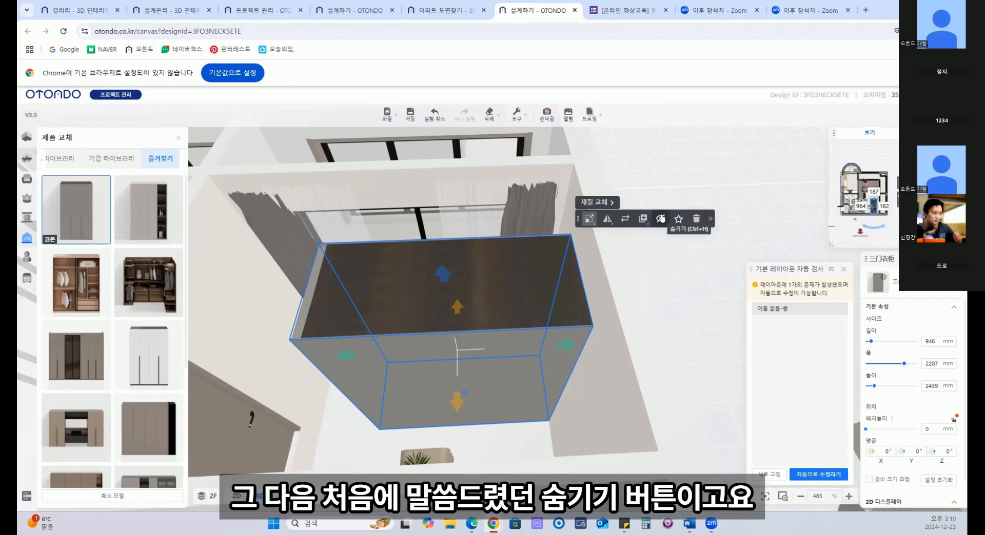
Hide the wardrobe, restore it by showing the hidden content, and select it again
left_click(661, 219)
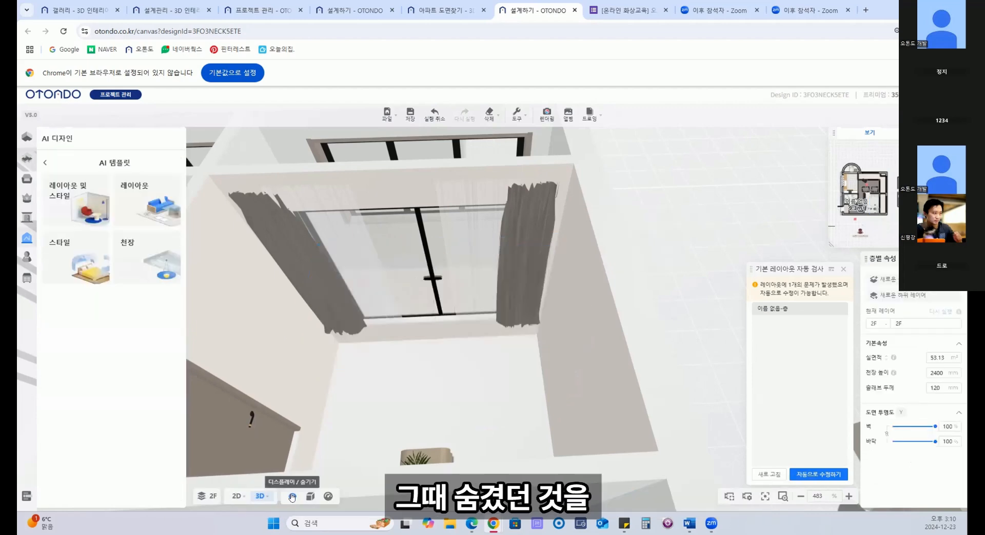
left_click(266, 495)
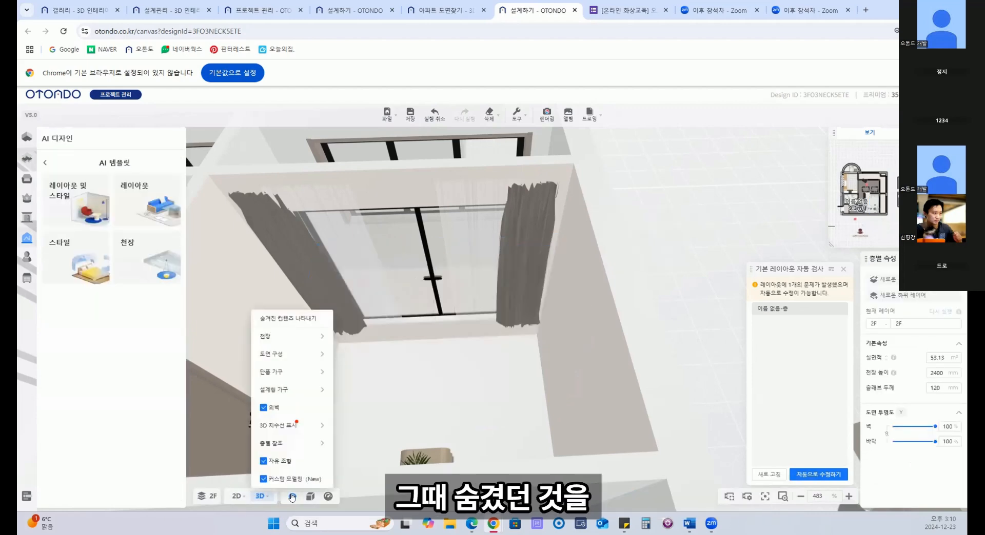
left_click(284, 319)
left_click(473, 328)
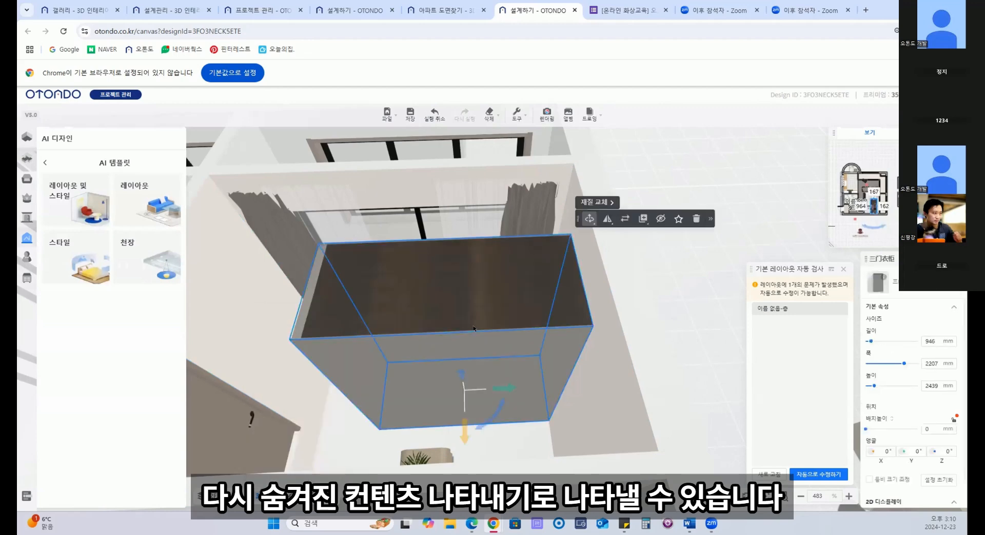
Add the wardrobe to the favourites and file it in the 커튼 folder
left_click(678, 219)
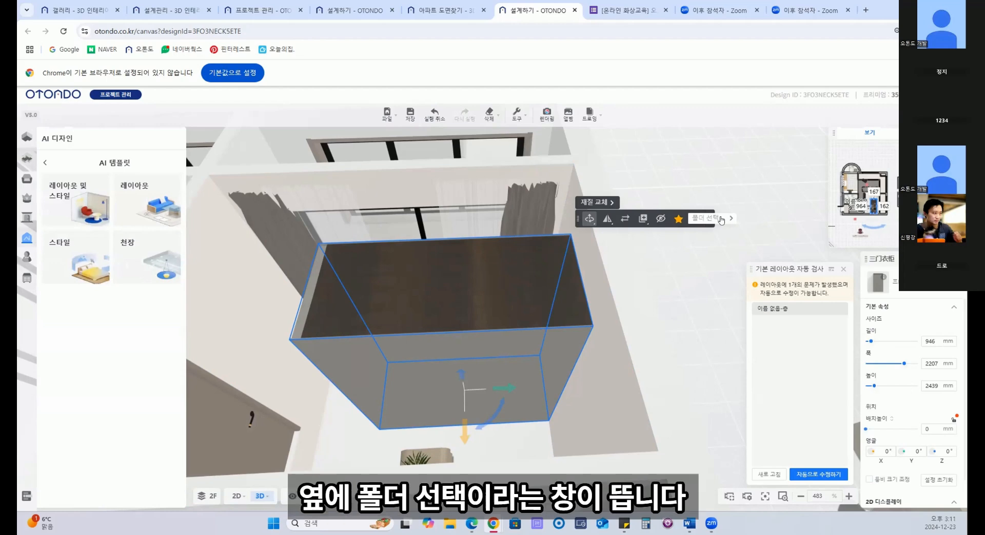
left_click(721, 220)
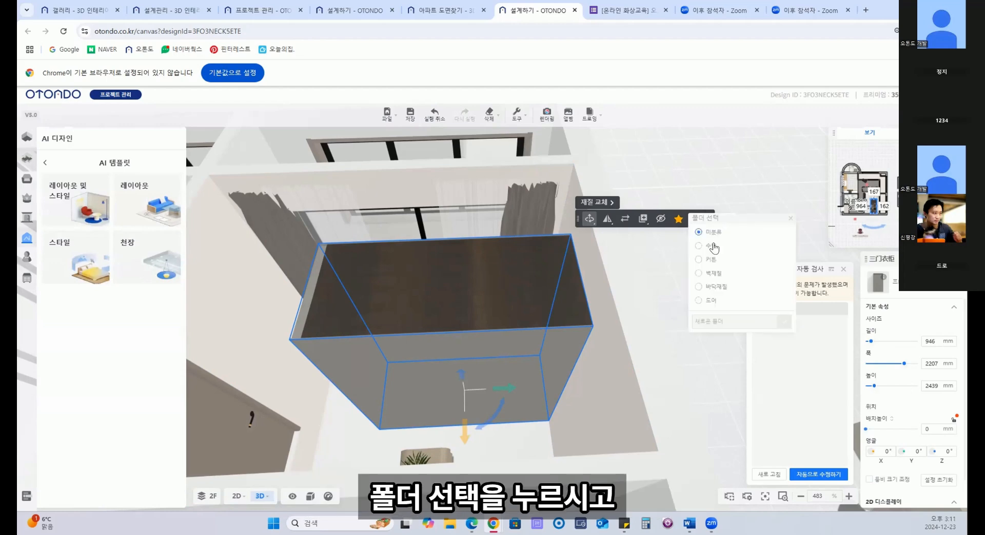
left_click(707, 259)
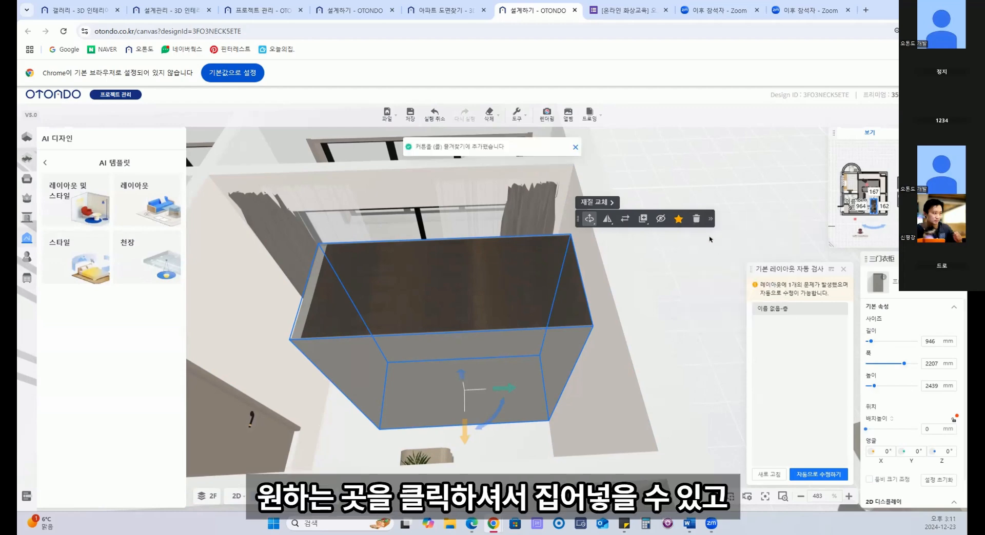
Re-add the wardrobe to the favourites in a newly created folder named new, and open that folder
left_click(679, 219)
left_click(678, 220)
left_click(710, 221)
left_click(727, 319)
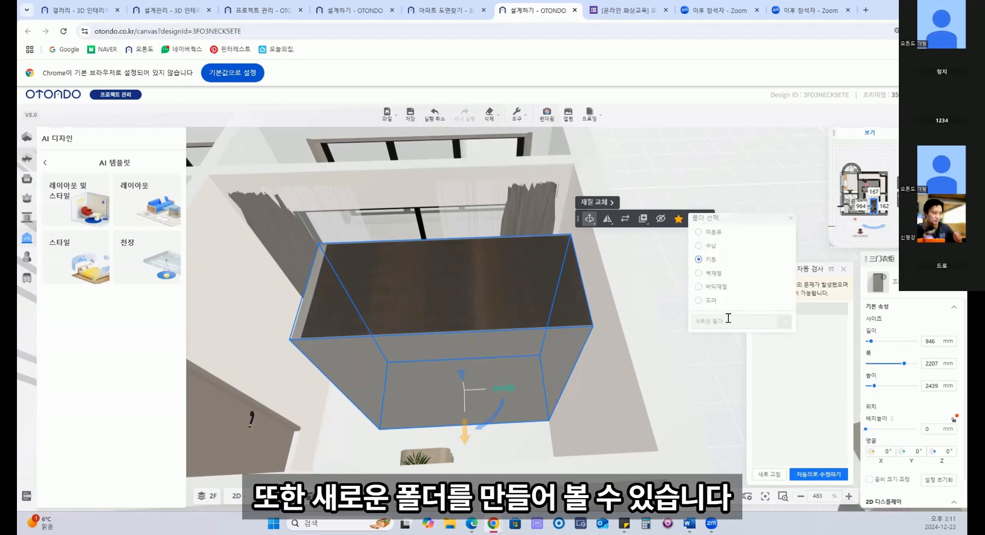
type("neww")
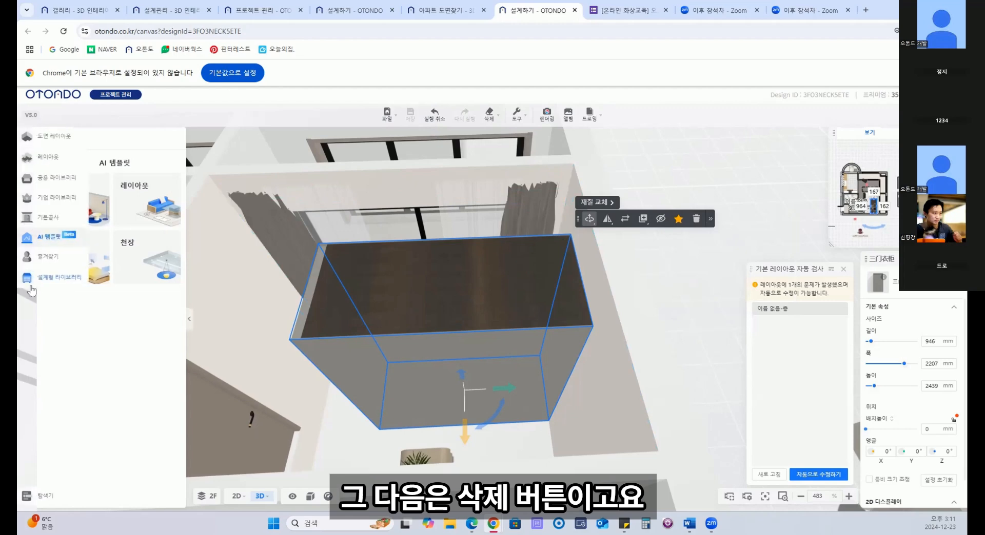
left_click(29, 257)
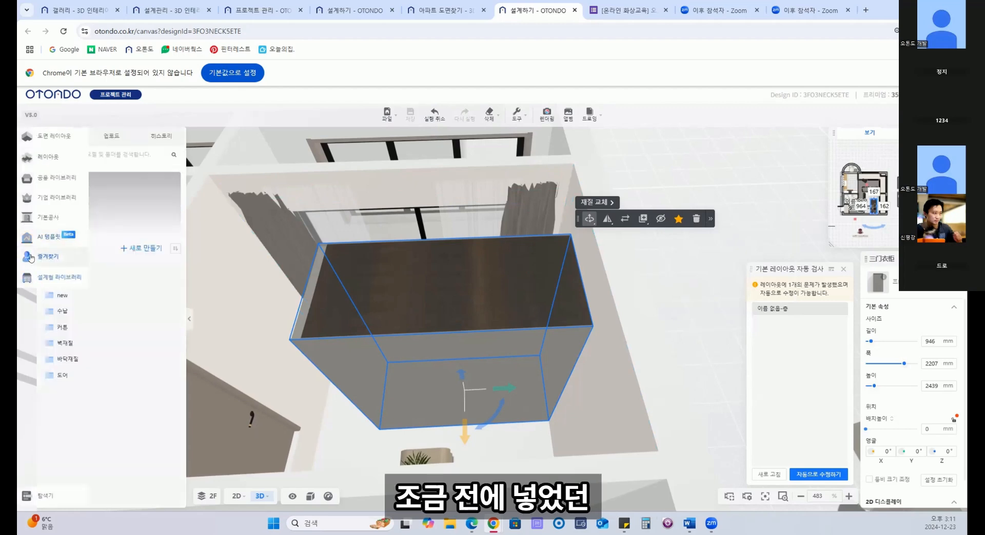
left_click(63, 296)
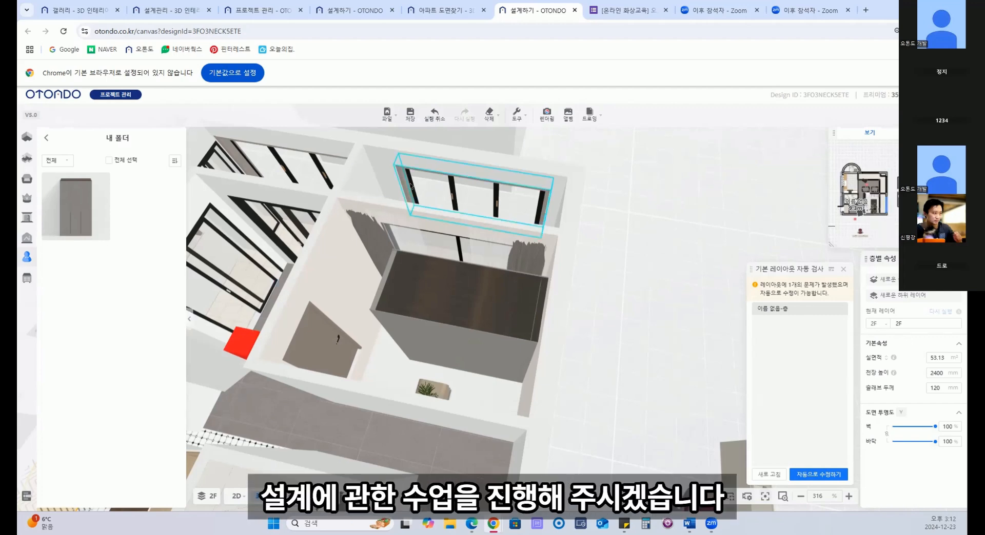
Place the two-drawer base cabinet 서랍장(2단)M from the 부엌 및 바스 library against the room's back wall
left_click(27, 278)
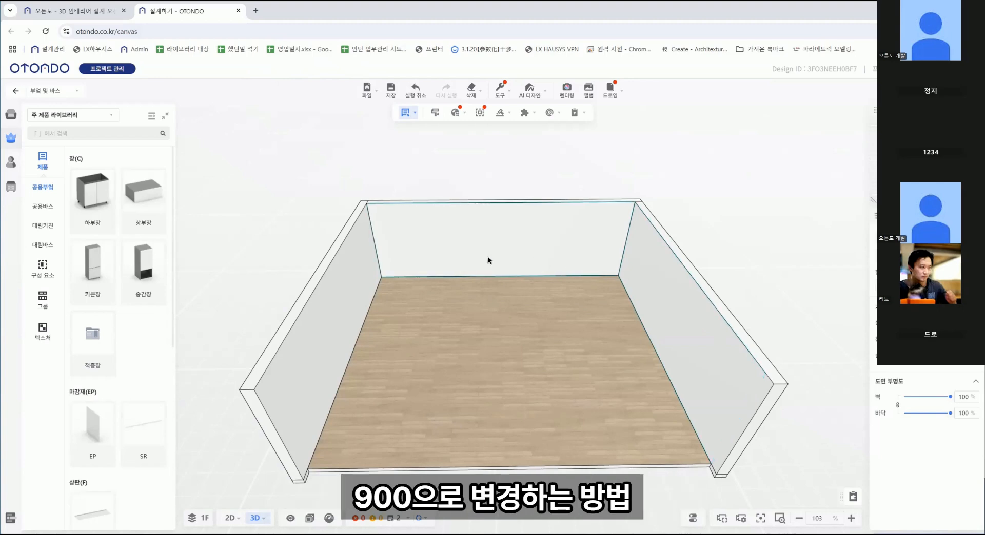
mouse_move(96, 205)
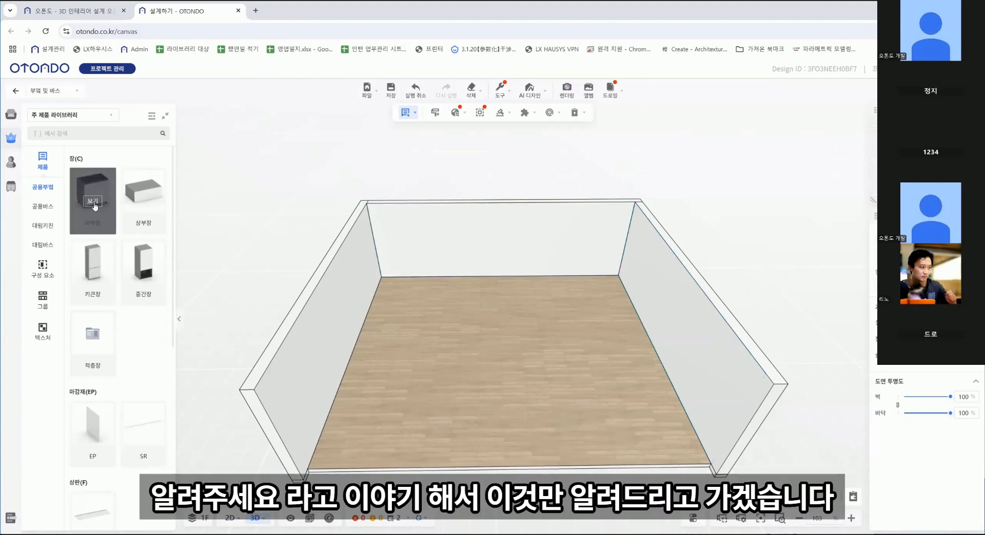
left_click(95, 205)
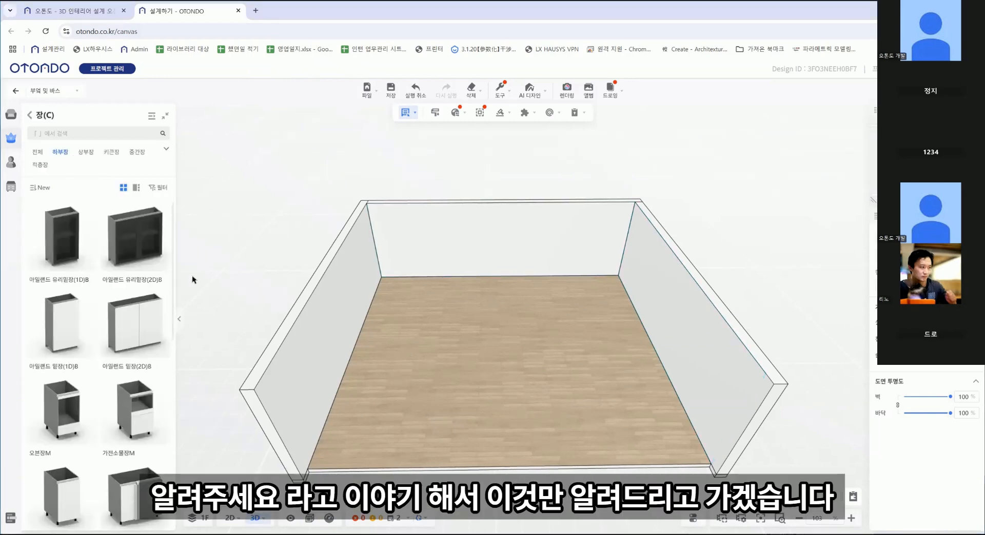
scroll(101, 339, "down", 3)
scroll(101, 339, "down", 1)
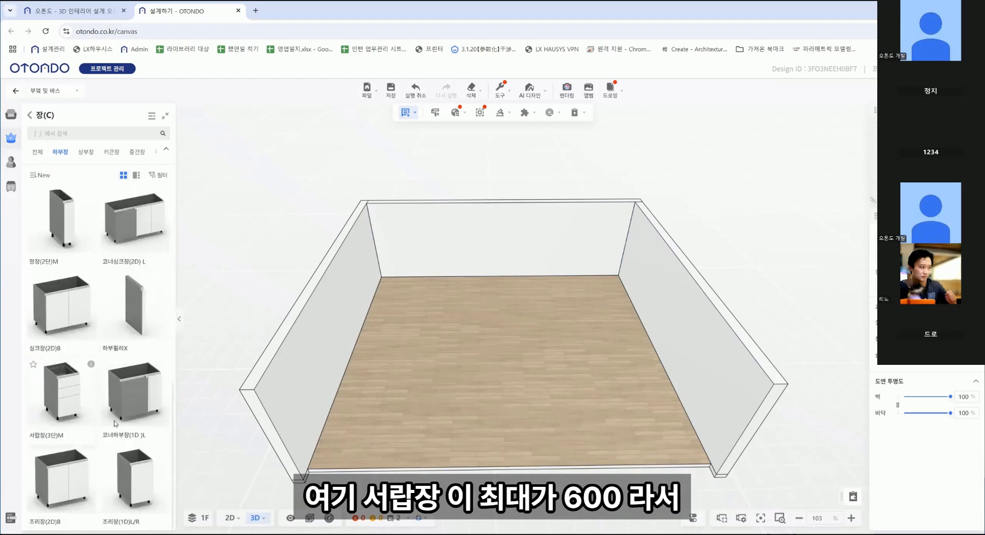
scroll(133, 359, "up", 3)
left_click(134, 277)
left_click(470, 270)
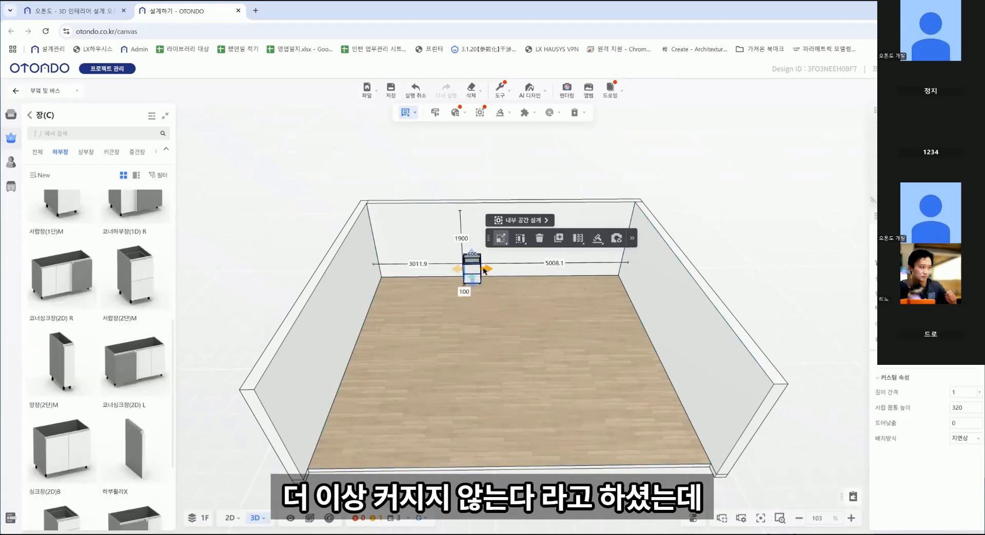
Stretch the drawer cabinet wider along the wall and narrow it again
left_click_drag(485, 269, 504, 272)
scroll(472, 270, "up", 10)
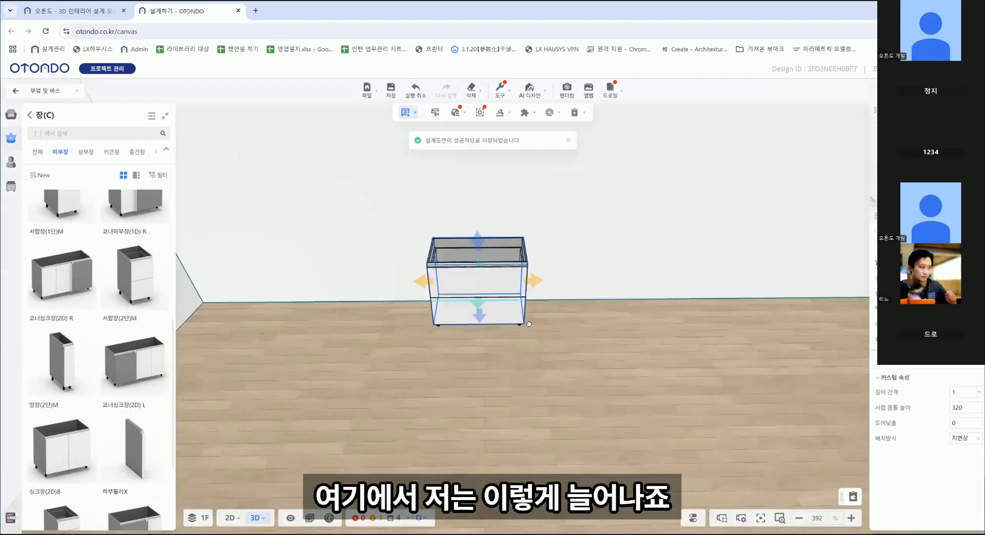
left_click_drag(547, 314, 489, 331)
Toggle the 부엌 및 바스 size limit in the general rules and test it by resizing the drawer cabinet's width
left_click(695, 518)
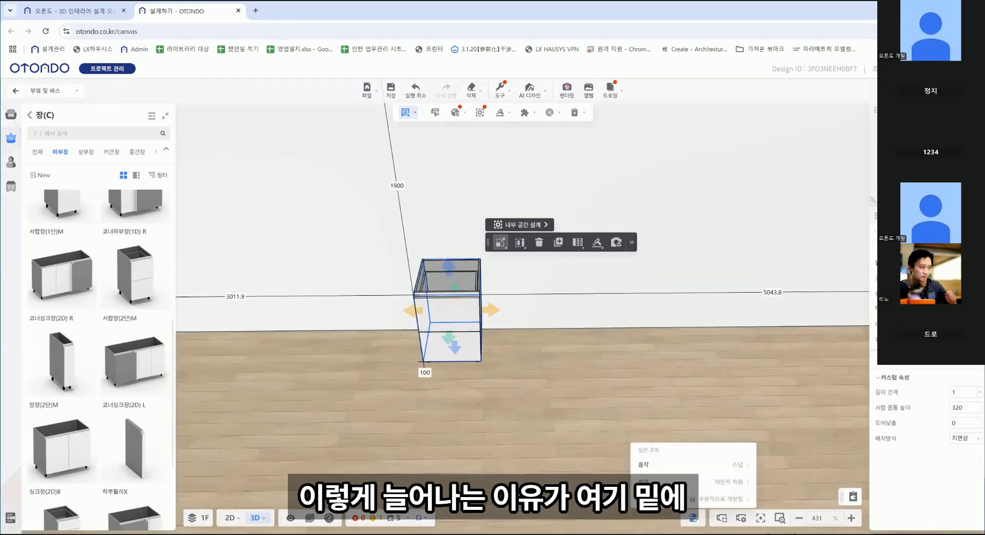
mouse_move(708, 503)
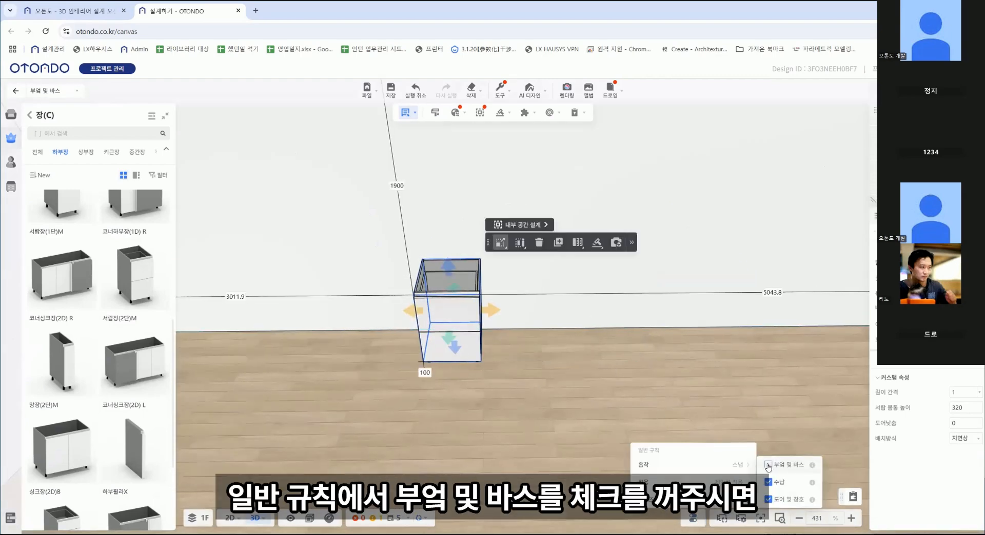
mouse_move(491, 310)
left_mouse_down()
mouse_move(575, 324)
mouse_move(575, 311)
mouse_move(645, 314)
mouse_move(490, 311)
left_mouse_up()
left_click(693, 517)
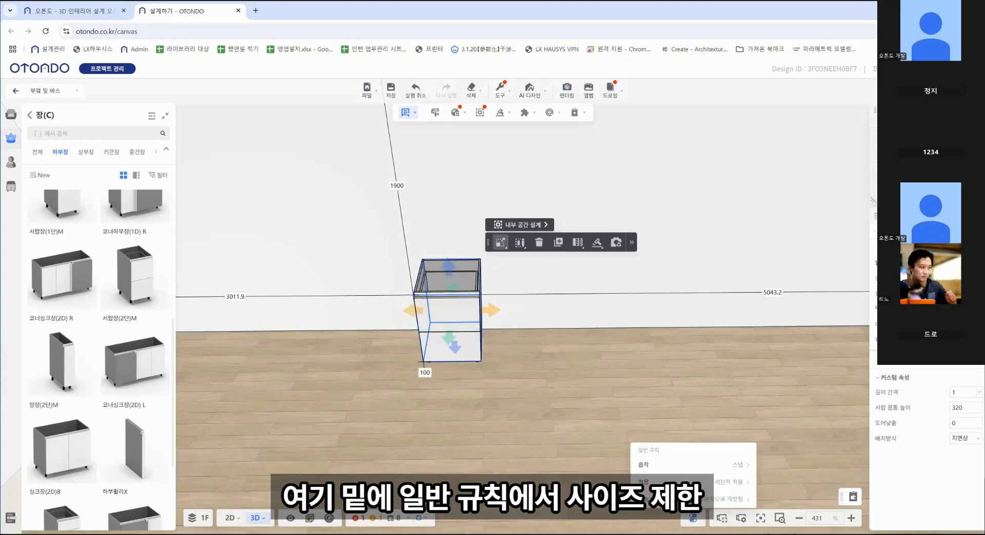
mouse_move(701, 502)
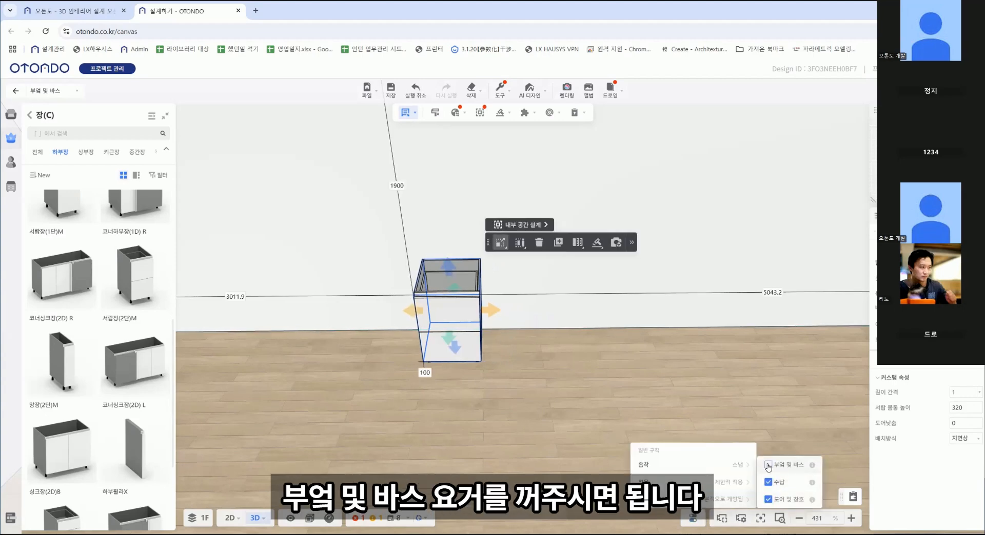
mouse_move(735, 475)
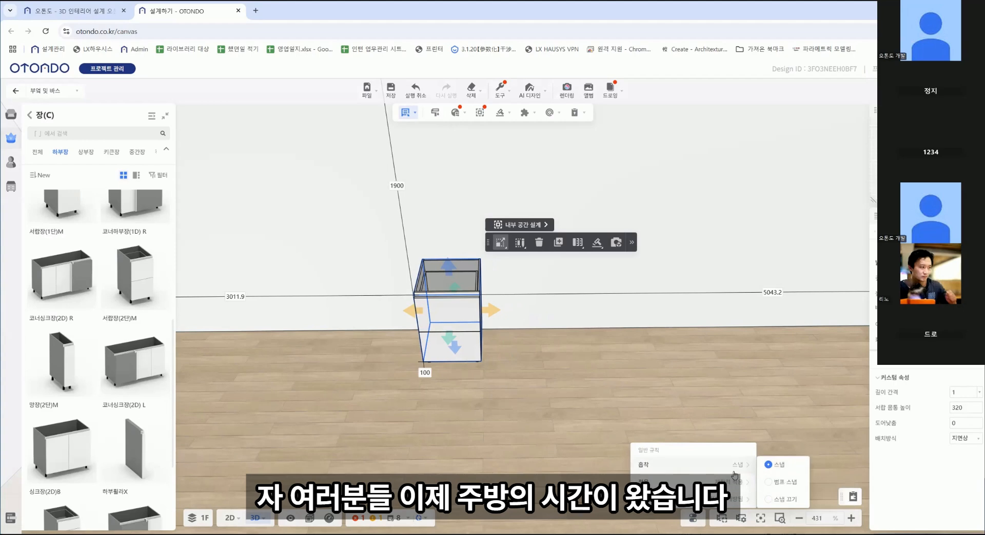
Deselect the drawer cabinet and switch to the 2D floor plan to examine the room's overall dimensions
left_click(328, 263)
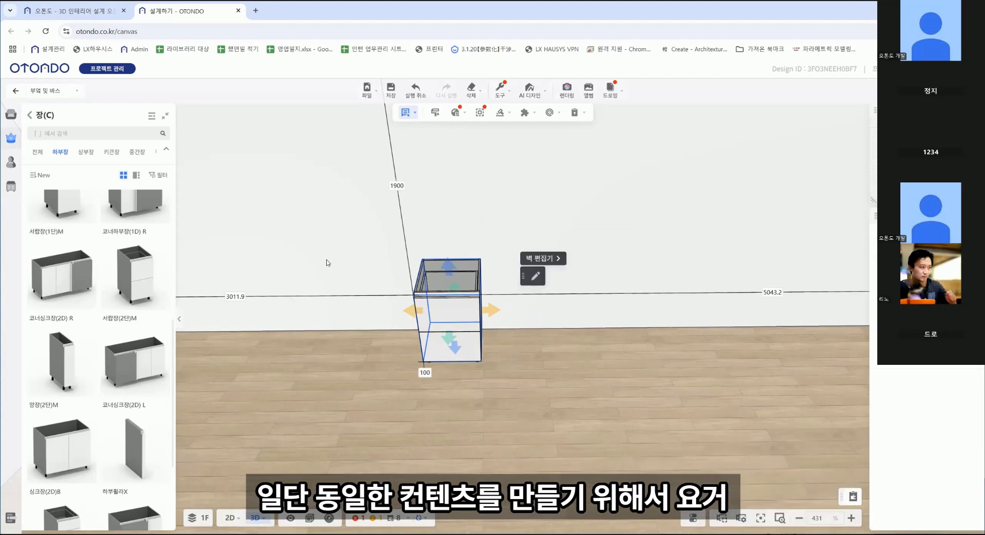
scroll(329, 266, "down", 10)
left_click_drag(405, 357, 479, 422)
left_click(472, 410)
key("1")
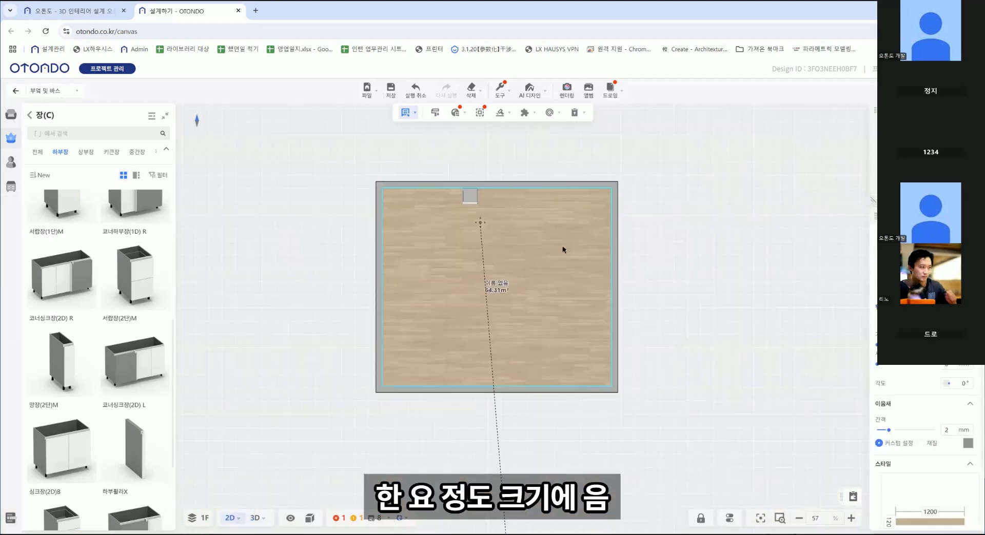
left_click_drag(563, 249, 558, 299)
left_click(510, 371)
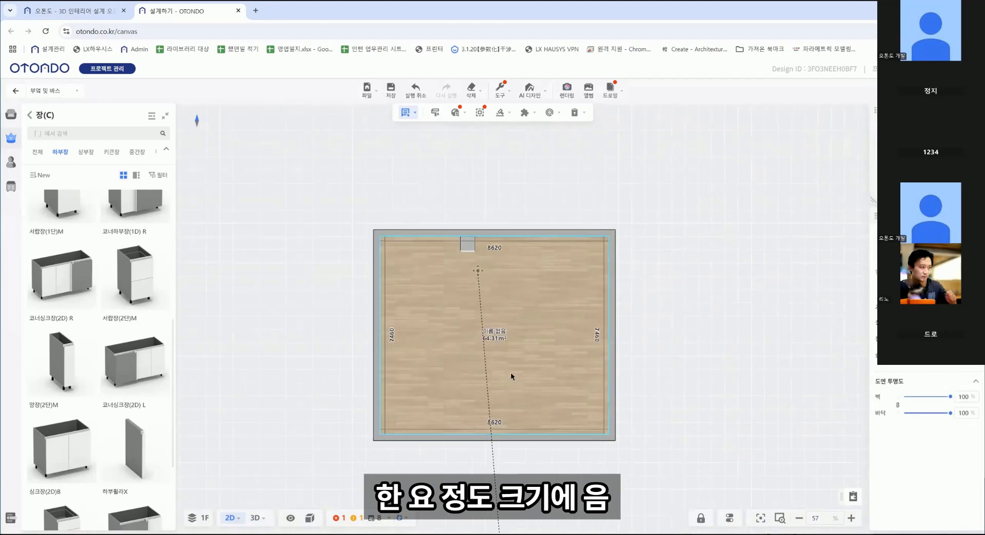
scroll(406, 363, "up", 2)
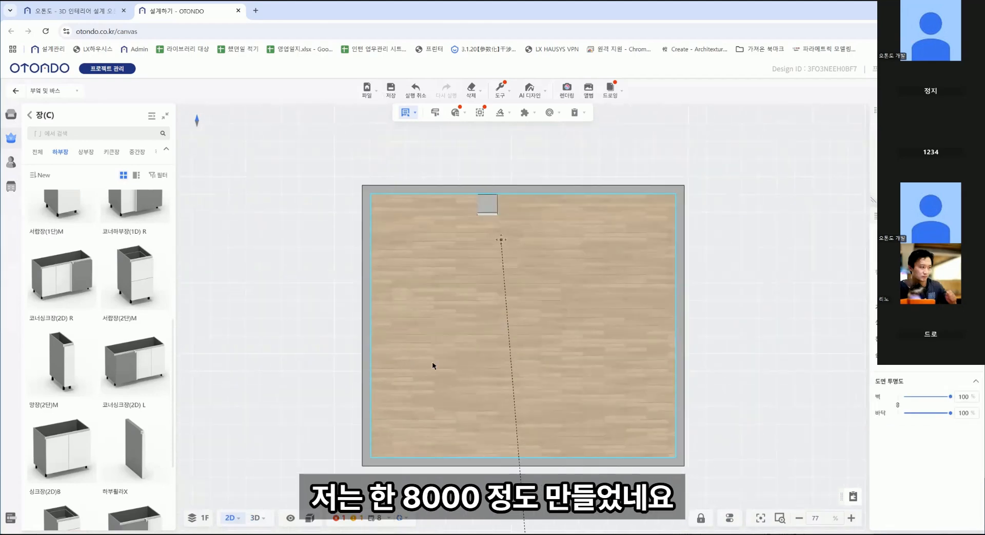
Leave the 부엌 및 바스 tool and reopen it from the 설계형 라이브러리 to show its main product library
scroll(482, 326, "up", 1)
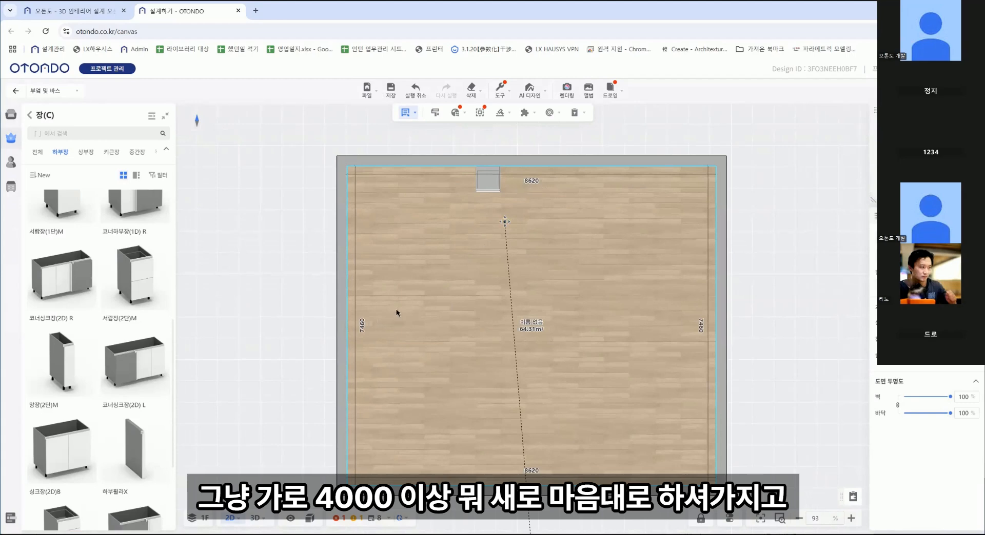
left_click(16, 91)
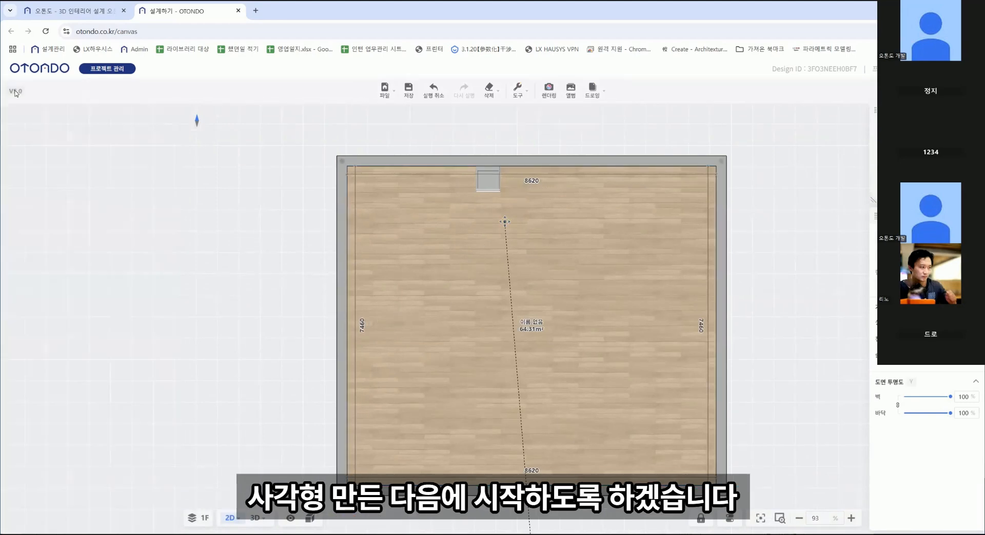
mouse_move(21, 122)
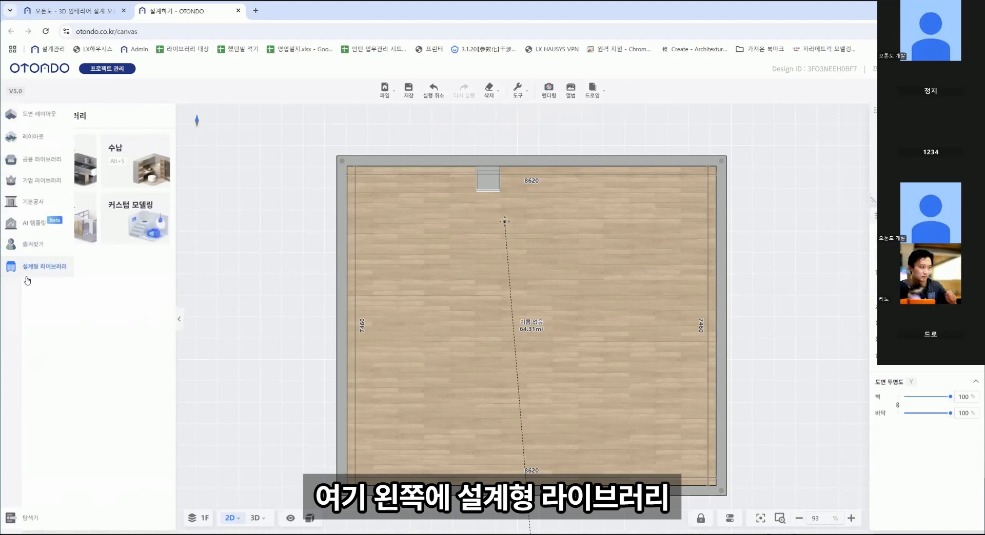
left_click(81, 150)
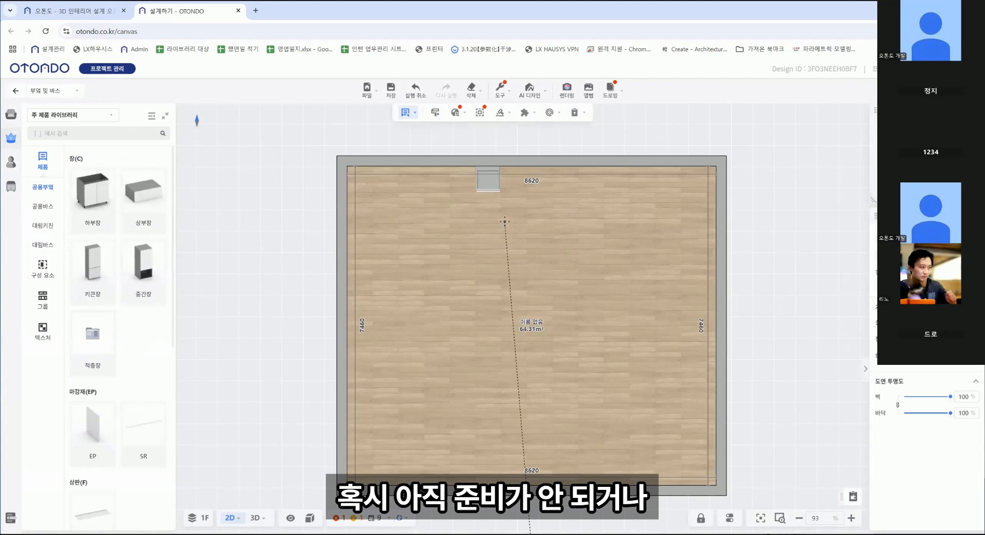
Switch to the 3D view and remove the drawer cabinet standing against the back wall
key("3")
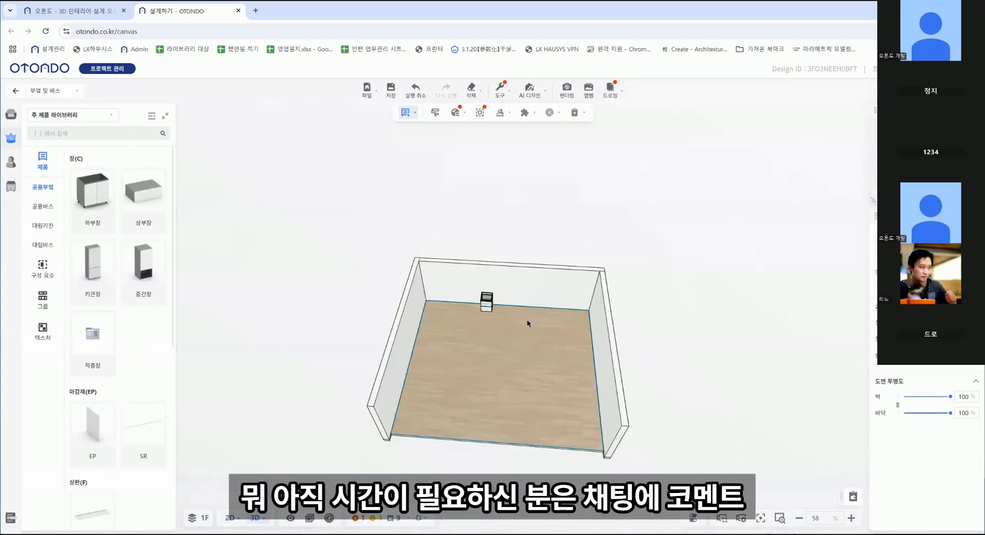
left_click_drag(522, 347, 527, 339)
scroll(524, 328, "up", 5)
scroll(521, 326, "up", 2)
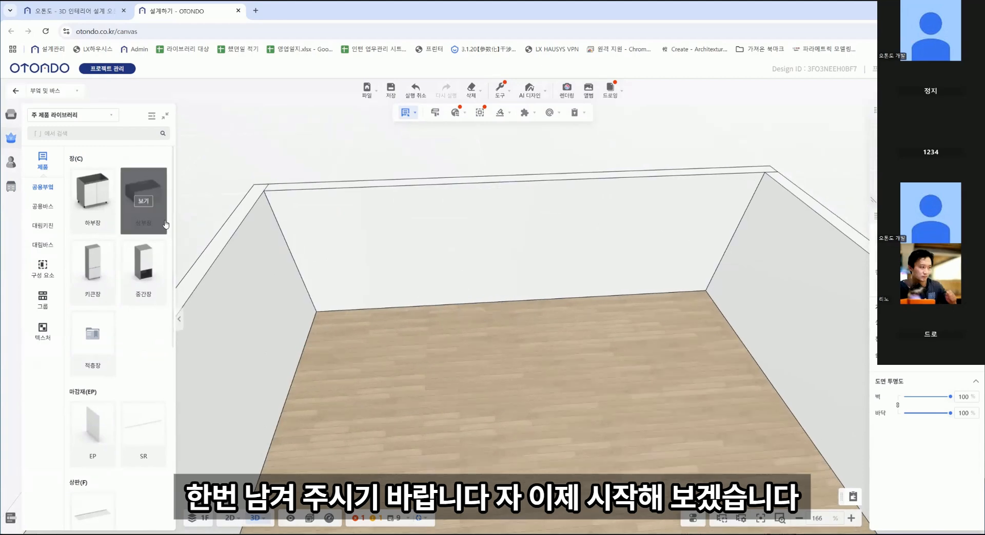
scroll(460, 329, "down", 2)
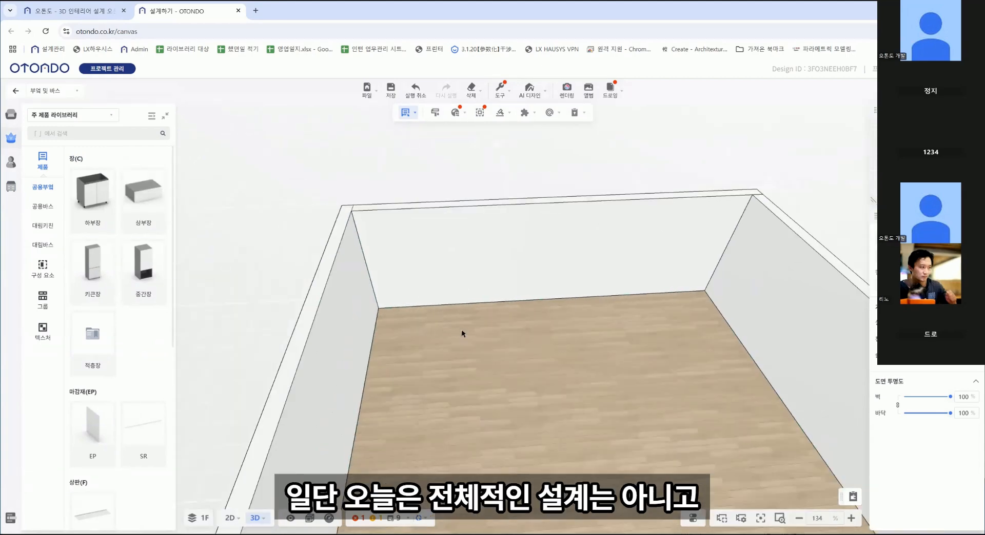
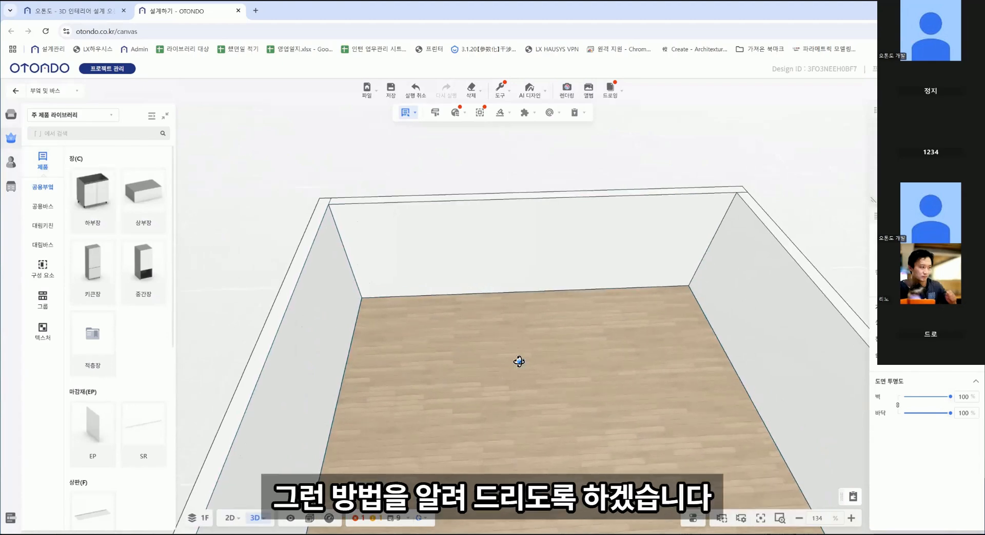
Exit to the general design workspace and enter the 부엌 및 바스 tool again through the 설계형 라이브러리
scroll(507, 354, "up", 2)
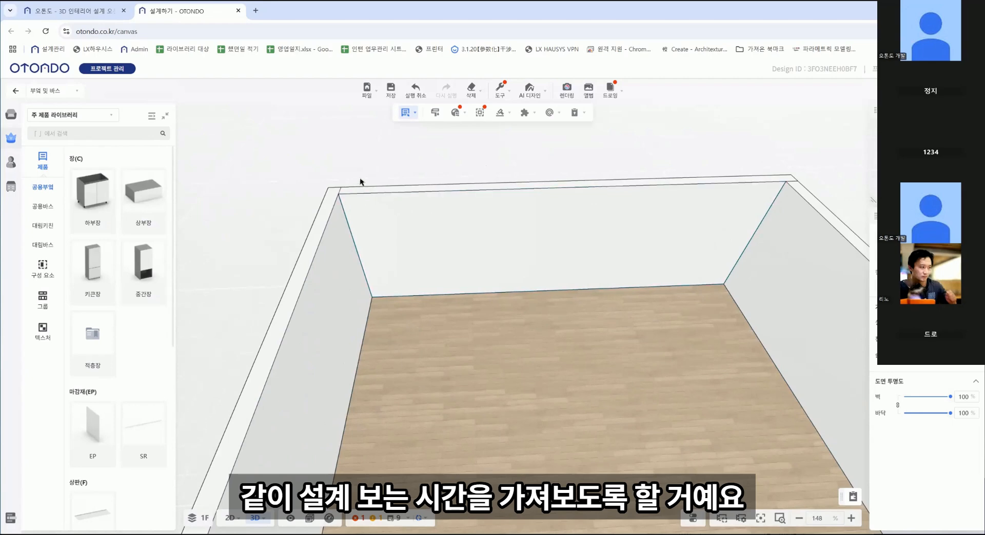
scroll(139, 286, "down", 2)
scroll(139, 286, "up", 2)
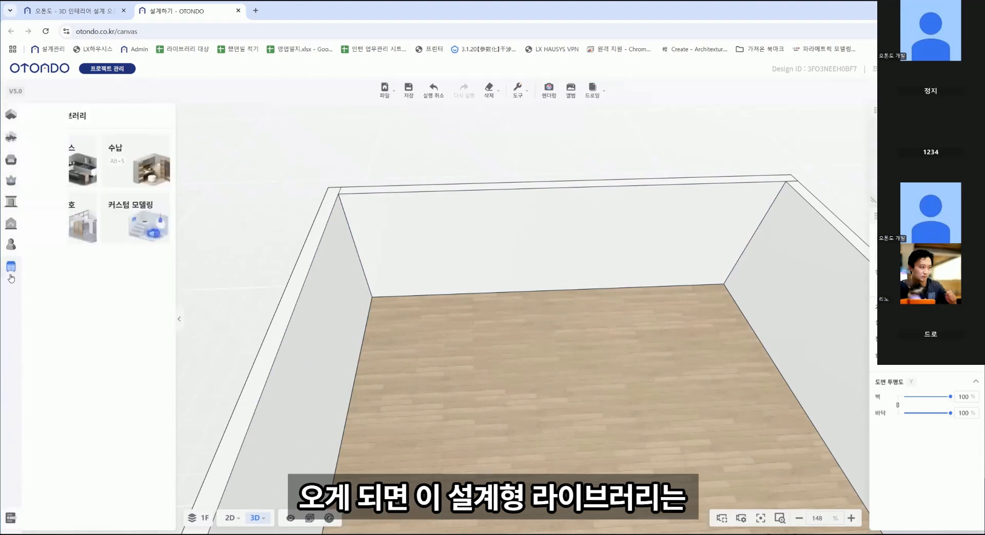
left_click(64, 175)
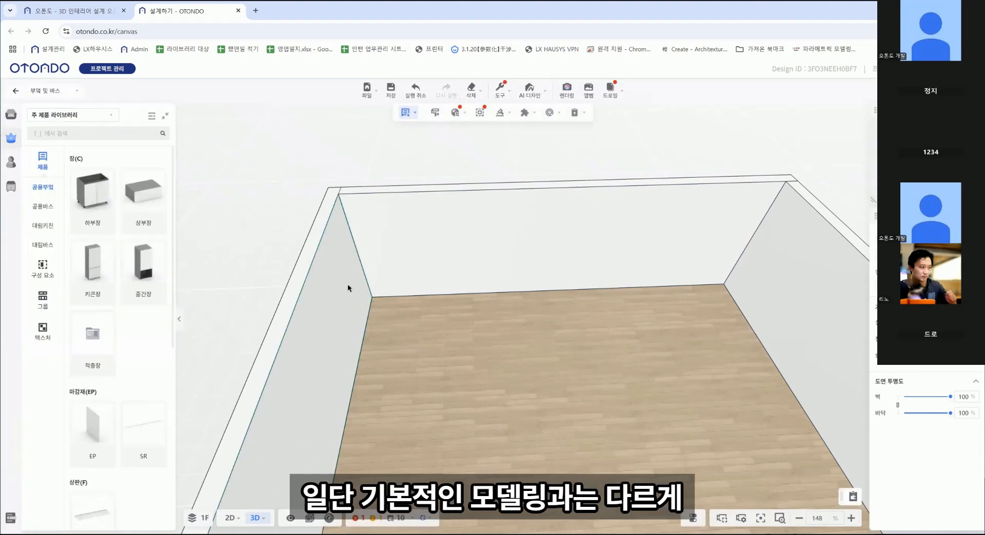
Place the one-drawer base cabinet 서랍장(1단)M from the 하부장 category against the back wall near its left corner
left_click_drag(425, 298, 456, 295)
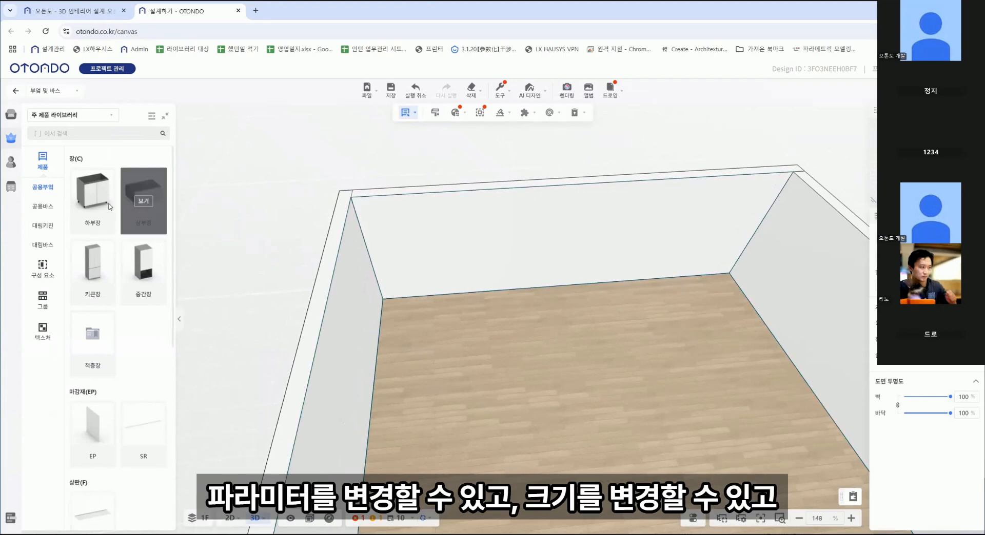
left_click(92, 198)
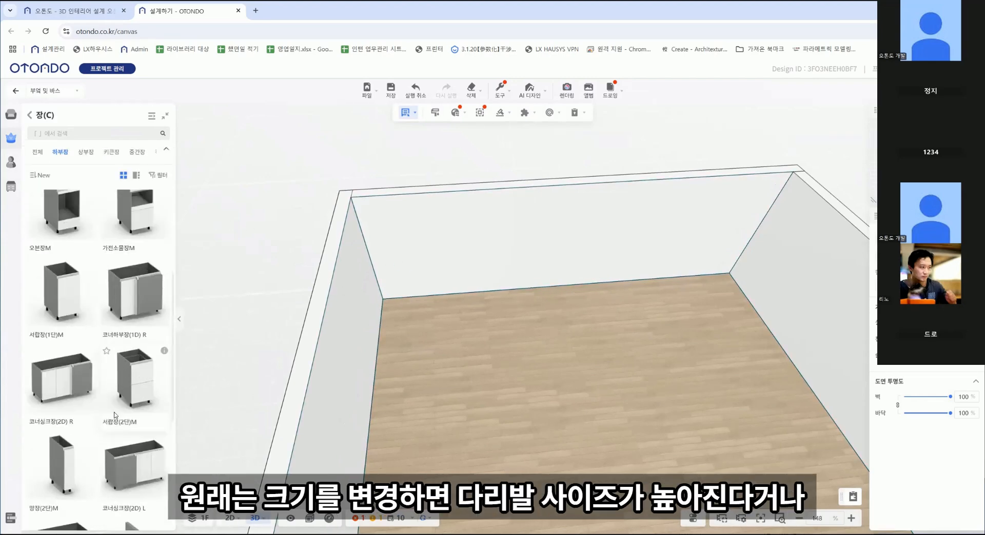
scroll(115, 416, "down", 1)
left_click(71, 286)
left_click(442, 290)
right_click_drag(442, 291, 434, 347)
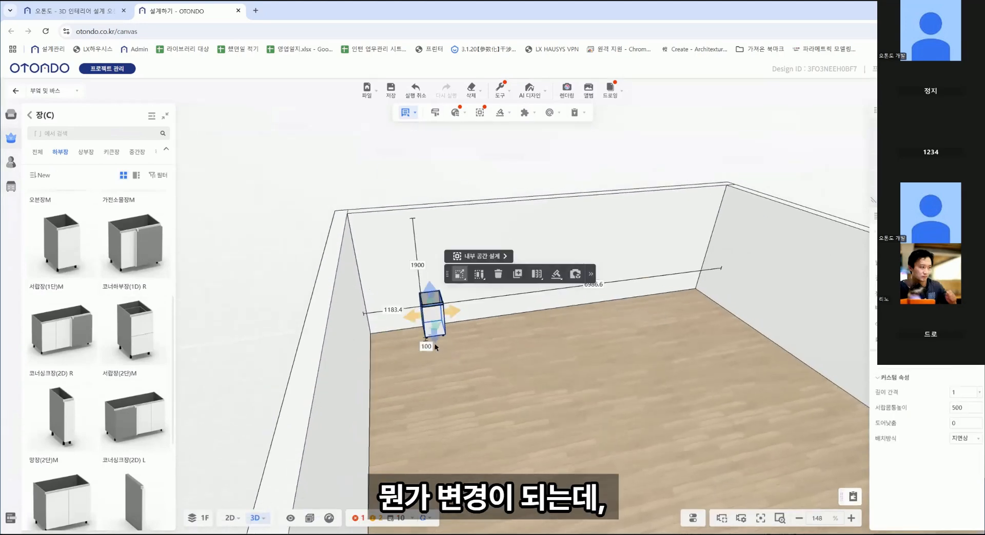
Stretch the one-drawer base cabinet wider along the wall and increase its height
scroll(435, 347, "up", 6)
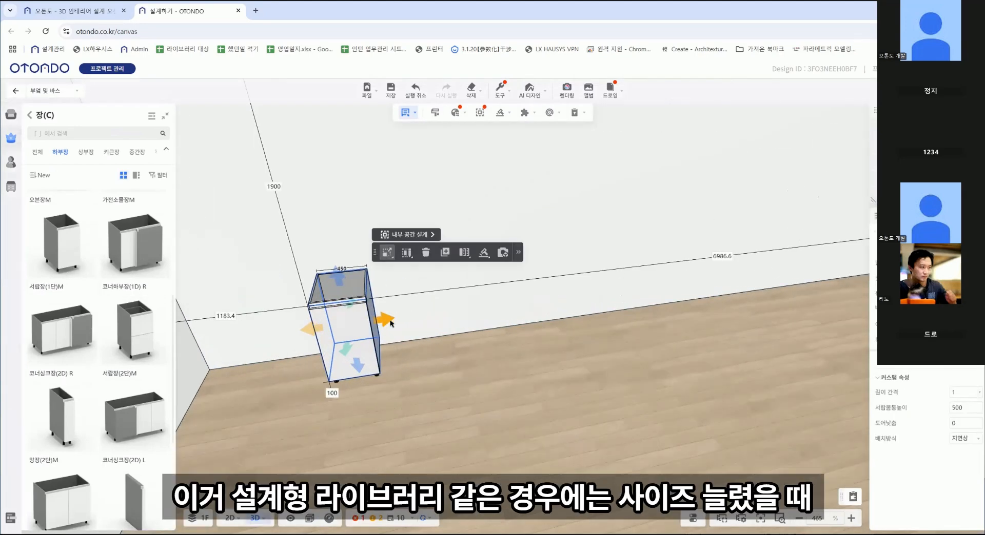
left_click_drag(391, 322, 451, 322)
right_click_drag(452, 322, 417, 392)
left_click_drag(403, 411, 381, 408)
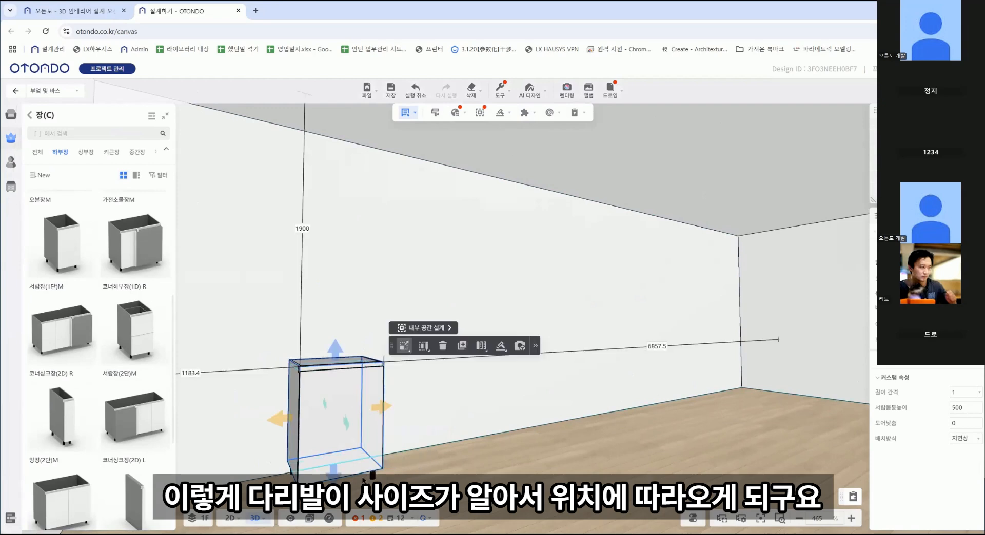
left_click_drag(335, 350, 335, 320)
right_click_drag(281, 403, 356, 414)
middle_click_drag(356, 413, 444, 390)
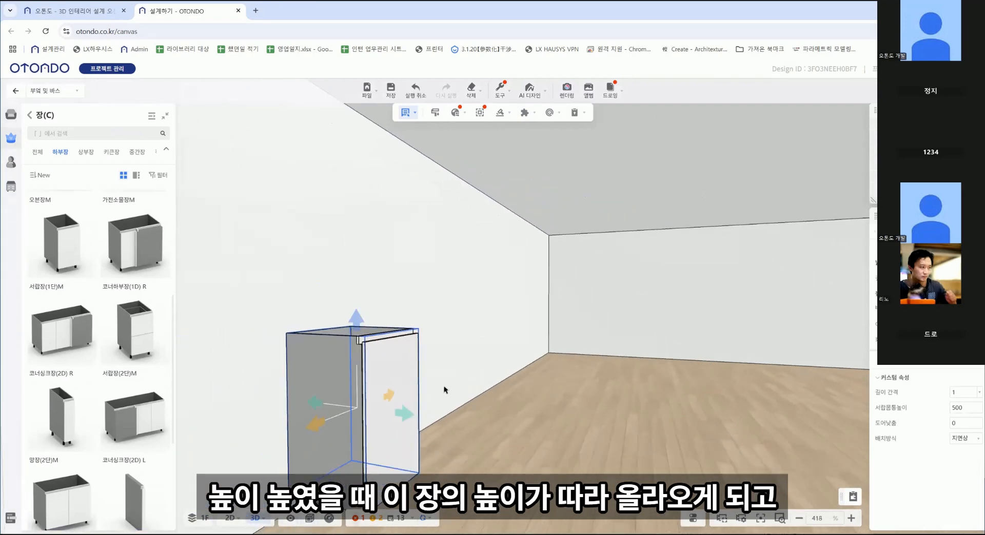
Undo the width and height changes made to the one-drawer base cabinet
scroll(442, 389, "down", 2)
key("ctrl+z")
key("ctrl+z")
key("ctrl+z")
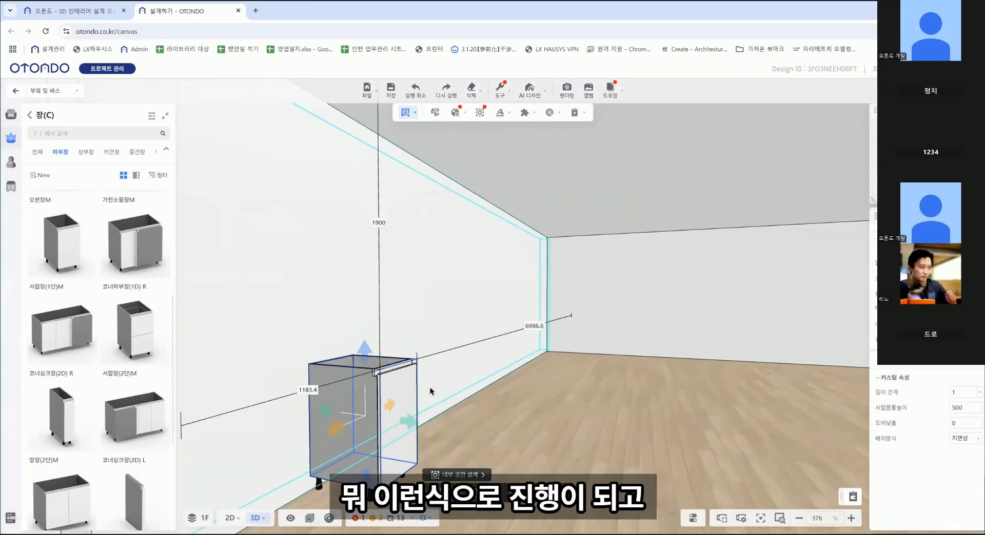
right_click_drag(431, 391, 454, 399)
scroll(639, 301, "down", 2)
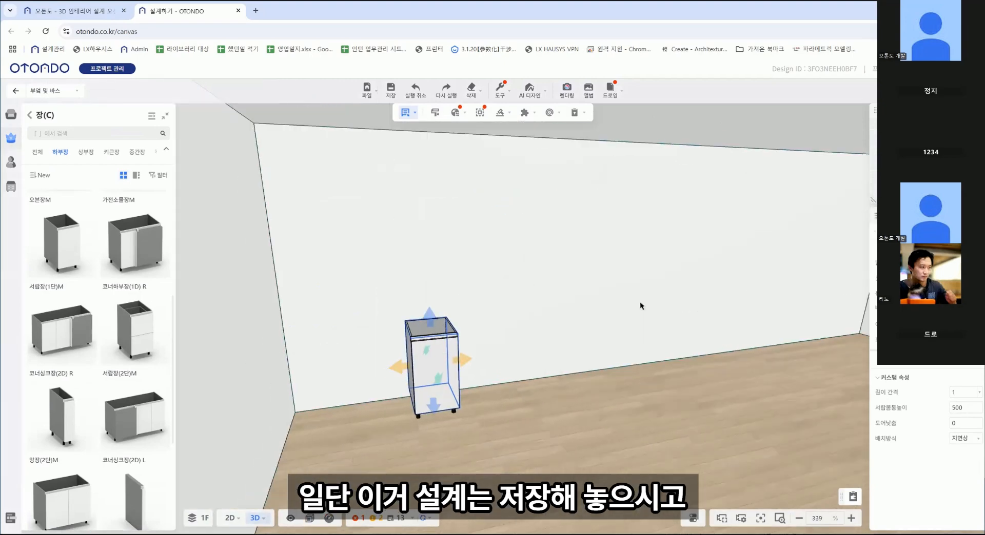
right_click_drag(802, 339, 779, 352)
middle_click_drag(778, 351, 757, 352)
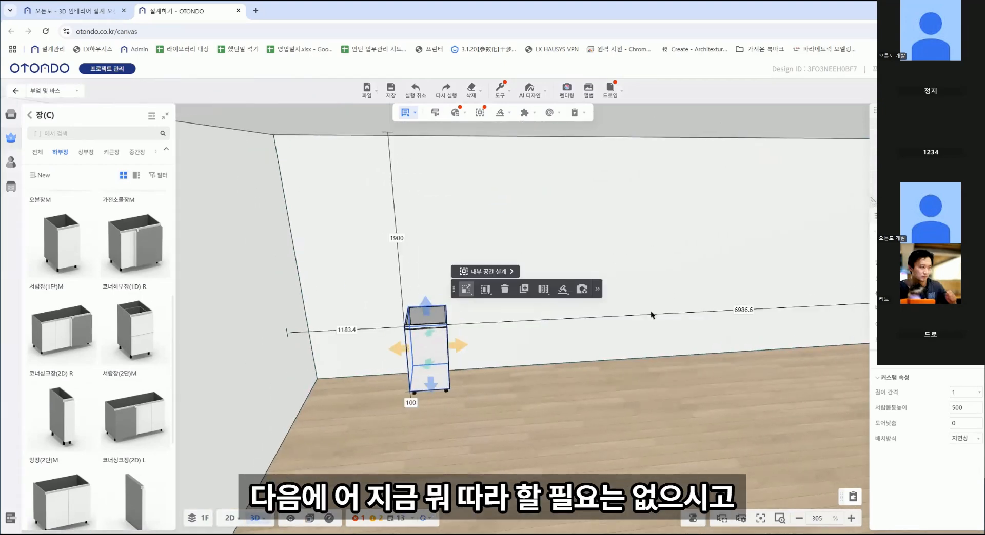
Return to the main product library and browse the models in the 하부장 base cabinet category
scroll(587, 364, "up", 2)
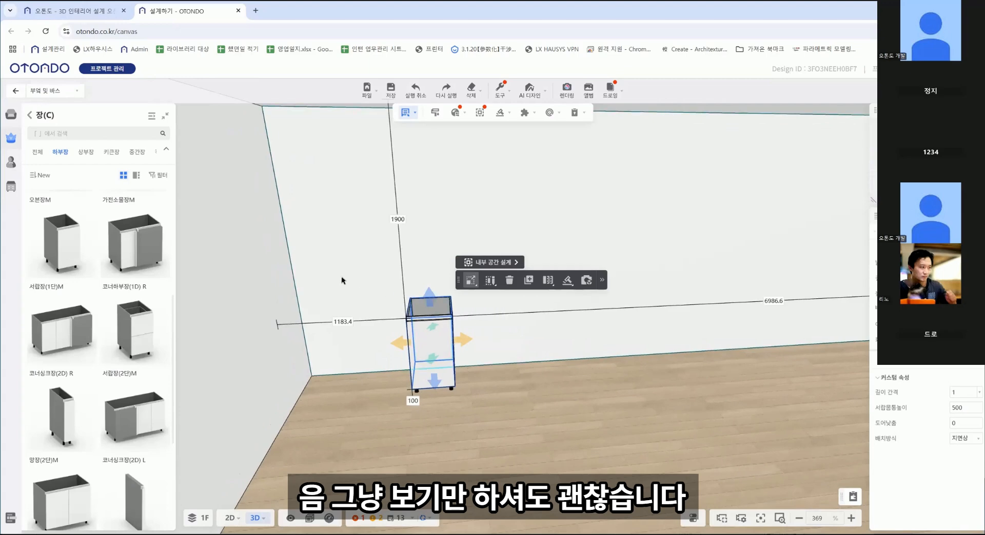
scroll(139, 287, "down", 3)
left_click(30, 116)
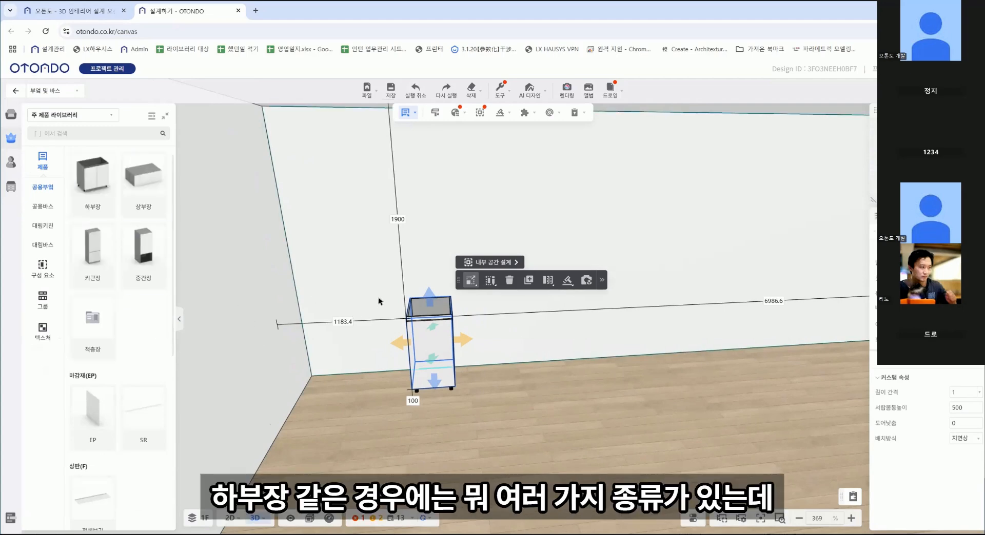
left_click(93, 177)
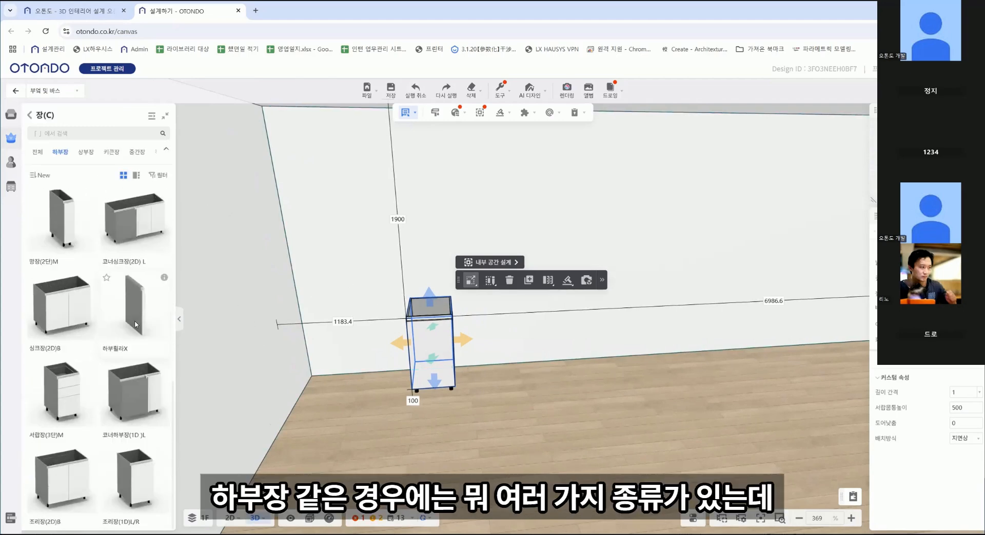
scroll(136, 324, "up", 5)
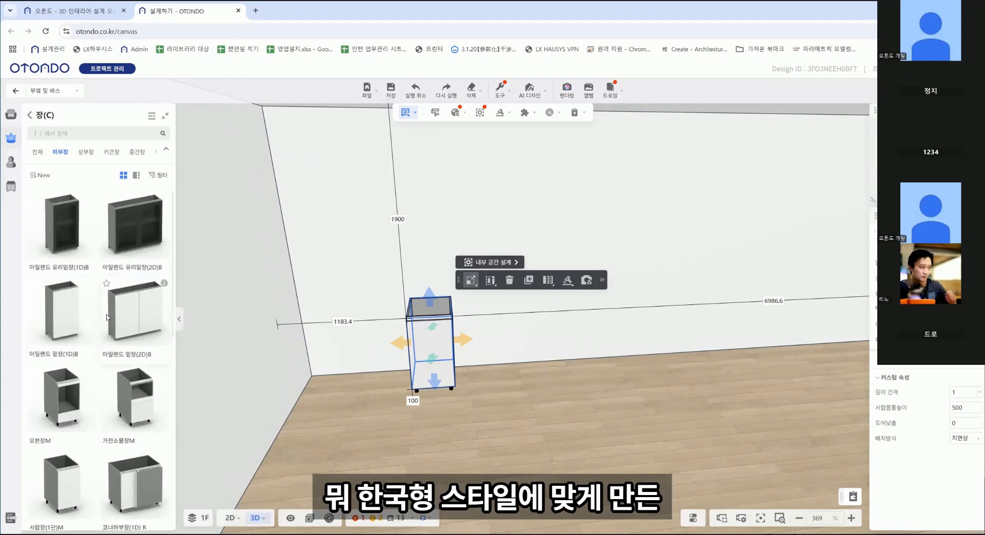
scroll(108, 317, "down", 6)
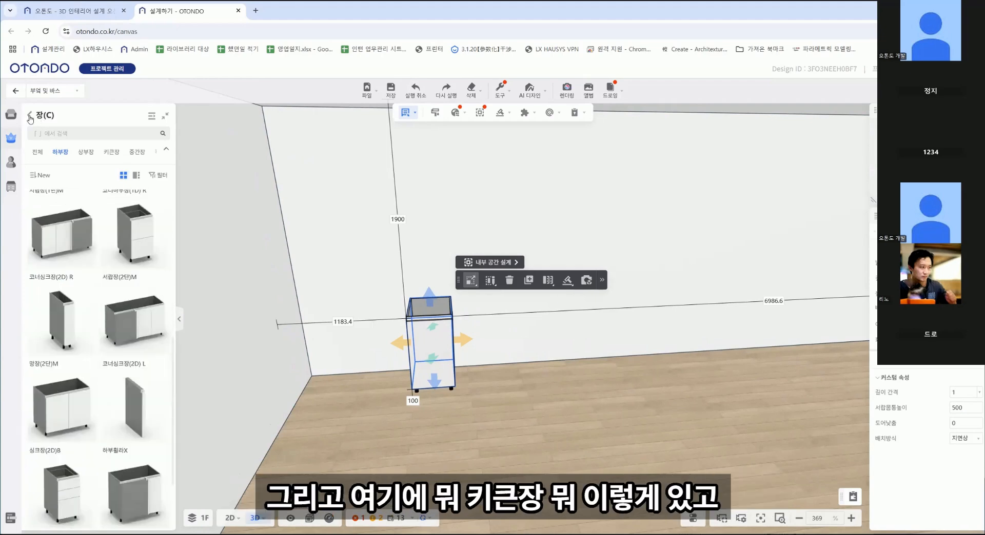
Place the 펜트리ACC장 tall cabinet from the 키큰장 category against the back wall, to the right of the base cabinet
left_click(107, 154)
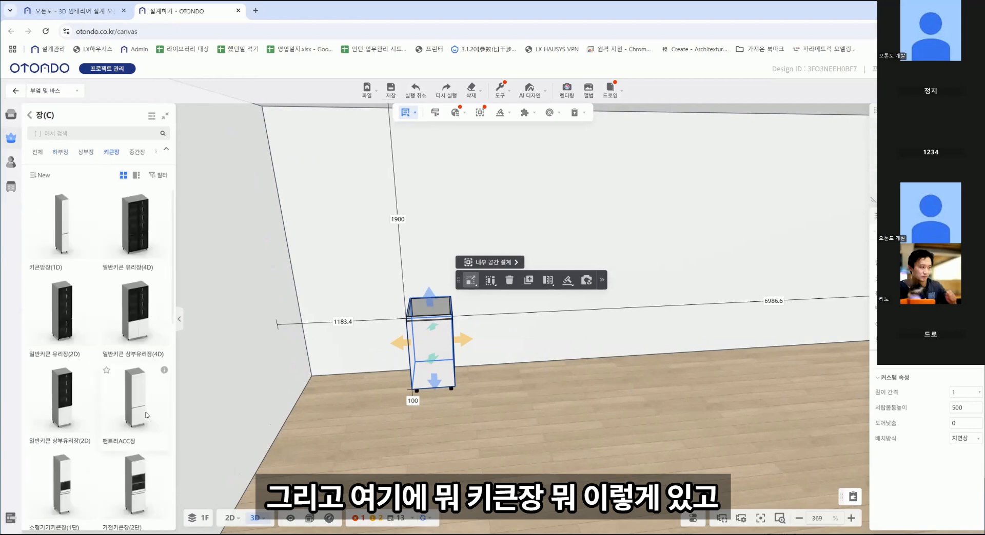
scroll(147, 416, "down", 1)
left_click(143, 367)
left_click(567, 317)
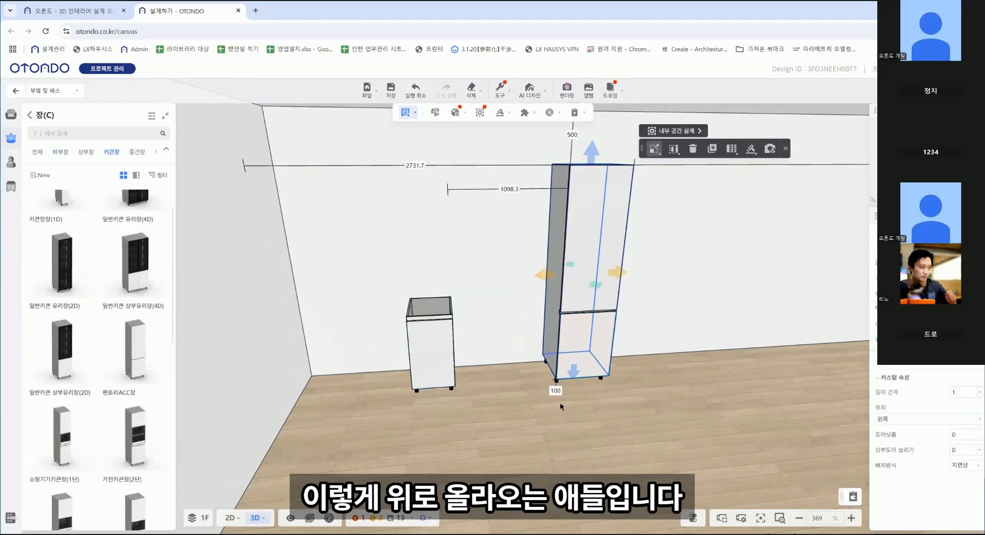
right_click_drag(560, 406, 478, 405)
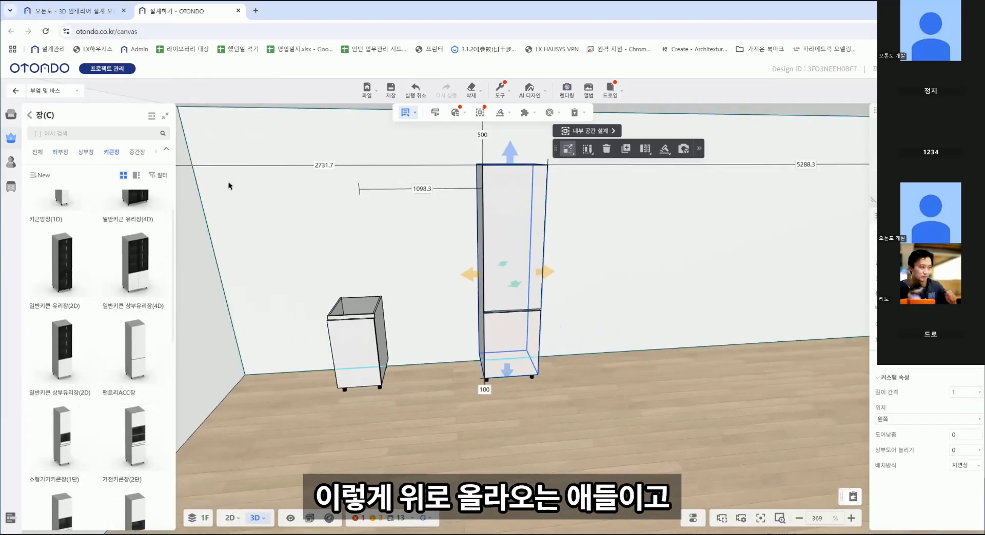
Open the 중간장 category and move the base cabinet along the wall until it adjoins the tall cabinet
left_click(137, 152)
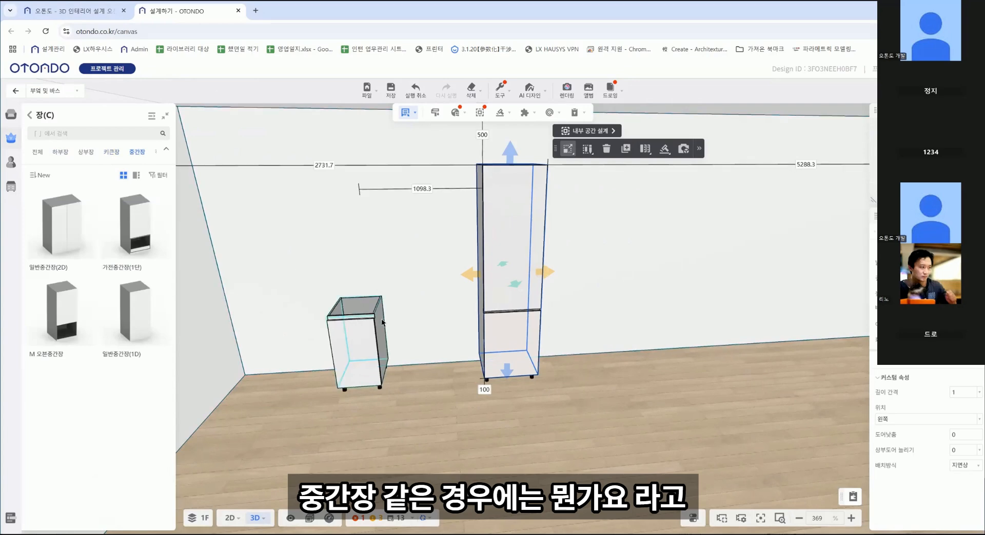
left_click_drag(441, 397, 453, 379)
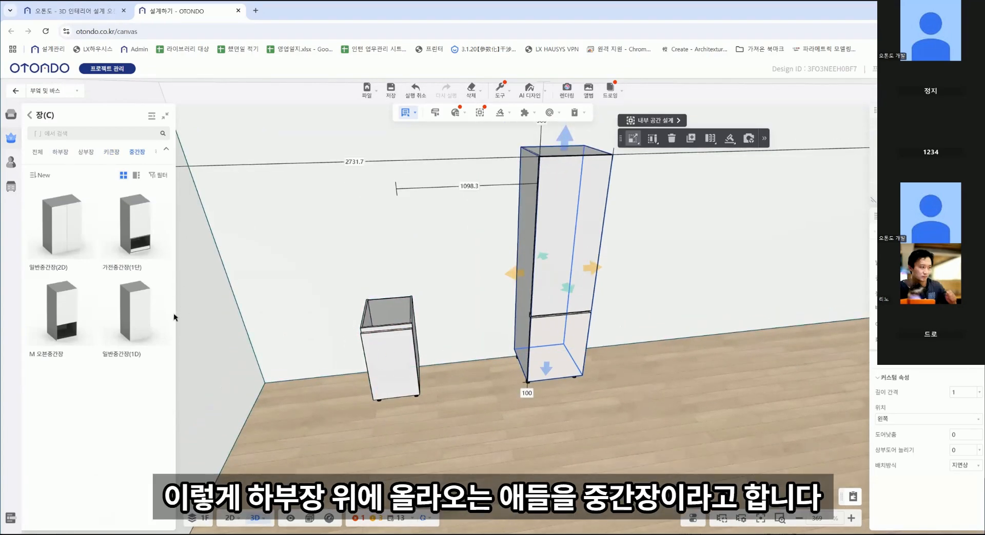
left_click(378, 353)
left_click_drag(378, 353, 498, 355)
Stack the single-door middle cabinet 일반중간장(1D) on top of the base cabinet beside the tall cabinet
left_click(135, 311)
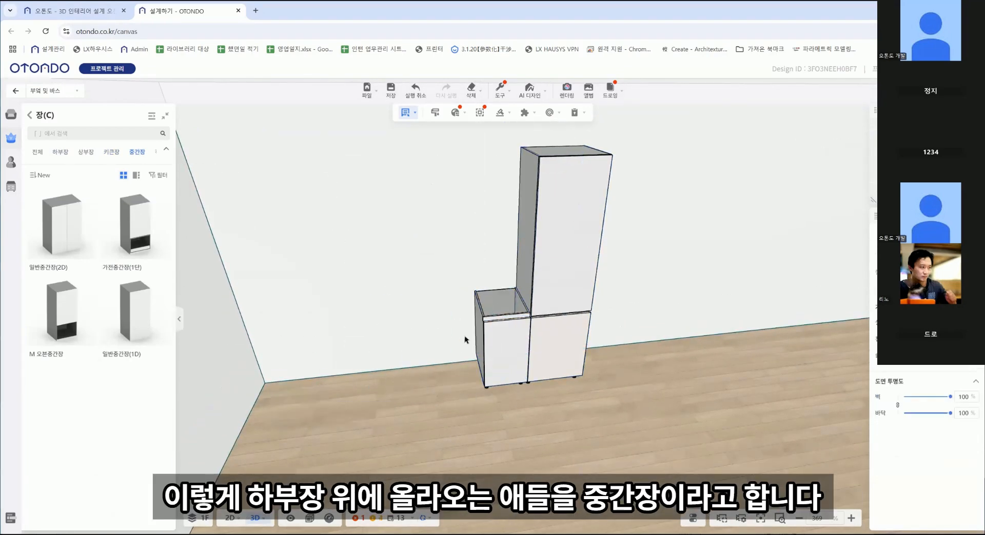
left_click(494, 306)
left_click_drag(648, 418, 486, 322)
left_click(598, 422)
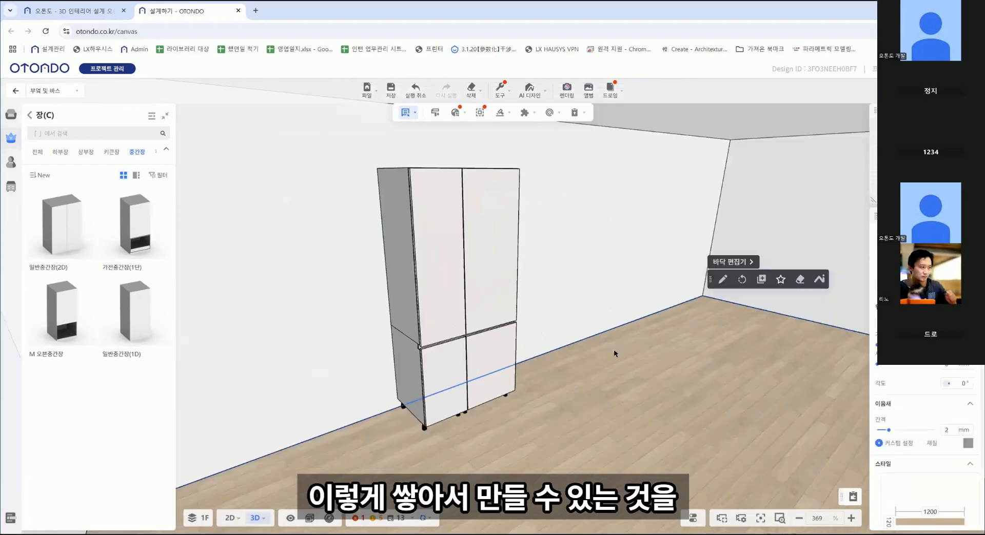
Stack 적층장(1단)M cabinets from the 적층장 category on top of the middle cabinet and the tall cabinet
scroll(243, 265, "down", 2)
left_click(156, 154)
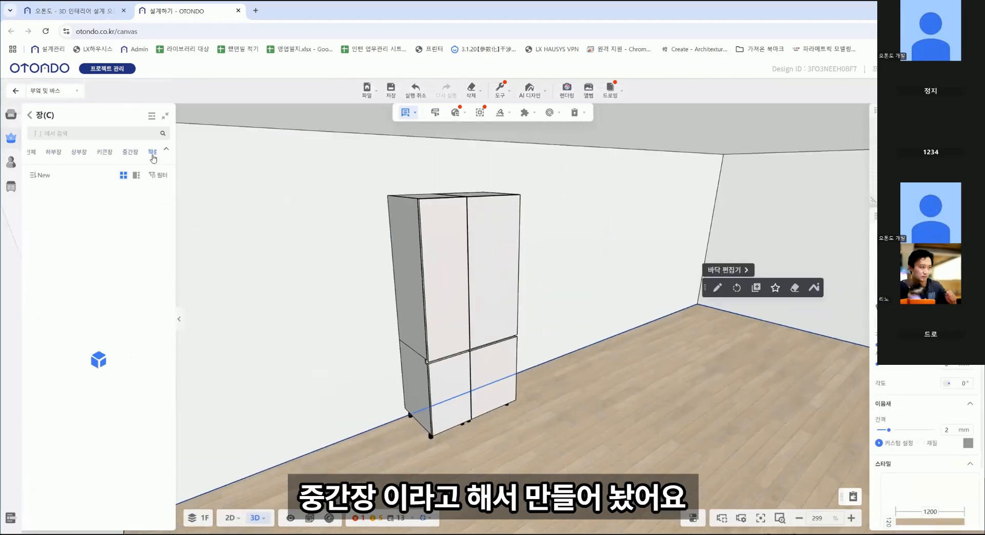
left_click_drag(490, 316, 553, 312)
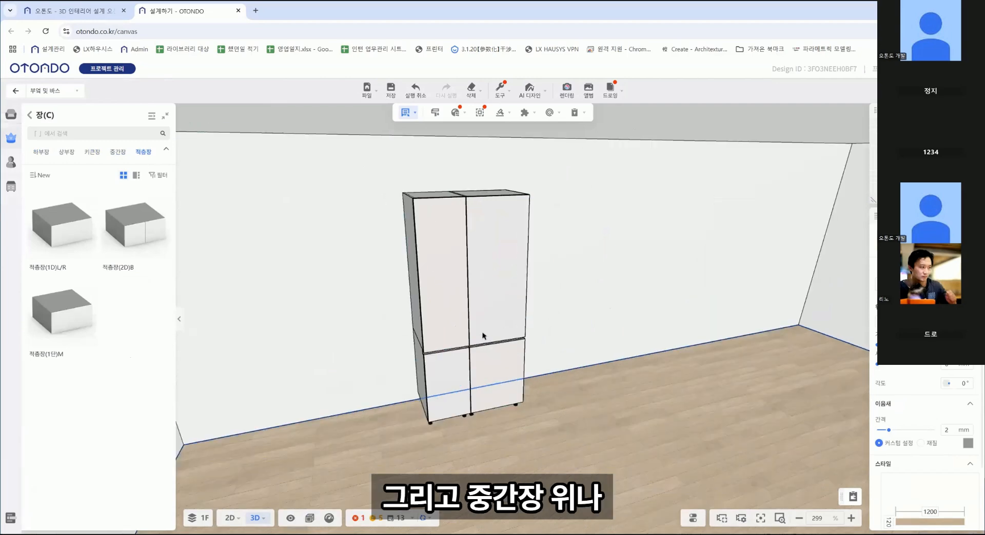
left_click_drag(482, 335, 453, 336)
left_click_drag(523, 316, 487, 317)
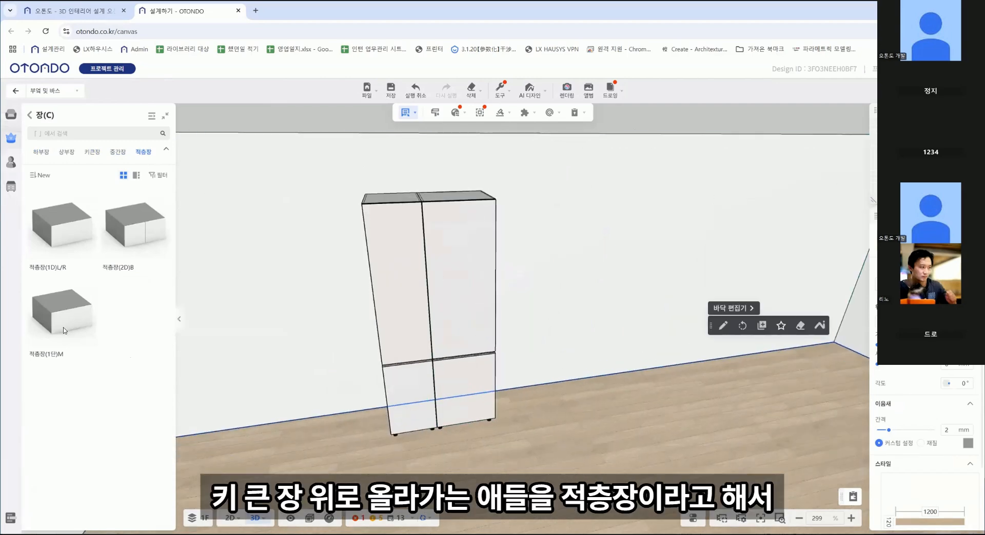
left_click_drag(61, 330, 447, 207)
left_click_drag(70, 326, 455, 182)
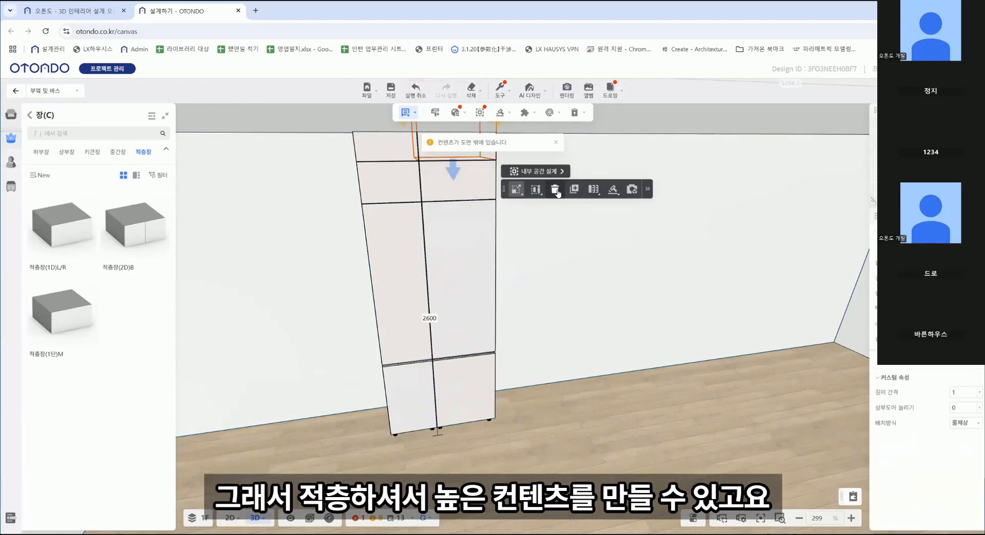
Delete the surplus stacking cabinet that extends above the stack and clear the selection
left_click(555, 190)
left_click(386, 144)
left_click(478, 192)
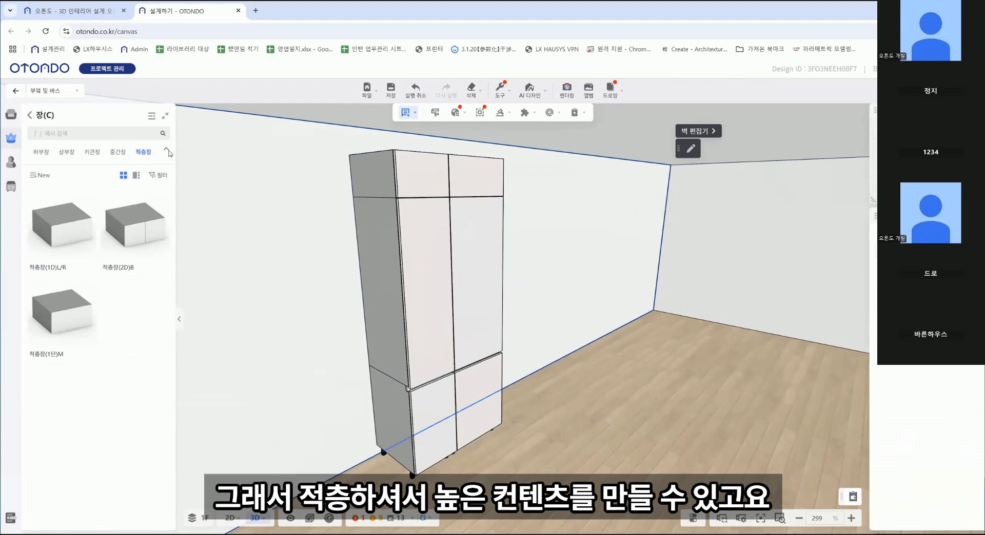
View the filter options for the stacking cabinets and return to the main product library
left_click(162, 176)
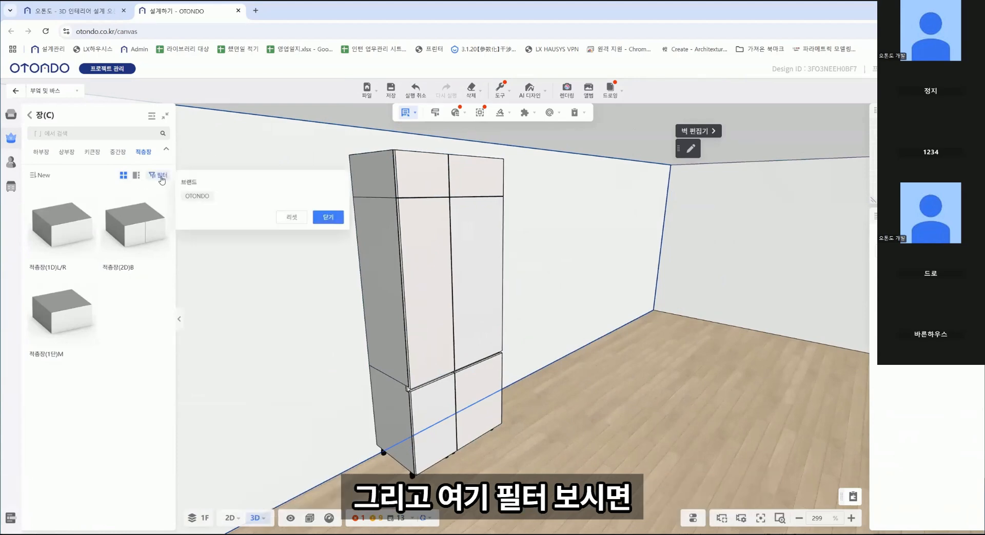
left_click(162, 176)
left_click(29, 117)
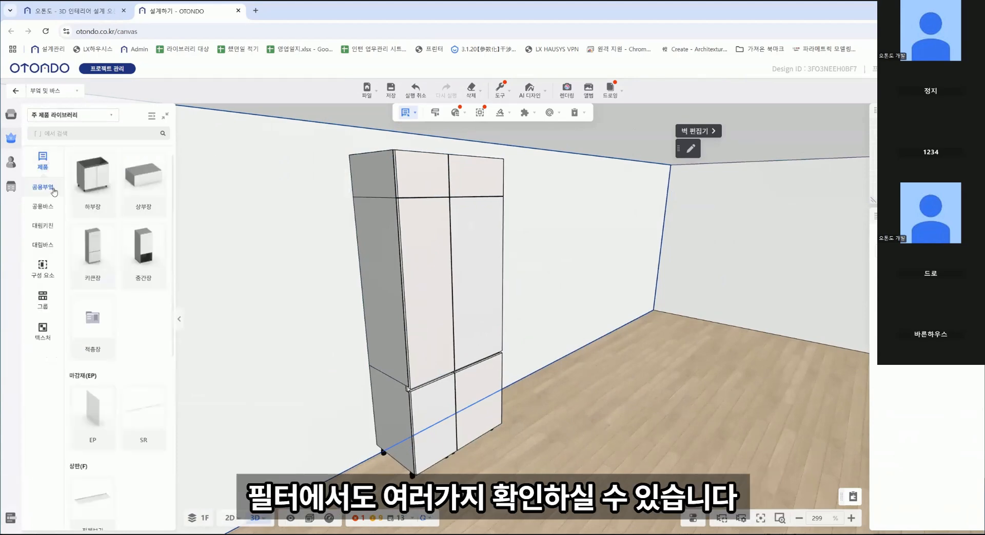
Try the 일반밑장 and 싱크장 filters on the 하부장 base cabinets, then clear and close the filter
left_click(94, 182)
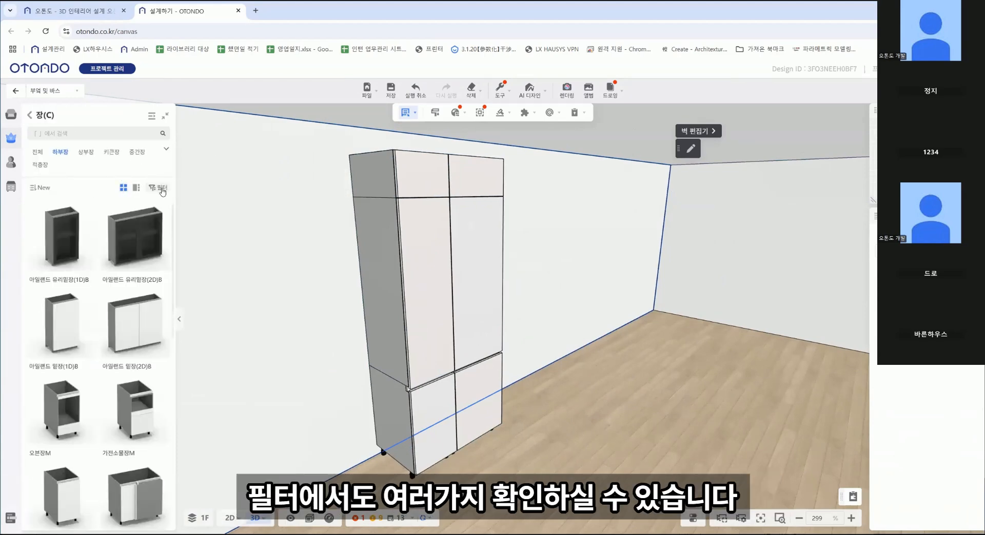
left_click(161, 188)
left_click(157, 188)
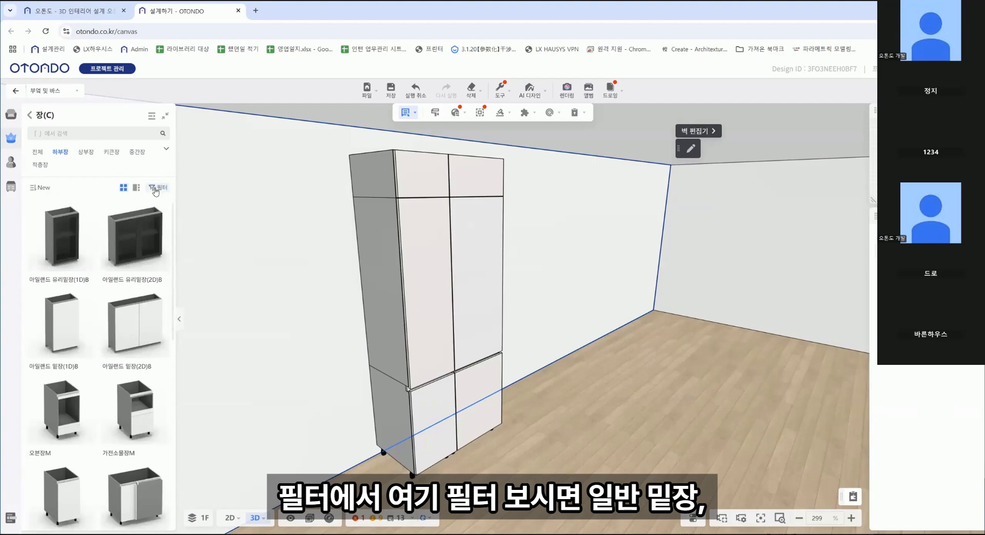
left_click(155, 189)
left_click(195, 239)
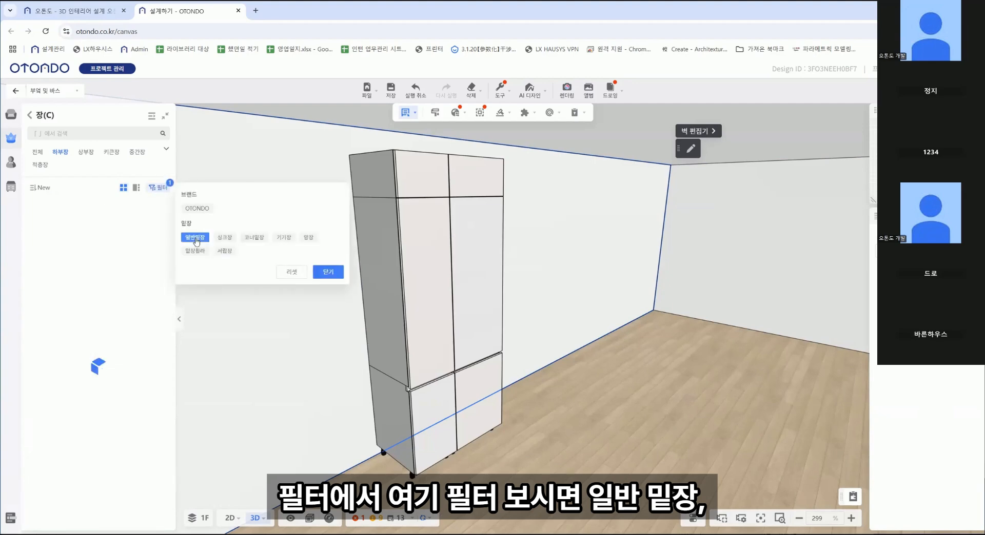
left_click(223, 239)
left_click(221, 239)
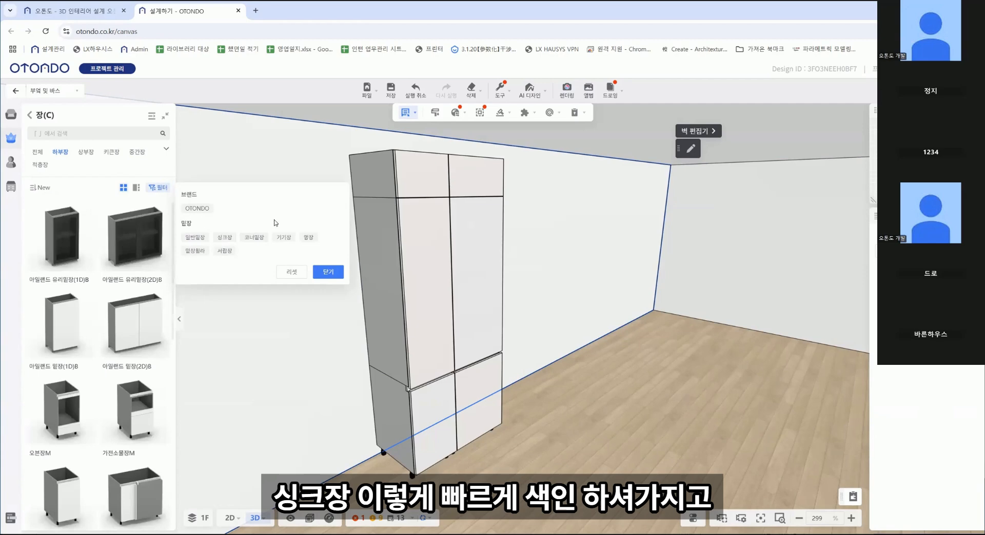
left_click(328, 273)
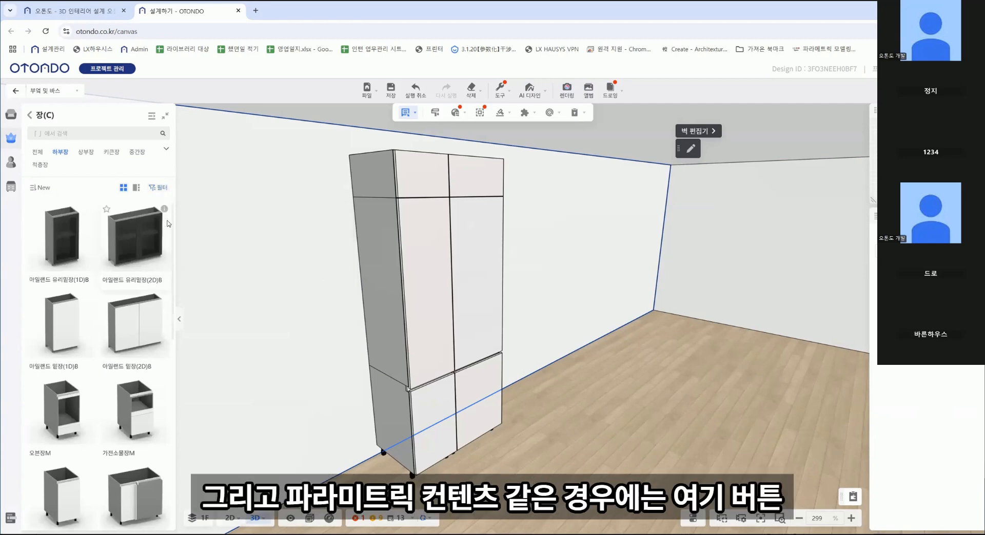
Expand the product library and browse the 상판(F), EP, SR and ACC(A) categories of 공용부엌
left_click(151, 119)
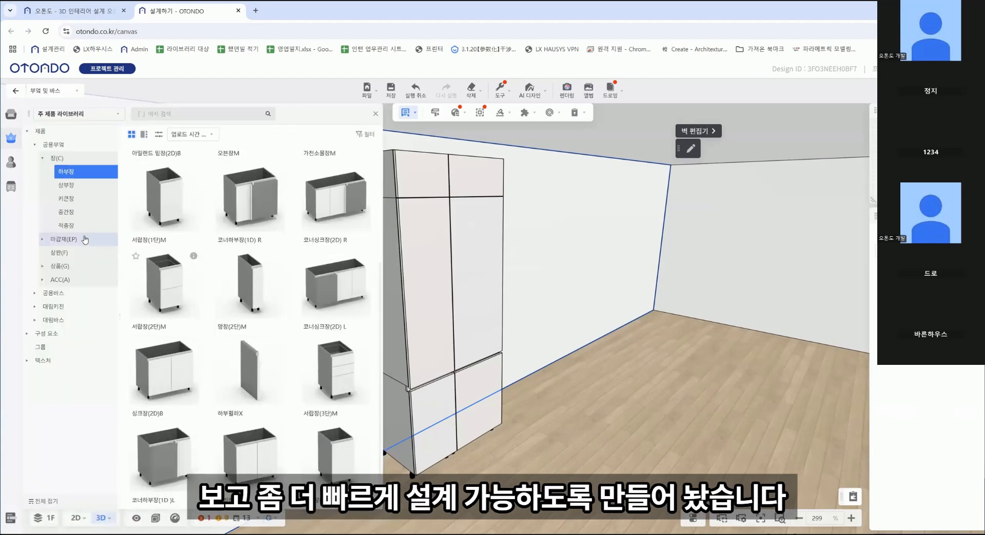
left_click(76, 252)
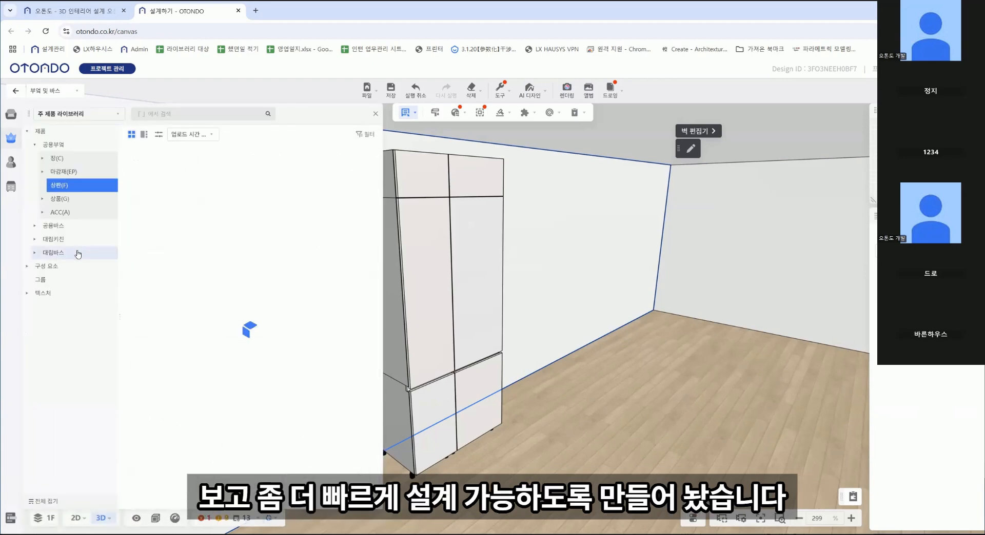
left_click(72, 172)
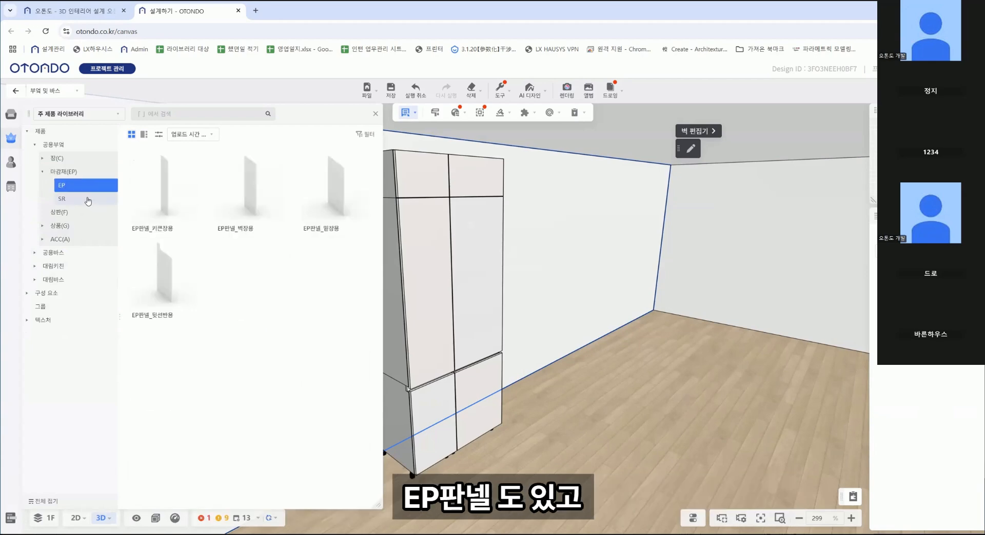
left_click(90, 199)
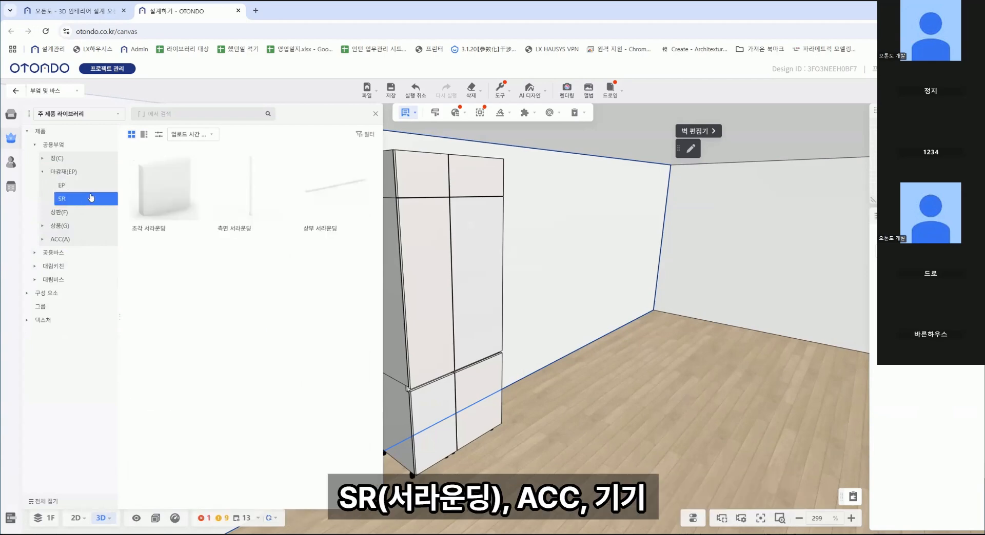
left_click(64, 239)
scroll(193, 245, "down", 10)
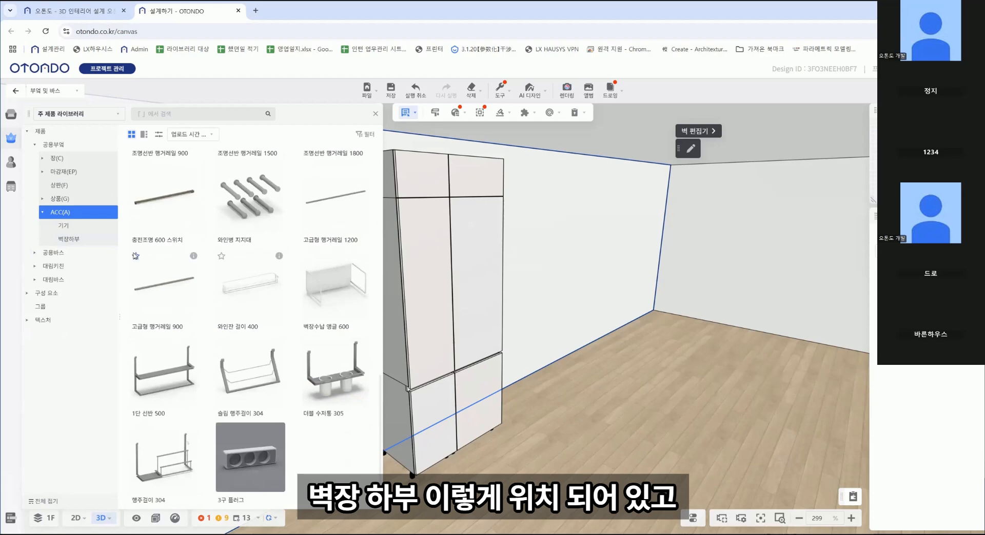
Open the 공용바스 category within the 부엌 및 바스 workspace and look through its bathroom products
left_click(84, 253)
left_click(63, 95)
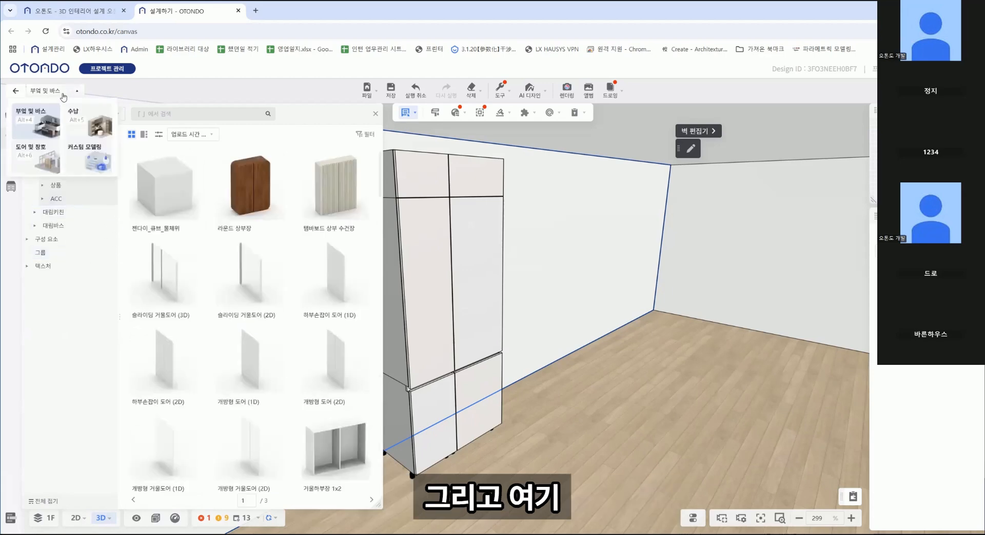
left_click(37, 139)
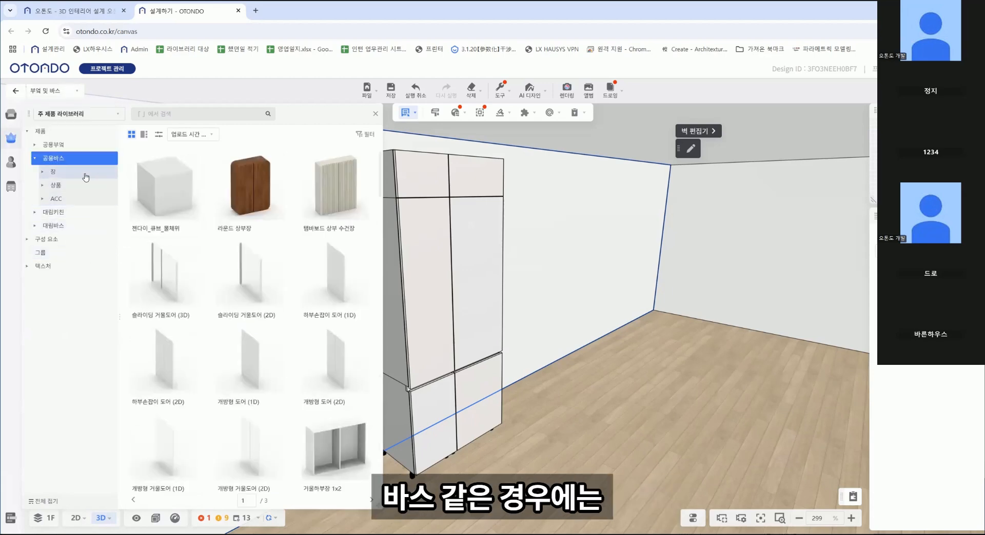
scroll(245, 248, "down", 10)
scroll(245, 248, "down", 10)
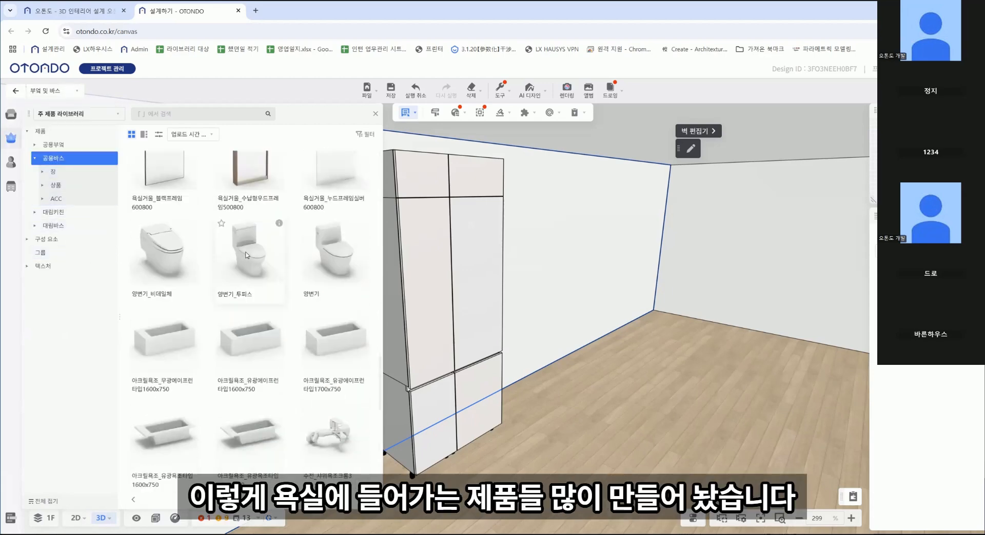
scroll(156, 241, "up", 5)
Open the 상부장 자유설계 category under the 공용바스 cabinets, with the empty back wall in view
left_click(53, 171)
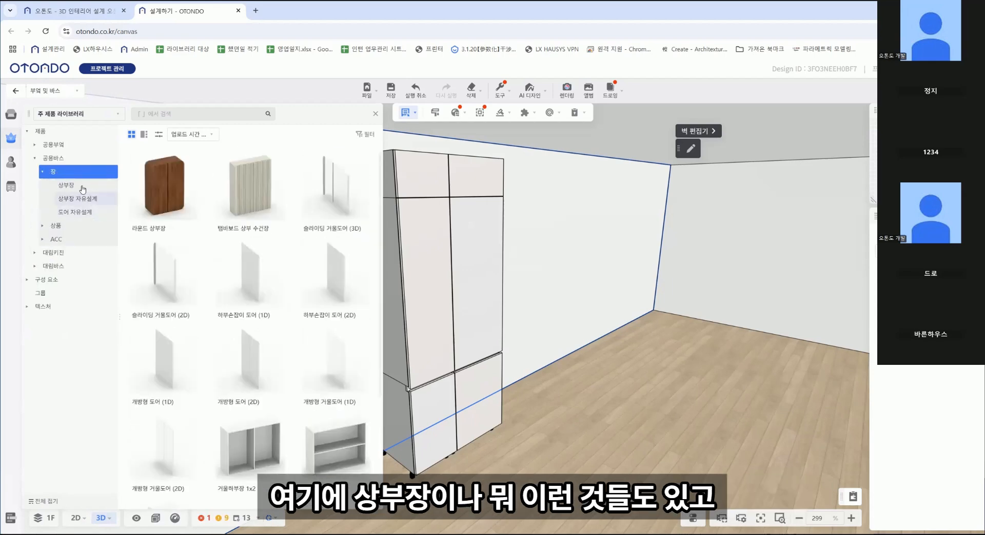
left_click(77, 199)
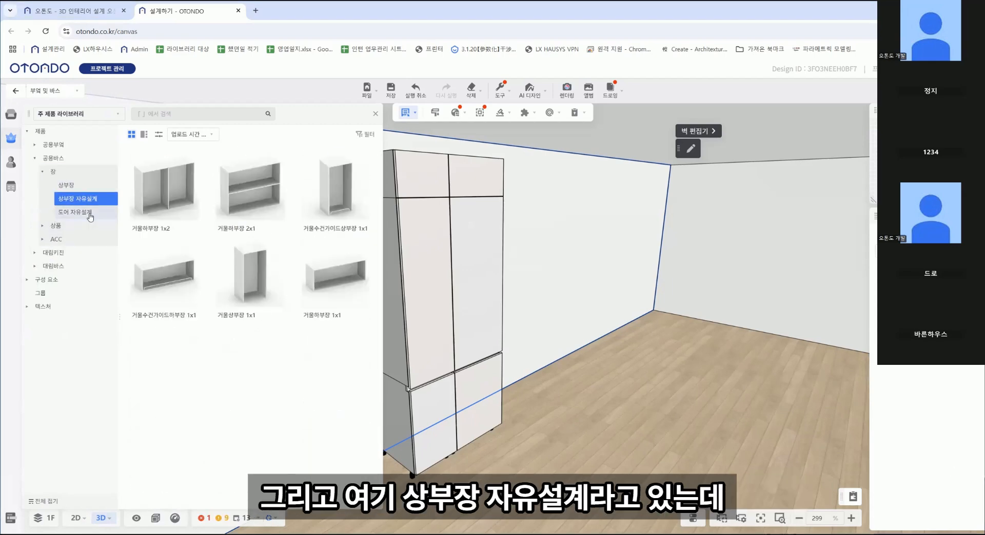
left_click_drag(590, 318, 443, 334)
scroll(419, 286, "down", 5)
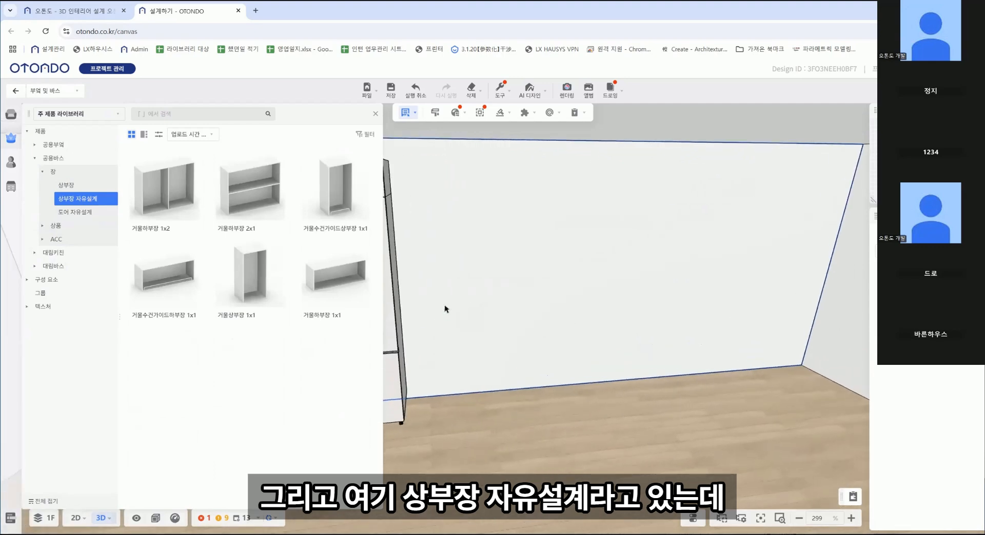
right_click_drag(421, 285, 495, 280)
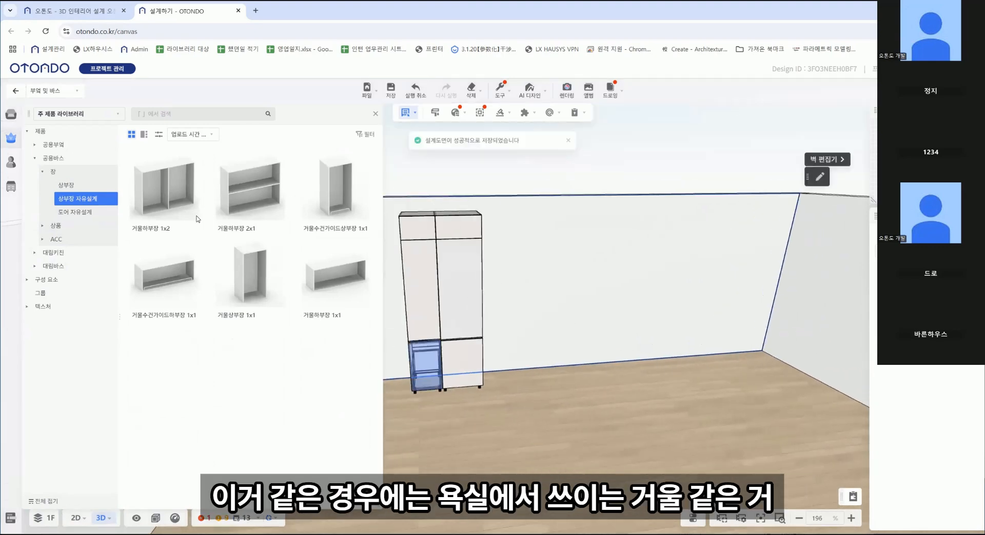
Assemble a mirror cabinet on the back wall from 거울하부장 1x2, 거울수건가이드상부장 1x1 beside it and a wide single-compartment unit above both
left_click_drag(196, 216, 549, 280)
right_click_drag(498, 315, 452, 314)
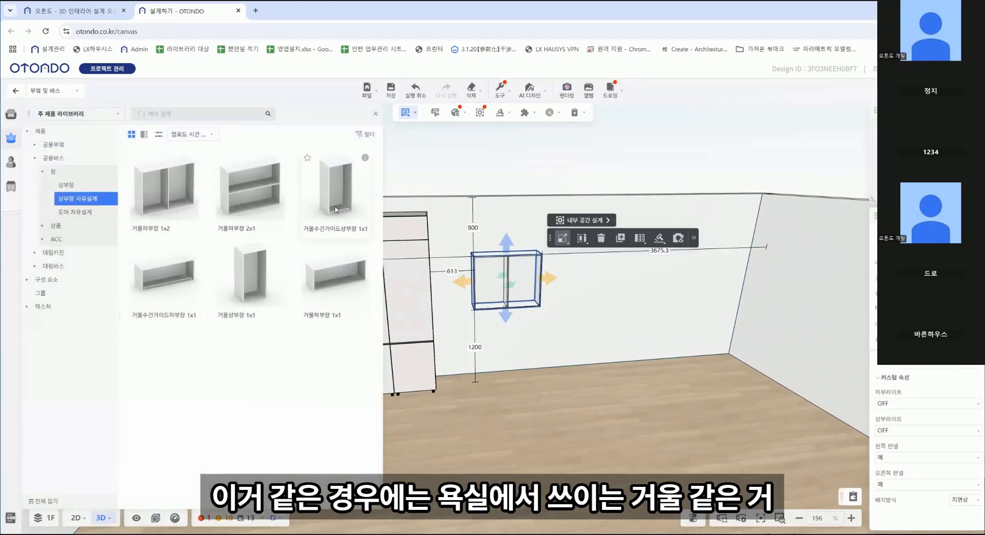
left_click_drag(336, 210, 561, 289)
right_click_drag(611, 318, 567, 319)
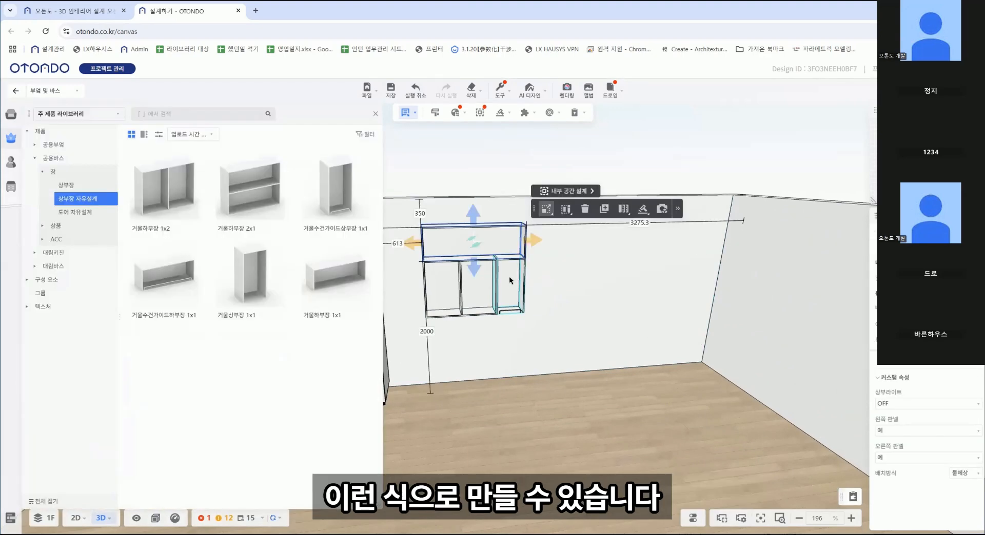
left_click(509, 276)
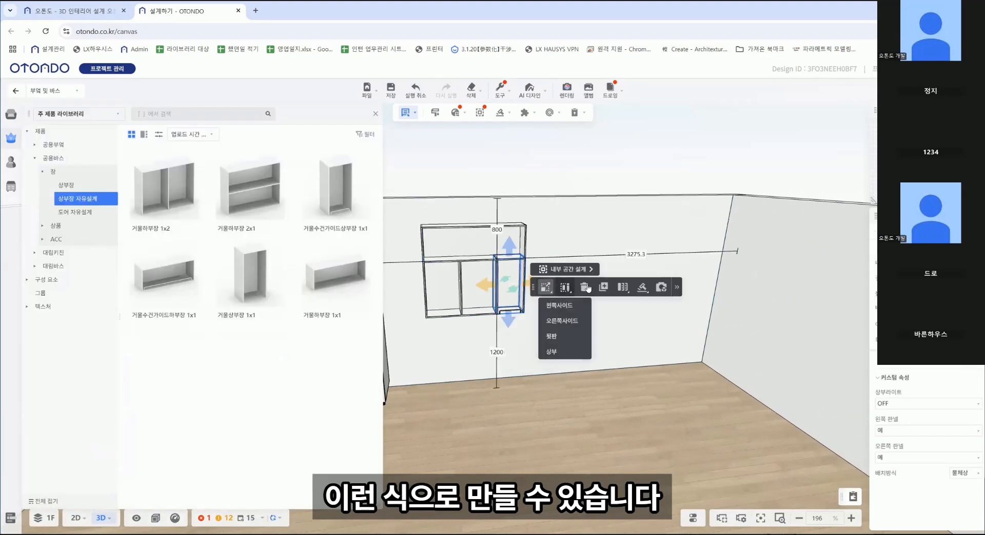
left_click(583, 288)
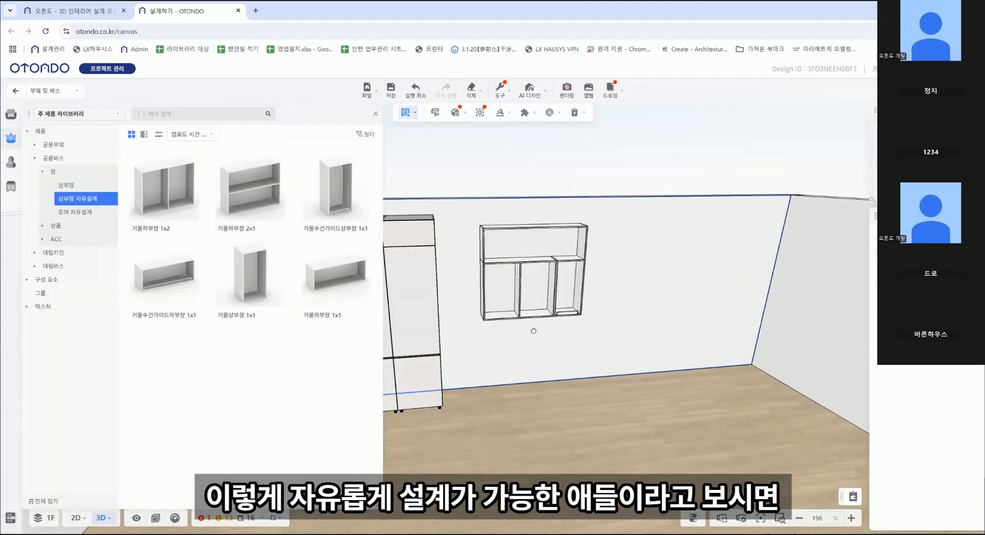
right_click_drag(673, 343, 615, 345)
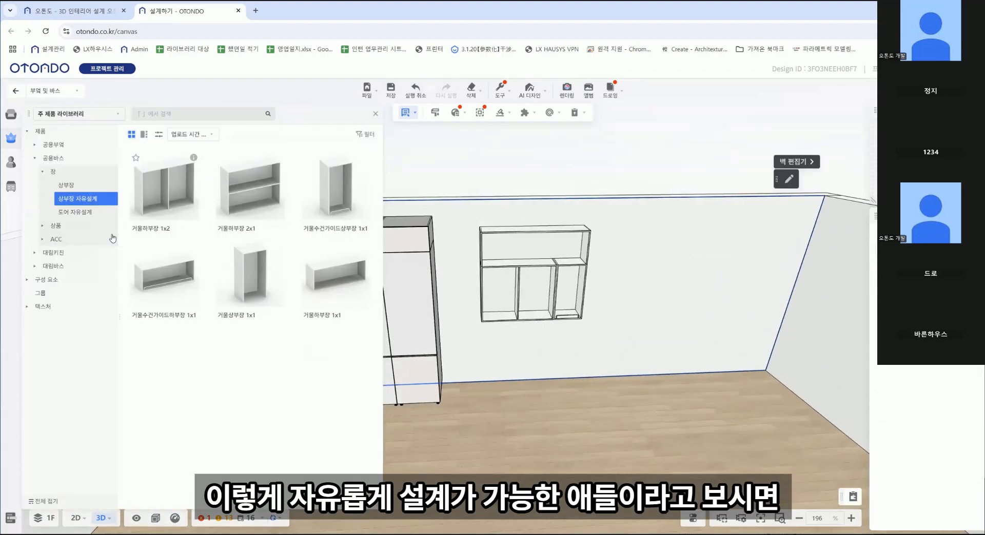
Cover the assembled mirror cabinet with a two-door front from 도어 자유설계, widening it by 400 mm to span the full width
left_click(87, 212)
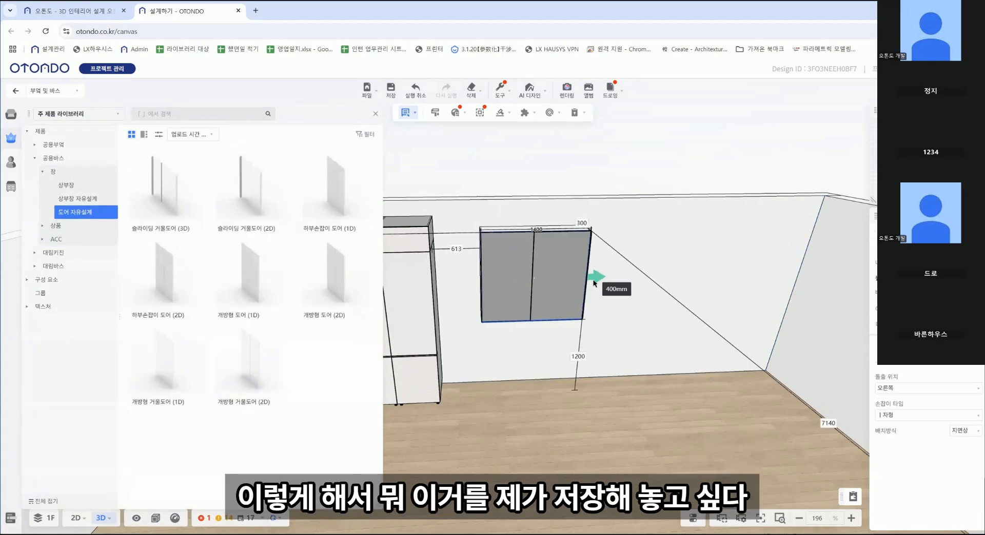
left_click(593, 278)
right_click_drag(545, 358, 606, 360)
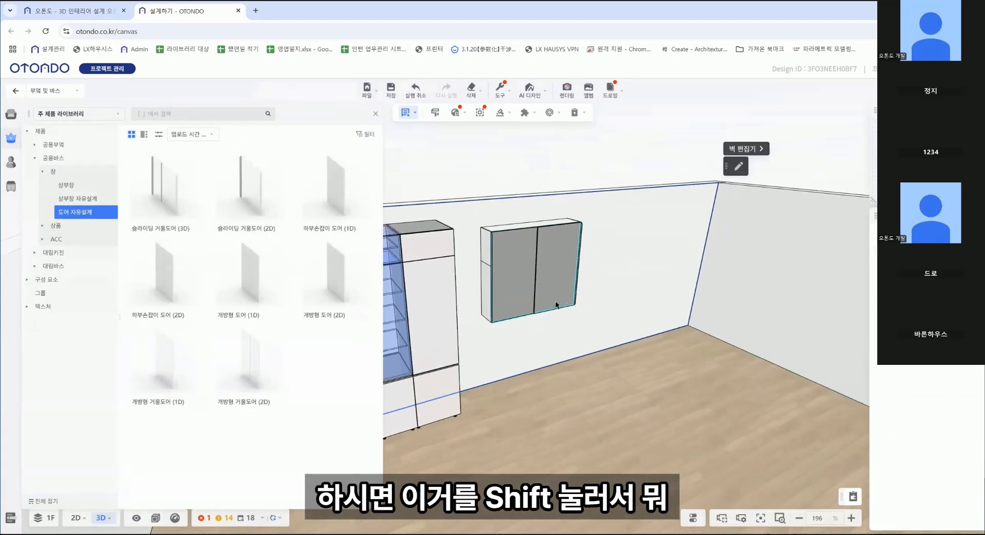
Group the mirror cabinet units with their door front and add the group to the favourites
left_click_drag(471, 197, 606, 350, "shift")
left_click(639, 252)
left_click(731, 252)
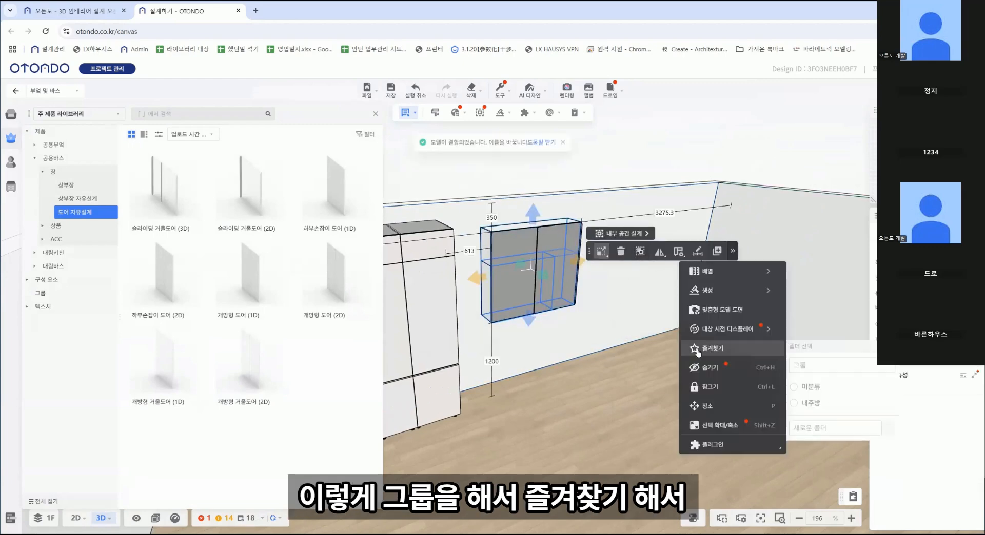
left_click(712, 348)
mouse_move(772, 306)
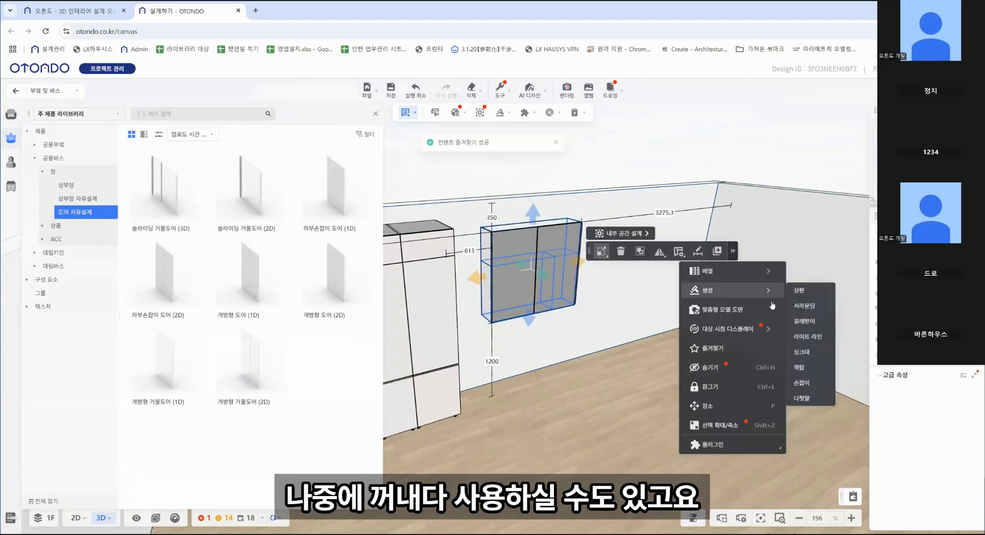
left_click(583, 213)
Place the saved 그룹 mirror cabinet from 나의 라이브러리 on the back wall, to the right of the original
left_click(11, 162)
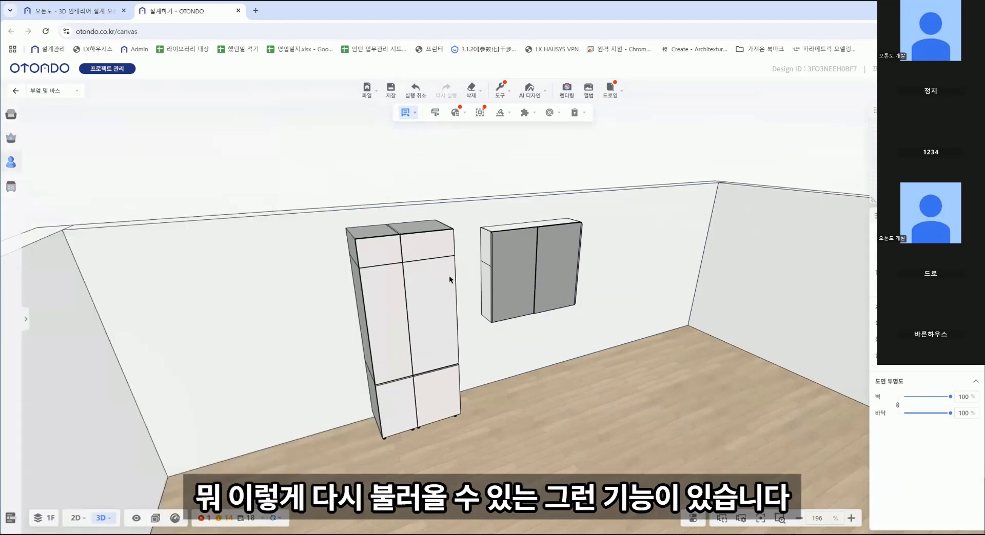
left_click(628, 324)
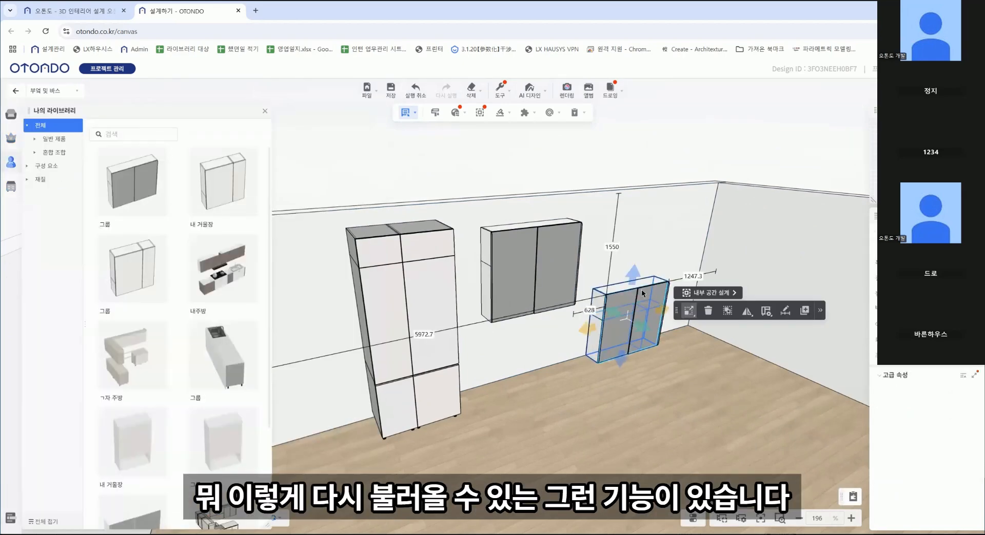
Raise the placed mirror cabinet group on the back wall to about the height of the original cabinet
left_click_drag(640, 291, 639, 226)
left_click(598, 359)
right_click_drag(598, 359, 509, 341)
scroll(179, 256, "down", 3)
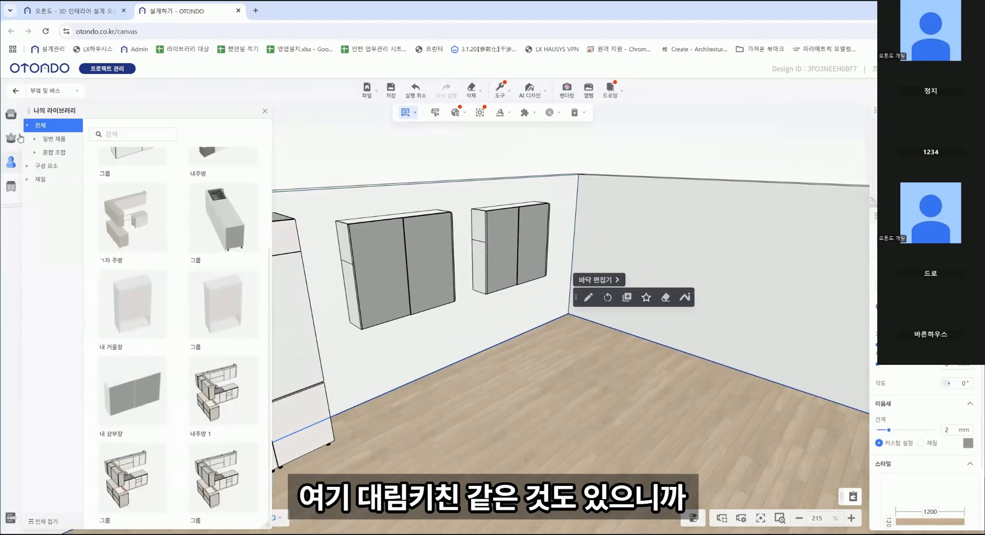
Browse the 대림키친 products in the main library, including the [하부장] and [키큰장] categories
left_click(11, 136)
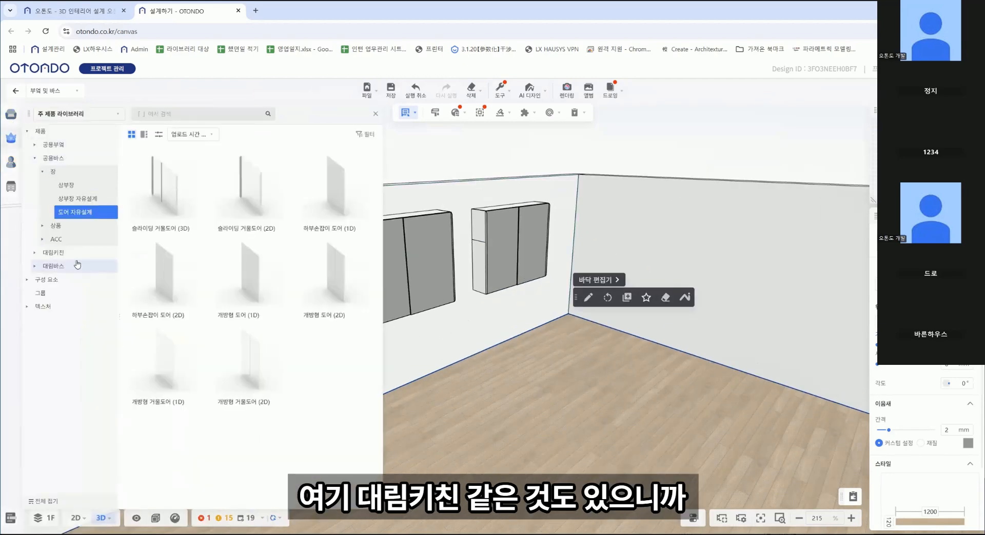
left_click(57, 252)
scroll(262, 307, "down", 5)
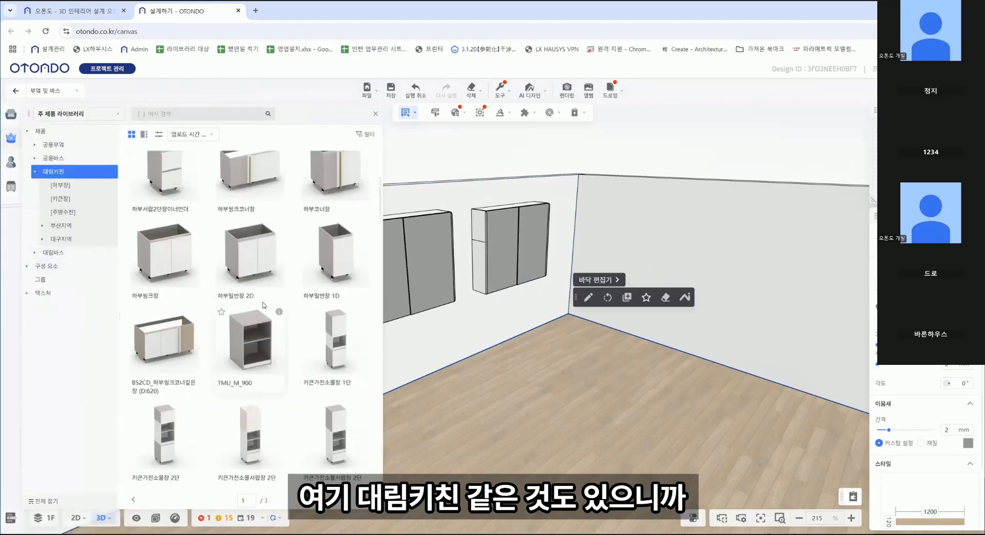
scroll(267, 305, "up", 3)
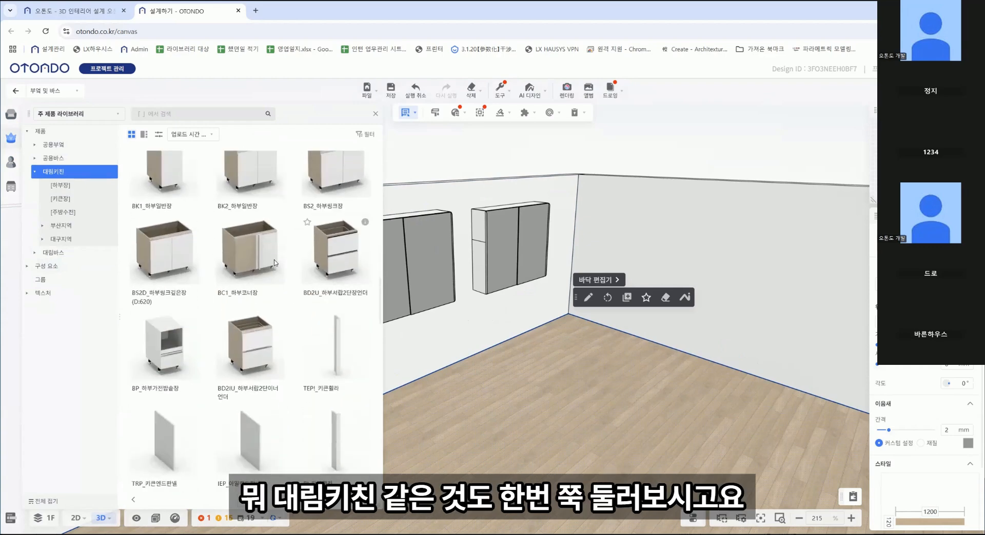
left_click(68, 187)
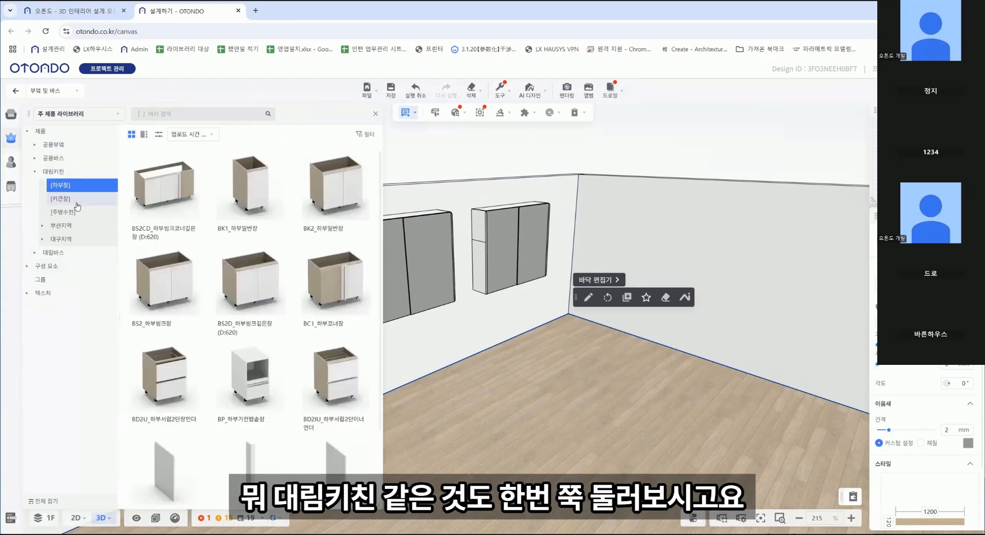
left_click(76, 200)
Switch to the 도어 및 창호 design mode and open the 주방창 collection under 공용 창호
left_click(50, 92)
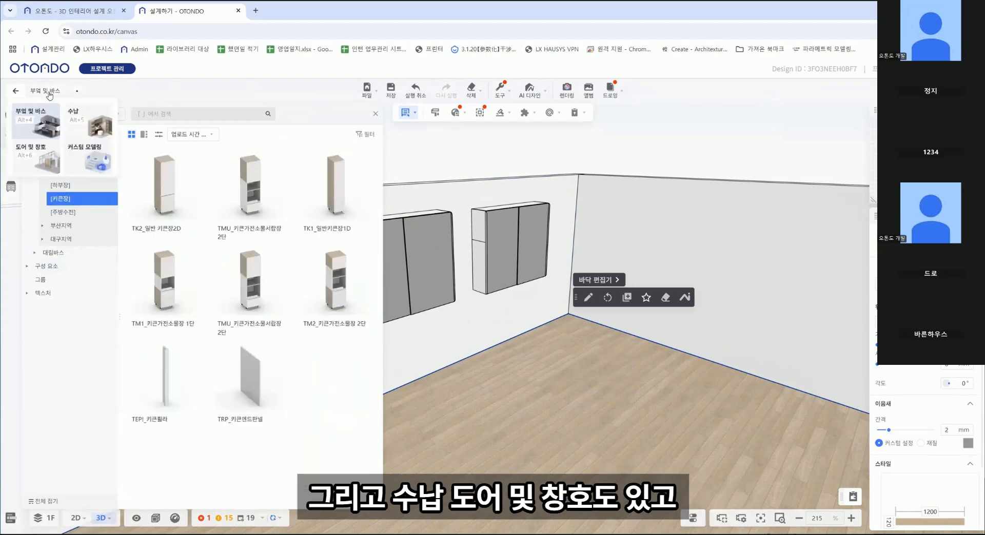
left_click(39, 162)
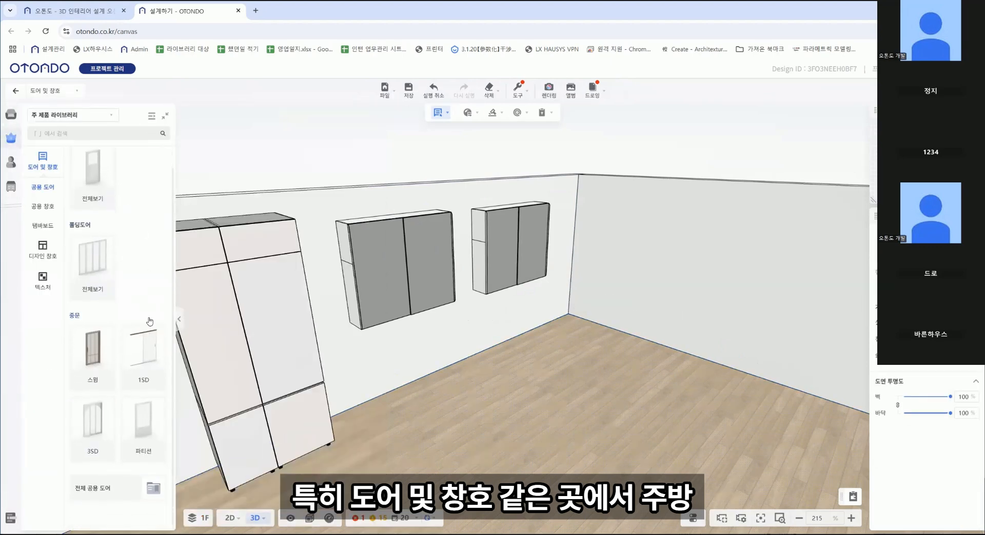
left_click(42, 209)
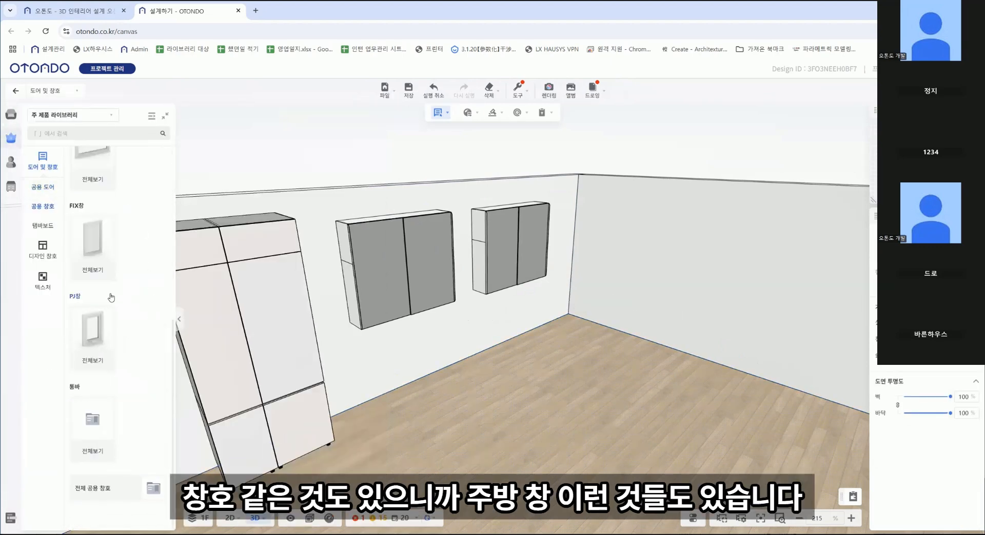
scroll(142, 328, "down", 3)
left_click(89, 441)
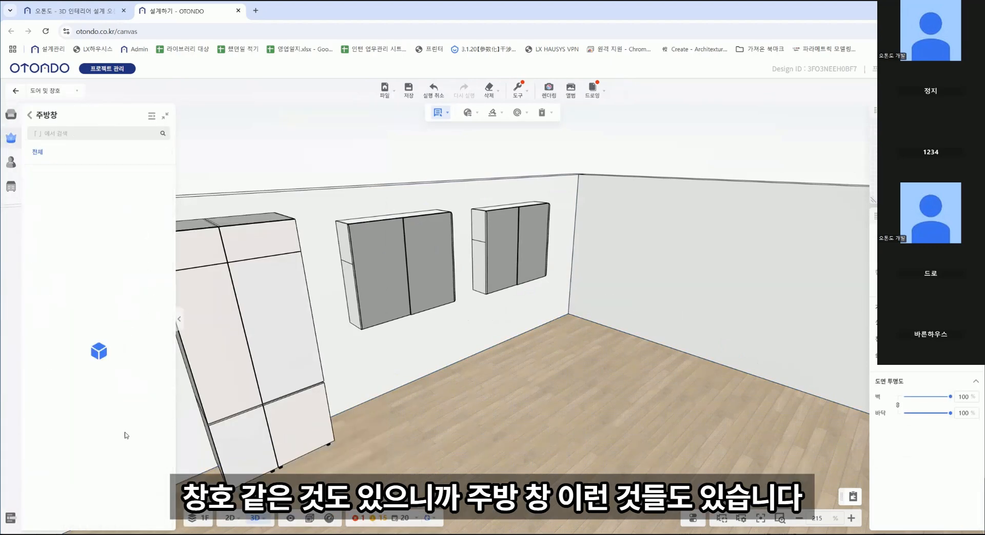
Place the 공용 주방창_2W kitchen window on the wall adjoining the mirror cabinet wall and select it
left_click(82, 249)
left_click(616, 276)
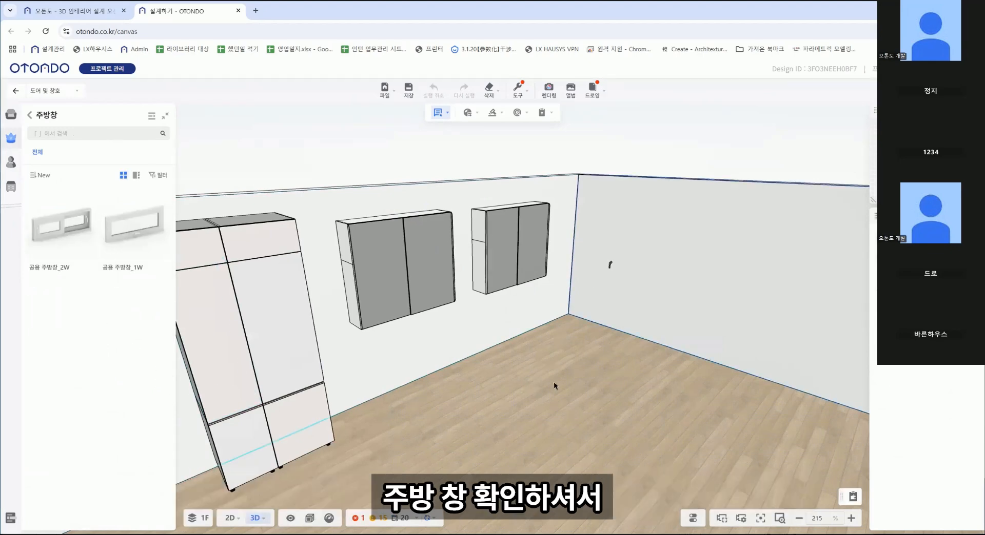
left_click_drag(554, 385, 591, 380)
right_click_drag(574, 382, 527, 431)
scroll(527, 431, "up", 2)
left_click(538, 269)
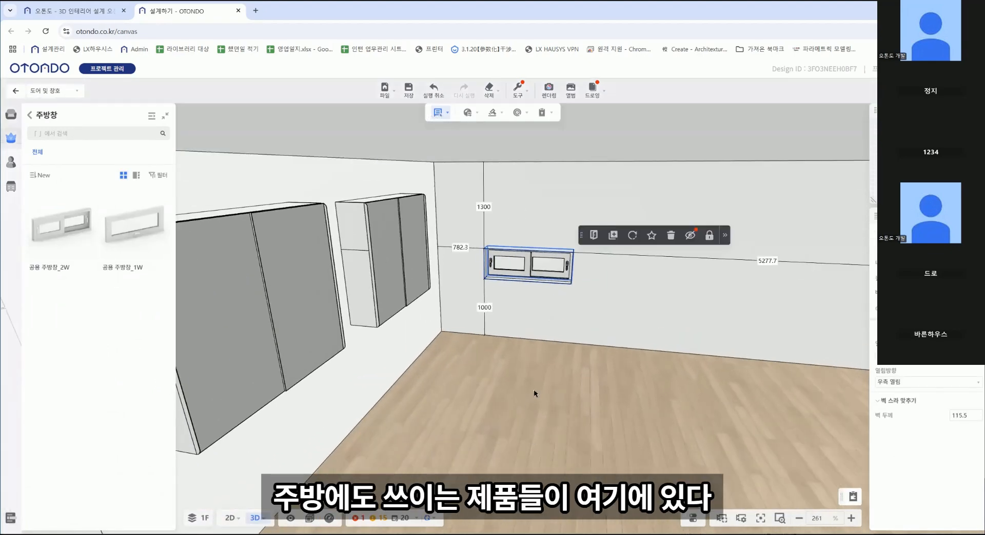
Leave the kitchen windows, visit the 수납 mode and switch to 커스텀 모델링
left_click(30, 116)
left_click(56, 92)
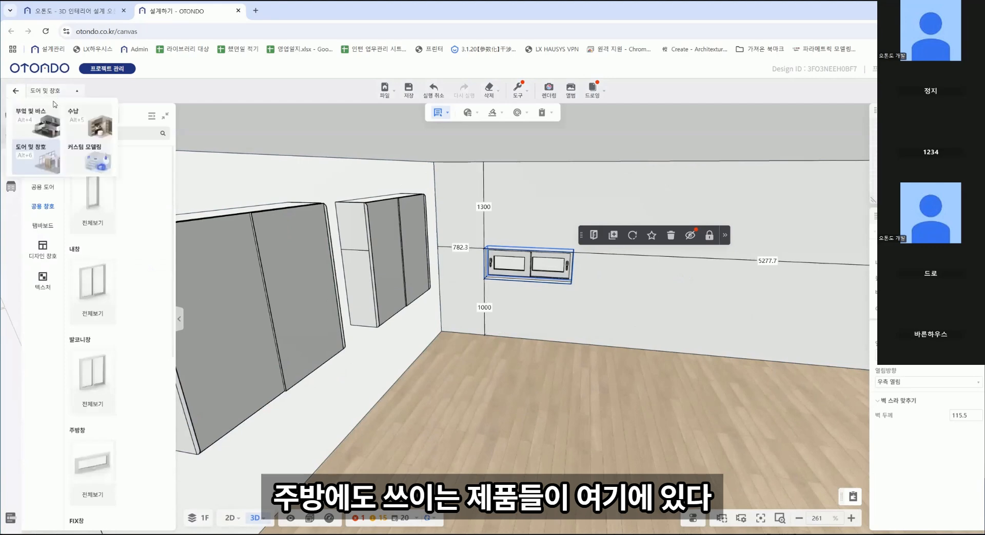
left_click(73, 121)
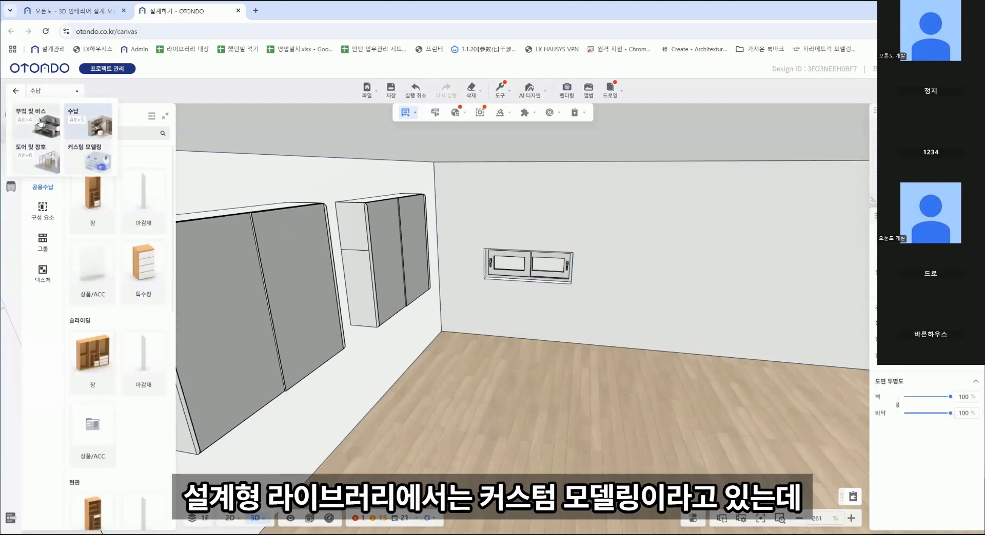
left_click(96, 164)
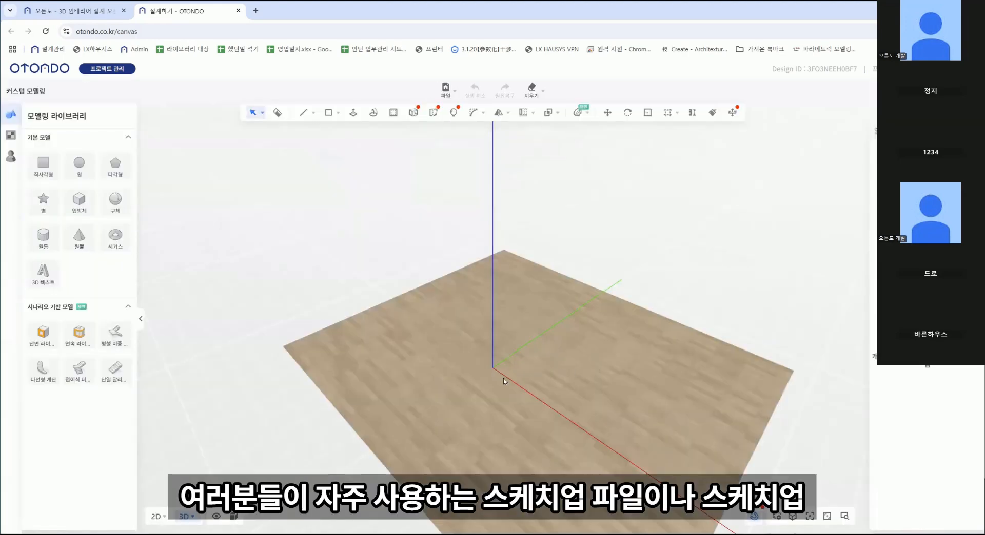
Examine the file import options for CAD, SU and image files
left_click(445, 89)
mouse_move(449, 117)
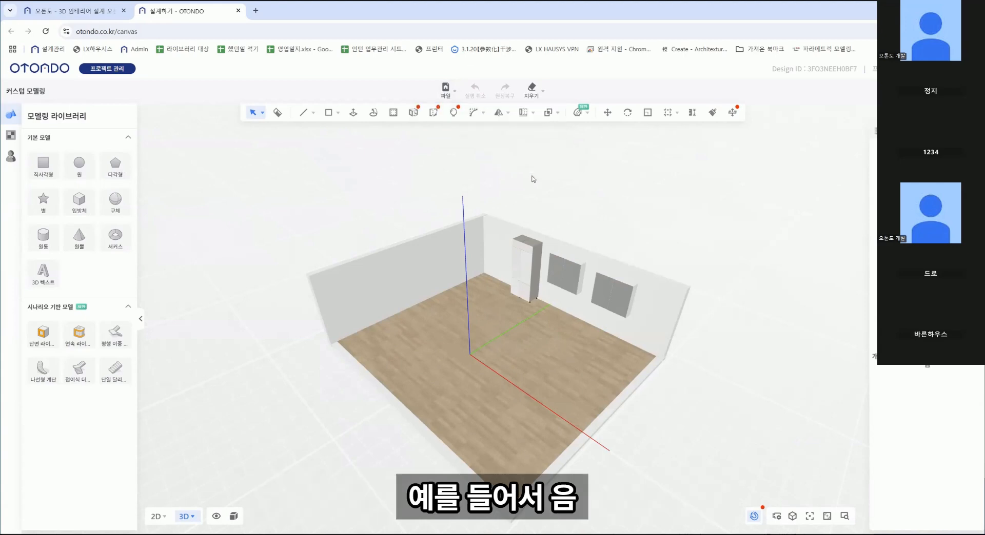
mouse_move(506, 152)
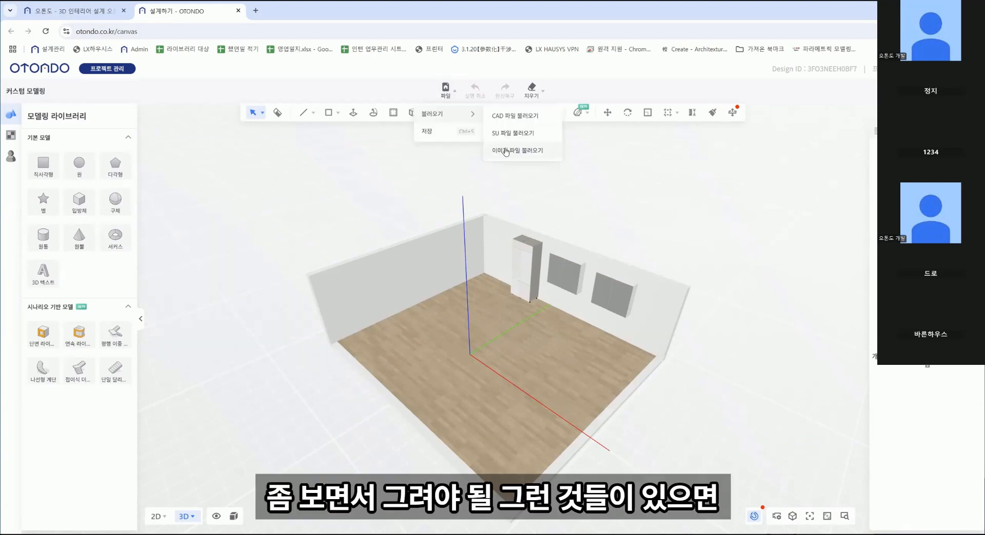
middle_click_drag(508, 202, 549, 201)
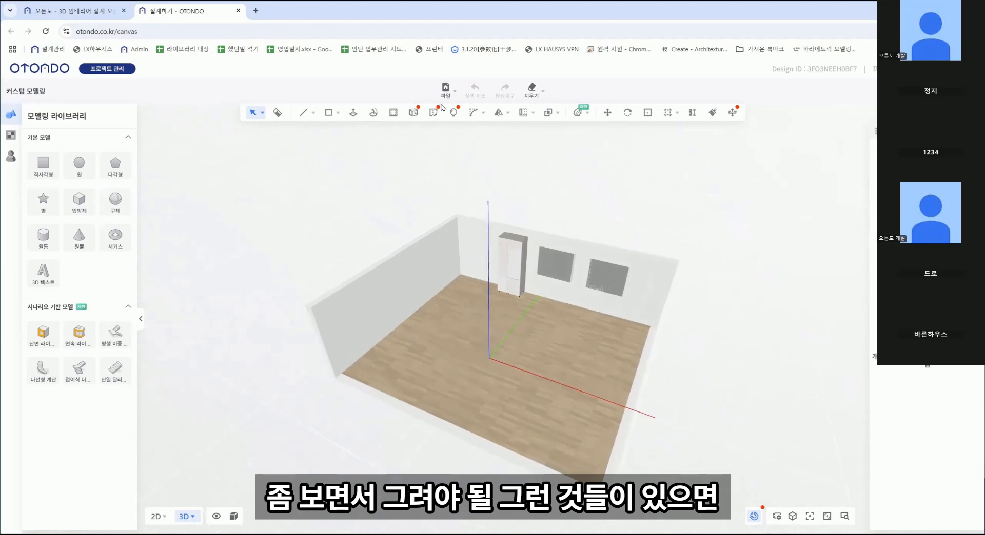
mouse_move(445, 92)
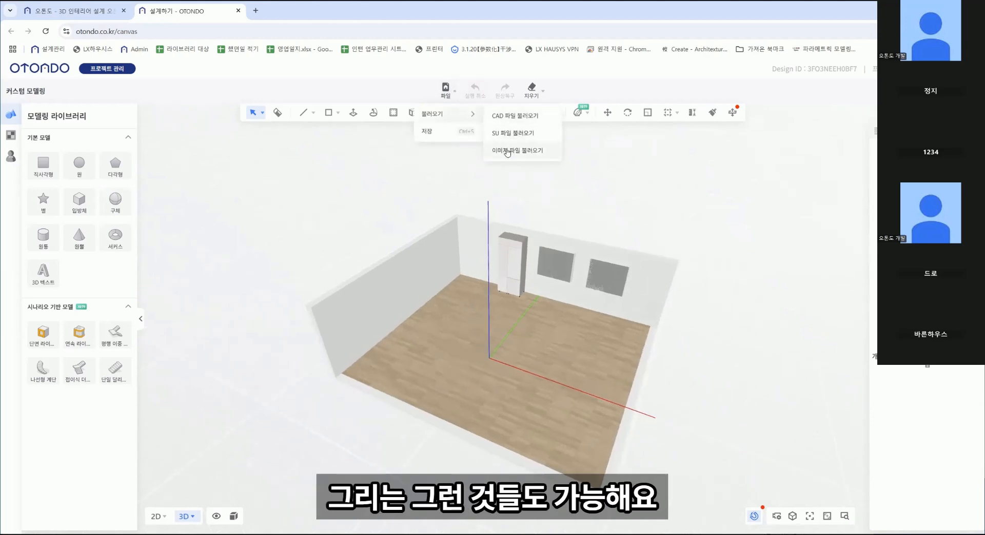
middle_click_drag(469, 292, 451, 251)
Draw a circle on the floor in front of the tall cabinet and extrude it upward into a cylinder
scroll(499, 343, "up", 3)
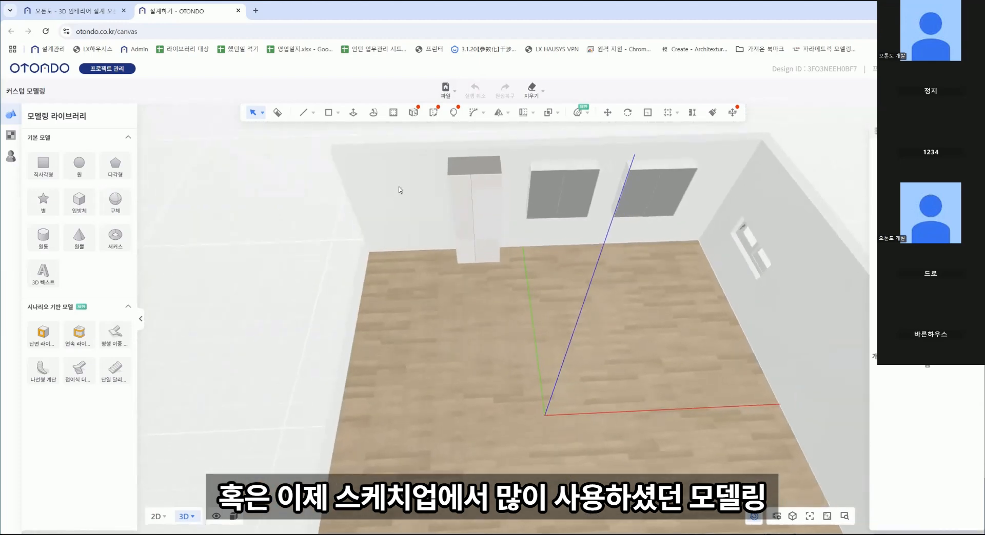
left_click(326, 113)
left_click(328, 112)
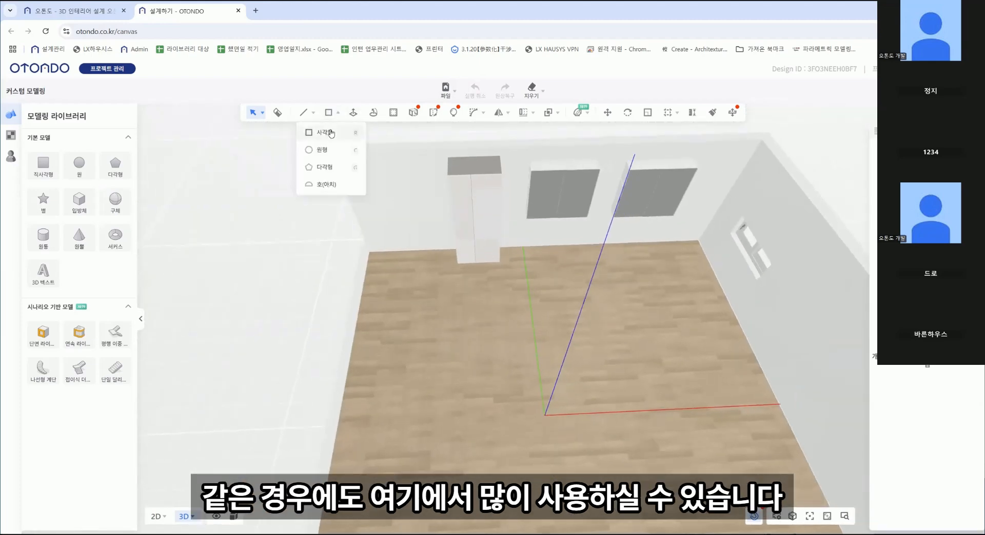
left_click(323, 150)
left_click(438, 300)
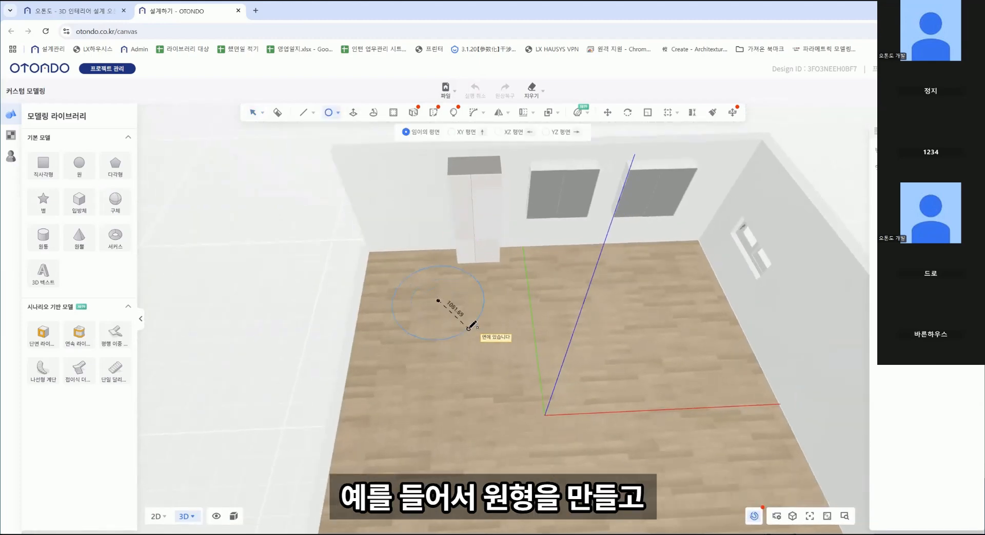
left_click(462, 324)
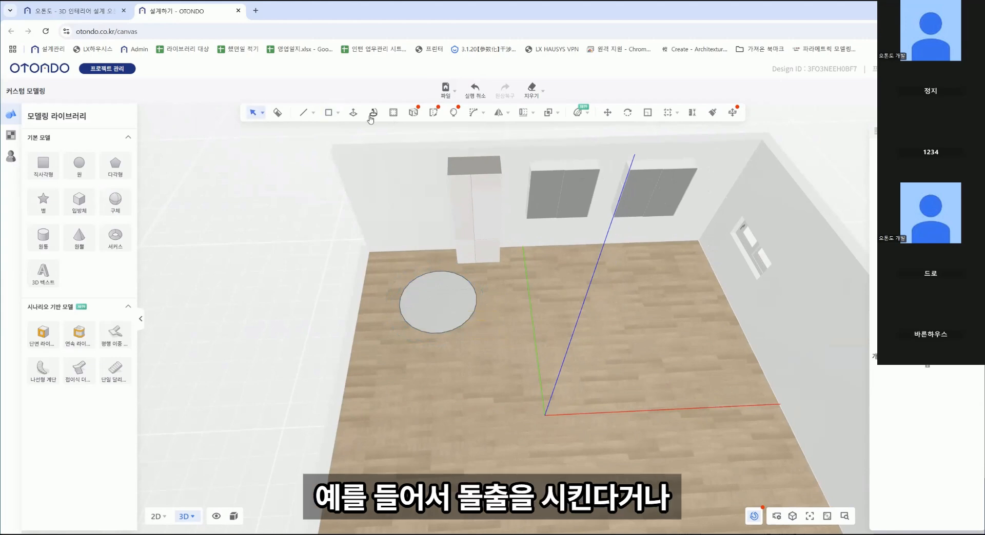
key("p")
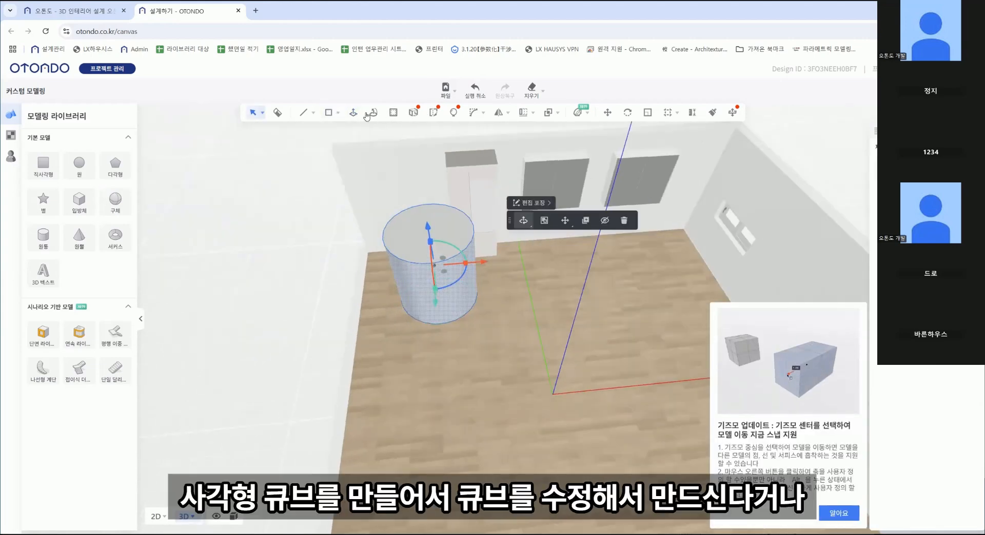
Draw a small rectangle on the floor beside the cylinder and raise it into a box with Push/Pull
mouse_move(332, 115)
left_click(326, 134)
left_click(502, 291)
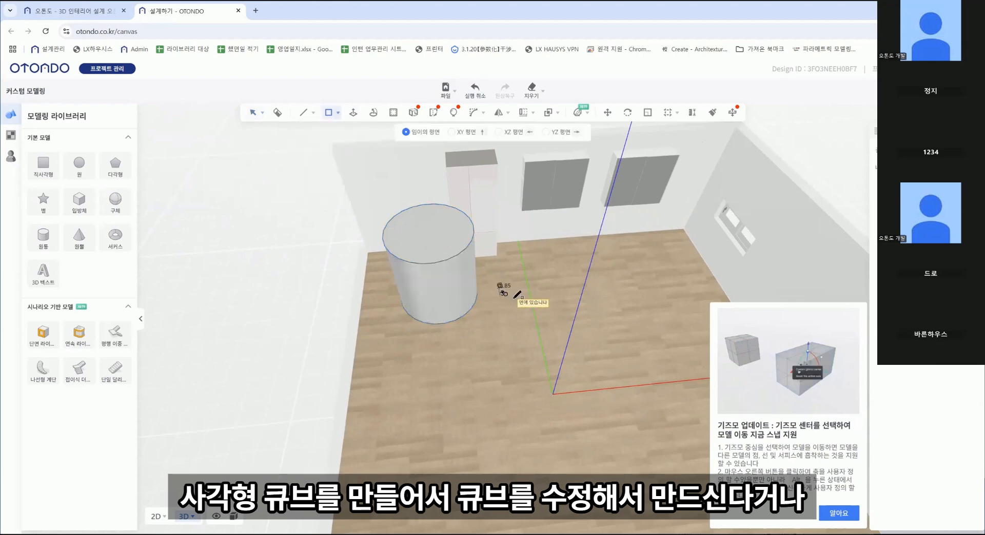
left_click(549, 322)
left_click(353, 113)
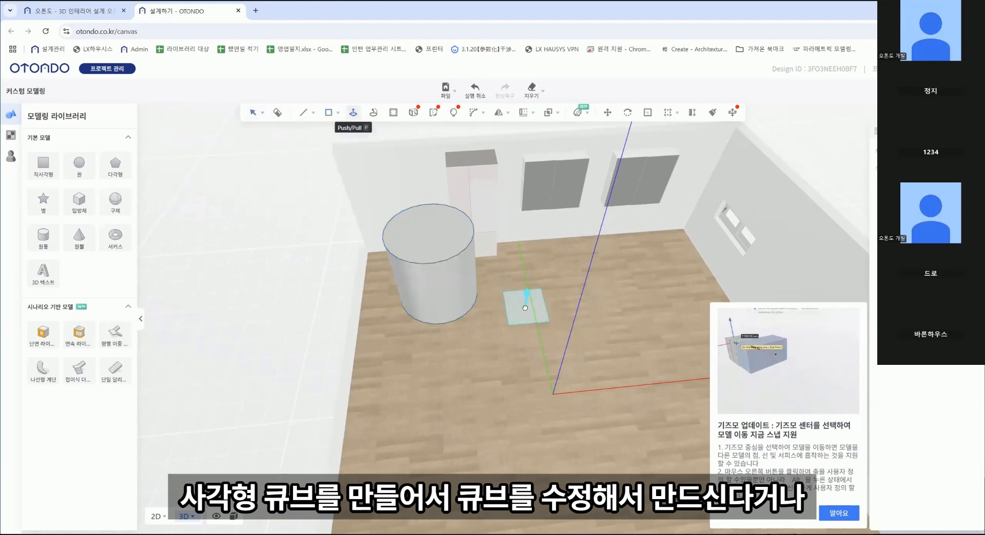
middle_click_drag(525, 312, 525, 301)
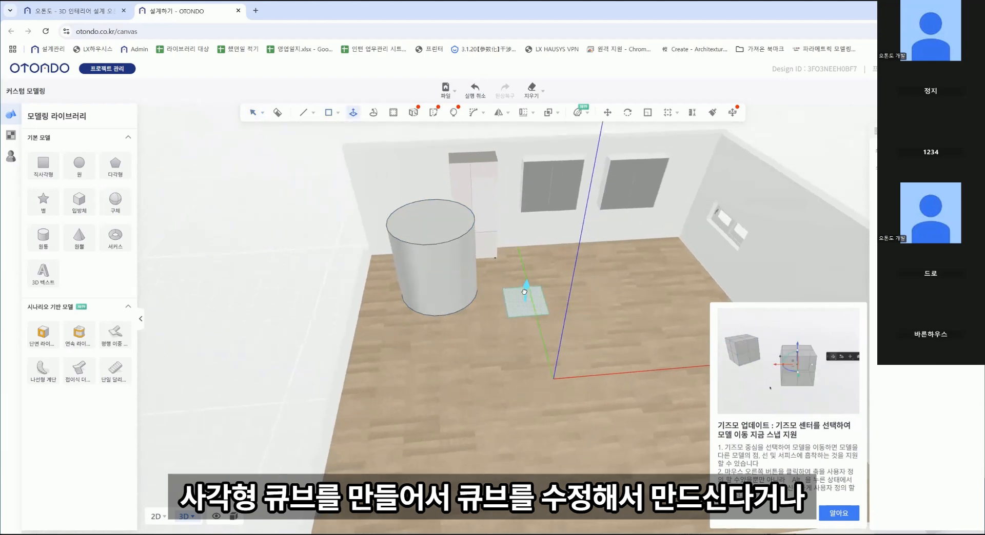
left_click_drag(524, 301, 527, 268)
Draw a rectangular strip along the upper edge of the box's front face and pull it outward into an overhang
mouse_move(332, 109)
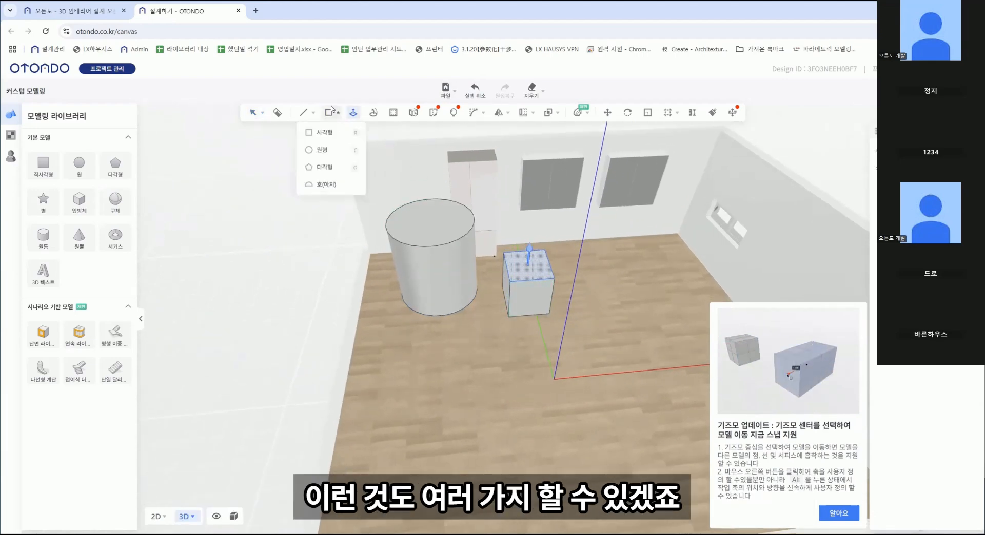
left_click(328, 132)
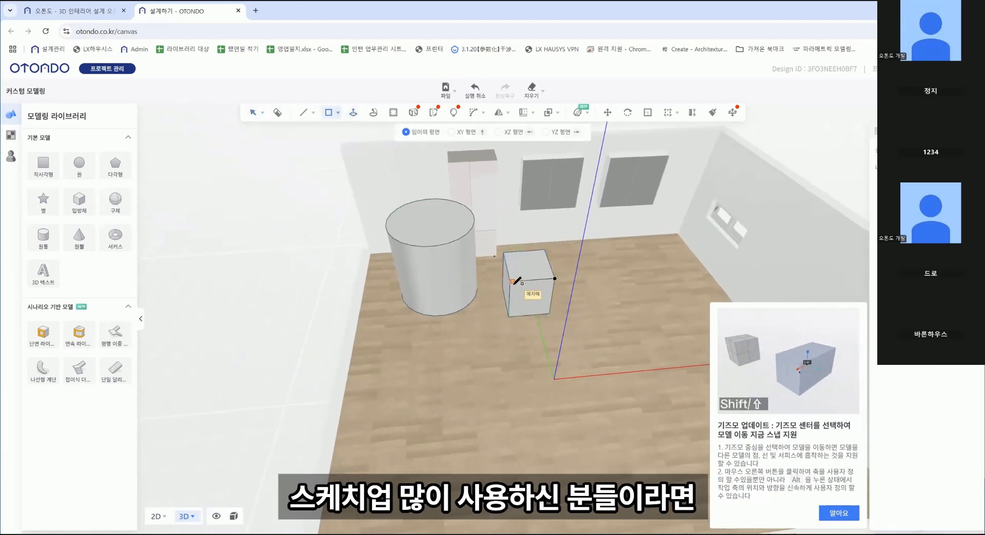
left_click(554, 278)
left_click(510, 289)
scroll(518, 297, "up", 5)
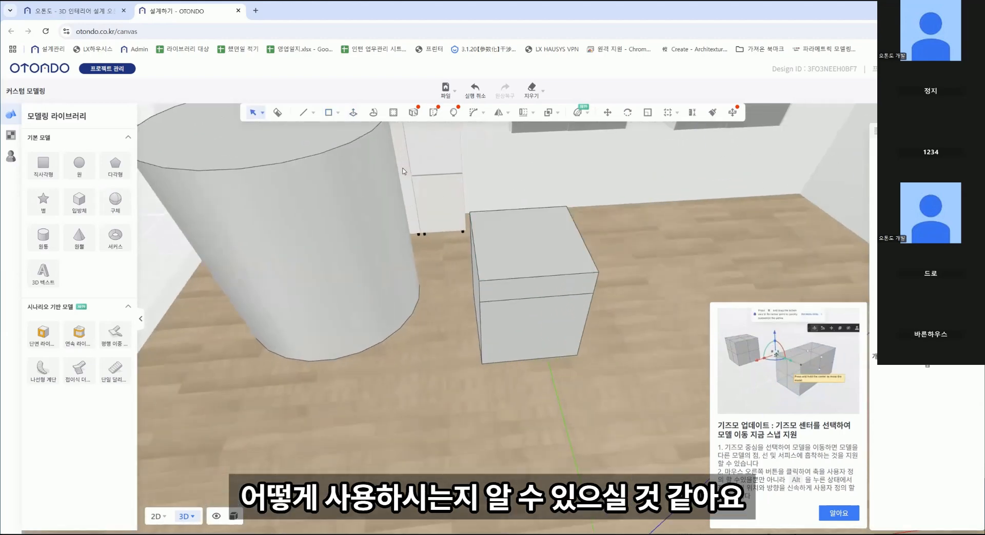
key("p")
middle_click_drag(525, 290, 543, 314)
middle_click_drag(518, 341, 539, 357)
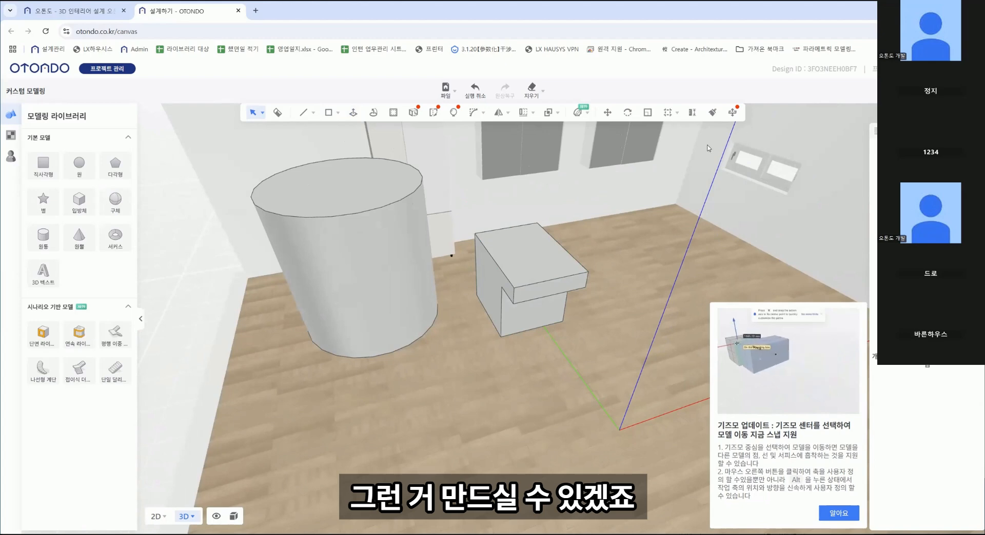
Add a straight single-flight staircase from the scenario-based models along the wall opposite the window
scroll(611, 281, "down", 3)
middle_click_drag(622, 287, 385, 303)
middle_click_drag(514, 294, 205, 348)
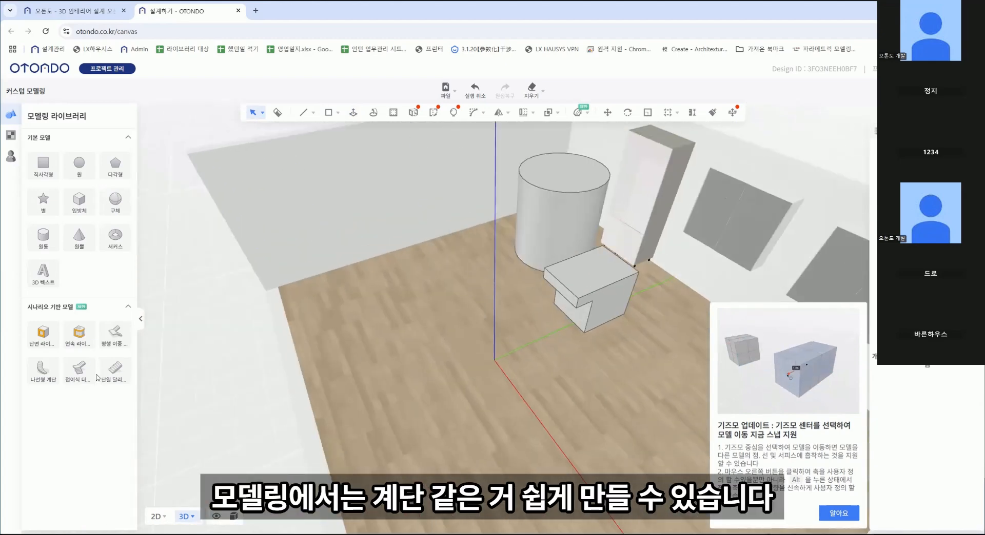
left_click(115, 368)
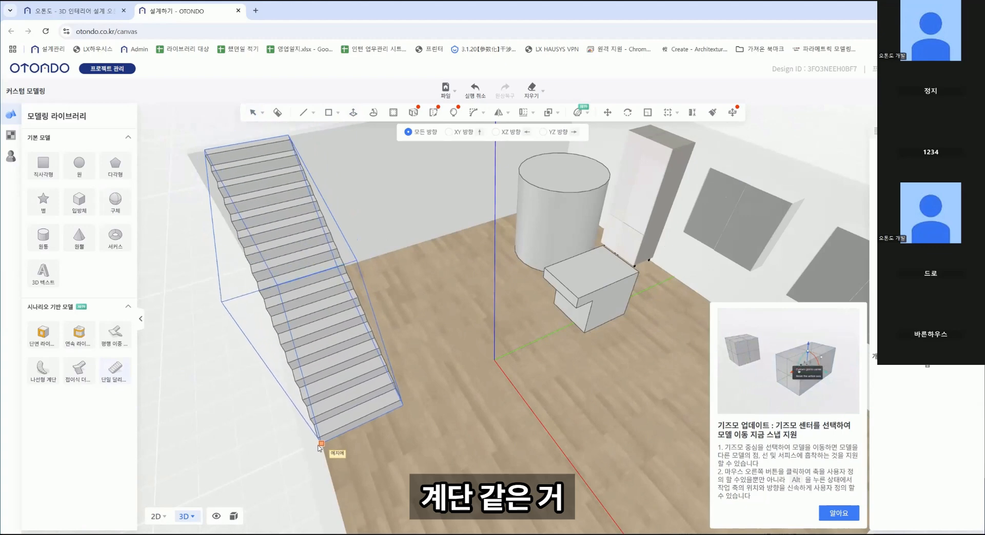
left_click(325, 447)
middle_click_drag(326, 445, 261, 380)
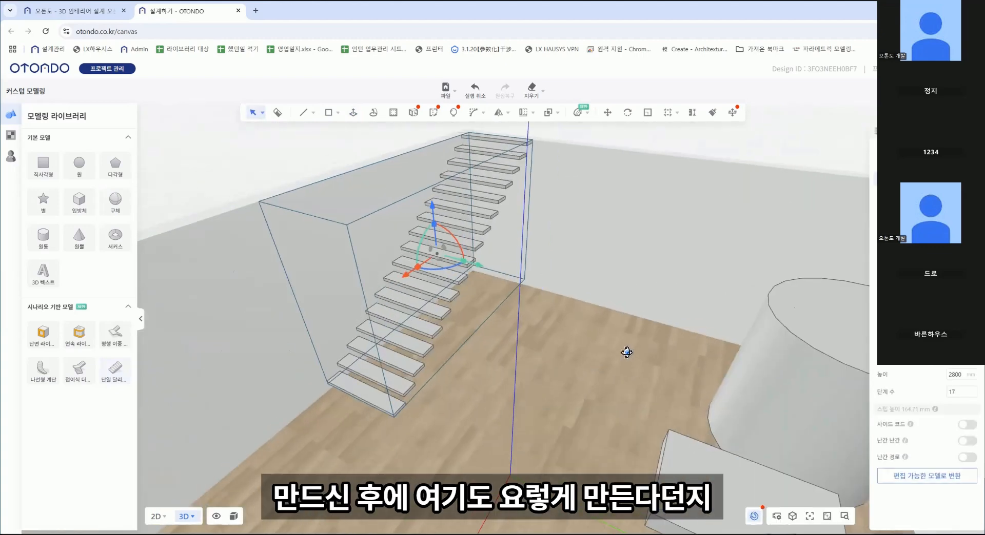
middle_click_drag(626, 351, 578, 340)
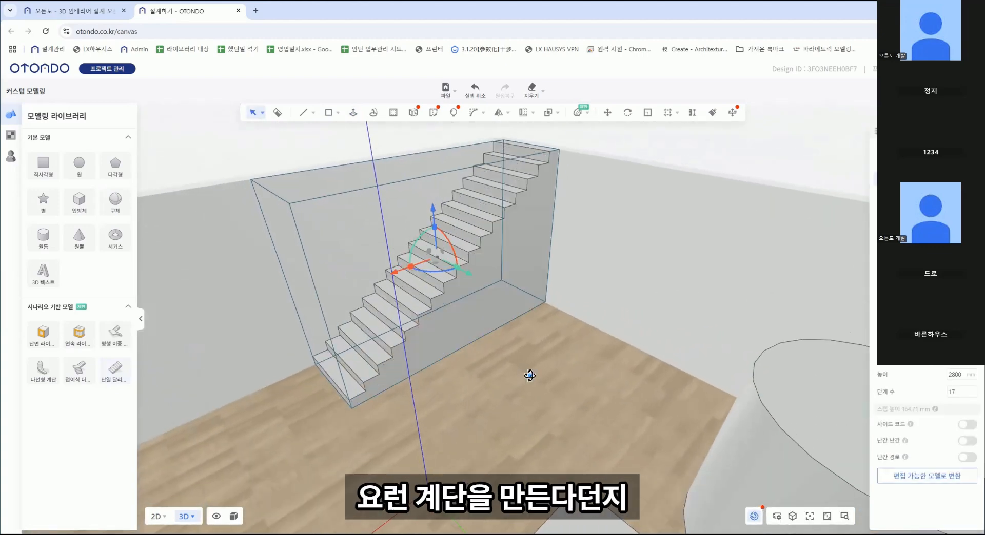
middle_click_drag(528, 373, 596, 363)
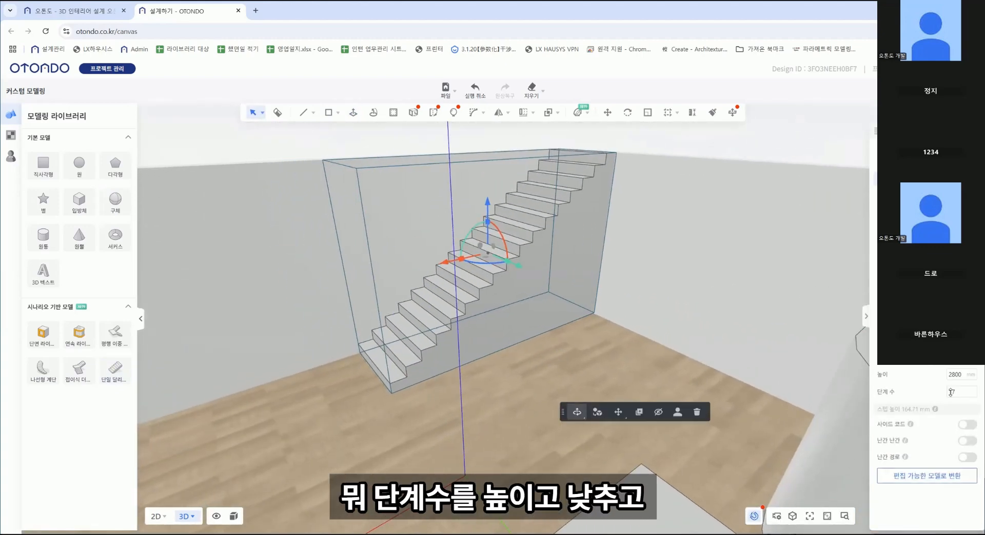
Vary the straight staircase's number of steps and leave the custom modeling mode
scroll(954, 392, "down", 5)
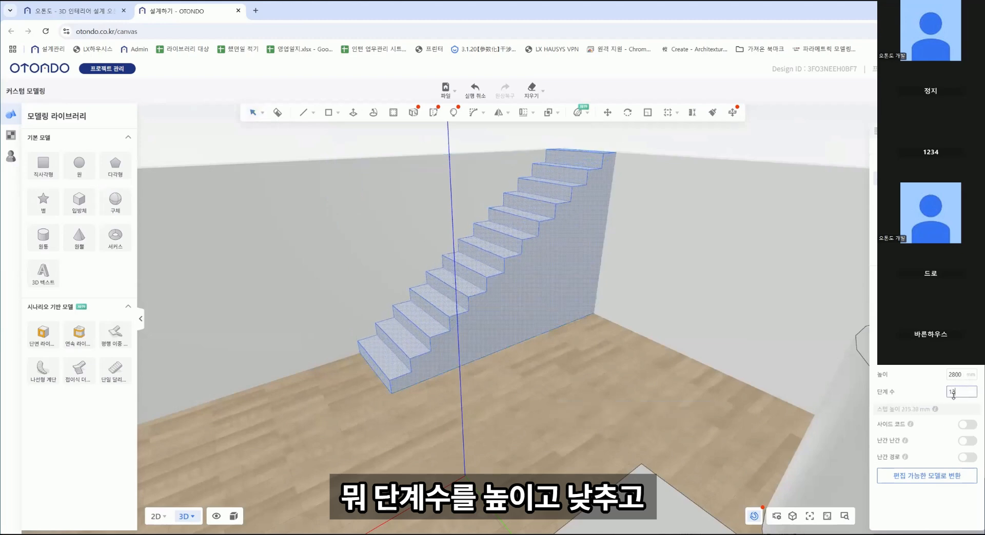
scroll(954, 393, "up", 5)
left_click(600, 367)
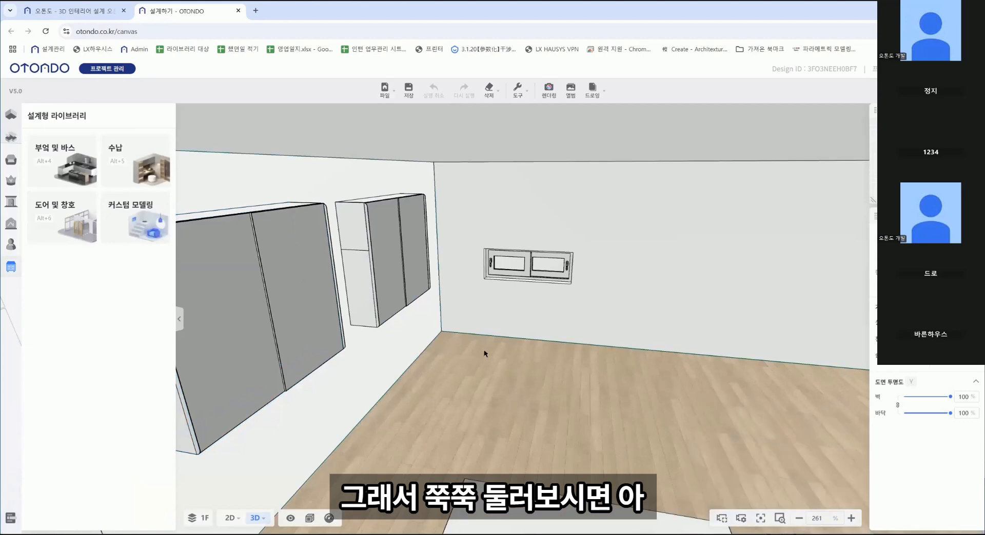
Look over the room with the new models and return to the kitchen and bath (부엌 및 바스) design mode
left_click_drag(484, 354, 343, 359)
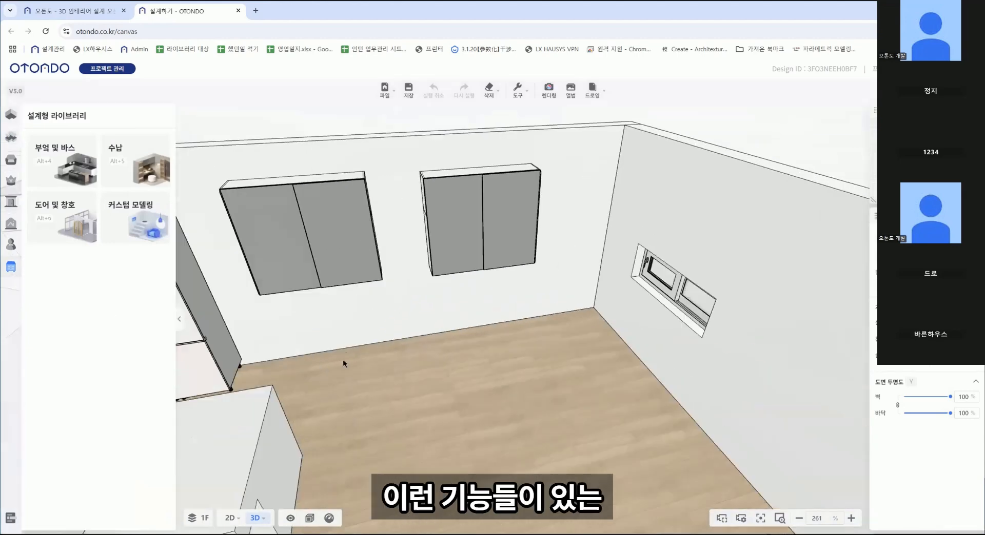
scroll(455, 372, "down", 6)
left_click_drag(456, 373, 397, 385)
right_click_drag(396, 385, 510, 367)
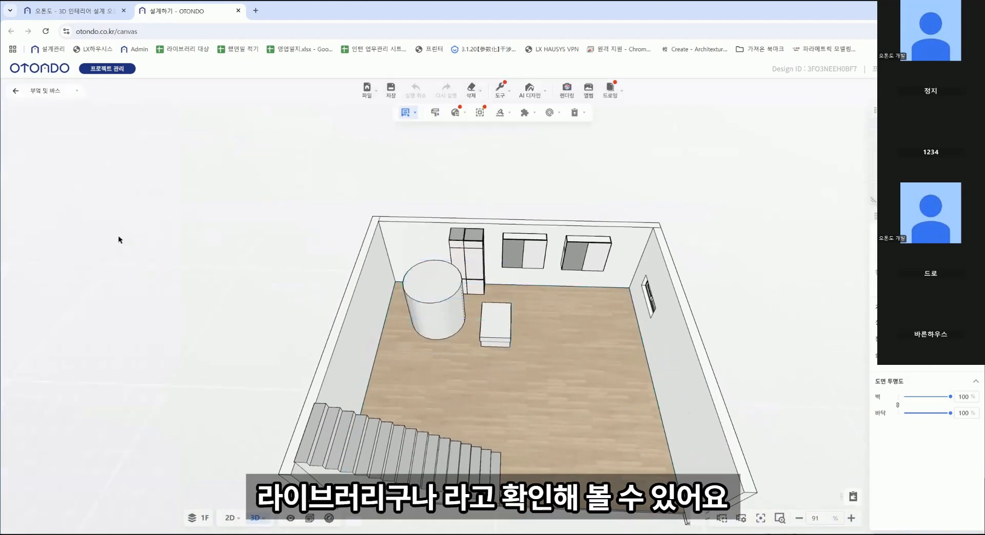
scroll(505, 366, "up", 5)
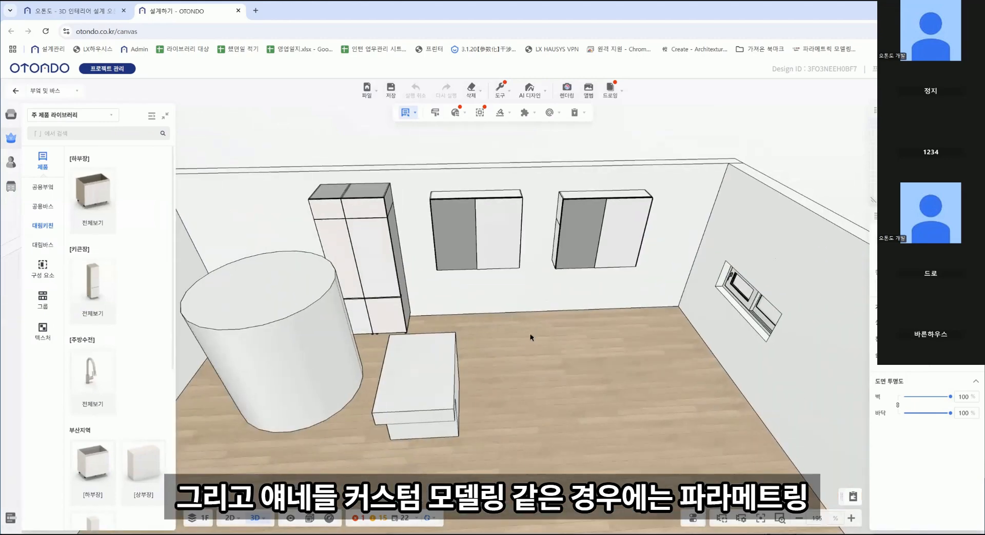
Select the custom-modeled shapes, a wall cabinet and the tall cabinets in turn to examine their editing options
left_click(482, 268)
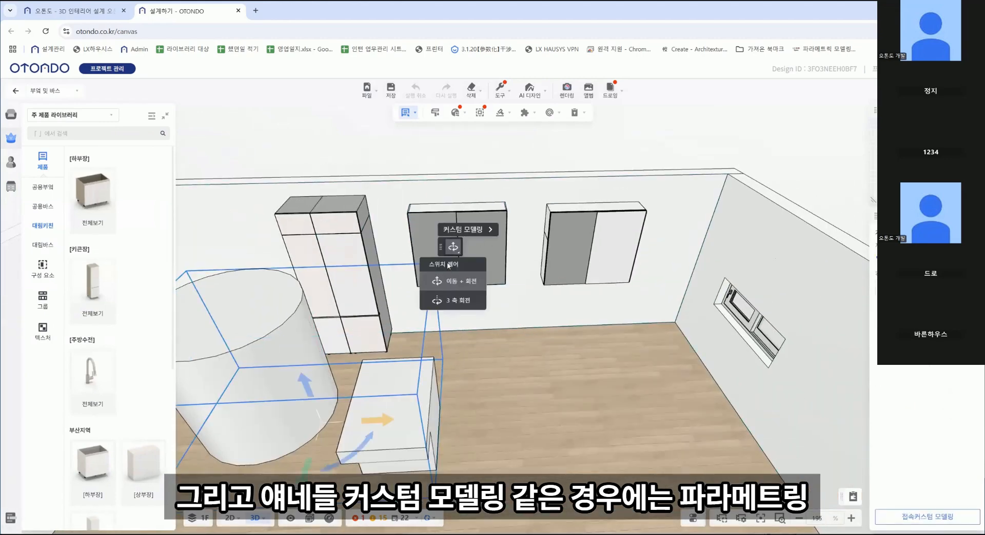
left_click(598, 250)
left_click_drag(494, 324, 633, 316)
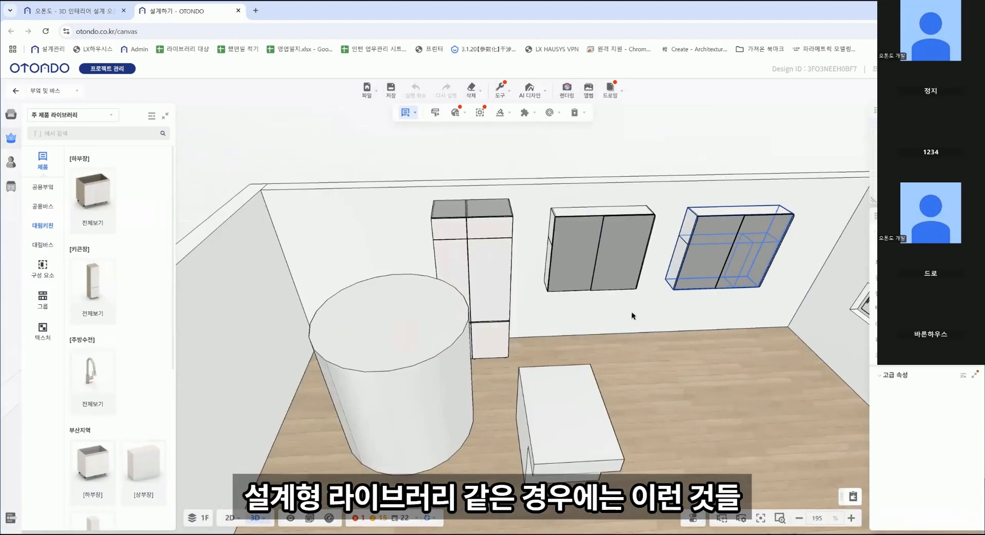
left_click(507, 262)
left_click_drag(517, 331, 534, 318)
scroll(530, 305, "up", 3)
left_click_drag(549, 359, 509, 314)
scroll(510, 306, "up", 2)
left_click(513, 303)
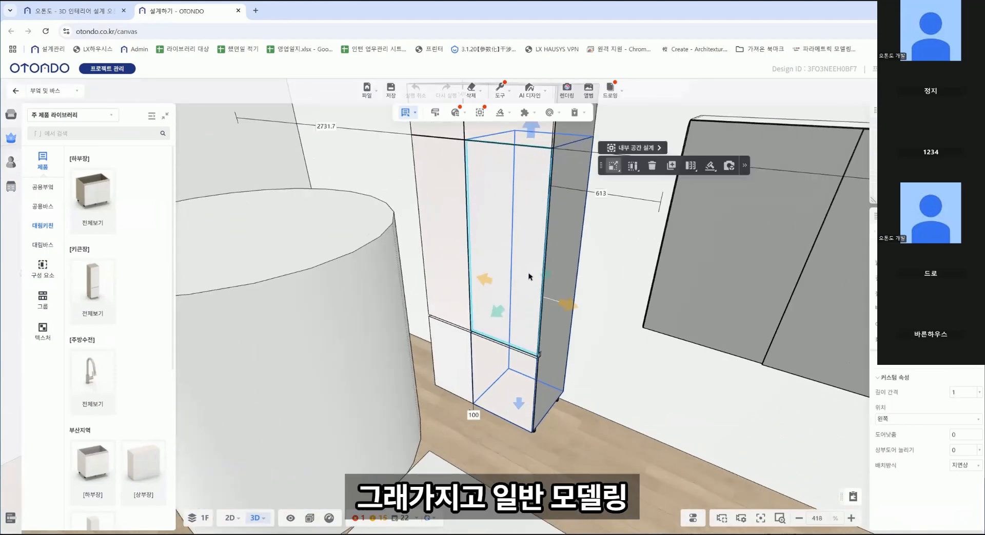
scroll(521, 259, "down", 3)
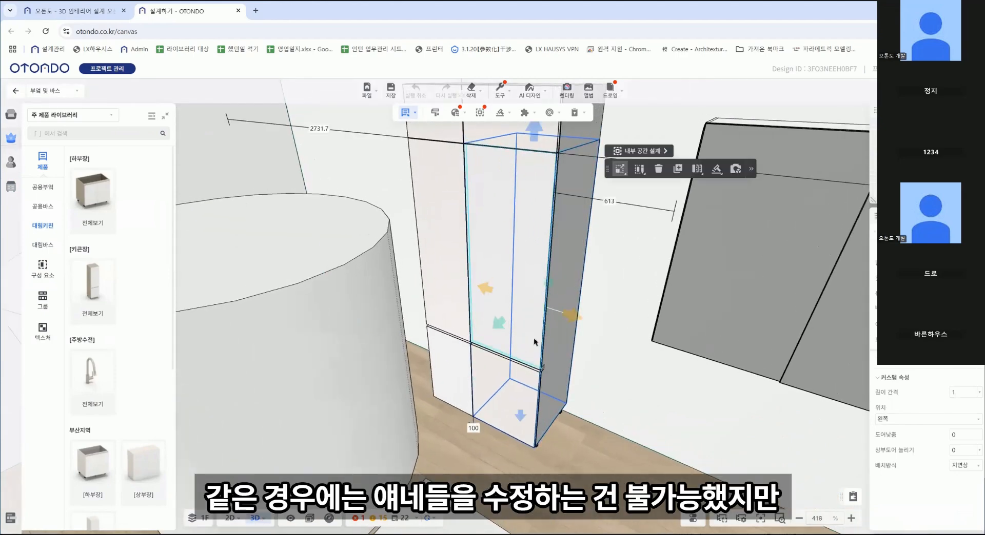
left_click(496, 283)
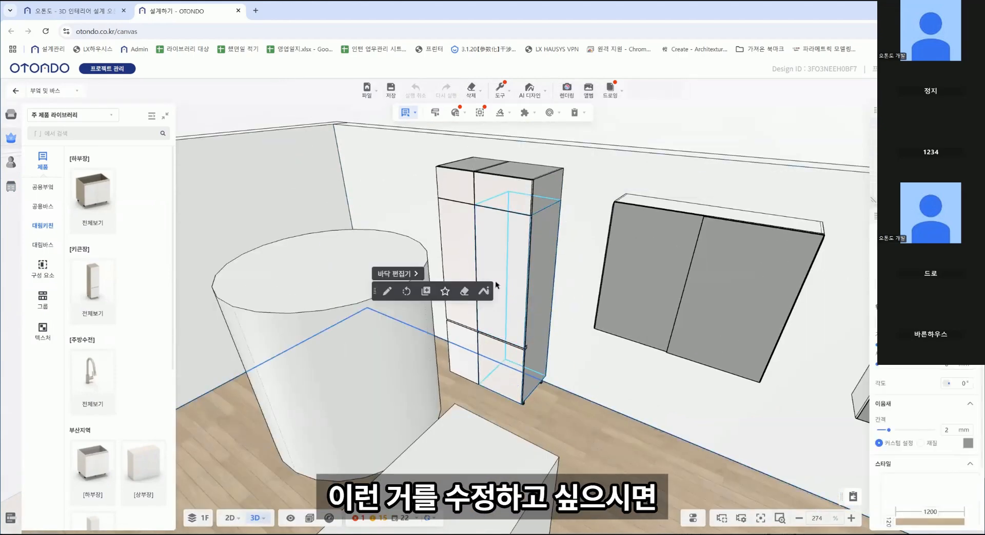
left_click(517, 292)
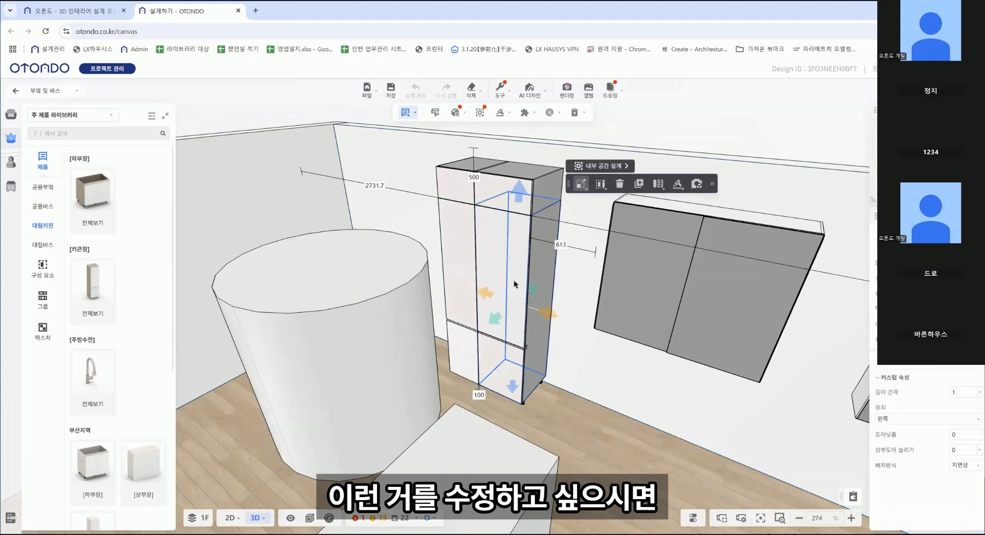
Select only the tall door of the right-hand tall cabinet, delete it, and undo the deletion
double_click(513, 284)
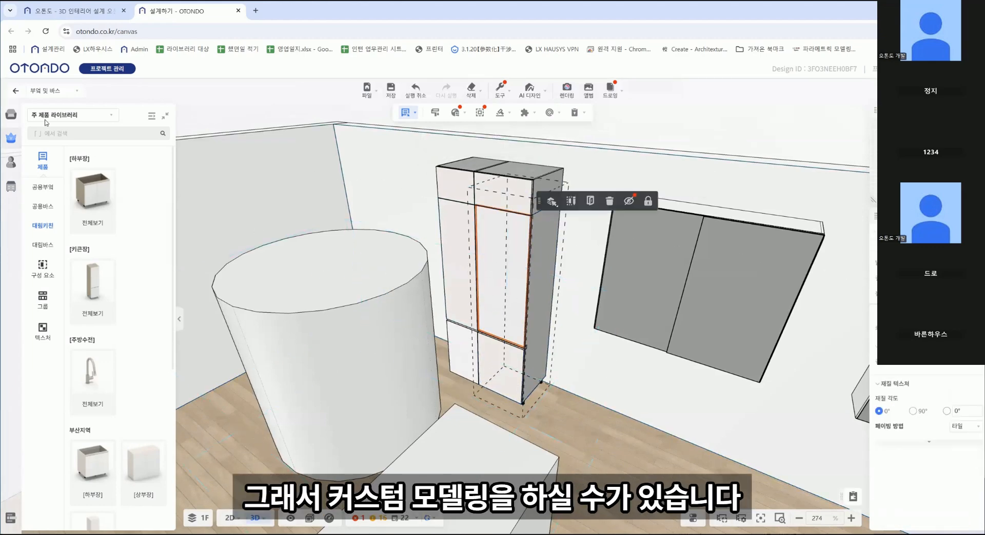
left_click(552, 201)
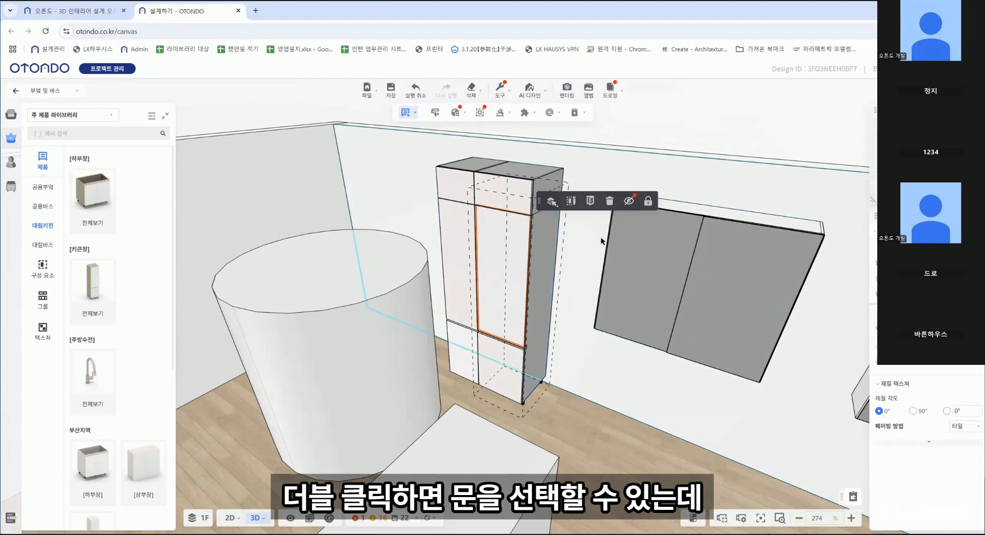
left_click(609, 200)
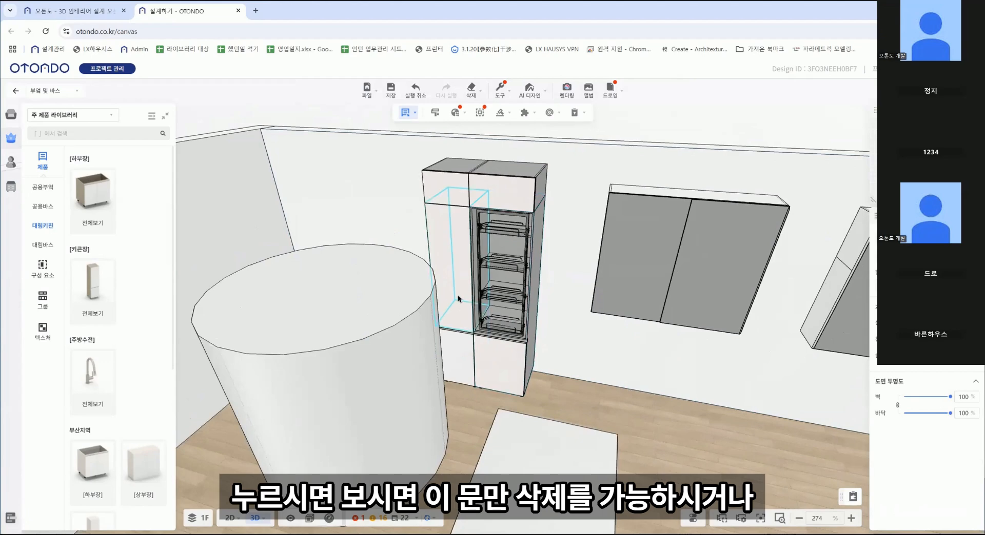
key("ctrl+z")
Open the door of the left-hand tall cabinet, and open all doors at once with the door open command (도어 열기)
left_click(458, 264)
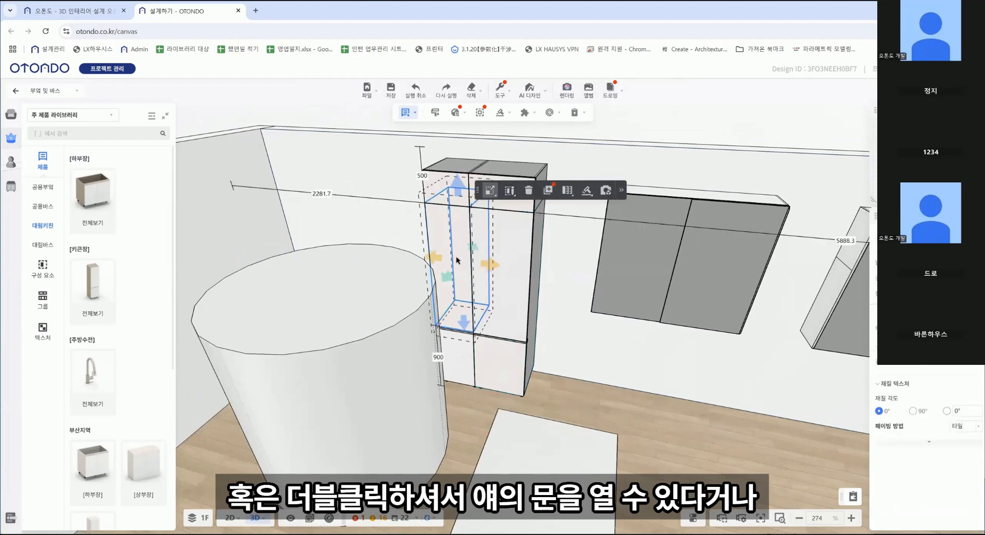
left_click(529, 193)
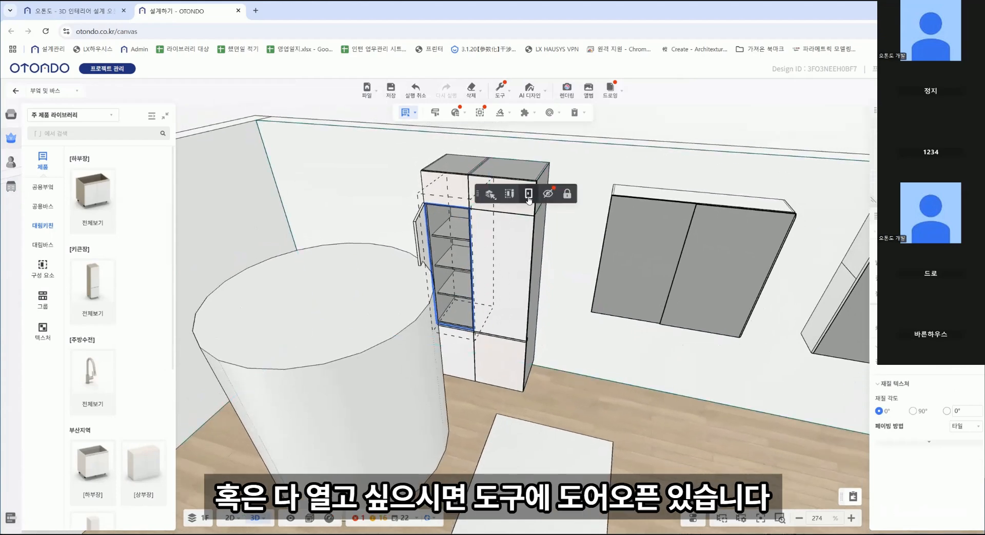
left_click(501, 90)
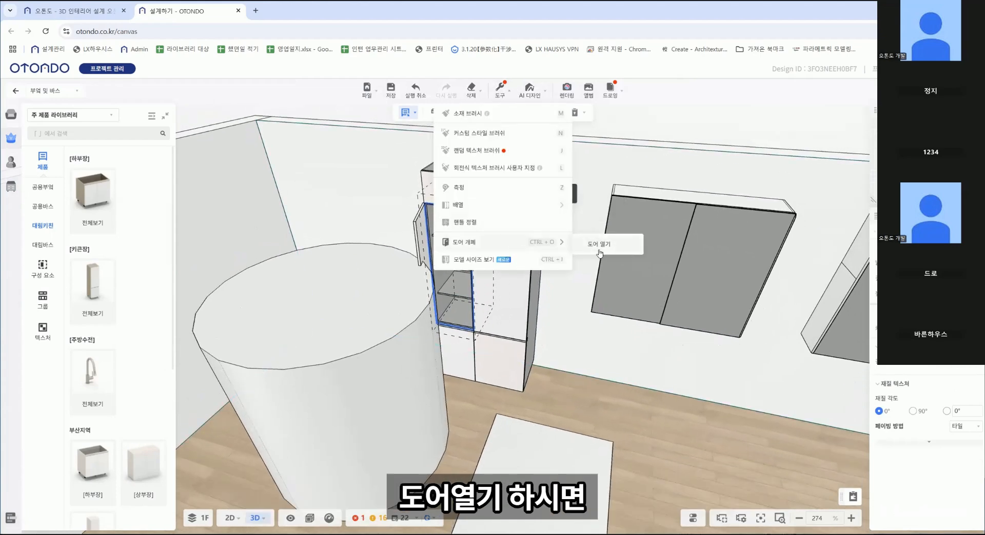
left_click(598, 252)
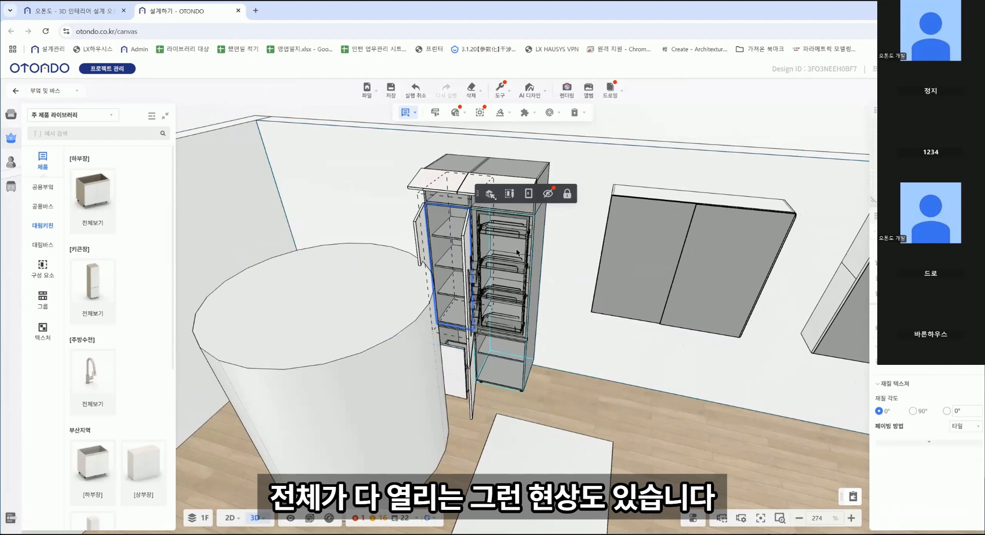
Slide open the door of the wall cabinet nearest the tall cabinets and delete that wall cabinet
left_click(632, 293)
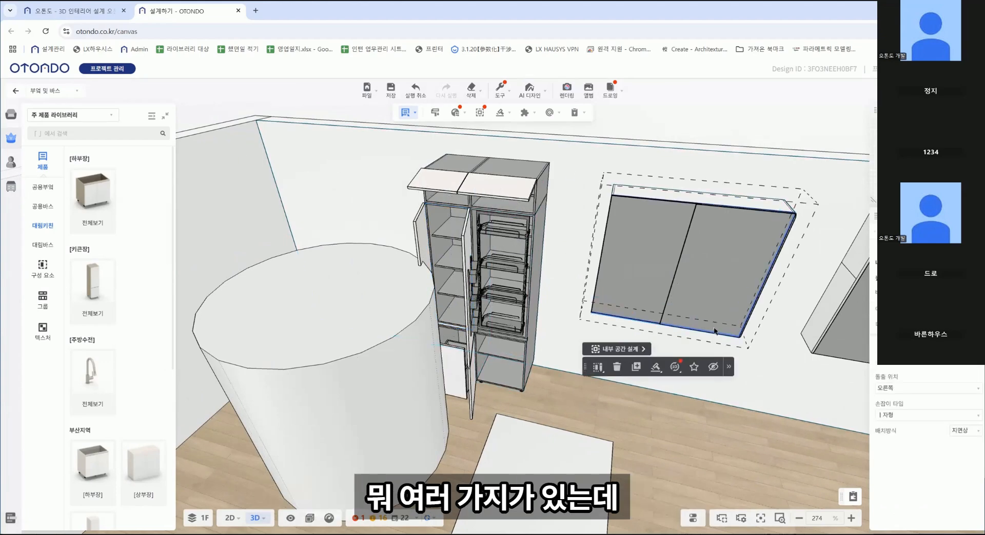
left_click(681, 283)
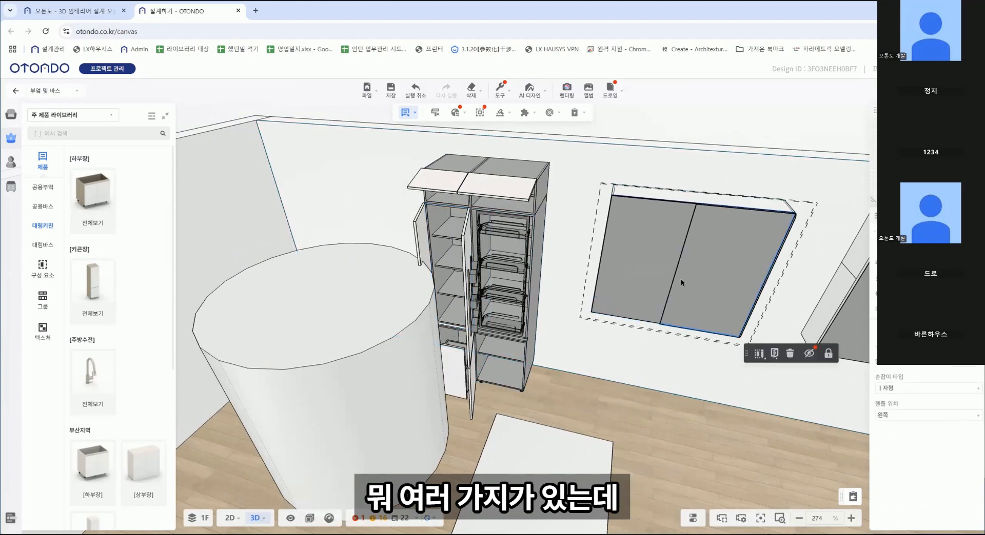
left_click(775, 356)
right_click_drag(699, 380, 576, 367)
left_click(576, 368)
left_click(581, 236)
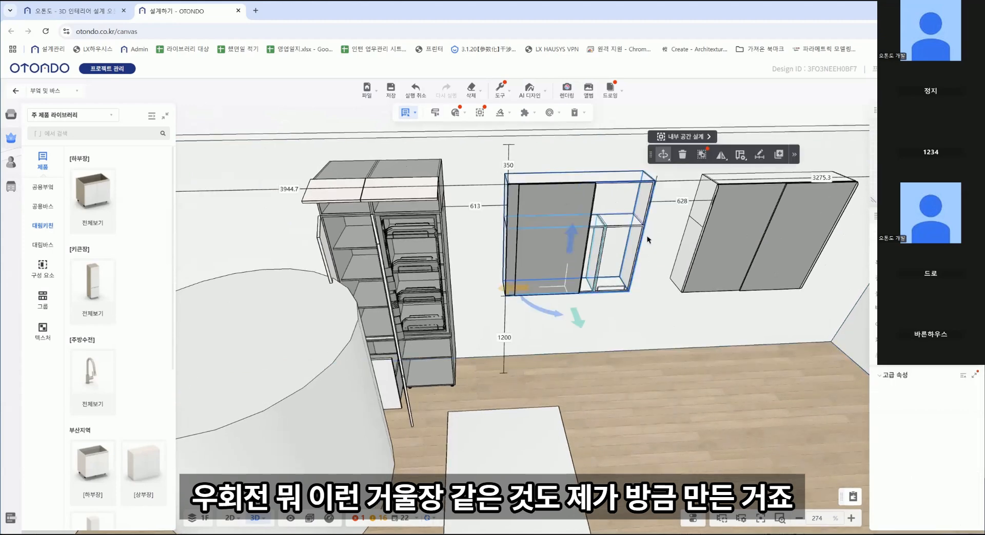
mouse_move(663, 155)
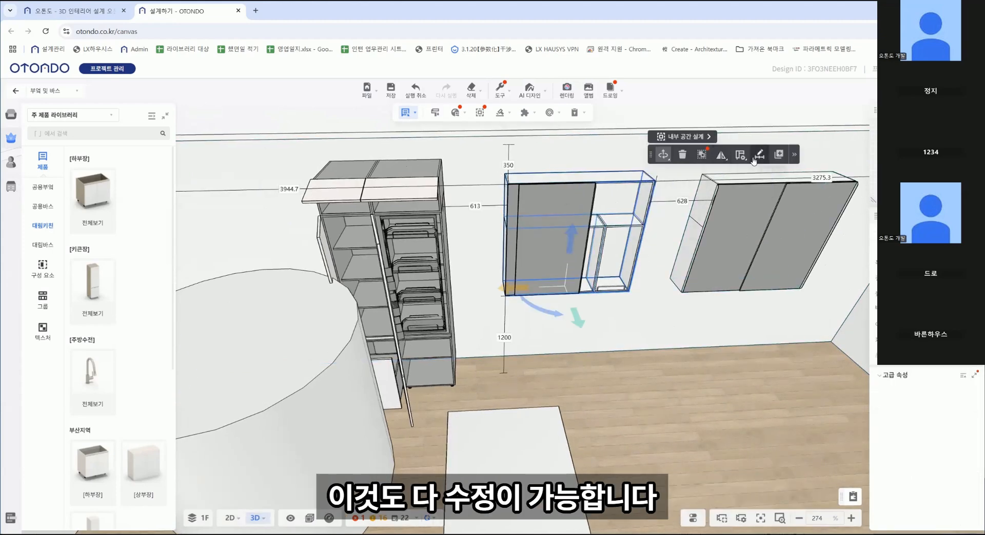
key("Delete")
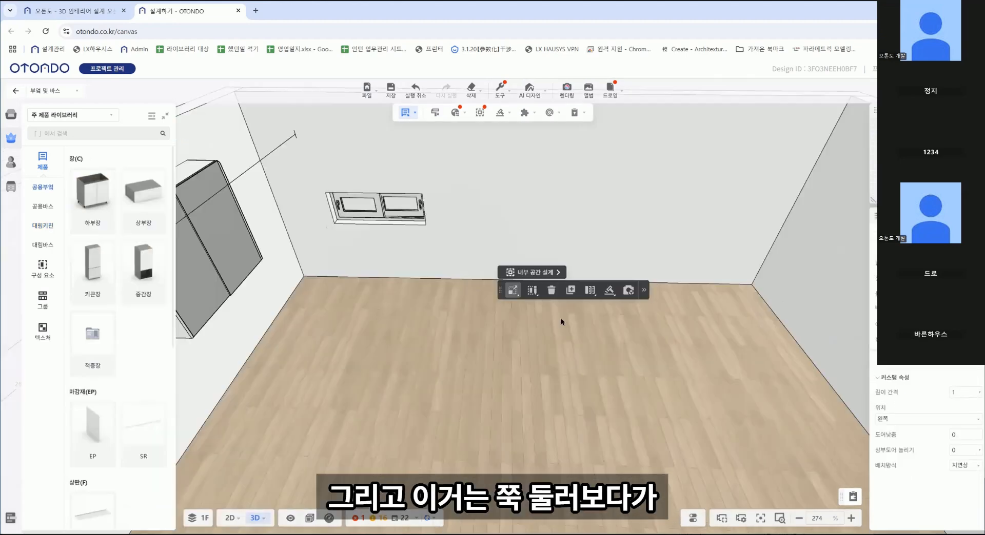
Place a row of four common-kitchen base cabinets (하부장) against the wall with the window, starting with the single-door 조리장(1D)L/R
scroll(561, 321, "down", 1)
left_click(92, 204)
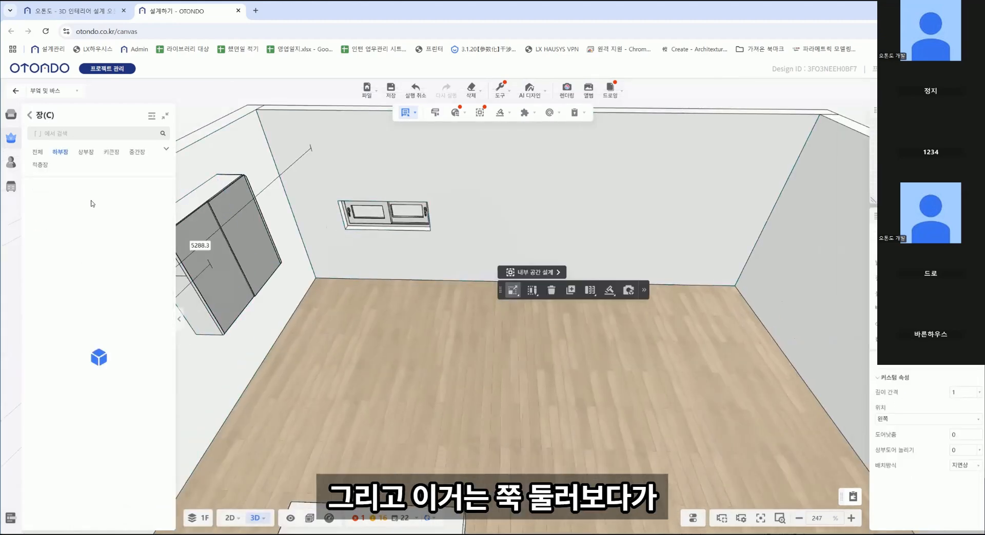
scroll(146, 307, "down", 10)
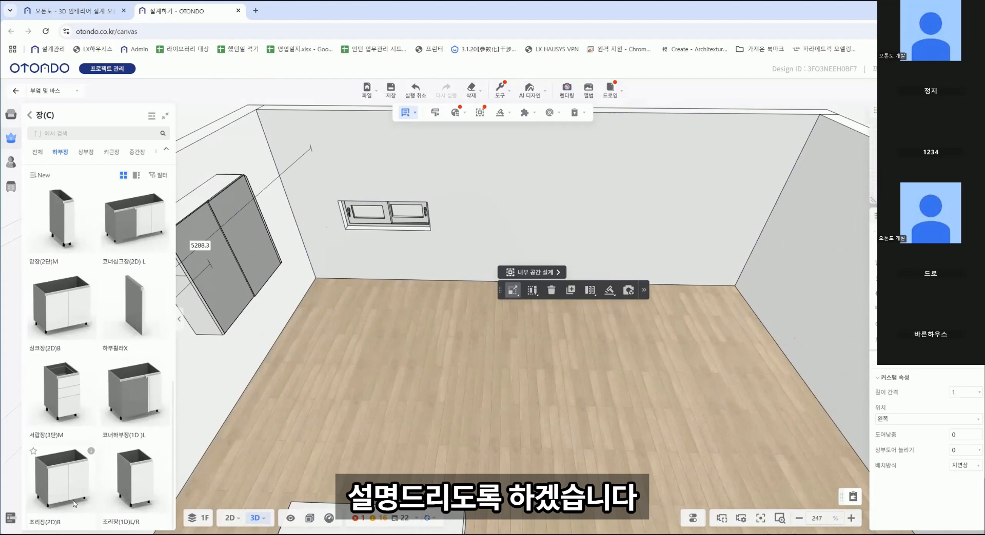
left_click_drag(142, 501, 459, 264)
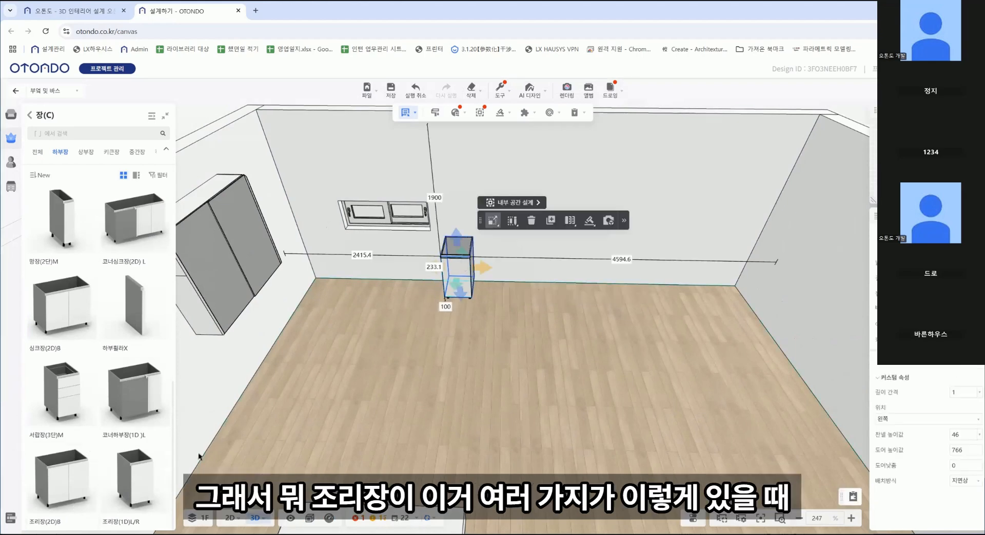
left_click(561, 303)
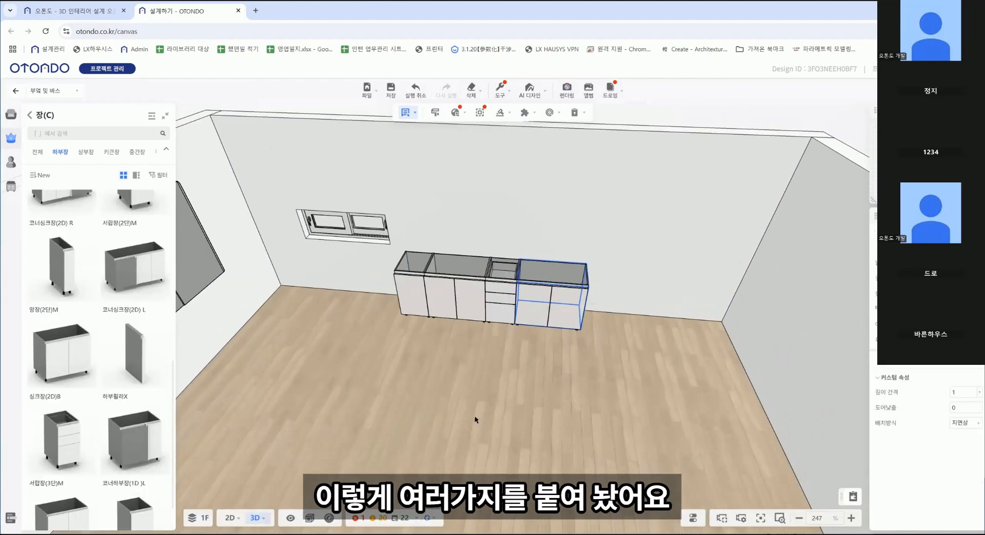
Select all four base cabinets in the row together and start modifying their dimensions as one set
right_click_drag(475, 417, 467, 387)
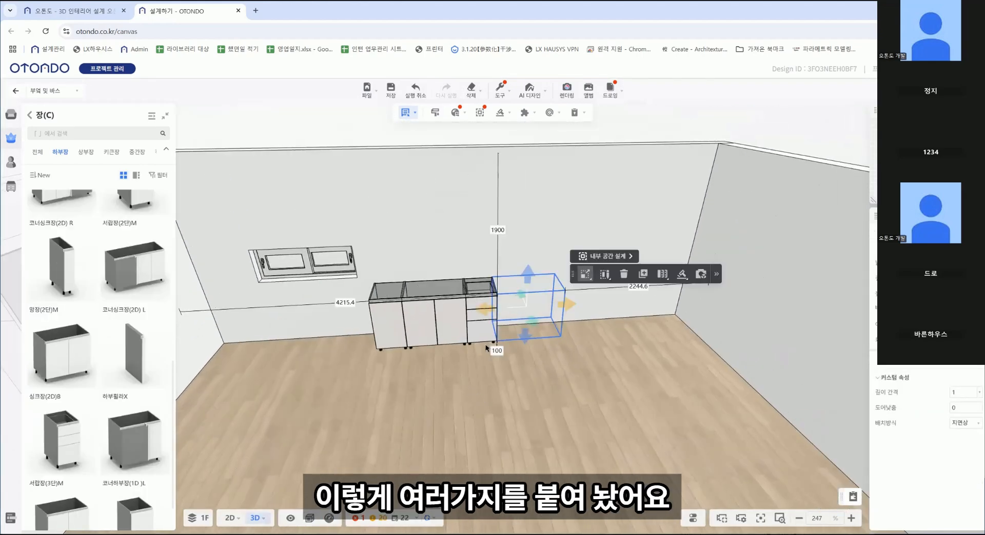
left_click(439, 379)
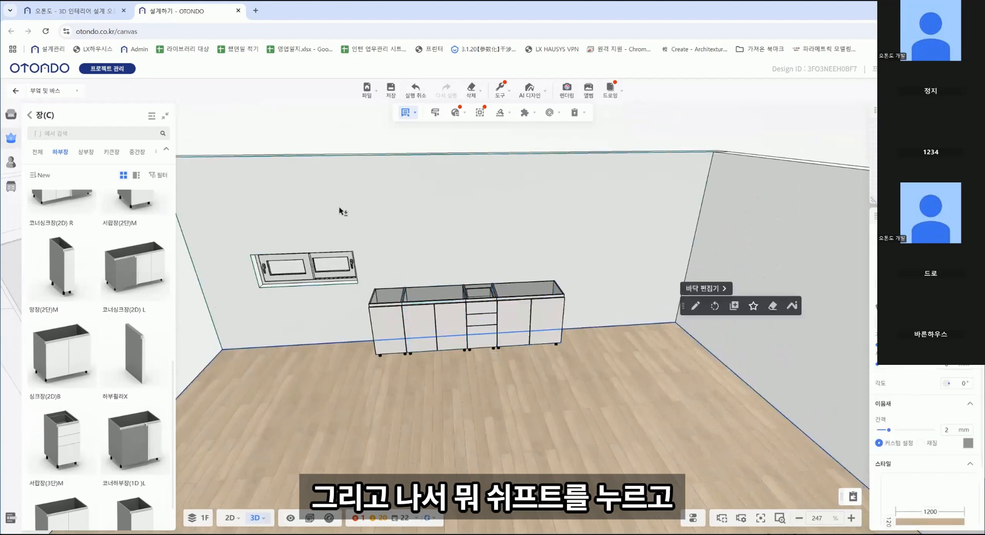
left_click_drag(360, 249, 630, 393)
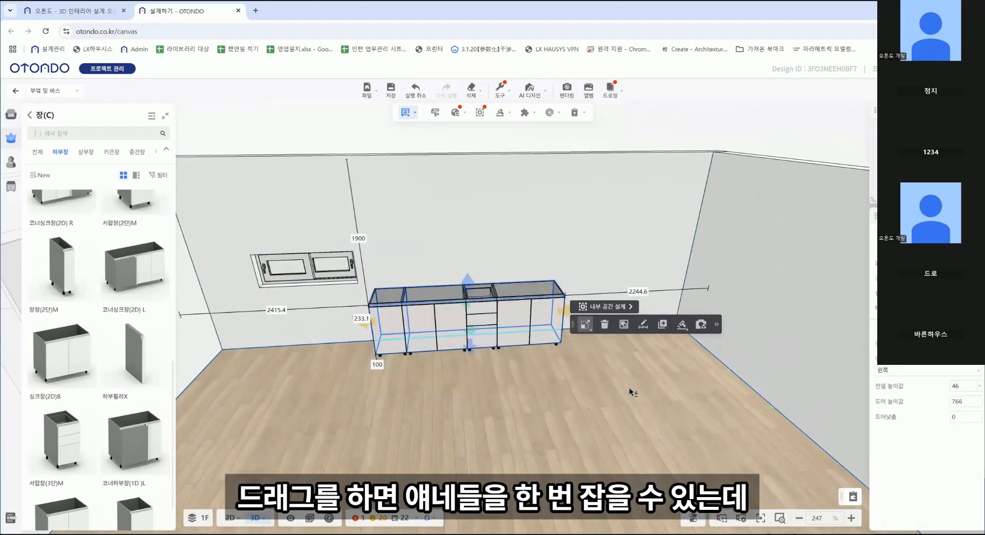
left_click(643, 325)
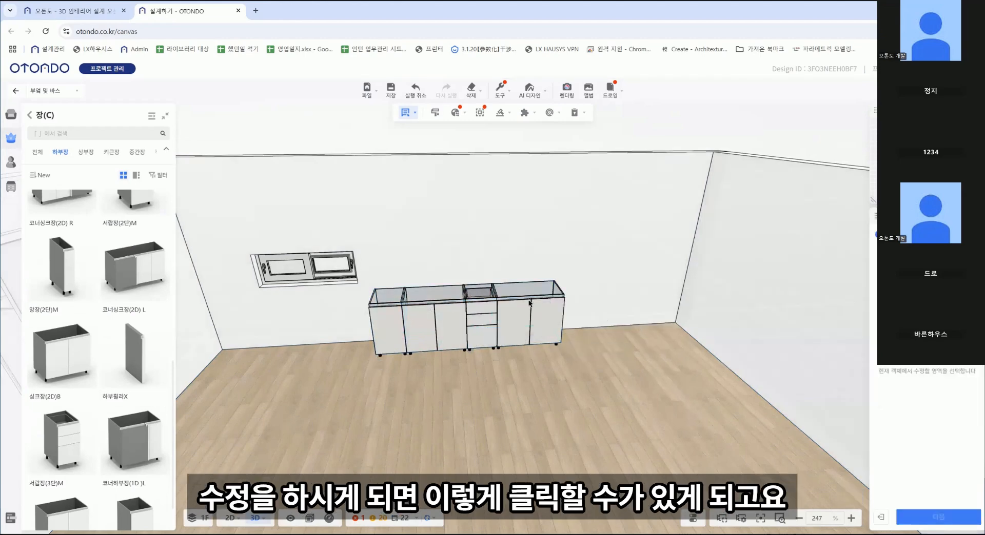
scroll(495, 388, "up", 6)
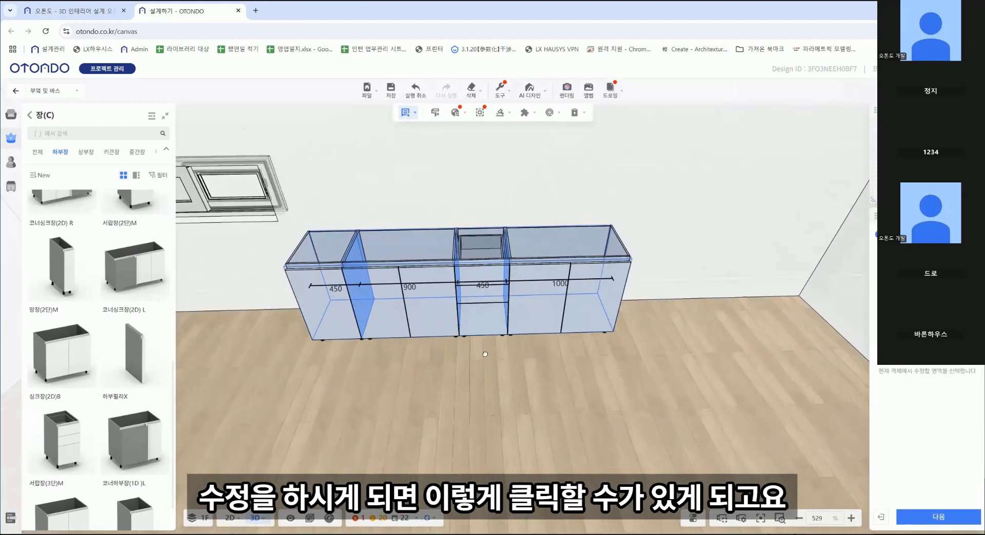
Distribute the widths of the four base cabinets in a 1:2:1:2 ratio to match their door counts and complete the modification
left_click(923, 515)
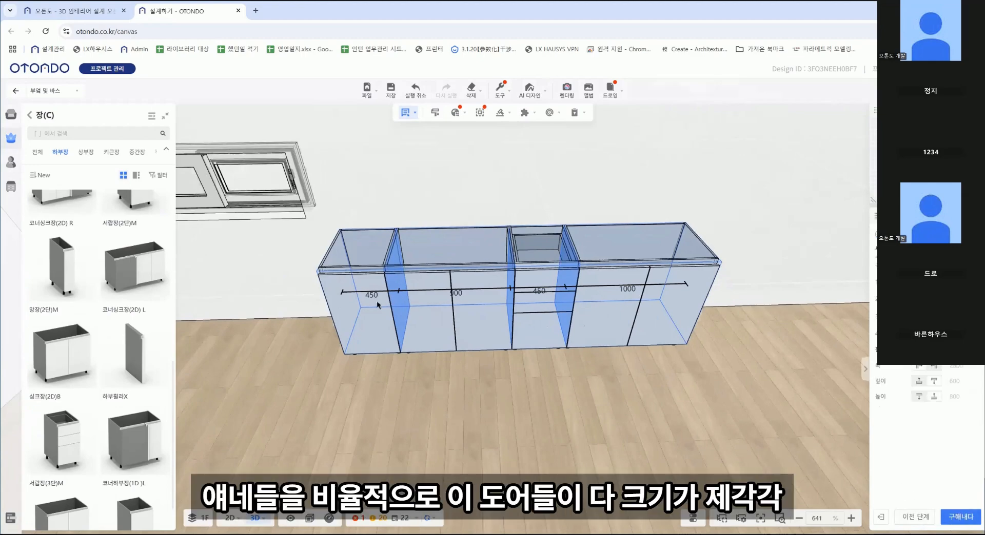
left_click_drag(581, 296, 476, 382)
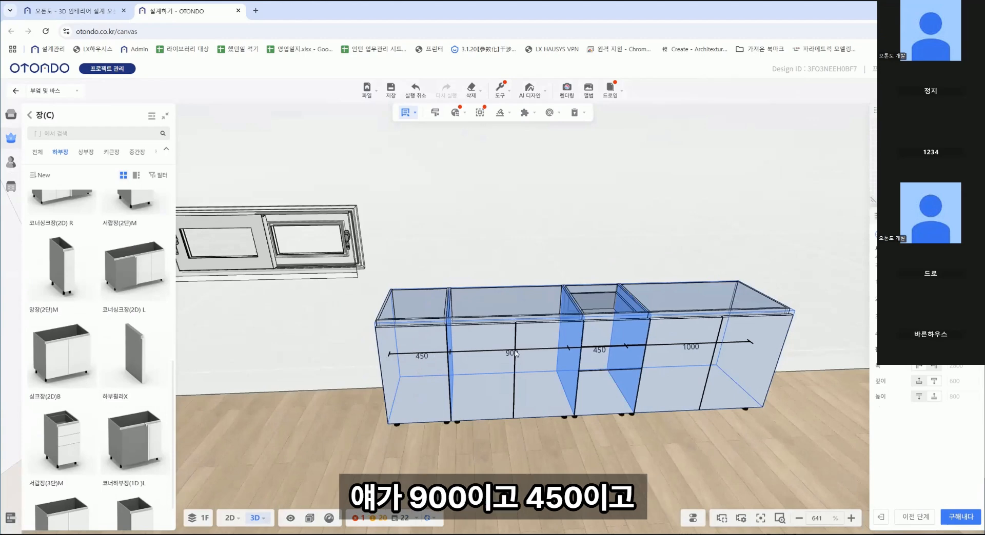
left_click_drag(713, 341, 624, 378)
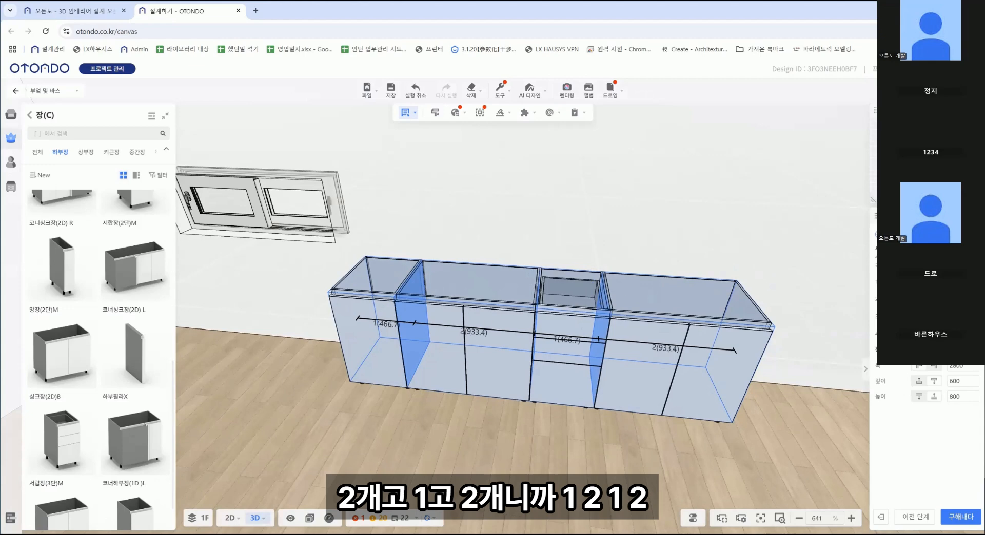
left_click(963, 517)
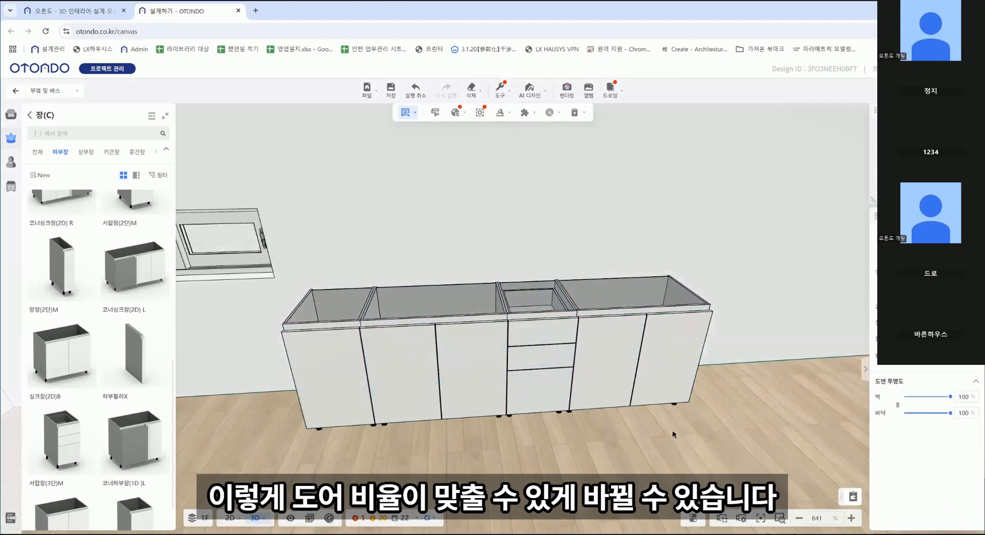
left_click(673, 435)
left_click_drag(673, 435, 573, 338)
key("space")
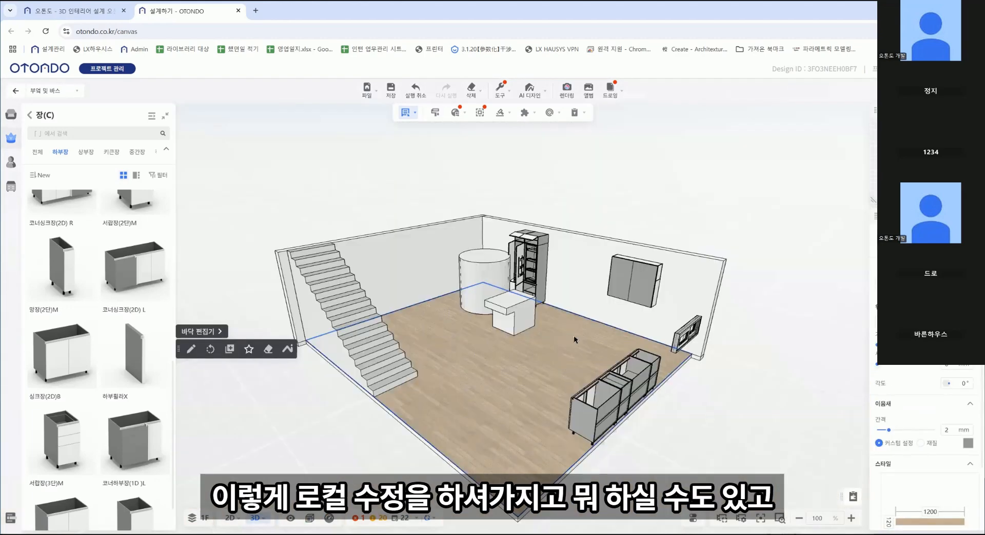
Return to the main product library and look through its common-kitchen (공용부엌) and common-bath (공용바스) products, down to the bath accessories
left_click_drag(562, 384, 724, 391)
scroll(544, 392, "up", 5)
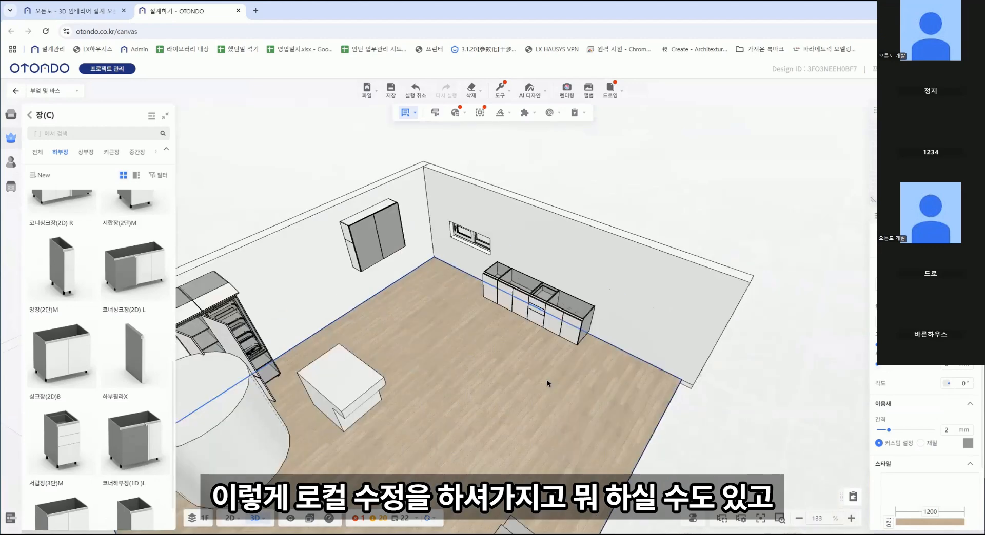
left_click(32, 116)
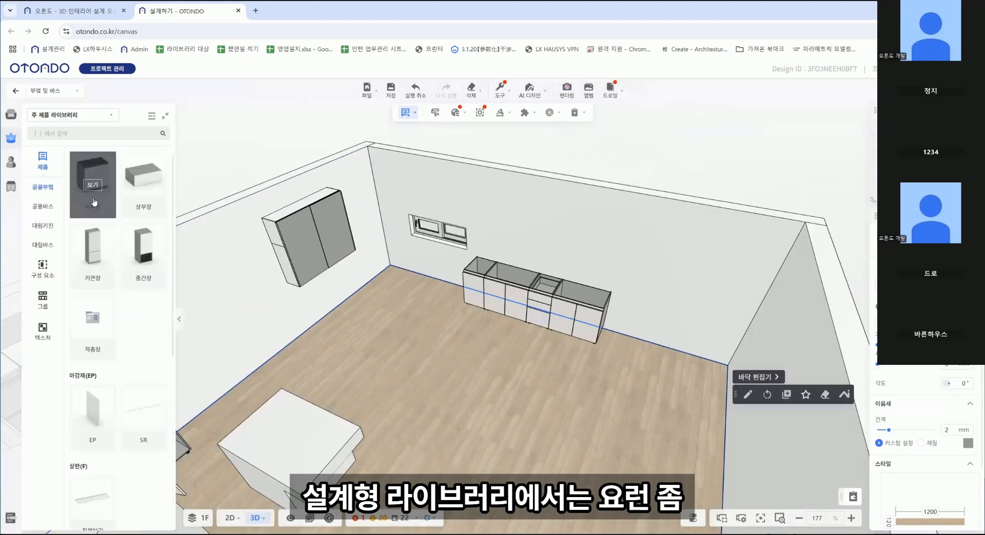
scroll(254, 361, "down", 2)
scroll(253, 360, "down", 1)
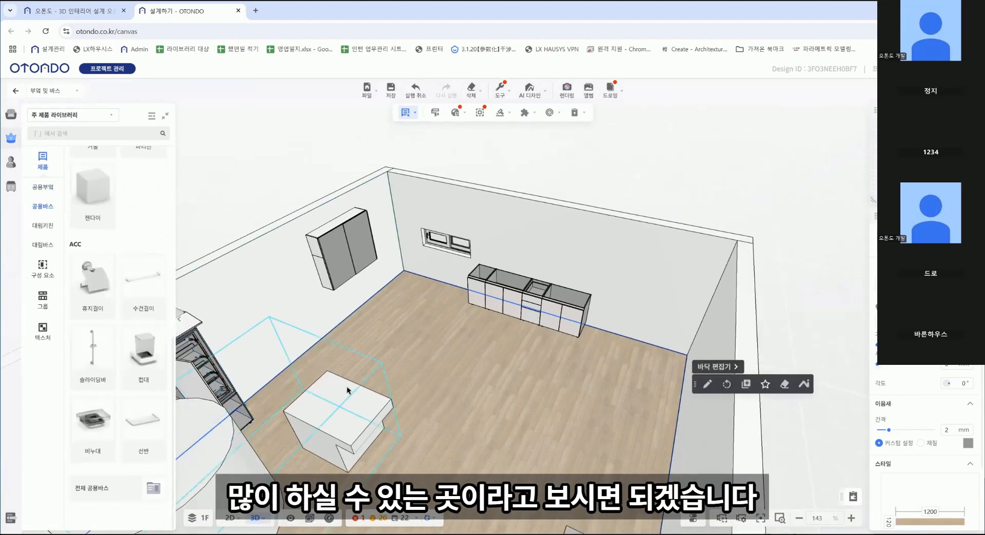
mouse_move(435, 394)
left_mouse_down()
mouse_move(490, 398)
mouse_move(475, 387)
mouse_move(445, 398)
left_mouse_up()
scroll(471, 386, "up", 3)
mouse_move(19, 192)
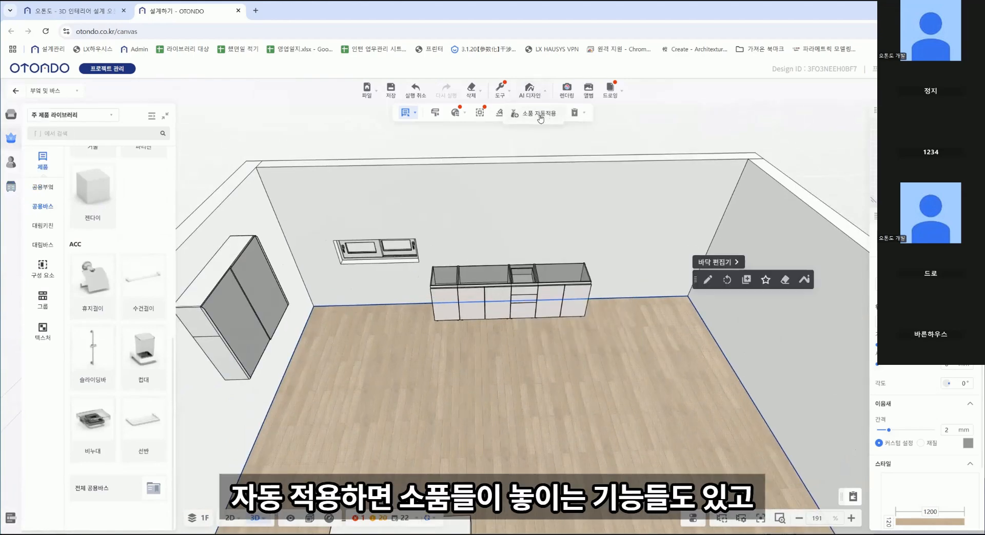
Edit the 공용주방 template in the style constraint settings (스타일 제약 설정) and apply a green SM door finish to all cabinet doors
scroll(501, 209, "up", 10)
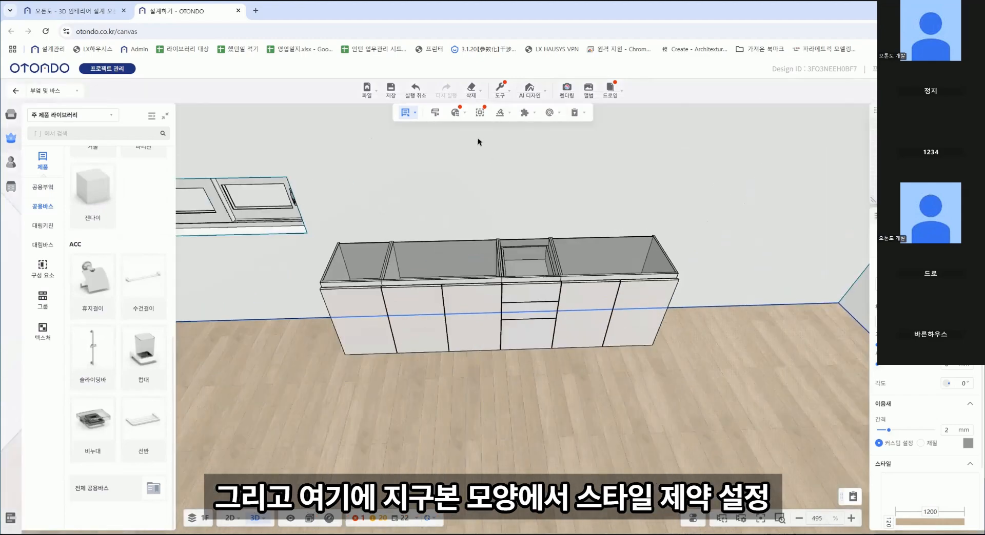
mouse_move(452, 121)
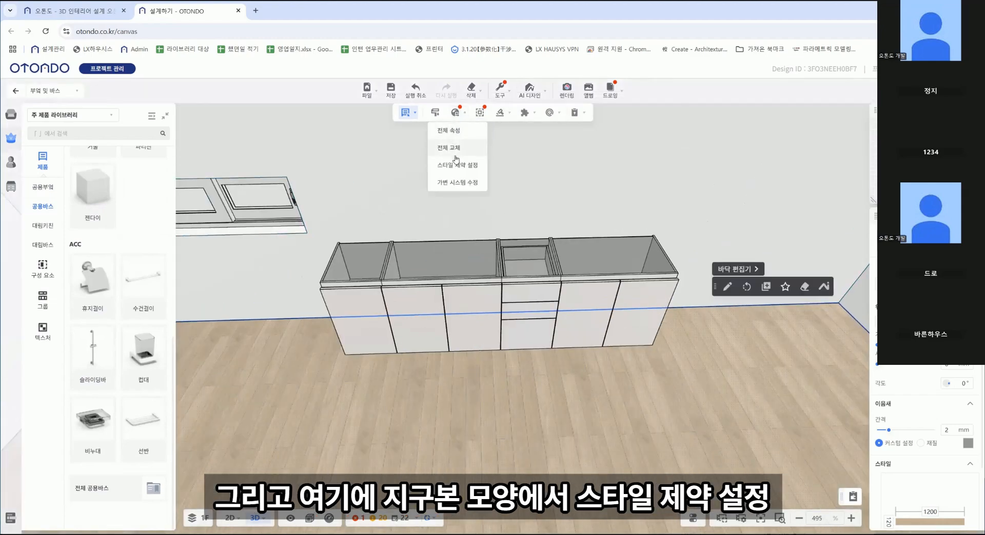
left_click(459, 172)
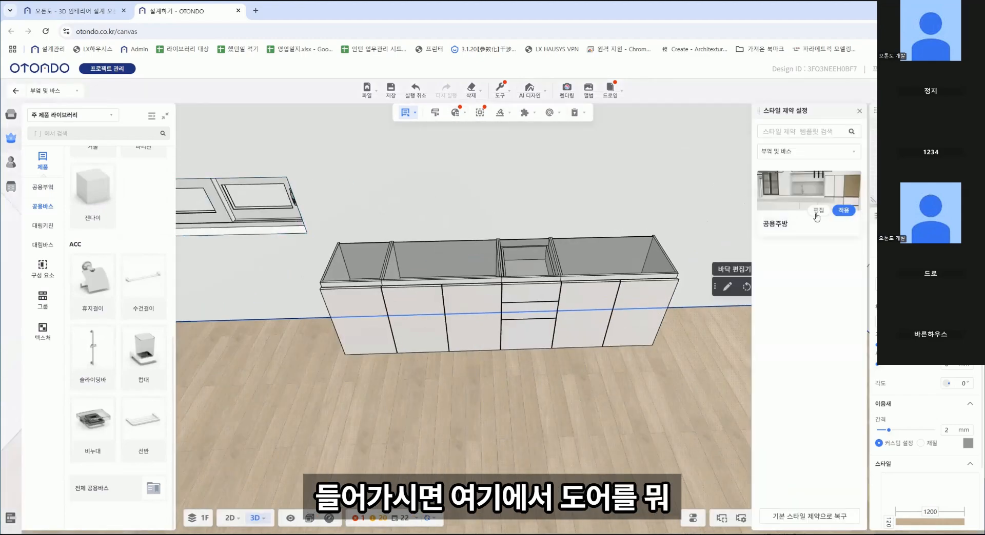
left_click(780, 266)
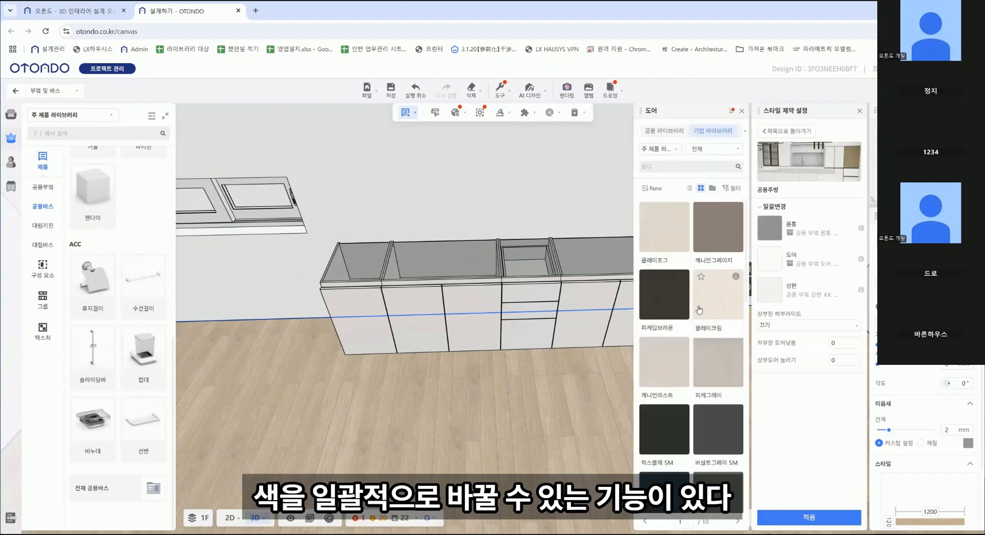
scroll(718, 308, "down", 3)
left_click(720, 271)
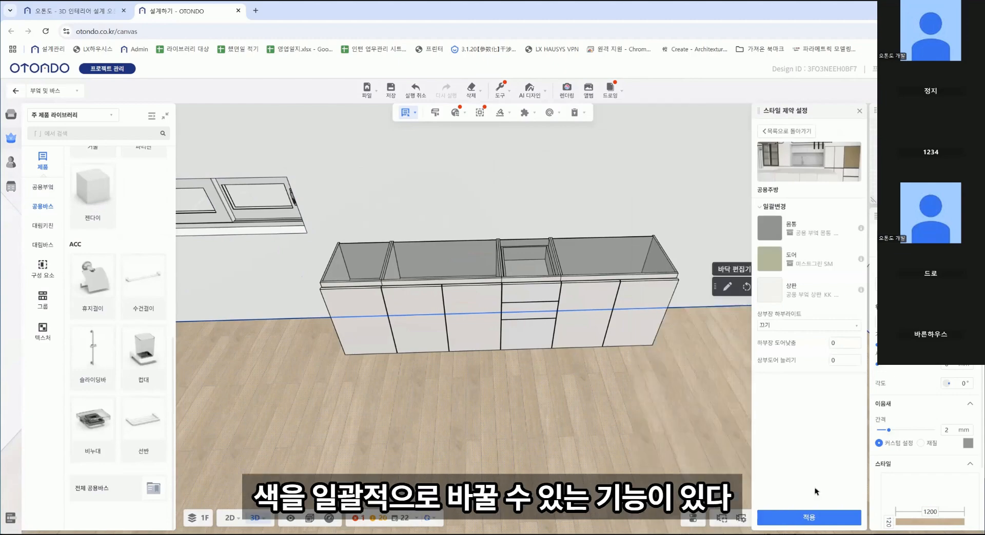
left_click(809, 519)
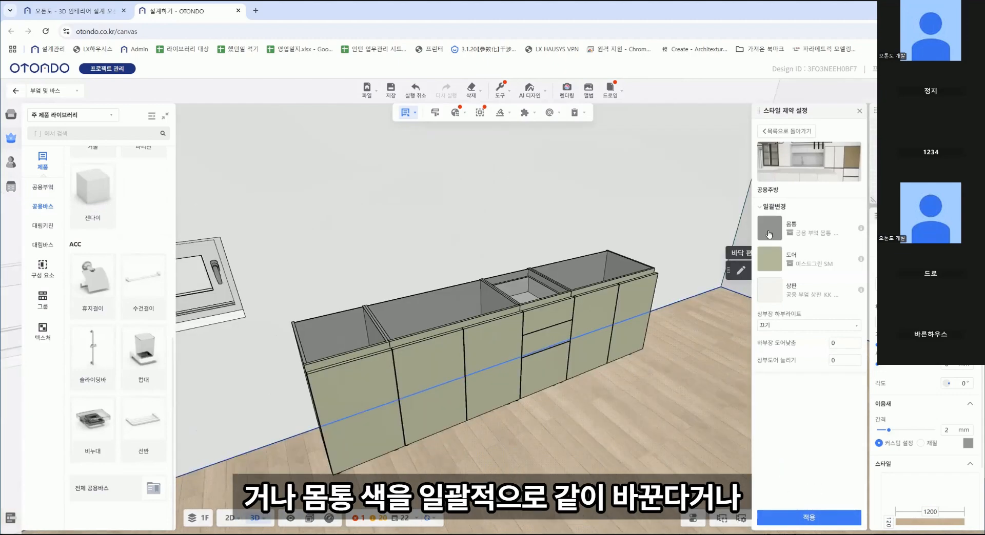
Change the cabinet body (몸통) finish in the style constraints to a light beige-grey and apply it to all models (모든 모델)
left_click(767, 233)
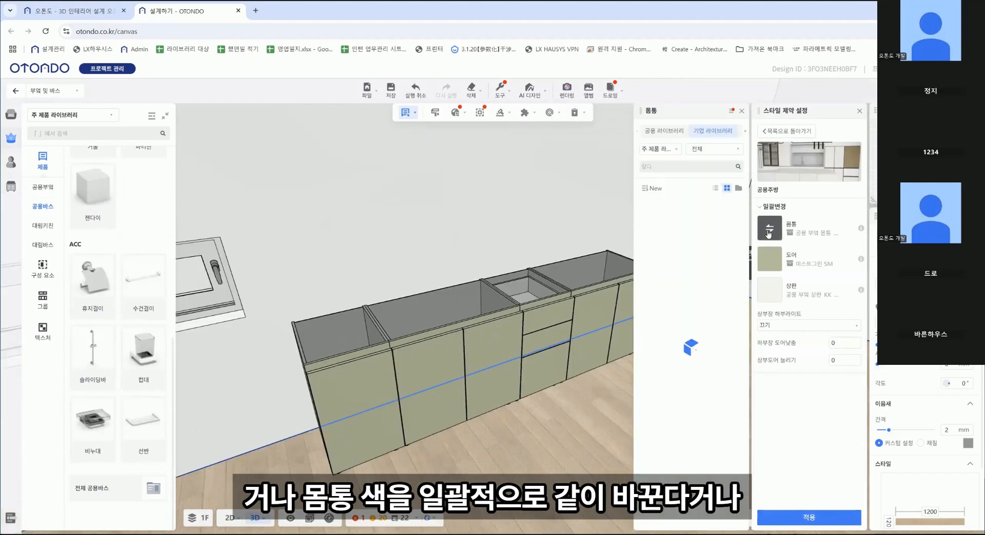
left_click(673, 229)
left_click(809, 515)
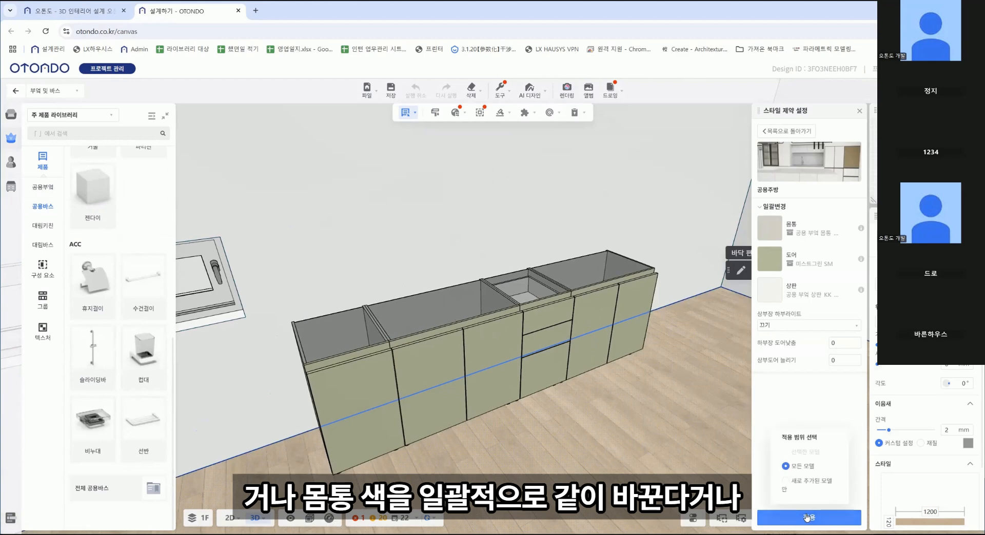
scroll(594, 467, "down", 3)
left_click_drag(603, 464, 538, 418)
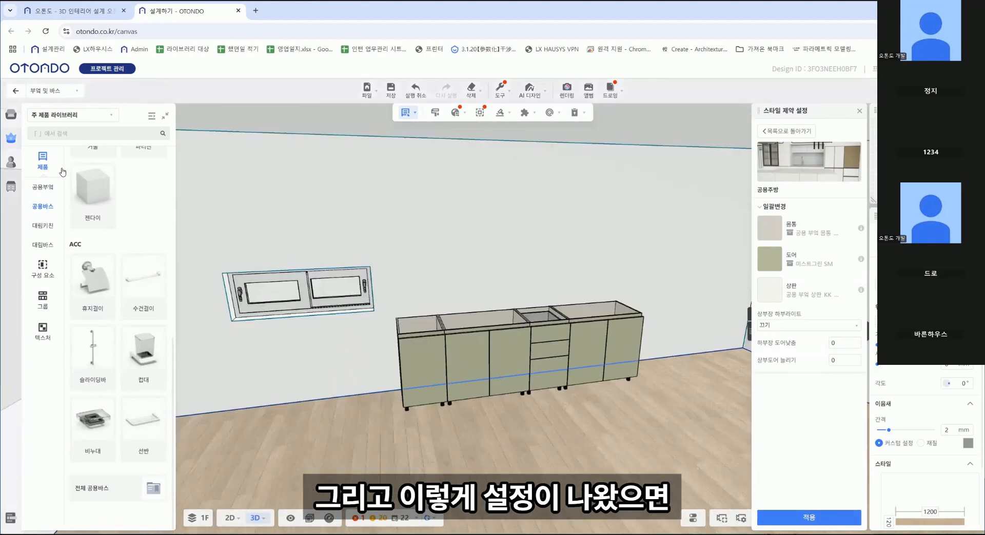
Place a two-door island base cabinet (아일랜드 밑장(2D)B) from the common-kitchen 하부장 category on the floor in front of the cabinet row
left_click(43, 186)
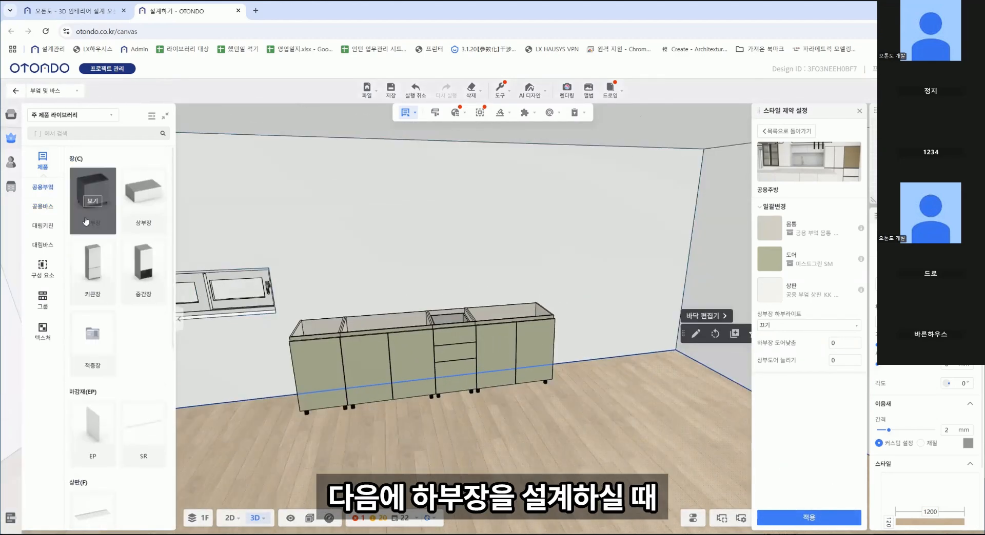
left_click(88, 219)
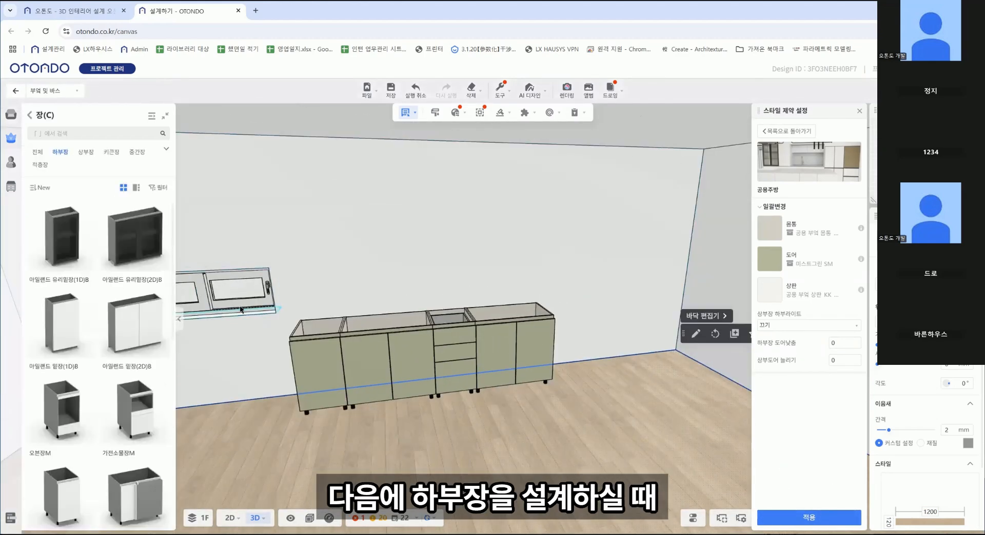
left_click(128, 331)
right_click_drag(576, 345, 560, 377)
left_click(560, 377)
right_click_drag(516, 457, 538, 433)
Add a two-door 조리장(2D)B base cabinet against the wall at the right end of the cabinet row
scroll(102, 354, "down", 4)
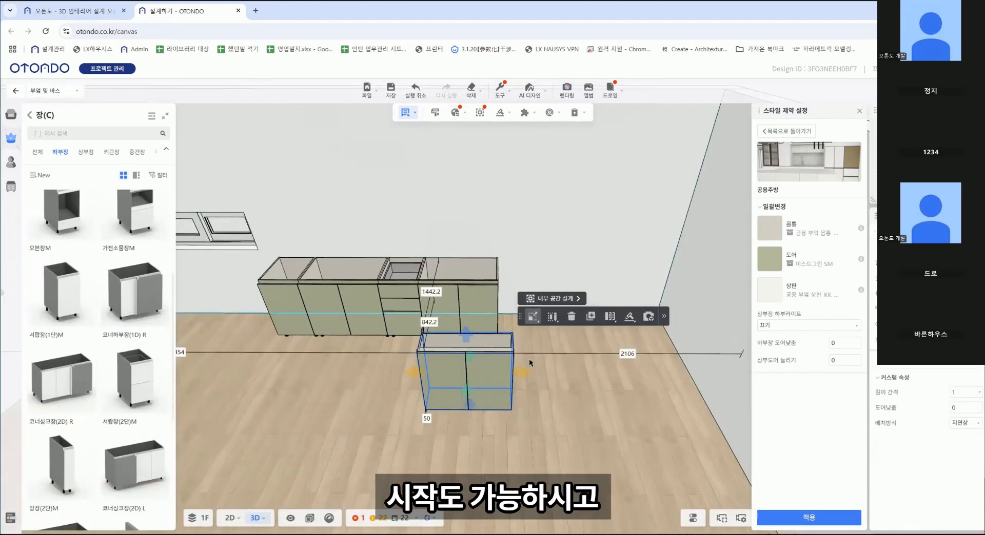
scroll(80, 362, "down", 4)
scroll(79, 361, "down", 2)
left_click(66, 475)
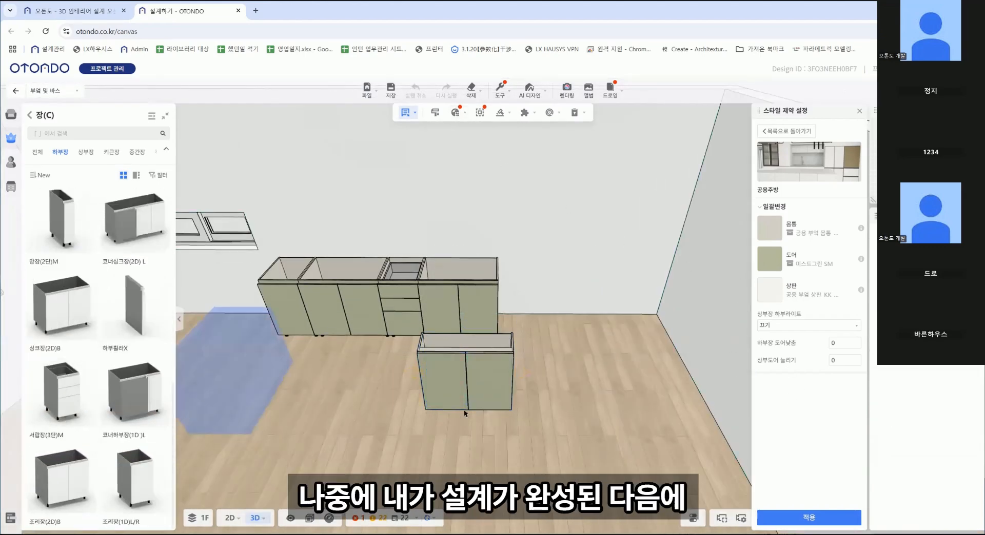
left_click(531, 303)
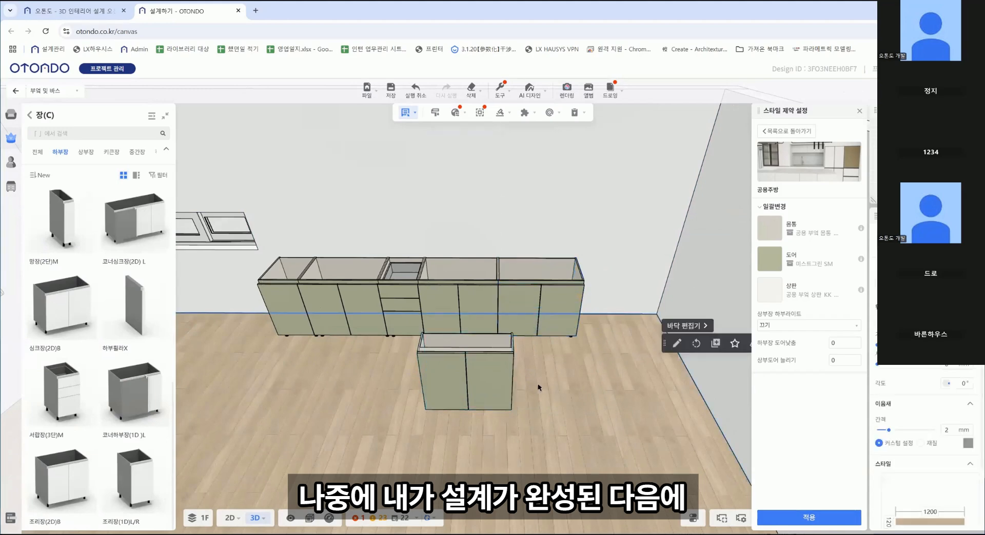
right_click_drag(554, 393, 442, 395)
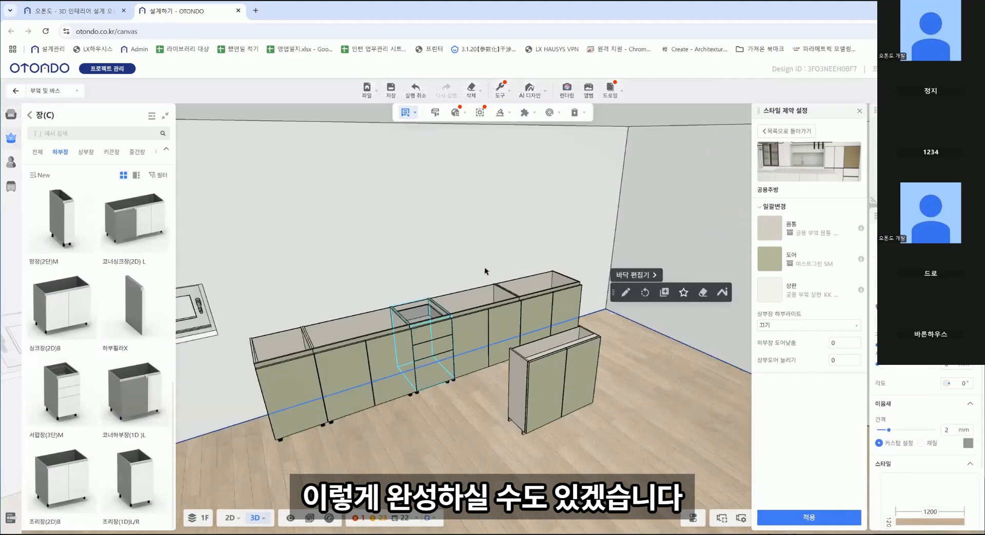
scroll(459, 248, "down", 3)
right_click_drag(373, 249, 476, 247)
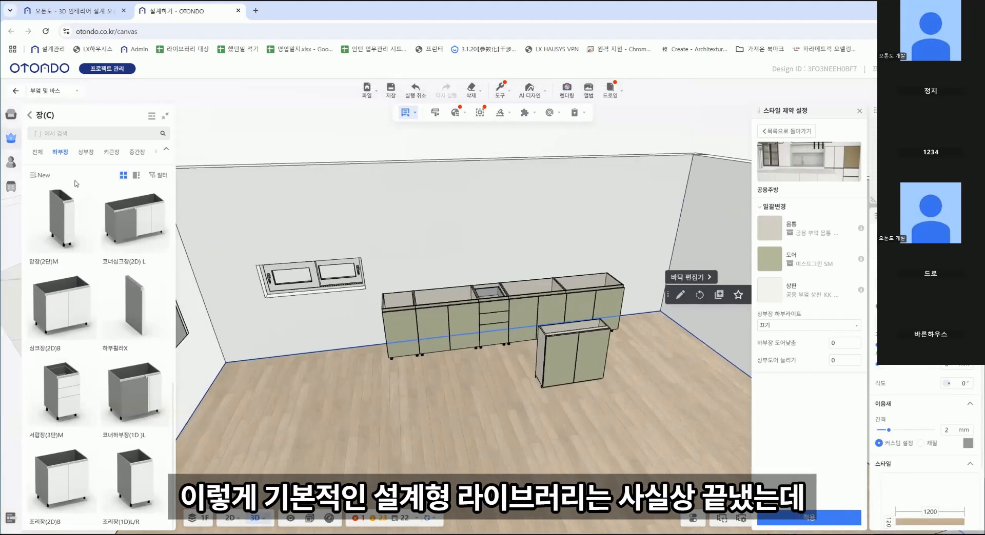
Open the public library (공용 라이브러리) and look through the Common, No-handle and Decorative units under Base Cabinet
mouse_move(11, 187)
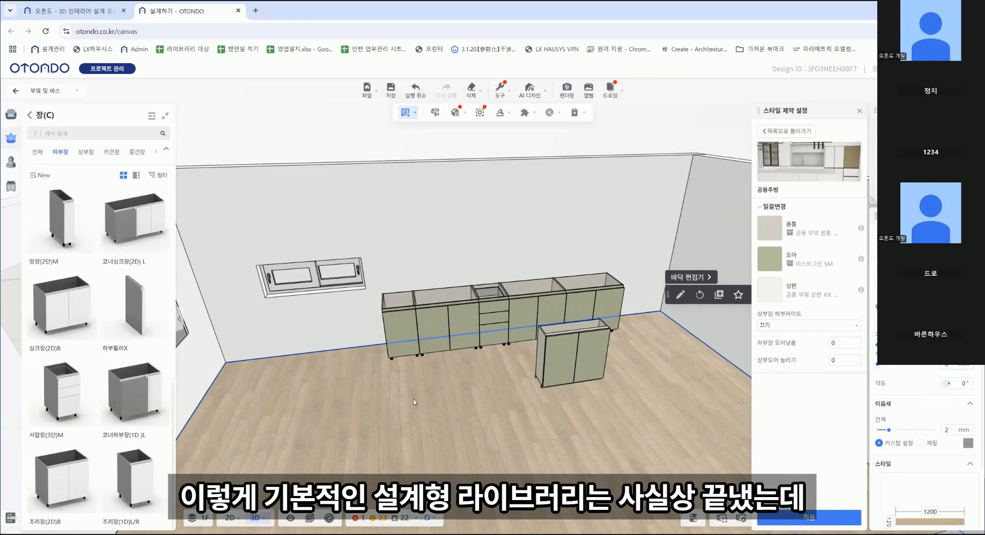
right_click_drag(292, 392, 344, 453)
scroll(345, 398, "down", 3)
scroll(473, 380, "up", 5)
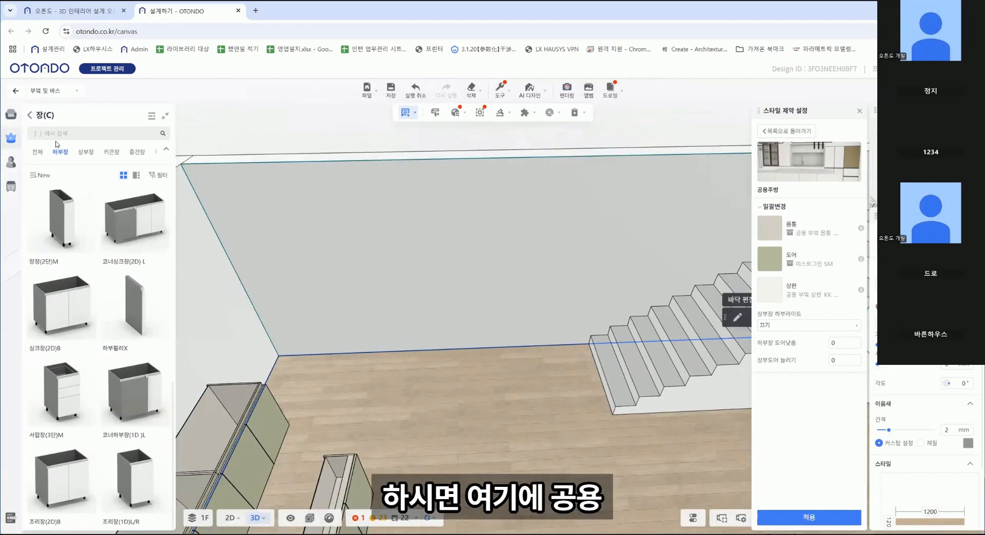
left_click(11, 115)
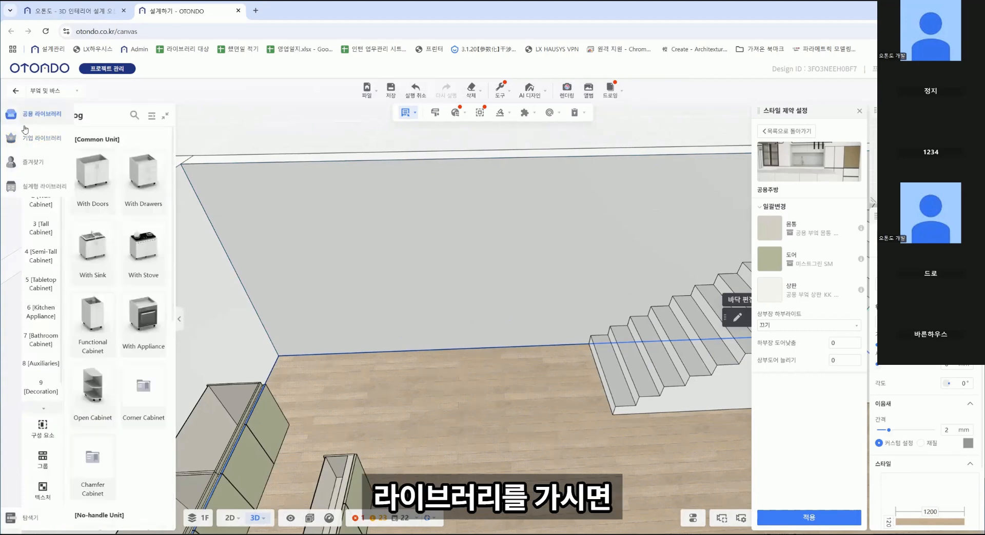
mouse_move(95, 232)
scroll(118, 254, "down", 5)
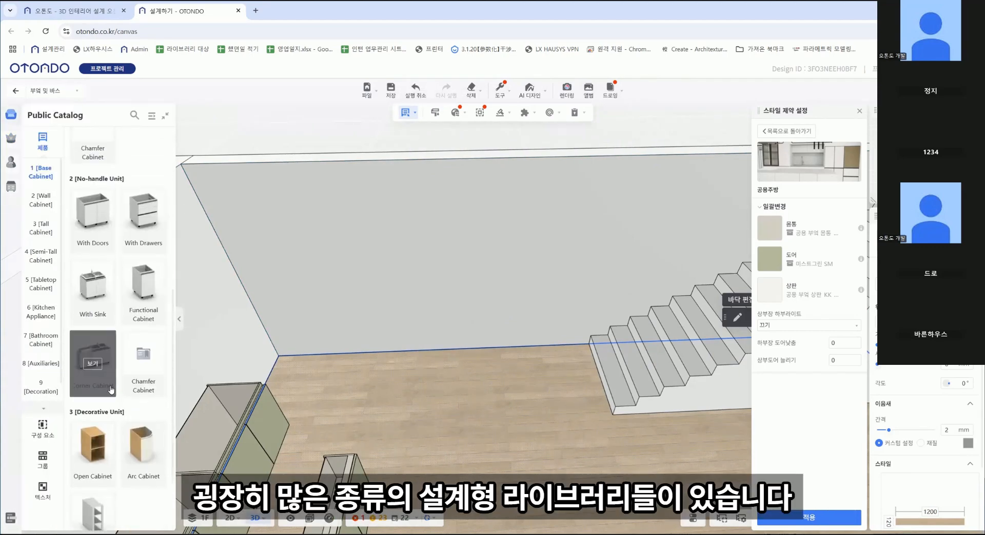
scroll(110, 388, "up", 7)
scroll(105, 376, "down", 9)
scroll(111, 358, "up", 5)
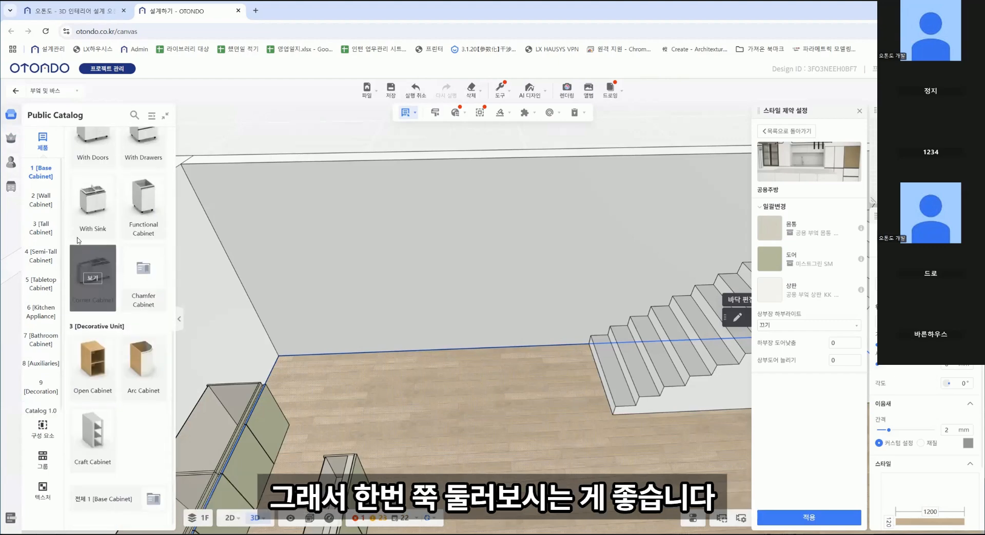
Expand the public catalog and look through the Base Cabinet models and the Common Unit subcategories, including With Stove and Functional Cabinet
left_click(165, 115)
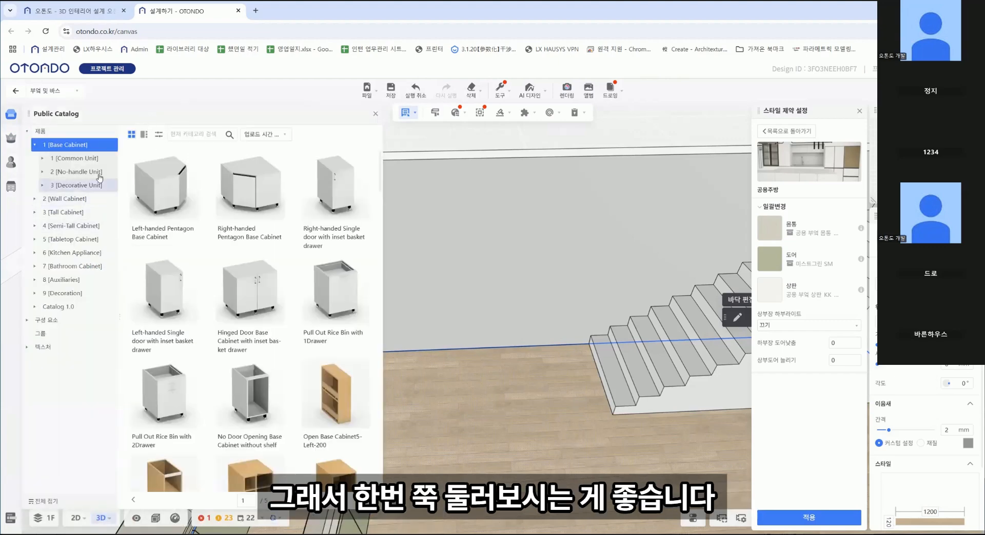
scroll(310, 285, "down", 1)
scroll(310, 285, "down", 8)
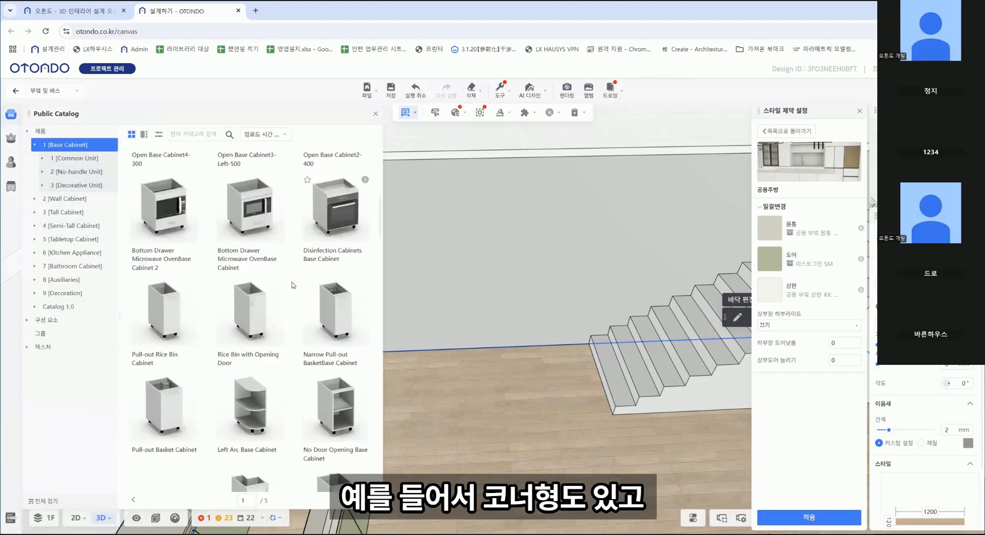
scroll(256, 269, "down", 2)
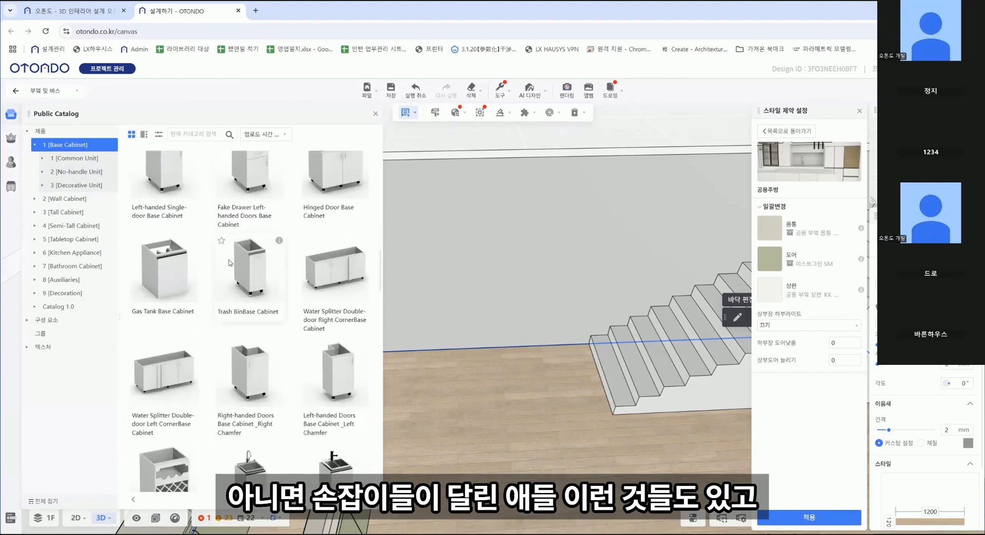
left_click(82, 160)
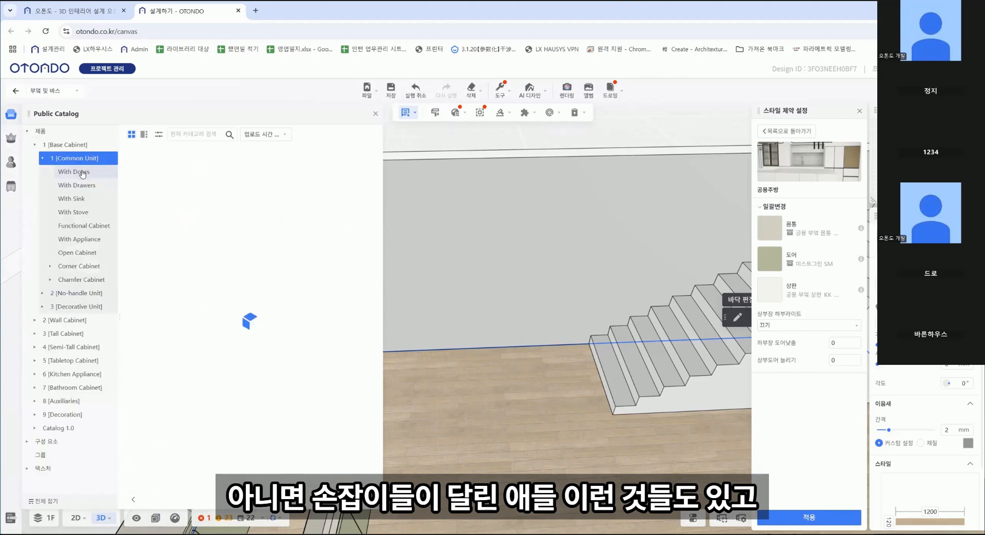
left_click(82, 213)
left_click(83, 226)
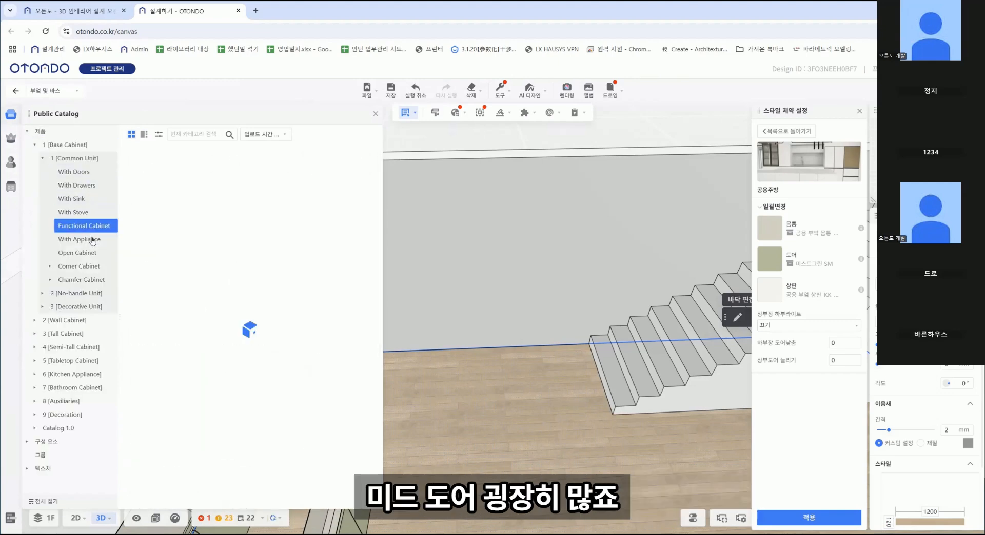
Look through the Wall Cabinet category: Common Unit with its flap, functional, corner and pentagon cabinets, and the No-handle Unit
left_click(80, 320)
left_click(74, 172)
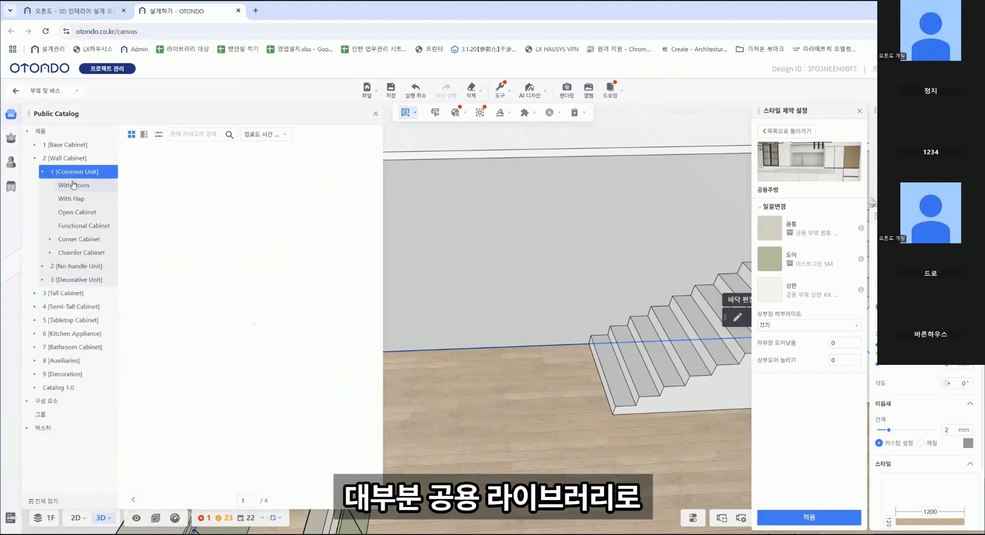
left_click(72, 199)
left_click(77, 228)
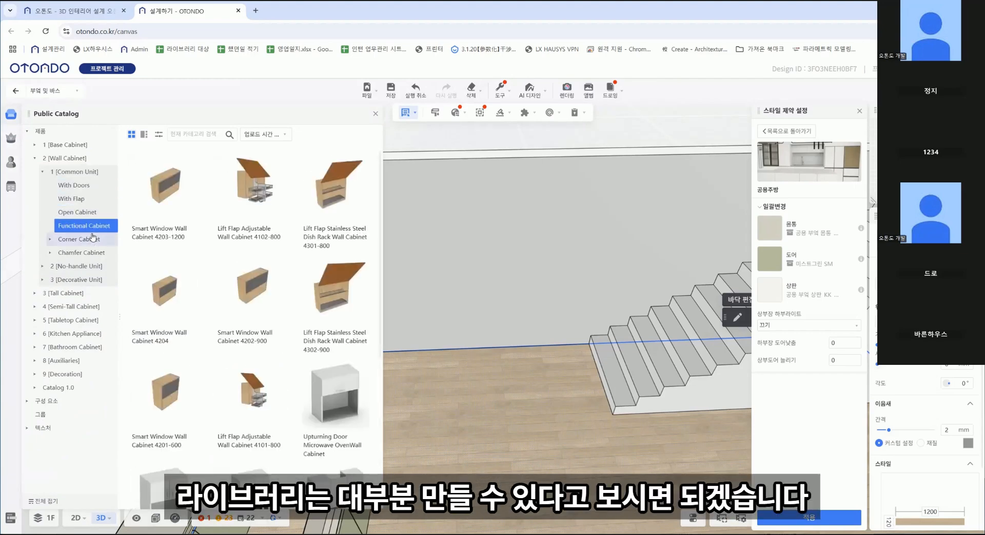
left_click(88, 240)
scroll(230, 336, "down", 1)
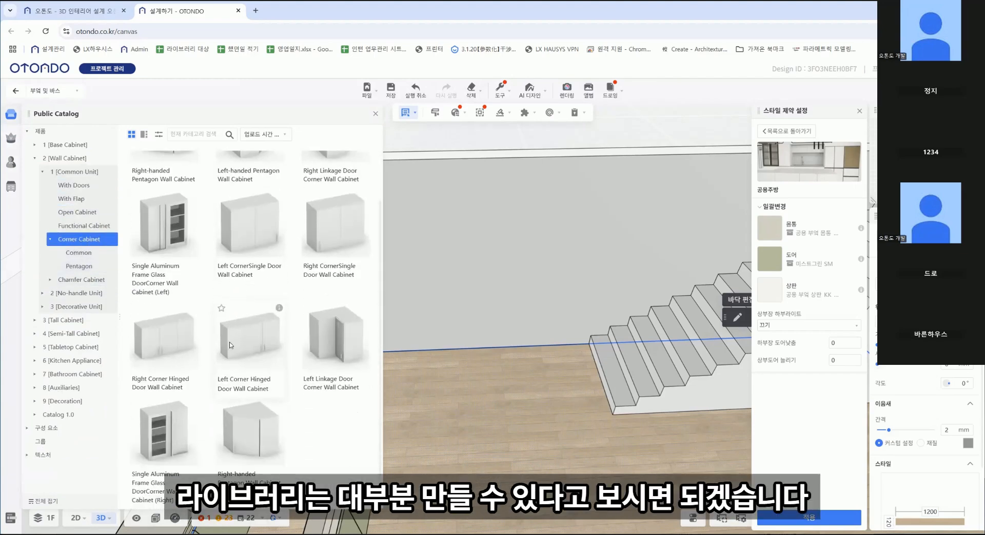
left_click(87, 266)
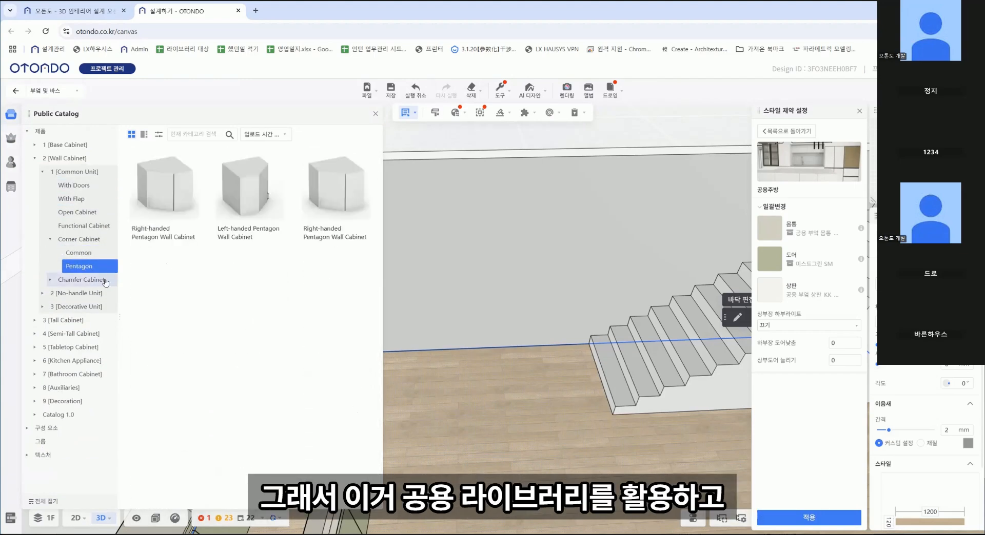
left_click(75, 293)
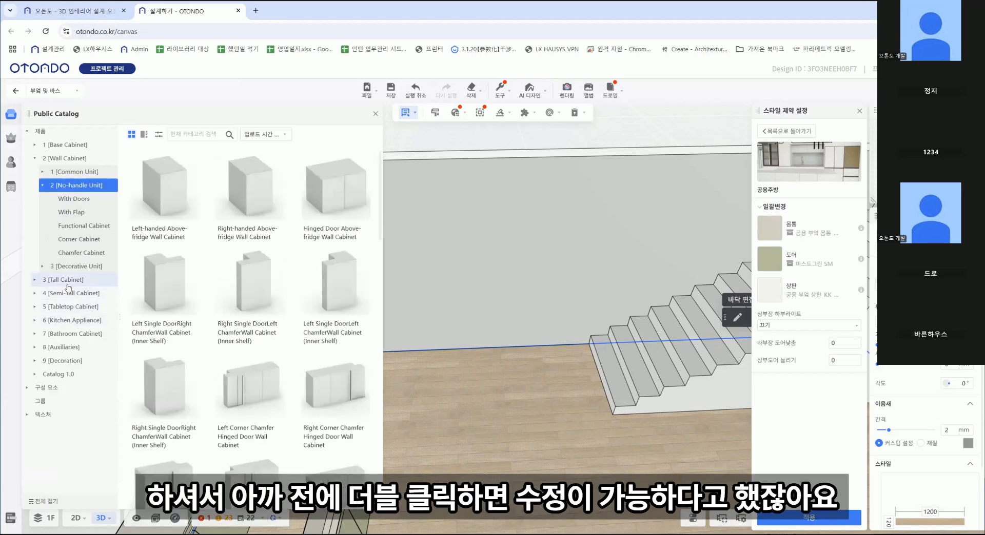
scroll(274, 329, "down", 5)
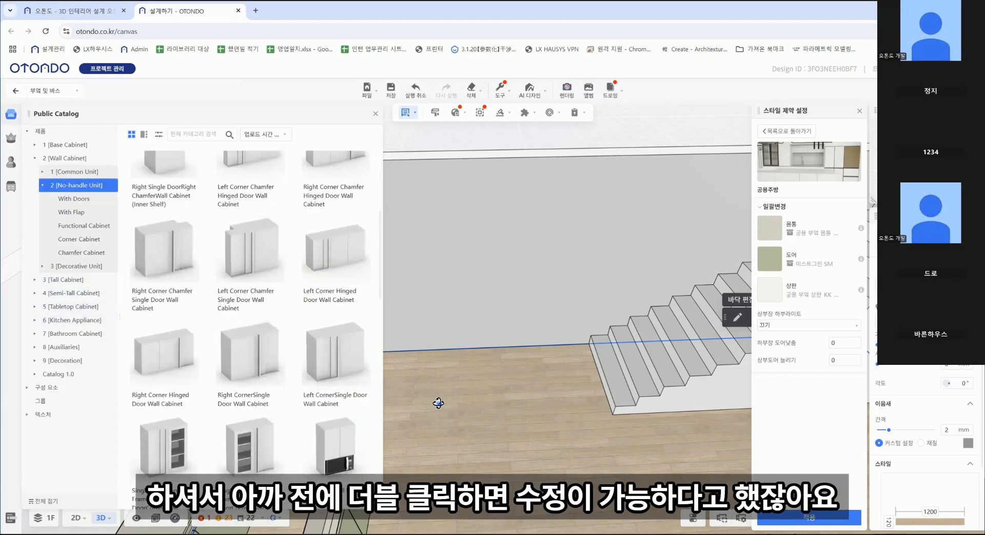
Enter the two-door island base cabinet in the 3D view and select its right door panel to inspect it
left_click_drag(437, 403, 566, 386)
left_click(491, 367)
double_click(528, 442)
left_click_drag(587, 475, 564, 424)
left_click(567, 346)
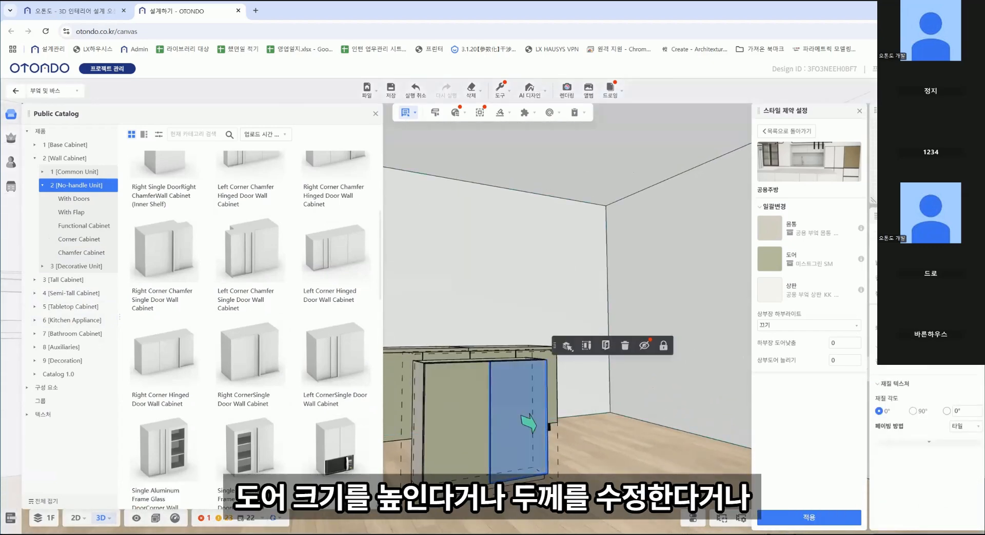
left_click_drag(601, 454, 476, 289)
Look through the Tall Cabinet, Semi-Tall Cabinet, Tabletop Cabinet and Kitchen Appliance categories, including Cook Tops
scroll(333, 288, "up", 3)
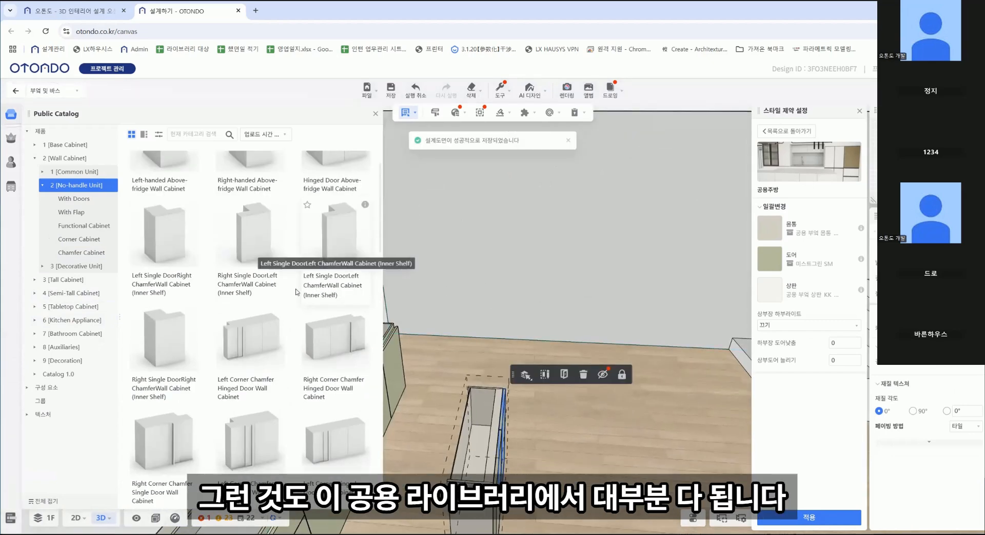
left_click(86, 281)
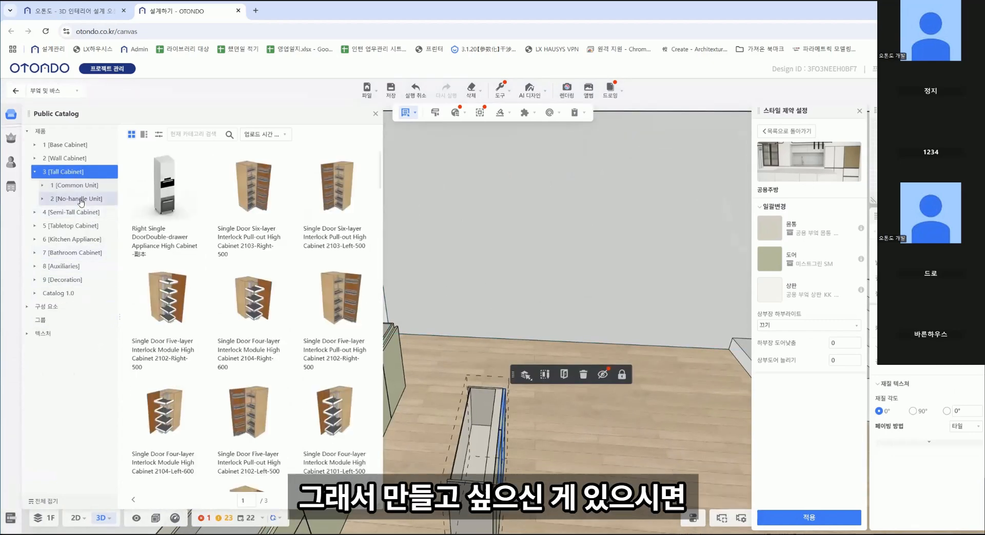
left_click(81, 227)
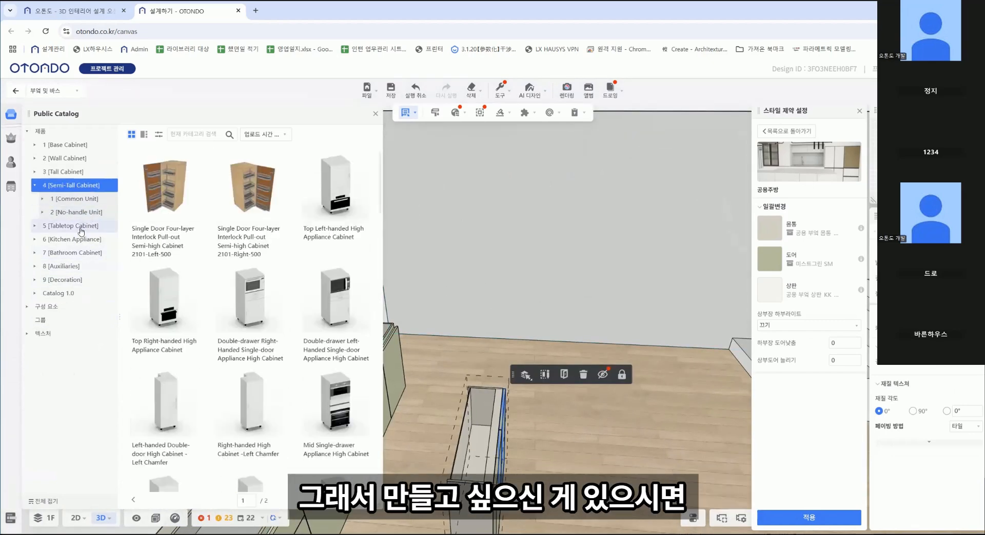
scroll(199, 279, "down", 5)
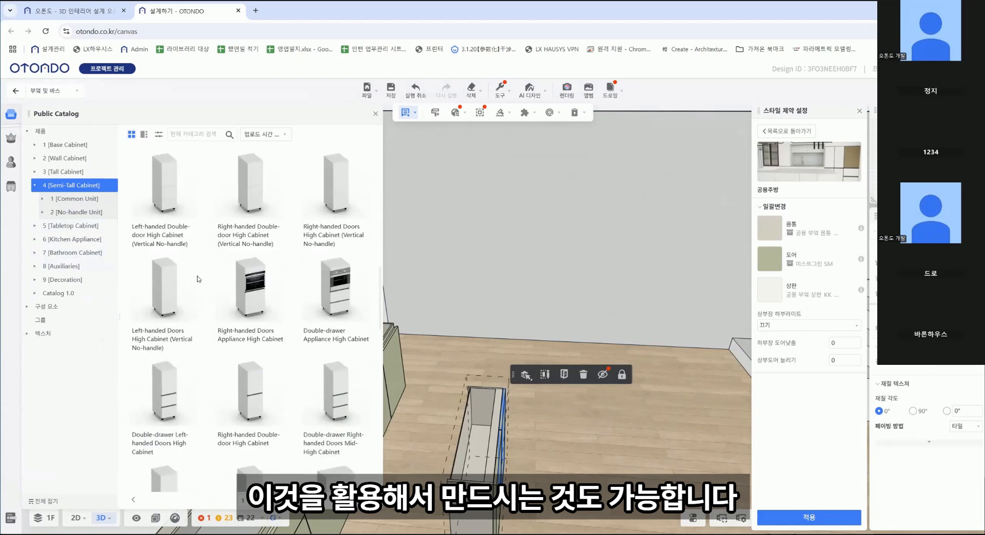
left_click(84, 226)
left_click(86, 252)
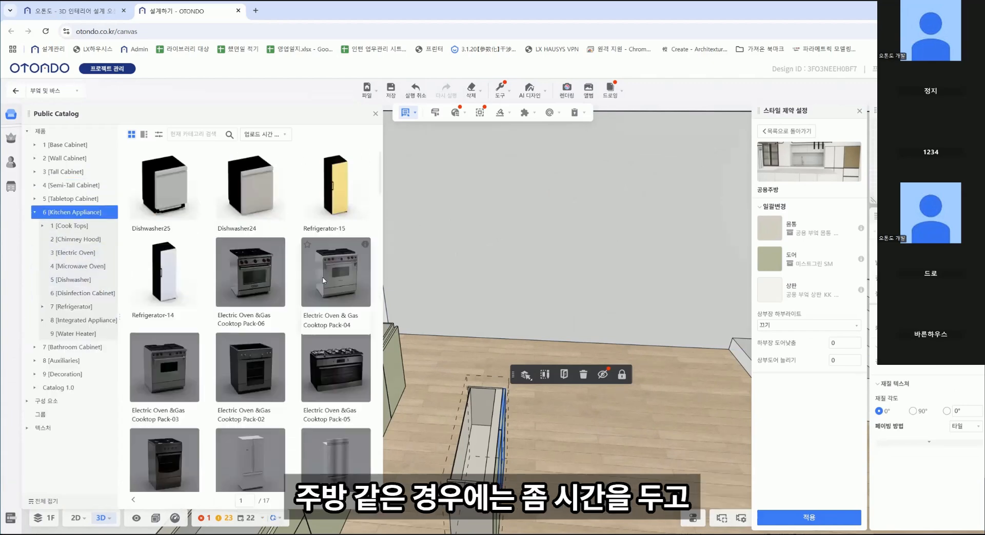
scroll(554, 341, "down", 5)
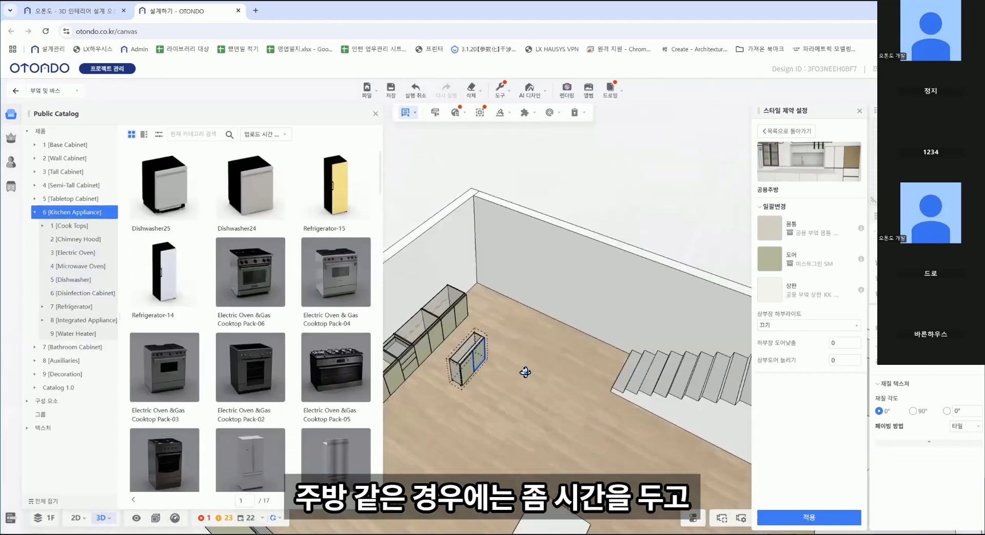
right_click_drag(488, 375, 549, 359)
scroll(569, 371, "down", 3)
left_click(82, 226)
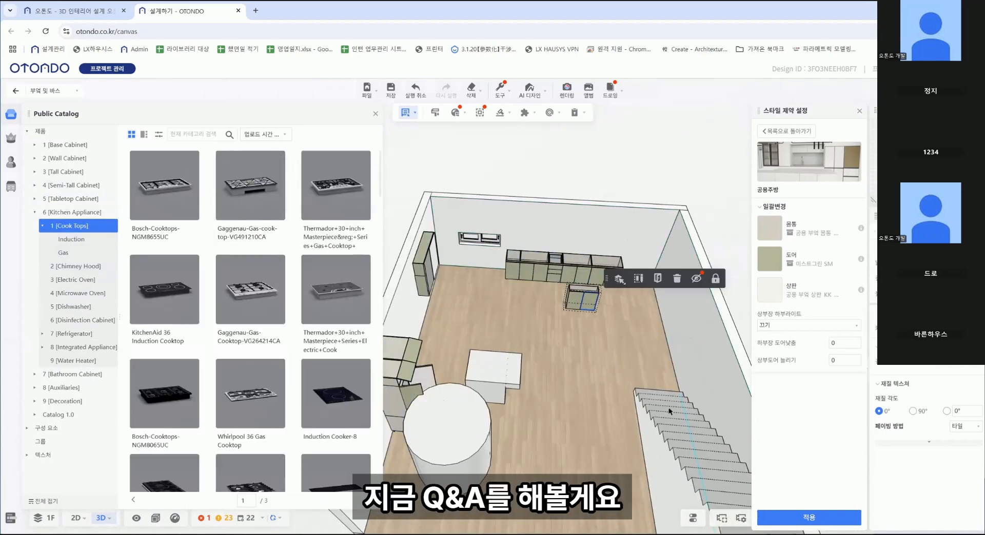
Leave the kitchen and bath (부엌 및 바스) environment and show the room in 2D with the floor plan (도면) tools
right_click_drag(668, 409, 603, 323)
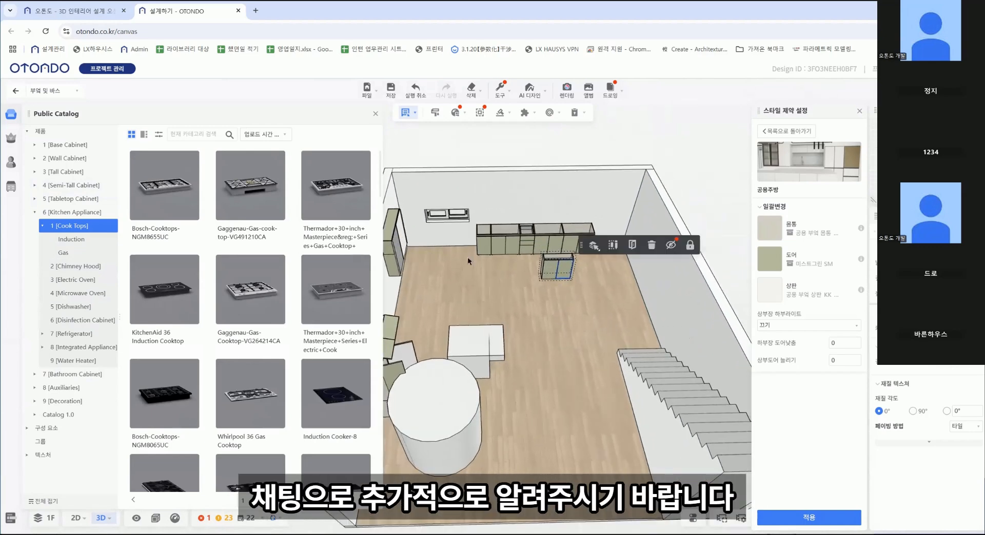
right_click_drag(566, 294, 625, 272)
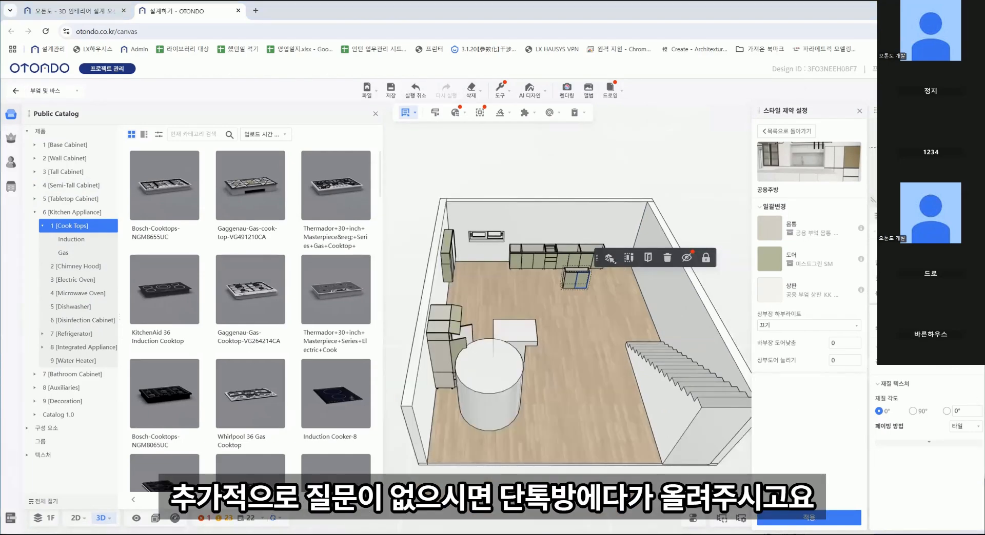
left_click(16, 91)
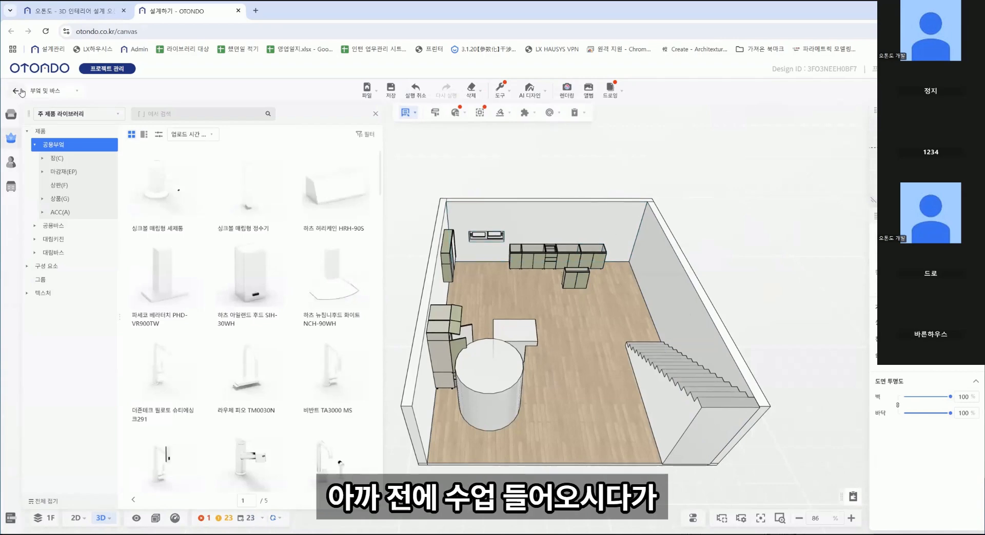
left_click(21, 91)
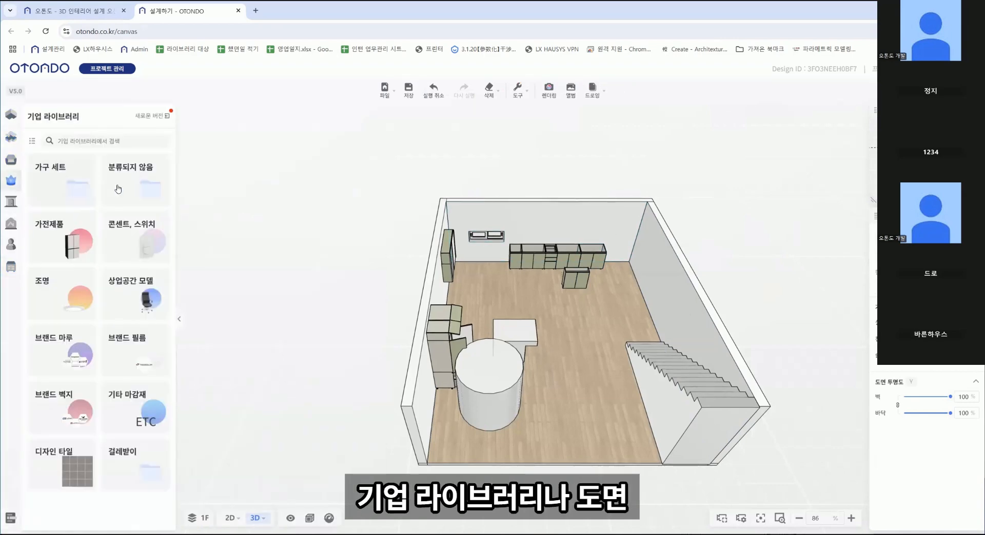
left_click(11, 113)
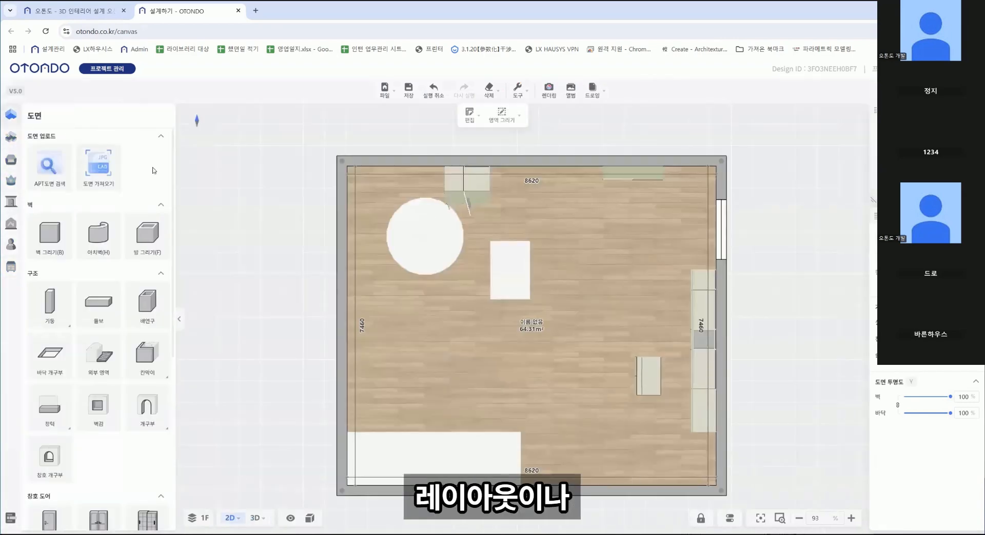
left_click_drag(492, 309, 457, 296)
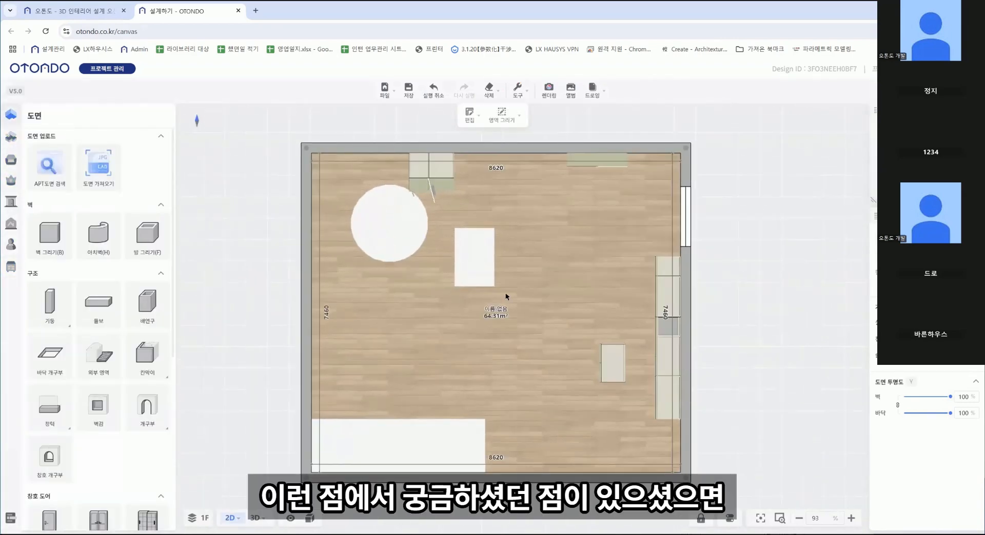
left_click_drag(561, 319, 527, 325)
scroll(590, 335, "down", 1)
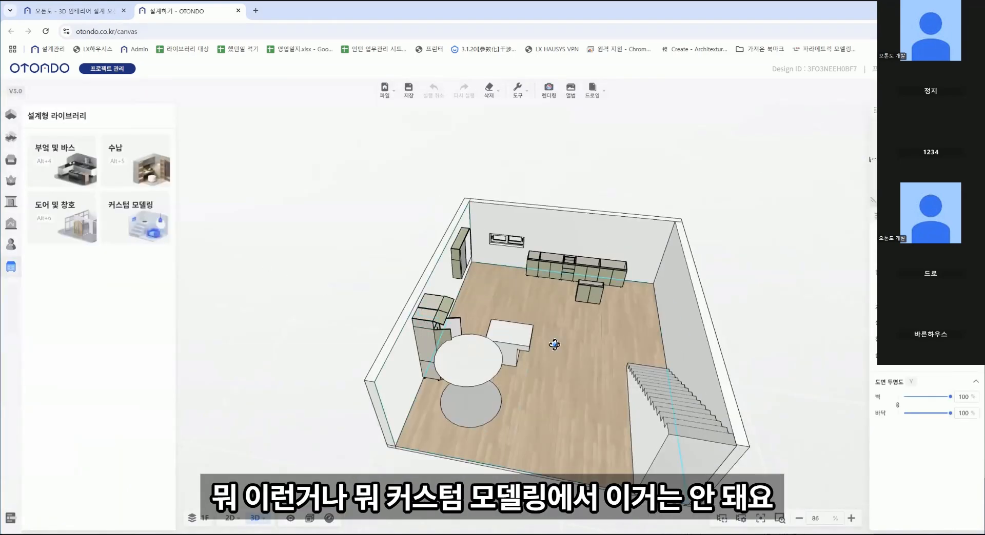
Open custom modeling (커스텀 모델링), delete the staircase, circle and box models together, and return to the main design
right_click_drag(554, 345, 482, 378)
left_click_drag(482, 379, 492, 358)
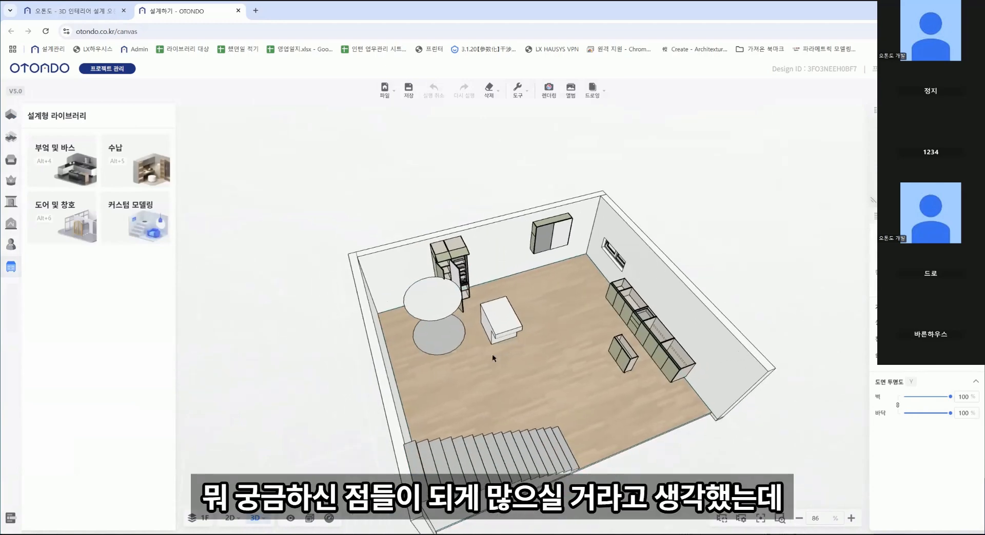
left_click(154, 233)
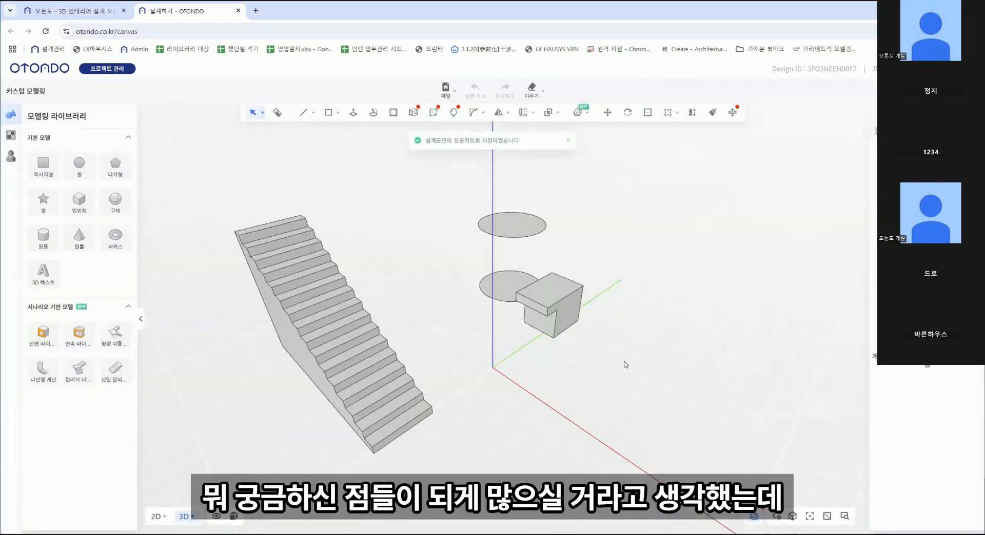
right_click_drag(625, 364, 518, 360)
scroll(518, 360, "down", 3)
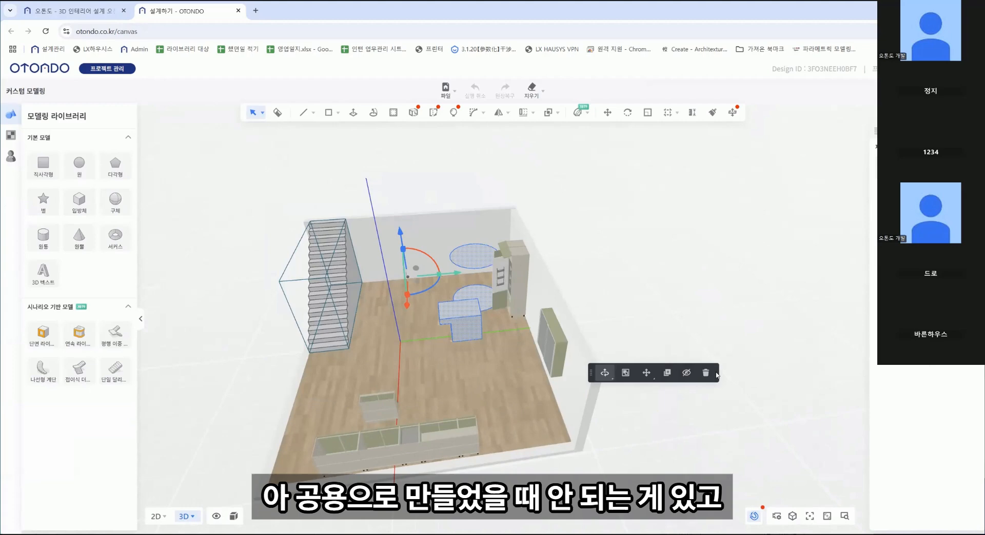
left_click(706, 373)
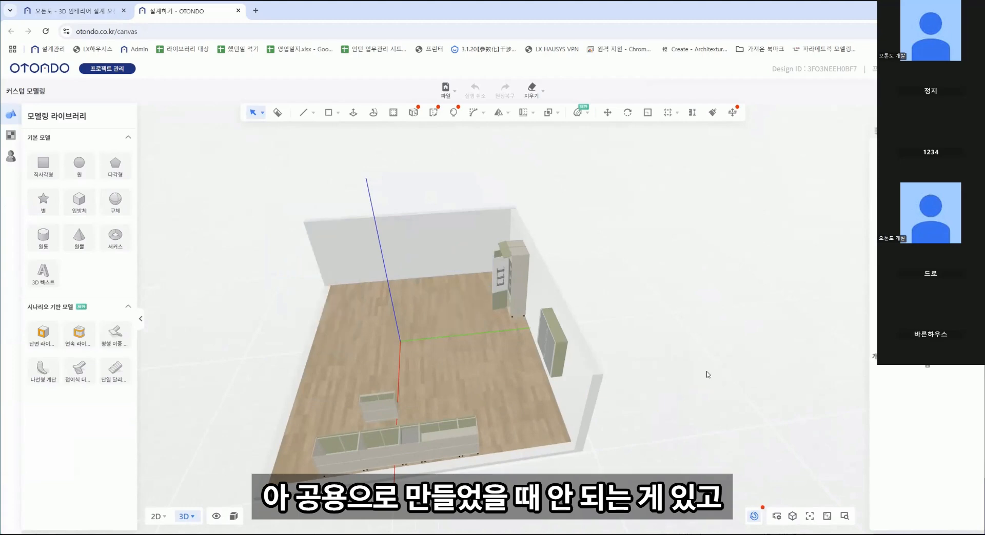
right_click_drag(705, 373, 772, 238)
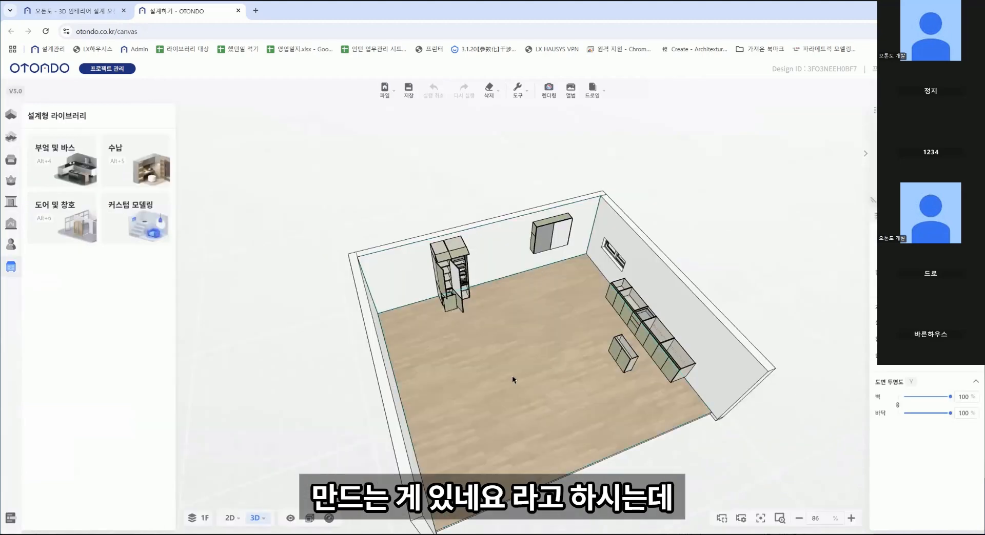
Open the project management (프로젝트 관리) page
scroll(491, 354, "up", 3)
right_click_drag(477, 345, 457, 338)
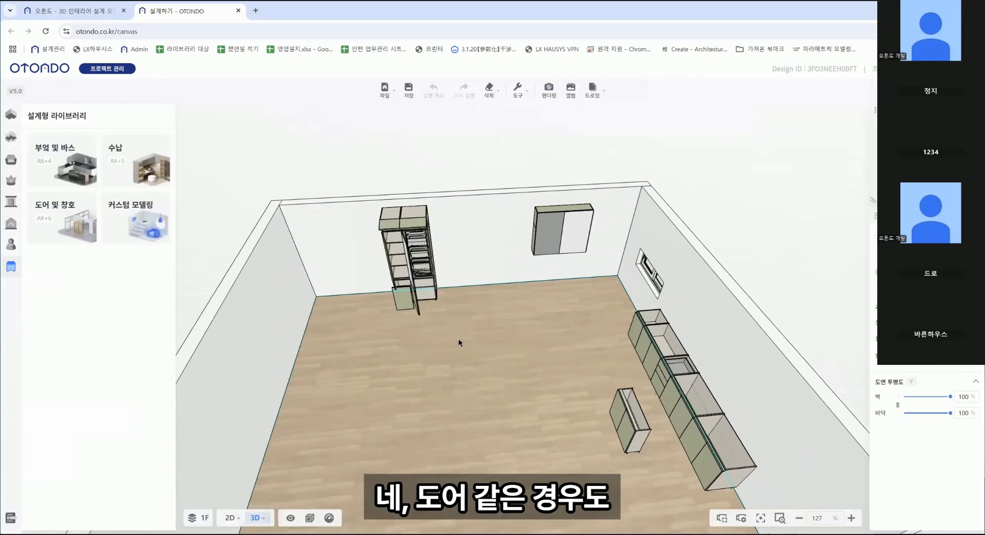
left_click_drag(406, 345, 463, 341)
right_click_drag(462, 341, 455, 341)
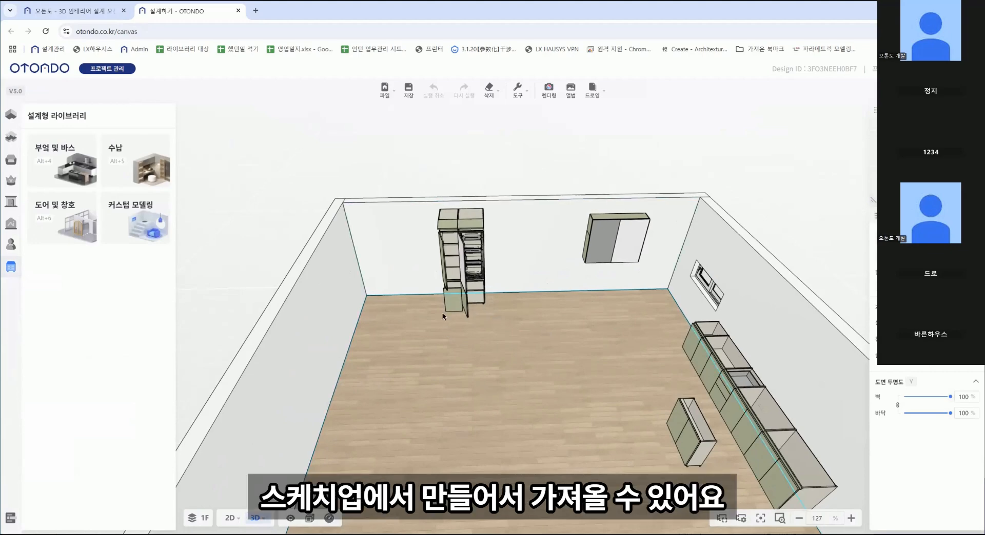
right_click_drag(485, 349, 493, 339)
left_click_drag(493, 338, 515, 336)
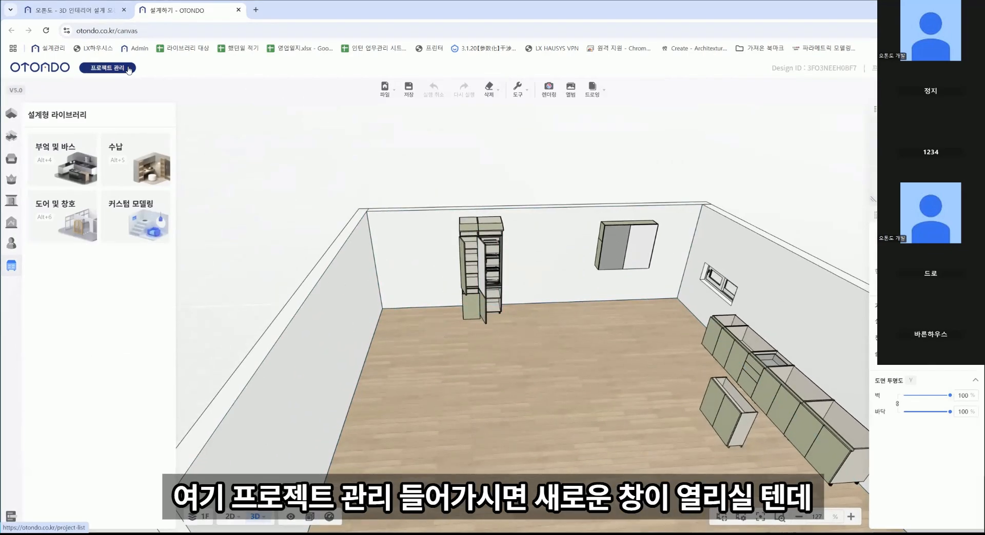
left_click(107, 68)
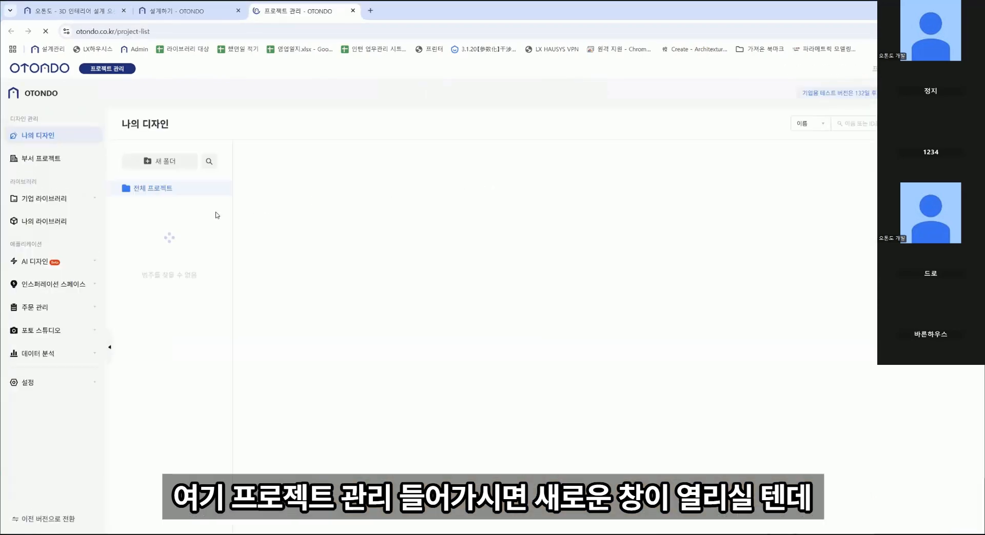
Open the content upload (컨텐츠 업로드) page of my library (나의 라이브러리) and upload a model file from the desktop
left_click(75, 228)
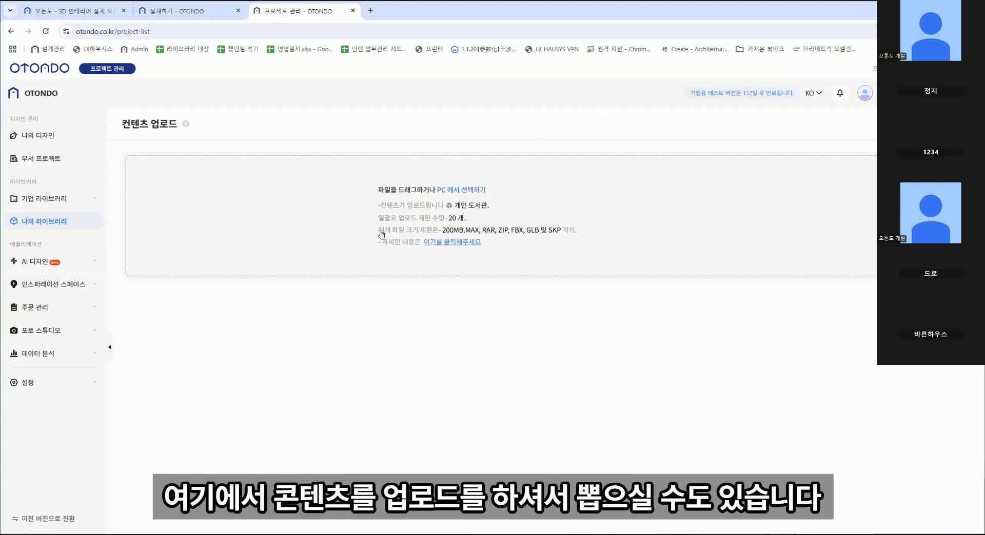
key("ctrl+shift+b")
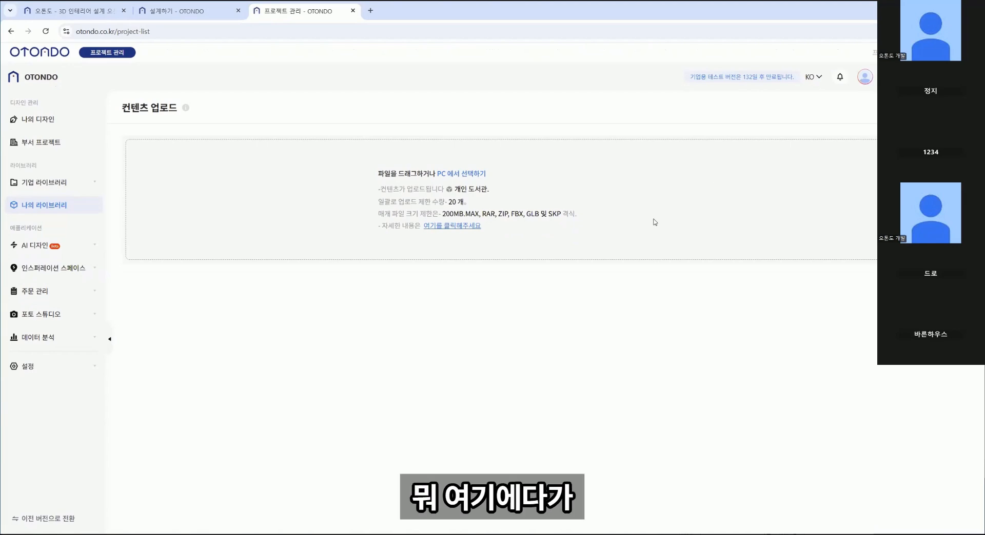
left_click(653, 220)
left_click(111, 24)
scroll(267, 201, "down", 3)
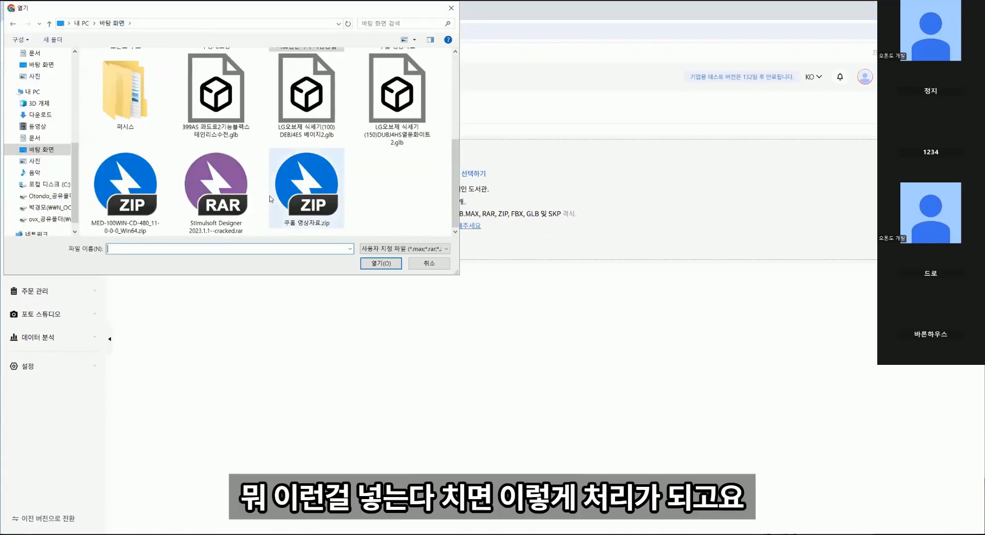
left_click(396, 95)
left_click(381, 263)
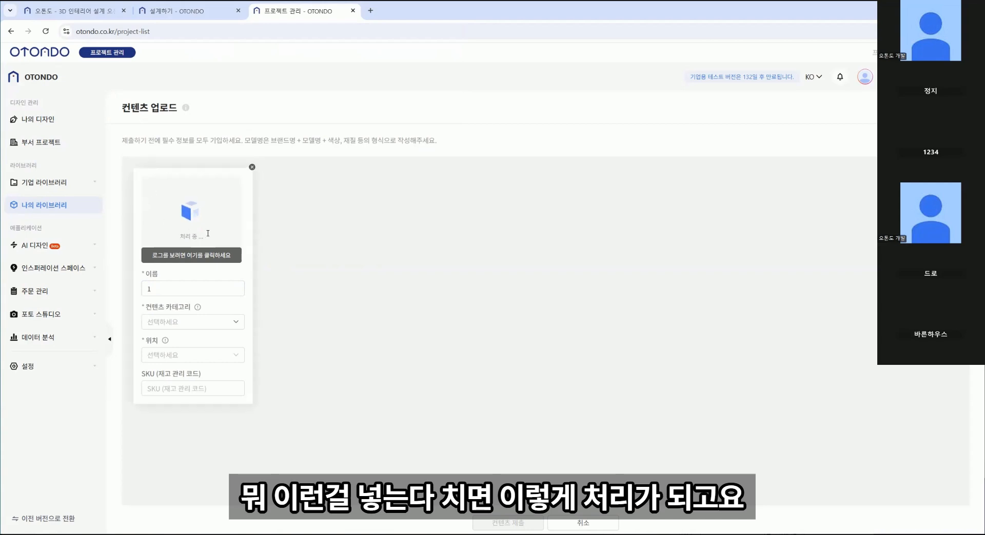
Look through the model's content category (컨텐츠 카테고리) options, including 부엌 및 바스, and search the categories for 기기
left_click(206, 327)
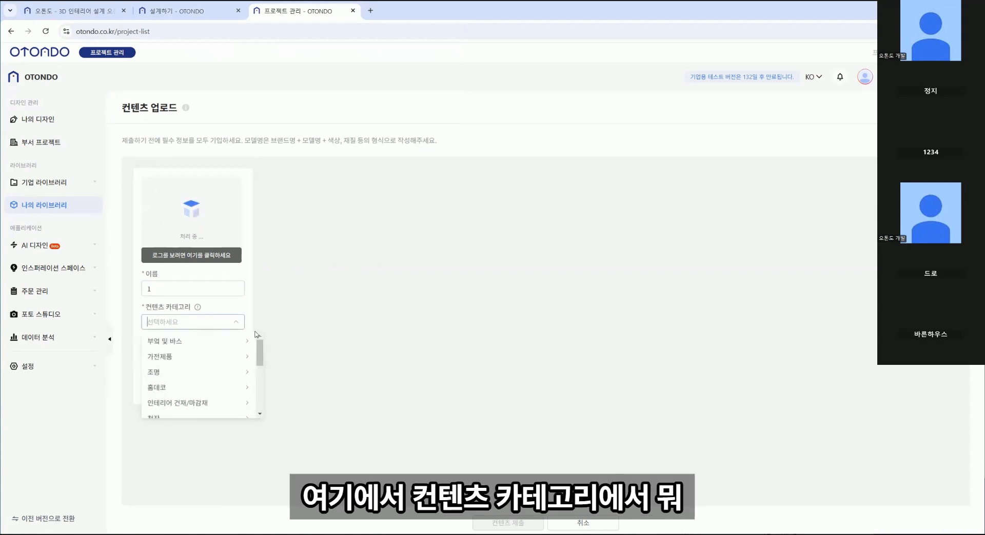
scroll(214, 376, "up", 2)
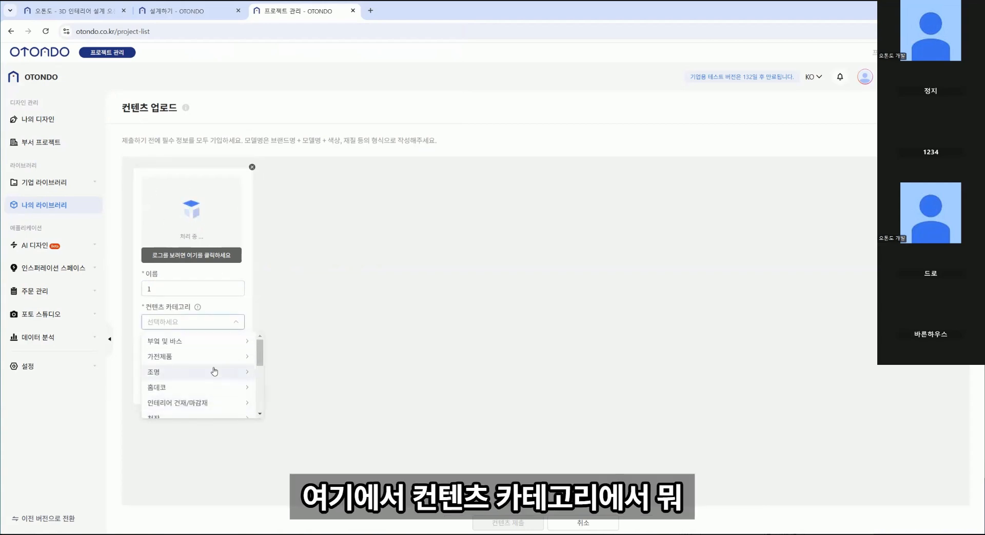
left_click(201, 343)
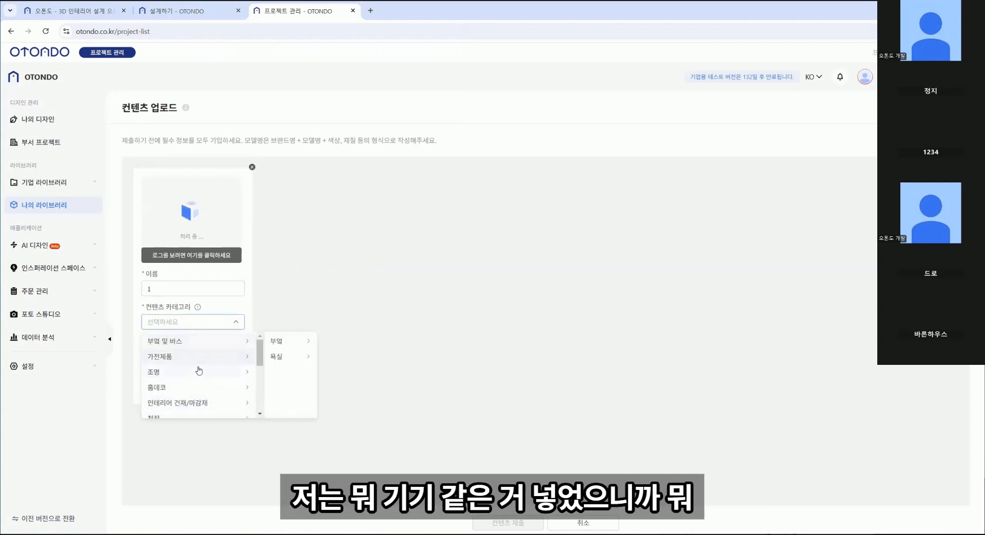
scroll(194, 388, "down", 2)
scroll(193, 388, "down", 2)
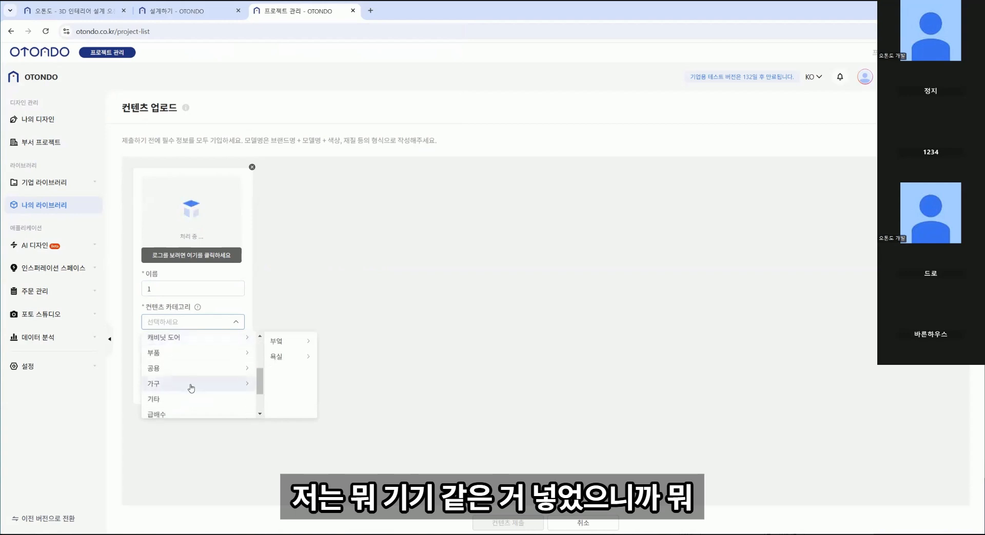
scroll(191, 388, "down", 2)
scroll(195, 395, "up", 5)
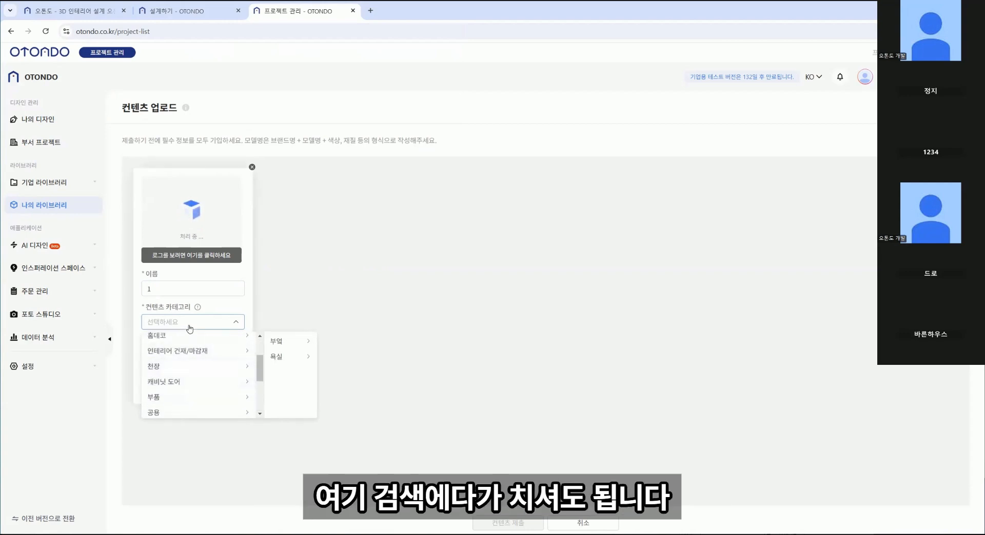
type("기기")
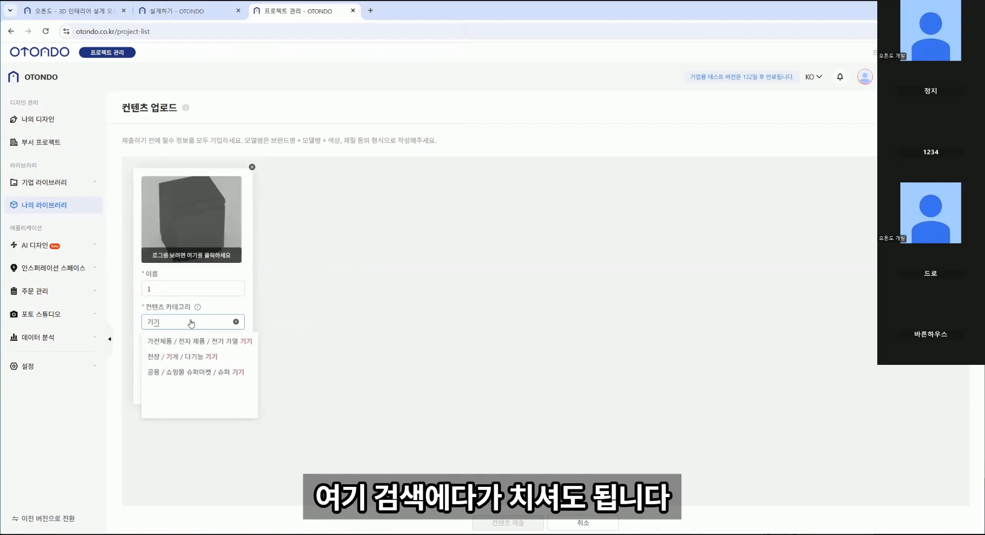
key("BackSpace")
key("BackSpace")
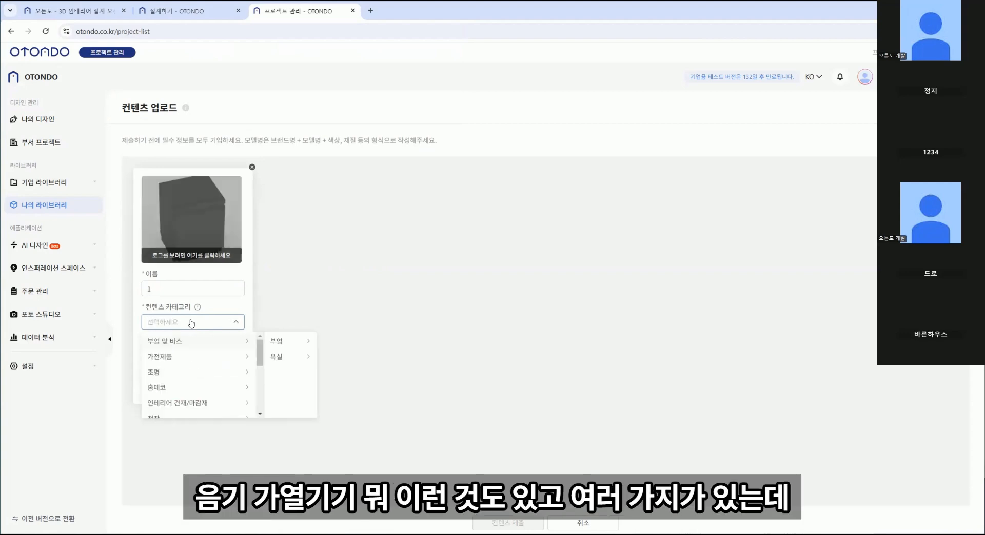
Set the uploaded model's content category to 기타 and its location (위치) to 바닥용 가구
right_click(190, 322)
left_click(212, 391)
scroll(221, 383, "down", 5)
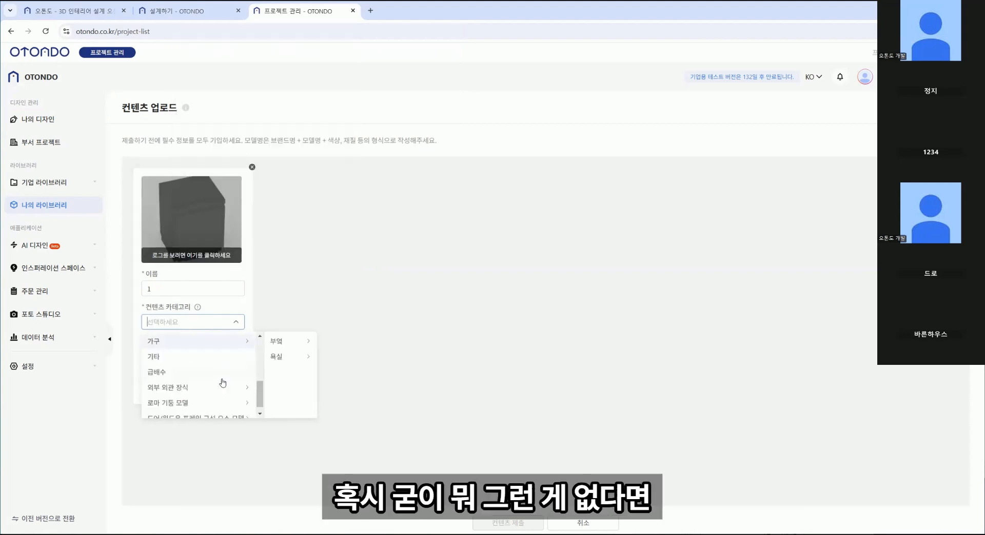
left_click(202, 355)
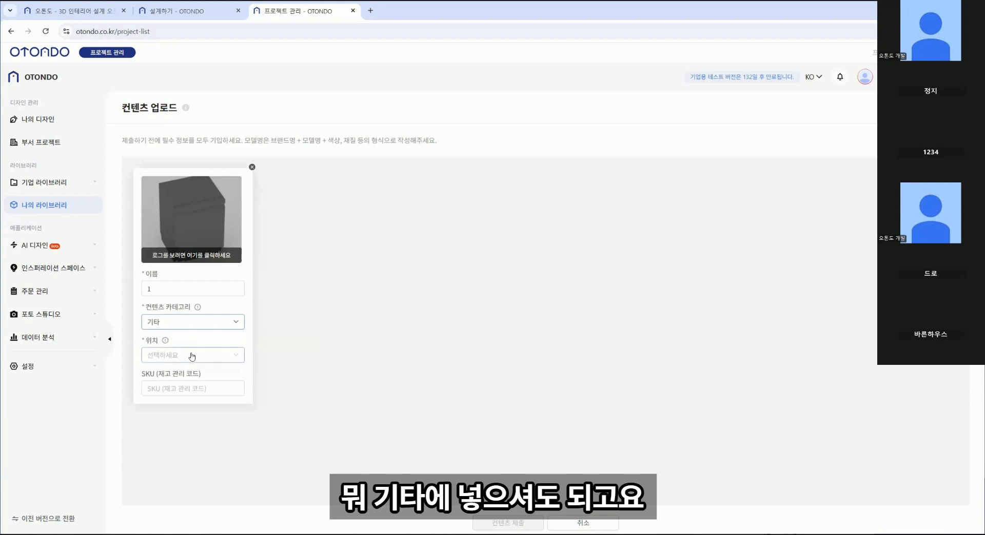
left_click(200, 355)
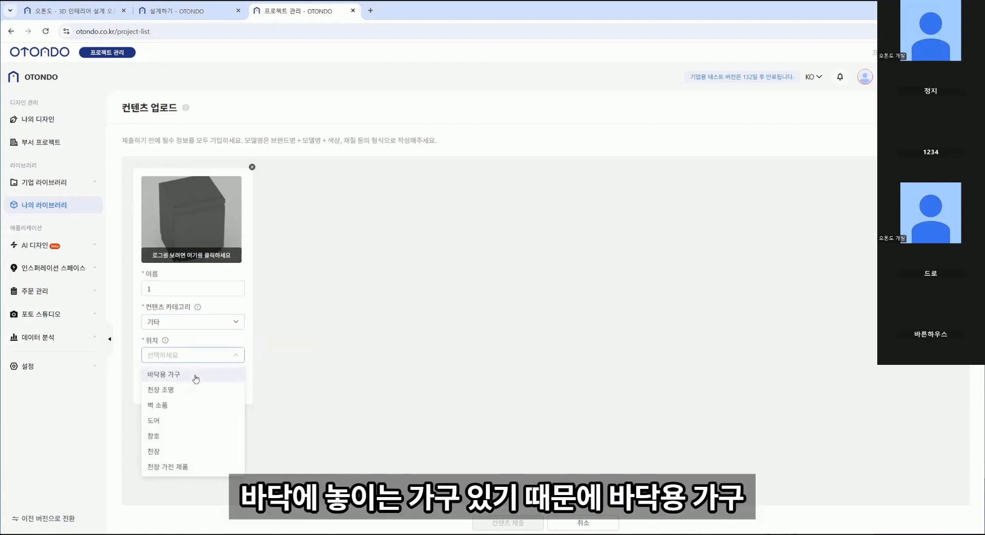
left_click(194, 375)
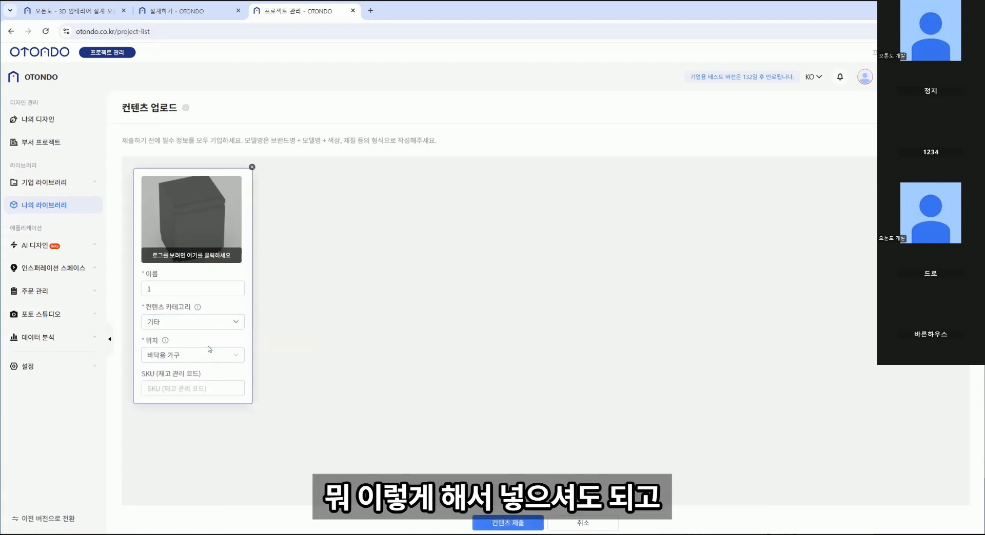
Change the content category to 인테리어 건재/마감재 / 도어 / 인테리어 도어 and check the location options for 도어
left_click(234, 322)
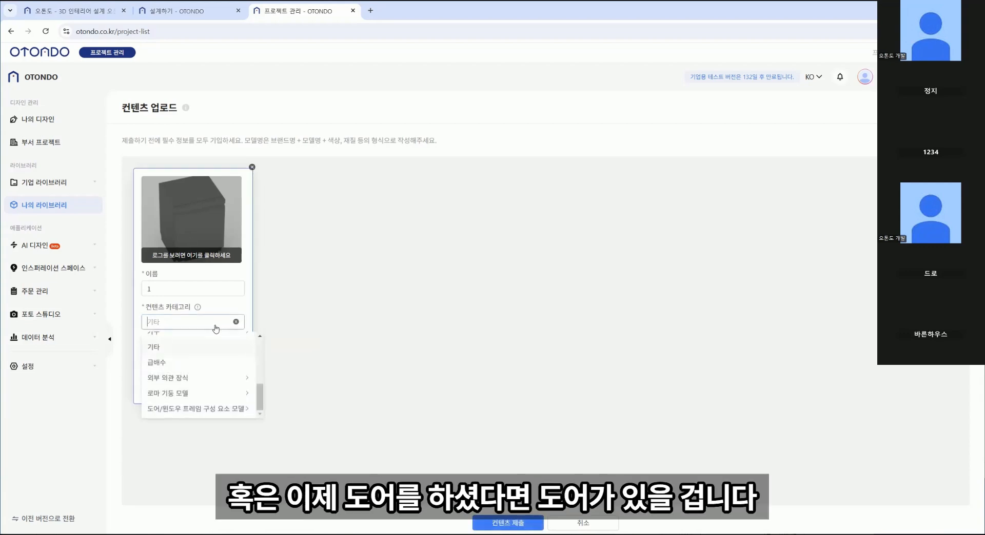
scroll(235, 385, "up", 5)
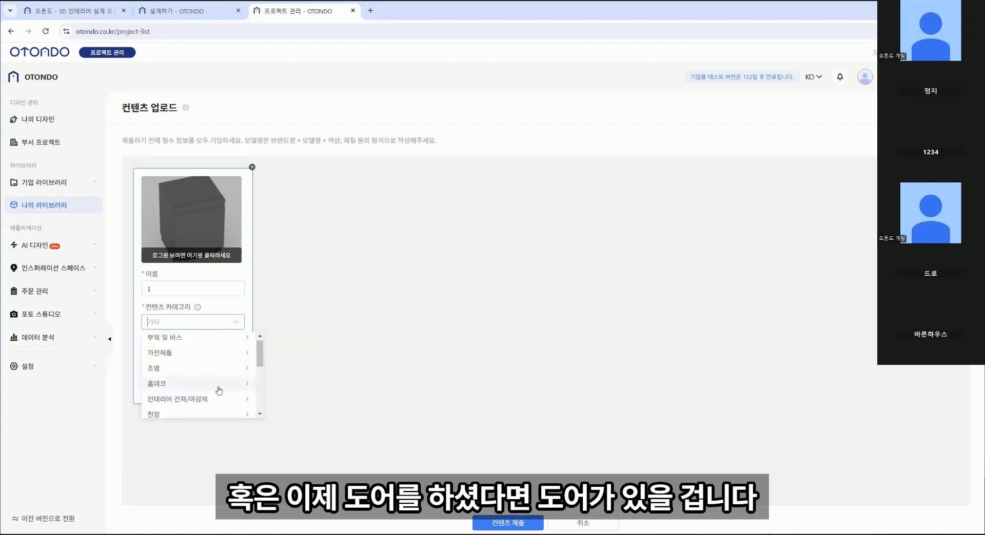
left_click(214, 356)
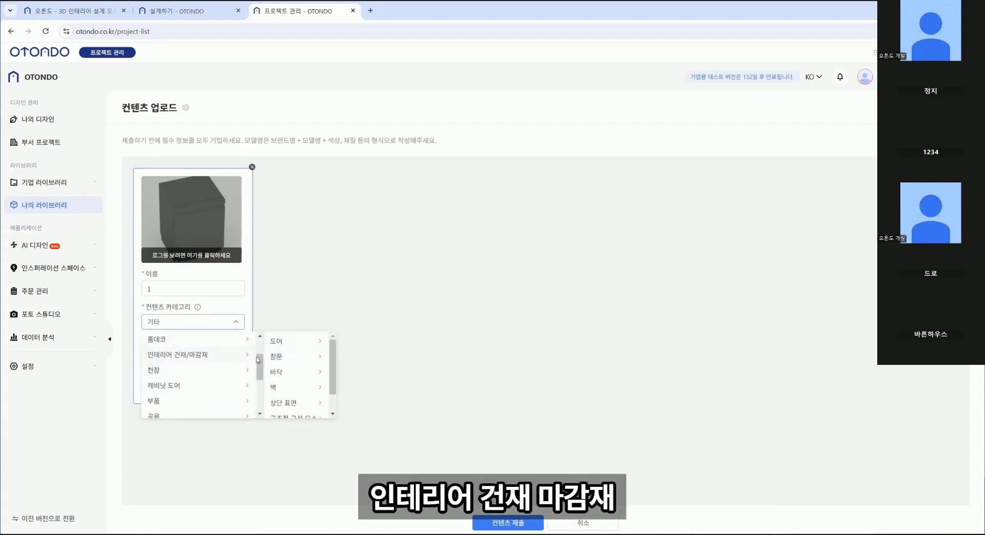
left_click(288, 341)
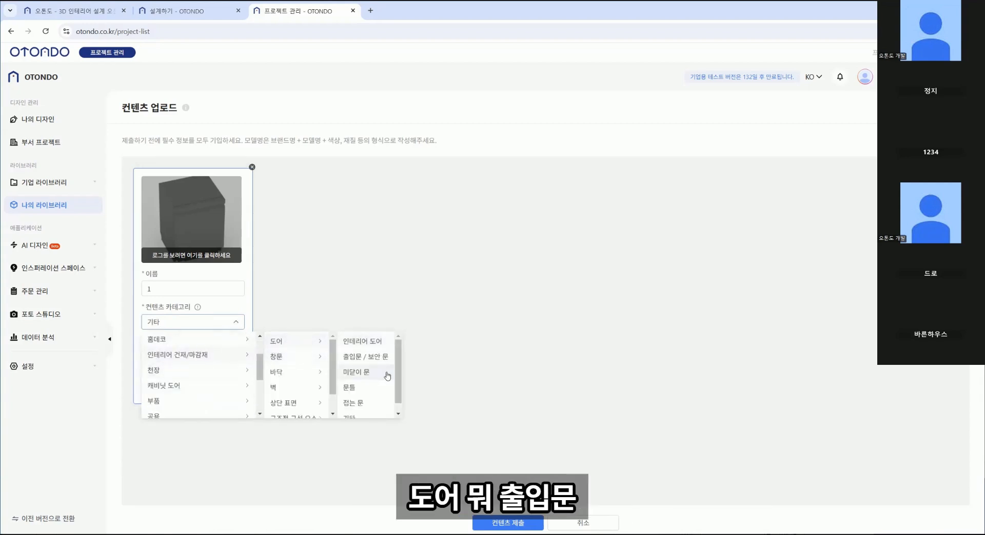
left_click(375, 341)
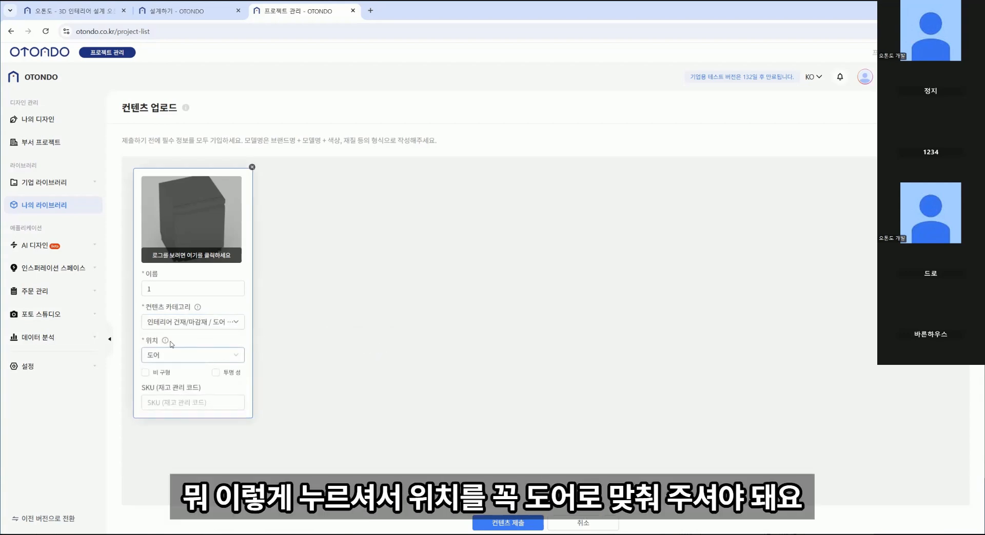
left_click(168, 357)
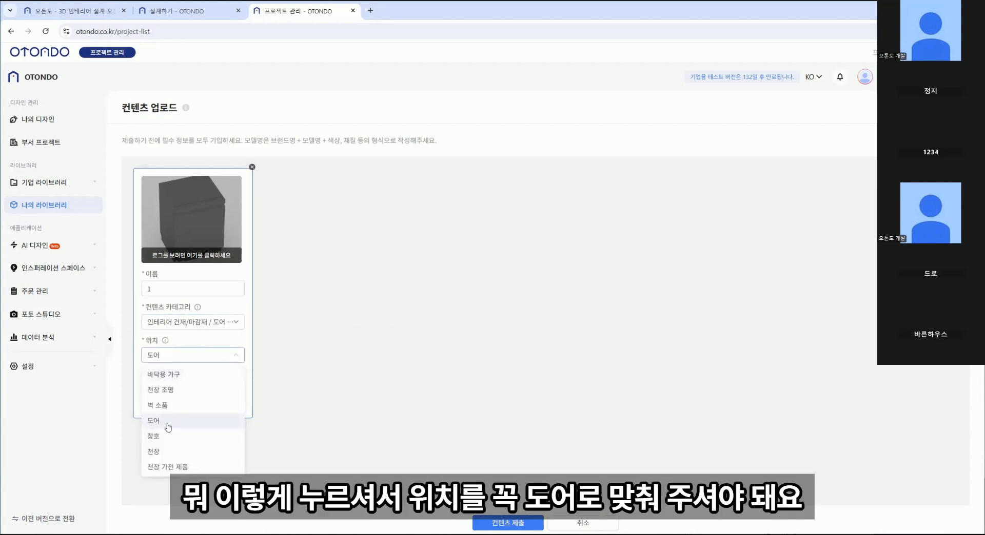
left_click(359, 388)
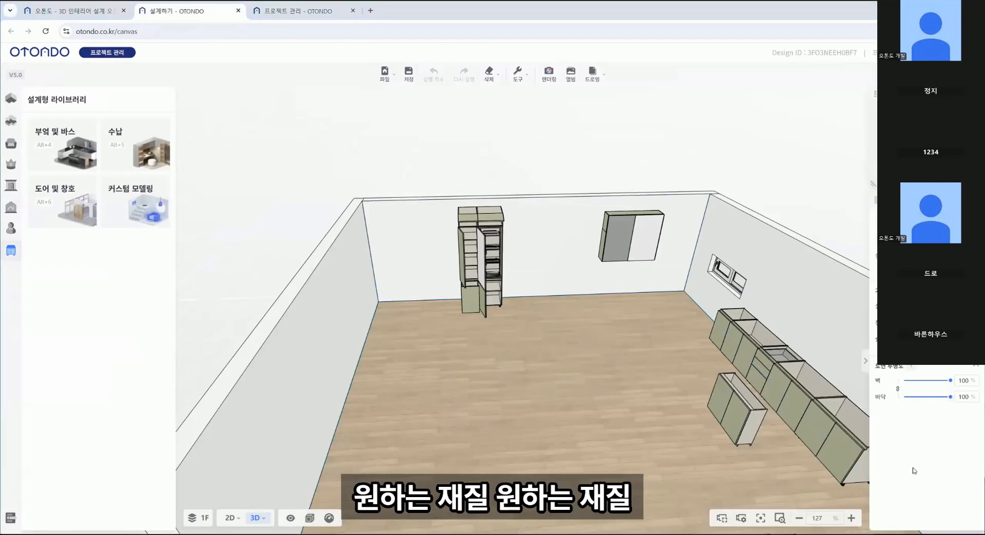
left_click(455, 395)
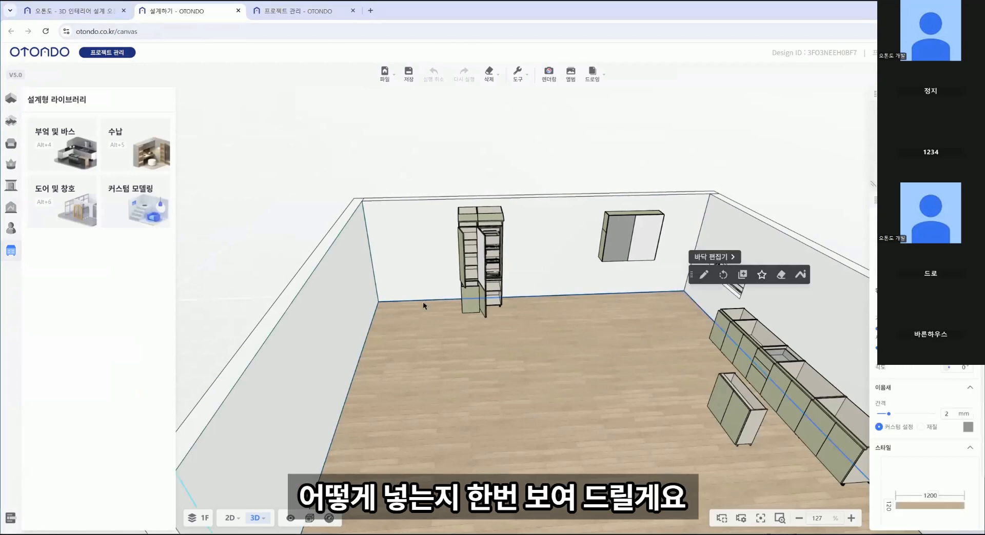
left_click_drag(455, 395, 468, 377)
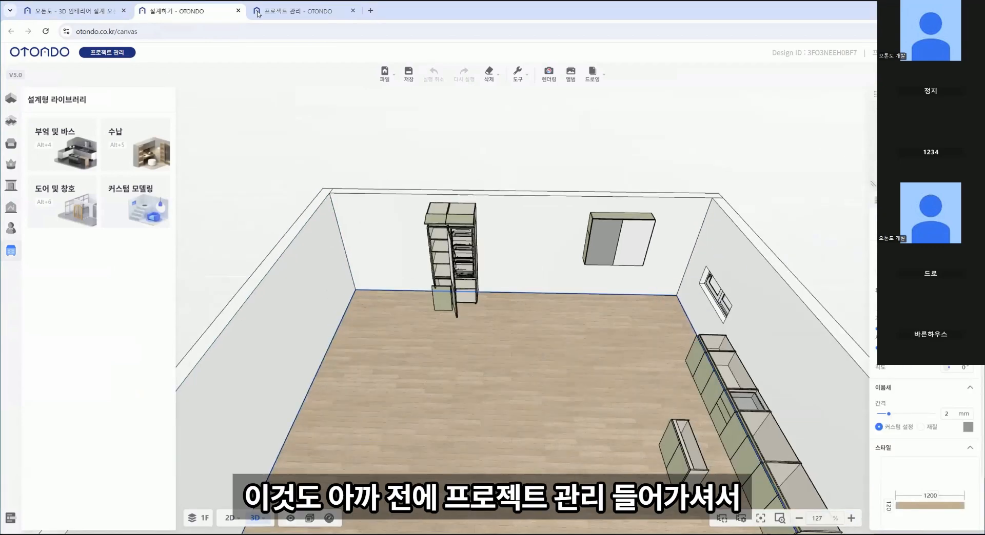
Go to the material (재질) upload page of my library in project management and open the real-time material (실시간 재질) editor
left_click(105, 52)
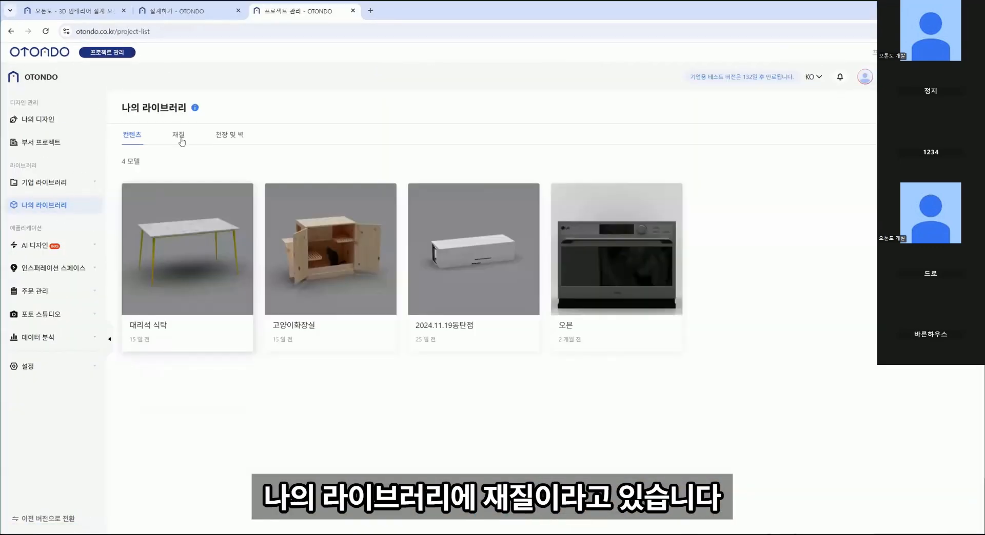
left_click(178, 135)
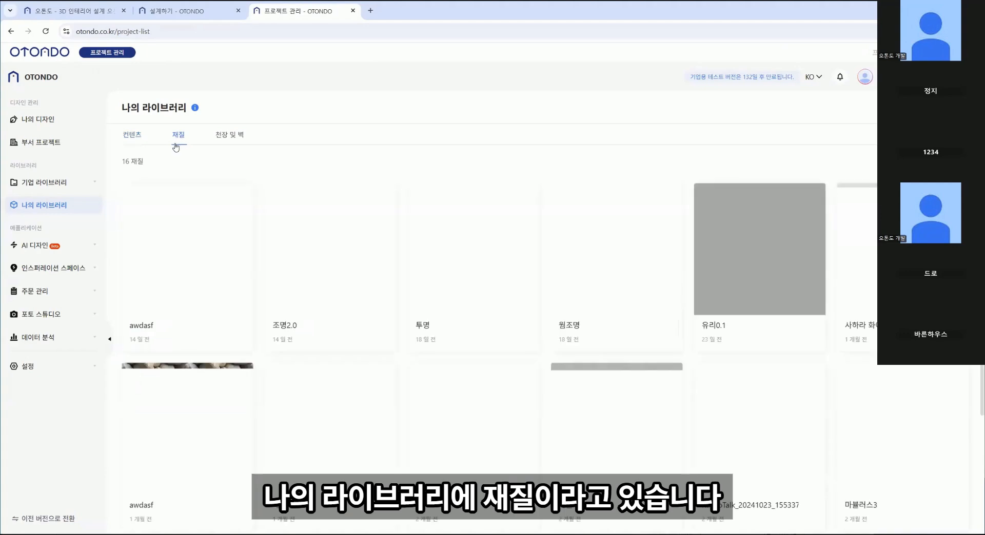
left_click(853, 163)
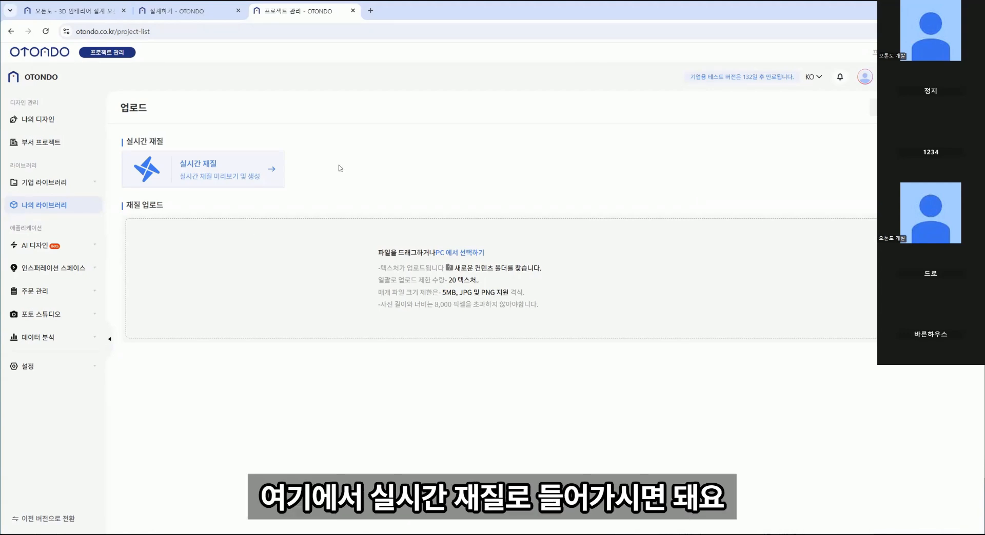
left_click(216, 169)
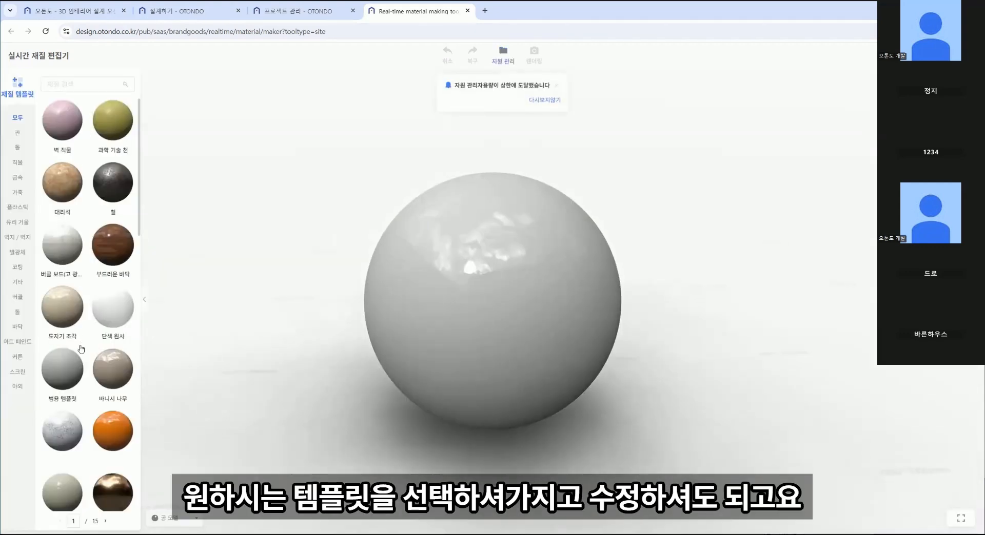
Browse the material templates, load the color stainless (컬러 스테인레스) template and inspect it on the preview sphere
scroll(82, 349, "down", 4)
scroll(103, 353, "down", 5)
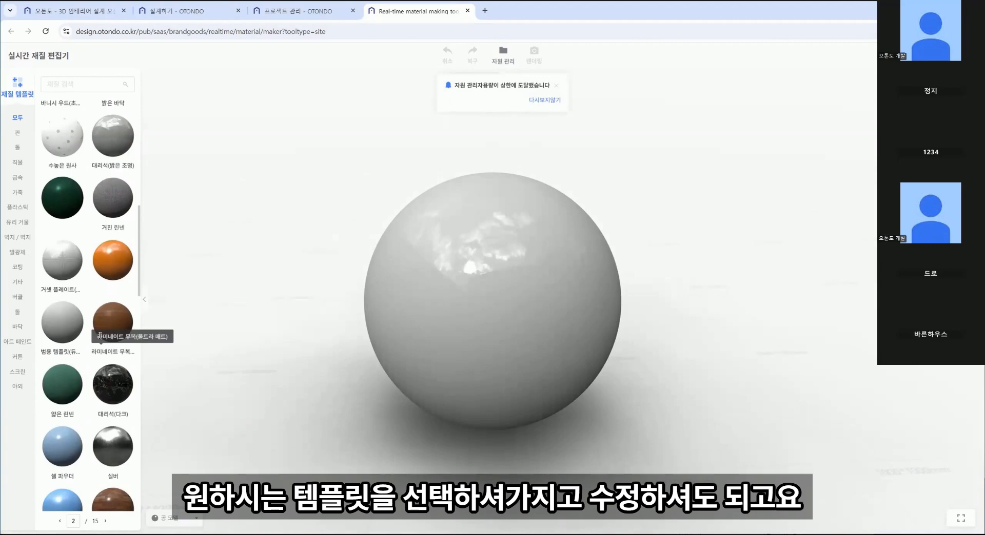
scroll(102, 336, "down", 15)
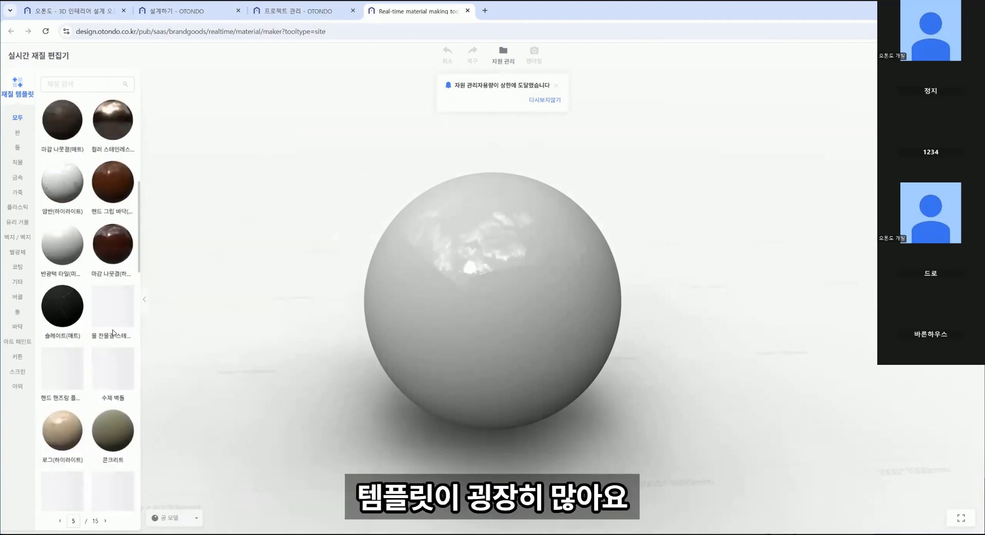
scroll(113, 334, "up", 3)
left_click(122, 279)
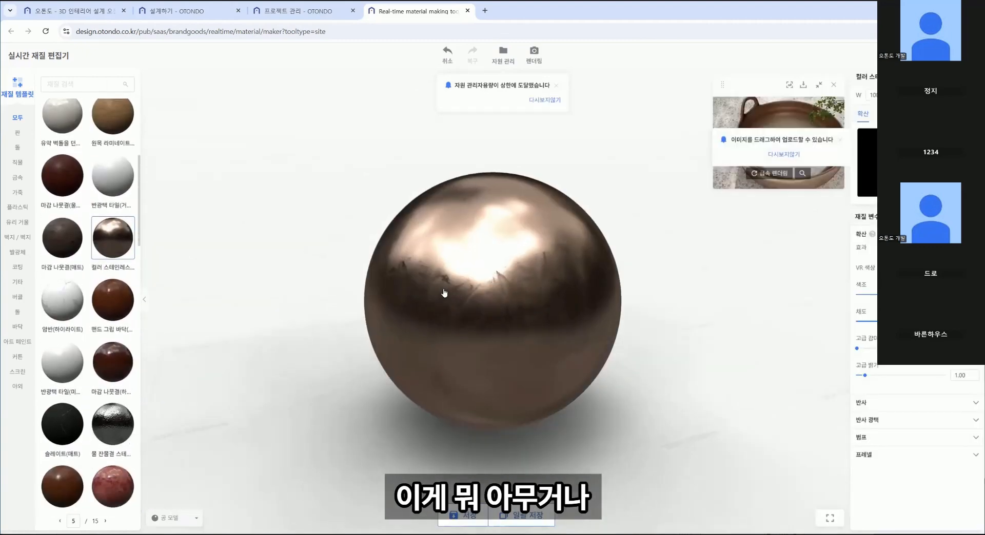
left_click_drag(444, 293, 559, 342)
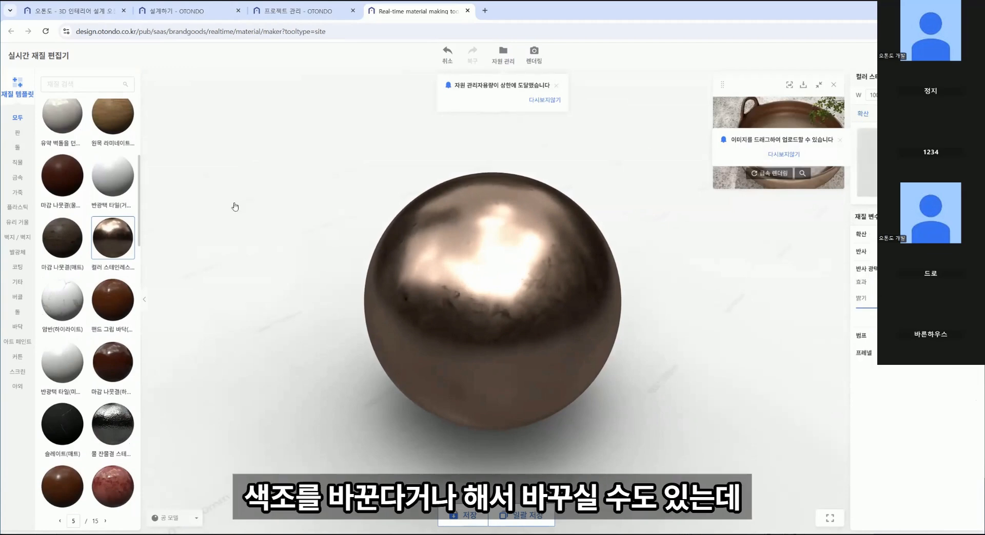
Load the 범용 템플릿 template from the 기타 category and apply a wood texture image to its diffuse (확산) map
left_click(18, 282)
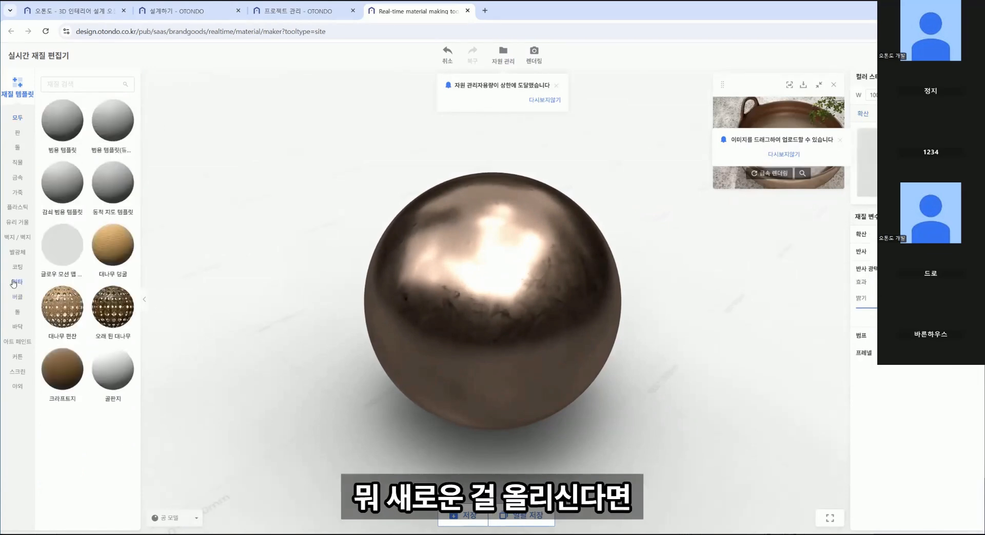
left_click(63, 121)
left_click(564, 269)
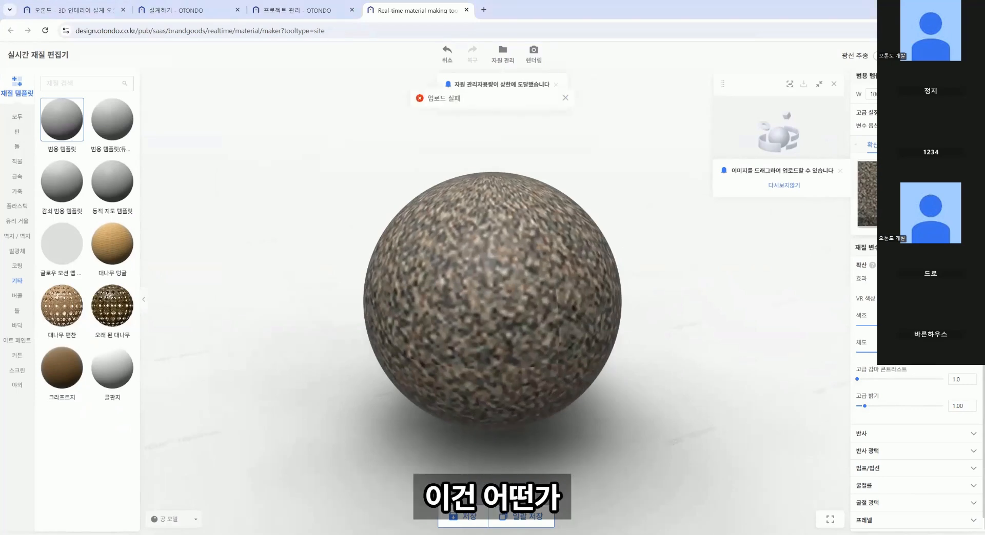
left_click_drag(871, 354, 609, 354)
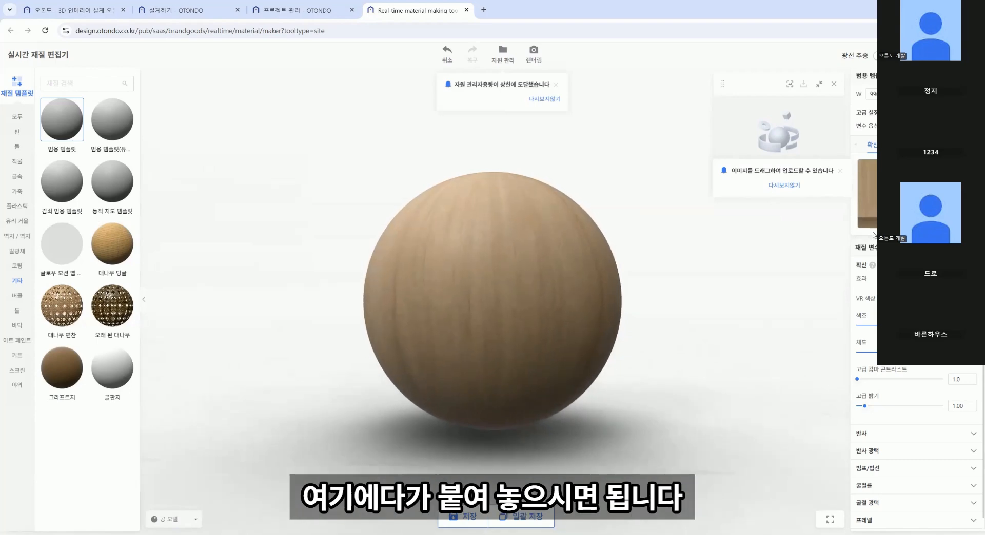
Open the reflection gloss (반사 광택) settings and switch the wood material's preview from the sphere to the cube (정사각형 모델)
left_click(913, 452)
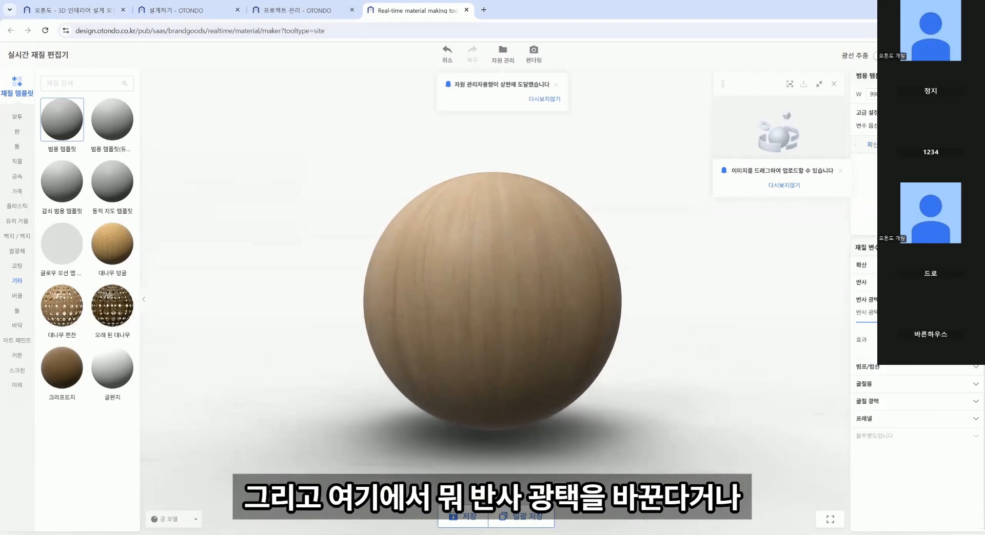
left_click_drag(587, 365, 580, 330)
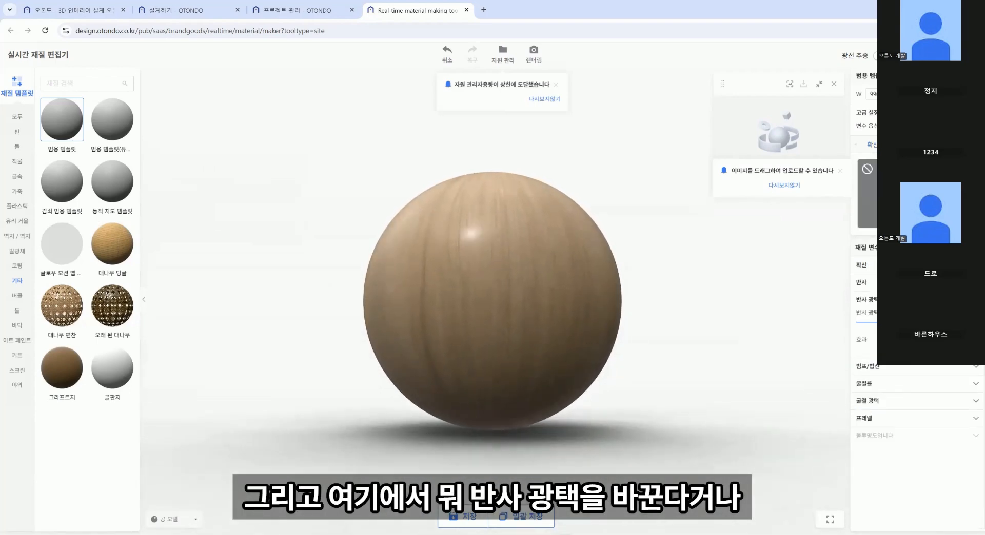
left_click(174, 519)
left_click(174, 457)
left_click_drag(423, 383, 554, 395)
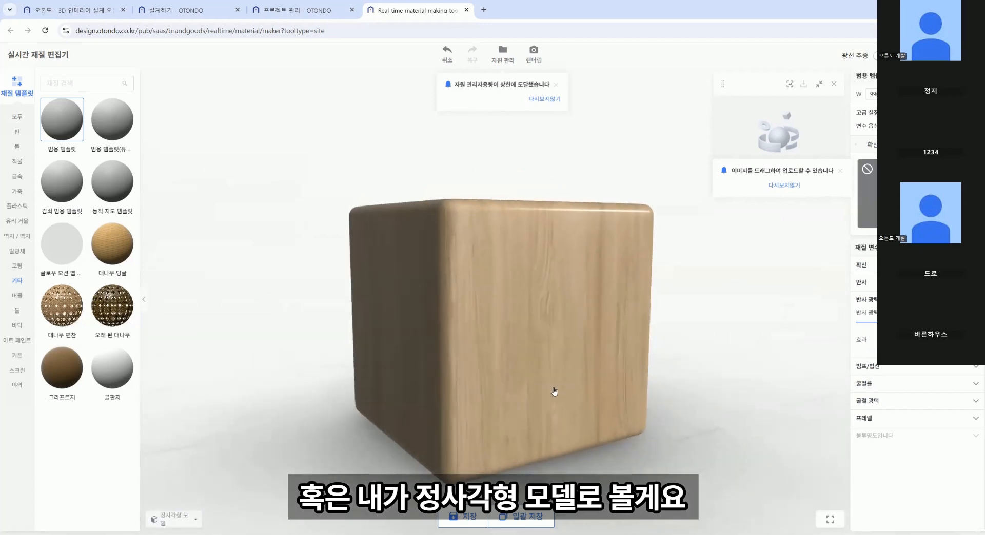
Compare the wood material on the other preview models, including the panel (패널 모델), then return to the cube and judge its scale against the floor grid
left_click(174, 519)
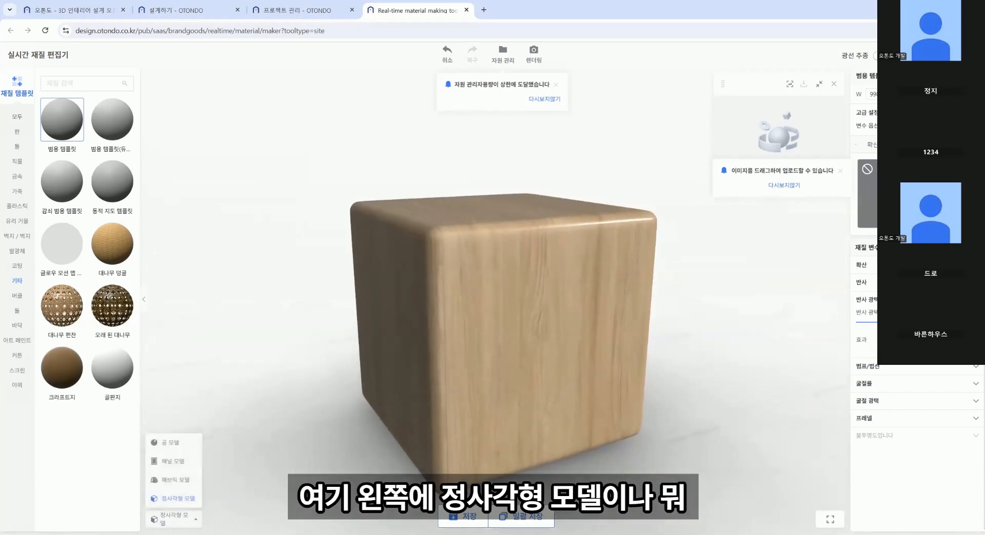
left_click(178, 481)
left_click(178, 461)
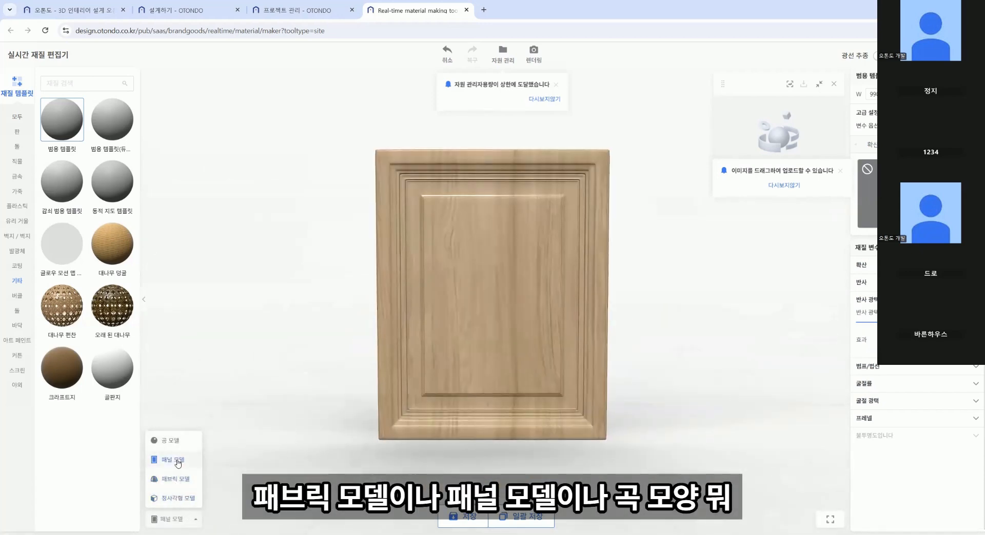
left_click(180, 445)
left_click(177, 498)
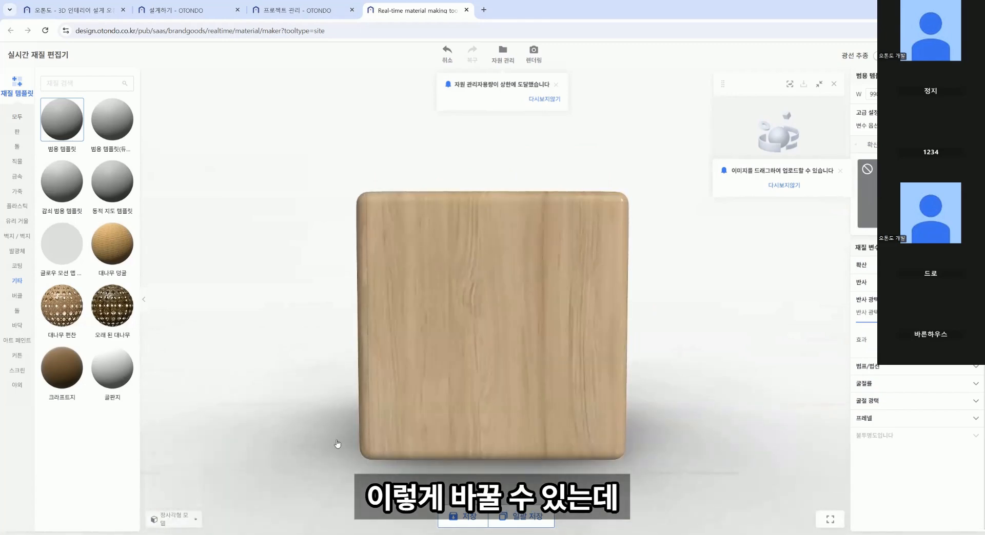
left_click_drag(420, 421, 616, 426)
left_click(175, 519)
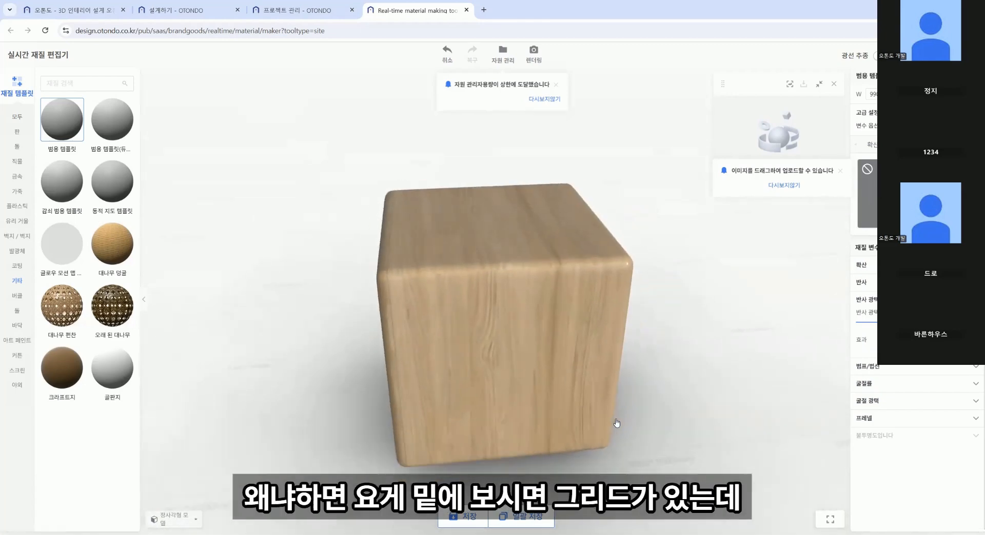
scroll(615, 426, "down", 3)
scroll(608, 445, "up", 3)
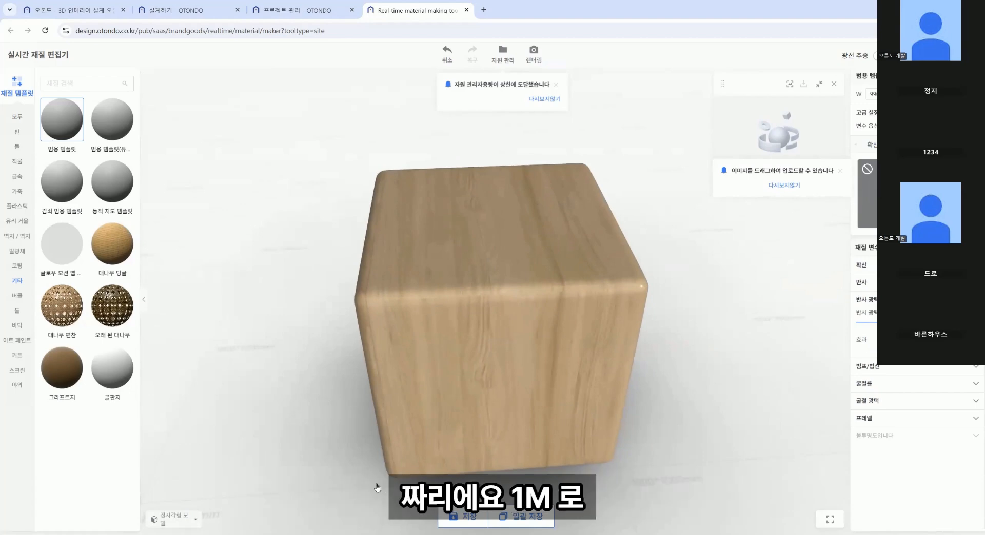
left_click_drag(599, 474, 604, 411)
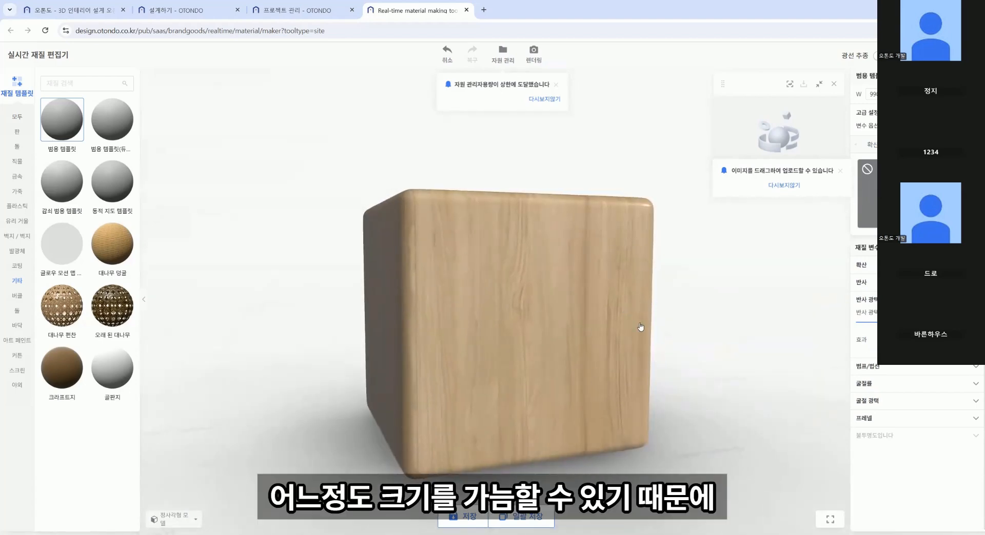
left_click_drag(699, 371, 648, 342)
Review the diffuse (확산) and reflection gloss (반사 광택) settings and examine the gloss and grain on the cube's faces
left_click(868, 147)
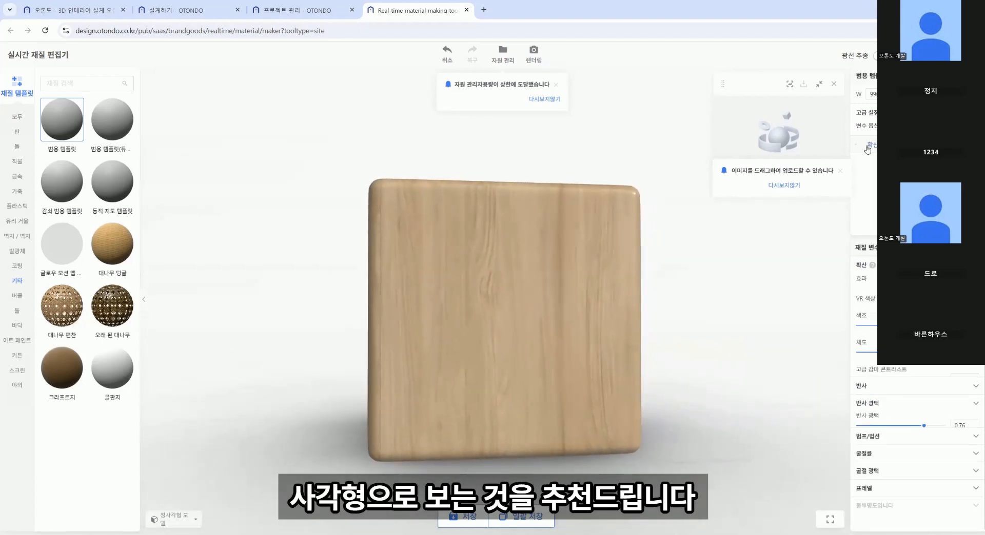
left_click_drag(454, 347, 709, 207)
left_click(918, 146)
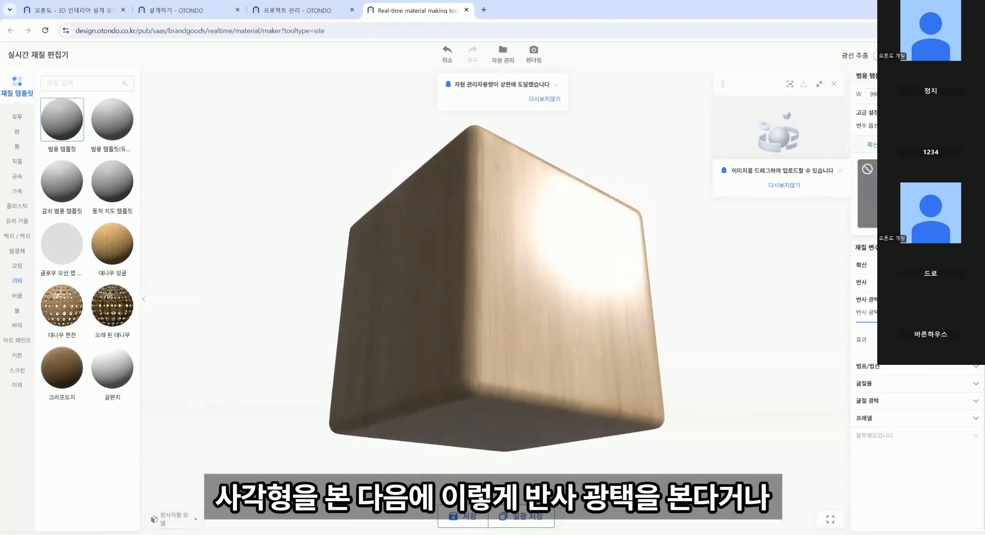
left_click_drag(631, 257, 464, 296)
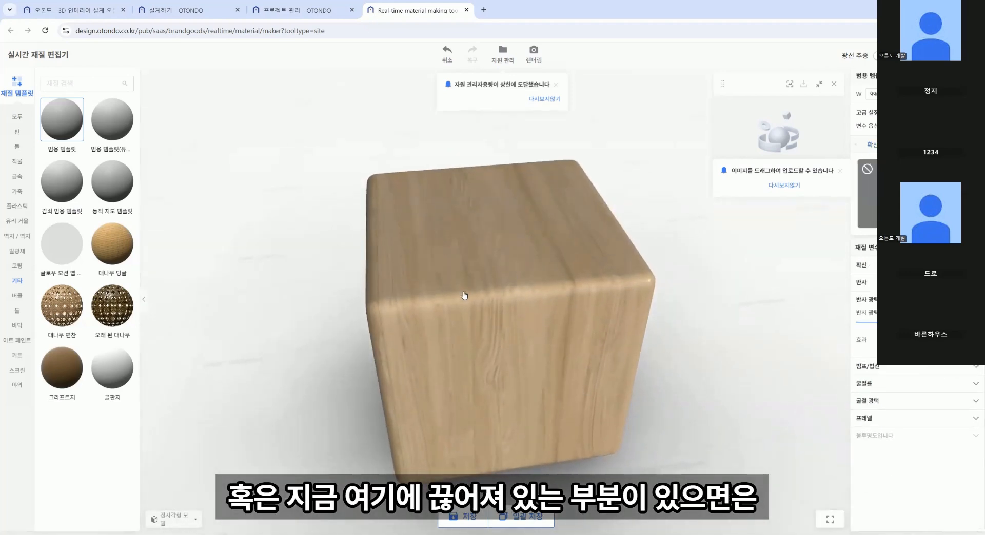
Apply seamless placement (무이음새 배치) to the diffuse wood texture and check the grain on the cube
left_click(876, 145)
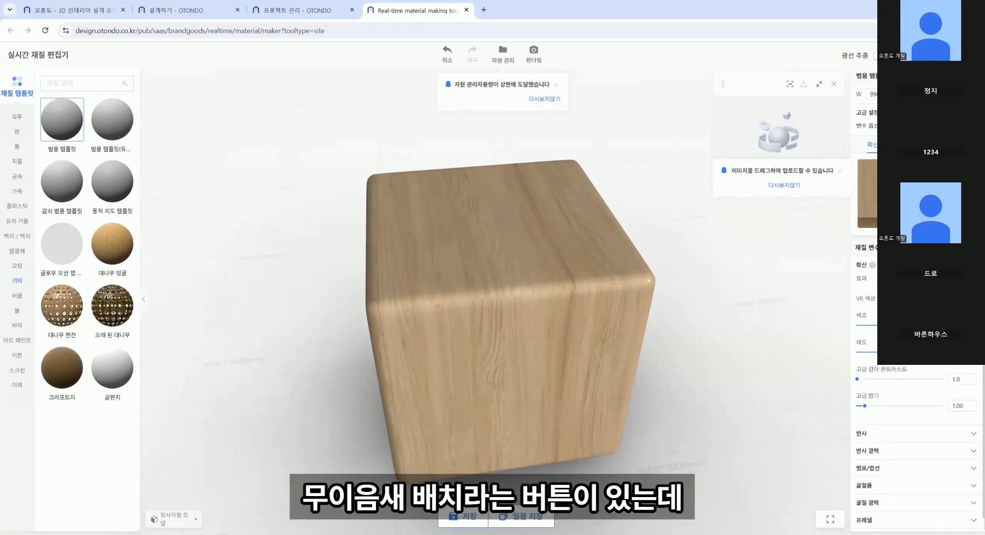
left_click(942, 218)
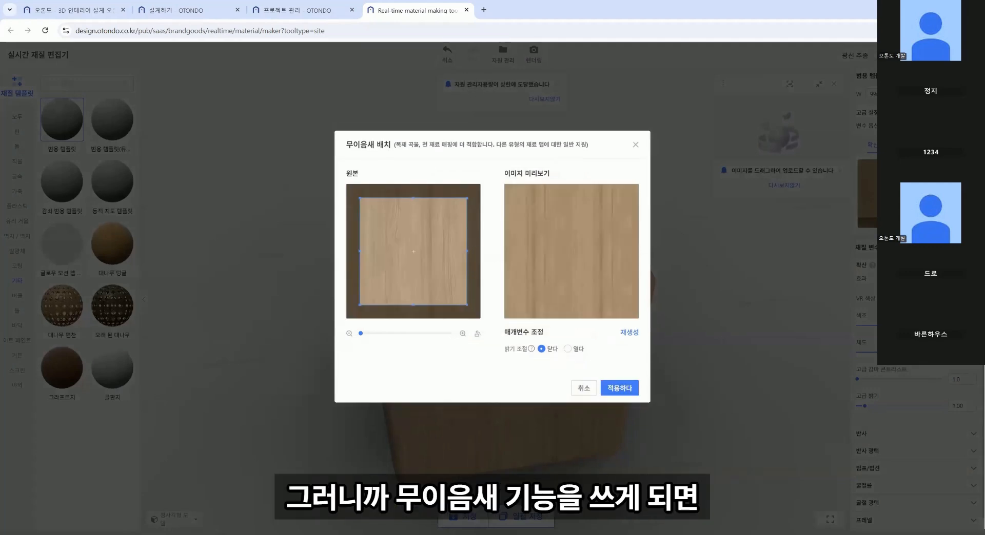
left_click(619, 389)
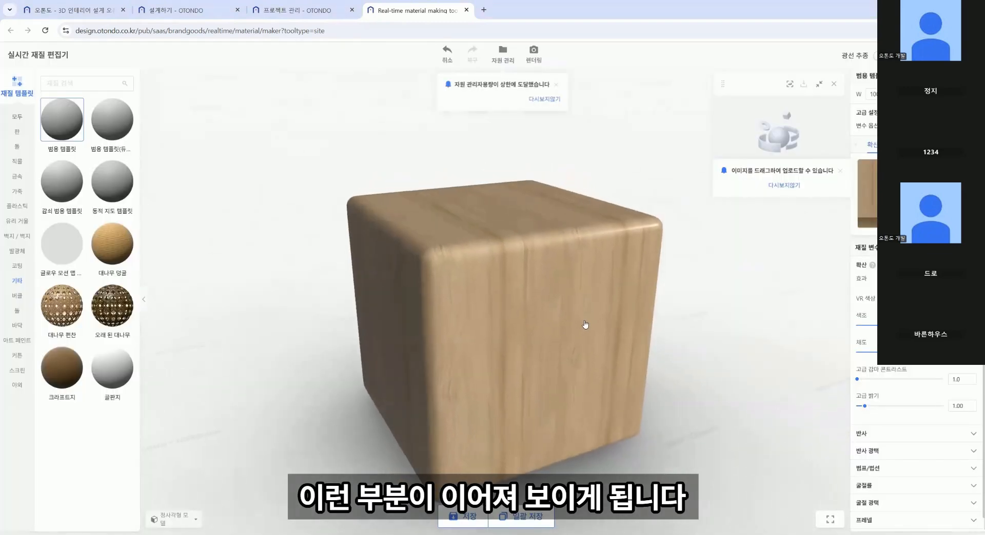
left_click_drag(623, 389, 578, 367)
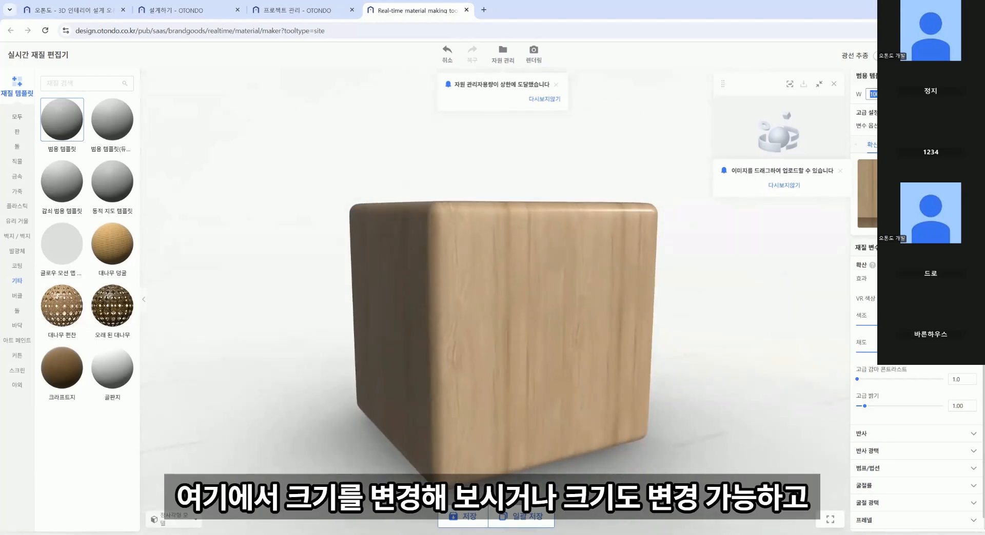
Set the material's size to 600 mm and check the texture scale on the cube
right_click(875, 94)
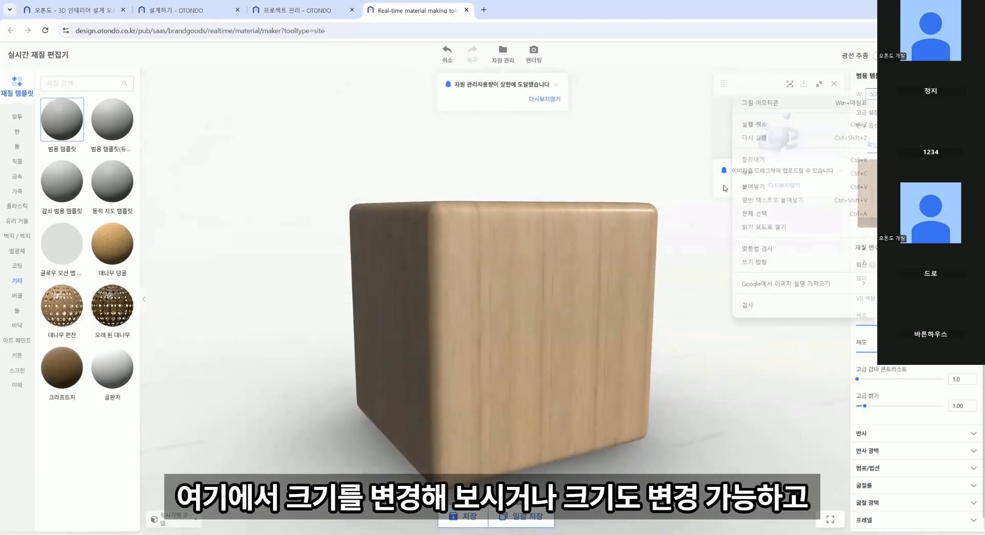
left_click_drag(680, 329, 690, 312)
scroll(630, 320, "up", 3)
scroll(630, 320, "down", 5)
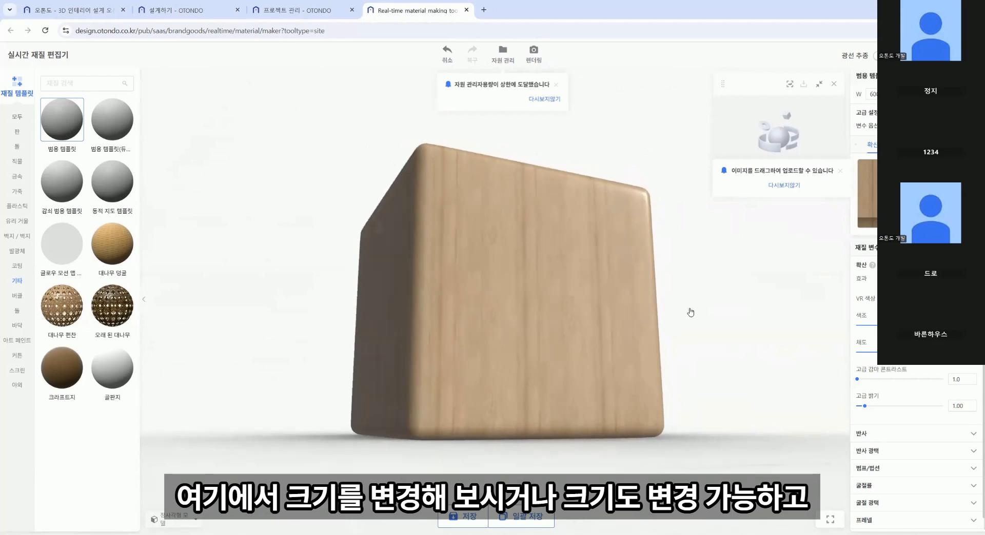
Whiten the wood by lowering its saturation (채도) and setting the advanced gamma contrast (고급 감마 콘트라스트) to 2.2
left_click_drag(899, 326, 858, 381)
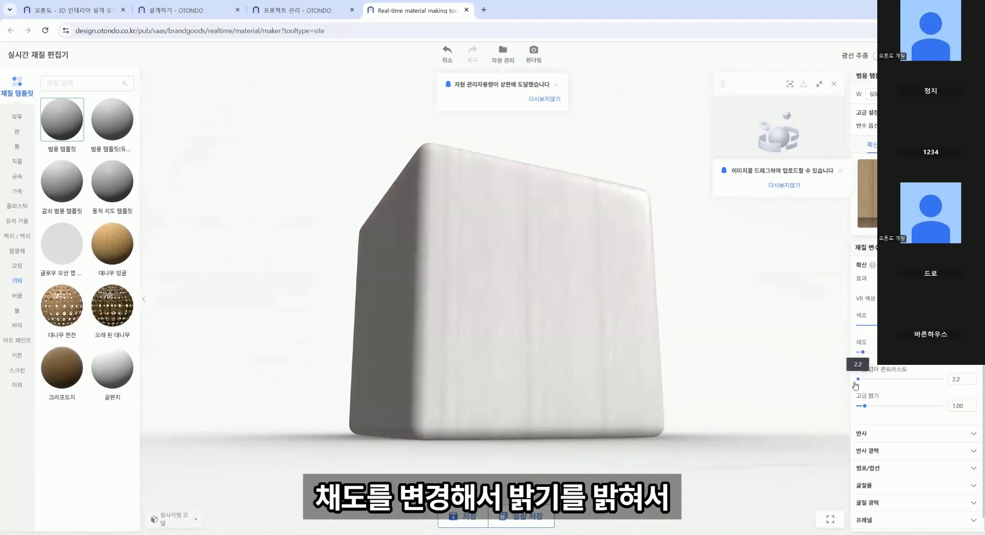
mouse_move(710, 357)
left_mouse_down()
mouse_move(537, 411)
mouse_move(466, 340)
mouse_move(709, 368)
left_mouse_up()
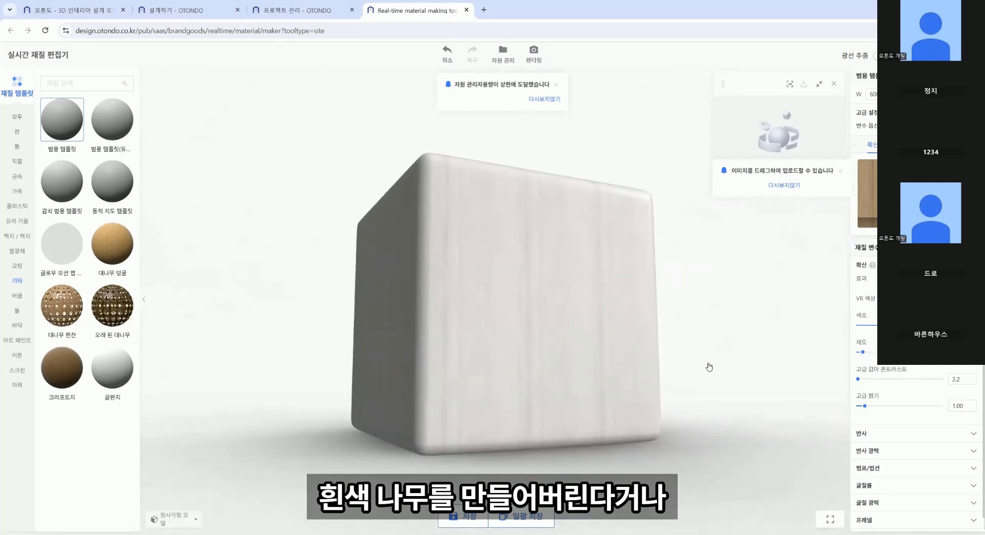
Reduce the material's reflection (반사) strength and inspect the cube from different angles
left_click(870, 433)
left_click_drag(590, 335, 661, 304)
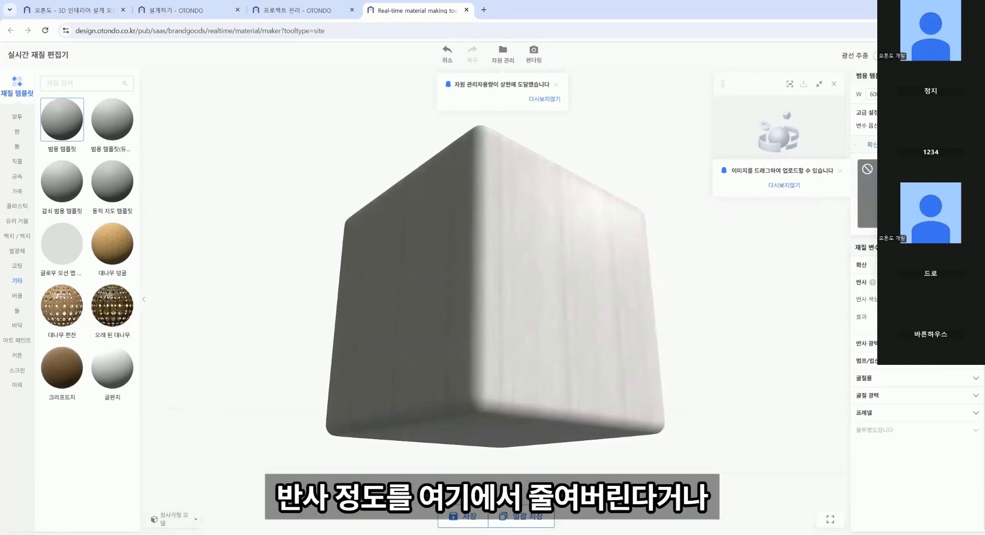
left_click_drag(923, 216, 867, 199)
left_click_drag(668, 292, 679, 331)
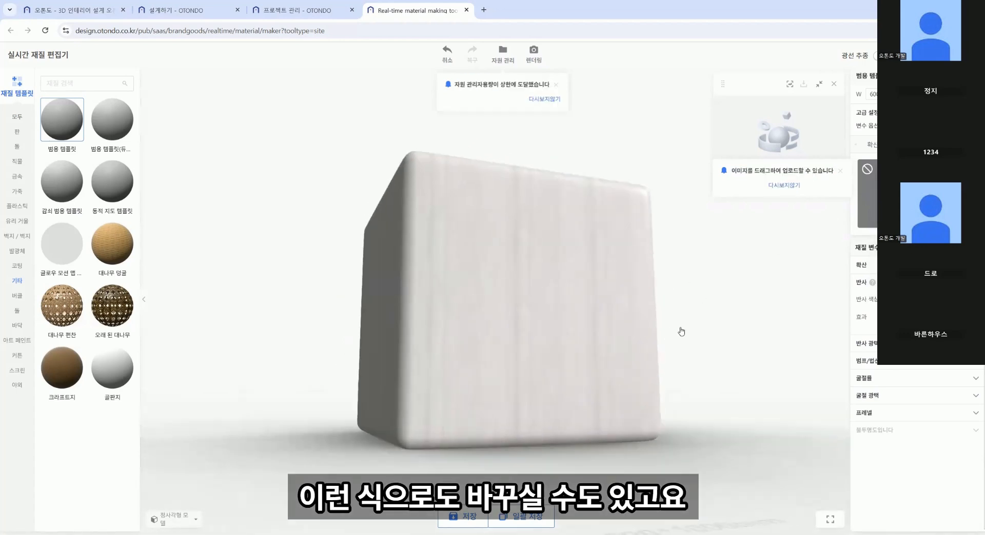
Look through the material's refraction (굴절률) settings and its related map options
left_click(916, 383)
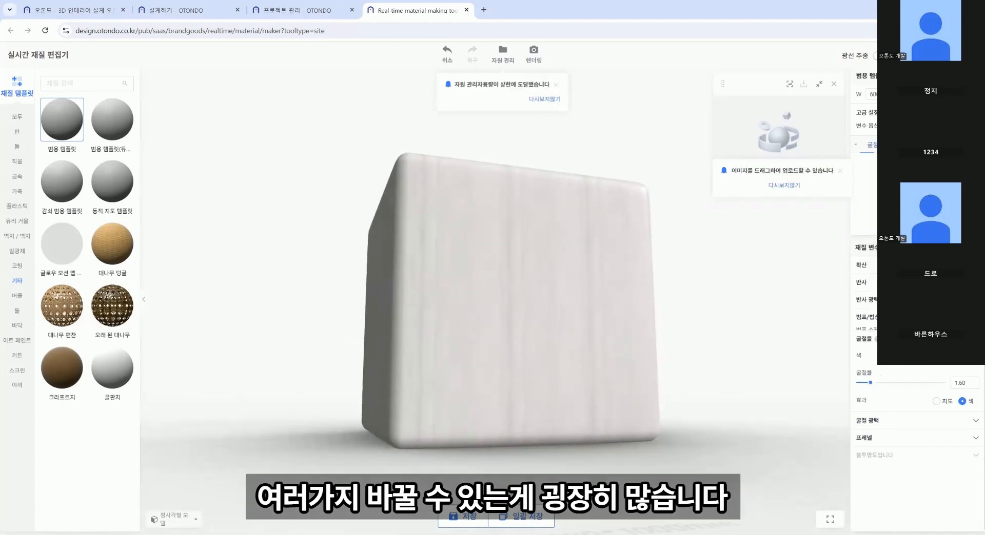
left_click(915, 401)
left_click(866, 146)
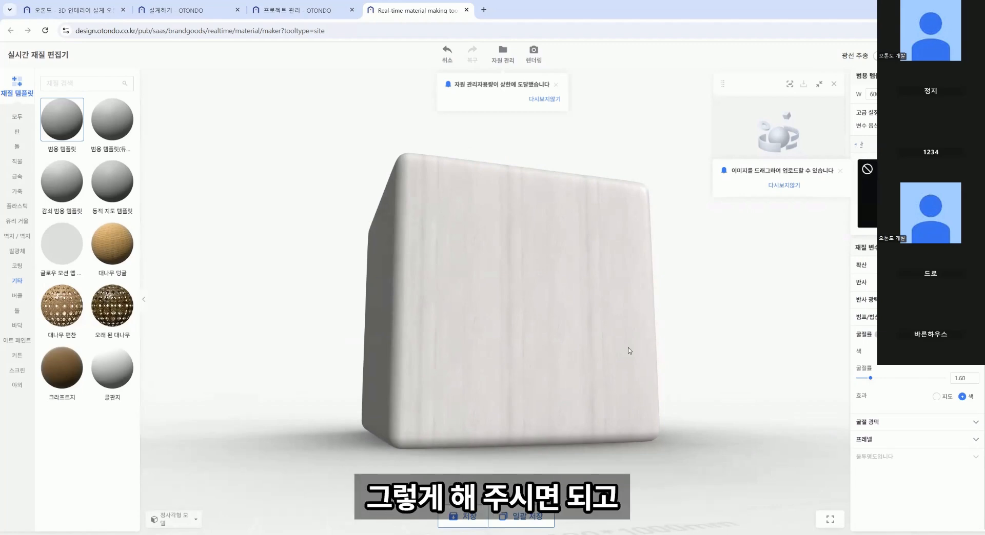
left_click_drag(629, 351, 661, 328)
Try an opacity (불투명도) of 0.63 to make the material transparent, and restore it to 1.00
left_click(889, 457)
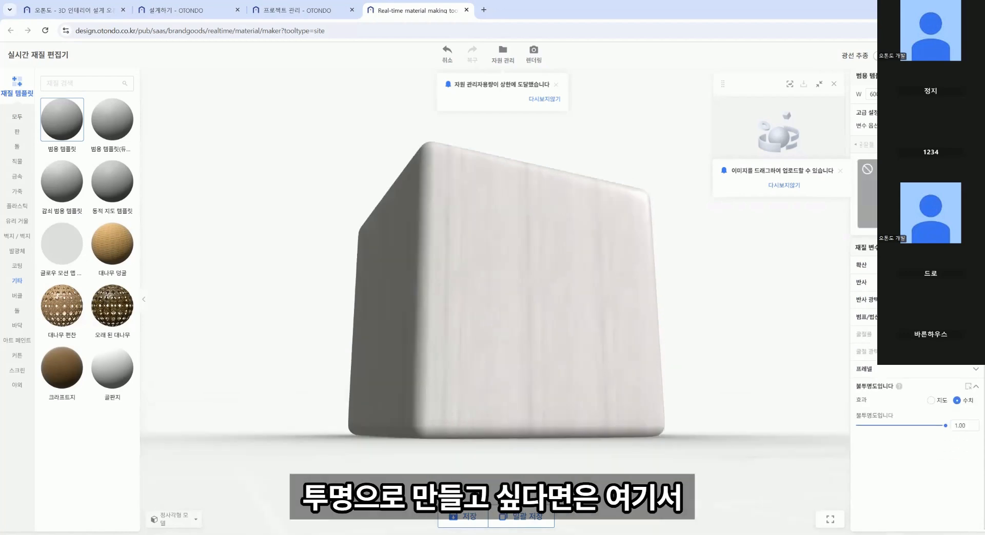
left_click_drag(942, 425, 912, 426)
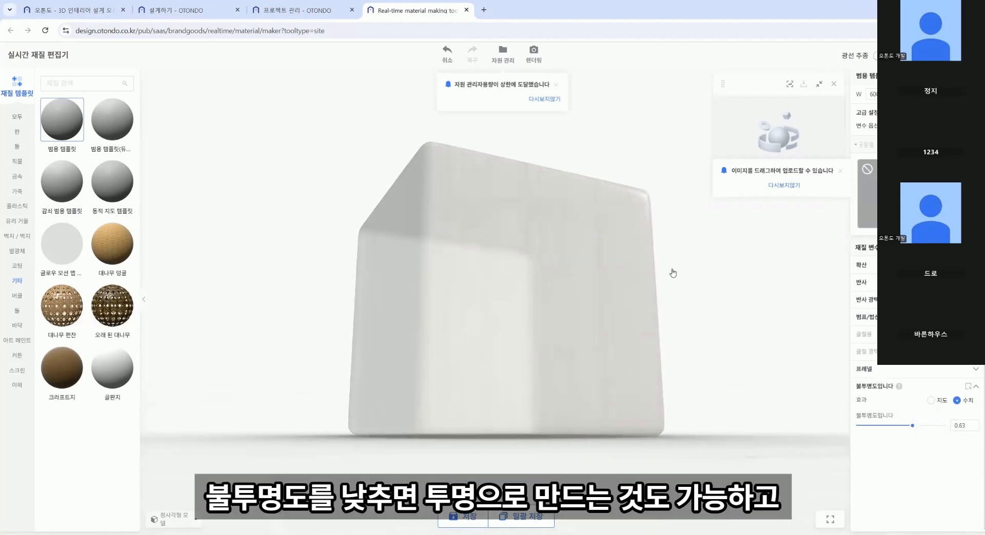
left_click_drag(670, 273, 481, 314)
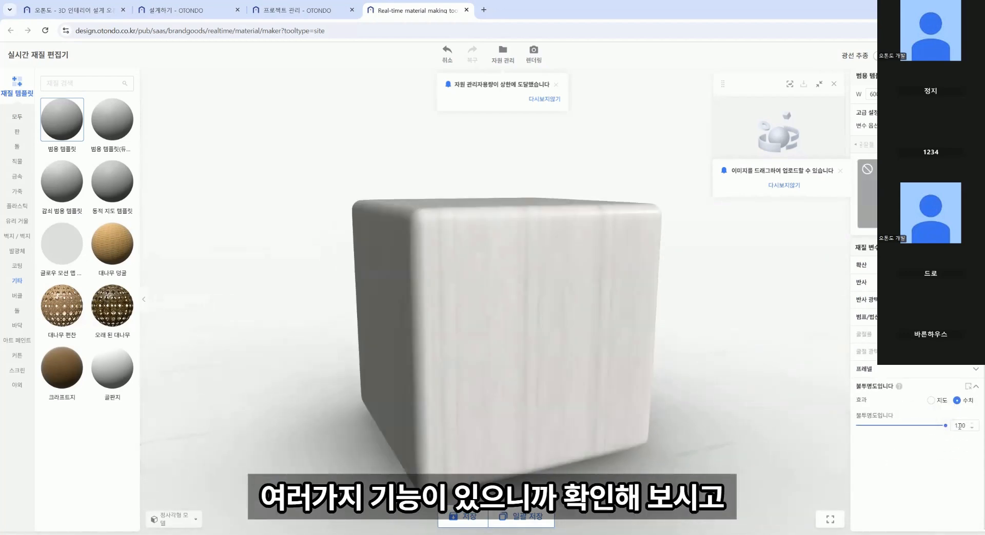
left_click_drag(703, 342, 747, 318)
Save the material as 화이트 나무재질, 600 × 600 mm, in the 마루 rendering category
left_click(546, 100)
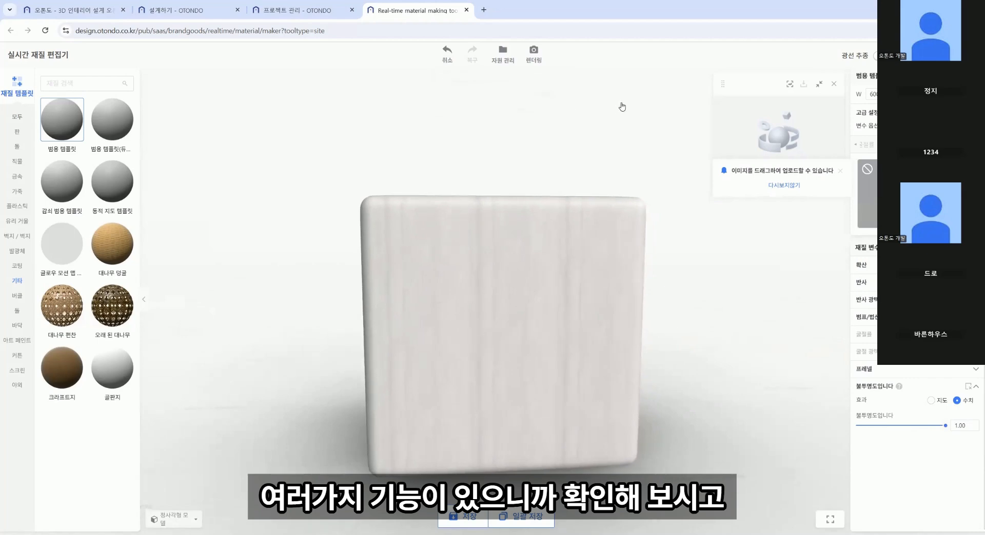
left_click(464, 518)
triple_click(511, 227)
type("화이")
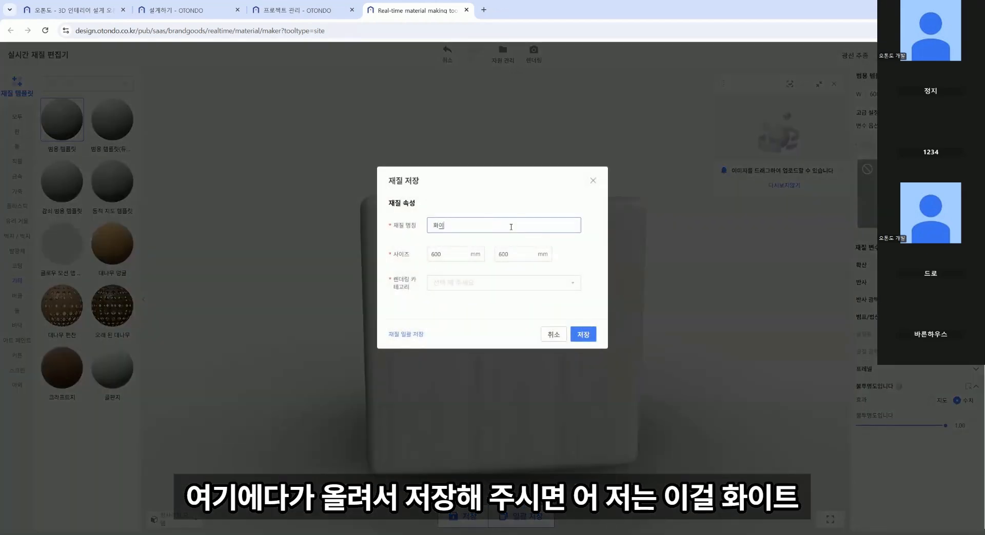
type("트 나무")
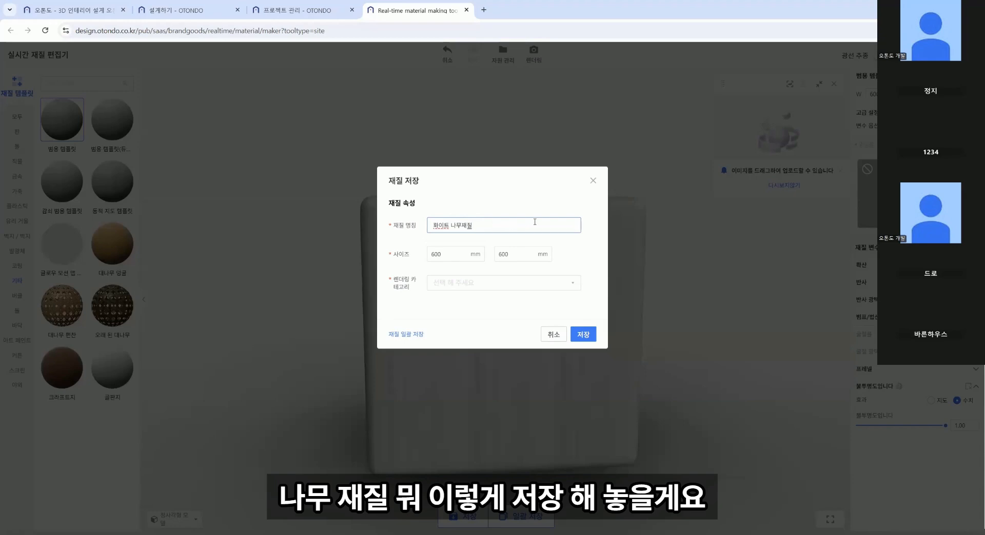
type("재질")
left_click(516, 283)
left_click(482, 304)
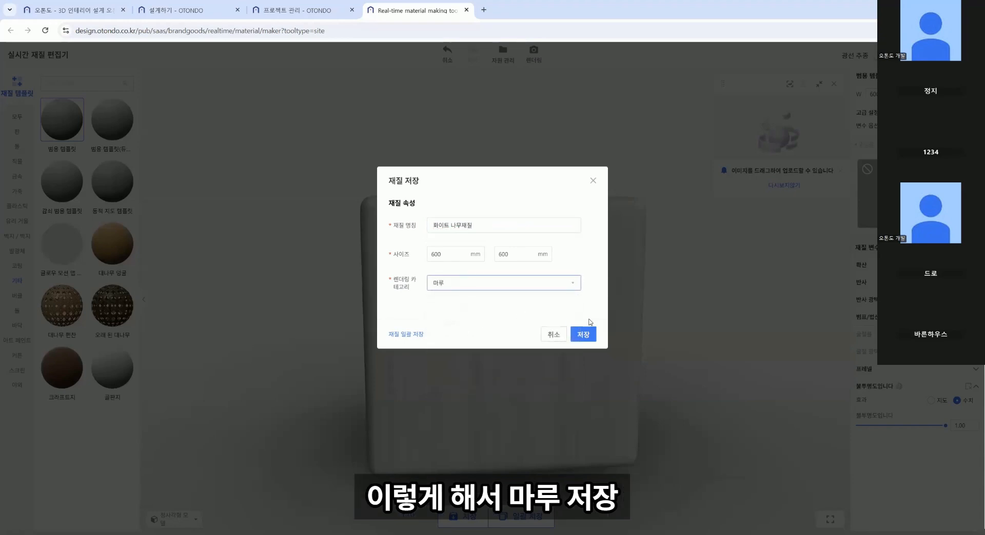
left_click(578, 334)
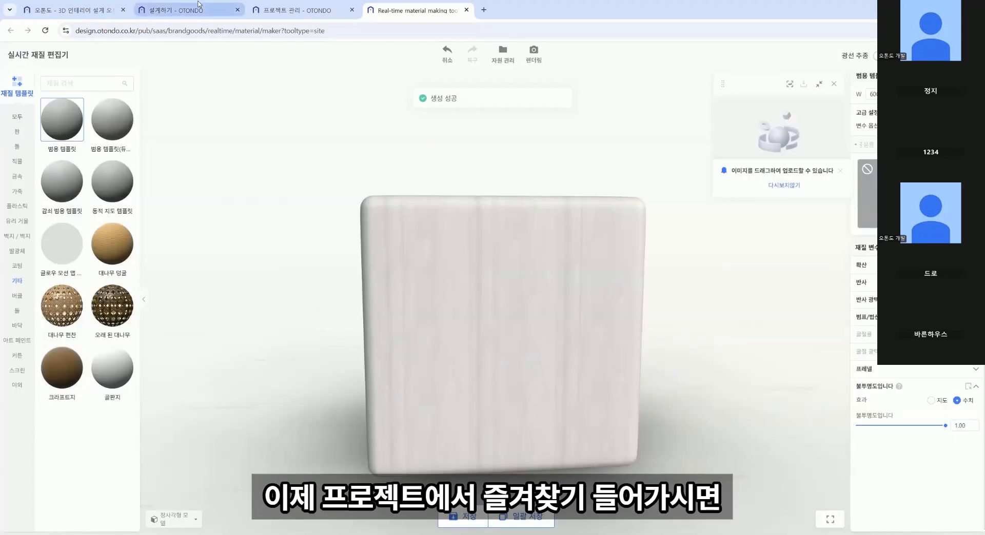
Return to the 설계하기 design page and open the uploads (업로드) in the favorites (즐겨찾기) library
left_click(200, 9)
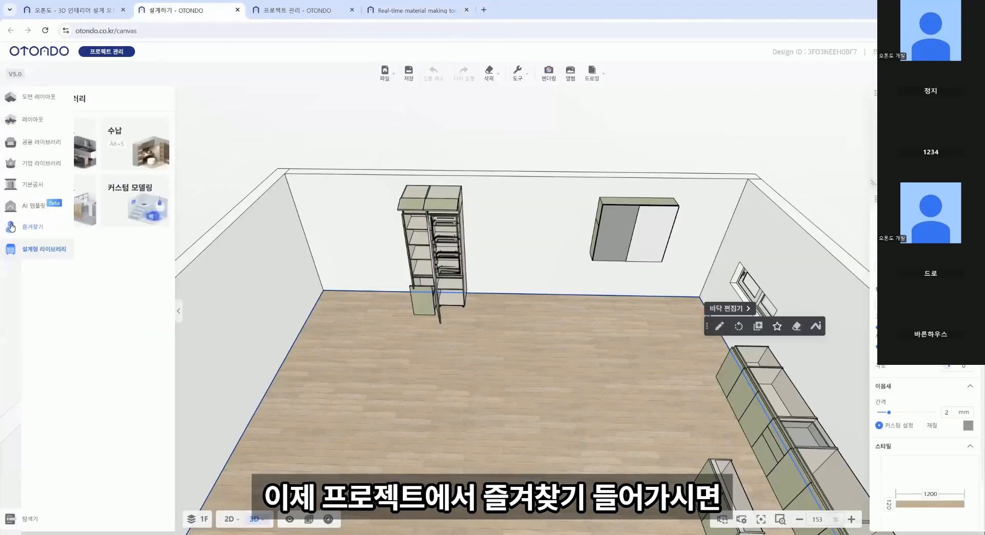
left_click(13, 227)
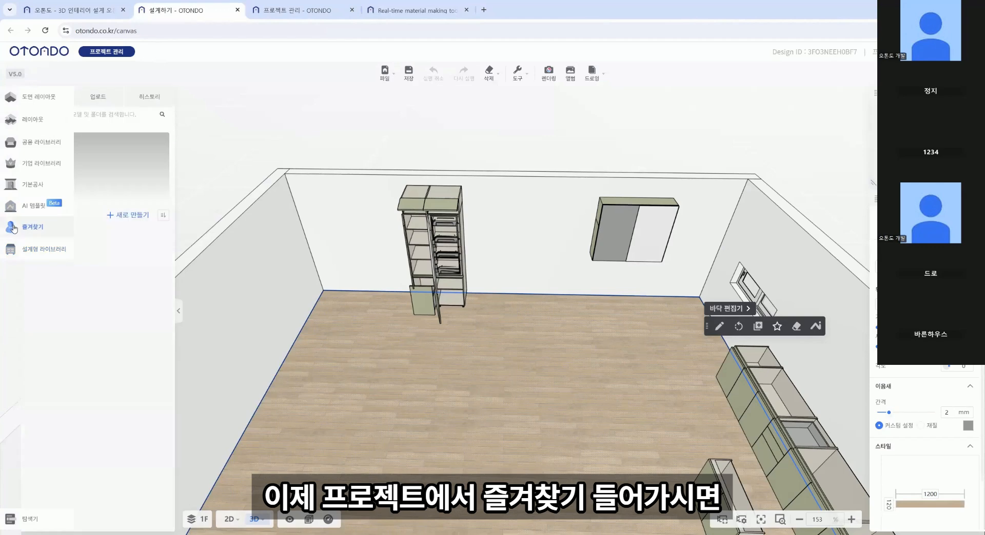
left_click(99, 94)
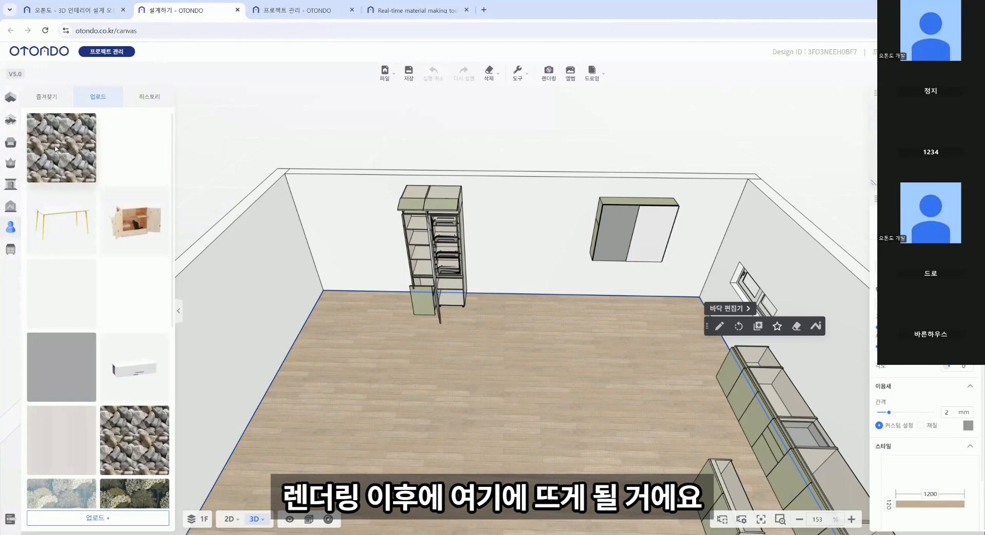
Try the uploaded stone material on the room's floor, and undo the change
left_click(55, 147)
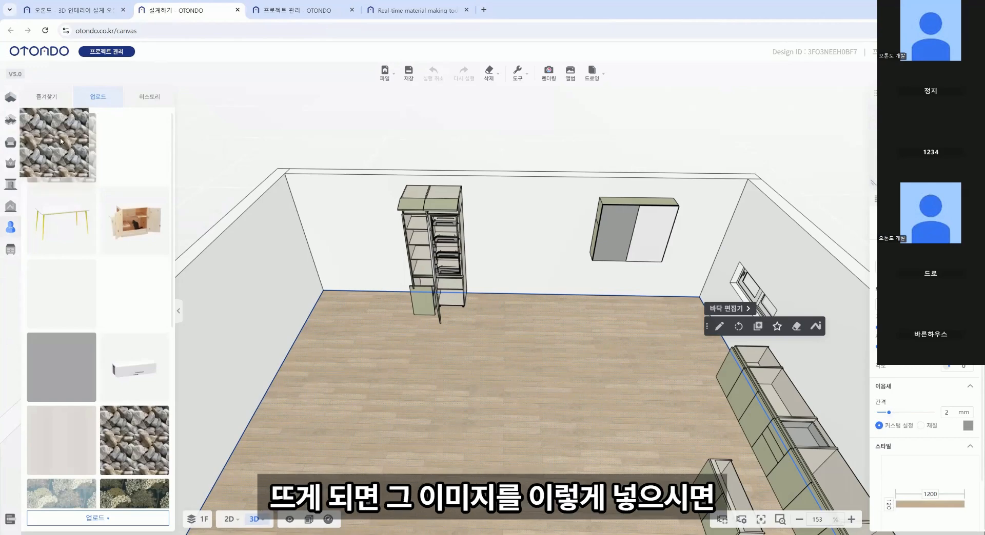
left_click(407, 397)
left_click_drag(407, 397, 511, 390)
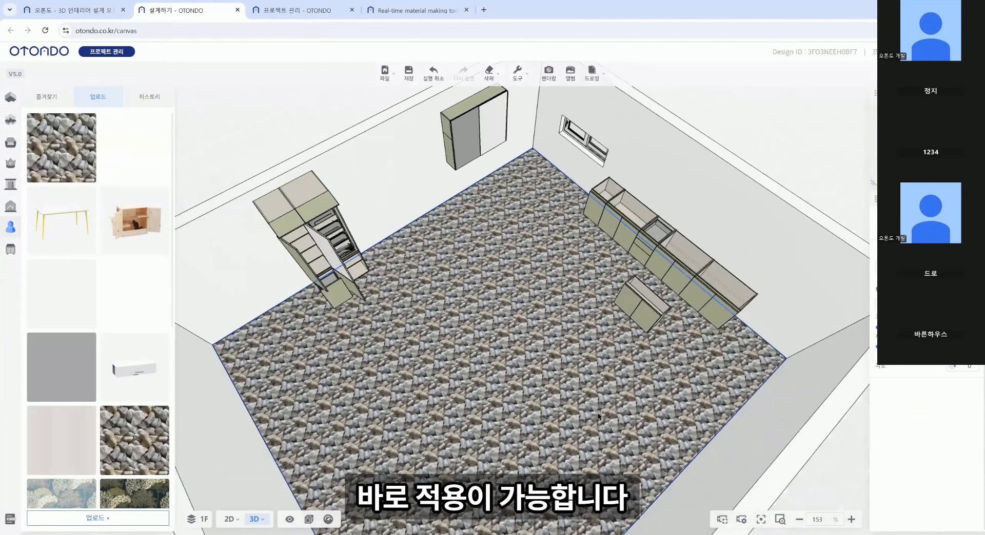
left_click(598, 417)
scroll(598, 417, "up", 2)
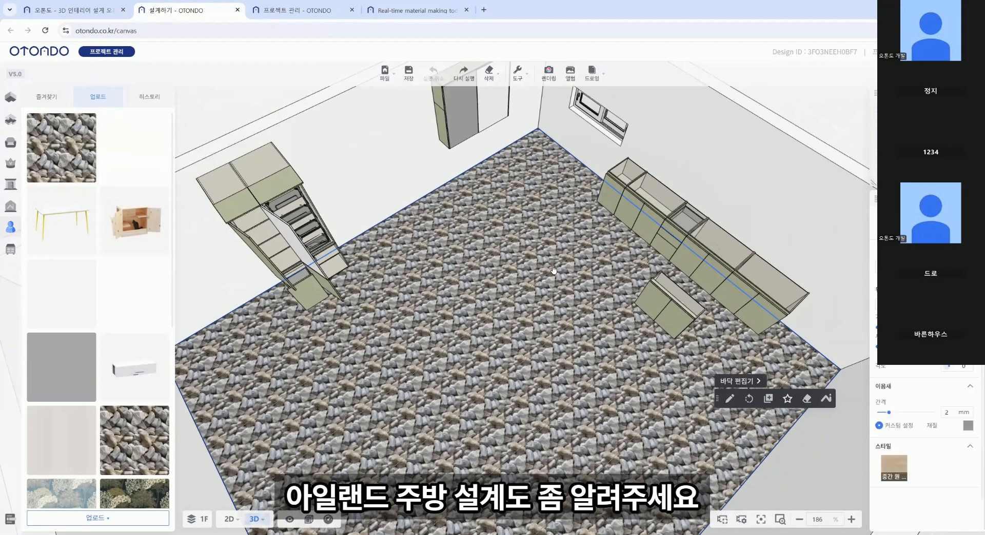
key("ctrl+z")
Open the kitchen and bath (부엌 및 버스) product library from the design library (설계형 라이브러리)
left_click_drag(611, 295, 527, 272)
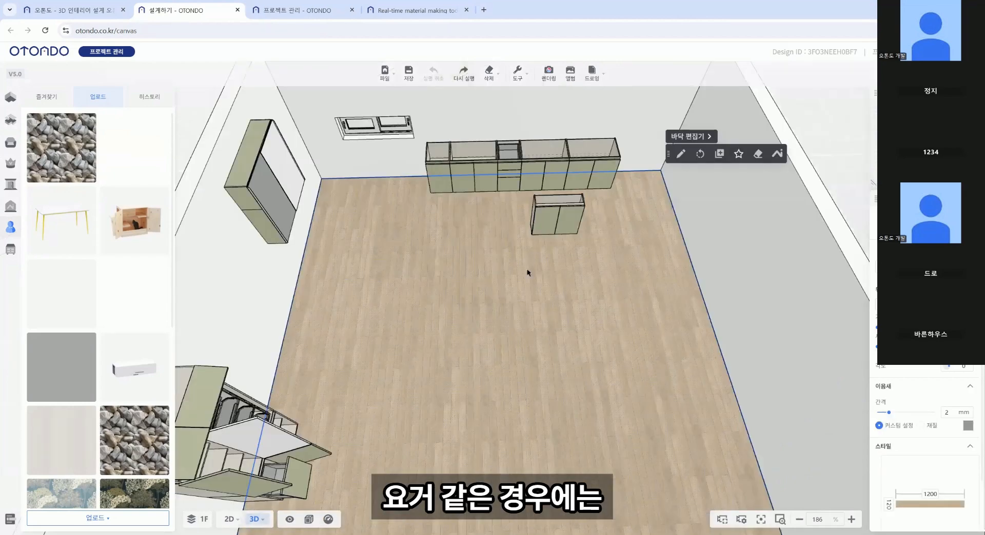
scroll(452, 354, "up", 3)
left_click_drag(542, 351, 480, 388)
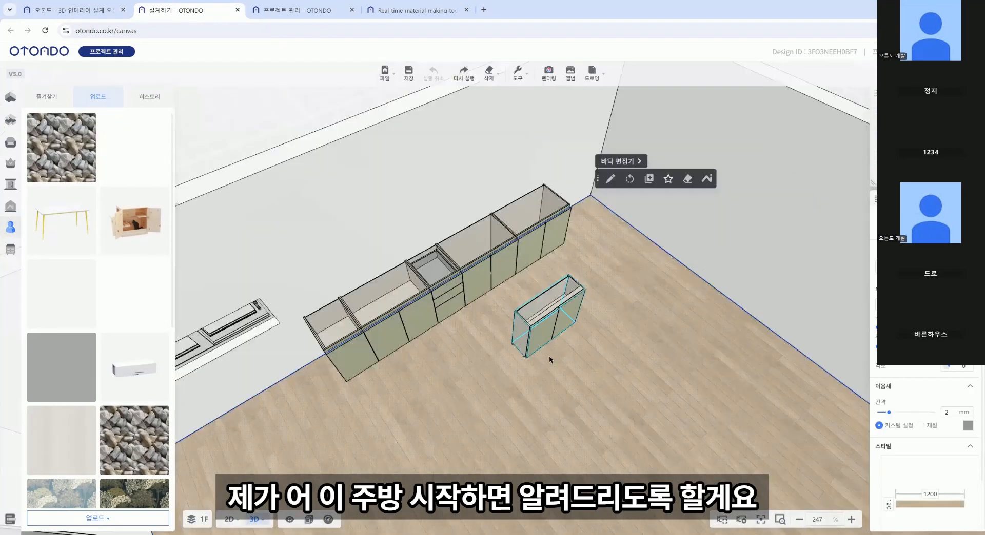
scroll(549, 360, "down", 4)
left_click_drag(548, 360, 571, 378)
scroll(592, 367, "up", 2)
left_click(25, 250)
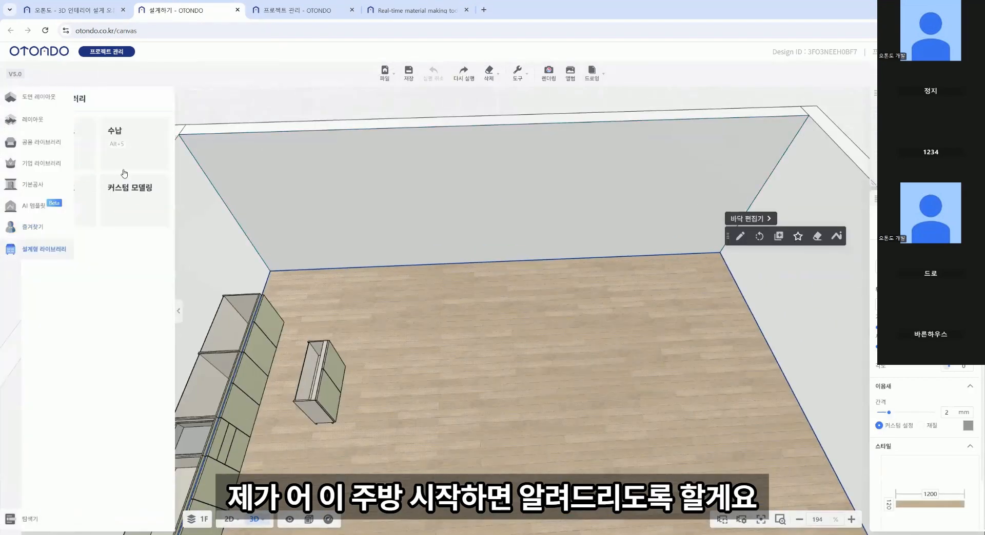
left_click(123, 173)
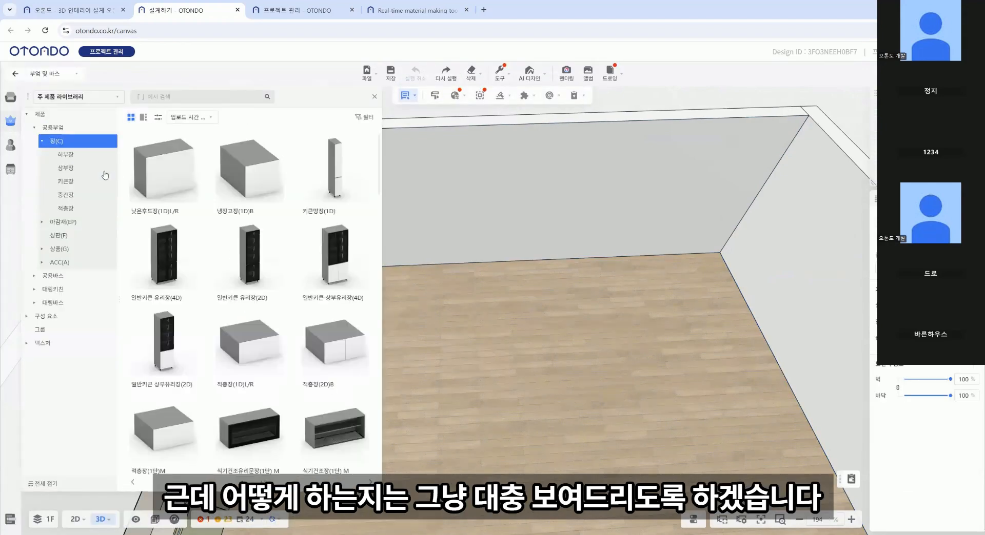
Place a 조리장(2D)B from the base cabinets (하부장) against the wall in the empty corner of the room
scroll(304, 359, "down", 3)
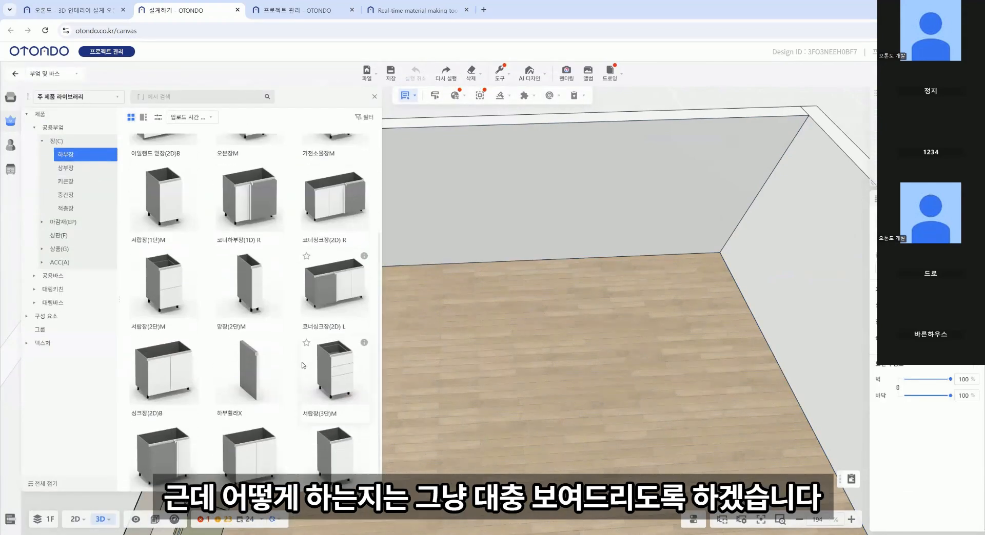
scroll(287, 379, "down", 1)
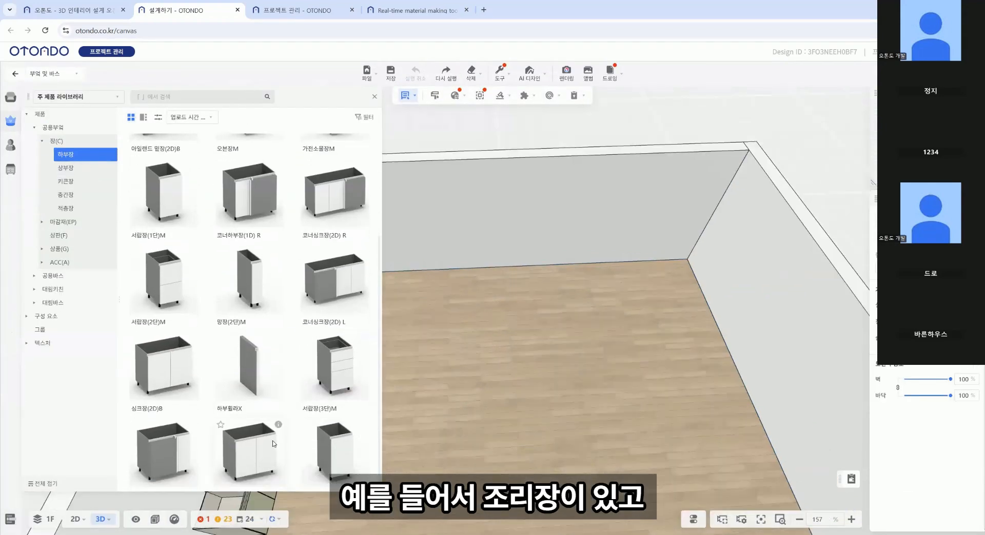
scroll(275, 449, "up", 3)
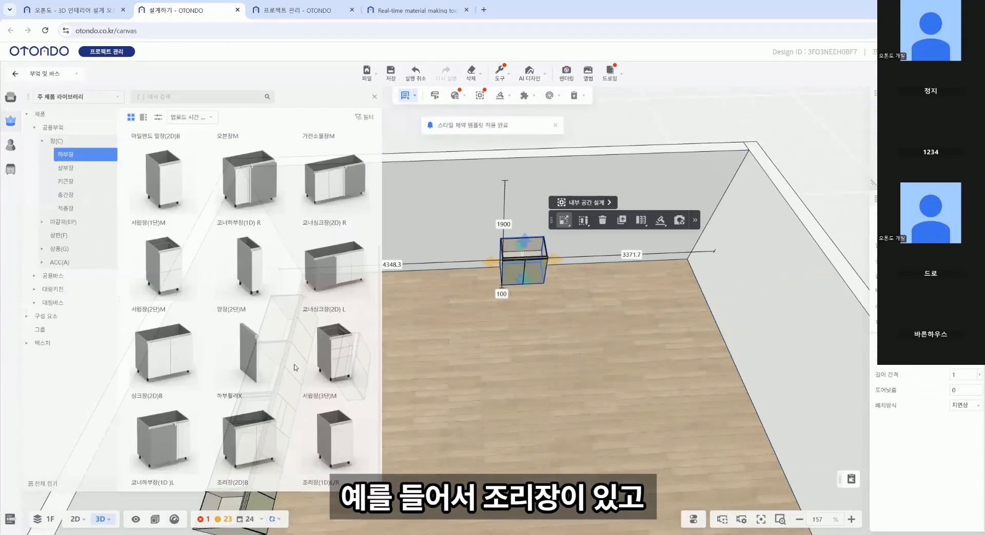
scroll(295, 368, "up", 1)
left_click_drag(518, 313, 659, 317)
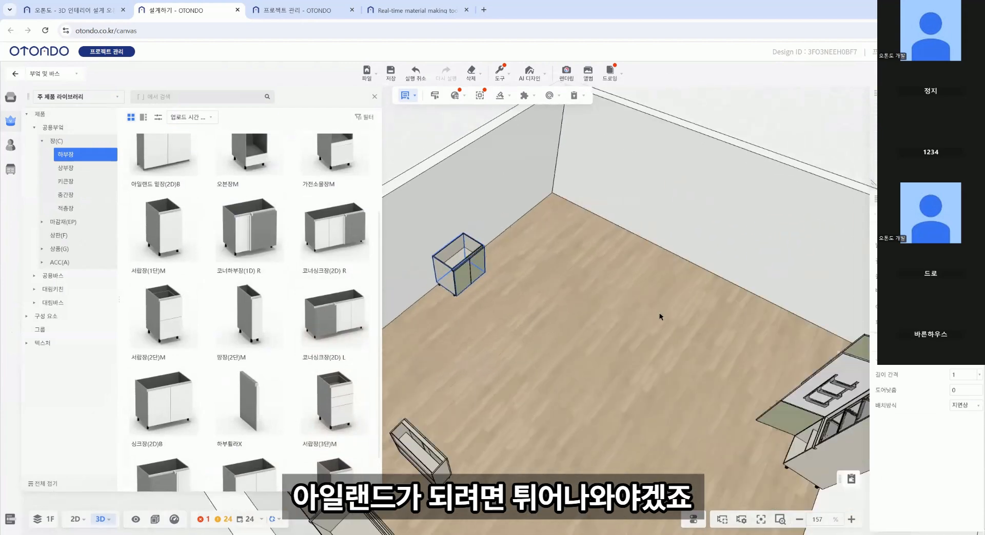
scroll(659, 316, "up", 2)
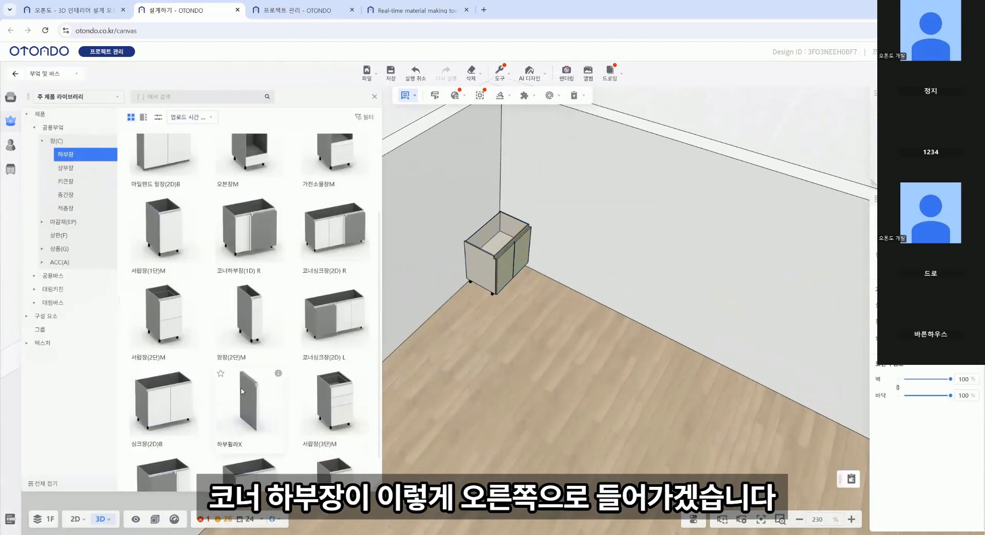
Add a 코너하부장(1D)L beside the corner cabinet and a 조리장(2D)B projecting from it into the room
scroll(159, 439, "down", 1)
left_click_drag(159, 439, 452, 303)
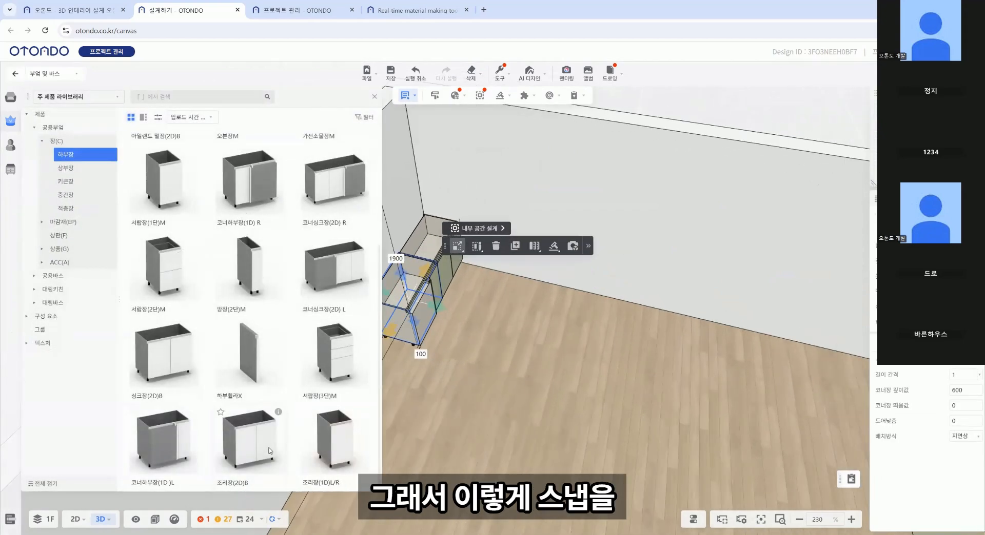
left_click_drag(410, 288, 438, 318)
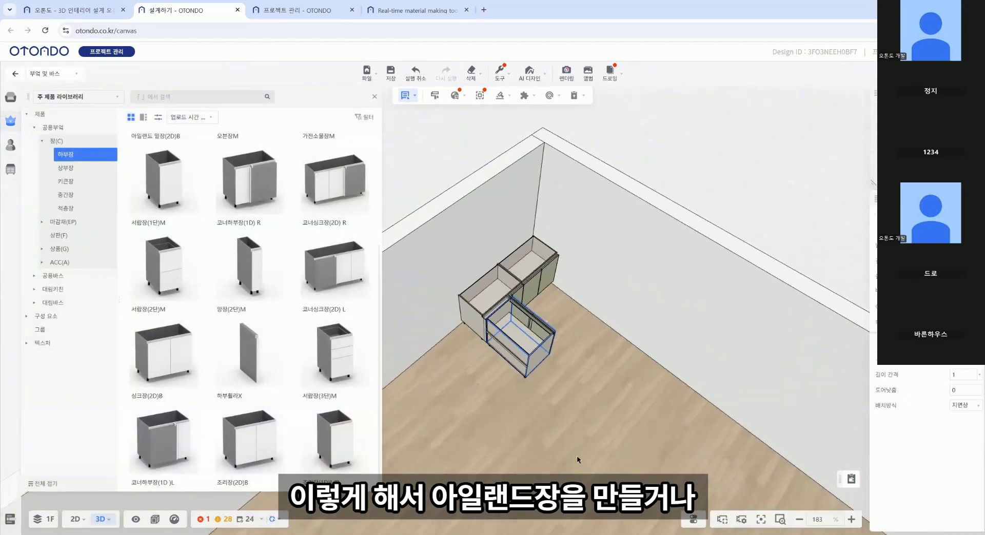
left_click(514, 343)
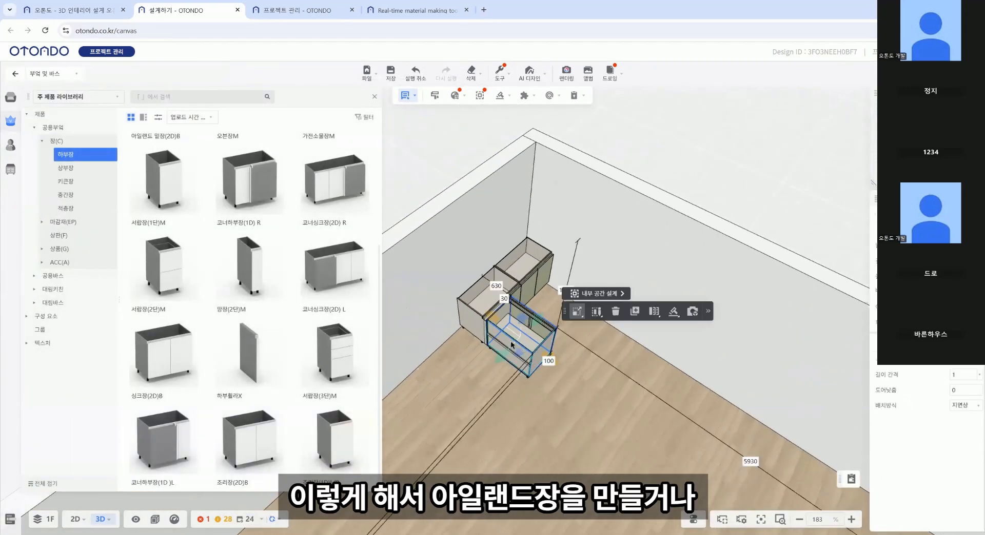
Build a freestanding island row from island base cabinets such as 아일랜드 밑장(2D)B, and cover it with a countertop (상판)
scroll(264, 246, "up", 3)
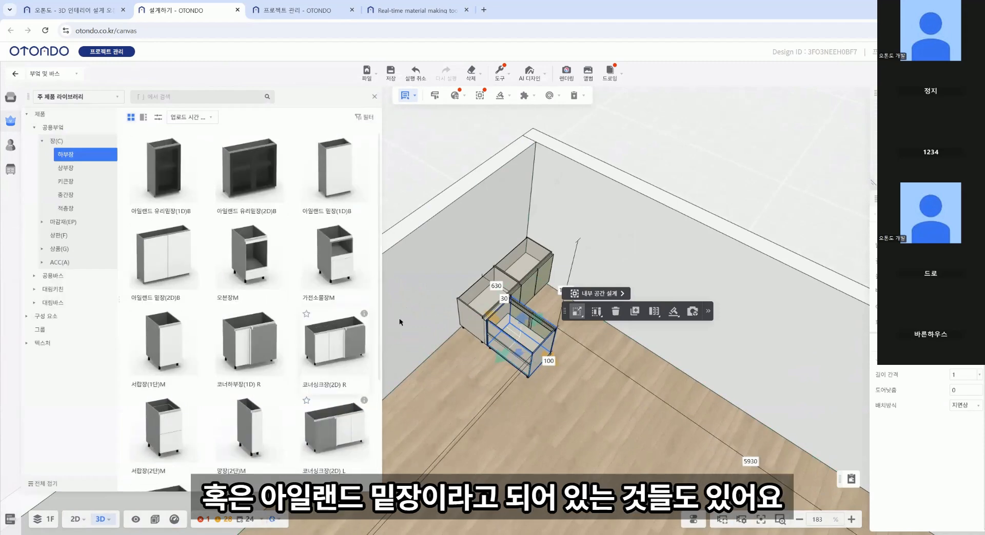
left_click_drag(182, 266, 464, 484)
right_click_drag(555, 416, 558, 360)
left_click_drag(501, 361, 515, 373)
left_click_drag(553, 416, 588, 385)
left_click_drag(543, 438, 572, 425)
left_click(509, 359)
left_click_drag(515, 325, 517, 334)
left_click_drag(594, 404, 494, 359)
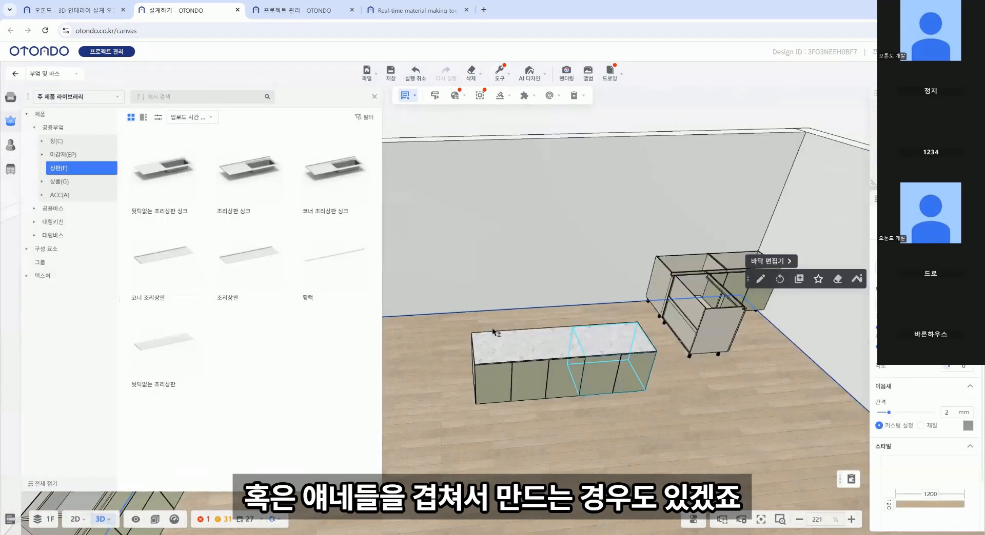
Add a back-to-back cabinet row to the island, change the snapping (흡착) rule, and cover both rows with the countertop
left_click(704, 339)
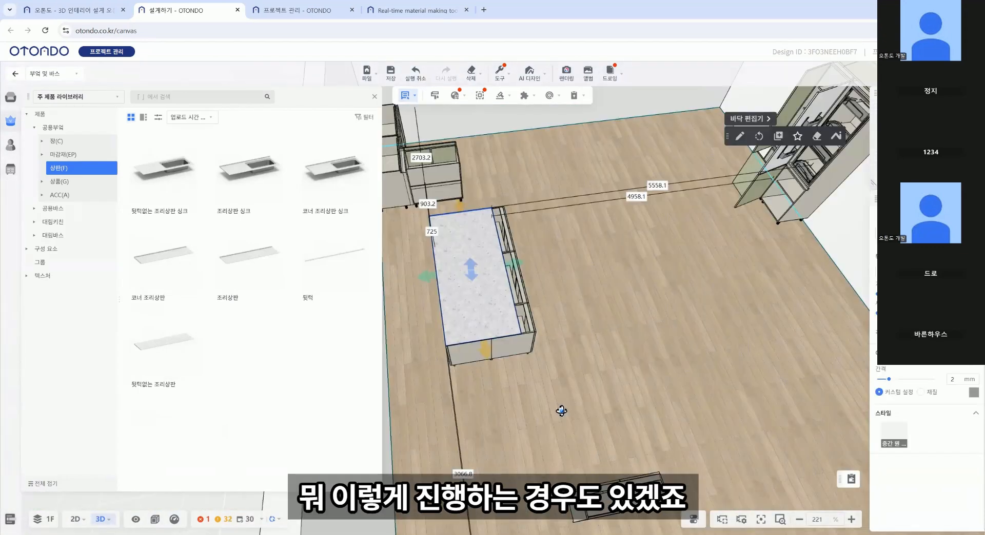
left_click_drag(561, 410, 513, 379)
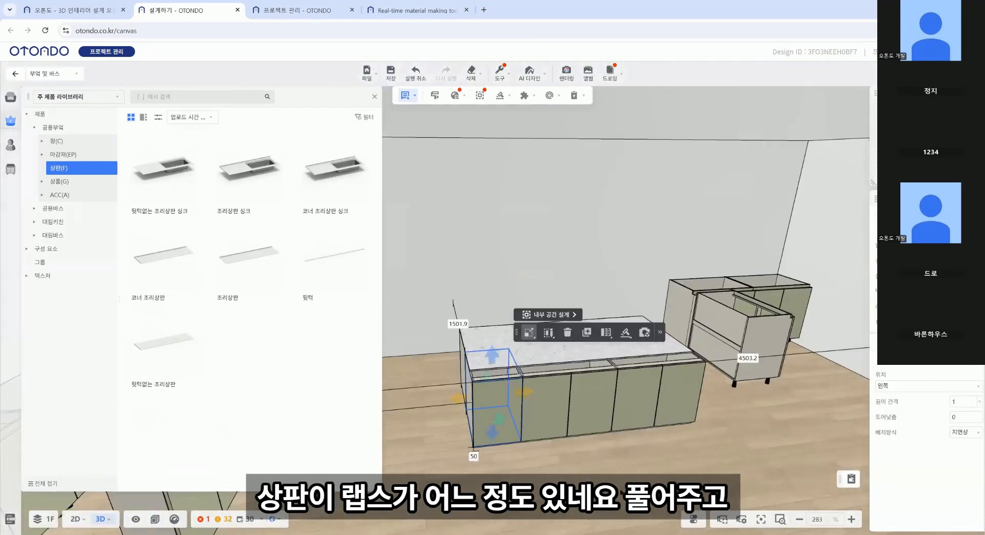
left_click(620, 493)
mouse_move(694, 518)
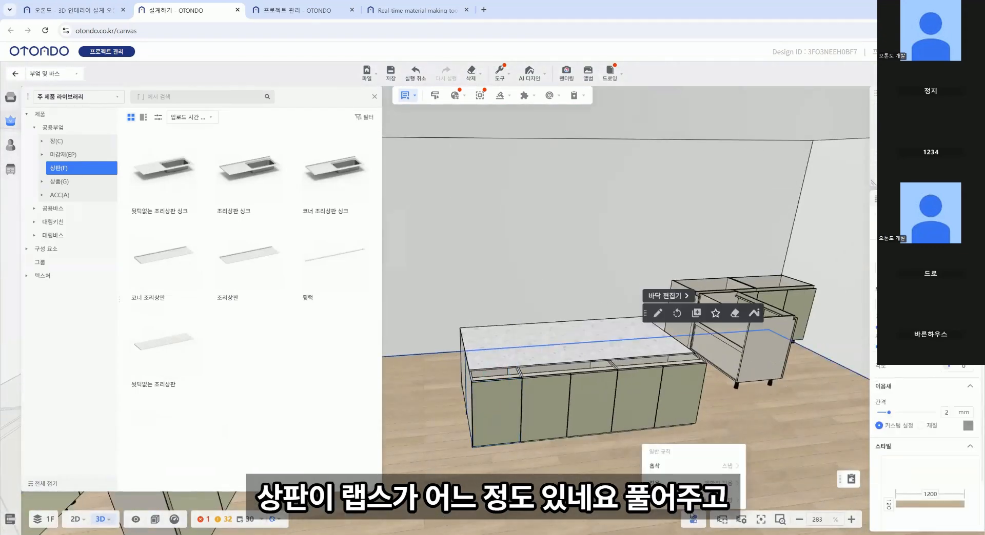
mouse_move(718, 466)
left_click(779, 464)
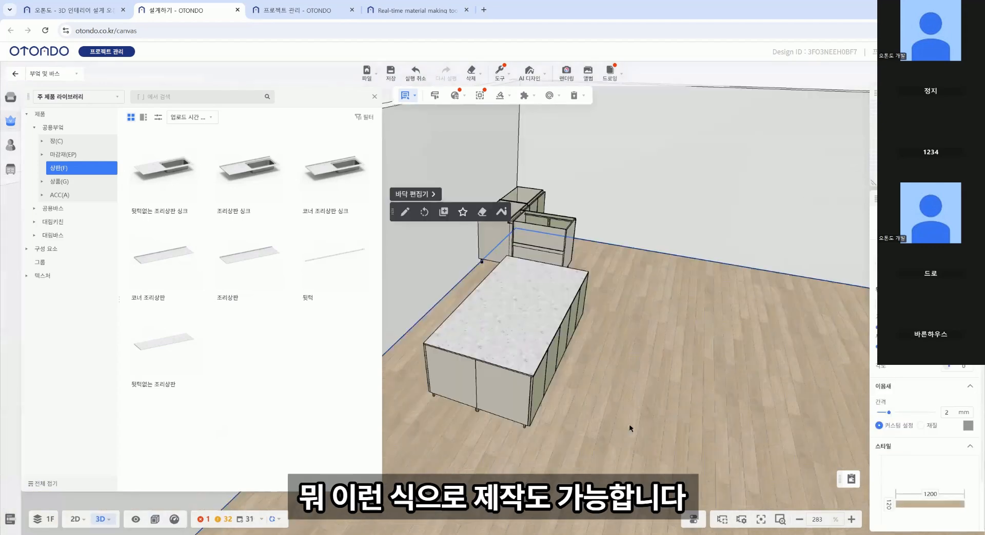
right_click_drag(626, 409, 632, 392)
right_click_drag(635, 461, 662, 496)
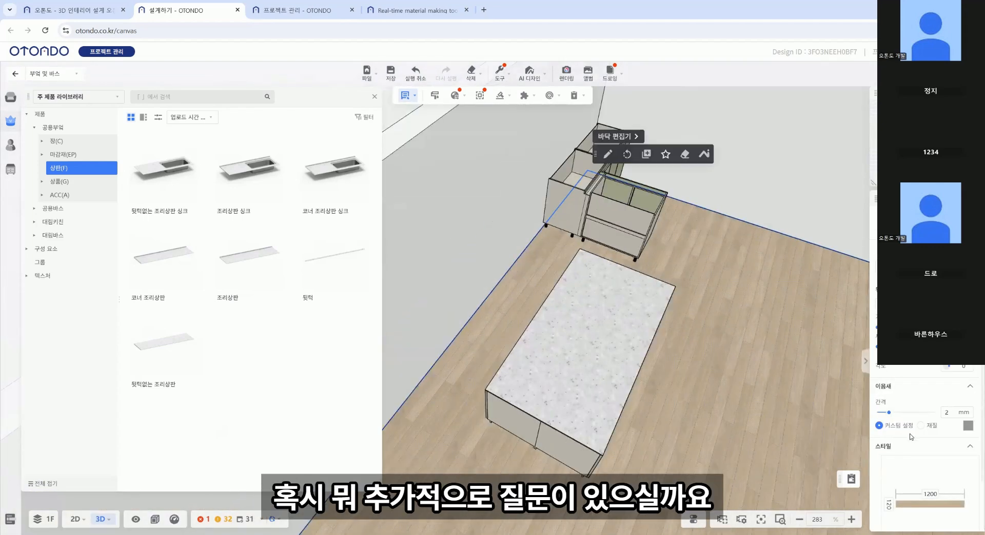
right_click_drag(667, 469, 611, 381)
right_click_drag(734, 413, 545, 334)
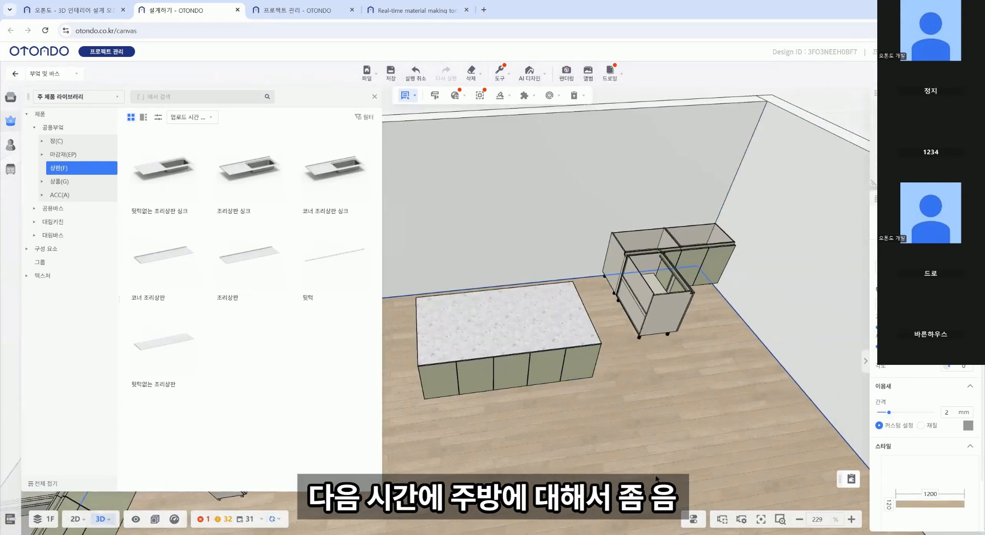
scroll(718, 434, "down", 3)
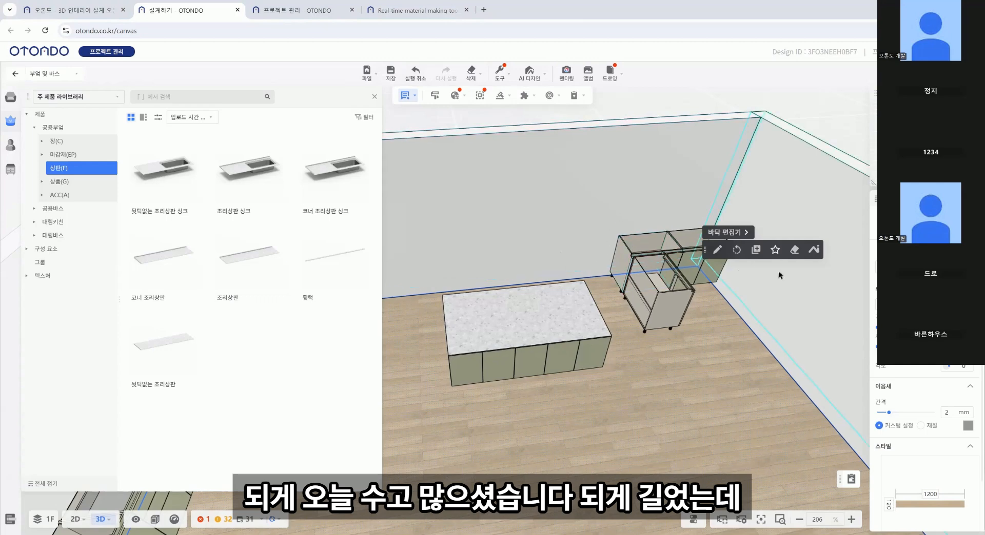
left_click(482, 92)
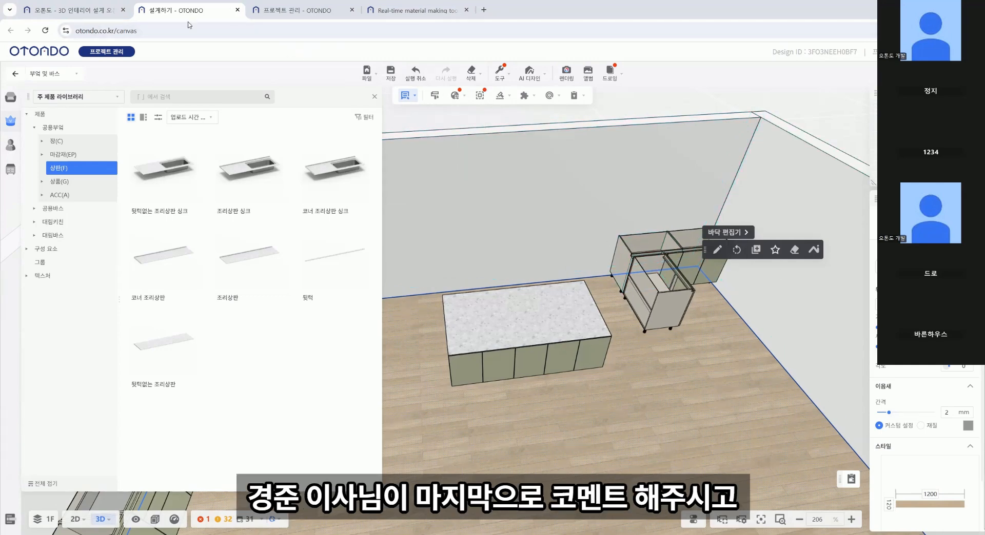